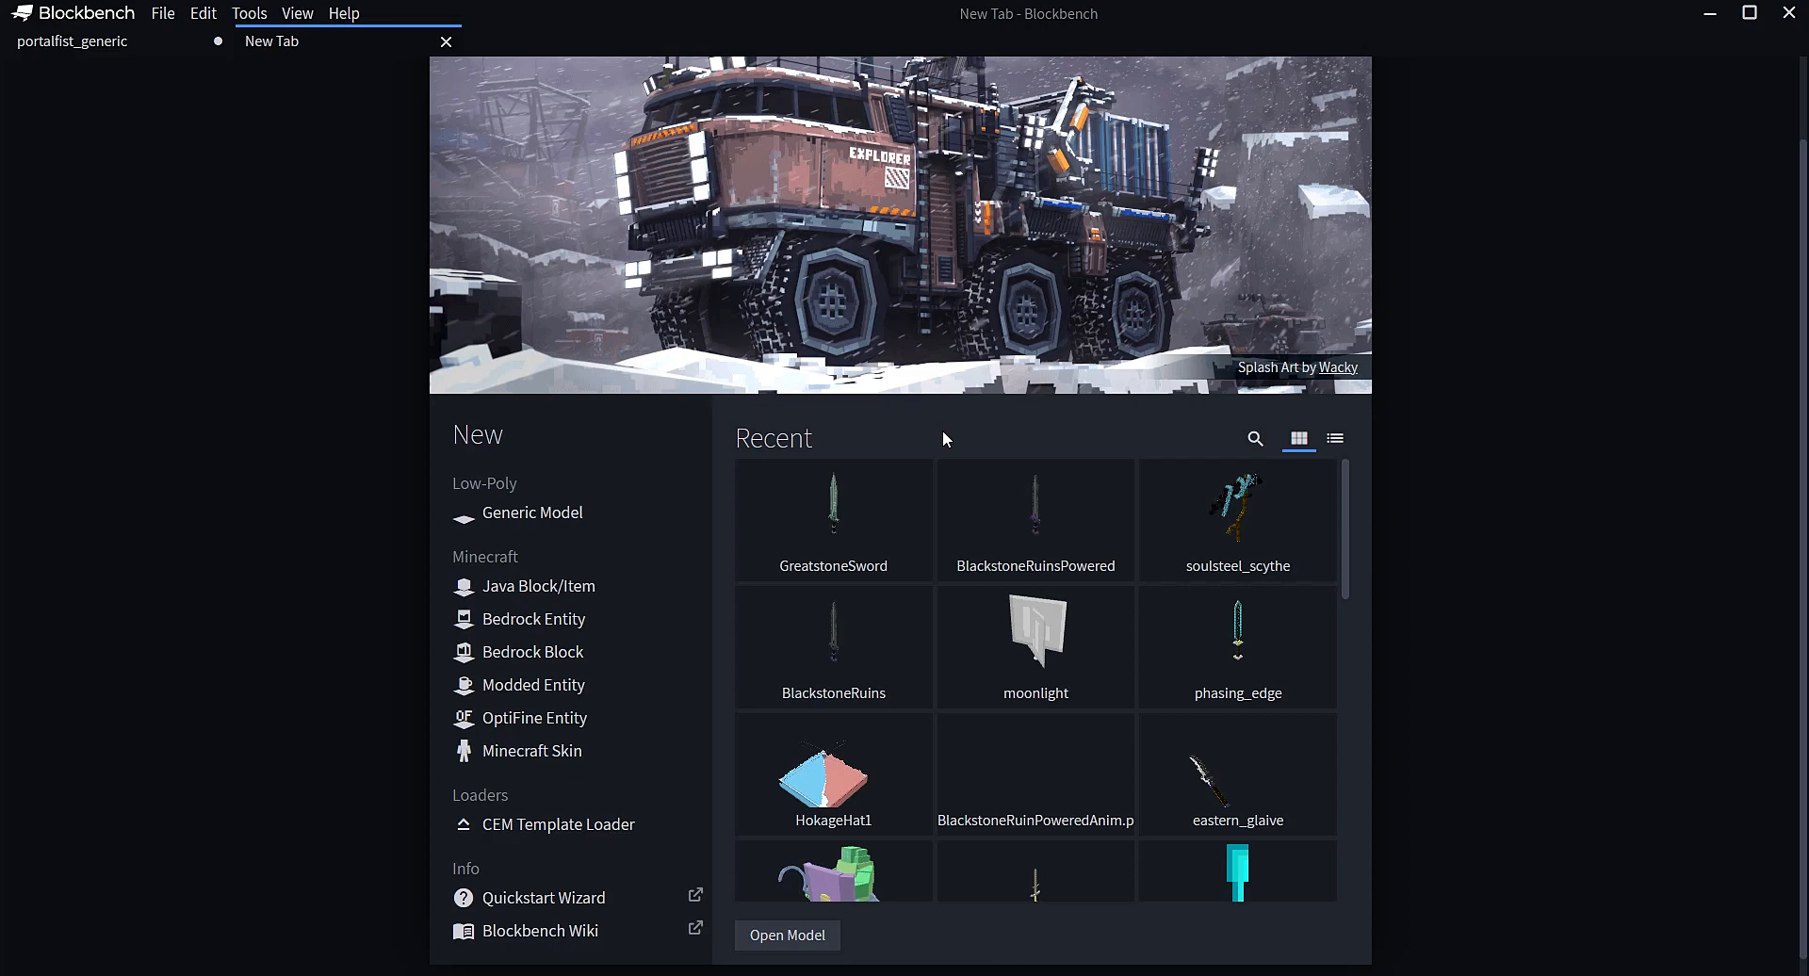
# Open the recent GreatstoneSword model, dismiss the invalid path warning and view the sword from another angle
pyautogui.click(886, 507)
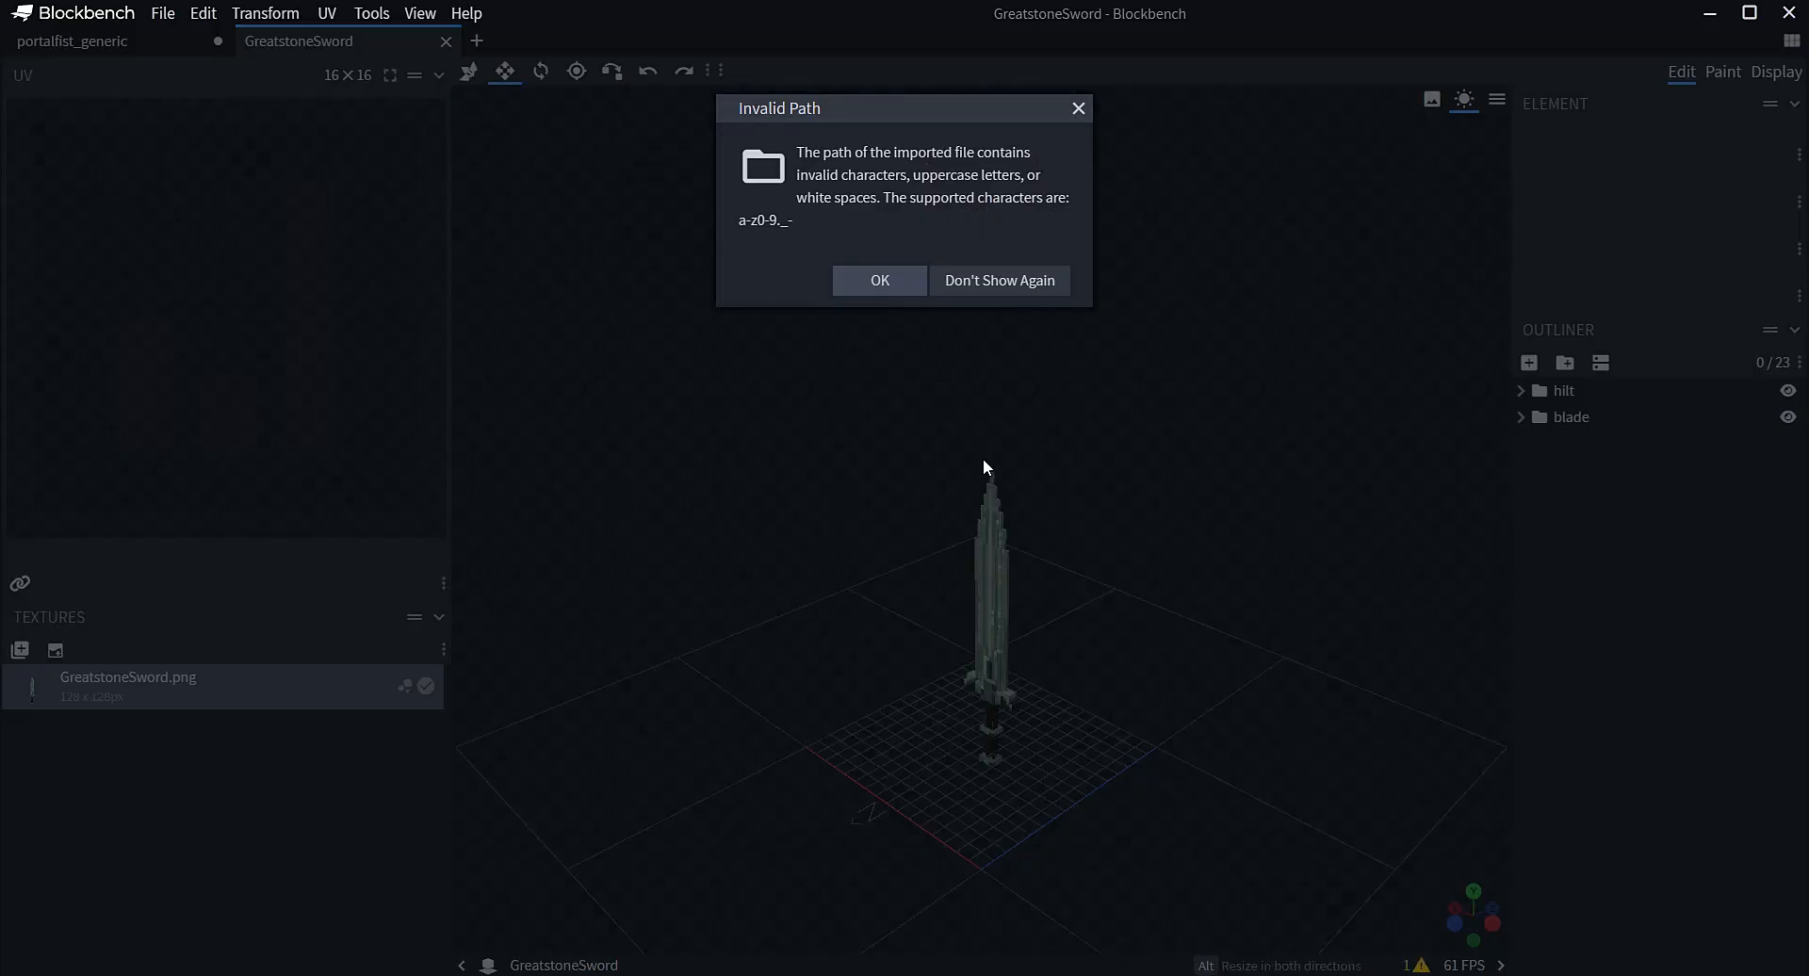
pyautogui.click(891, 285)
pyautogui.moveTo(899, 309); pyautogui.dragTo(989, 283)
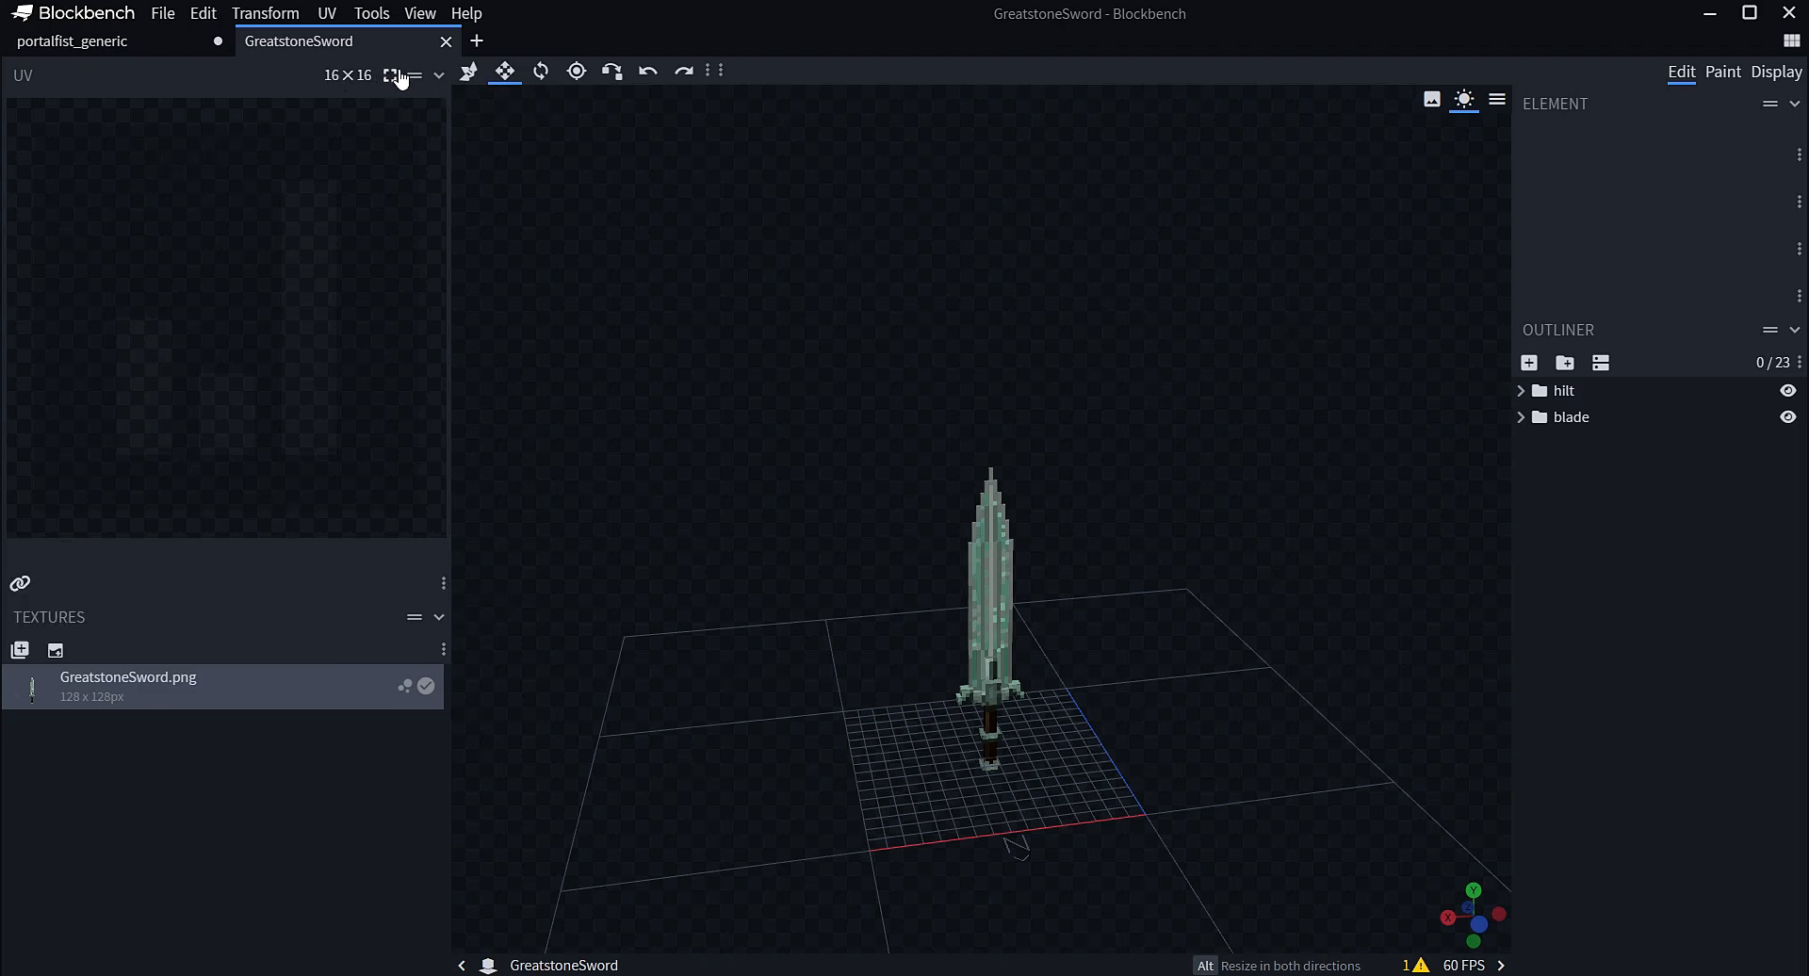
# Collapse and re-expand the UV panel, and make its sidebar slightly narrower
pyautogui.click(439, 77)
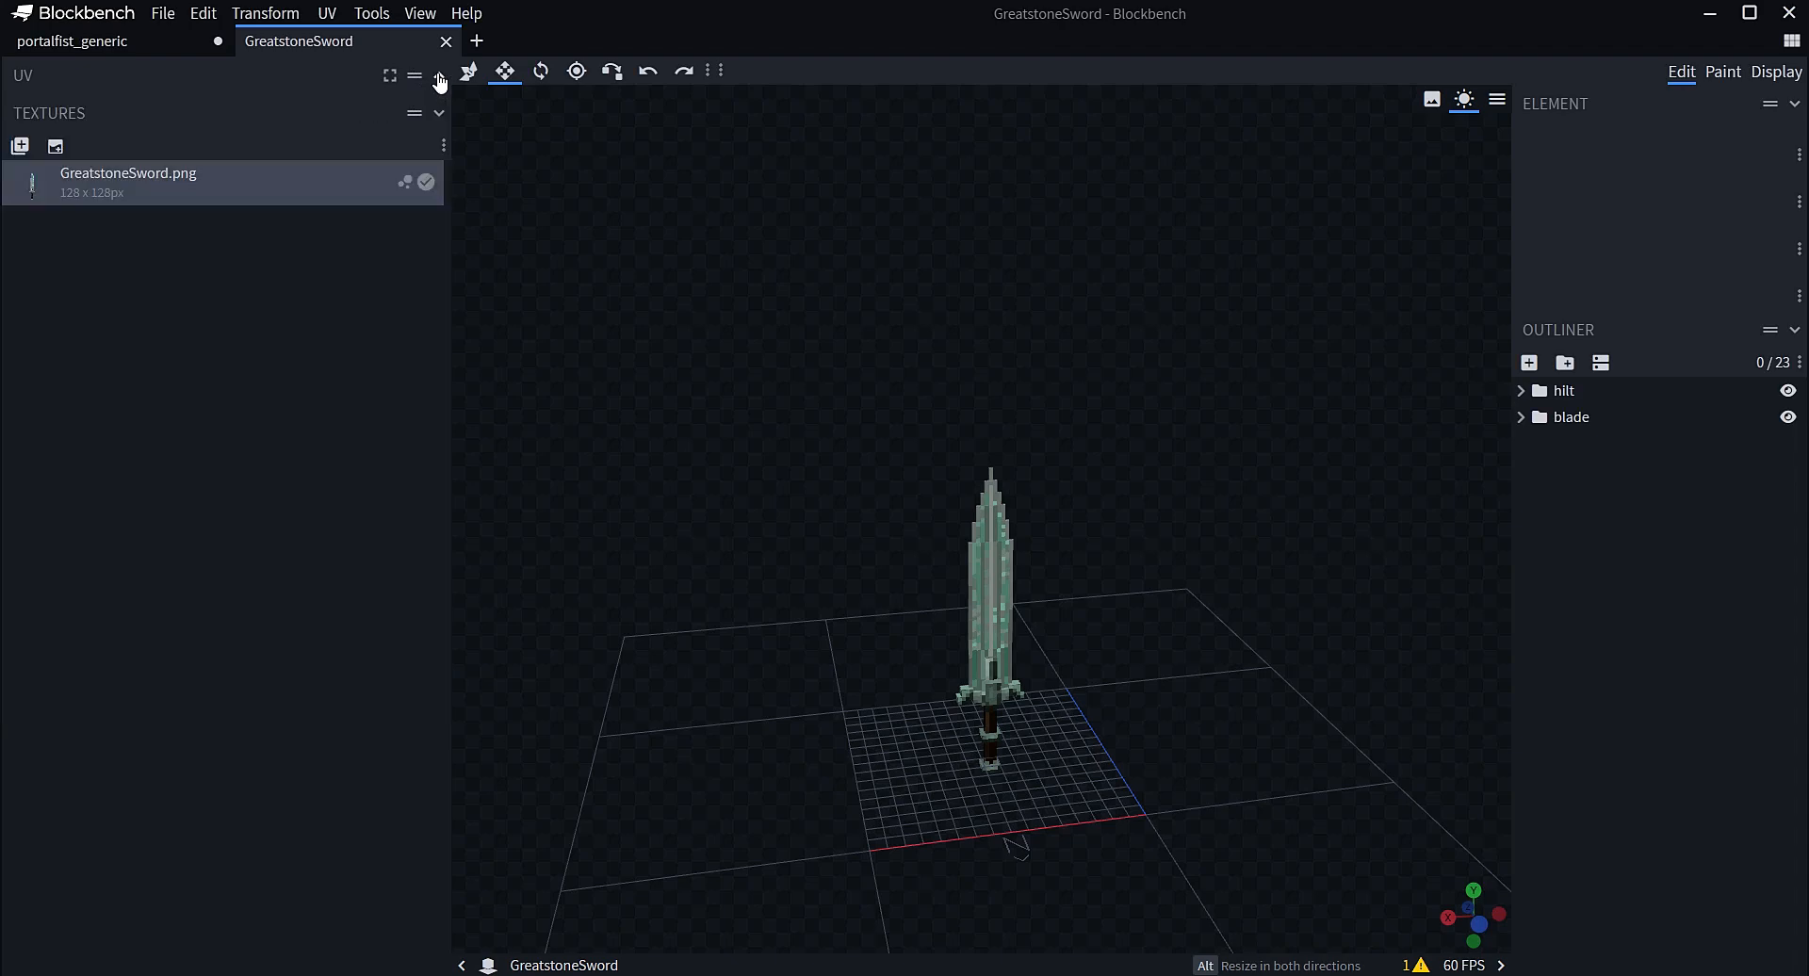
pyautogui.click(439, 77)
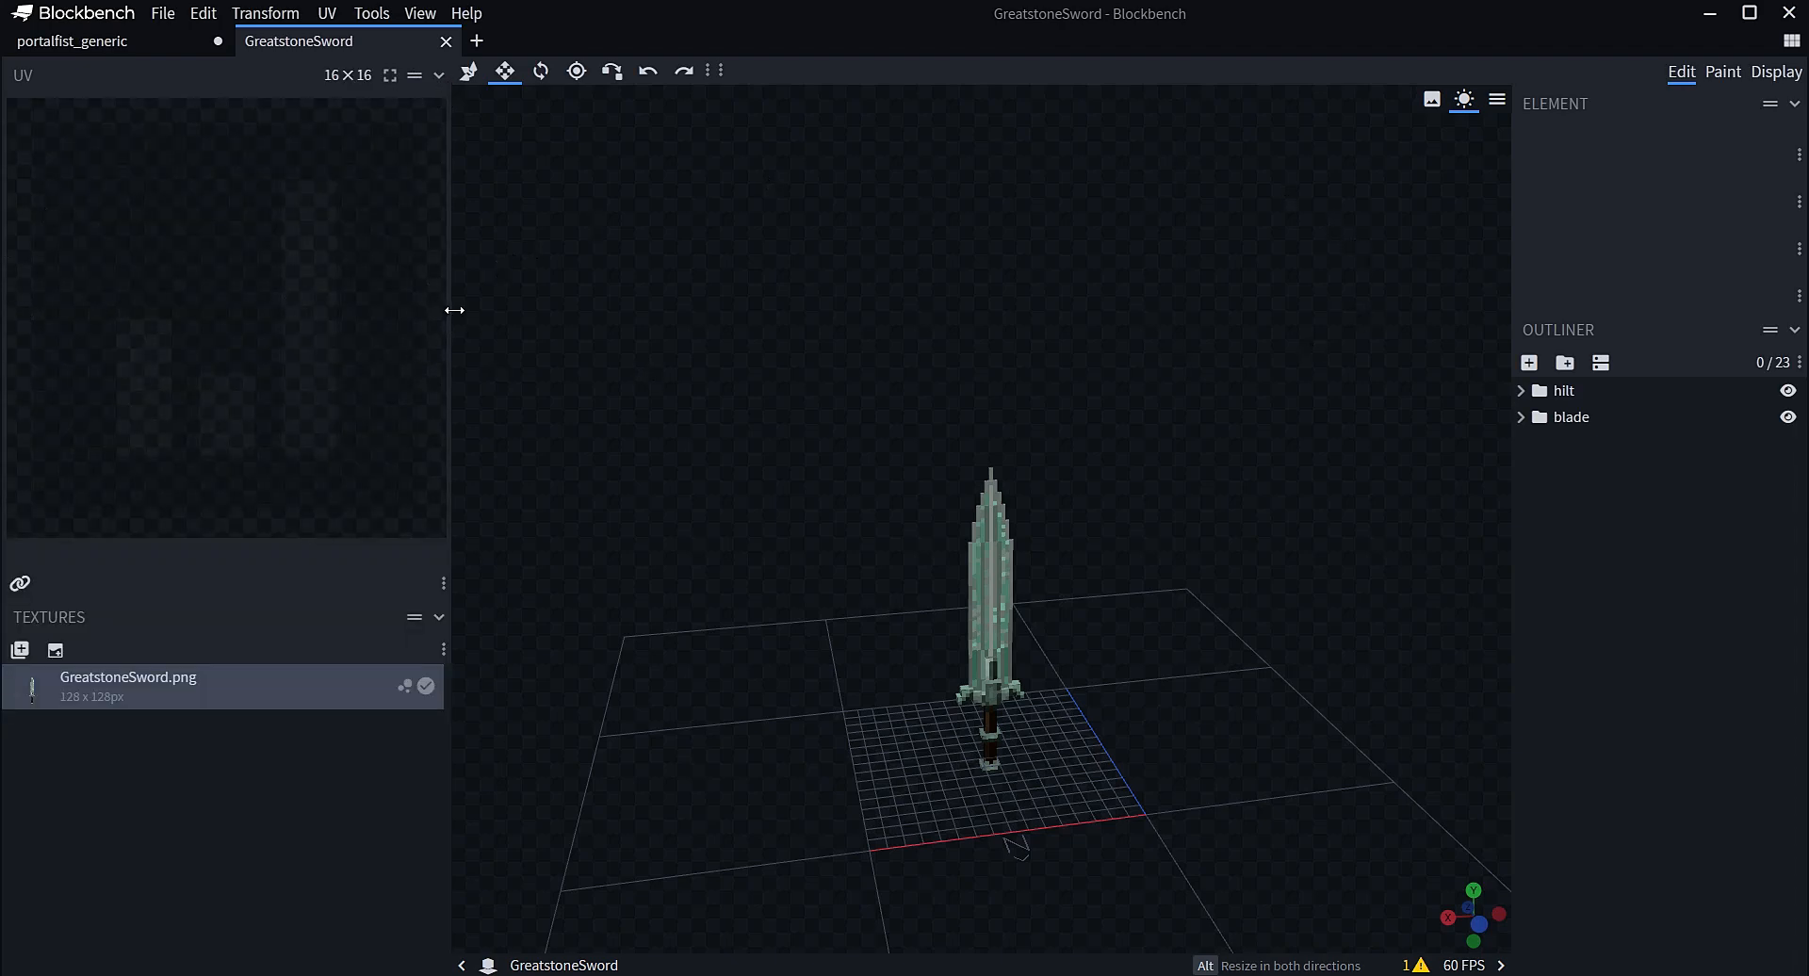
pyautogui.moveTo(451, 309); pyautogui.dragTo(430, 311)
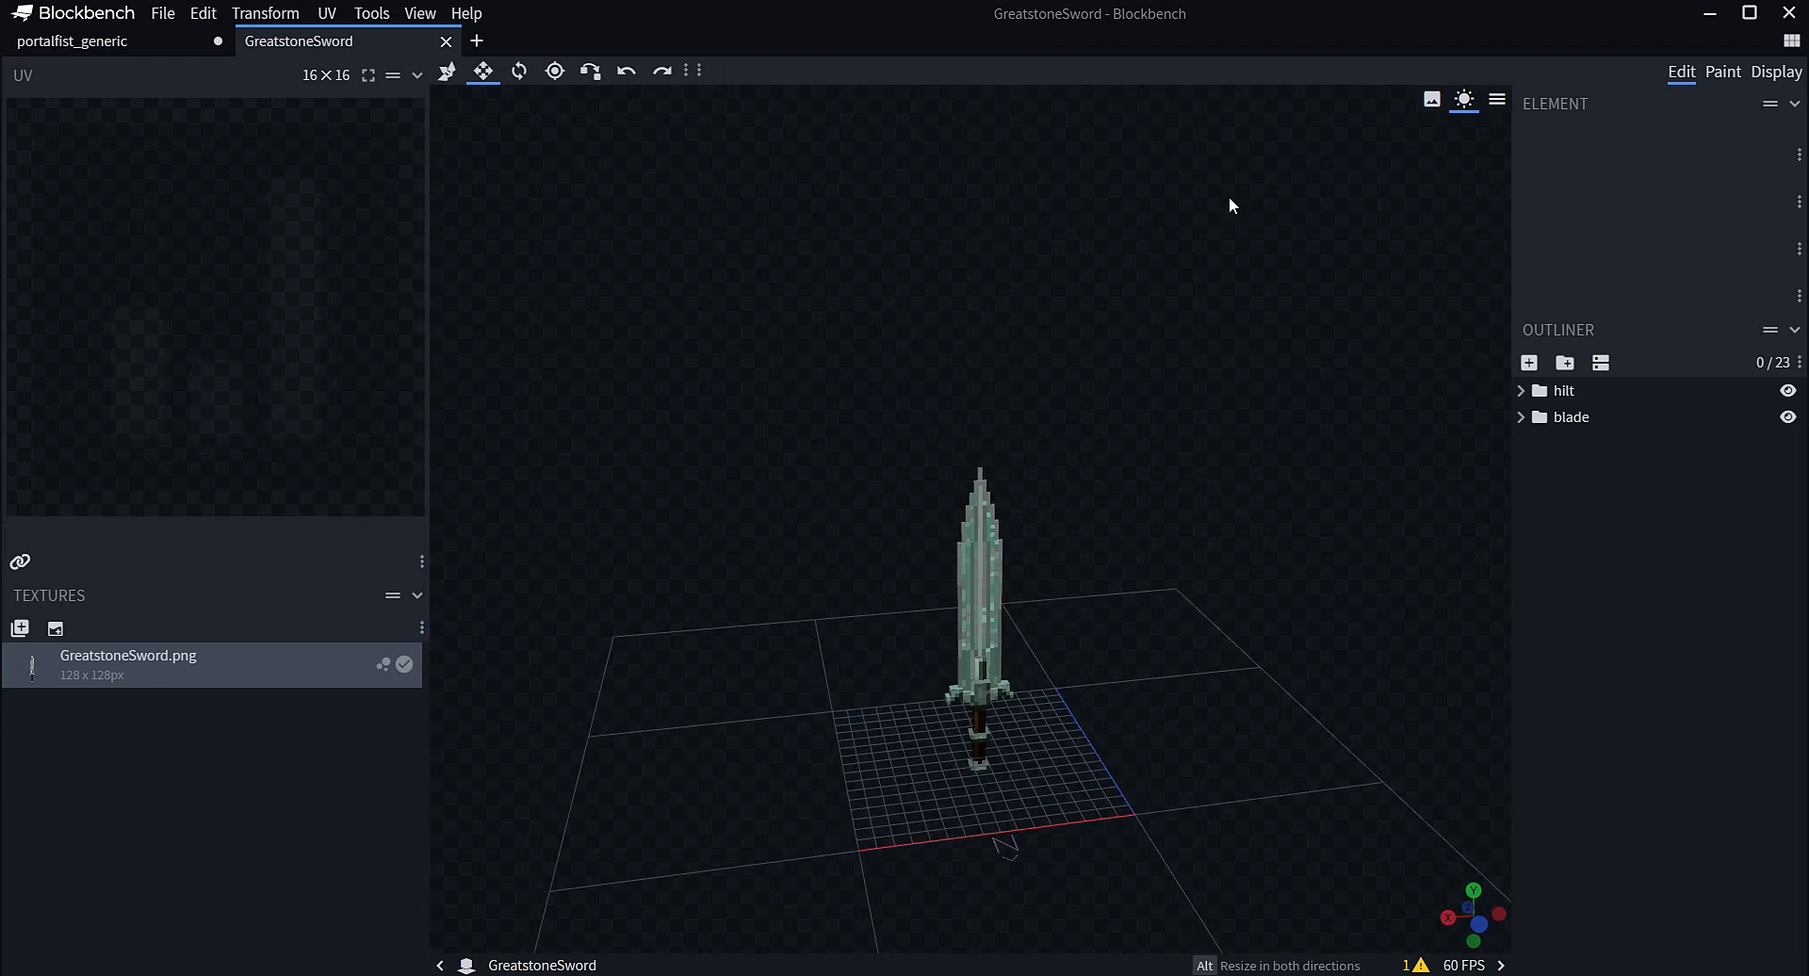
# Inspect the sword in Paint mode, return to Edit mode and close the GreatstoneSword model
pyautogui.click(1722, 72)
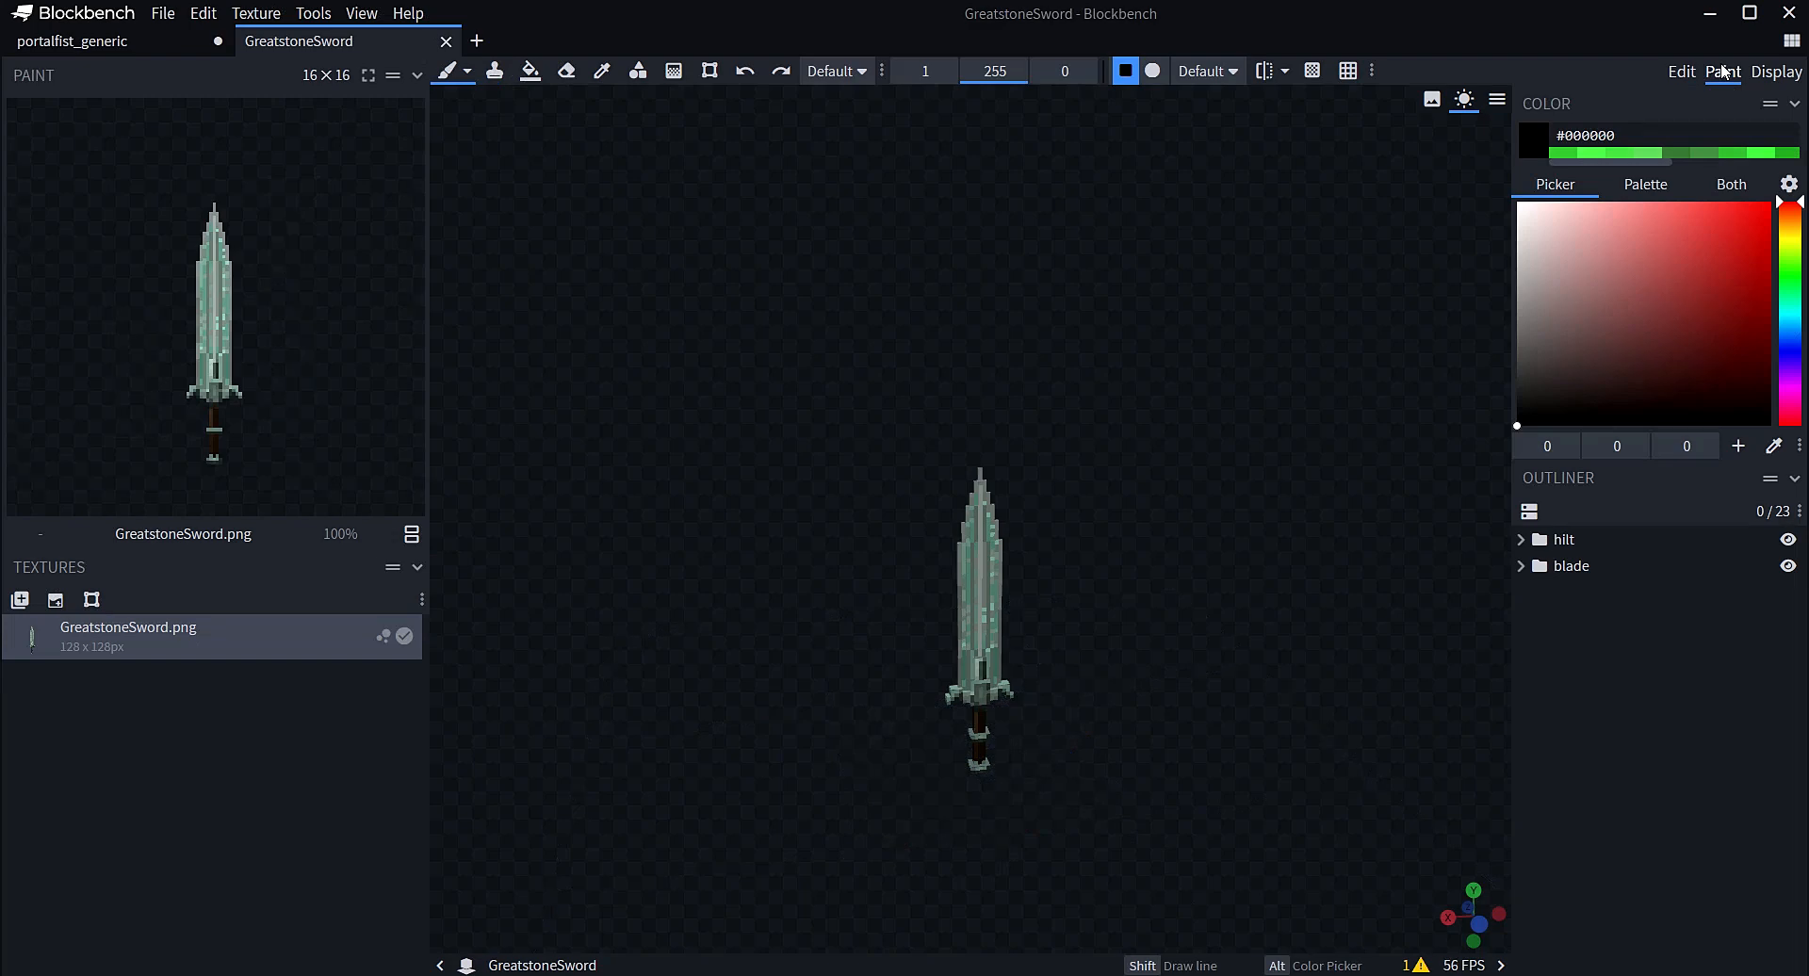
pyautogui.scroll(4, 1108, 549)
pyautogui.moveTo(1108, 549); pyautogui.dragTo(1082, 493, button='right')
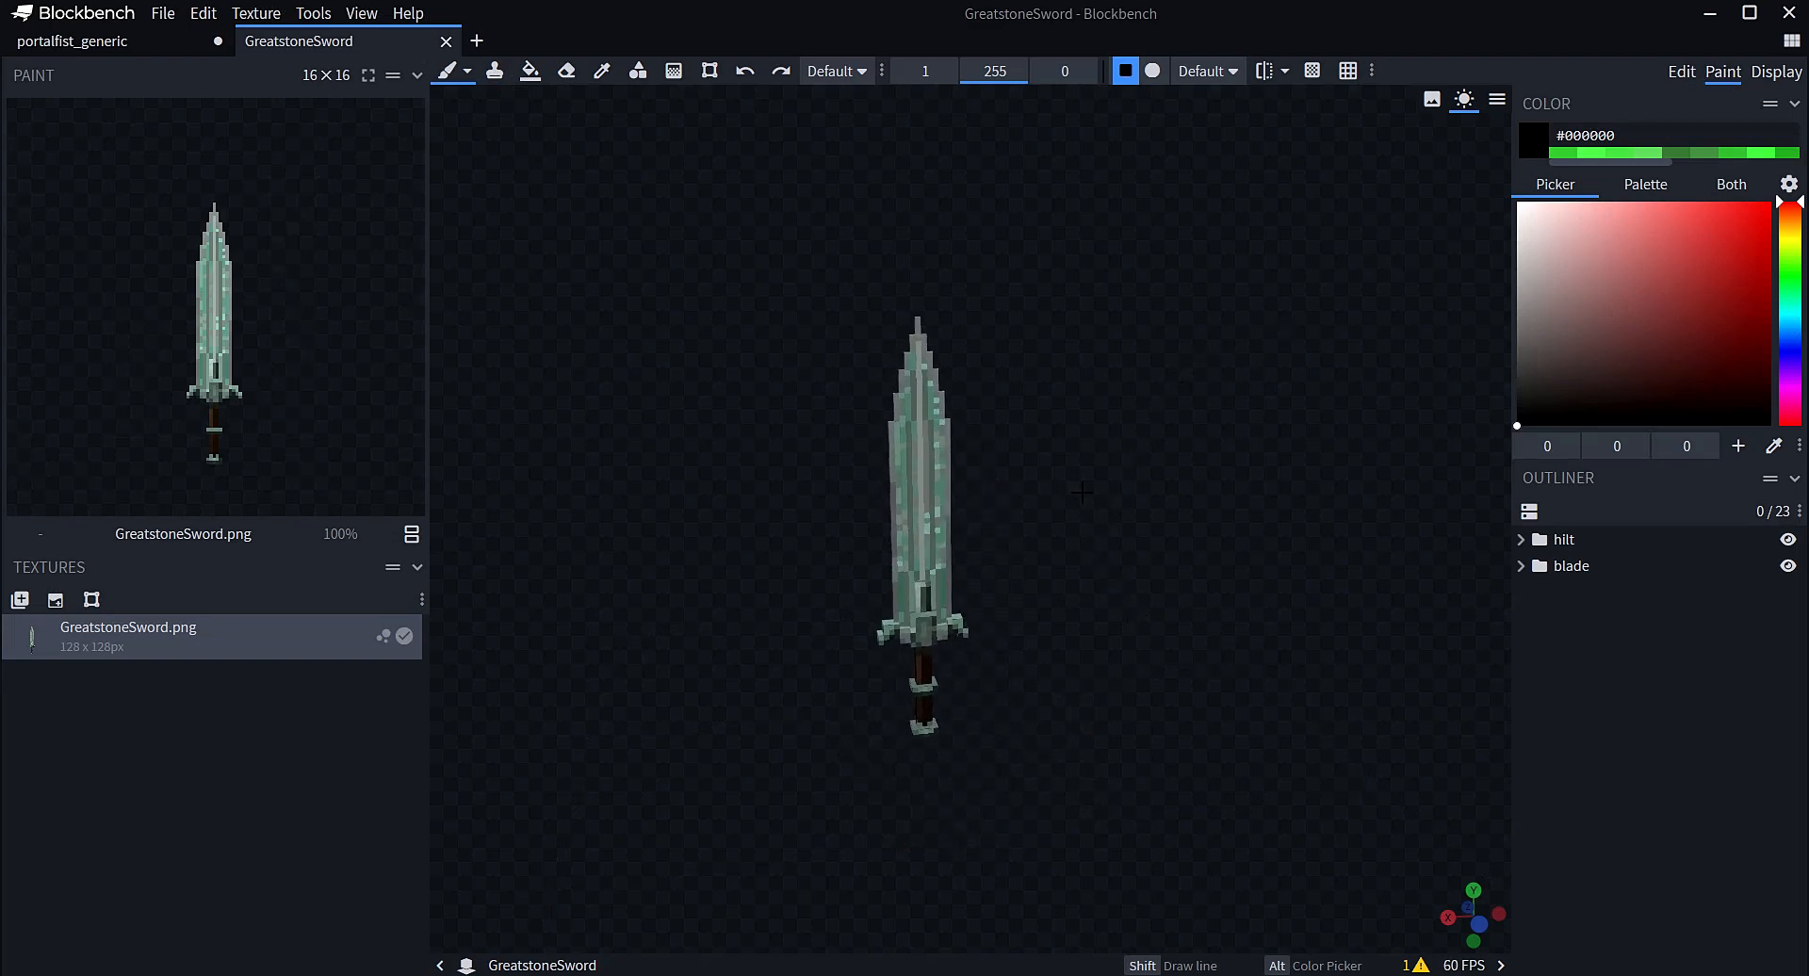
pyautogui.moveTo(1082, 493); pyautogui.dragTo(1038, 498)
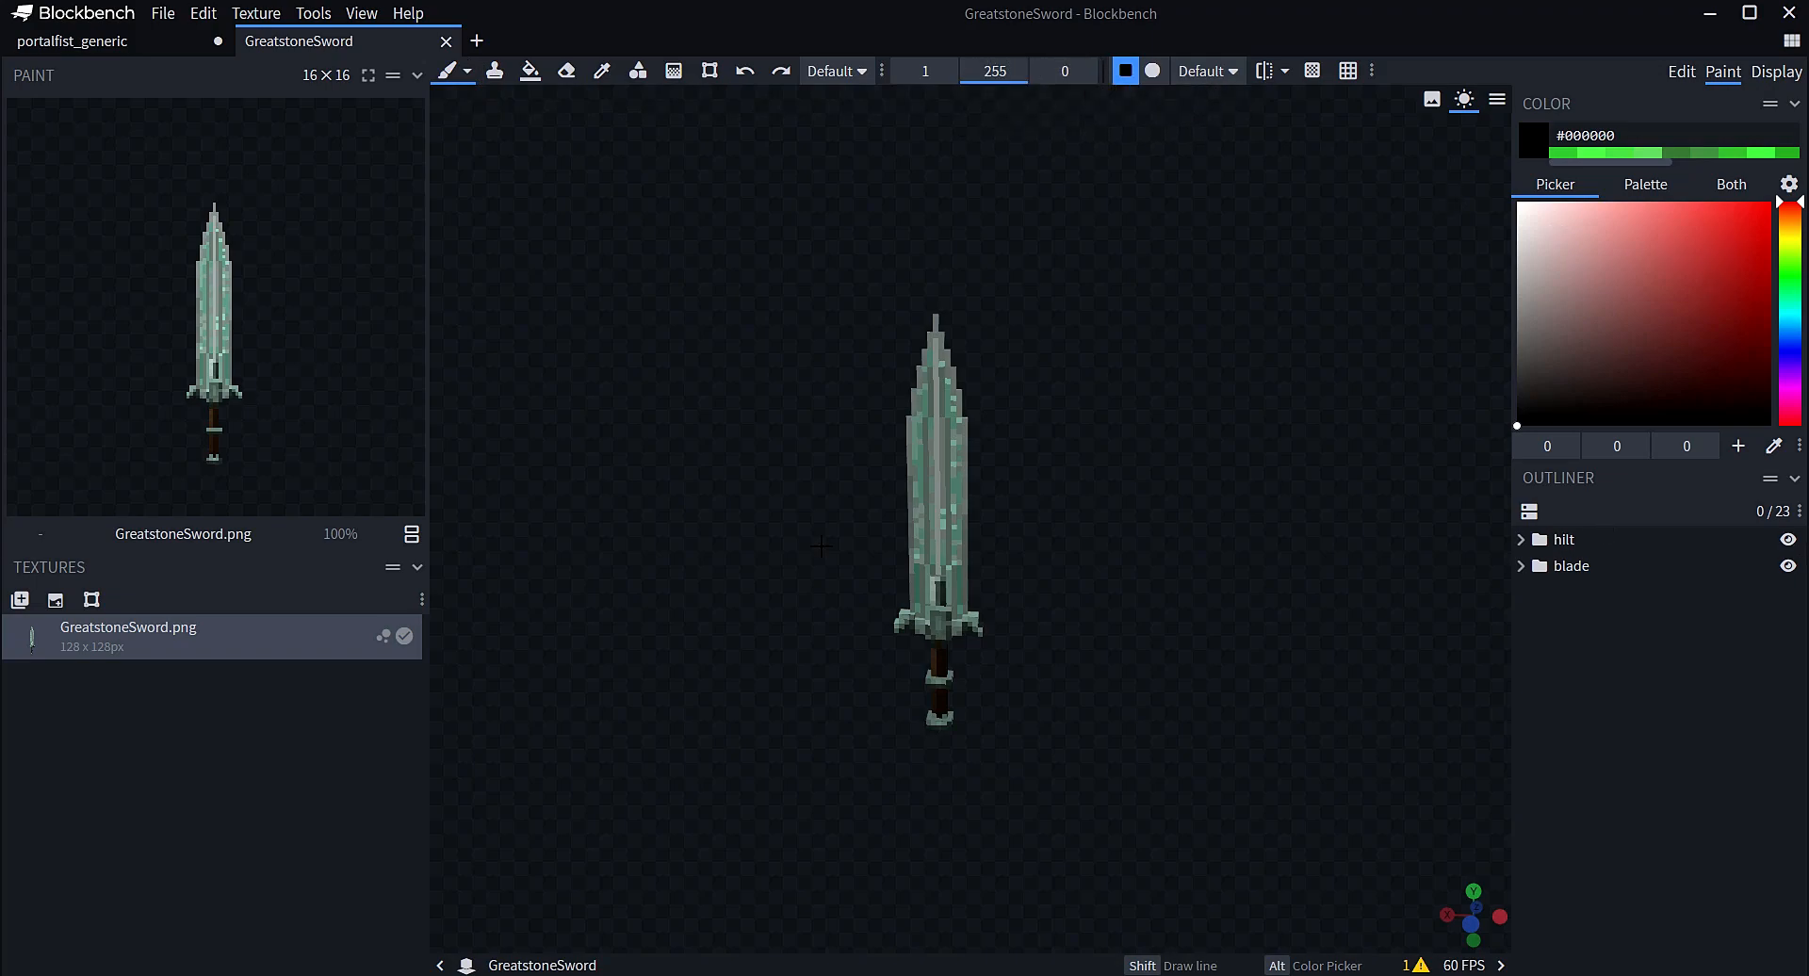
pyautogui.click(1681, 73)
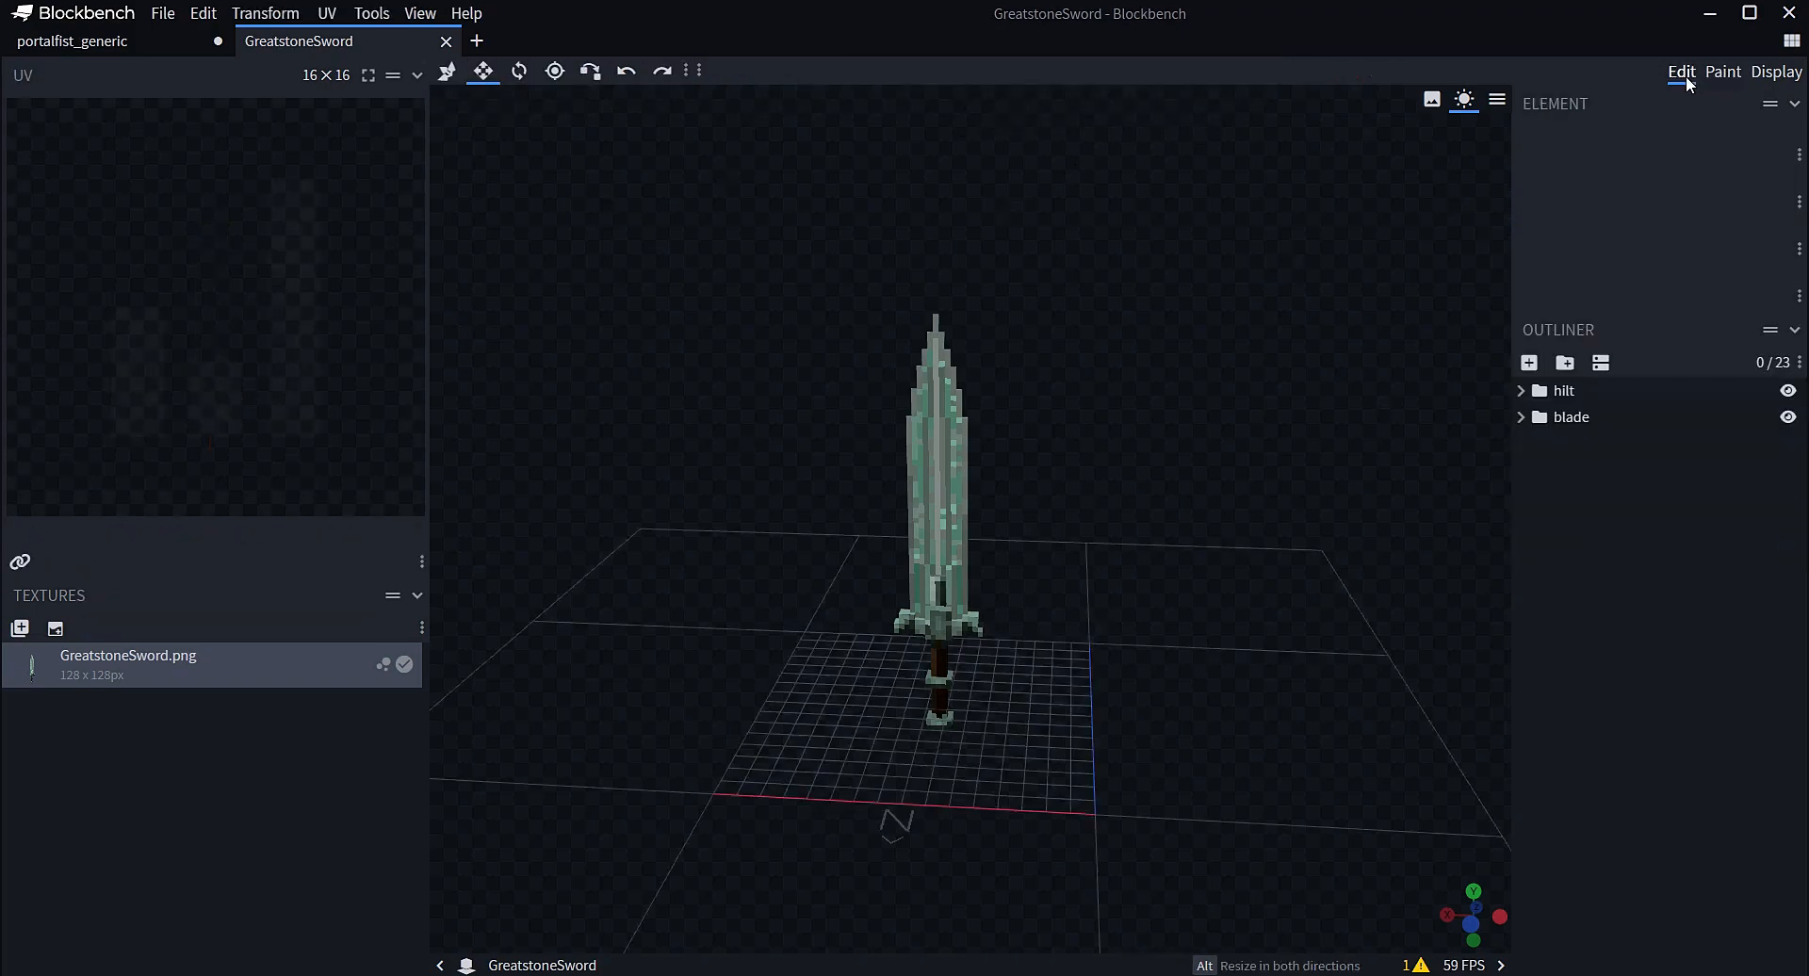
pyautogui.click(446, 41)
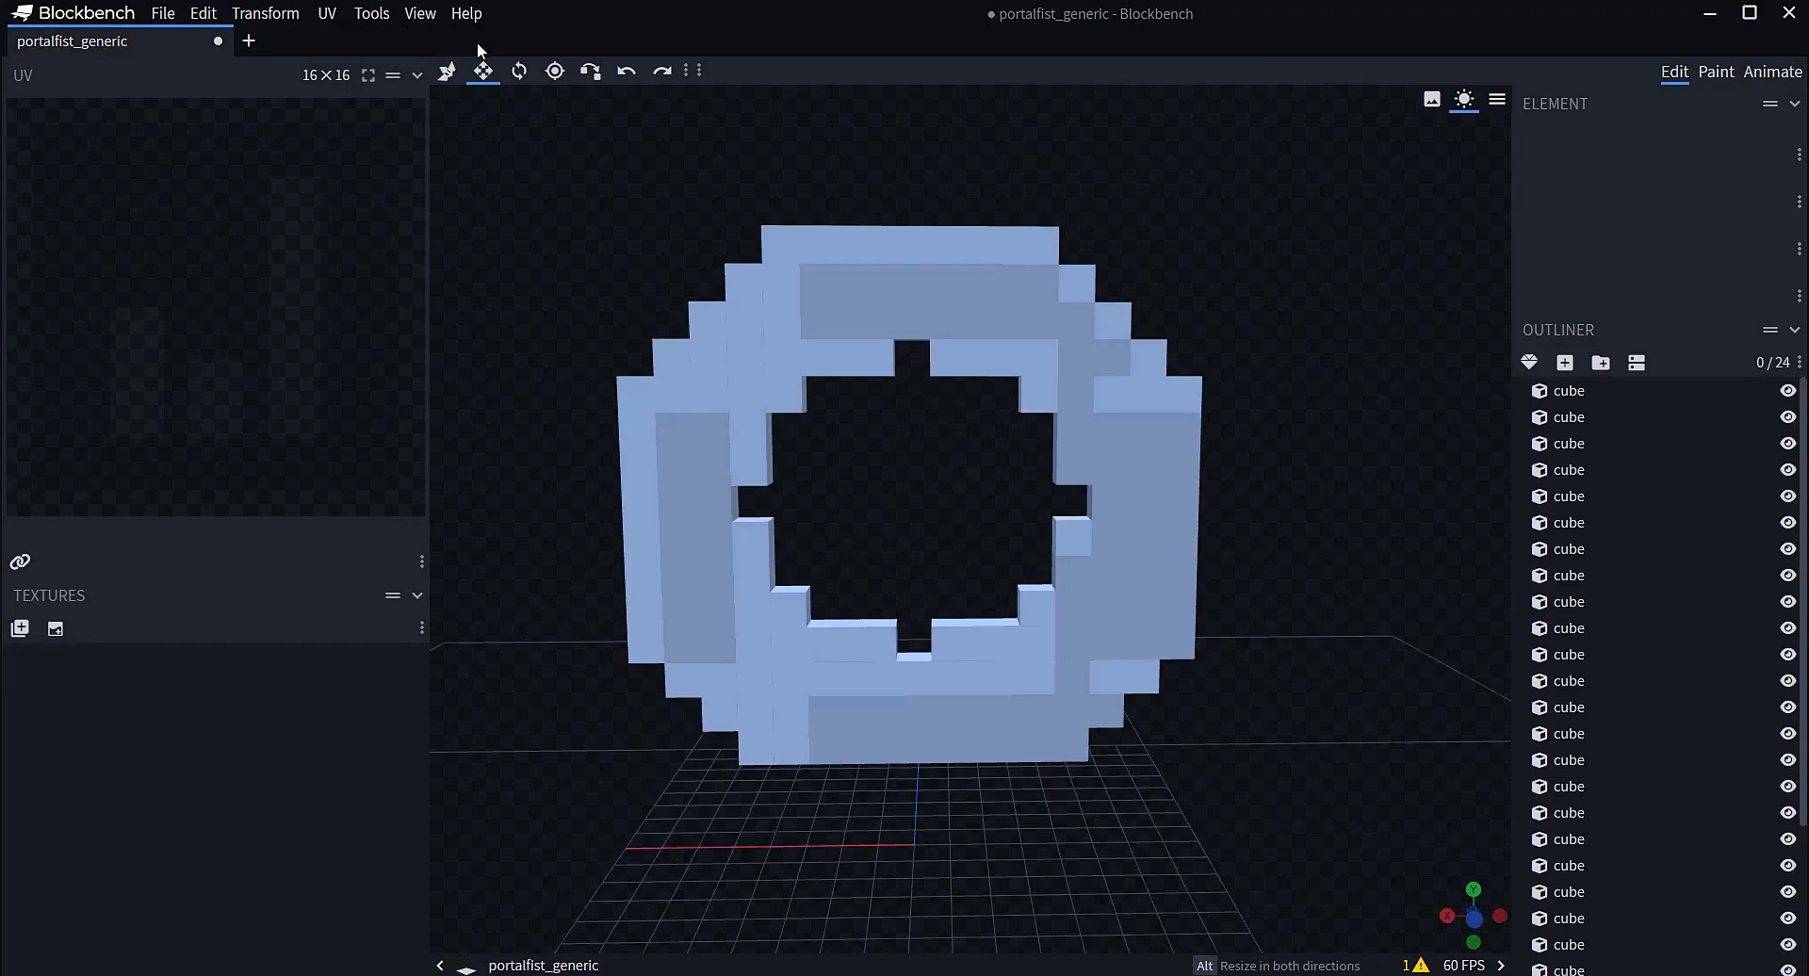
# Create a new Java Block/Item project with the file name TEST2, keeping per-face UV and the 16 × 16 texture size
pyautogui.click(249, 42)
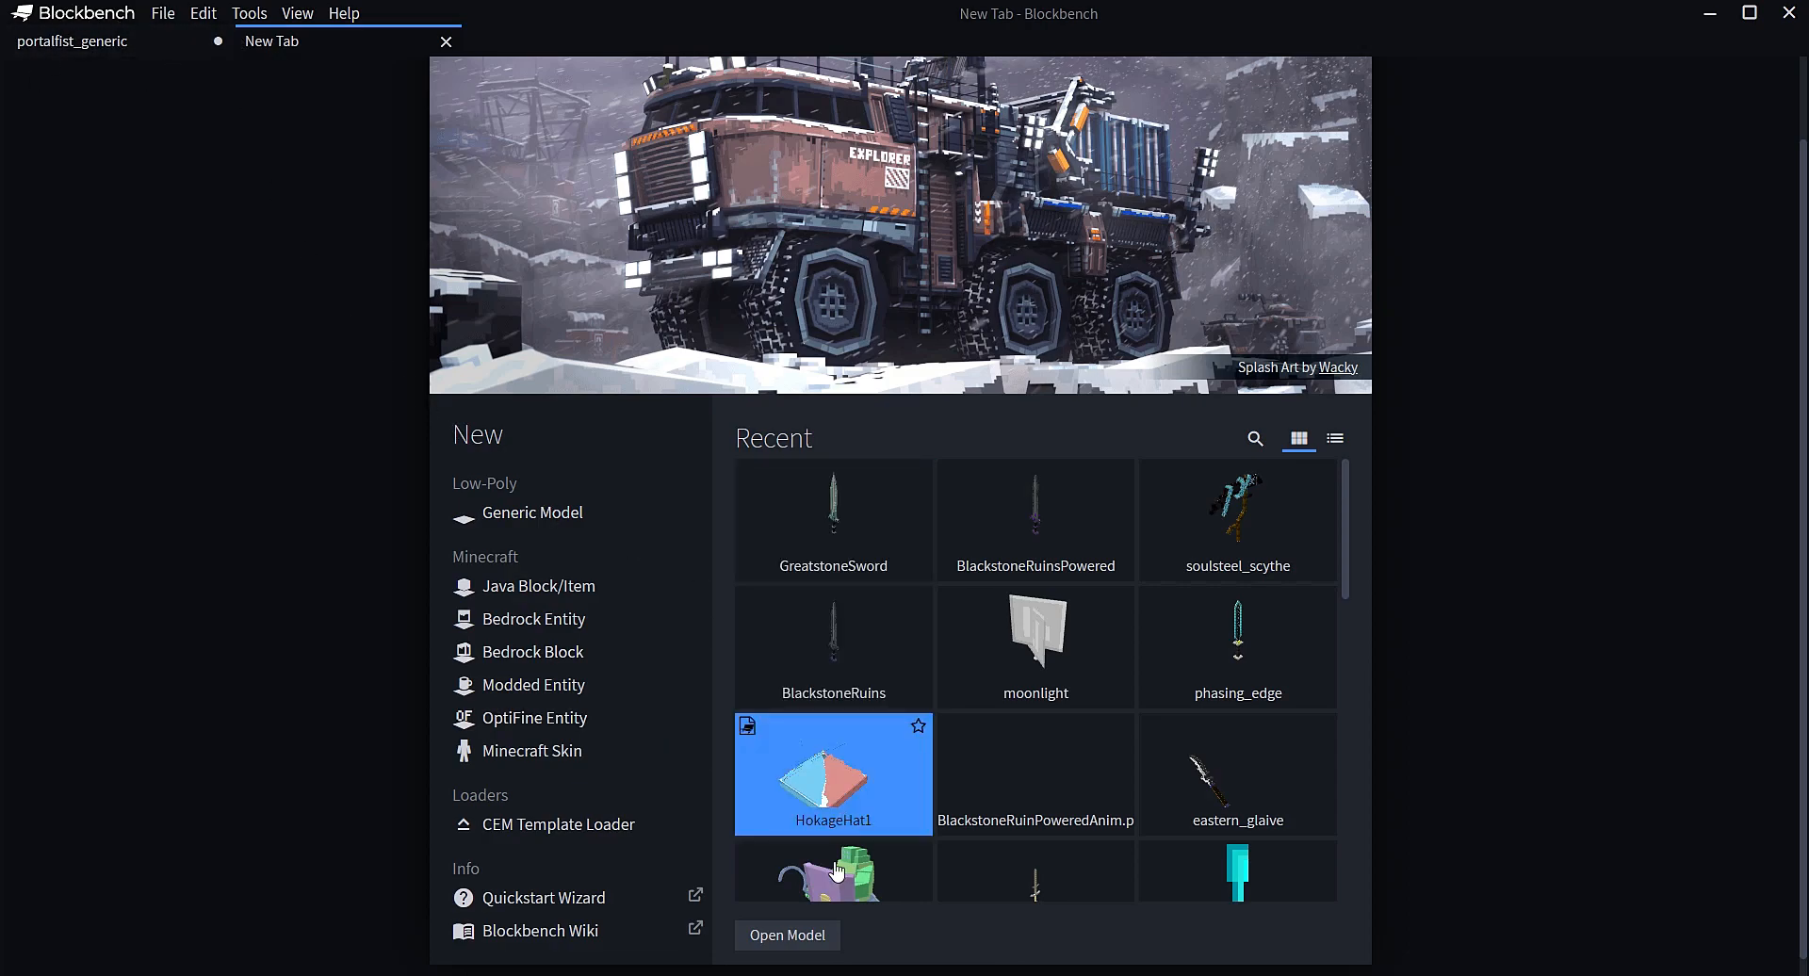
pyautogui.click(569, 587)
pyautogui.click(1032, 920)
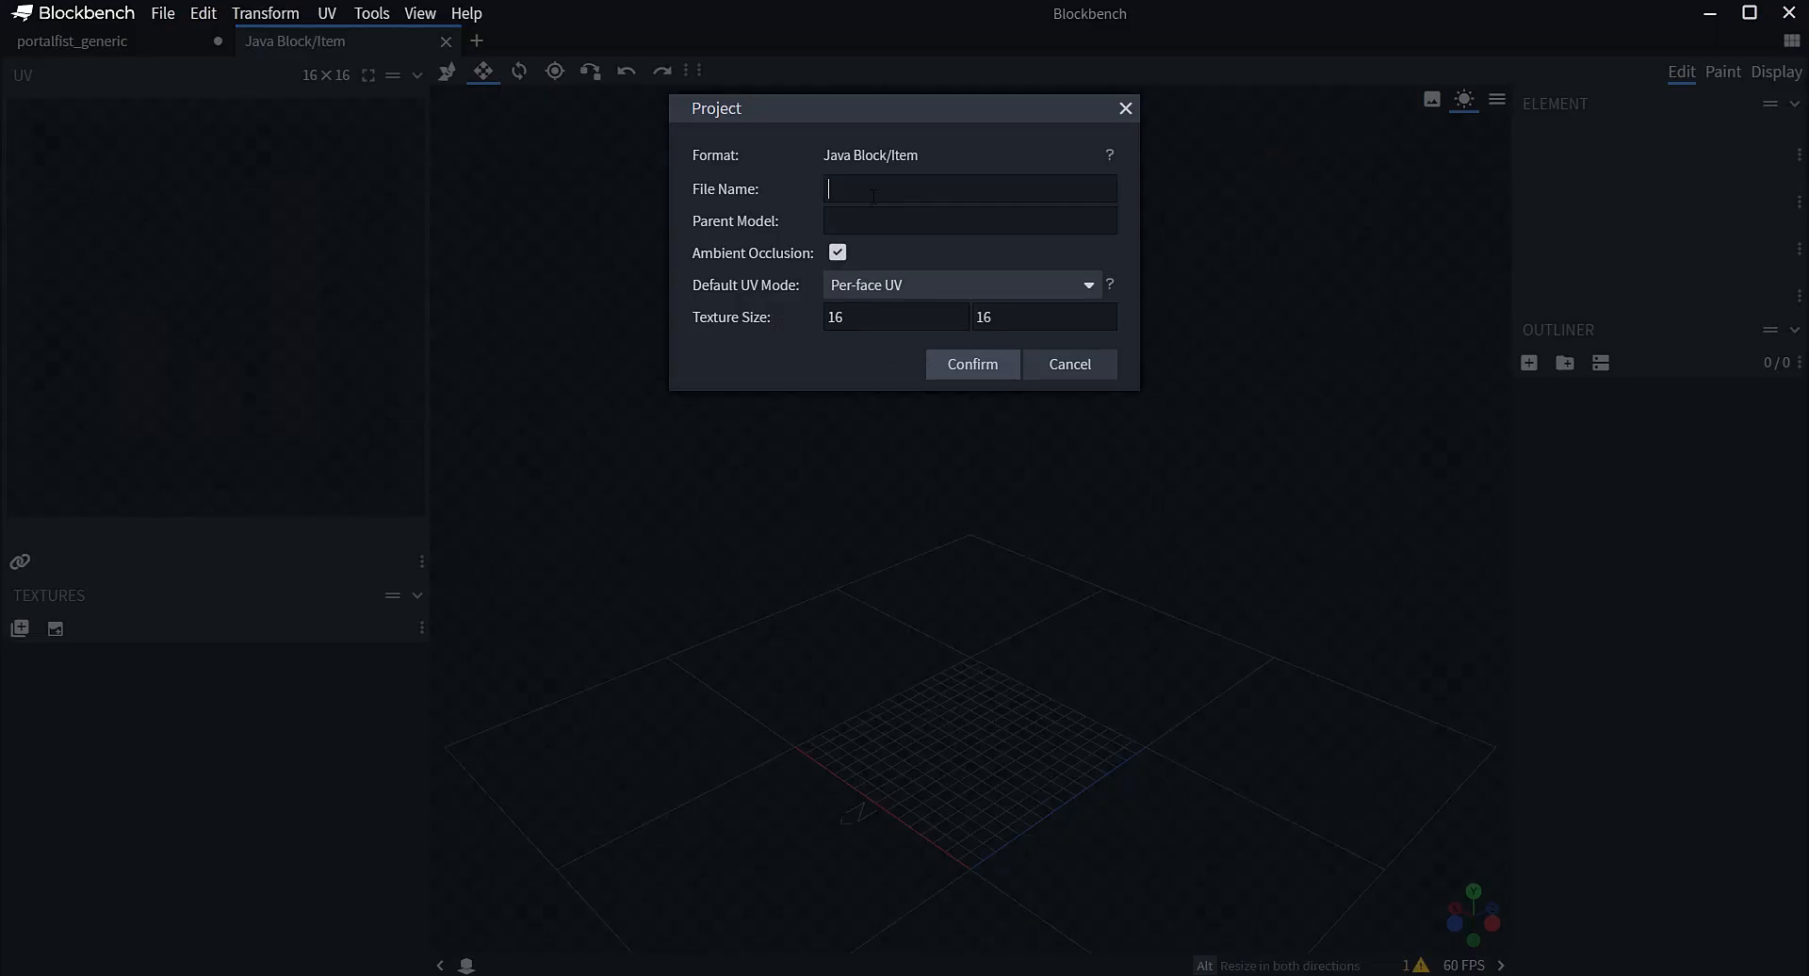
pyautogui.write('TEST2')
pyautogui.click(975, 365)
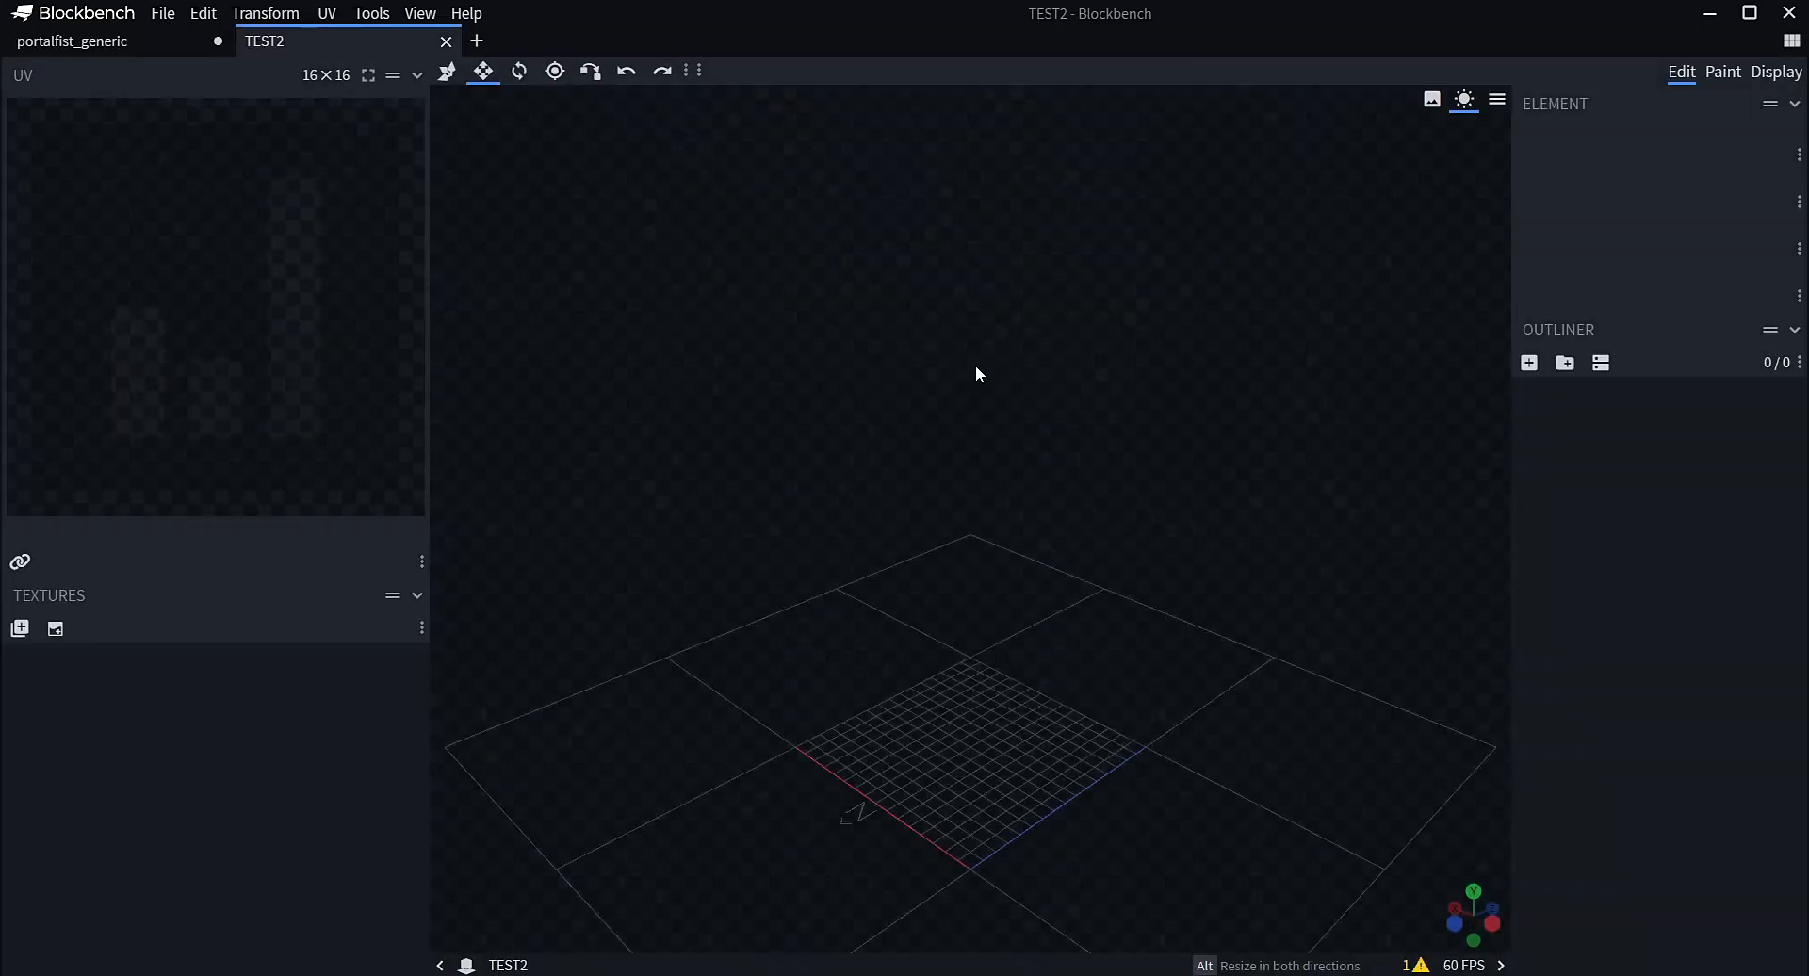
# Add a cube to the model and move it to the grid centre at position 7, 0, 7
pyautogui.click(1527, 366)
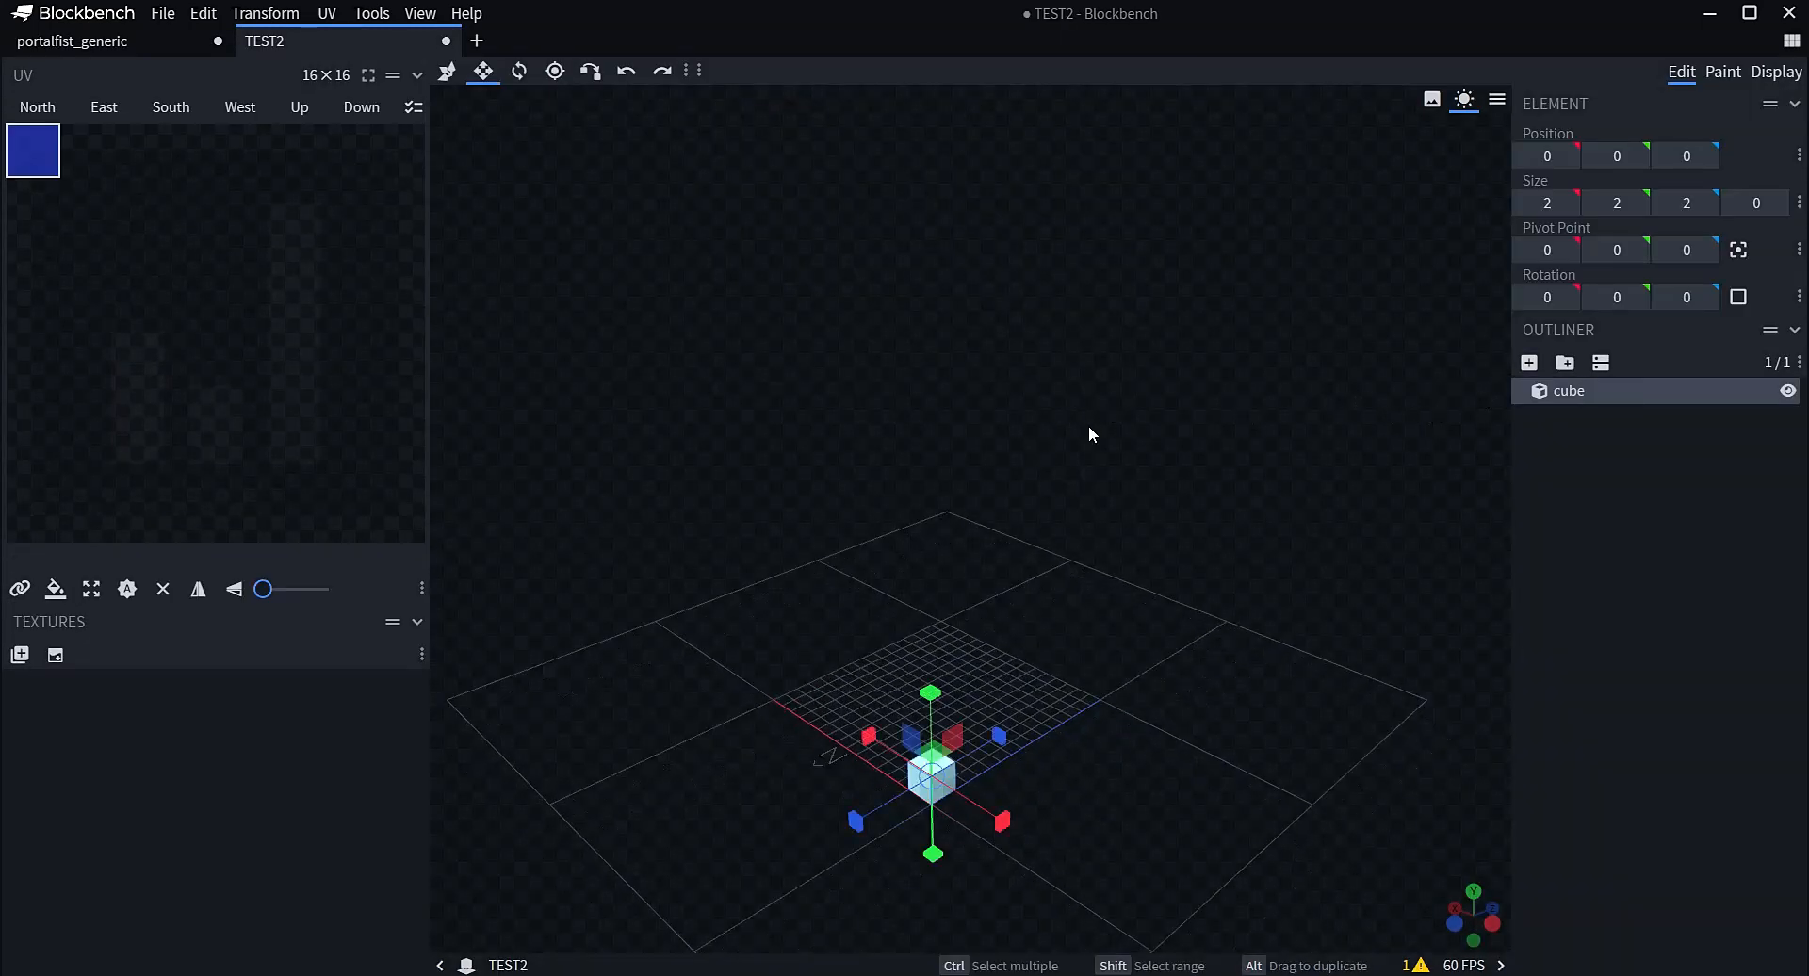
pyautogui.moveTo(1086, 432); pyautogui.dragTo(1185, 509)
pyautogui.click(445, 71)
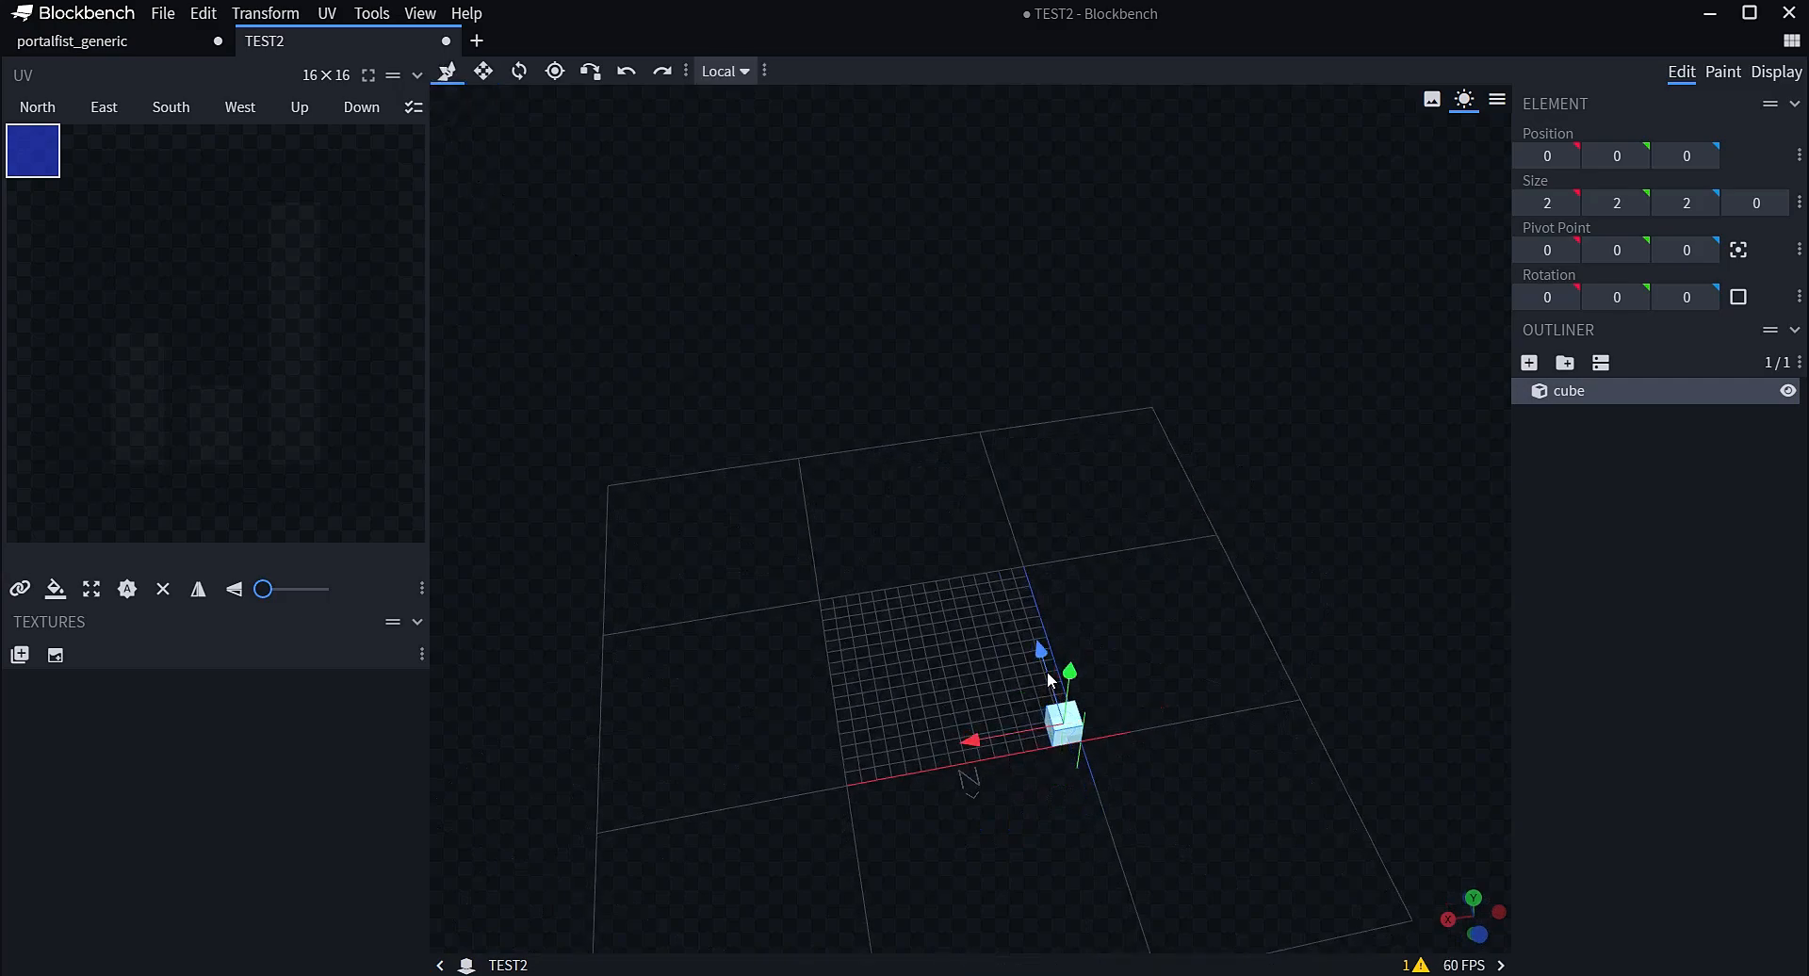
pyautogui.moveTo(1047, 670); pyautogui.dragTo(884, 671)
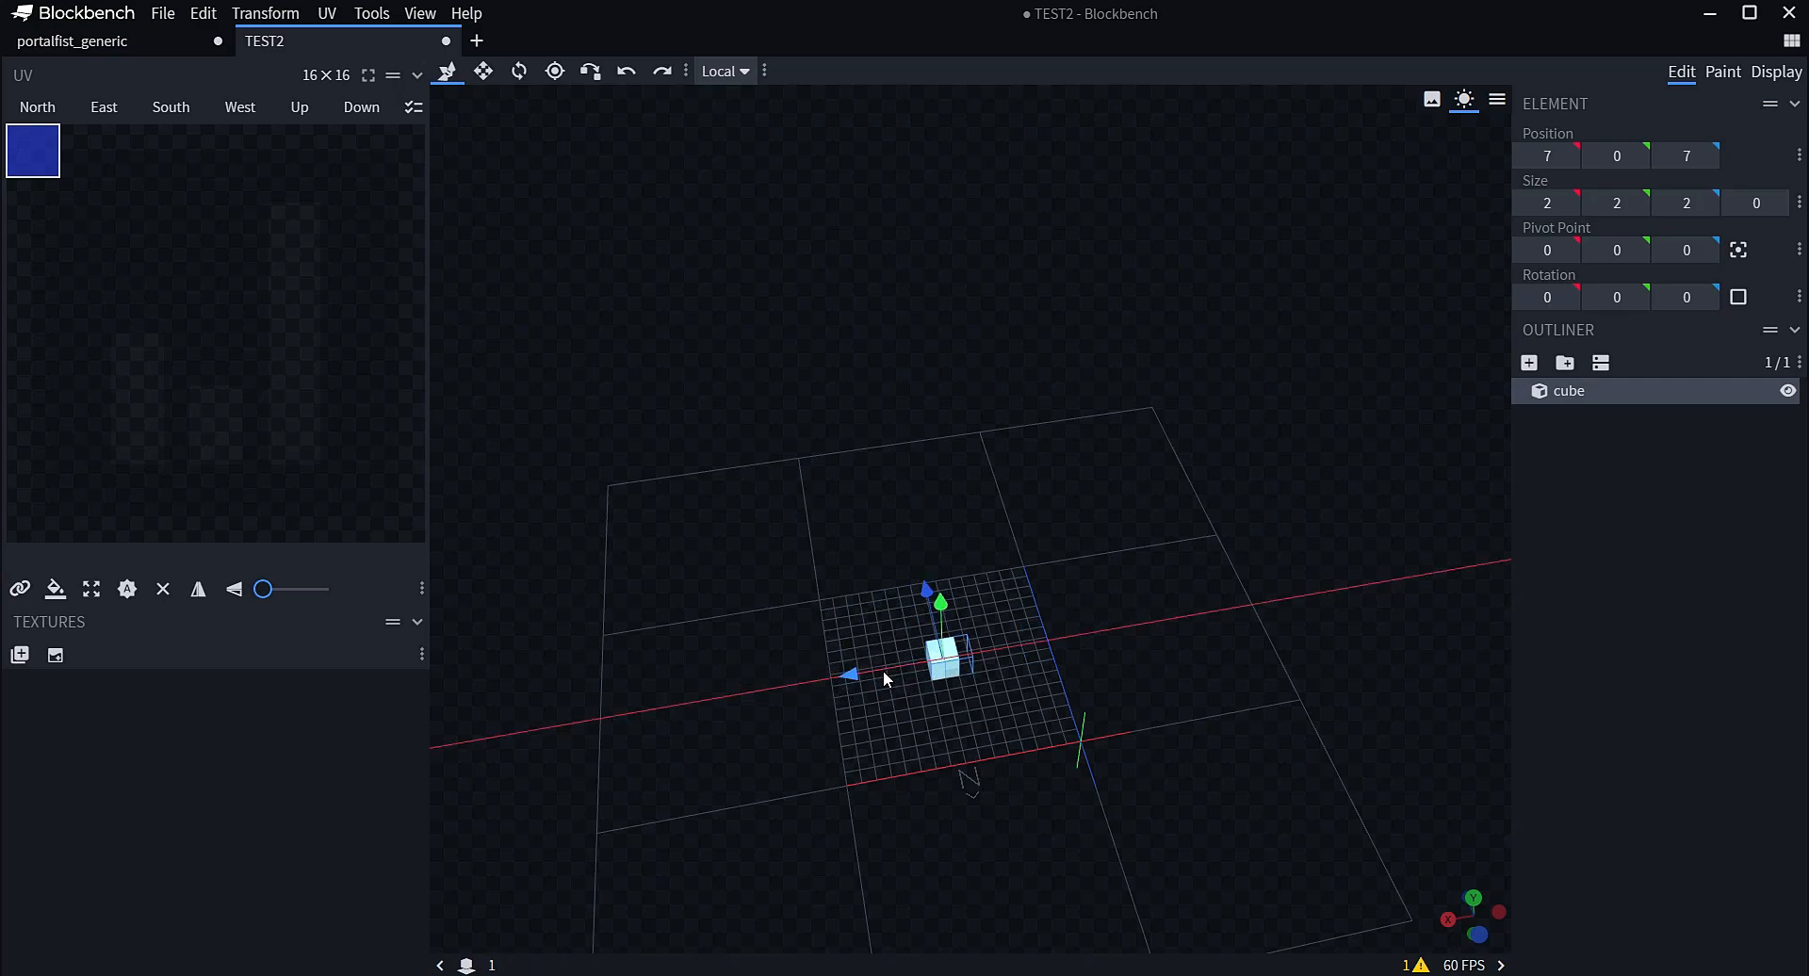
# Resize the cube to 3 units along all three axes
pyautogui.scroll(6, 885, 672)
pyautogui.moveTo(1056, 637); pyautogui.dragTo(1023, 537)
pyautogui.scroll(-3, 1023, 542)
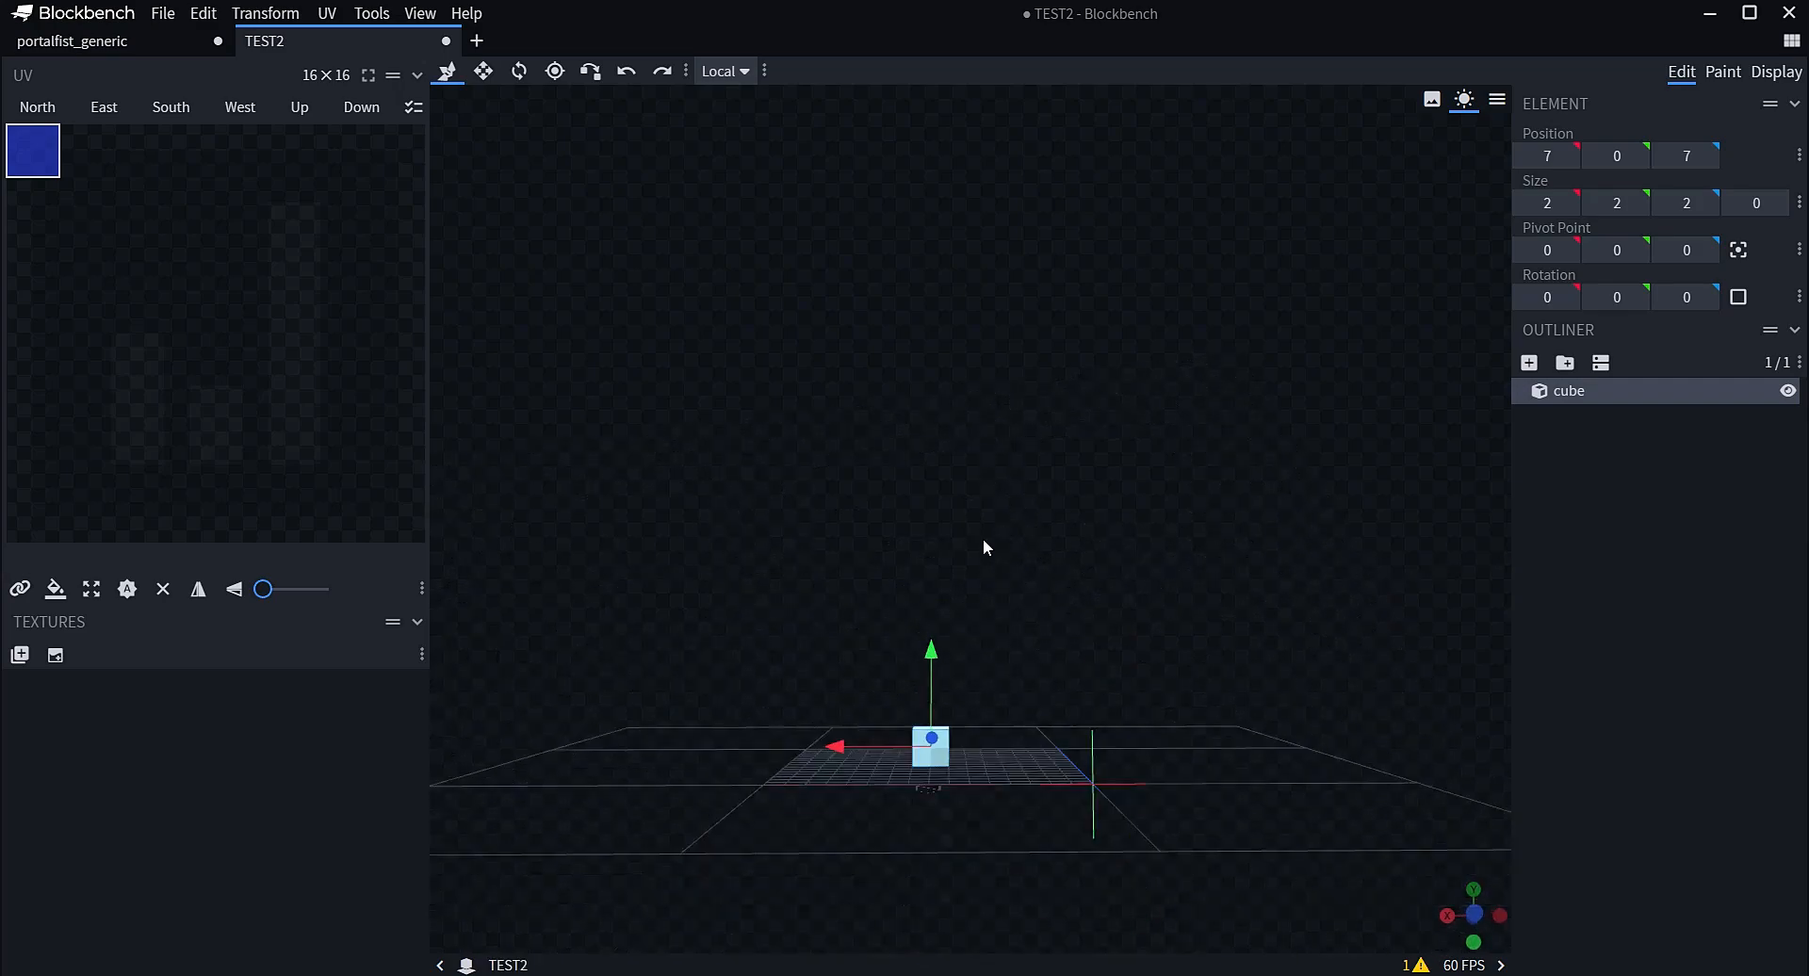
pyautogui.click(484, 81)
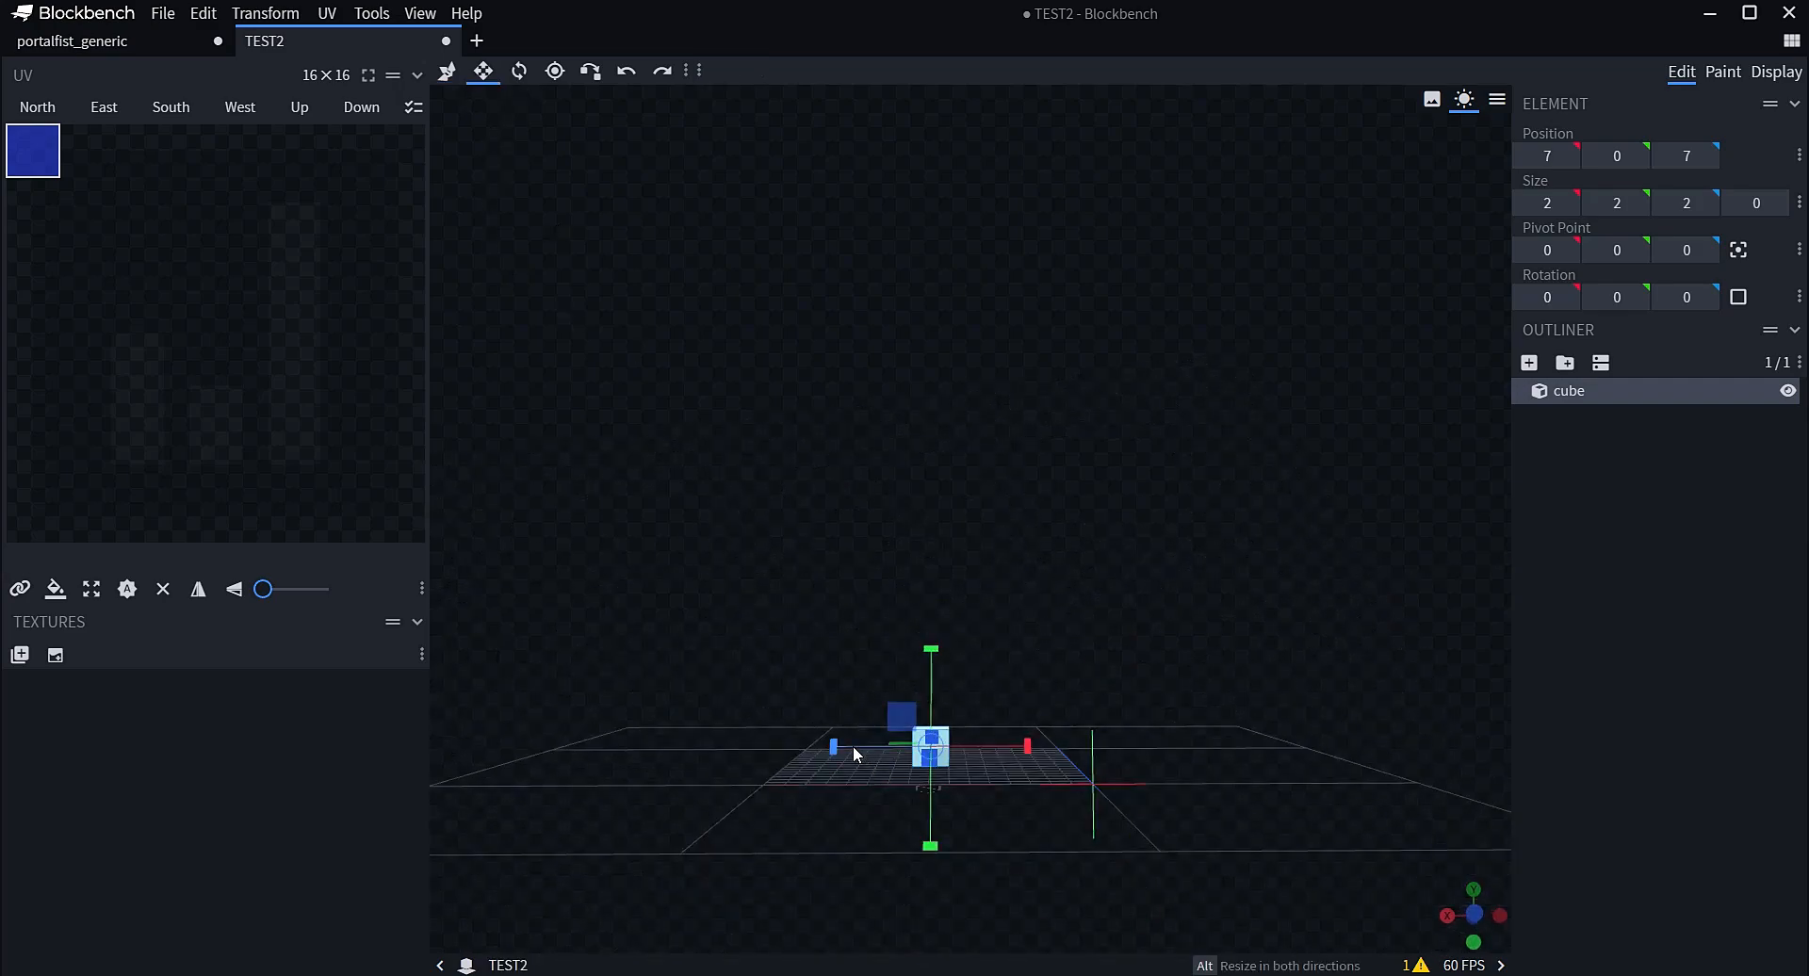
pyautogui.moveTo(852, 745); pyautogui.dragTo(838, 749)
pyautogui.moveTo(922, 648); pyautogui.dragTo(788, 655)
pyautogui.moveTo(1060, 730); pyautogui.dragTo(1449, 735)
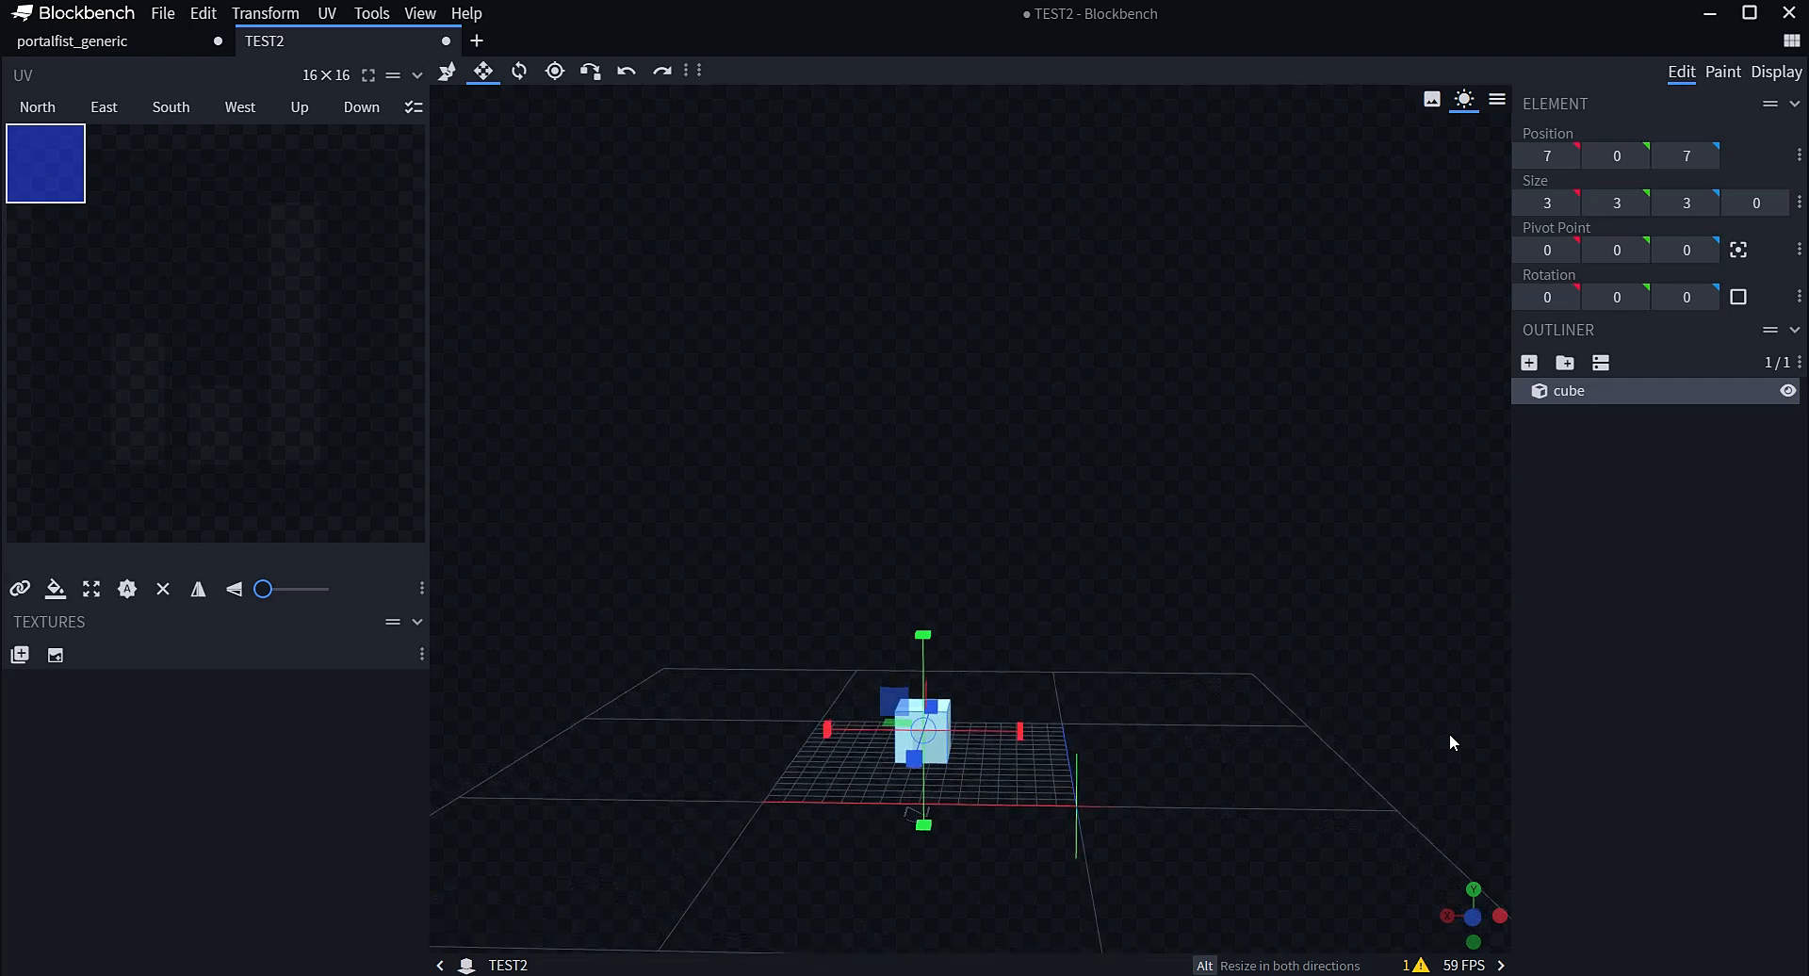
# Raise the cube above the grid to Y position 2
pyautogui.click(447, 71)
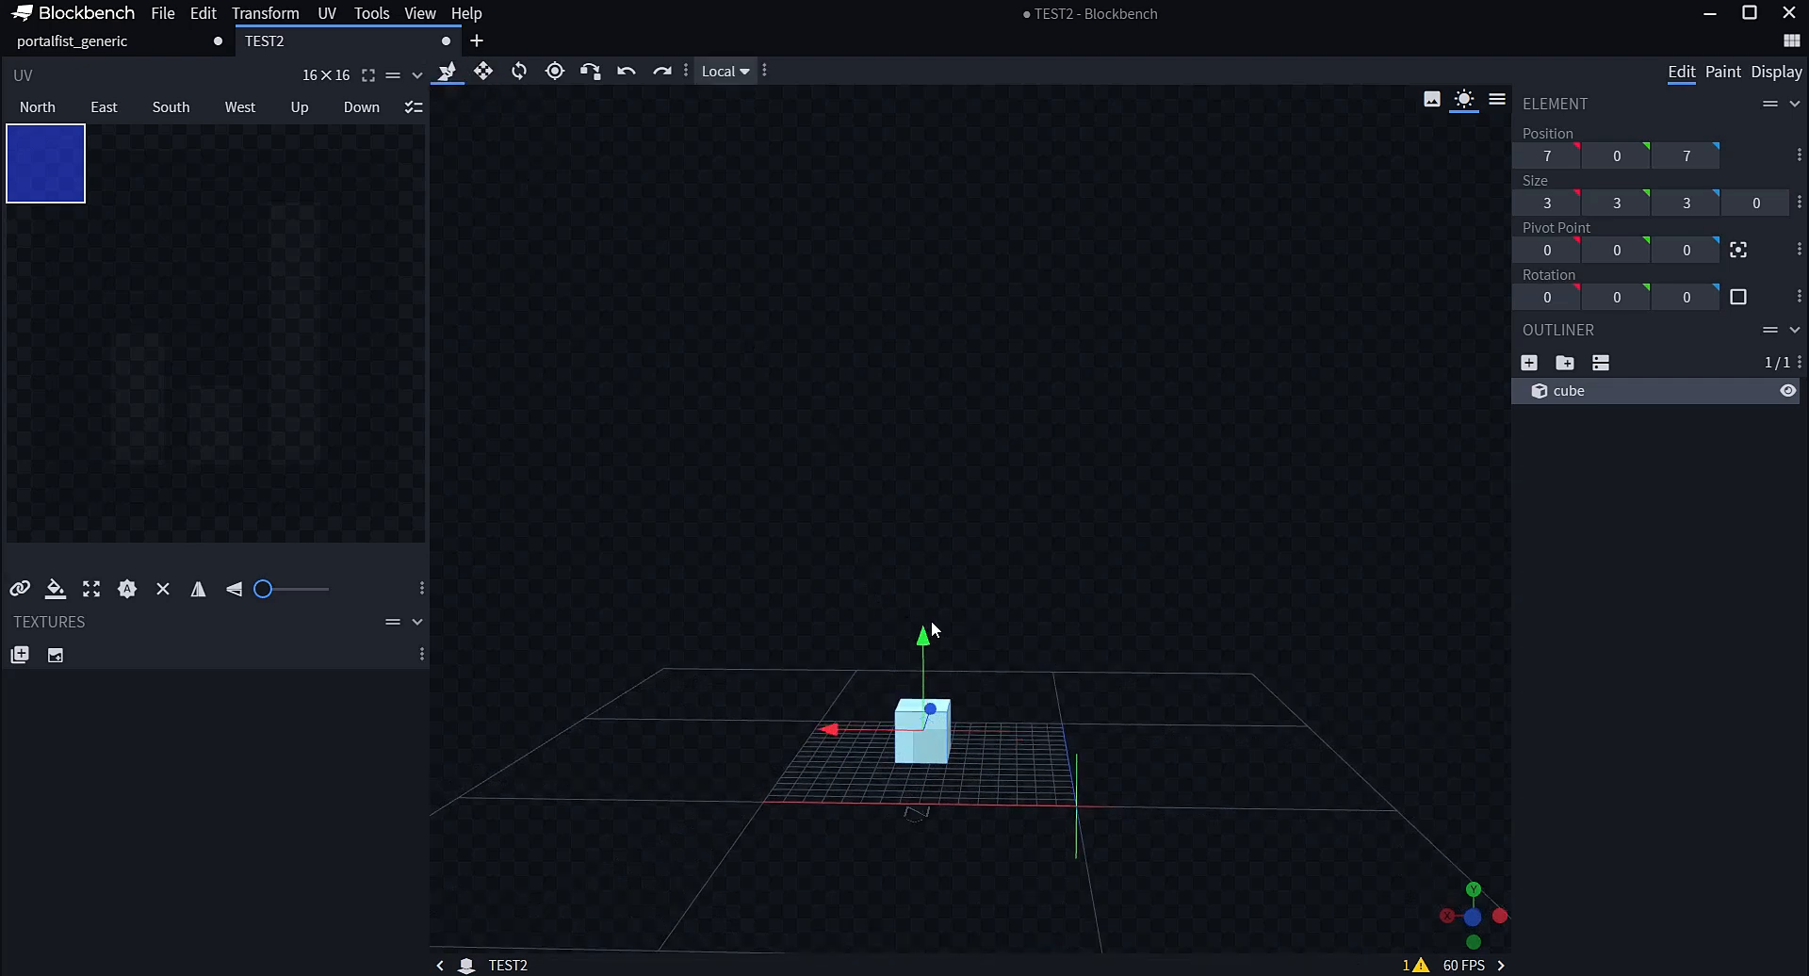
pyautogui.moveTo(924, 629); pyautogui.dragTo(914, 600)
pyautogui.moveTo(1032, 659); pyautogui.dragTo(980, 709)
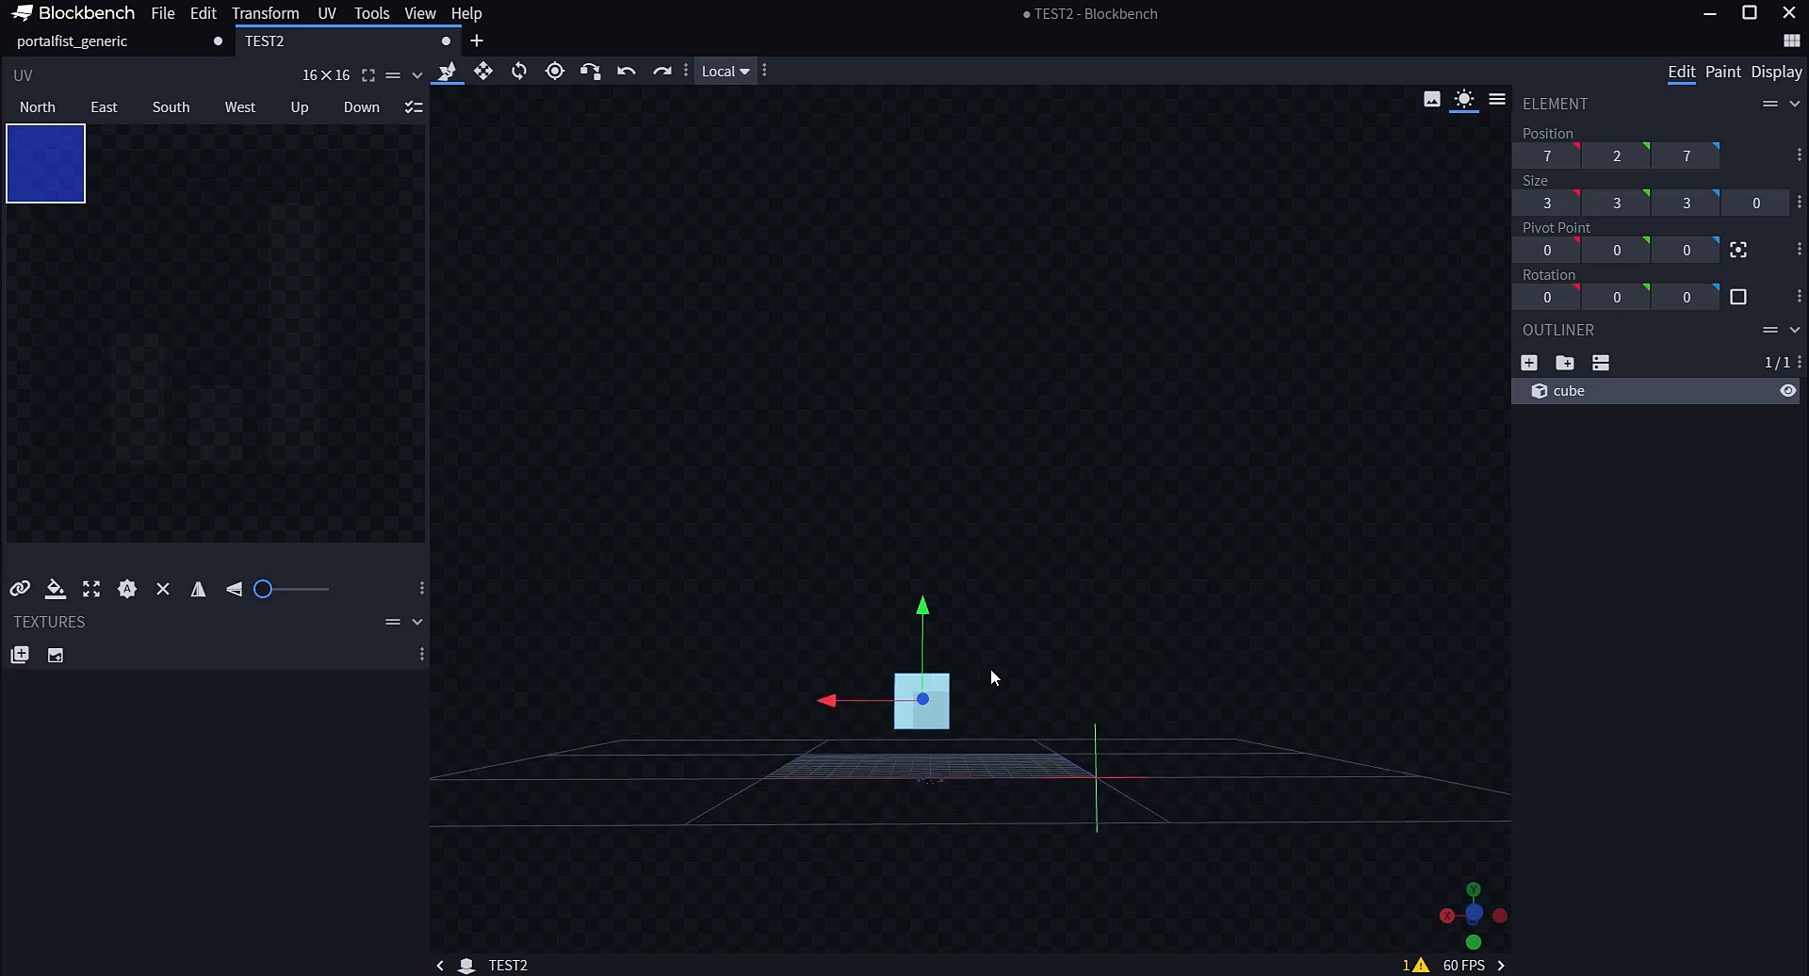
pyautogui.moveTo(991, 670)
pyautogui.mouseDown()
pyautogui.moveTo(849, 711)
pyautogui.moveTo(1010, 653)
pyautogui.moveTo(1002, 678)
pyautogui.mouseUp()
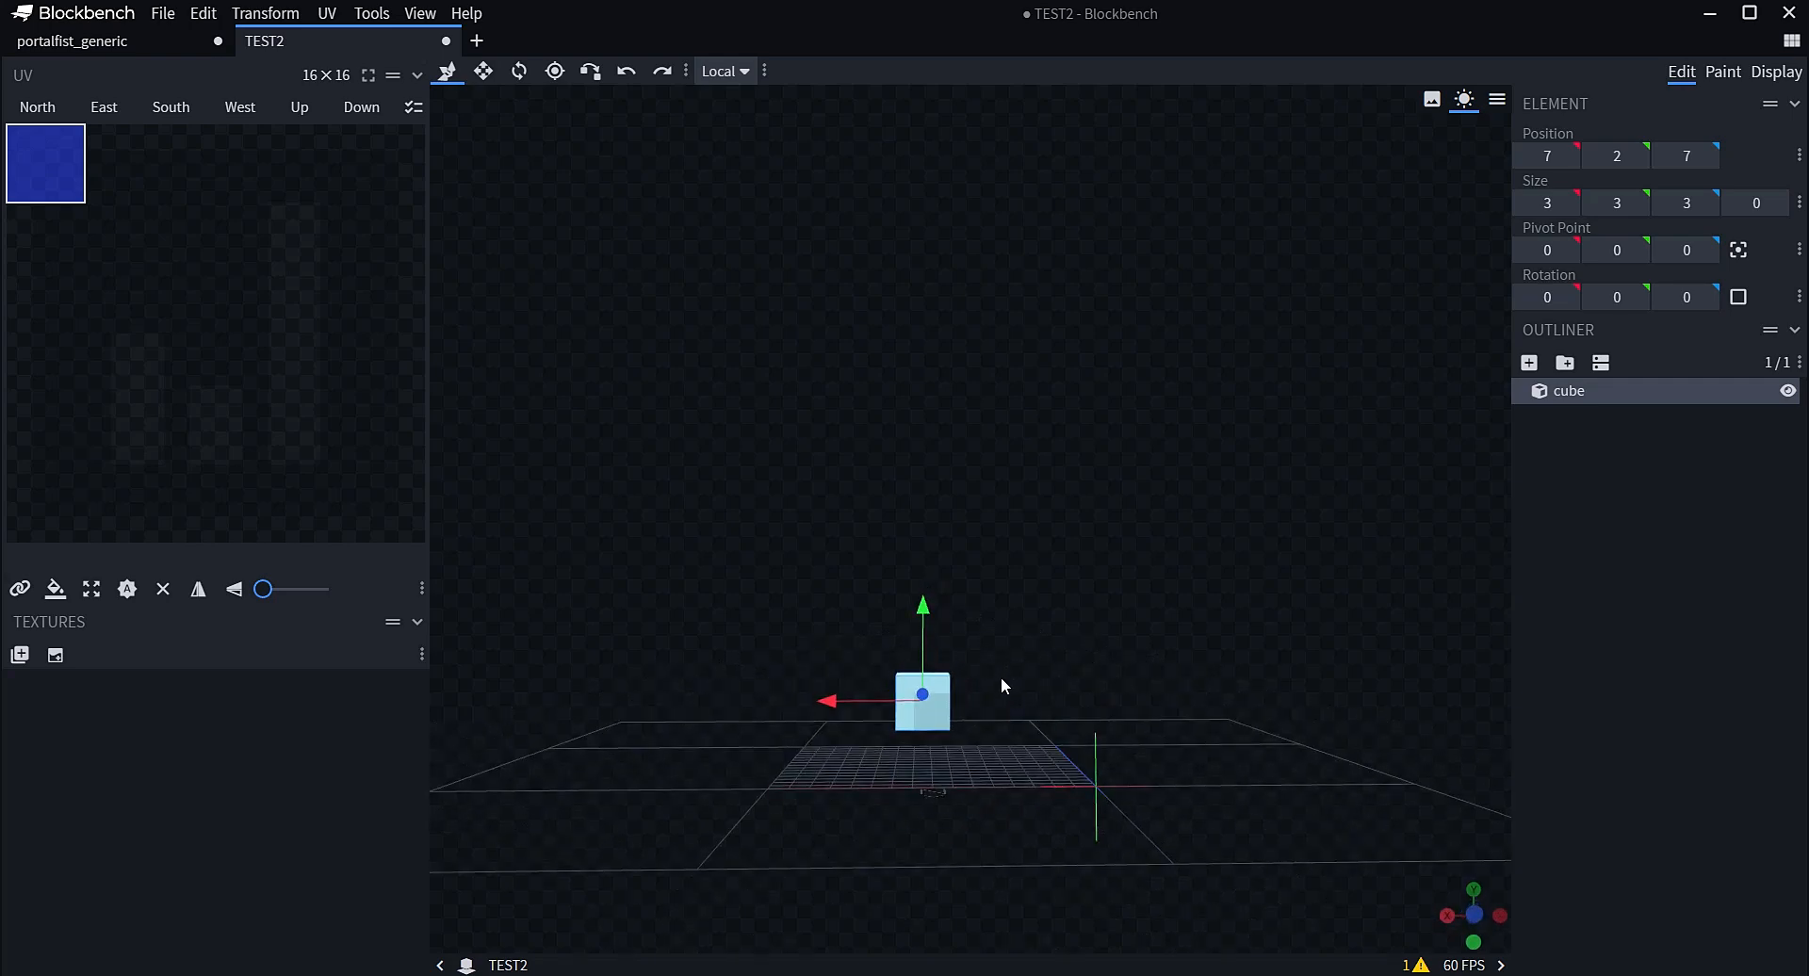
# Centre the cube on the grid by moving it to X 6.5 and Z 6.5
pyautogui.moveTo(828, 701); pyautogui.dragTo(837, 702)
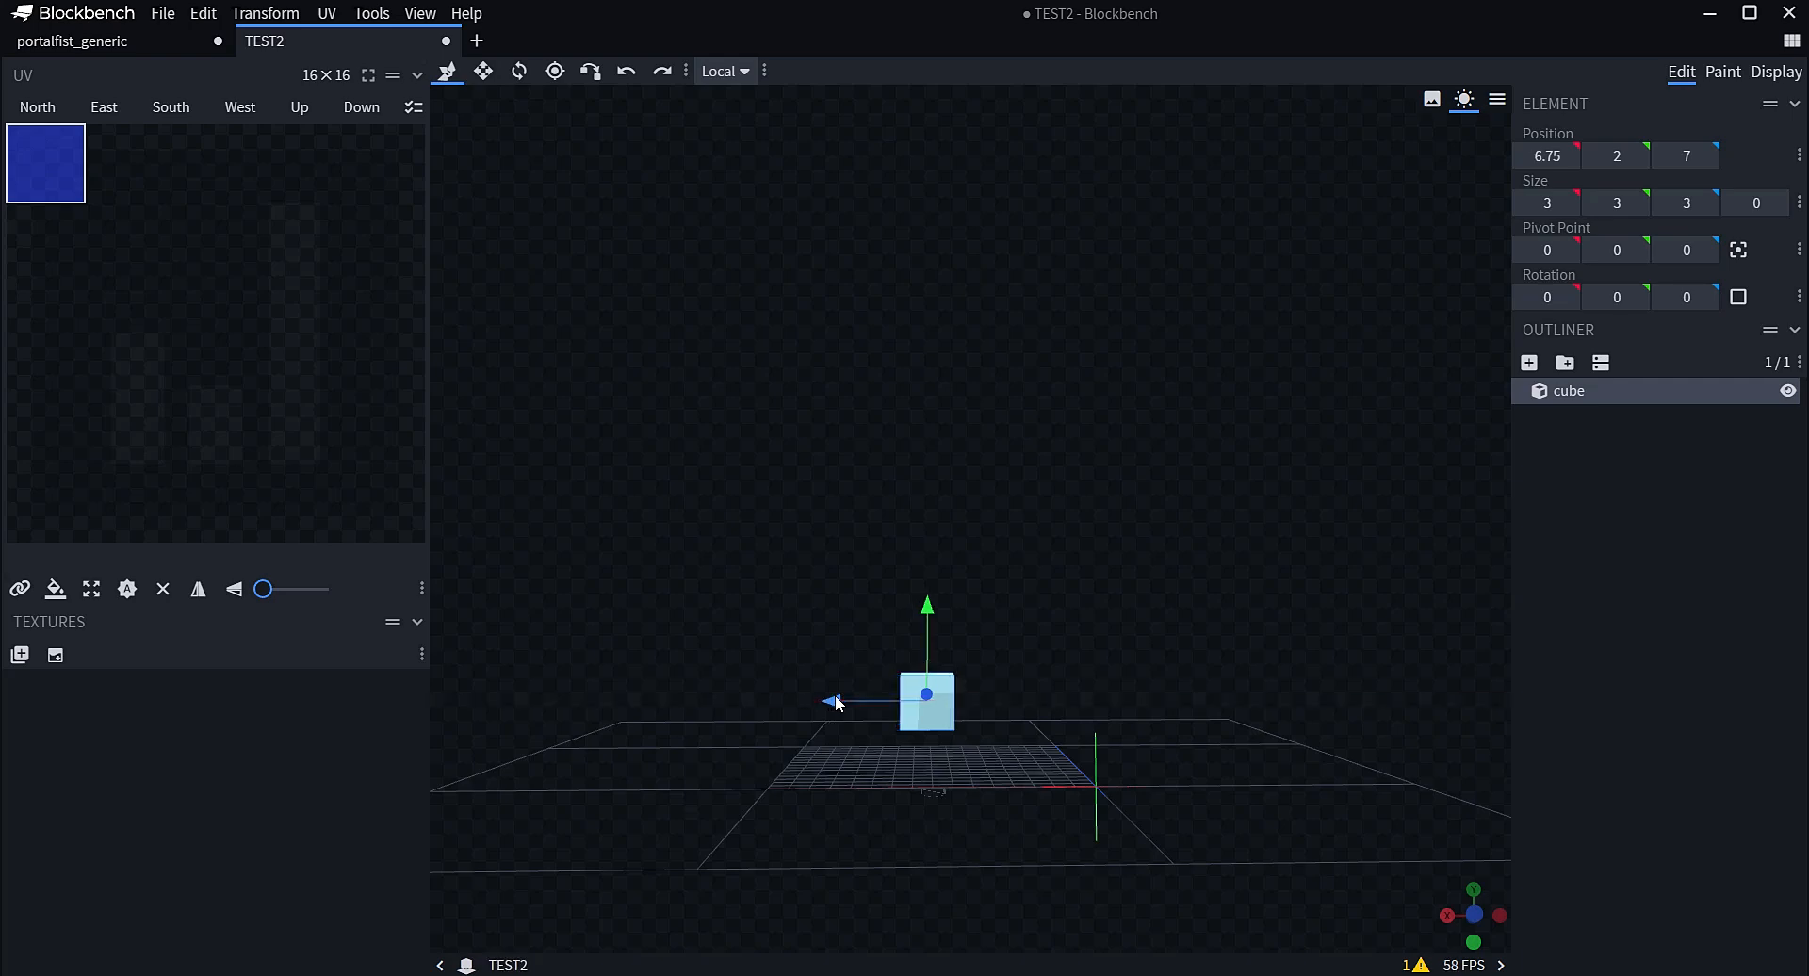
pyautogui.moveTo(1087, 709); pyautogui.dragTo(1088, 700)
pyautogui.moveTo(851, 701); pyautogui.dragTo(858, 703)
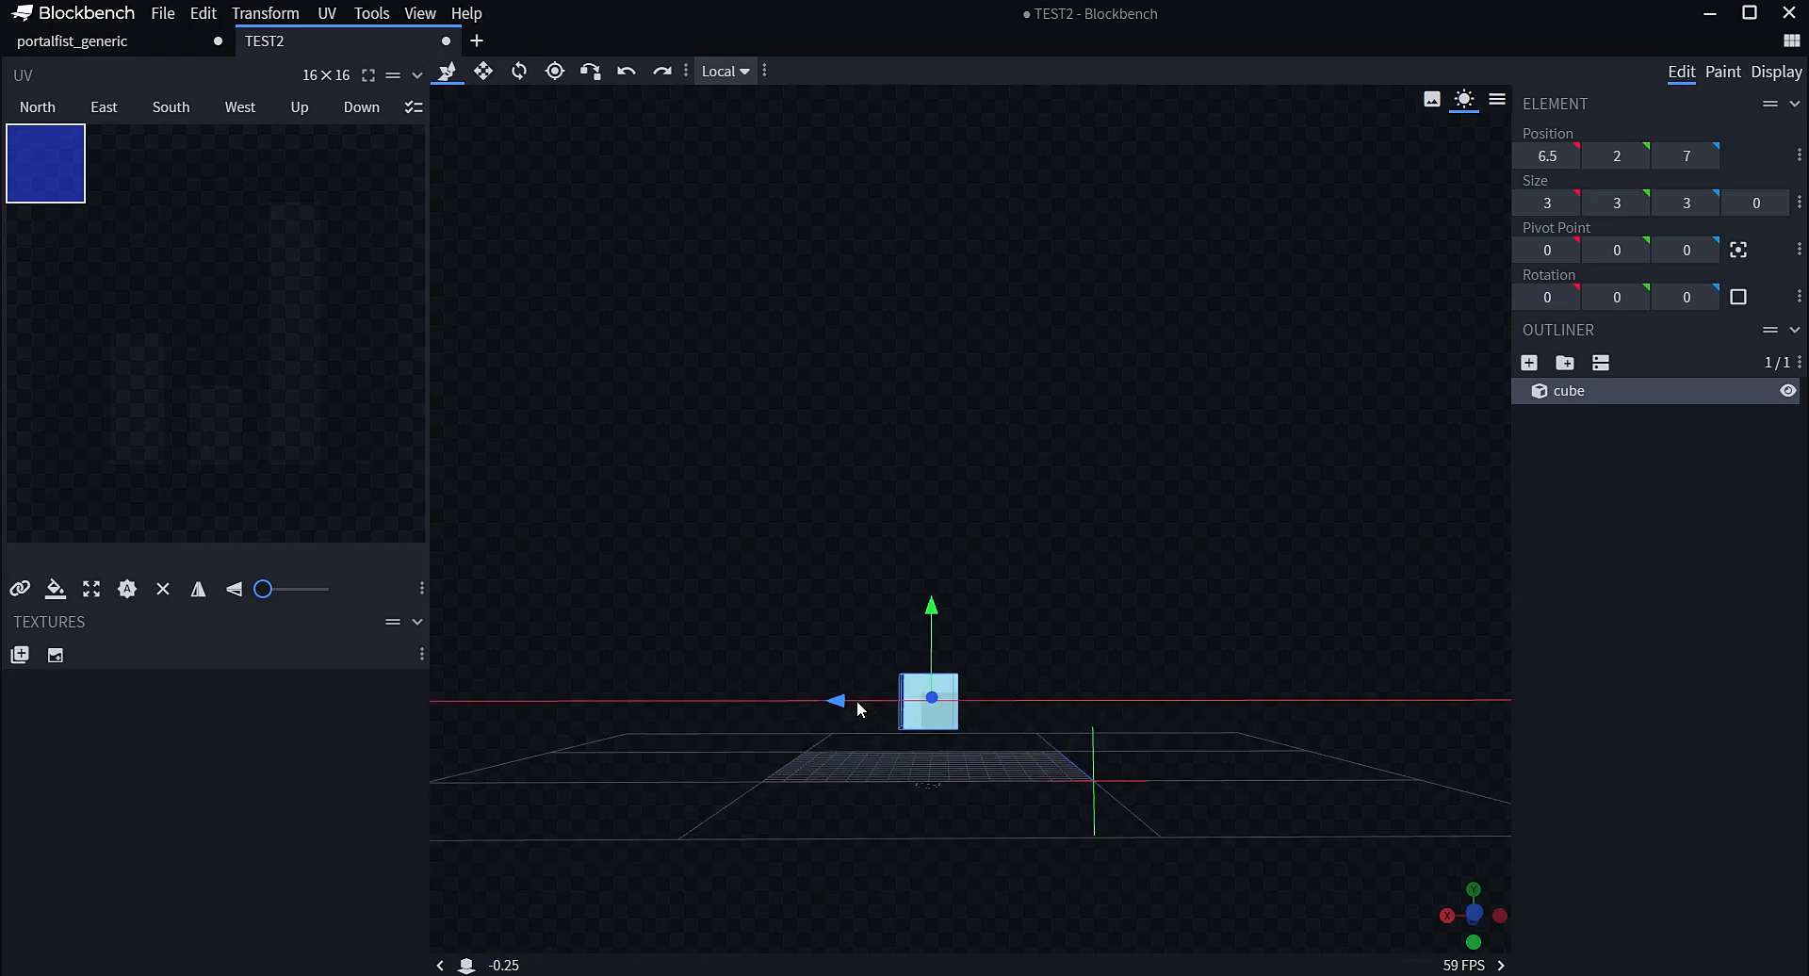
pyautogui.moveTo(965, 754); pyautogui.dragTo(1068, 597)
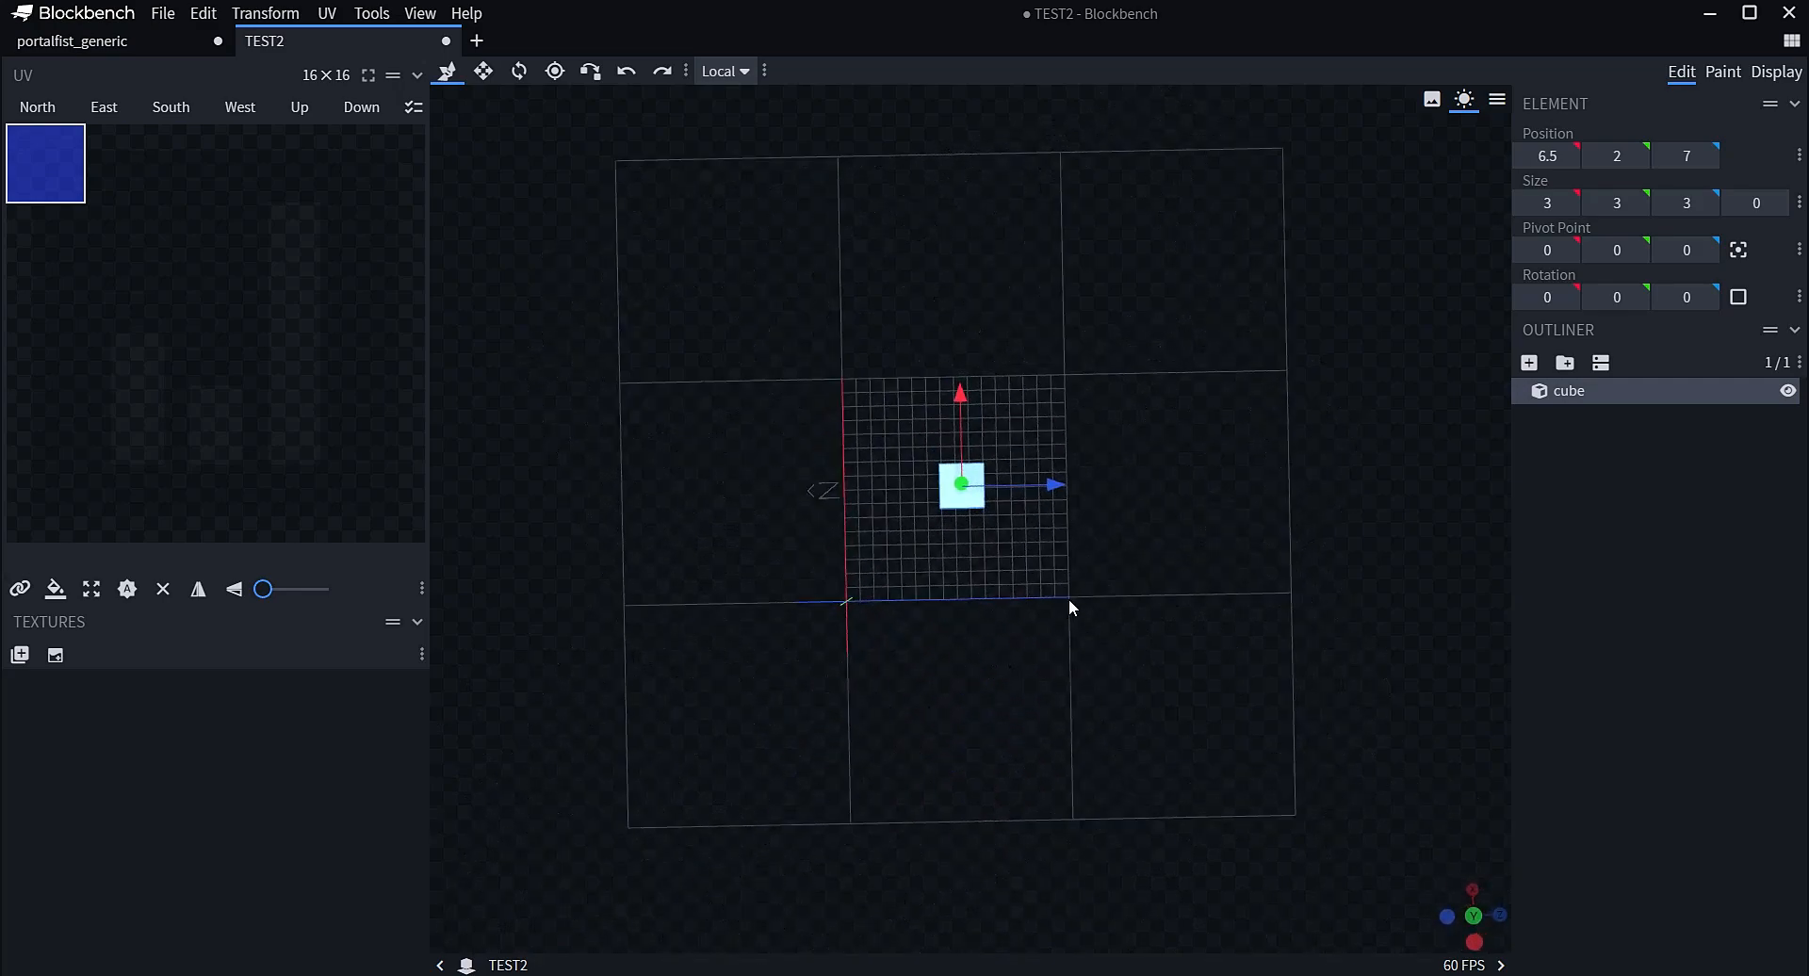
pyautogui.moveTo(1034, 492); pyautogui.dragTo(1022, 514)
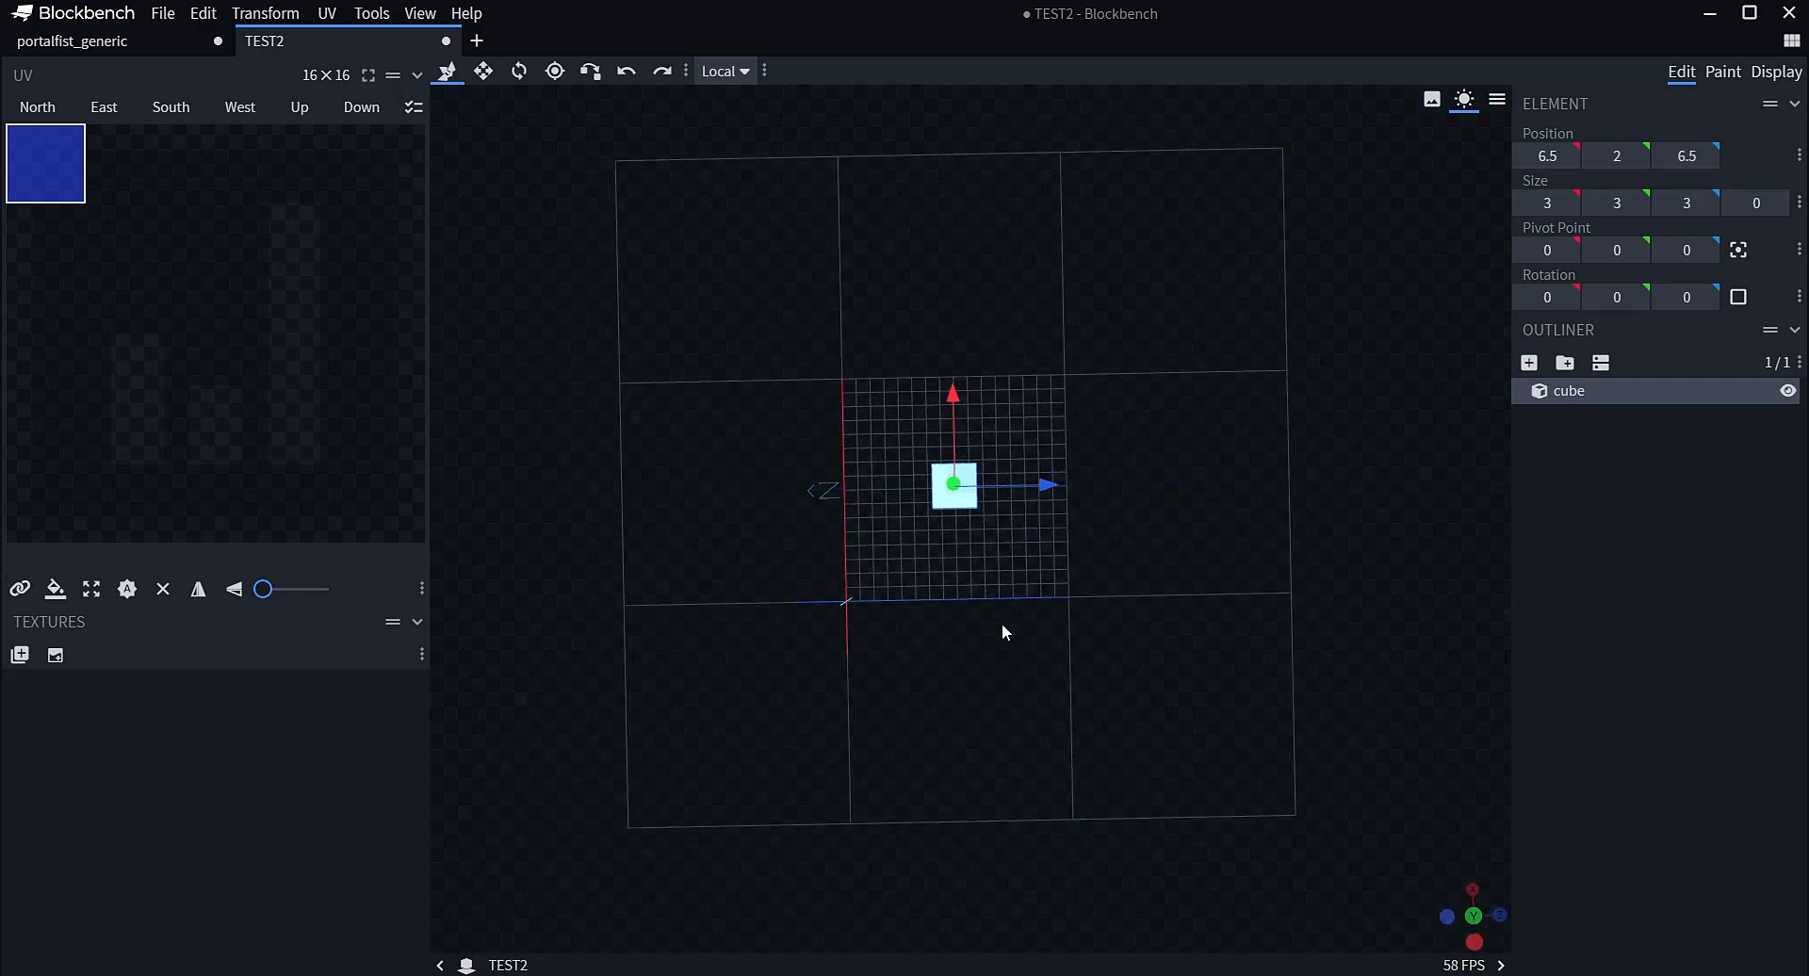
pyautogui.moveTo(1002, 624); pyautogui.dragTo(1249, 324)
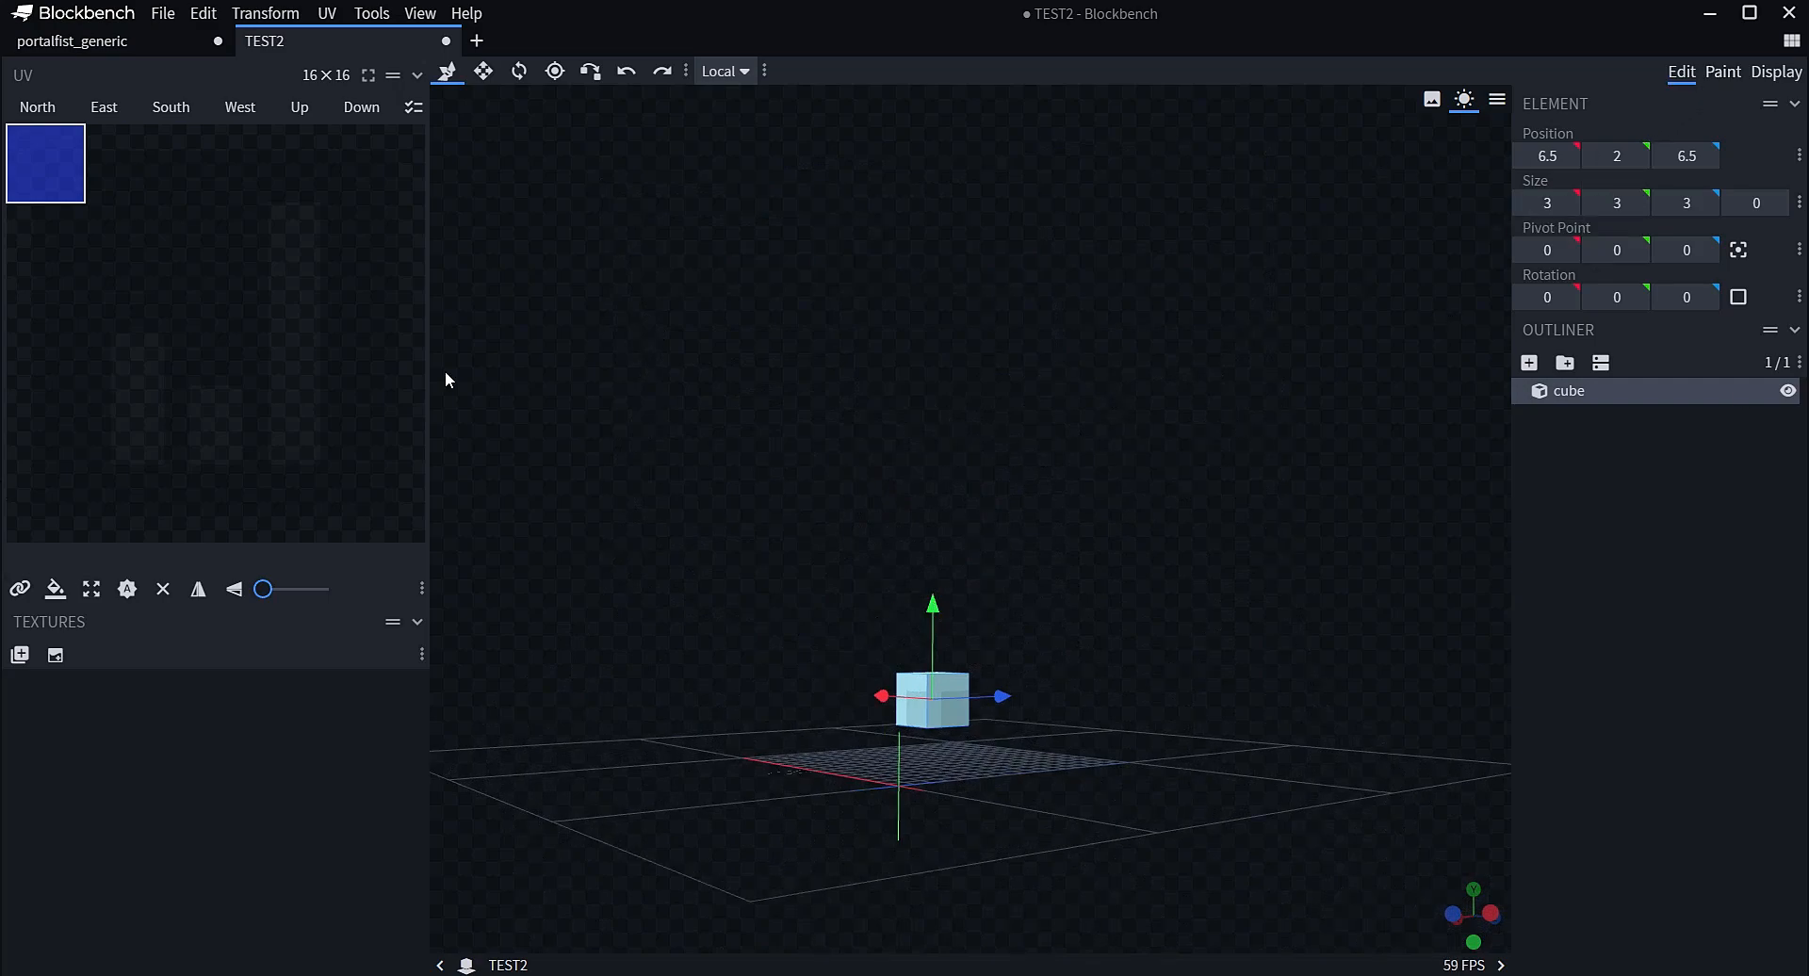
# Try to paint the untextured cube in Paint mode, including with red #e52f2f, and return to Edit mode
pyautogui.click(1723, 73)
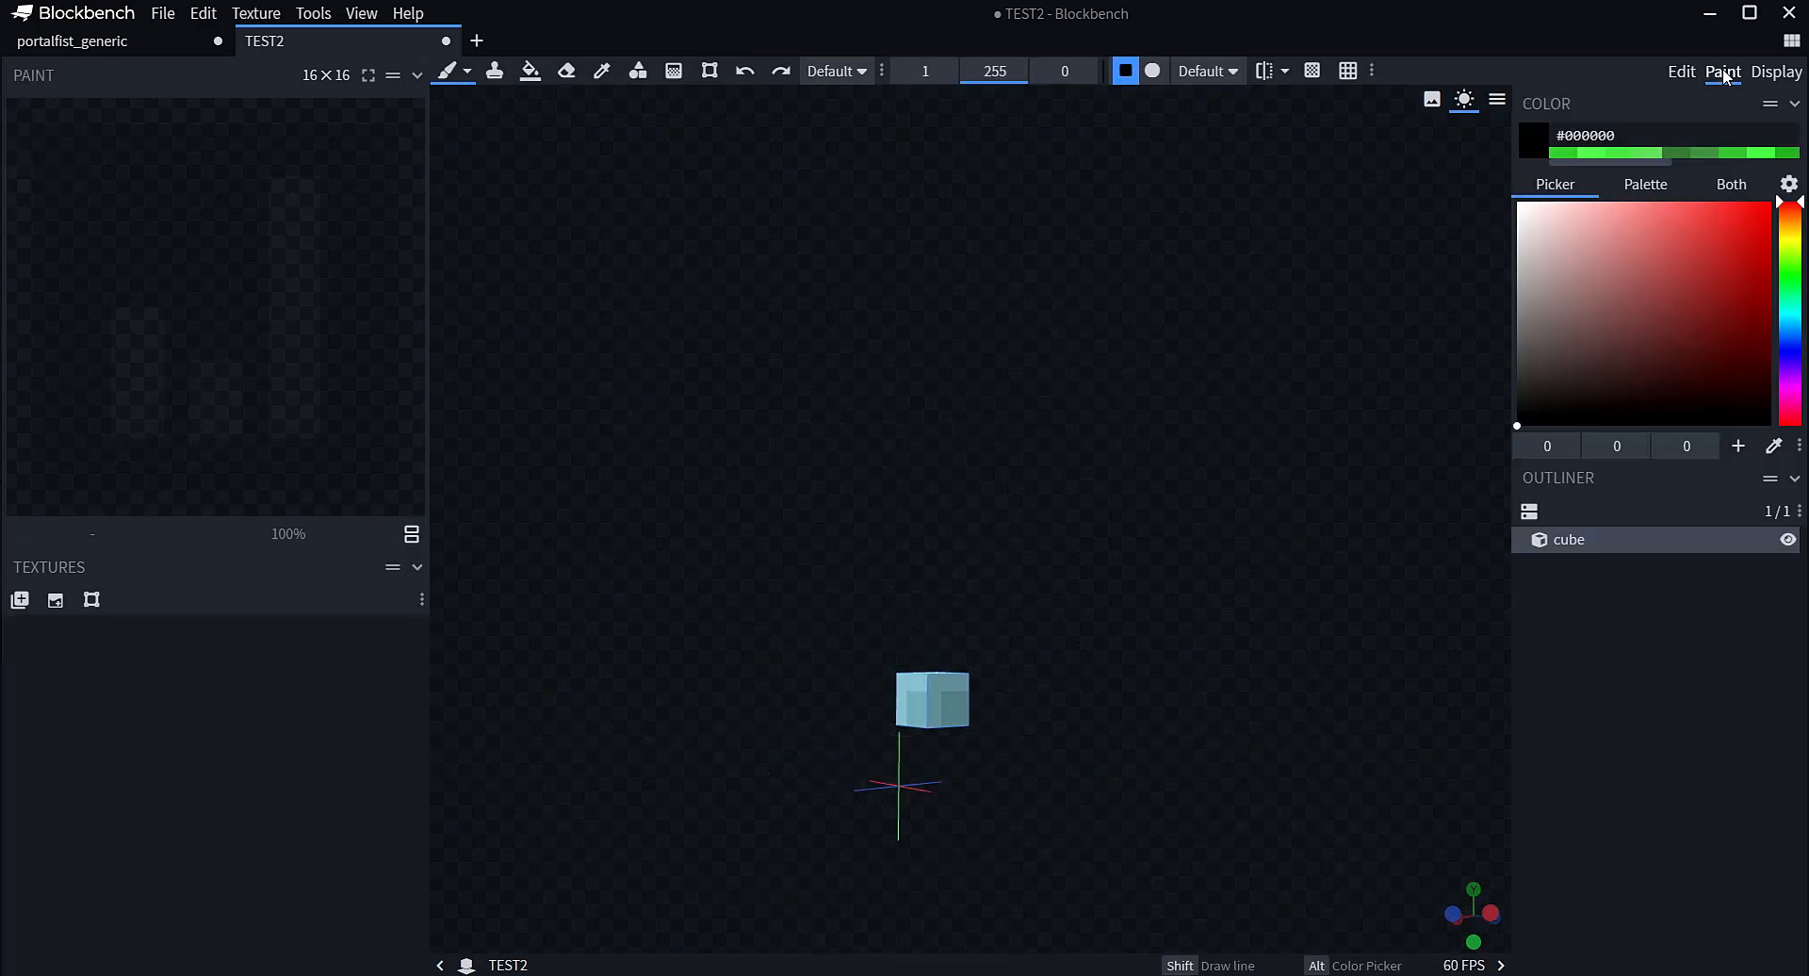
pyautogui.click(970, 694)
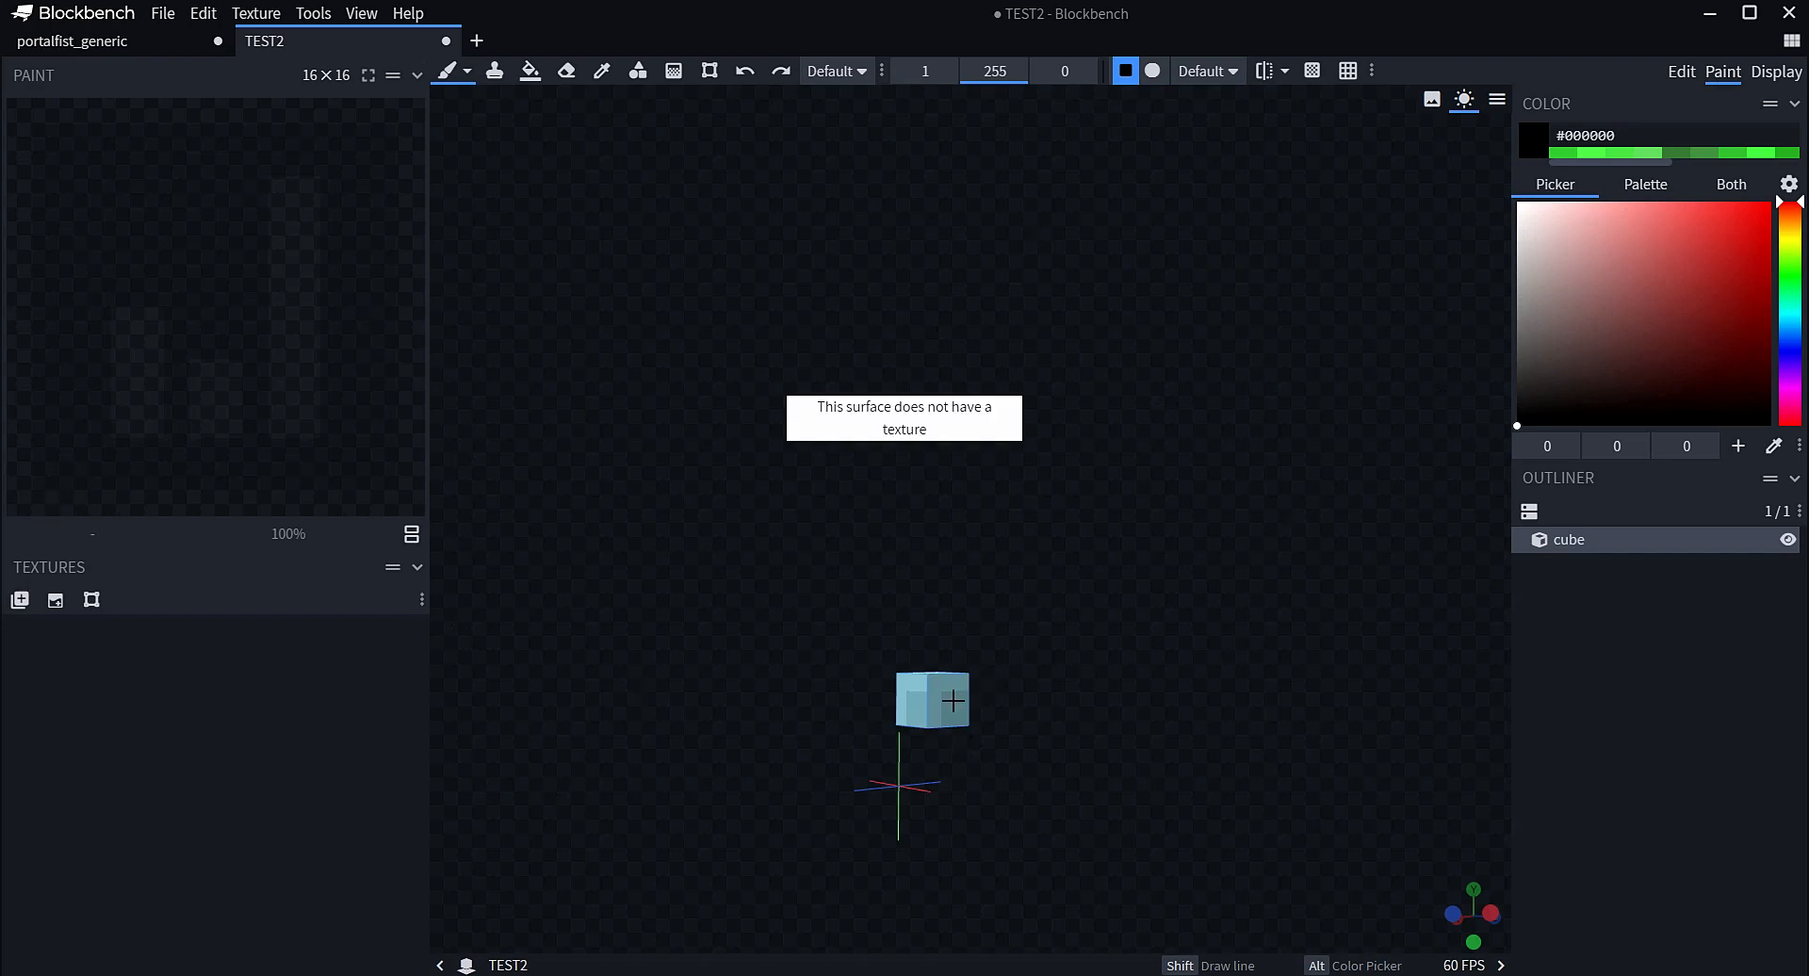
pyautogui.click(1719, 224)
pyautogui.click(906, 710)
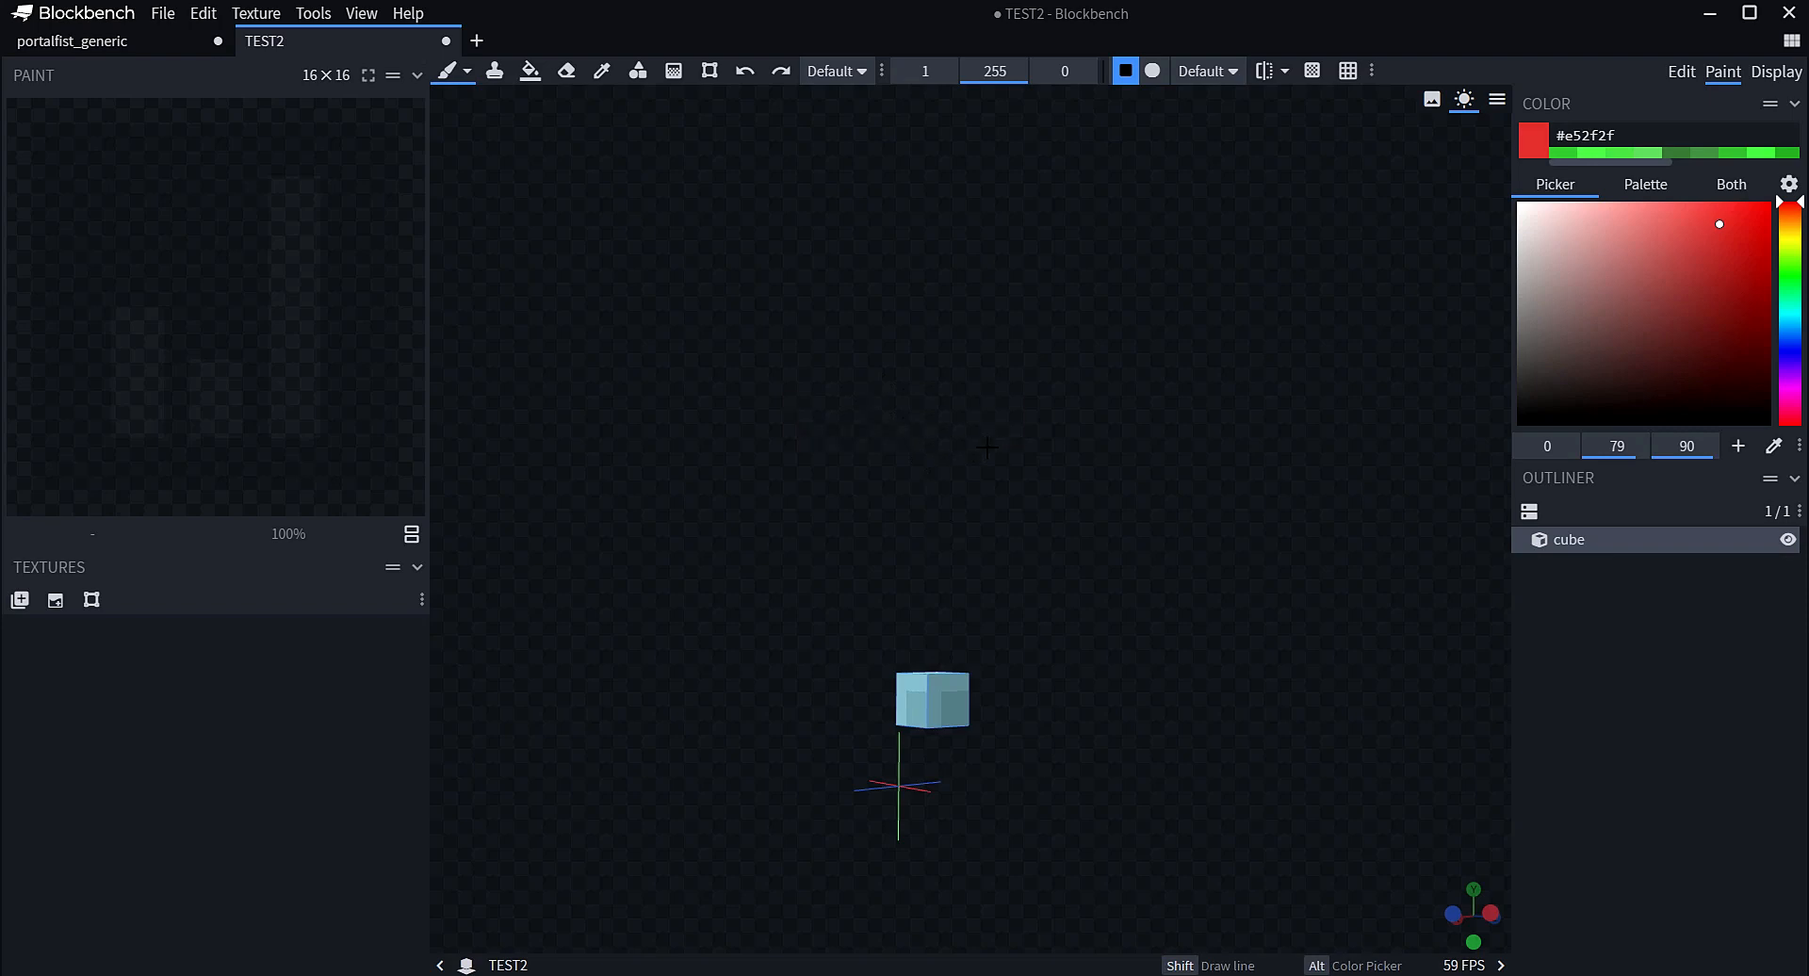
pyautogui.click(1680, 72)
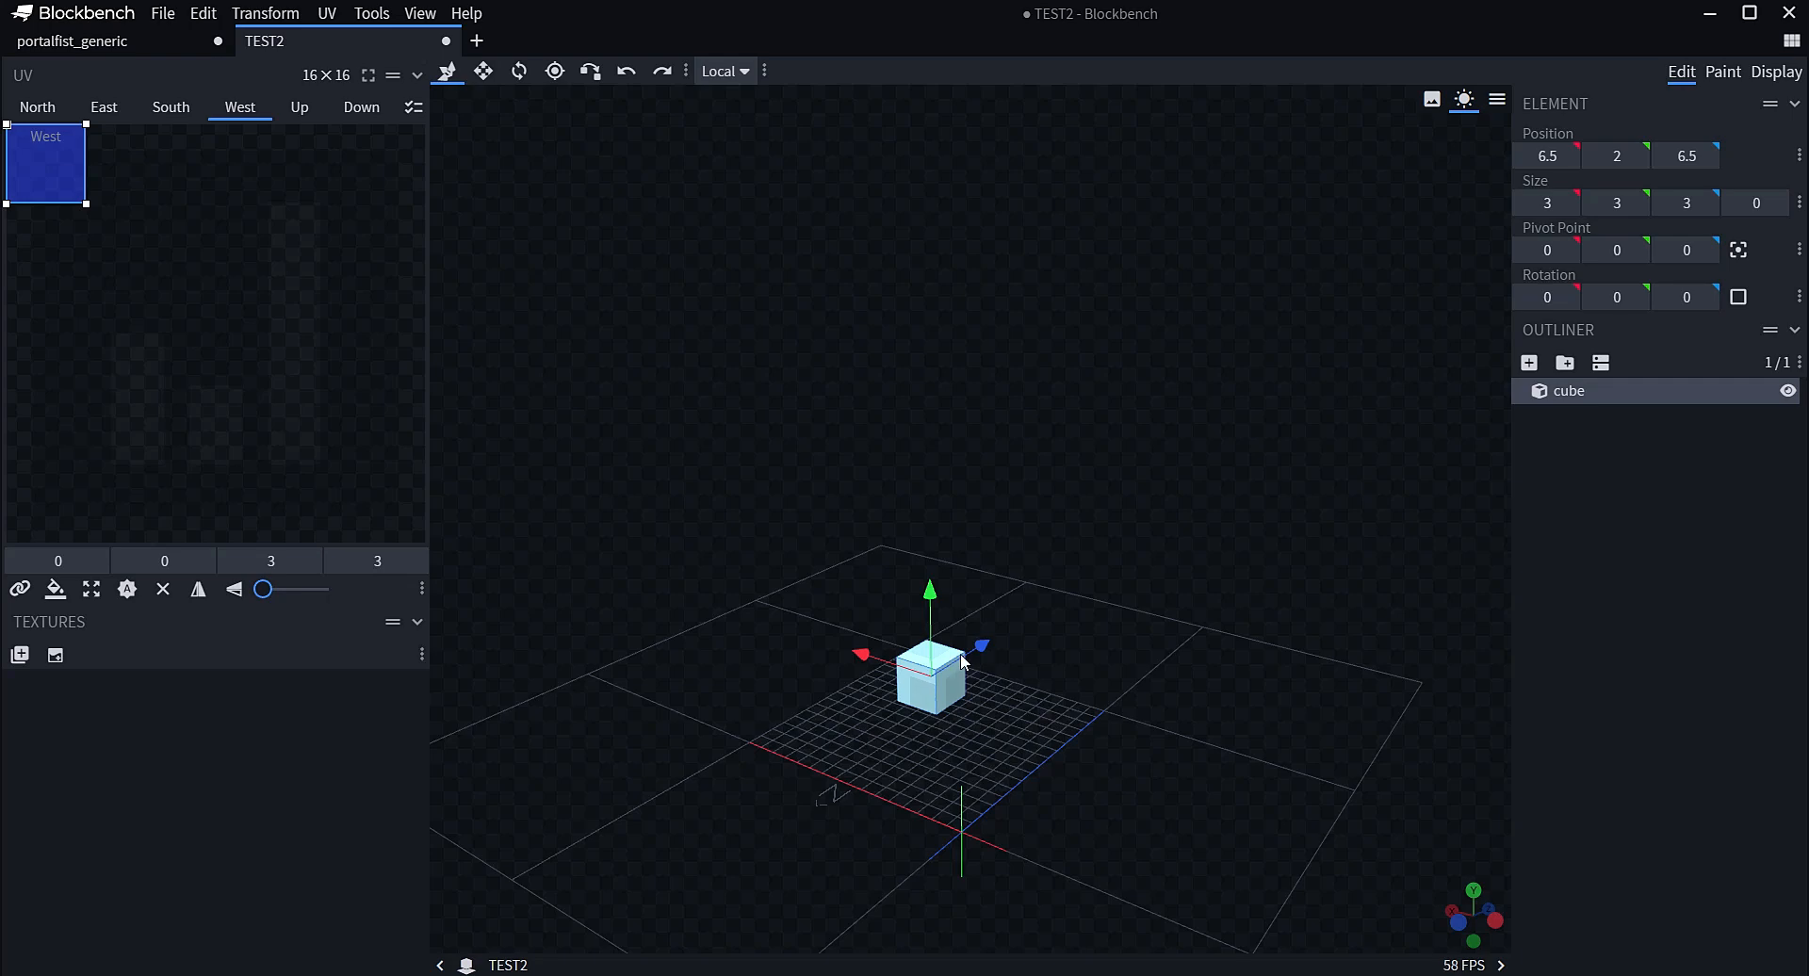
# Deselect the cube and select it again with its north face active
pyautogui.moveTo(1051, 683); pyautogui.dragTo(1081, 675)
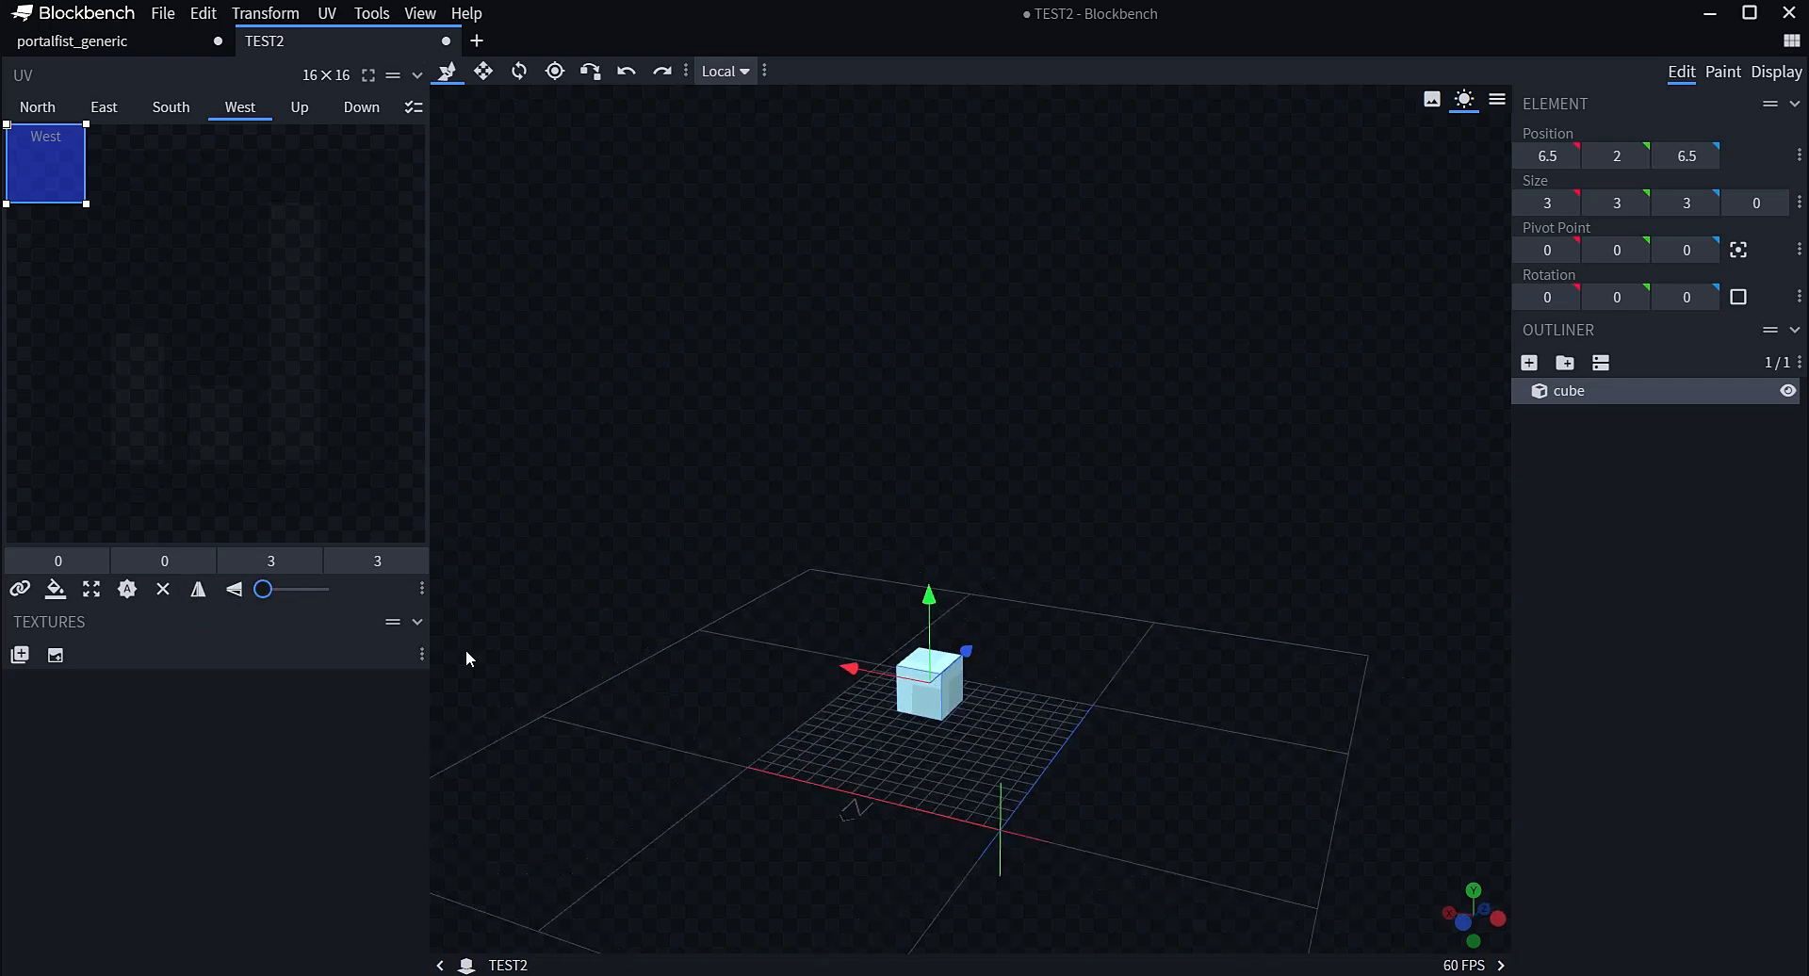
pyautogui.click(1721, 612)
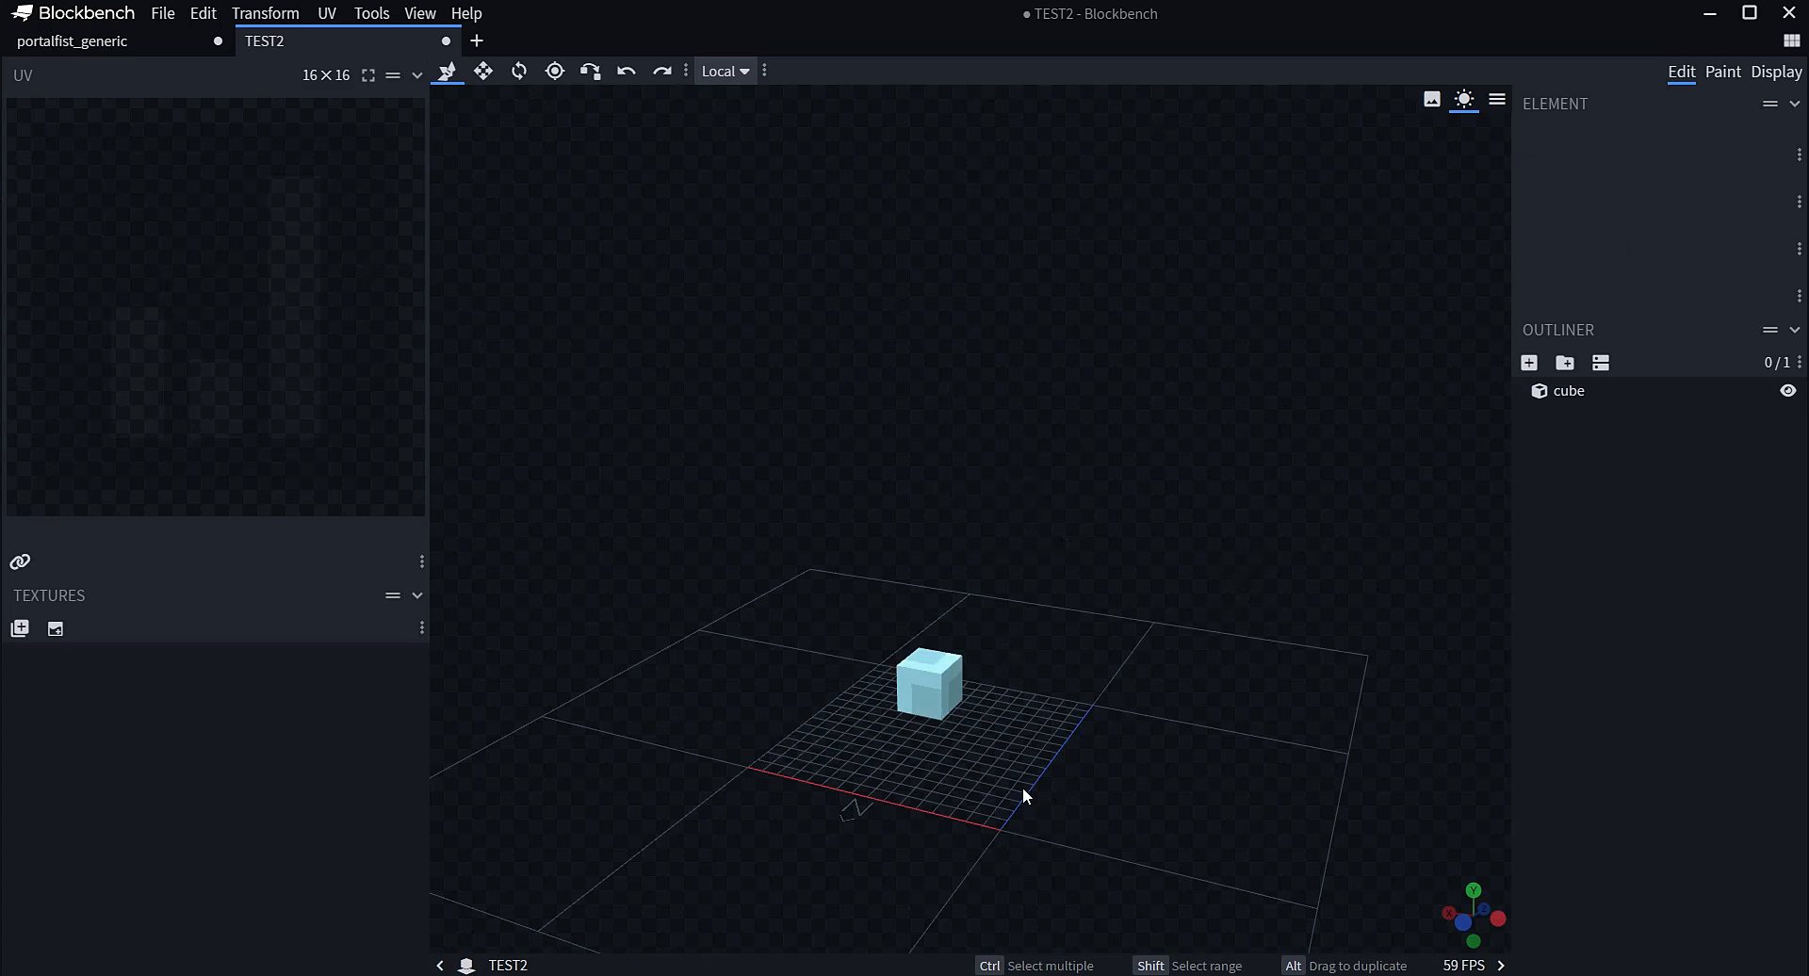
pyautogui.moveTo(1010, 790); pyautogui.dragTo(1006, 791)
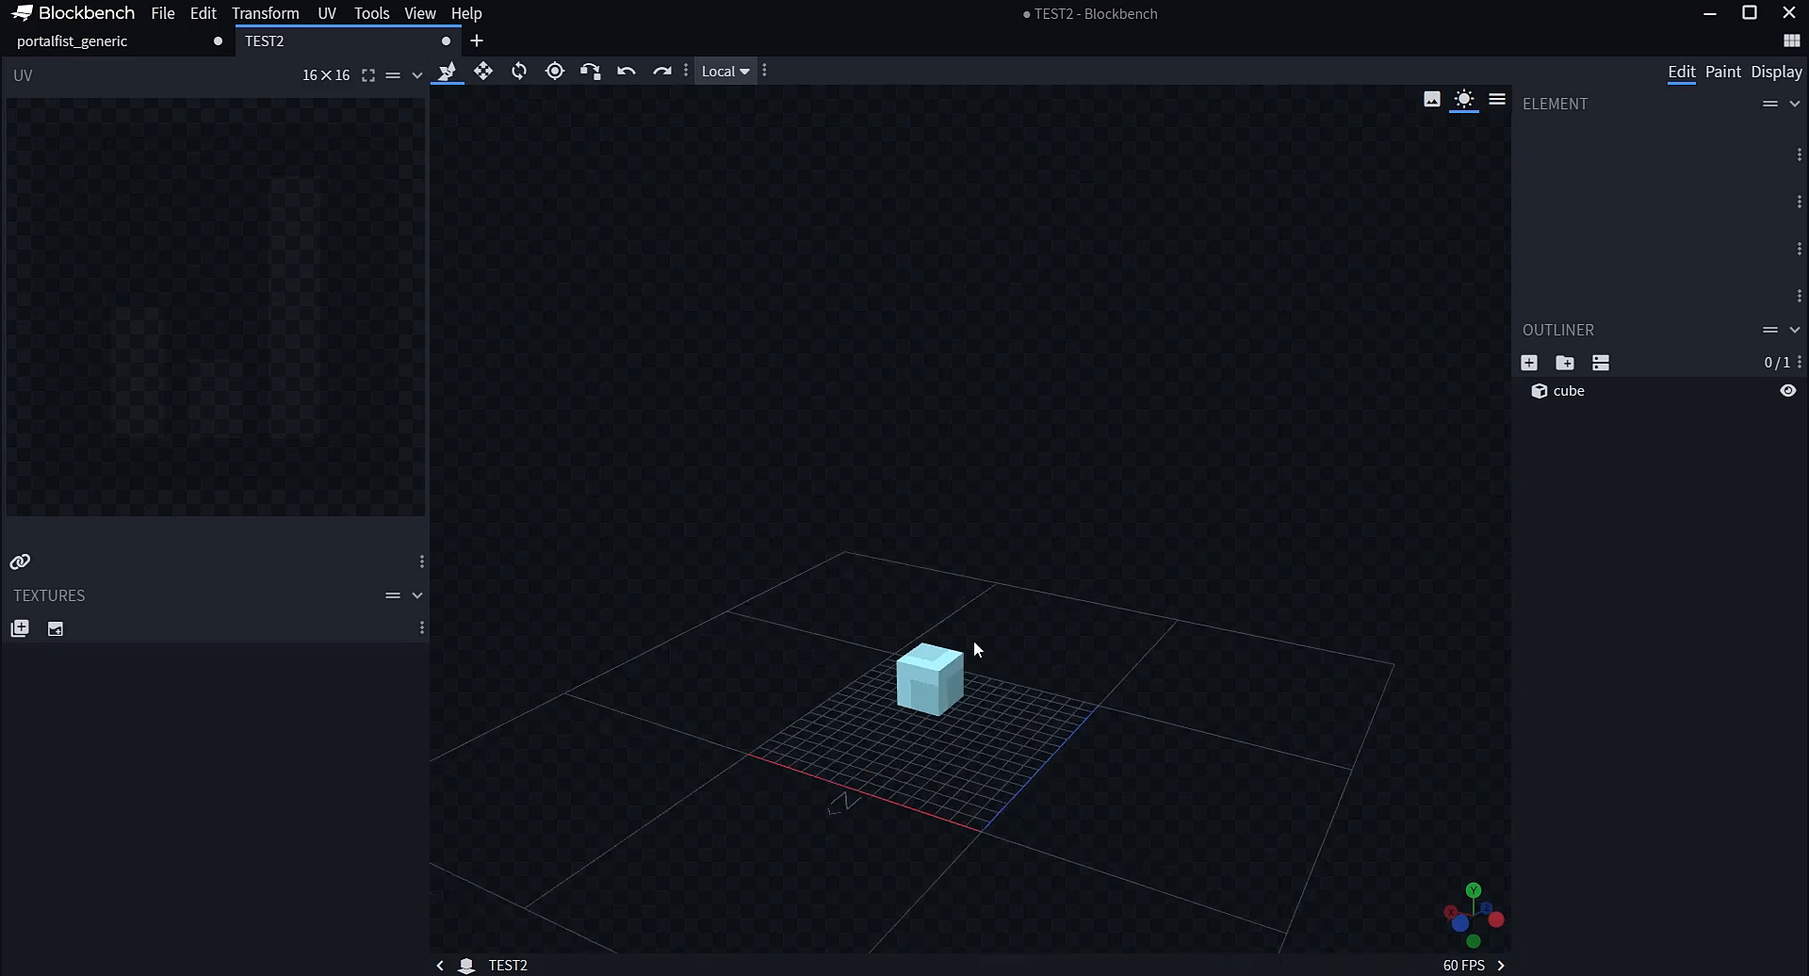
pyautogui.click(947, 664)
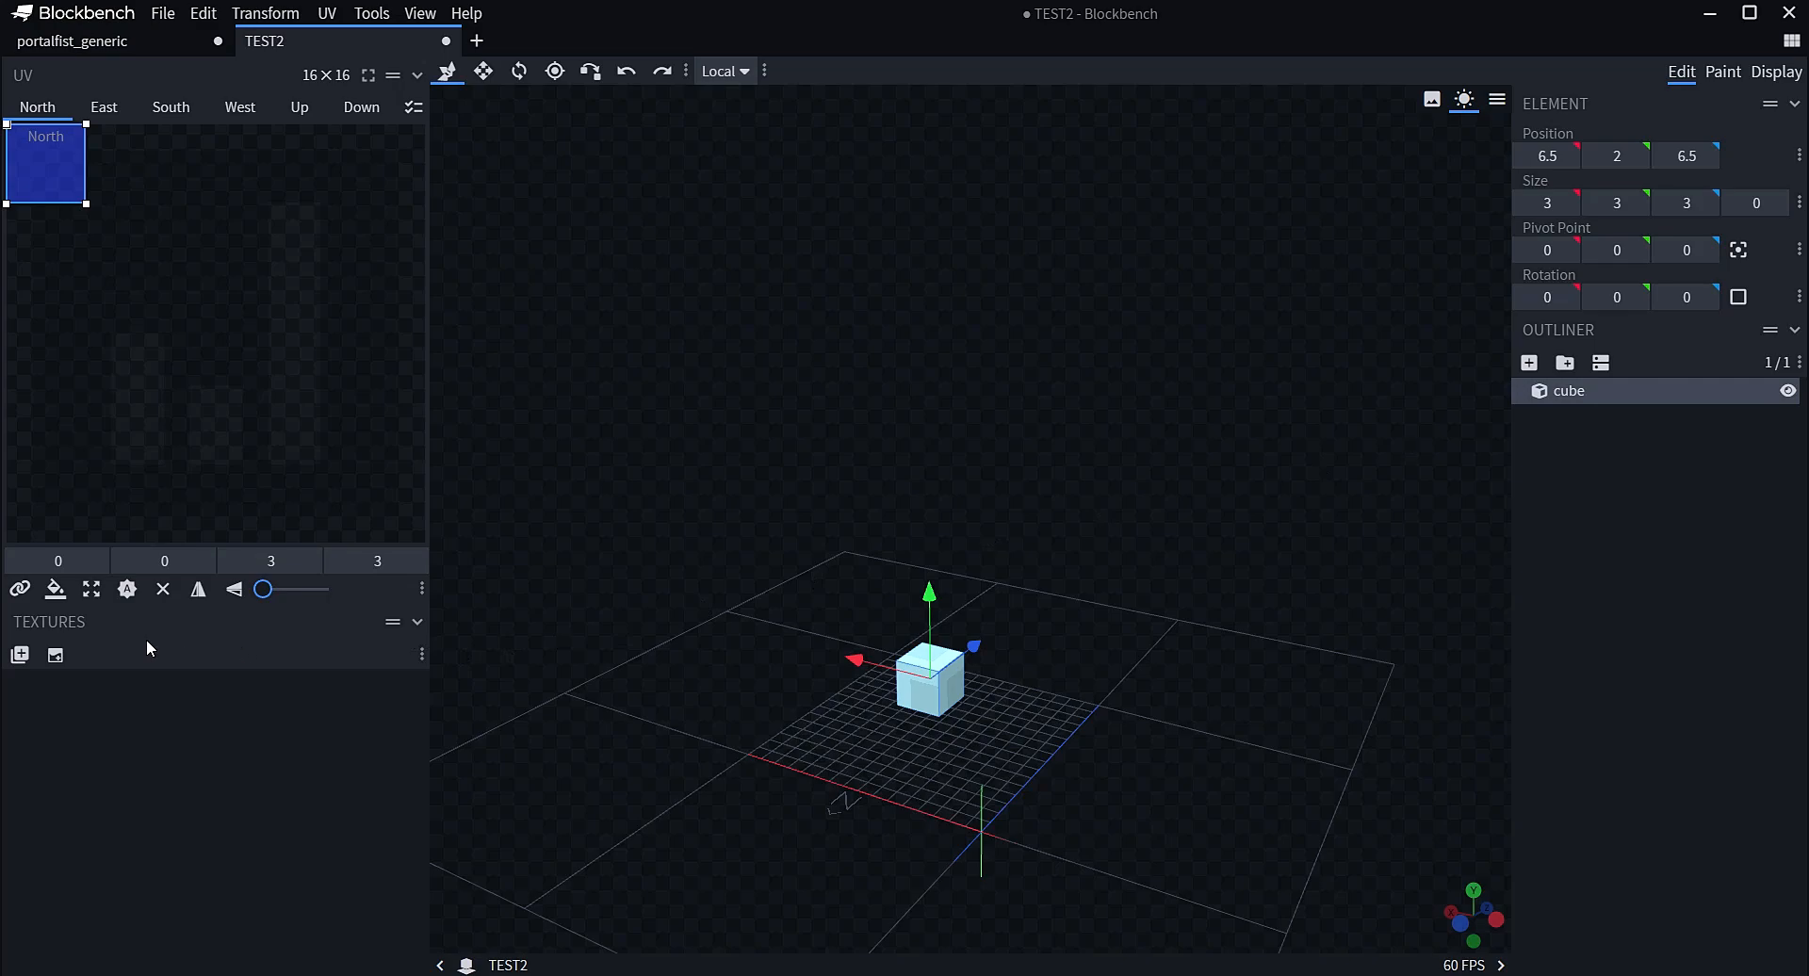
# Start creating a new texture and name it TEST2
pyautogui.click(53, 656)
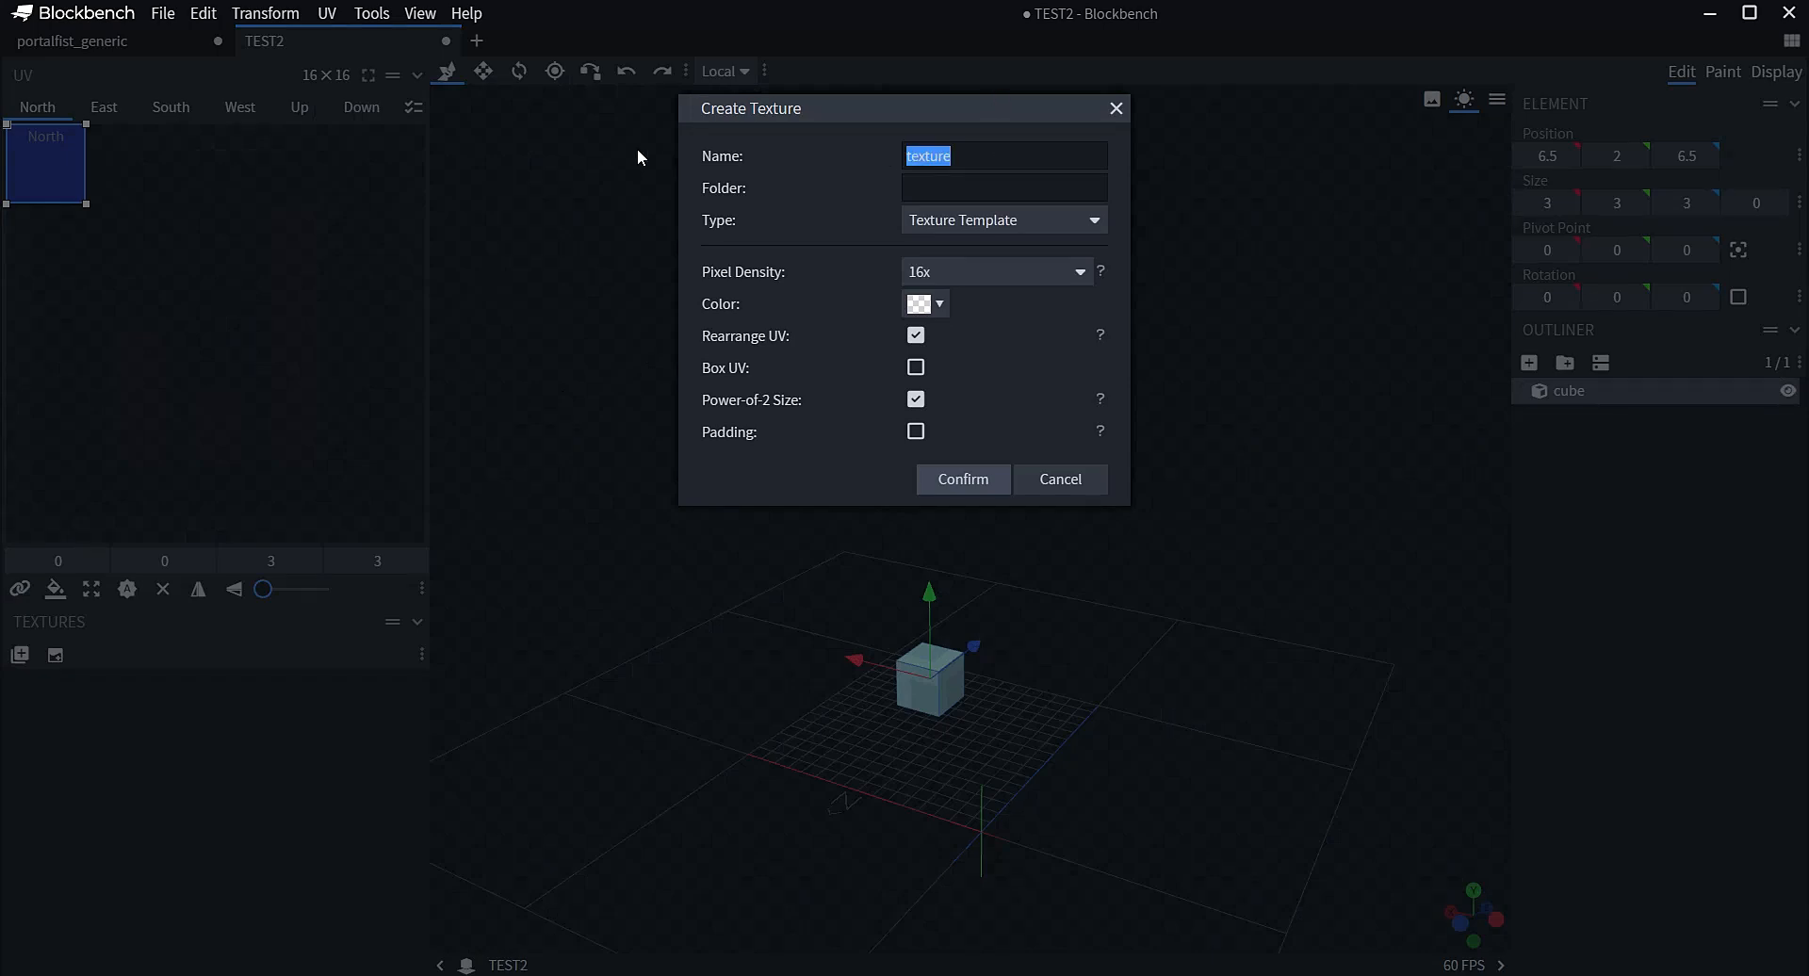
pyautogui.write('zsxdcfvgbhunjimko,l')
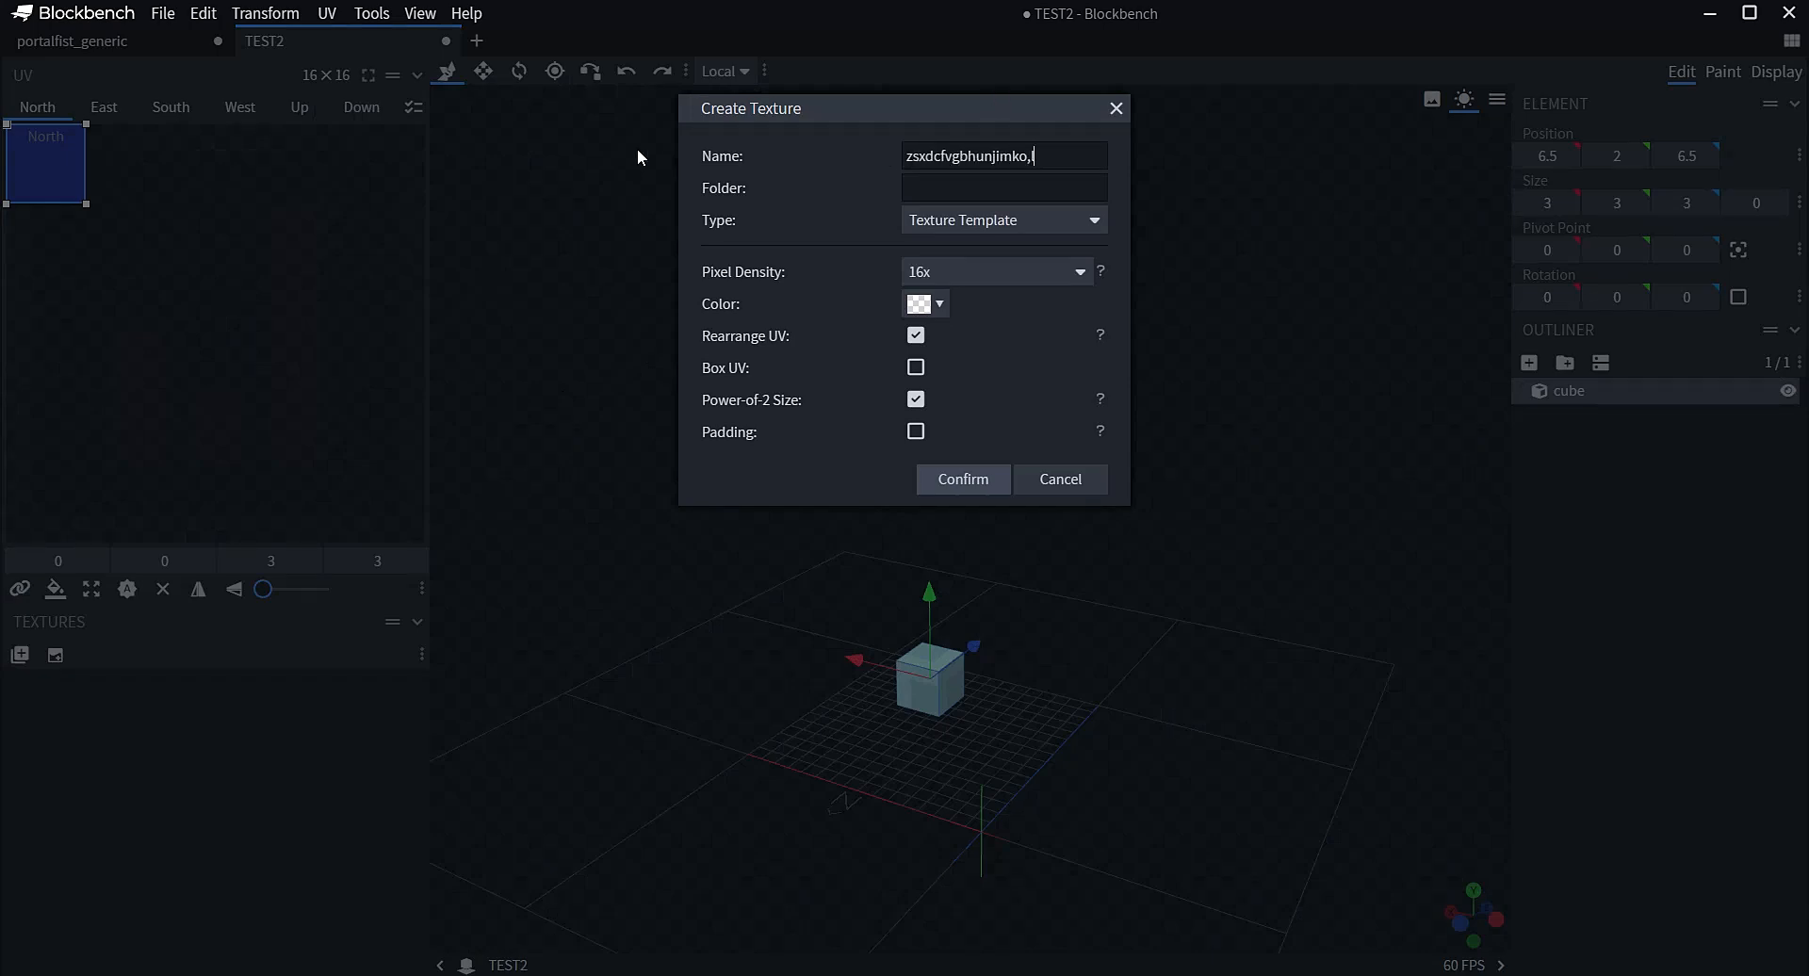
pyautogui.press('BackSpace')
pyautogui.press('BackSpace')
pyautogui.press('BackSpace')
pyautogui.press('BackSpace')
pyautogui.press('BackSpace')
pyautogui.press('BackSpace')
pyautogui.press('BackSpace')
pyautogui.press('BackSpace')
pyautogui.press('BackSpace')
pyautogui.press('BackSpace')
pyautogui.press('BackSpace')
pyautogui.press('BackSpace')
pyautogui.press('BackSpace')
pyautogui.press('BackSpace')
pyautogui.press('BackSpace')
pyautogui.press('BackSpace')
pyautogui.press('BackSpace')
pyautogui.press('BackSpace')
pyautogui.write('TEST2')
# Set the new texture's type to Blank and create it at 16 × 16 resolution
pyautogui.click(1009, 225)
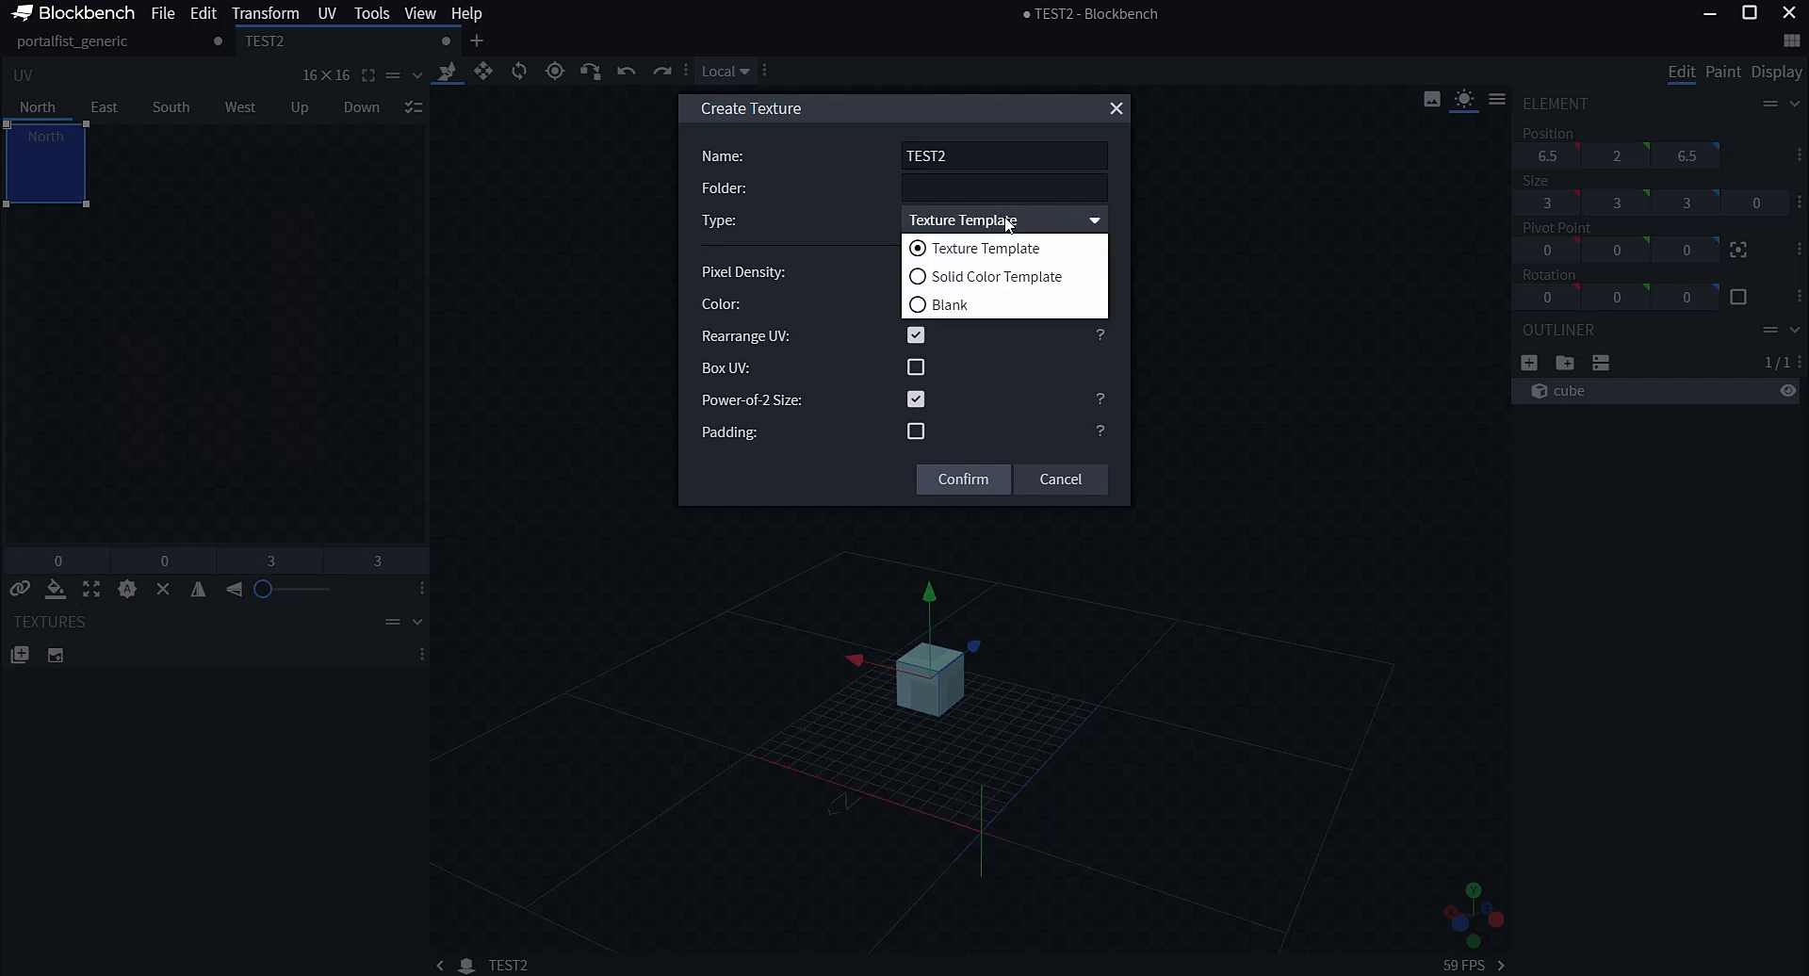
pyautogui.click(1009, 224)
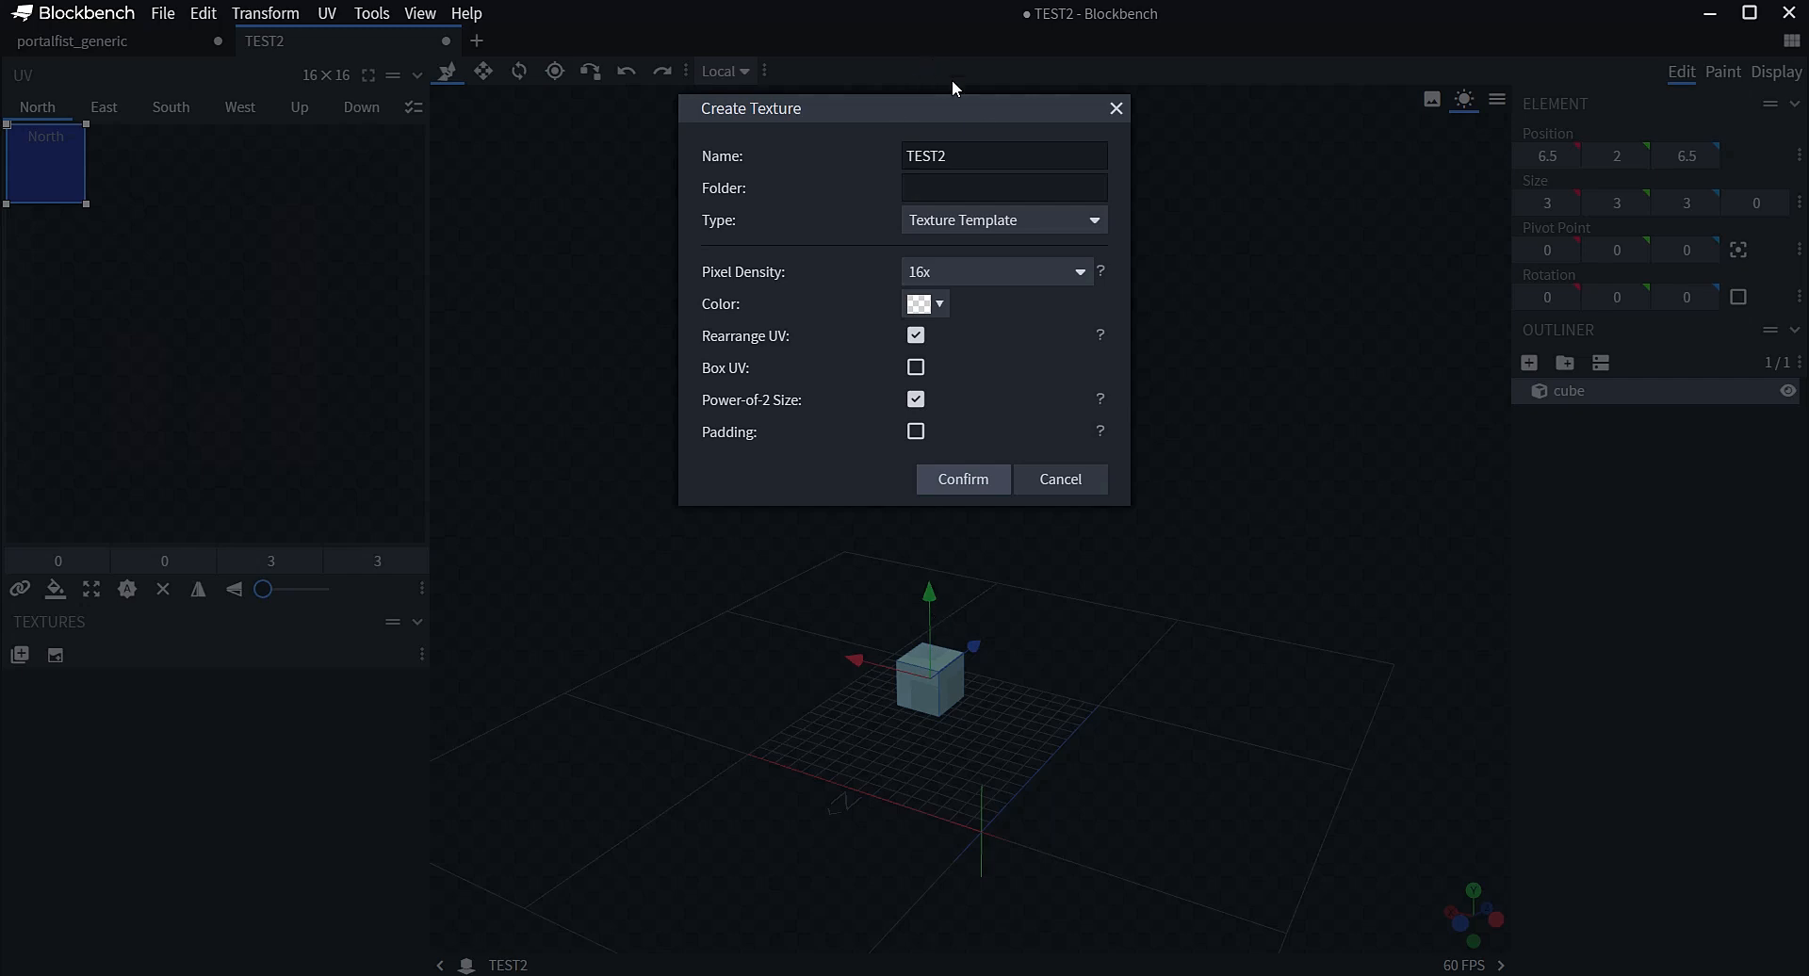
pyautogui.click(991, 222)
pyautogui.click(977, 302)
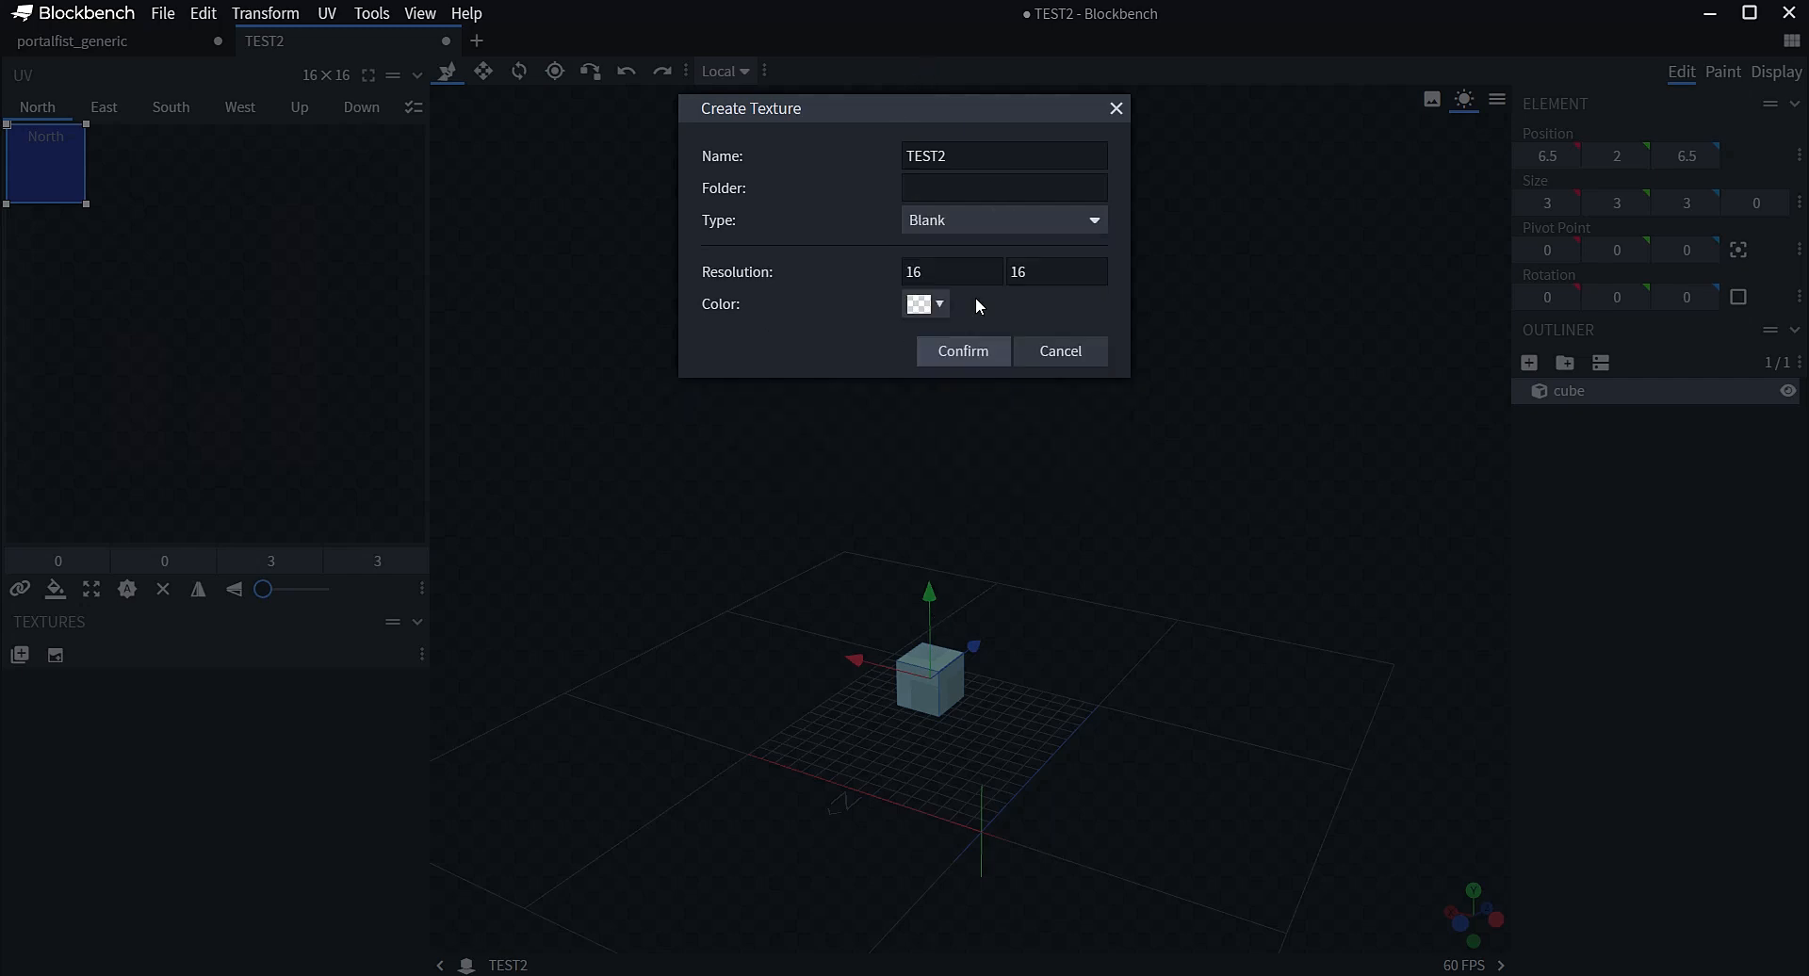
pyautogui.click(975, 353)
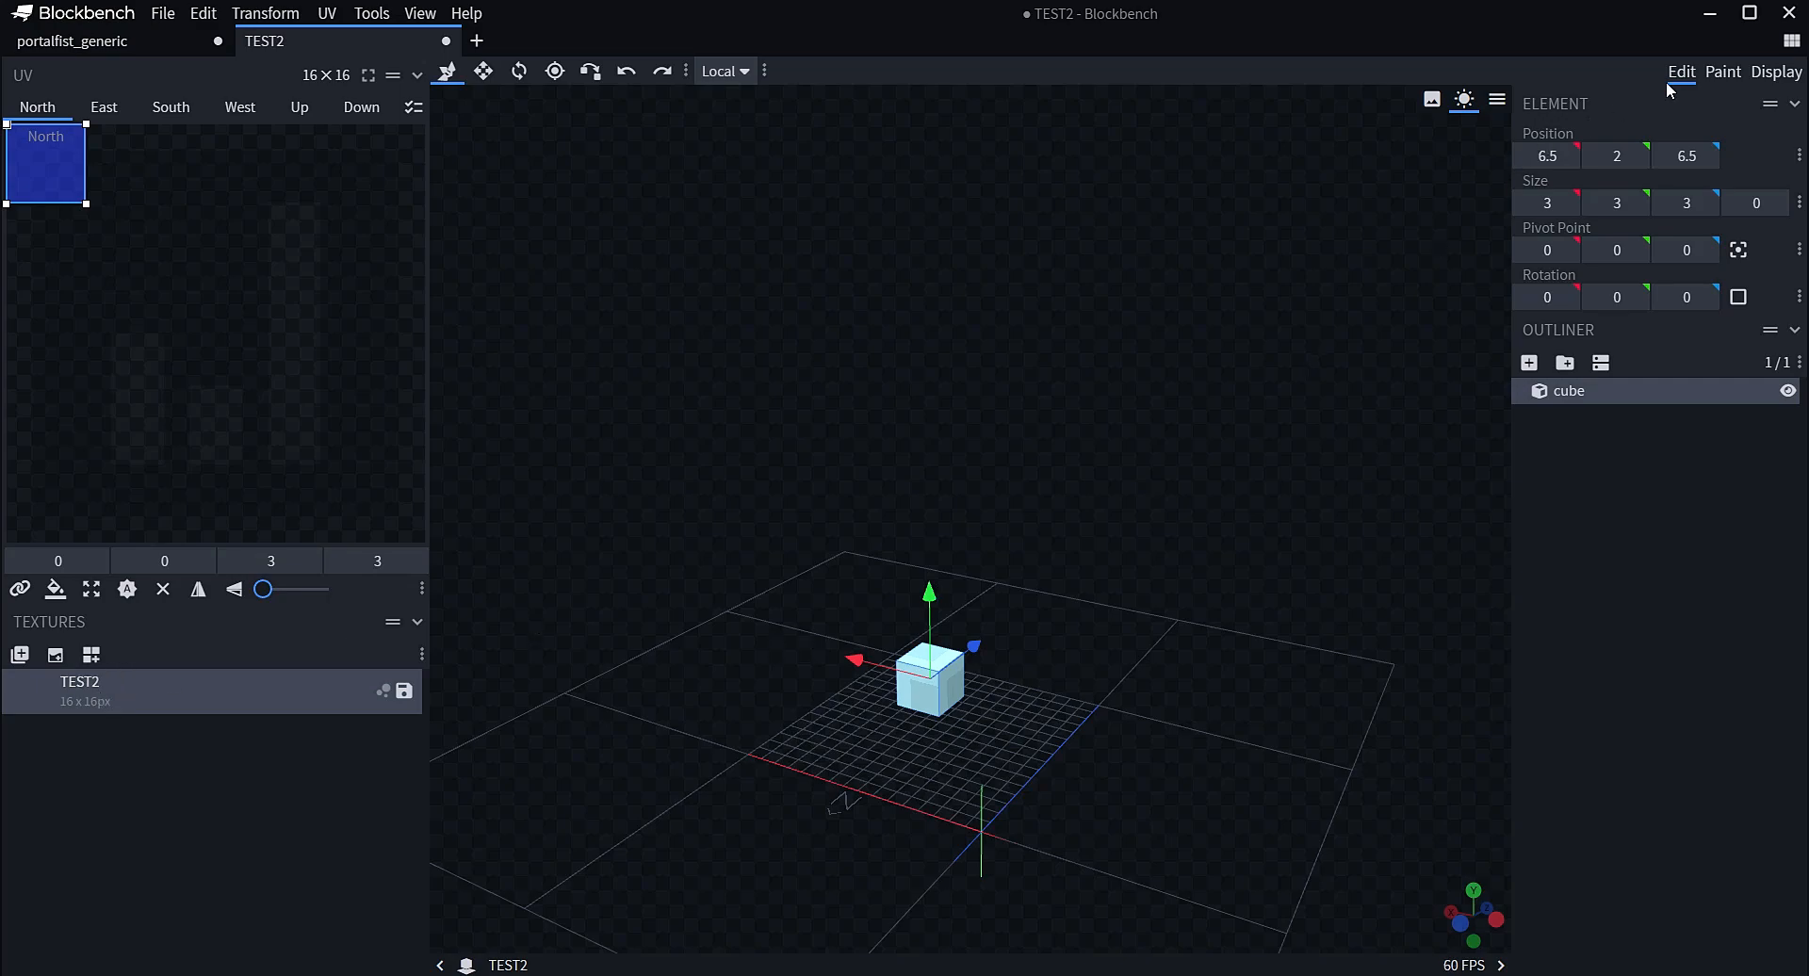
# Try to paint the cube in Paint mode, return to Edit mode, and look at the cube's texture options
pyautogui.click(1723, 71)
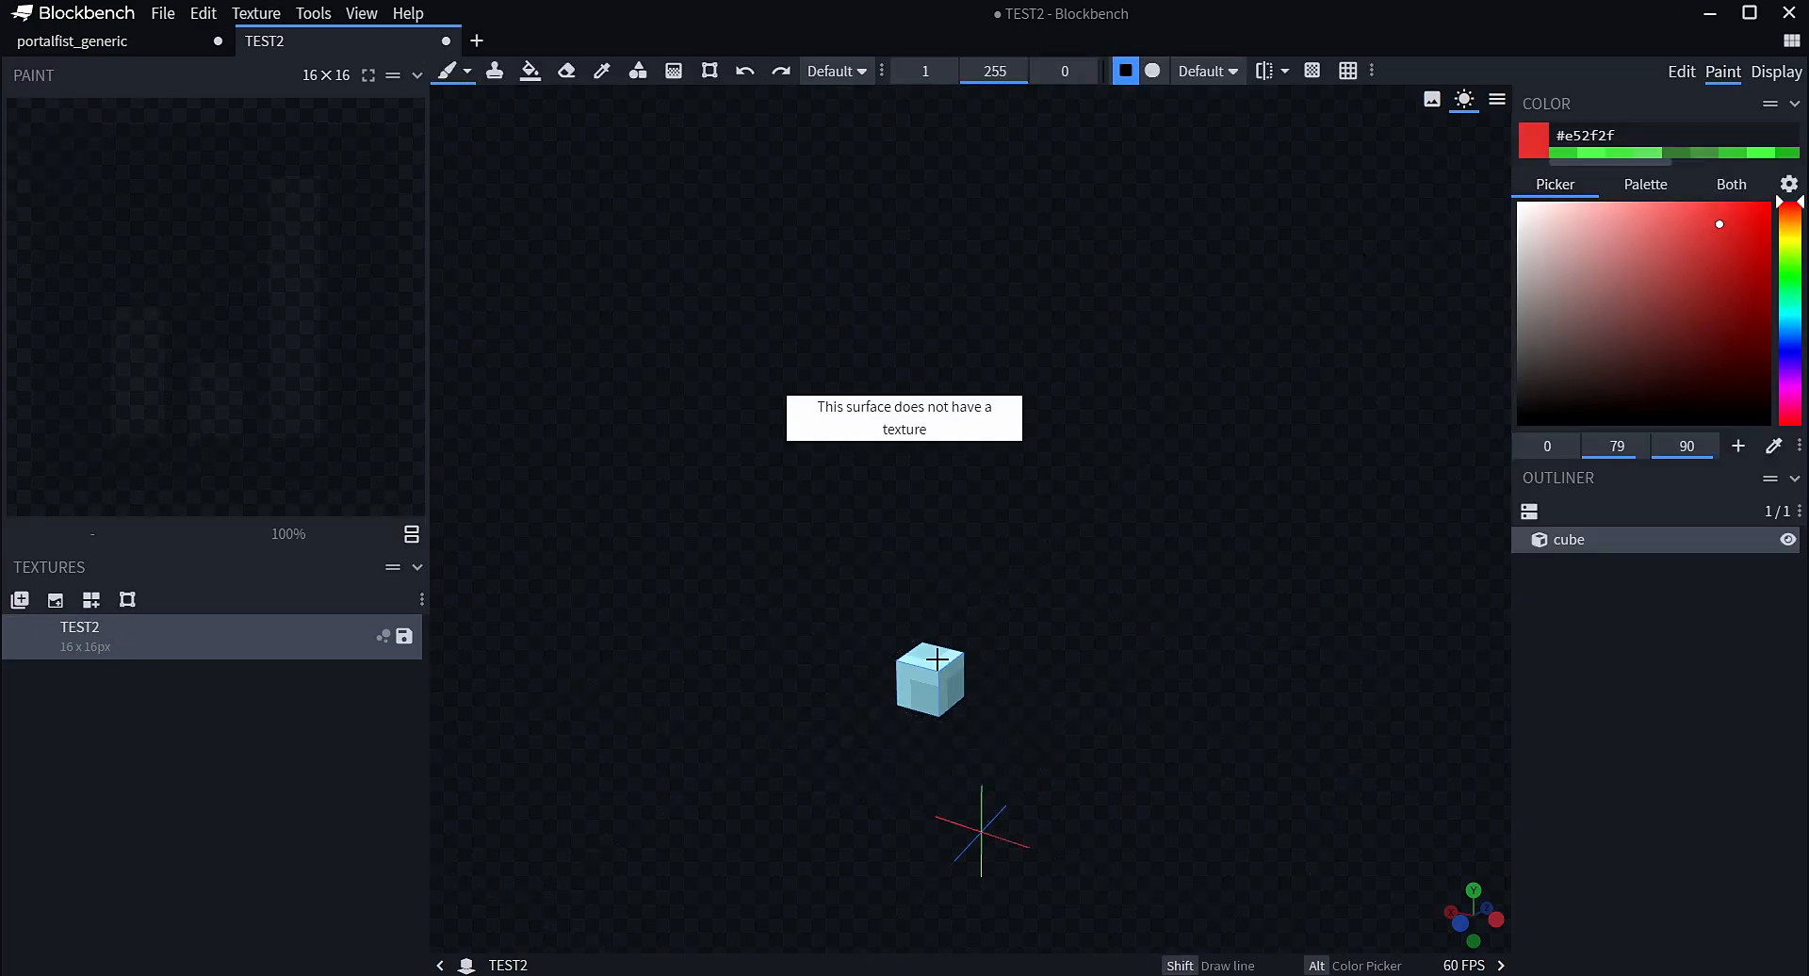
pyautogui.click(1681, 72)
pyautogui.rightClick(945, 702)
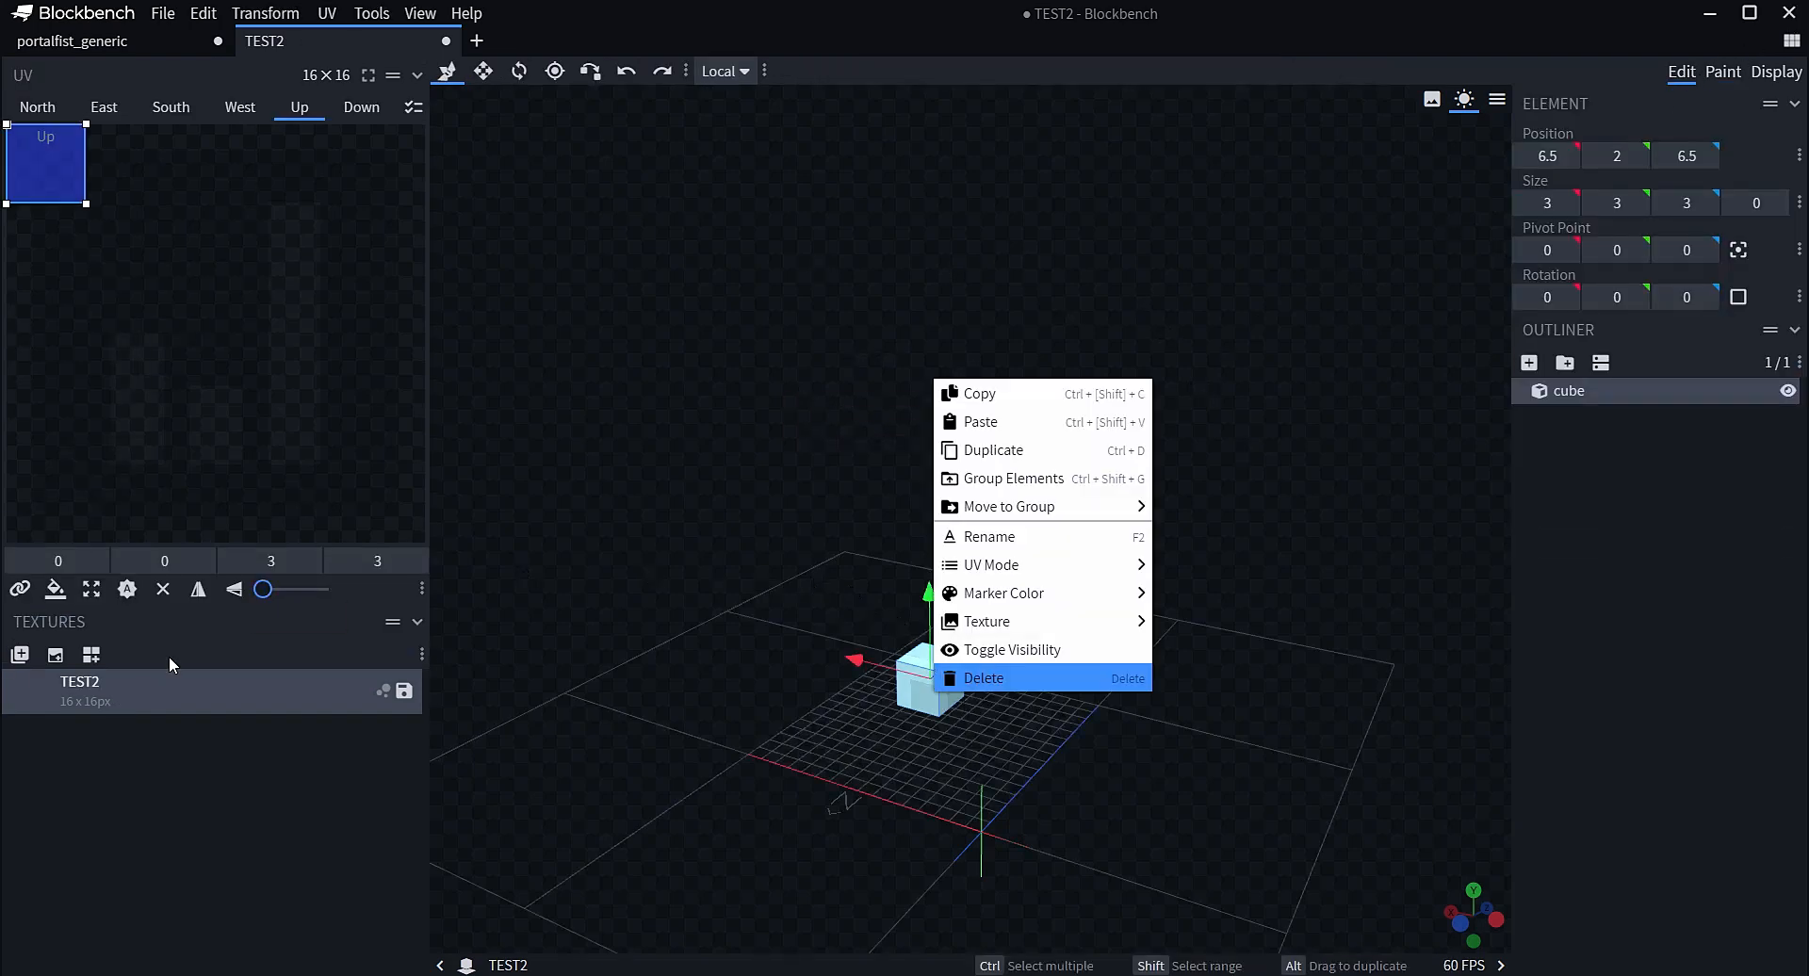
pyautogui.moveTo(998, 619)
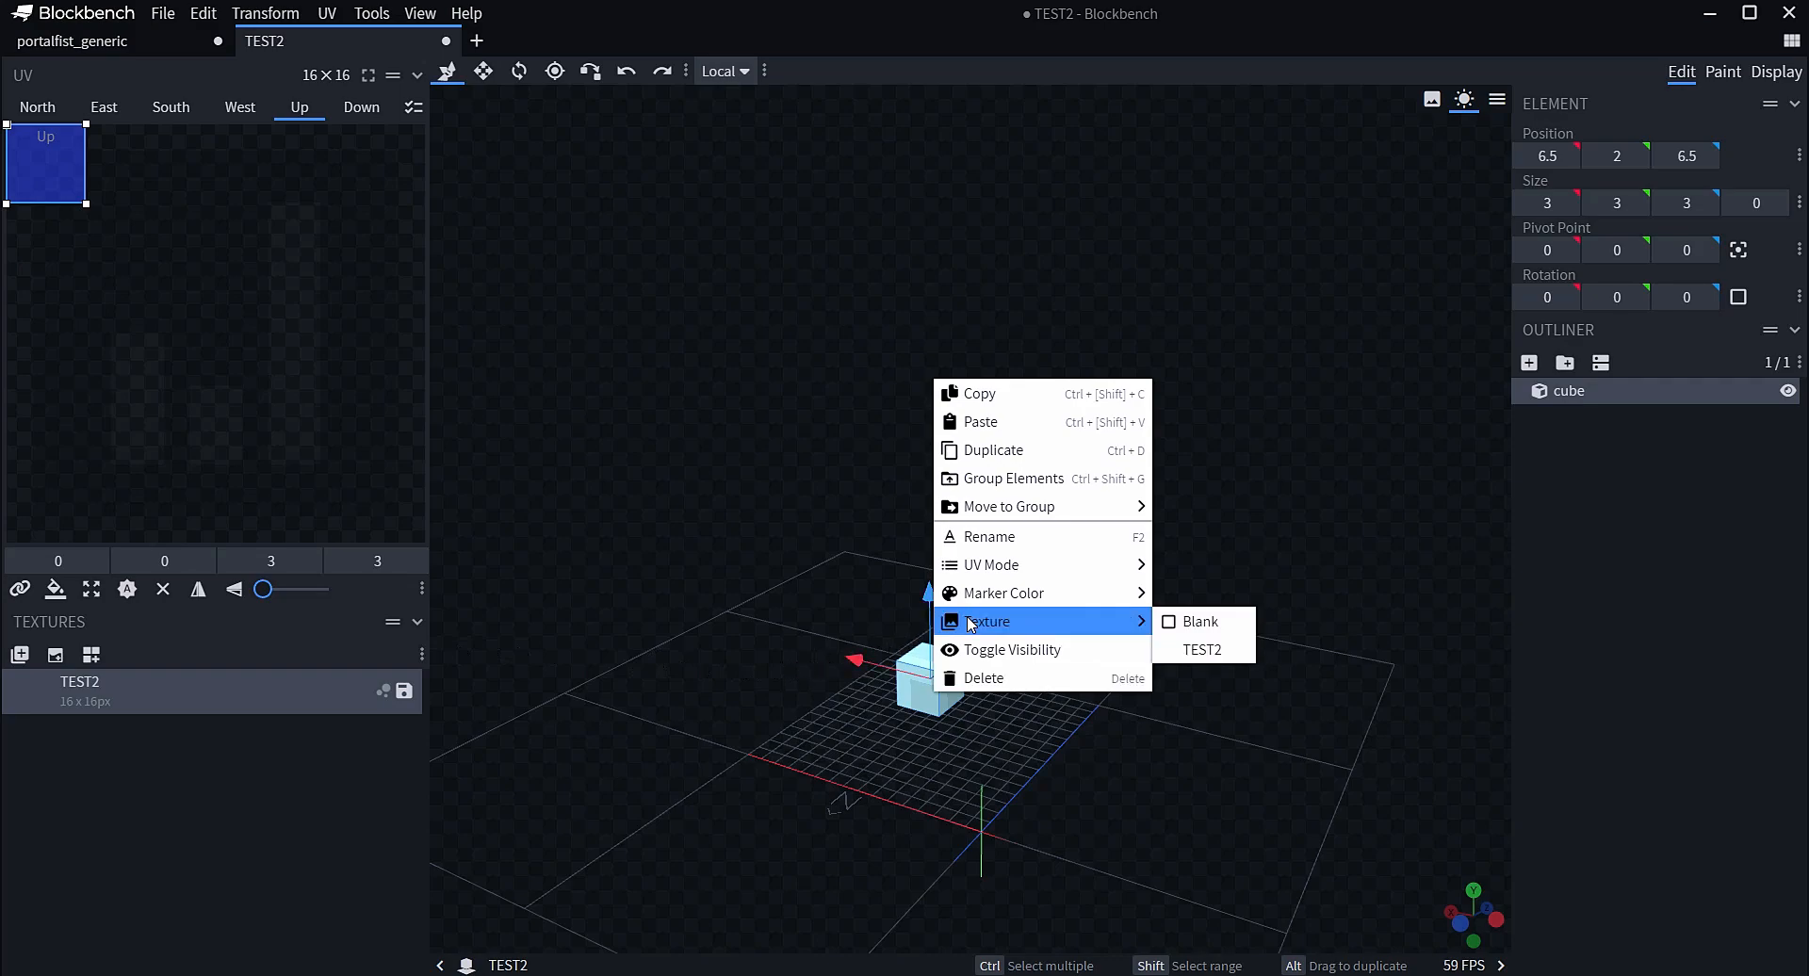
pyautogui.click(1123, 699)
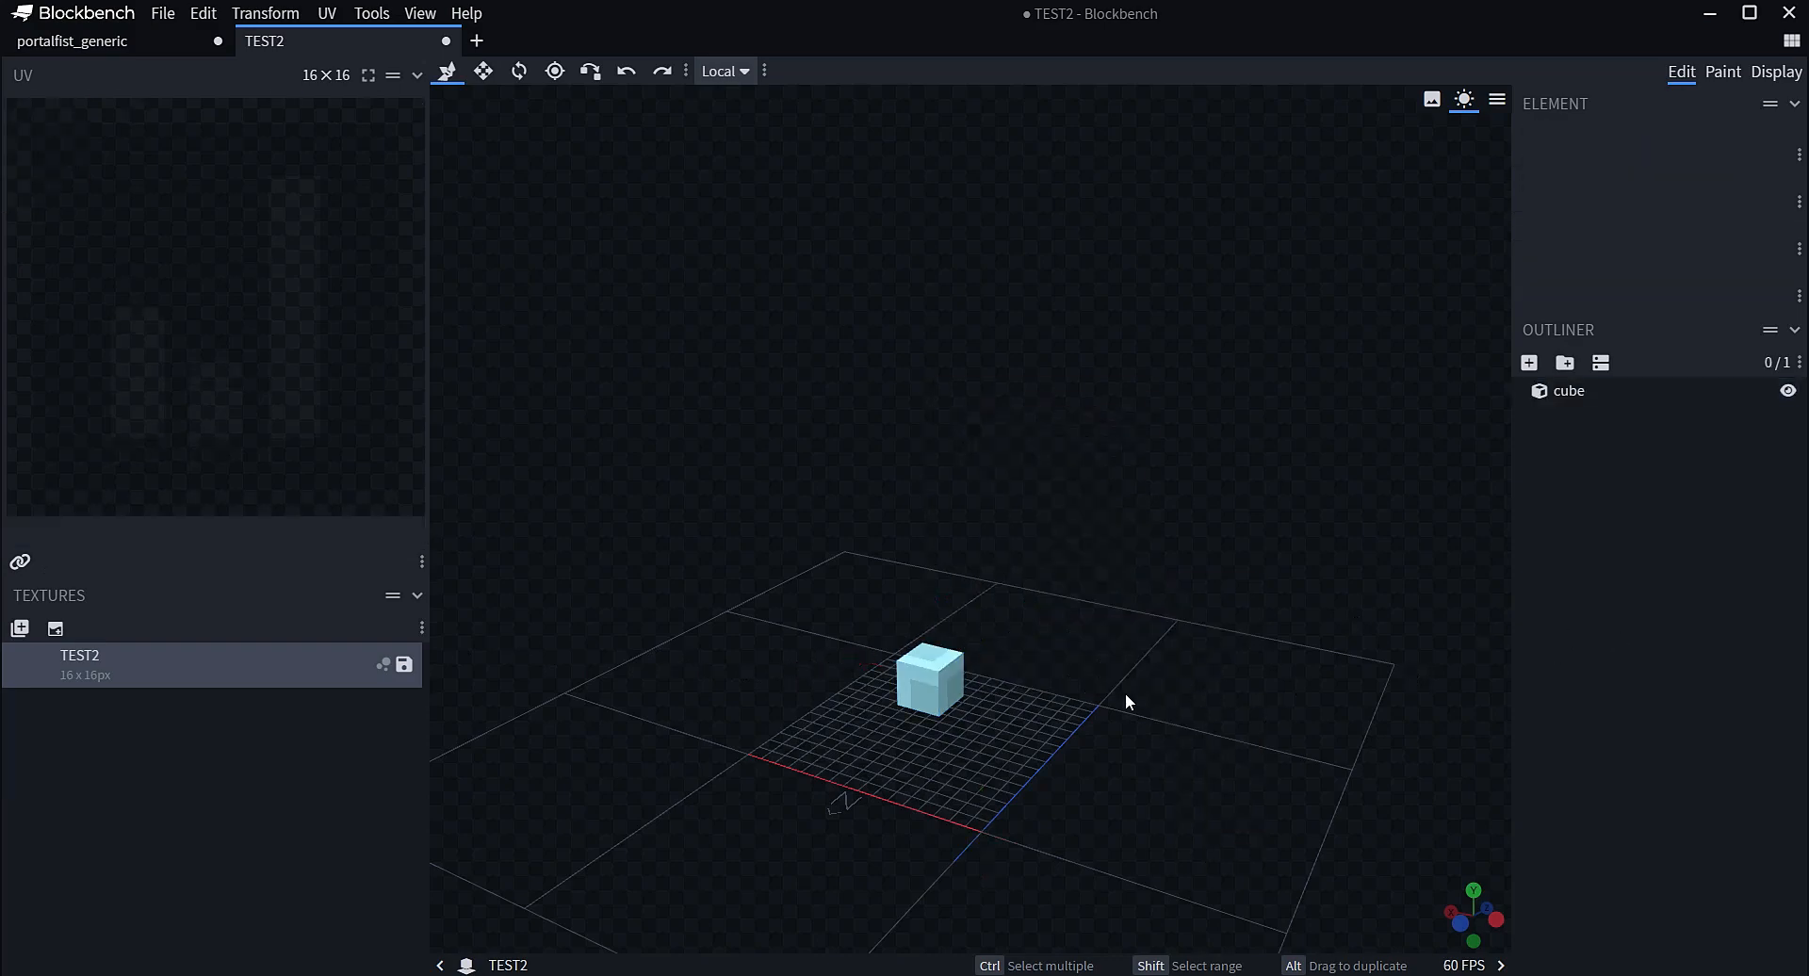
# Select the cube and apply the TEST2 texture to it
pyautogui.click(937, 683)
pyautogui.rightClick(938, 683)
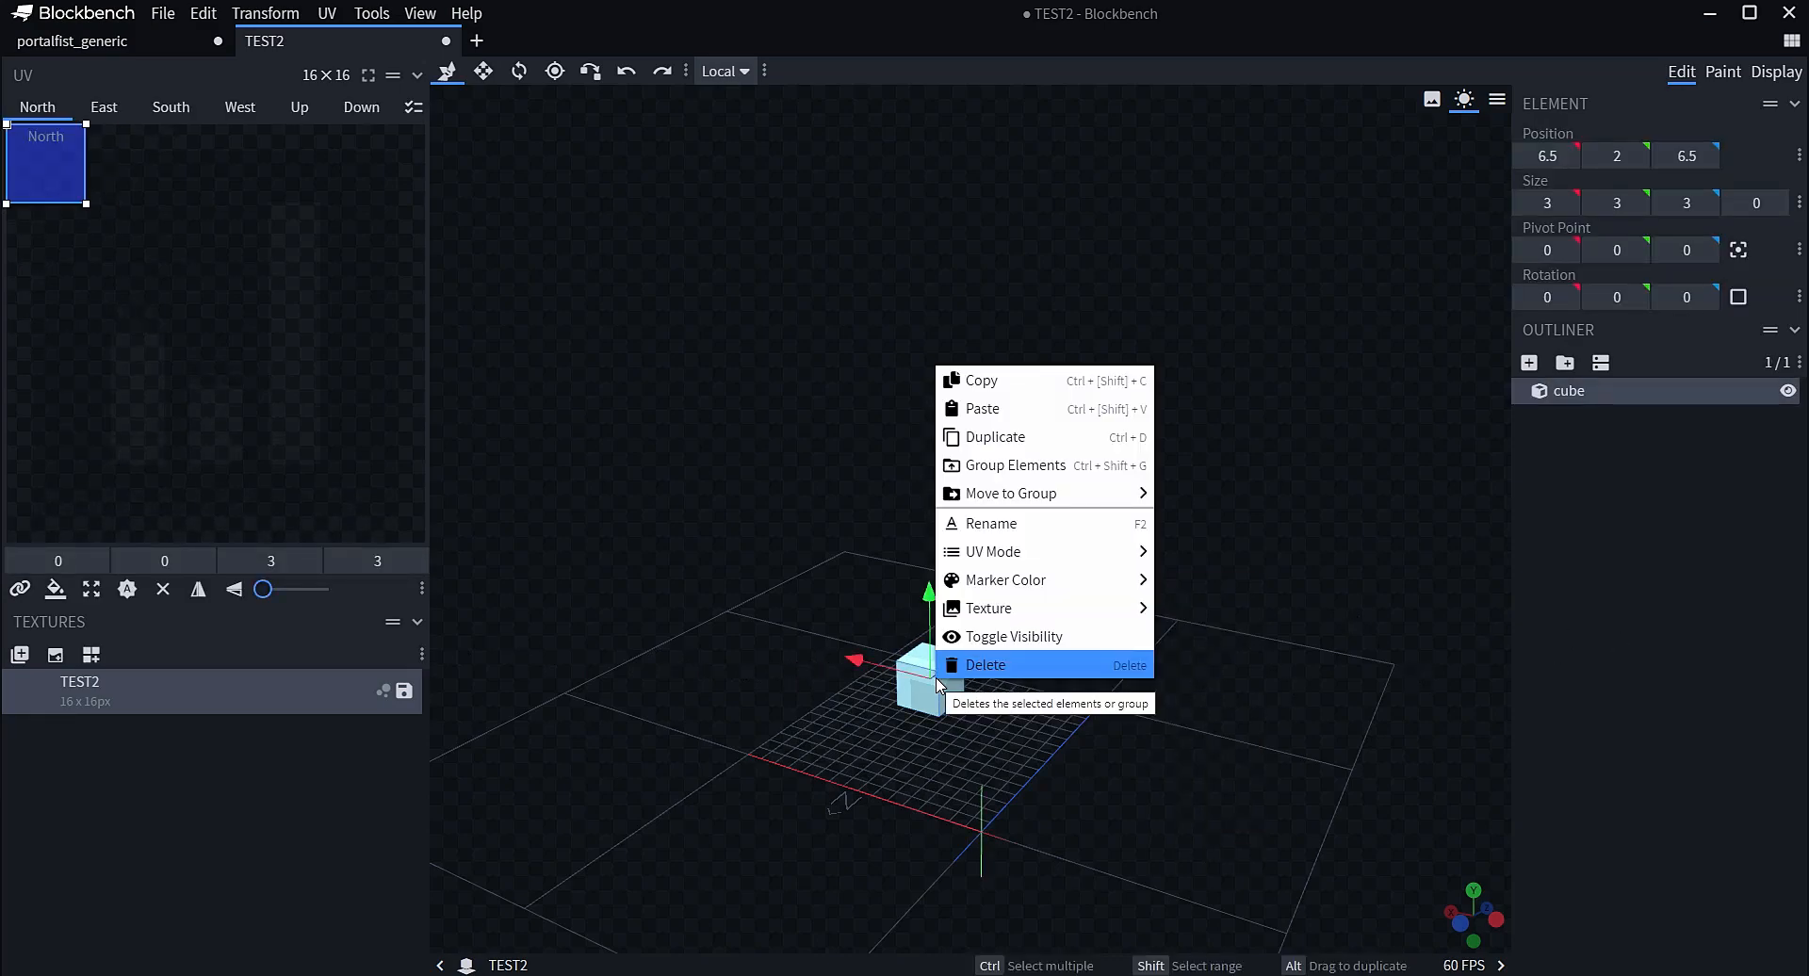
pyautogui.moveTo(1035, 592)
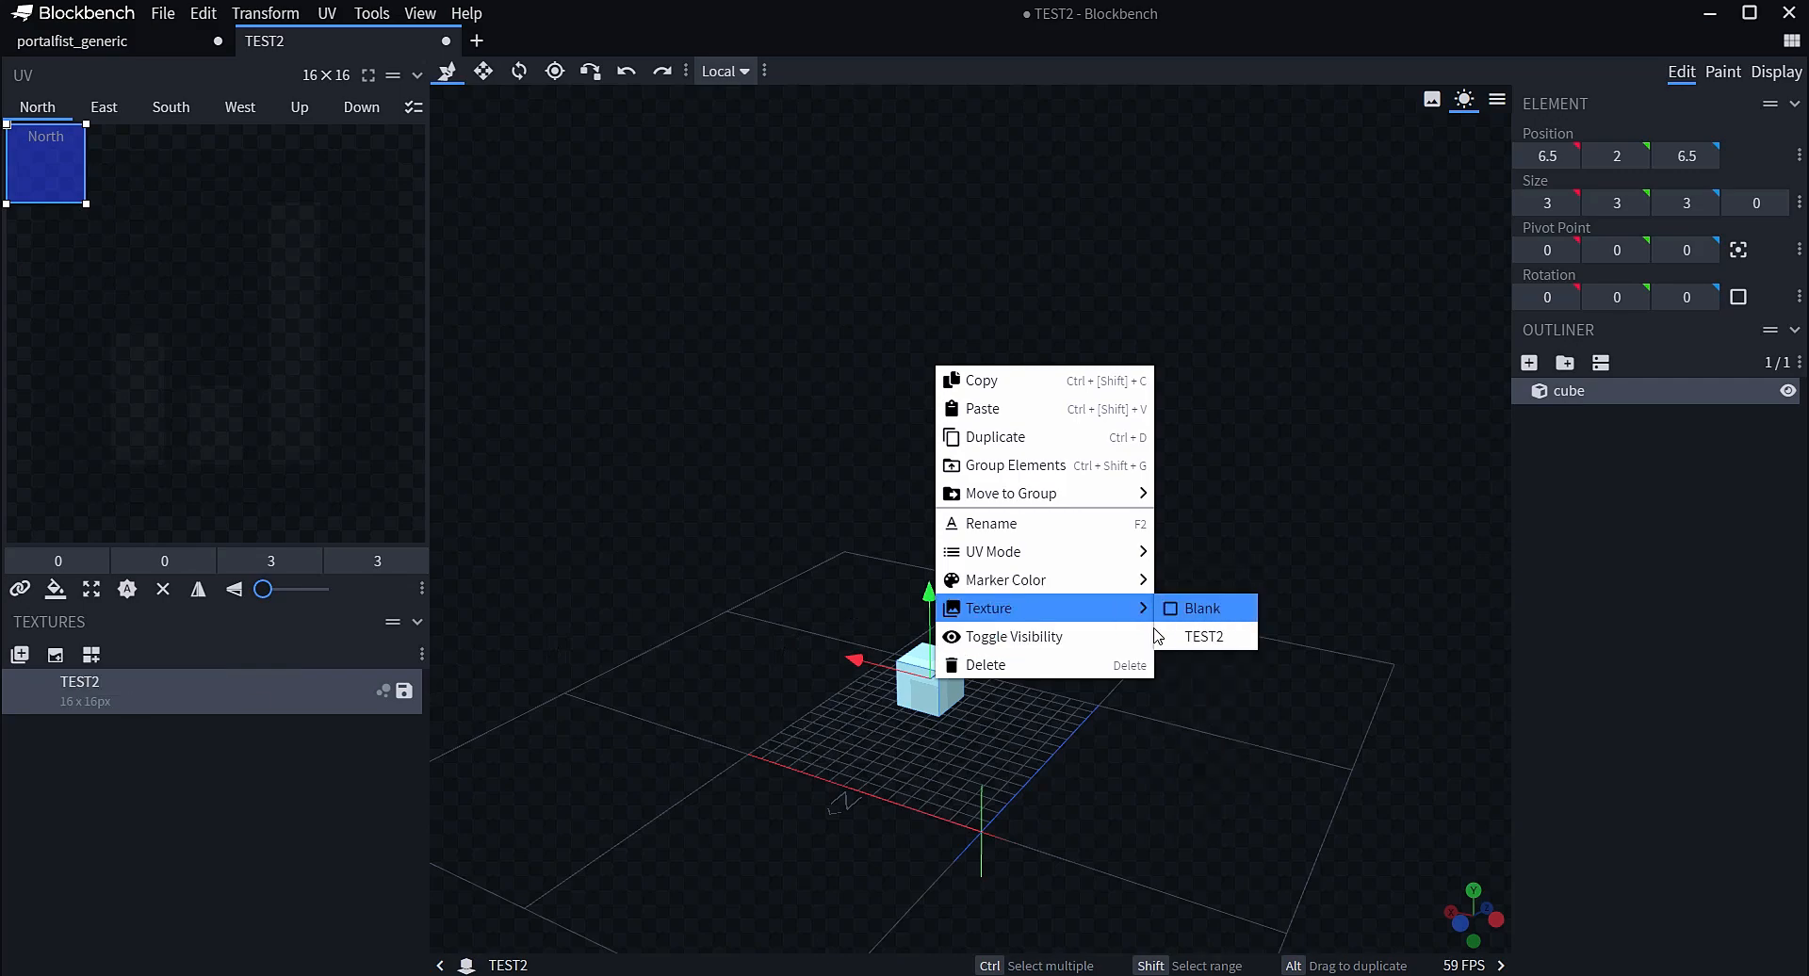
pyautogui.click(1205, 635)
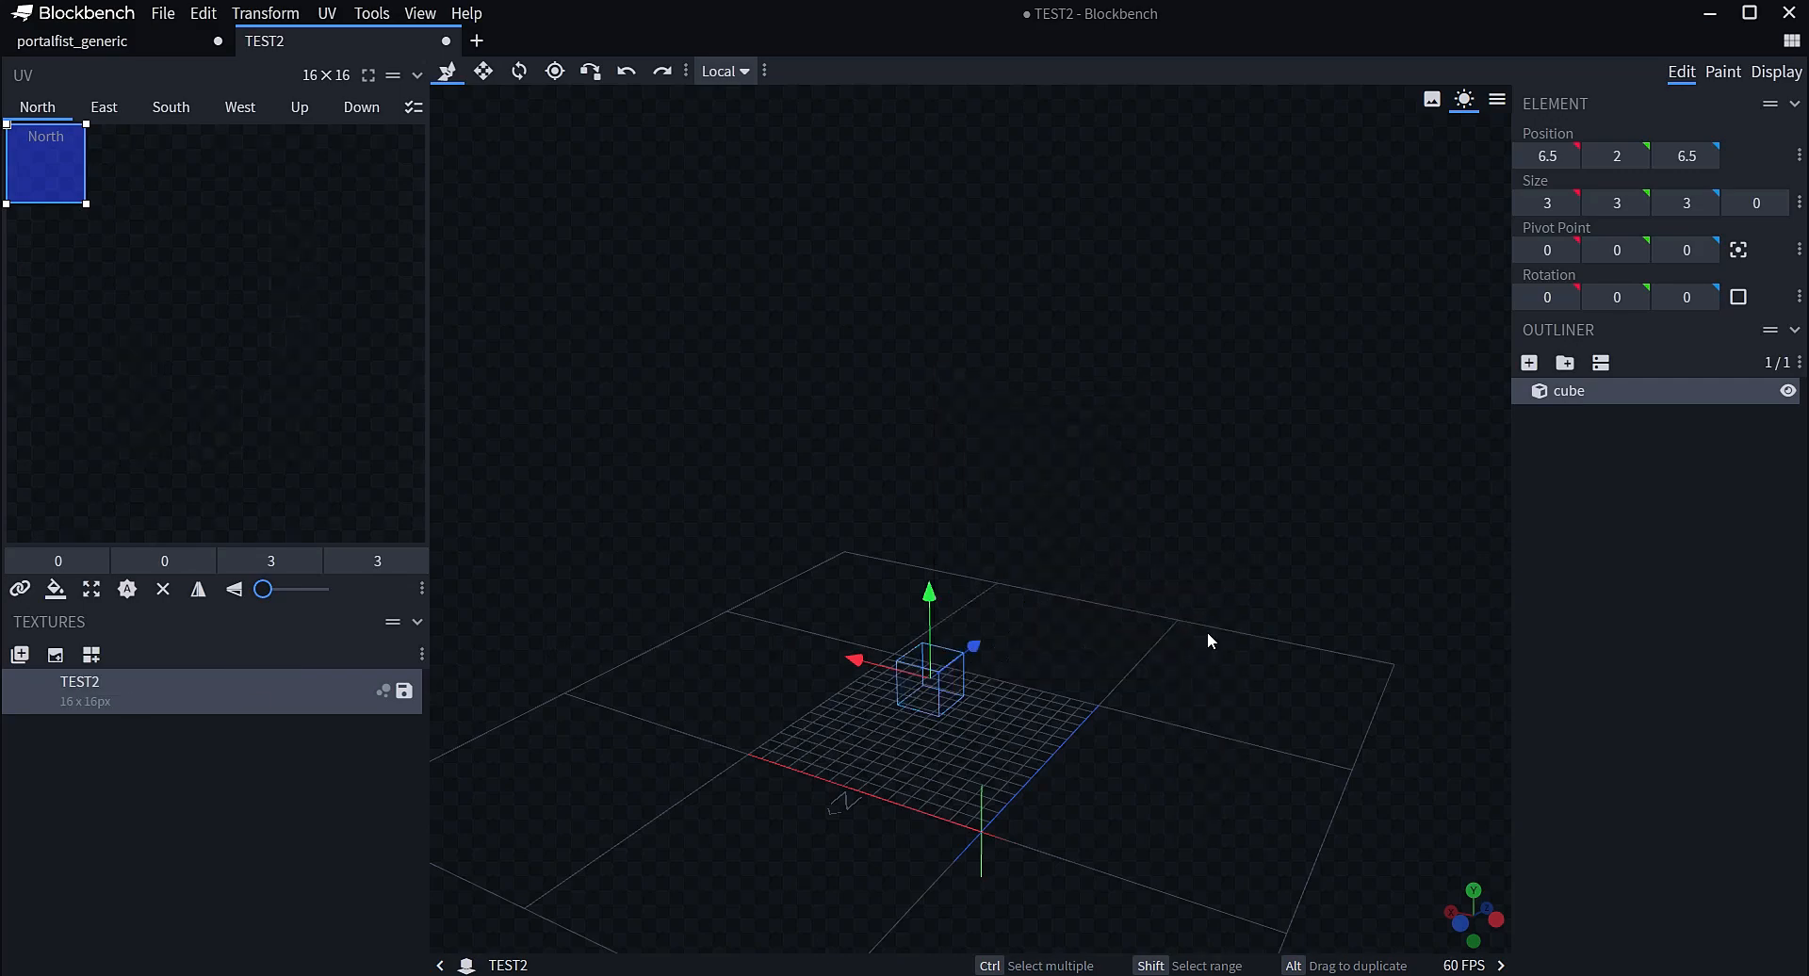
# Paint the cube's surface solid red #e52f2f in Paint mode, and return to Edit mode
pyautogui.moveTo(979, 639); pyautogui.dragTo(1098, 589)
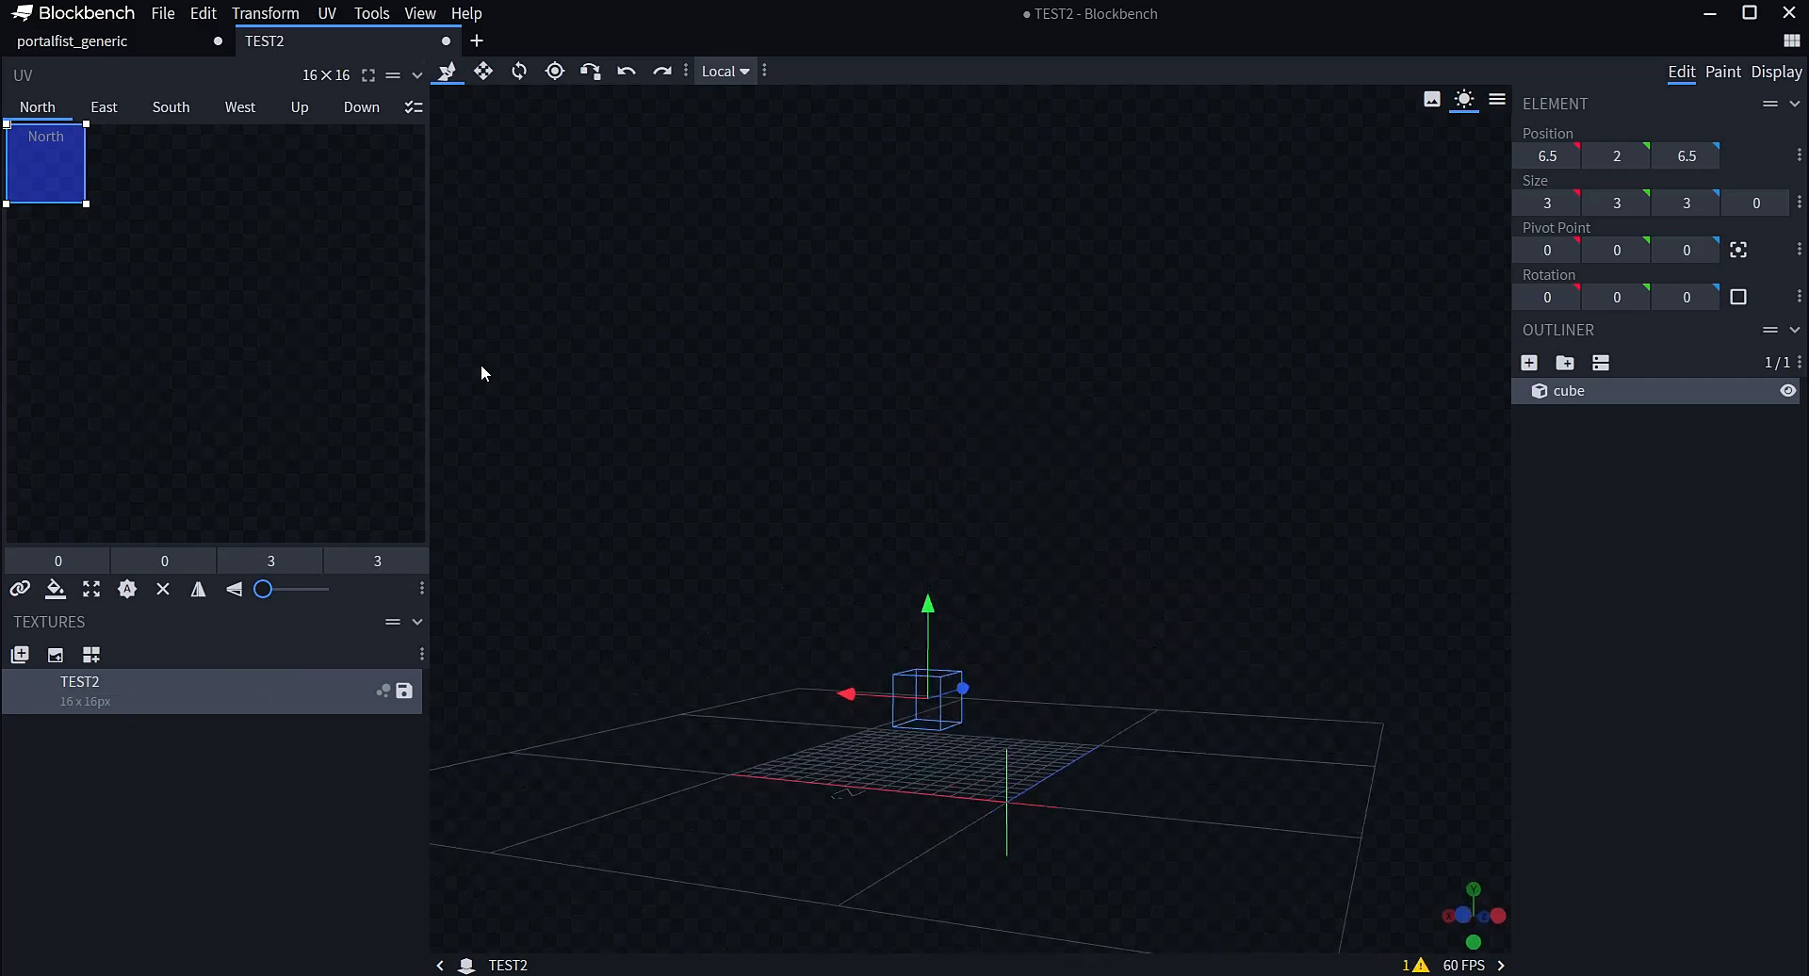
pyautogui.click(1723, 72)
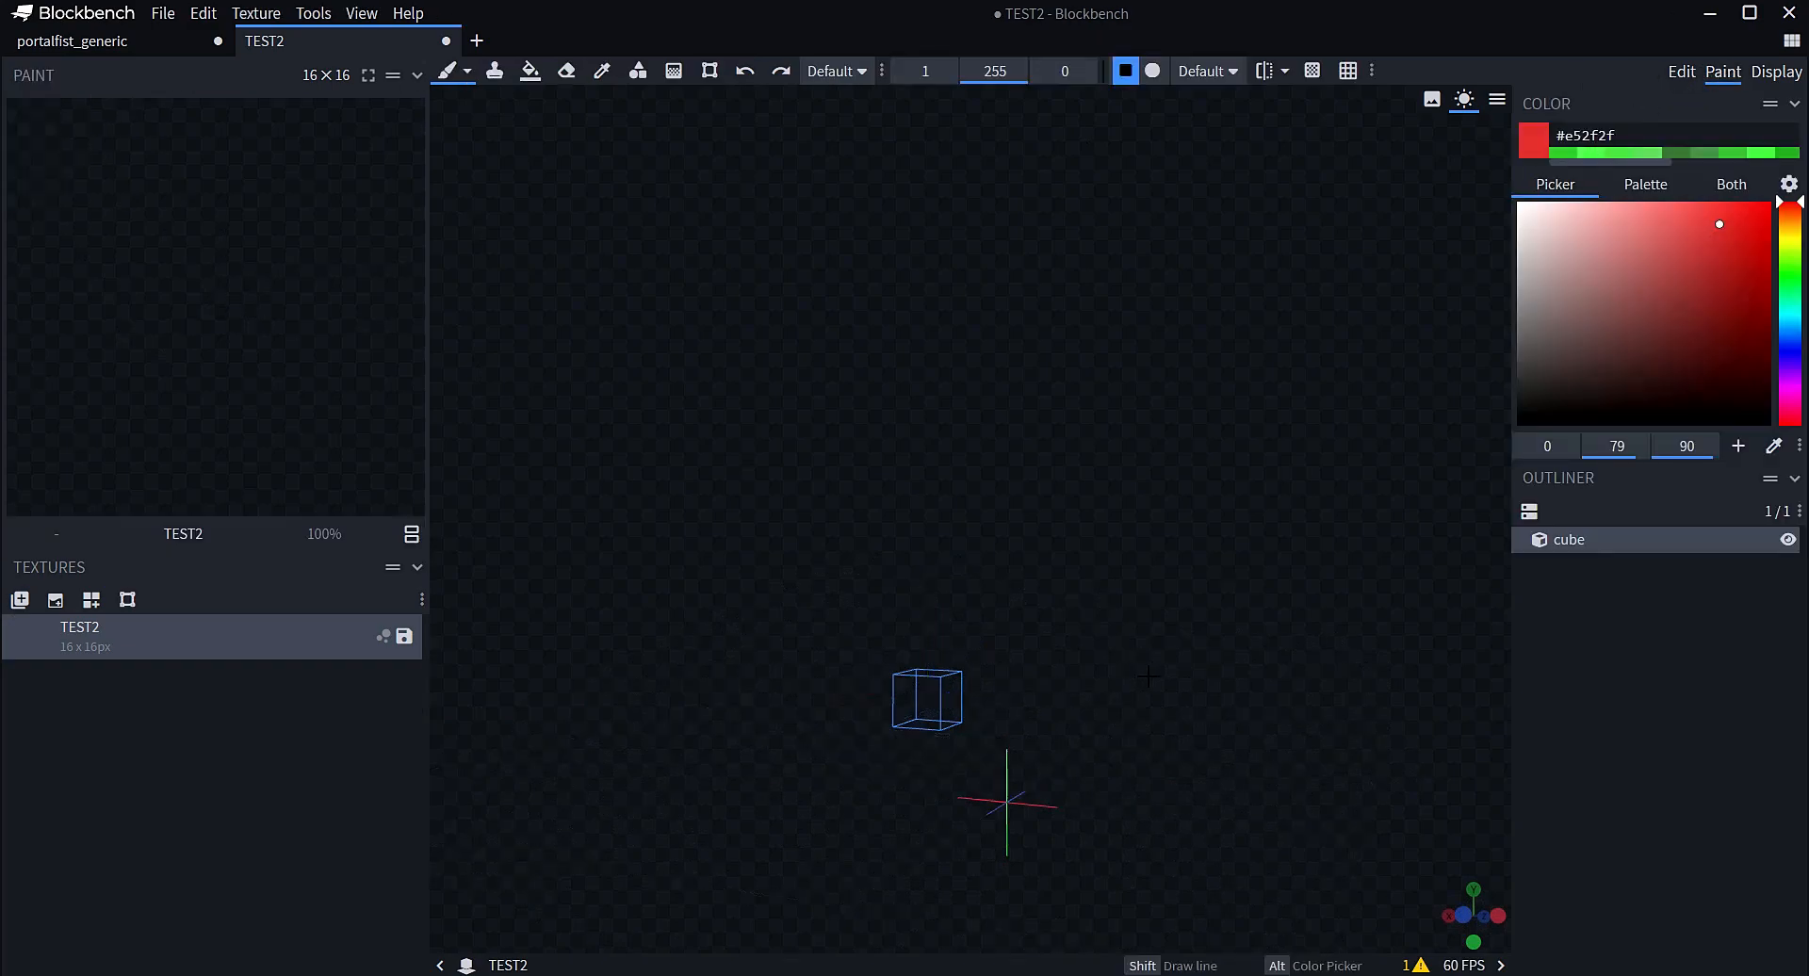
pyautogui.moveTo(1008, 678); pyautogui.dragTo(1001, 716)
pyautogui.moveTo(874, 744)
pyautogui.mouseDown()
pyautogui.moveTo(906, 749)
pyautogui.moveTo(884, 791)
pyautogui.moveTo(917, 795)
pyautogui.mouseUp()
pyautogui.moveTo(1072, 740)
pyautogui.mouseDown(button='right')
pyautogui.moveTo(1105, 554)
pyautogui.moveTo(1165, 421)
pyautogui.moveTo(1120, 474)
pyautogui.mouseUp(button='right')
pyautogui.moveTo(1120, 474); pyautogui.dragTo(1422, 416)
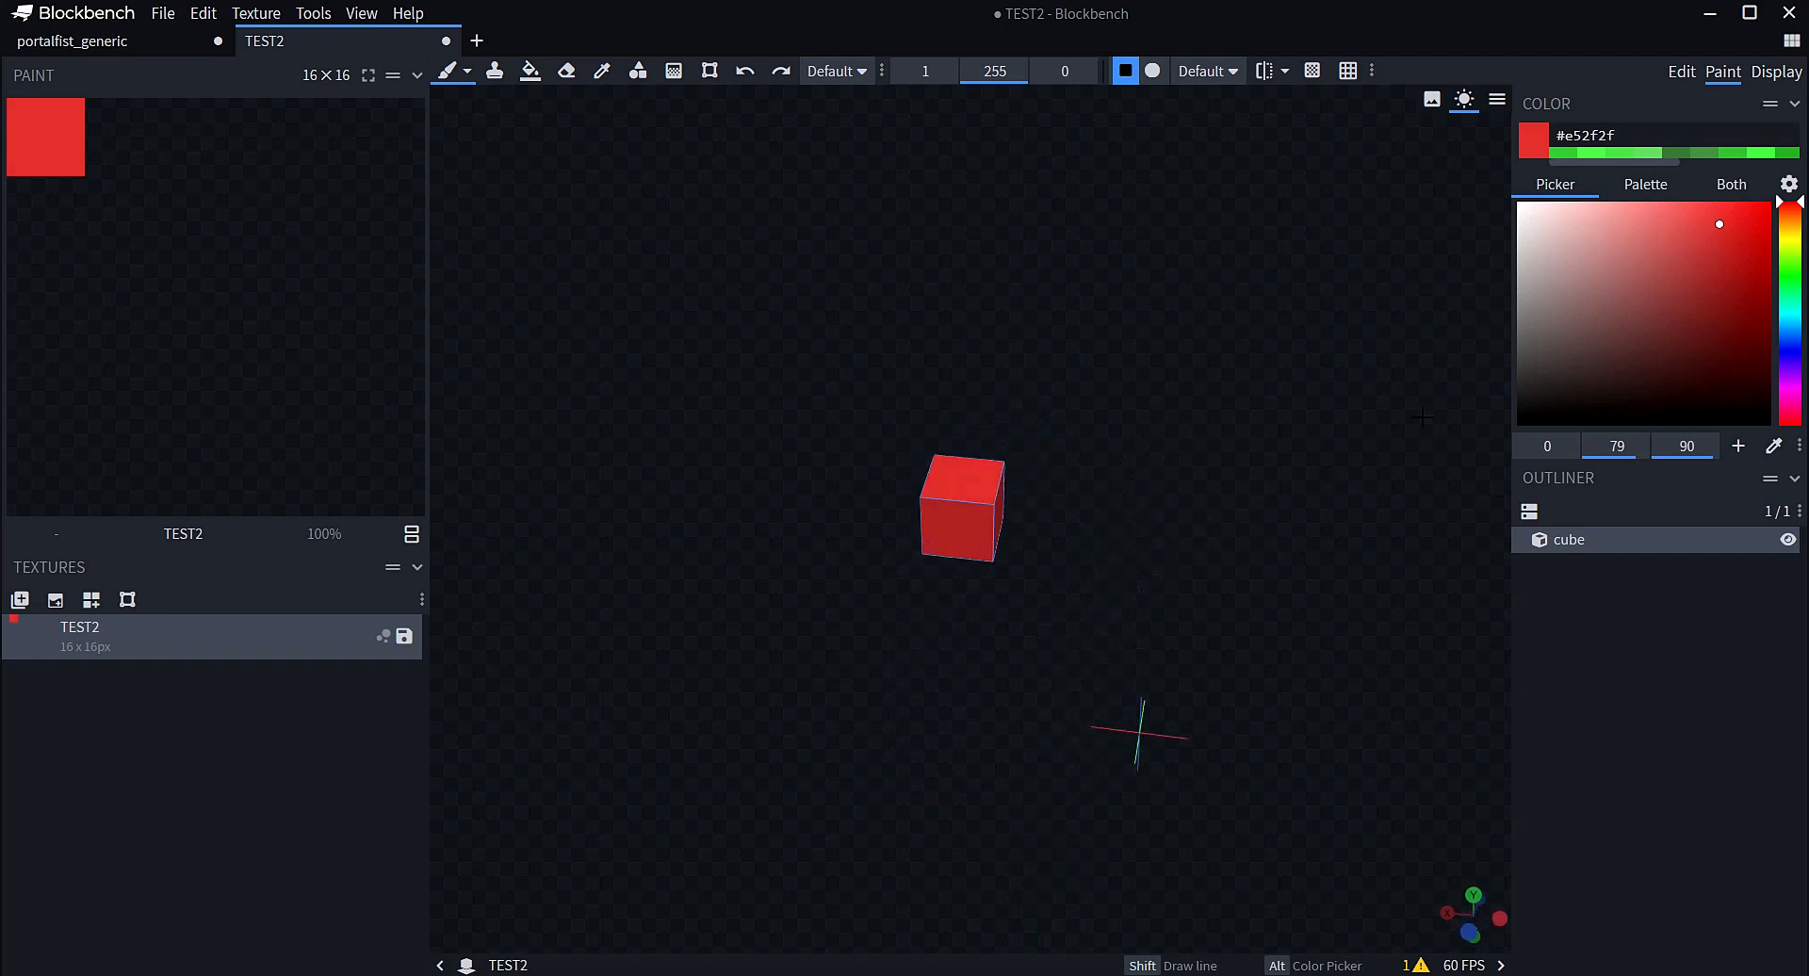
pyautogui.click(1680, 71)
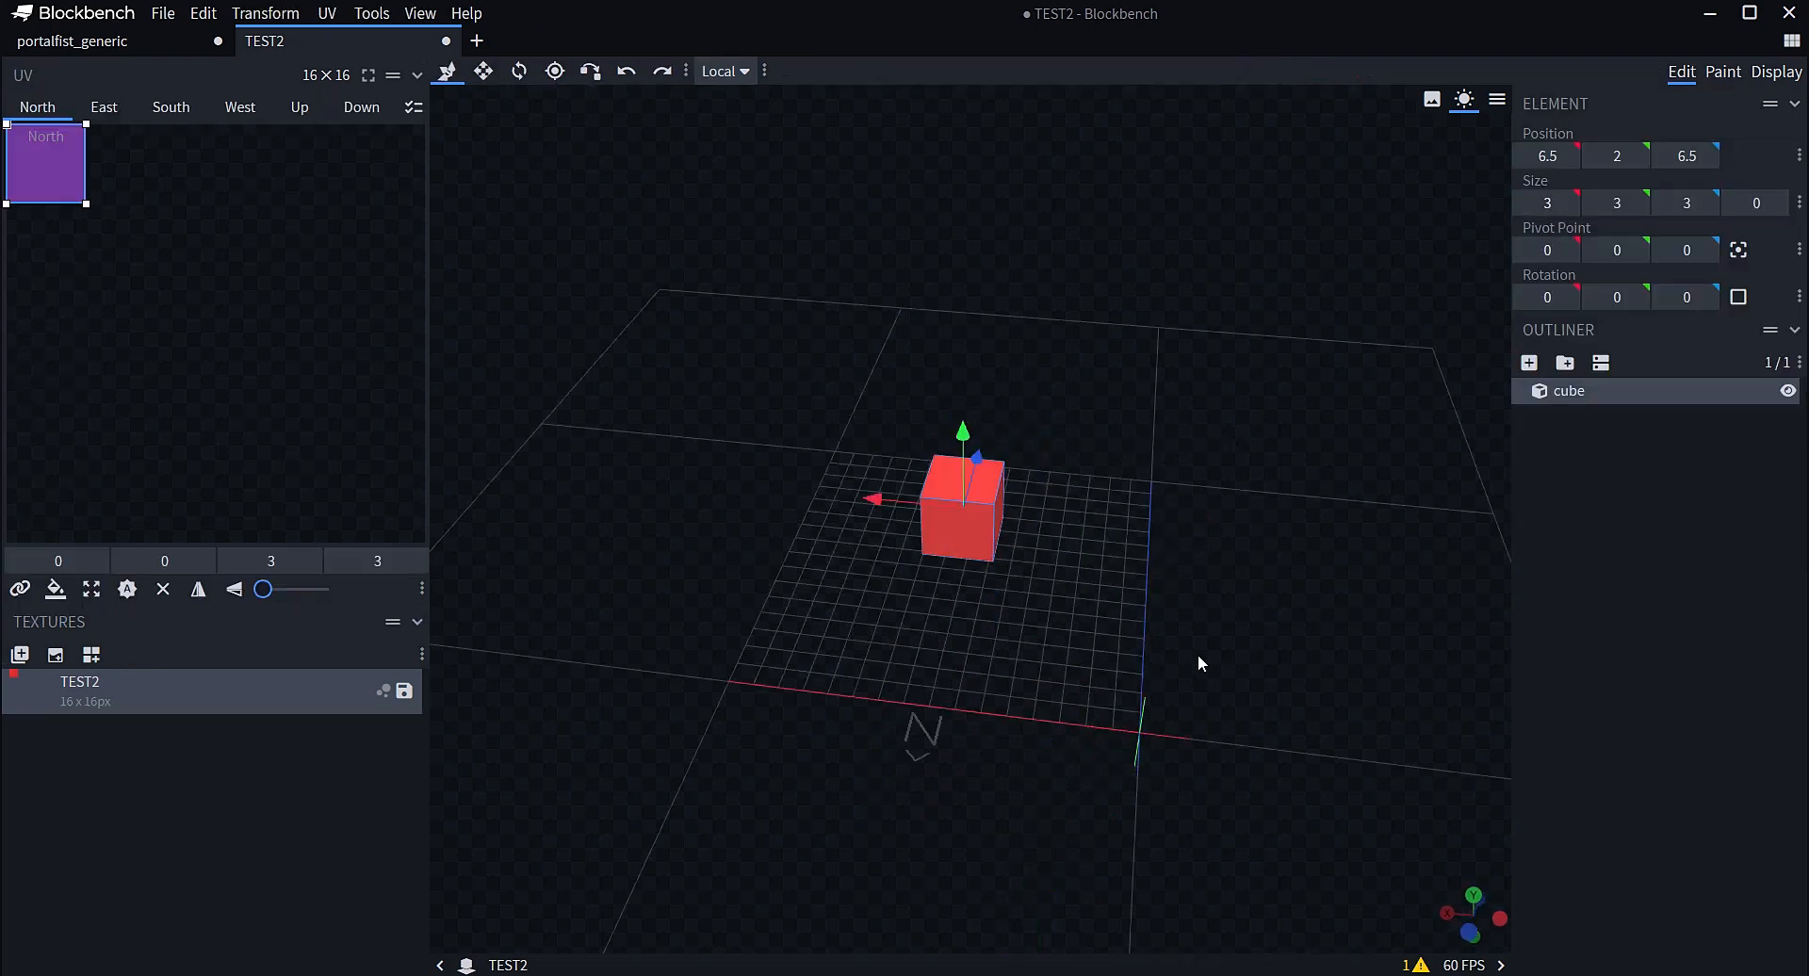
# Examine the painted cube and its Up face mapping from above and from the side
pyautogui.click(1709, 629)
pyautogui.moveTo(1105, 629); pyautogui.dragTo(1064, 648)
pyautogui.click(973, 523)
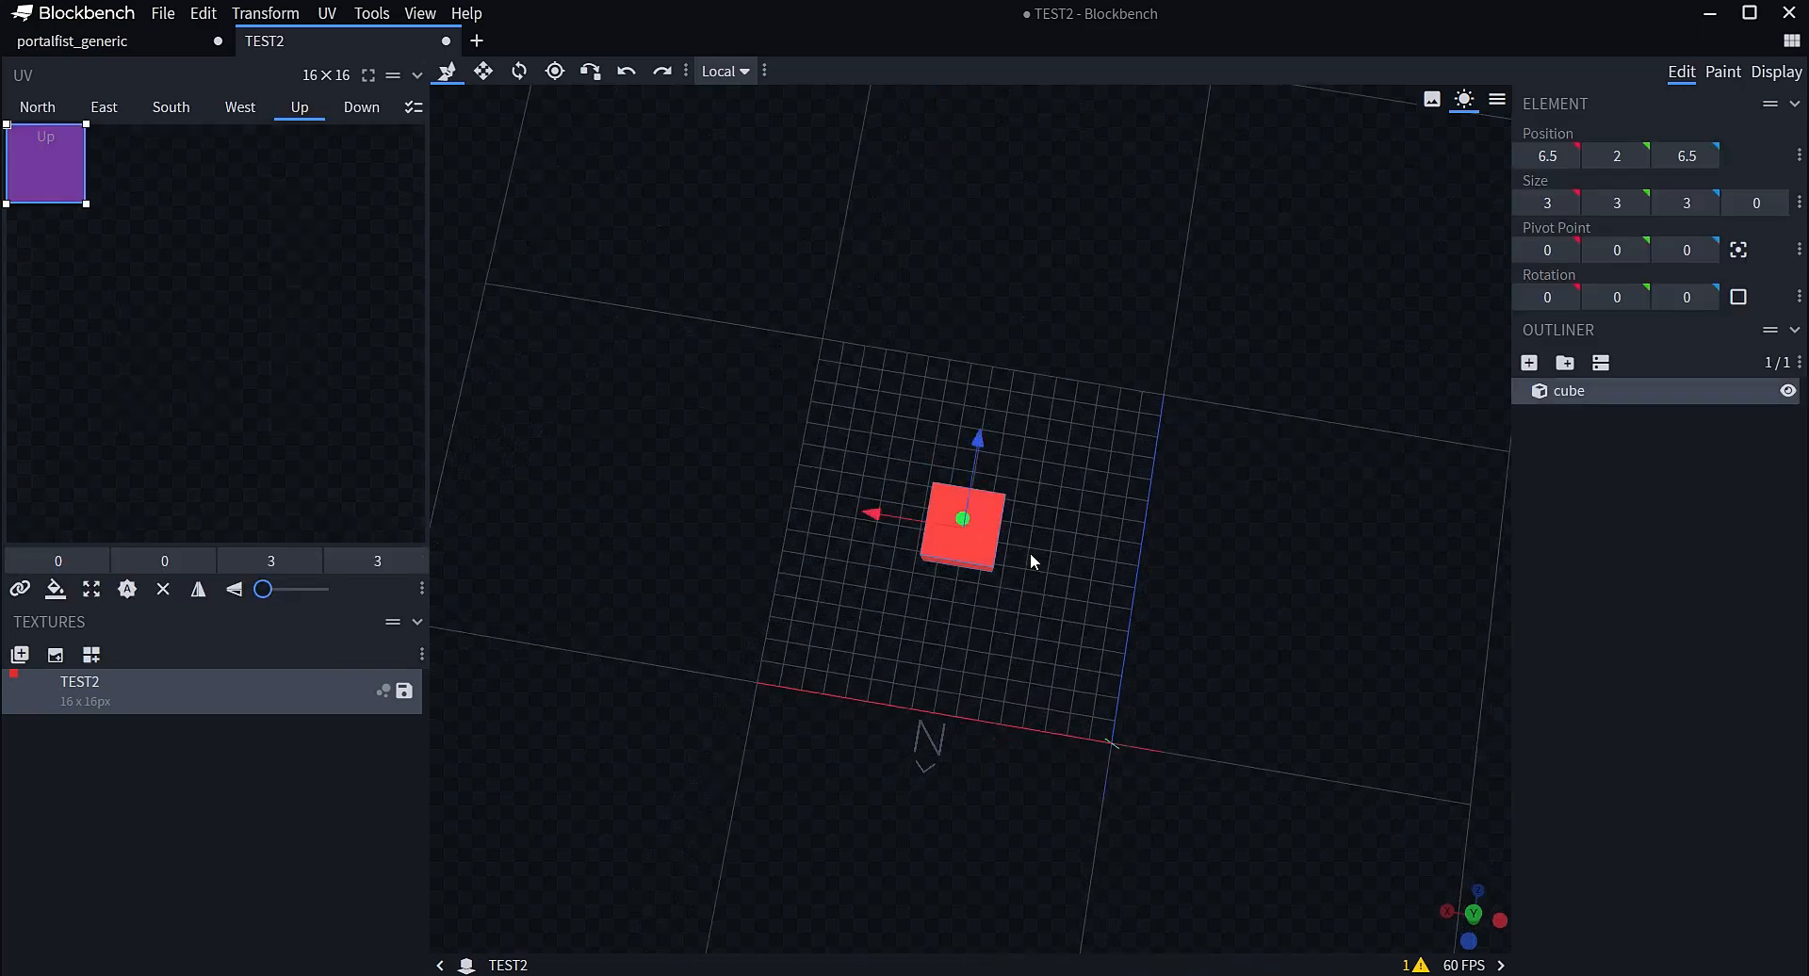
pyautogui.moveTo(1031, 552); pyautogui.dragTo(1068, 386)
pyautogui.moveTo(961, 358); pyautogui.dragTo(754, 367)
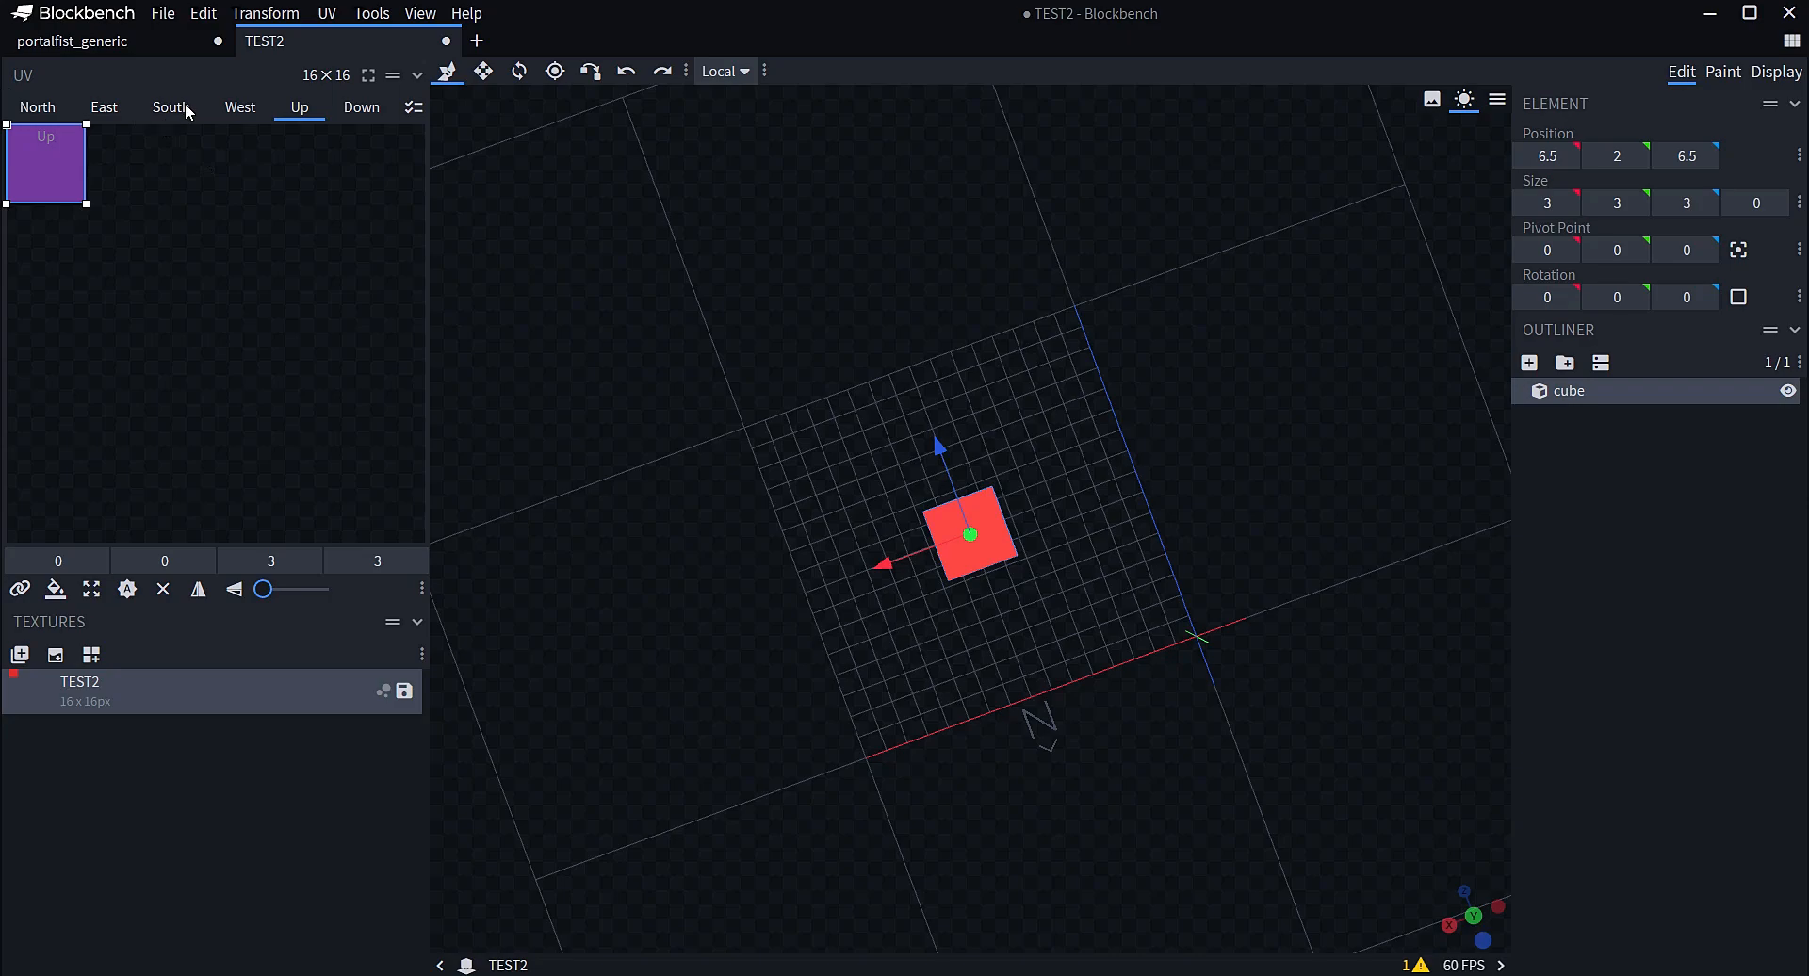
pyautogui.moveTo(869, 500); pyautogui.dragTo(871, 558)
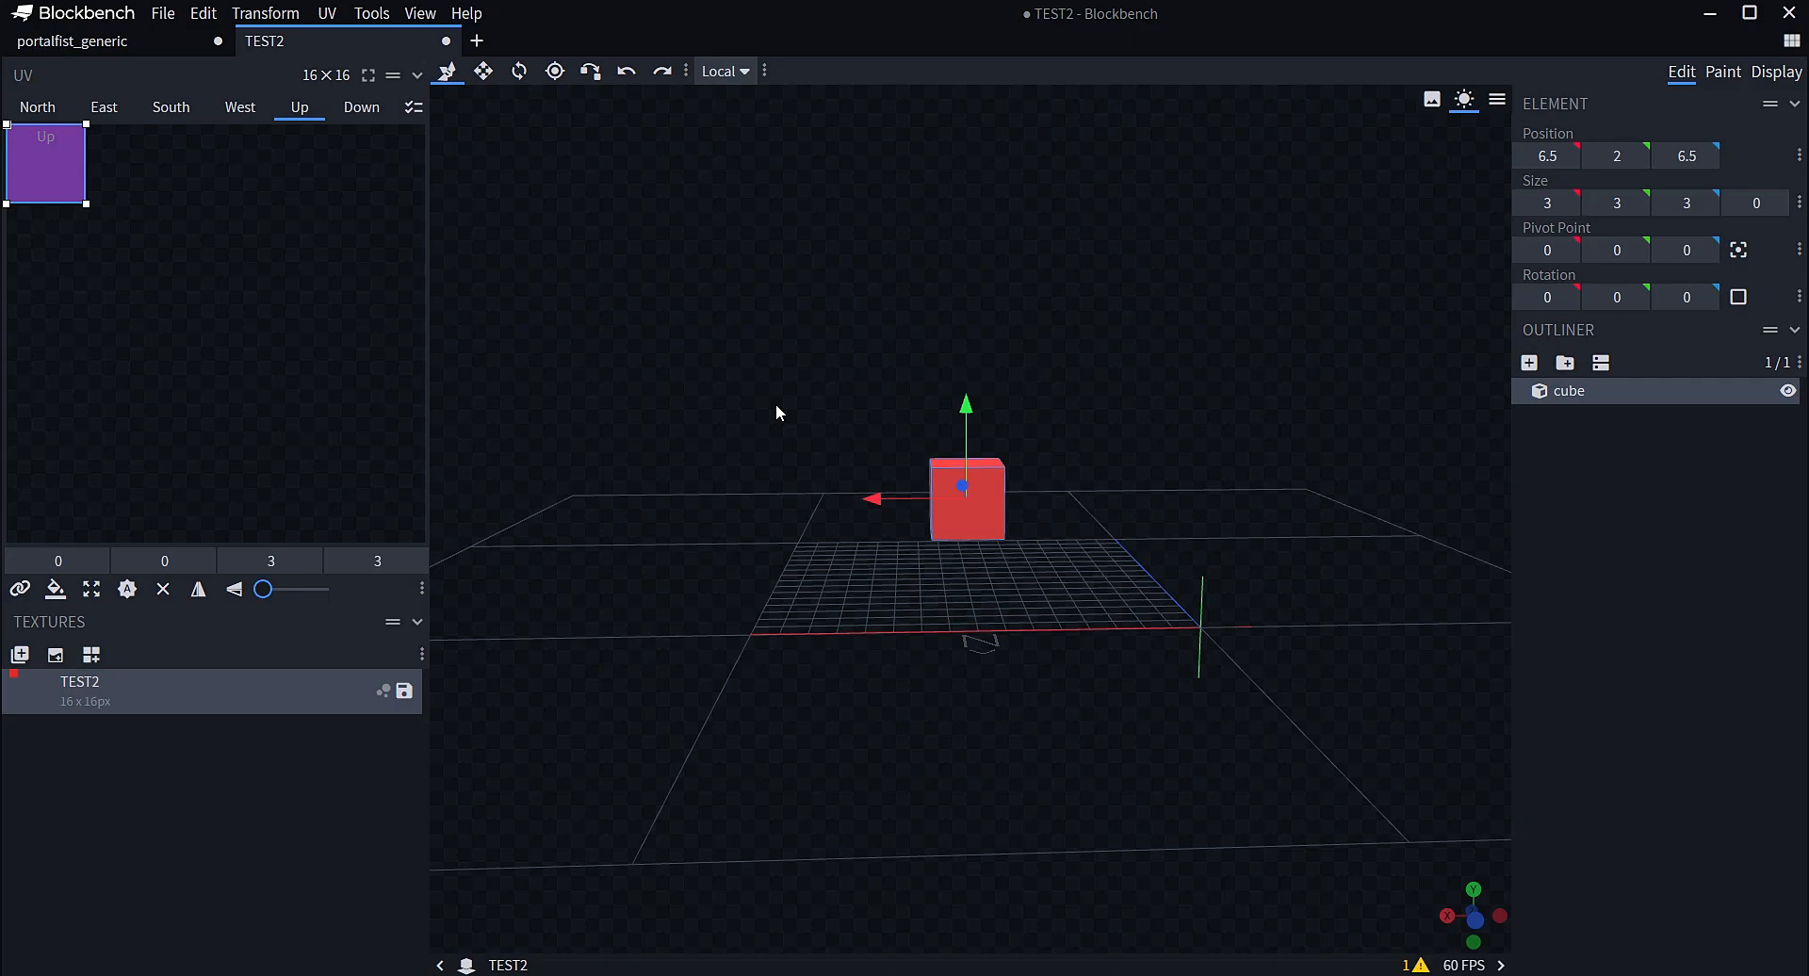
pyautogui.scroll(3, 844, 404)
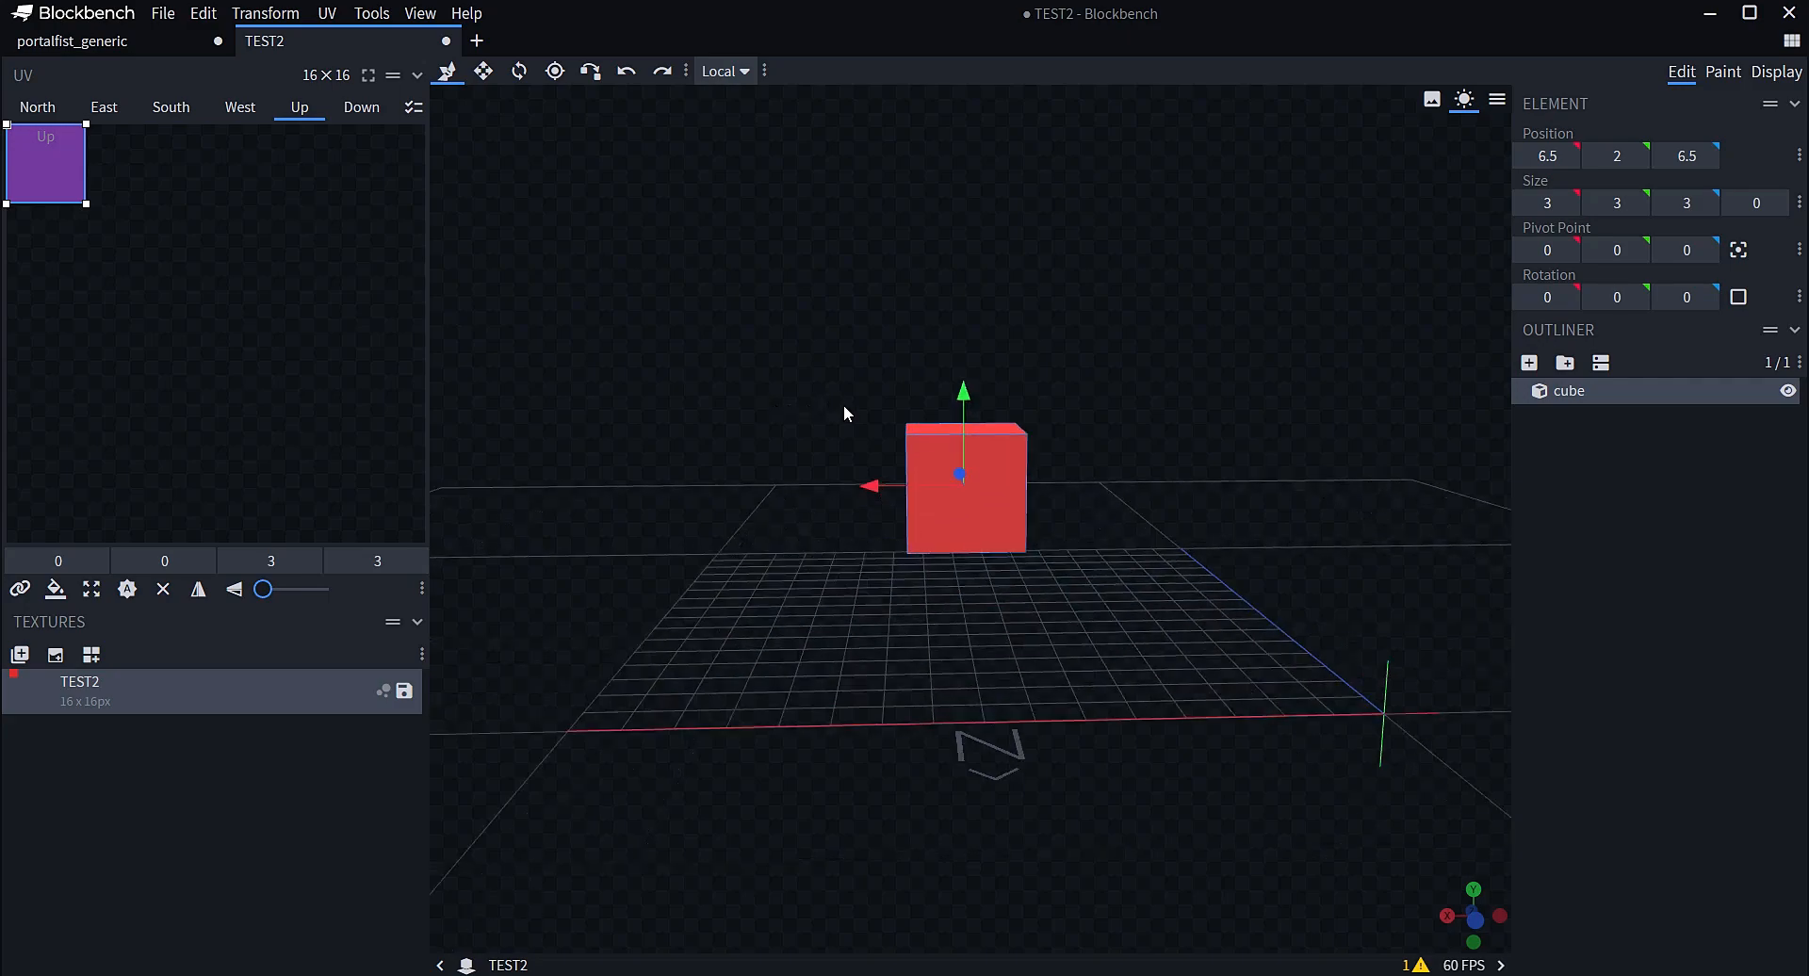
pyautogui.moveTo(1059, 428); pyautogui.dragTo(969, 355)
# Add a second cube and stretch it with Resize to 10 units along X, keeping Y and Z at 2
pyautogui.click(1529, 362)
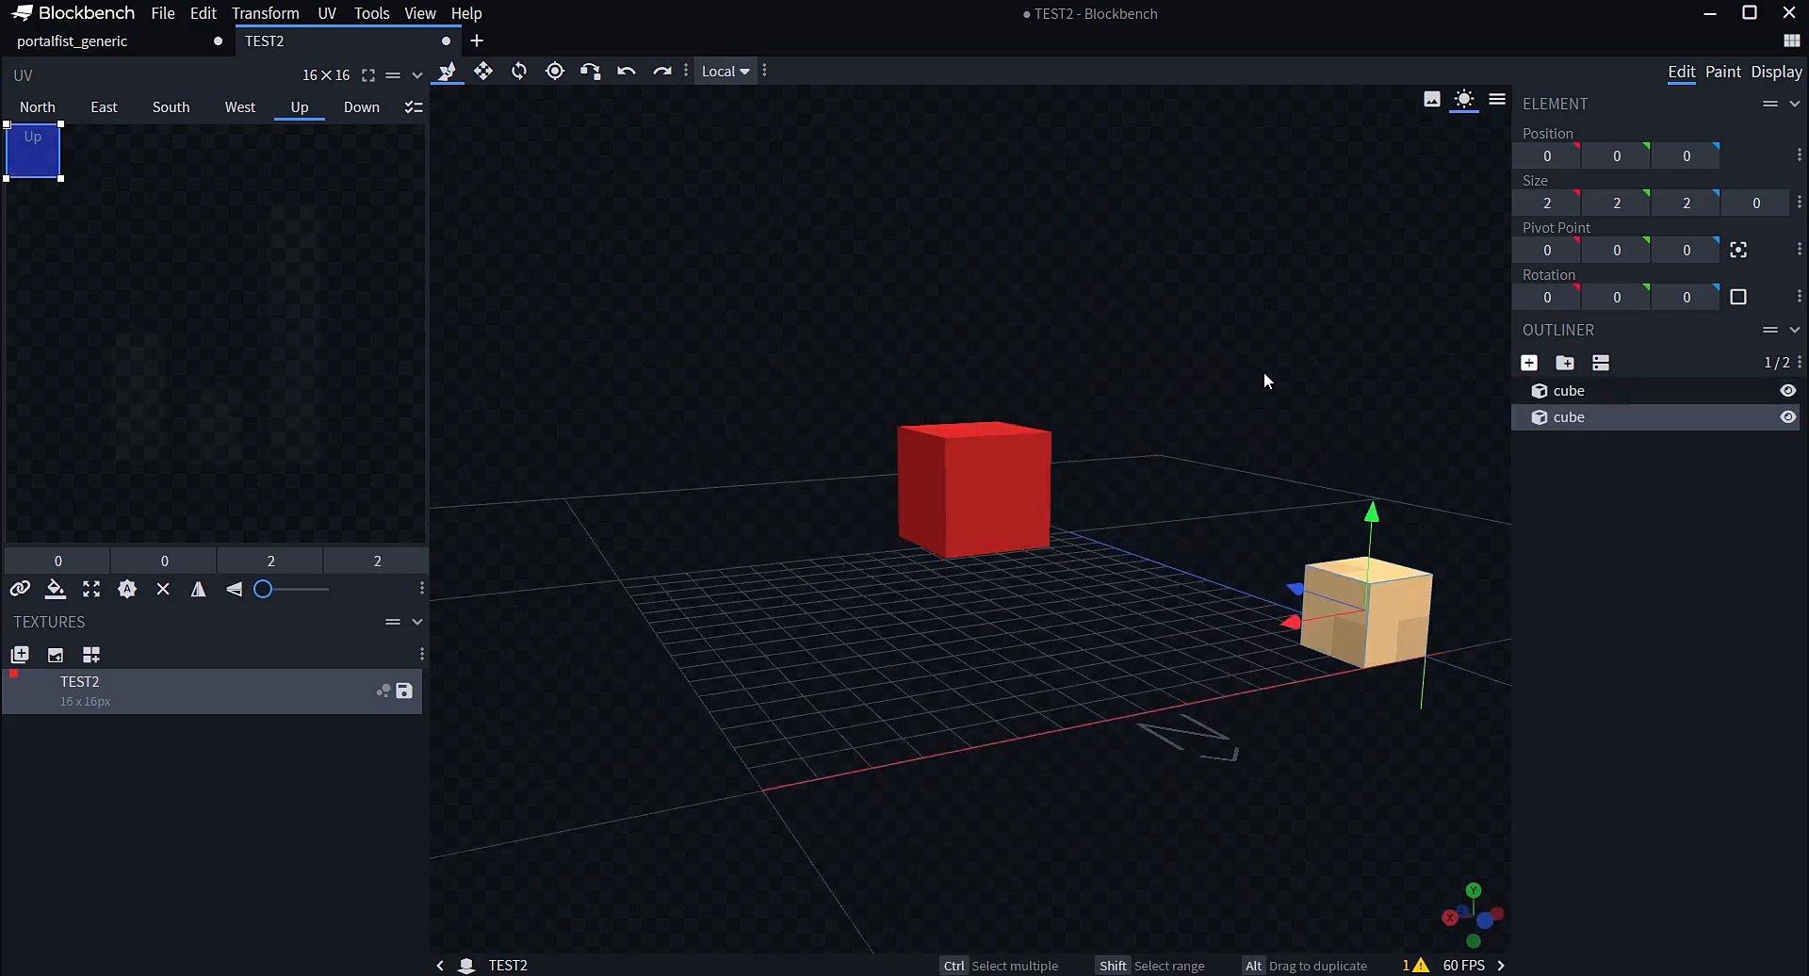
pyautogui.moveTo(1264, 371); pyautogui.dragTo(1157, 517)
pyautogui.scroll(-2, 1156, 517)
pyautogui.click(483, 70)
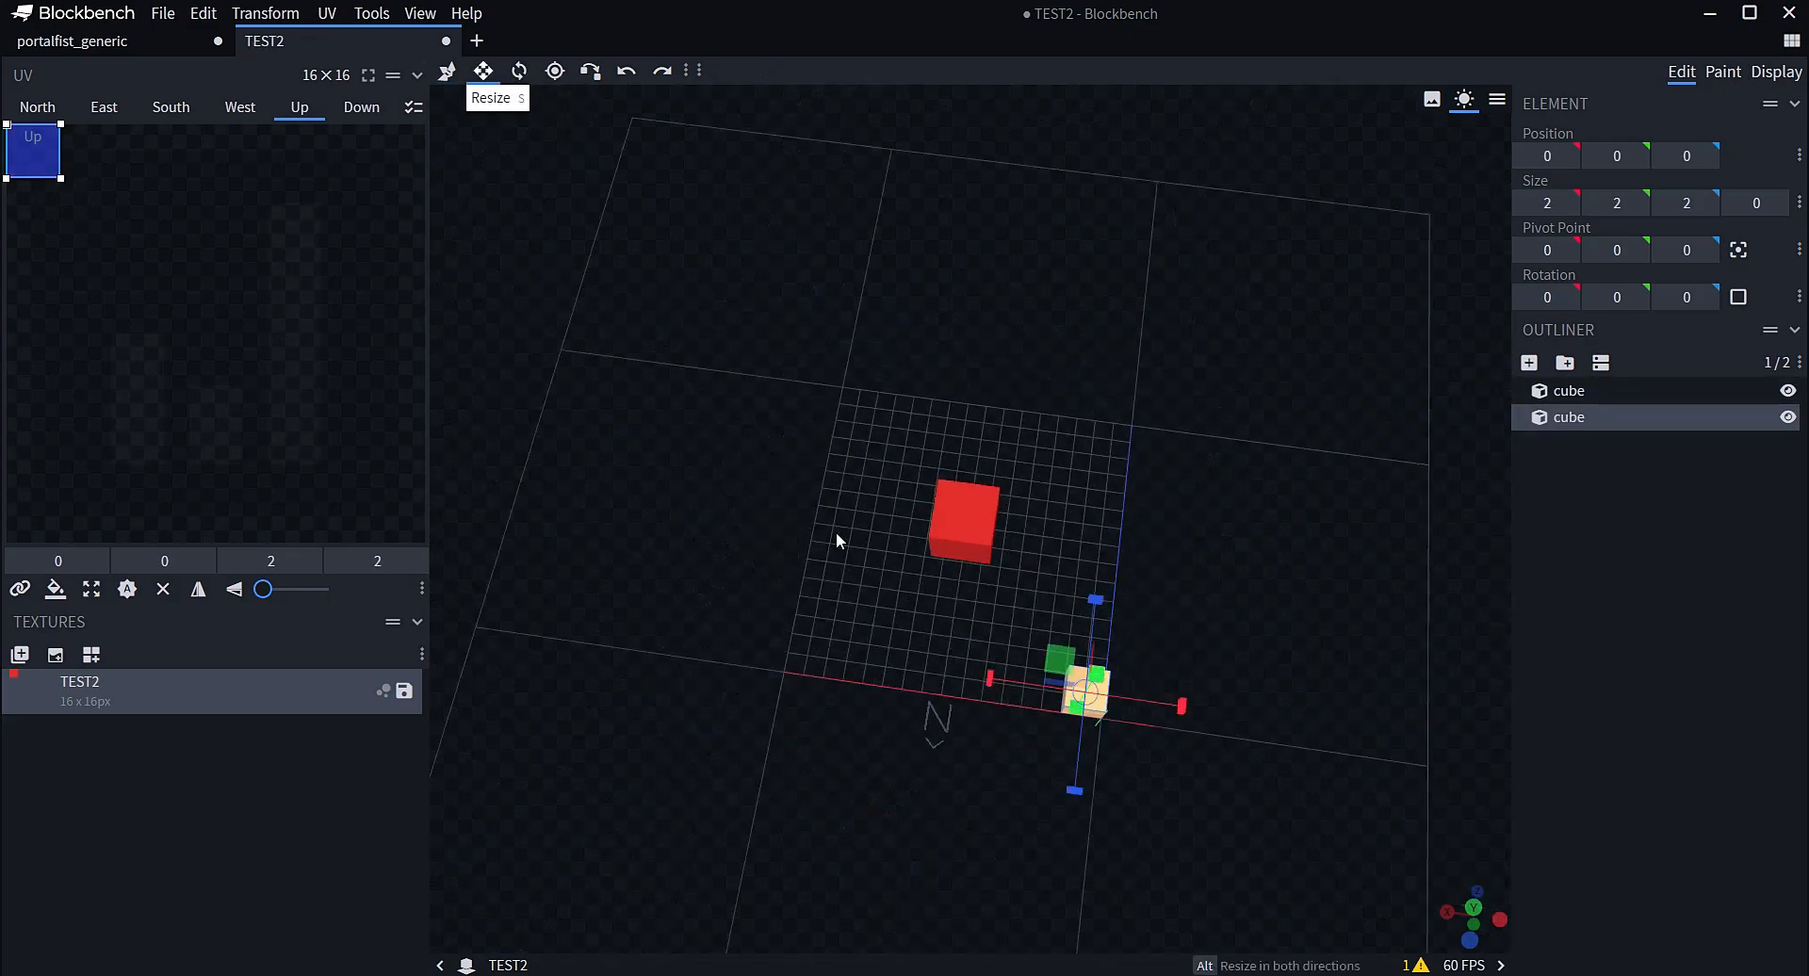
pyautogui.moveTo(991, 674); pyautogui.dragTo(831, 658)
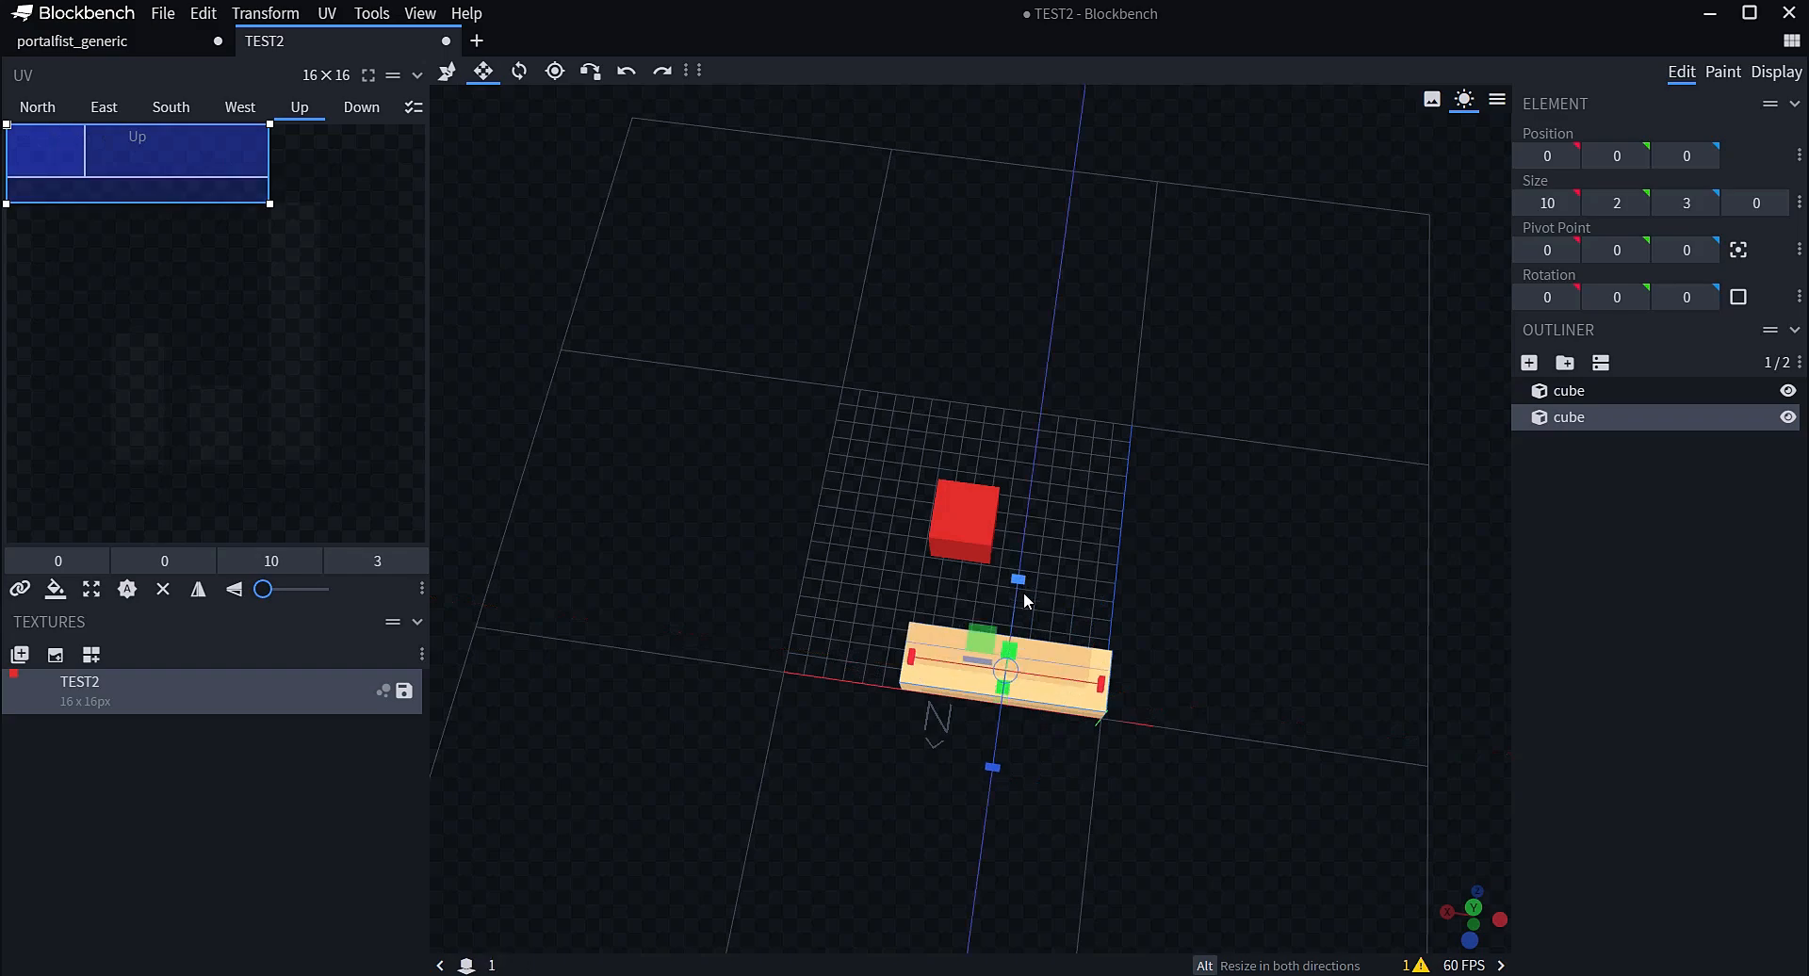
pyautogui.moveTo(1155, 573); pyautogui.dragTo(1100, 622)
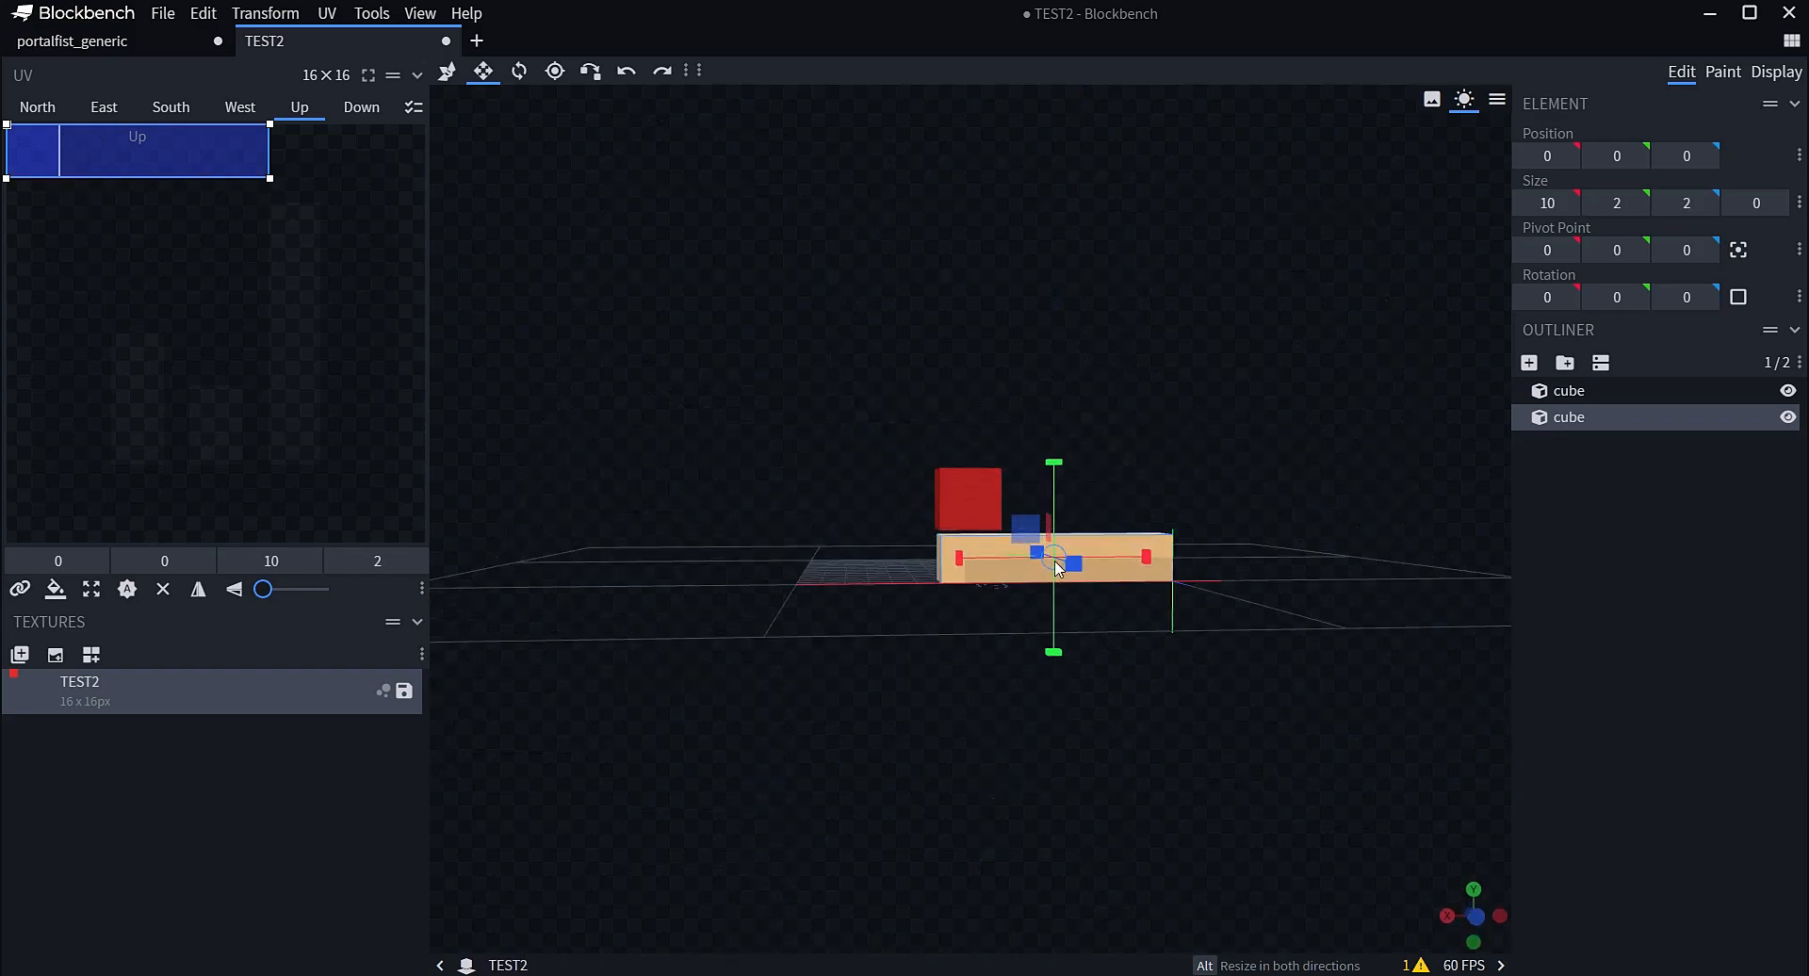
# Delete the stretched second cube
pyautogui.press('Delete')
pyautogui.scroll(2, 993, 569)
pyautogui.scroll(1, 993, 576)
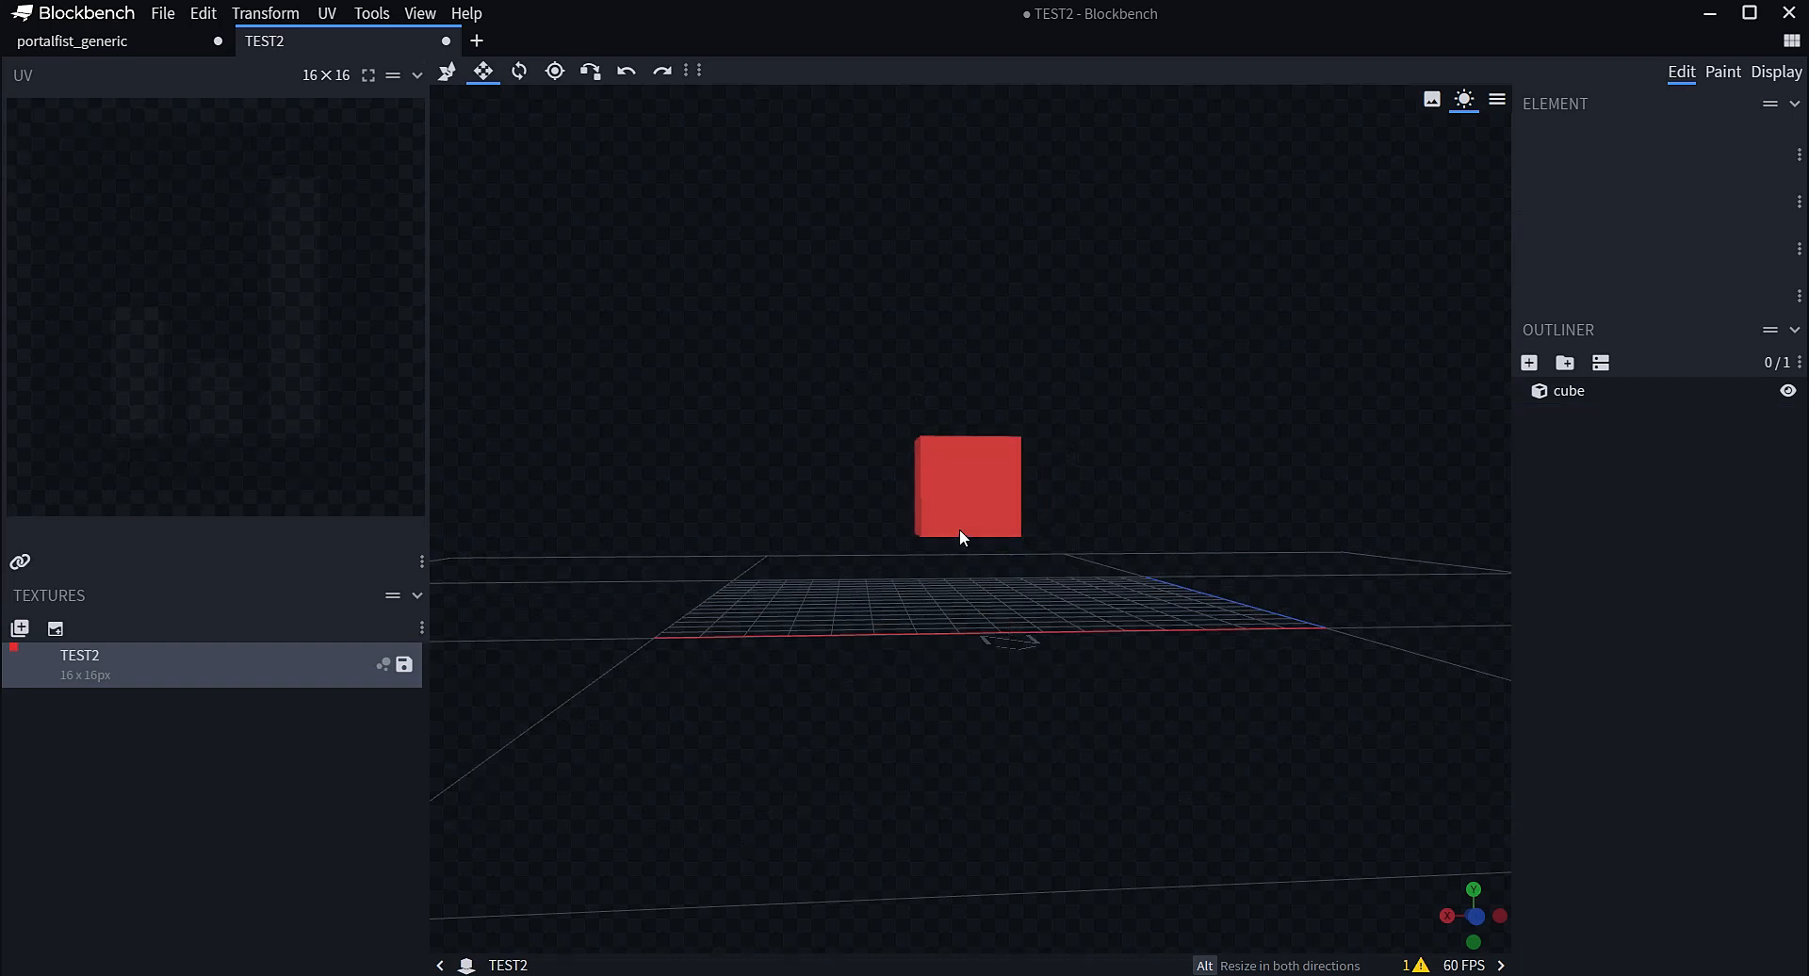
# Examine the red cube's north face and its UV area from several angles, deselecting and reselecting the cube
pyautogui.click(974, 479)
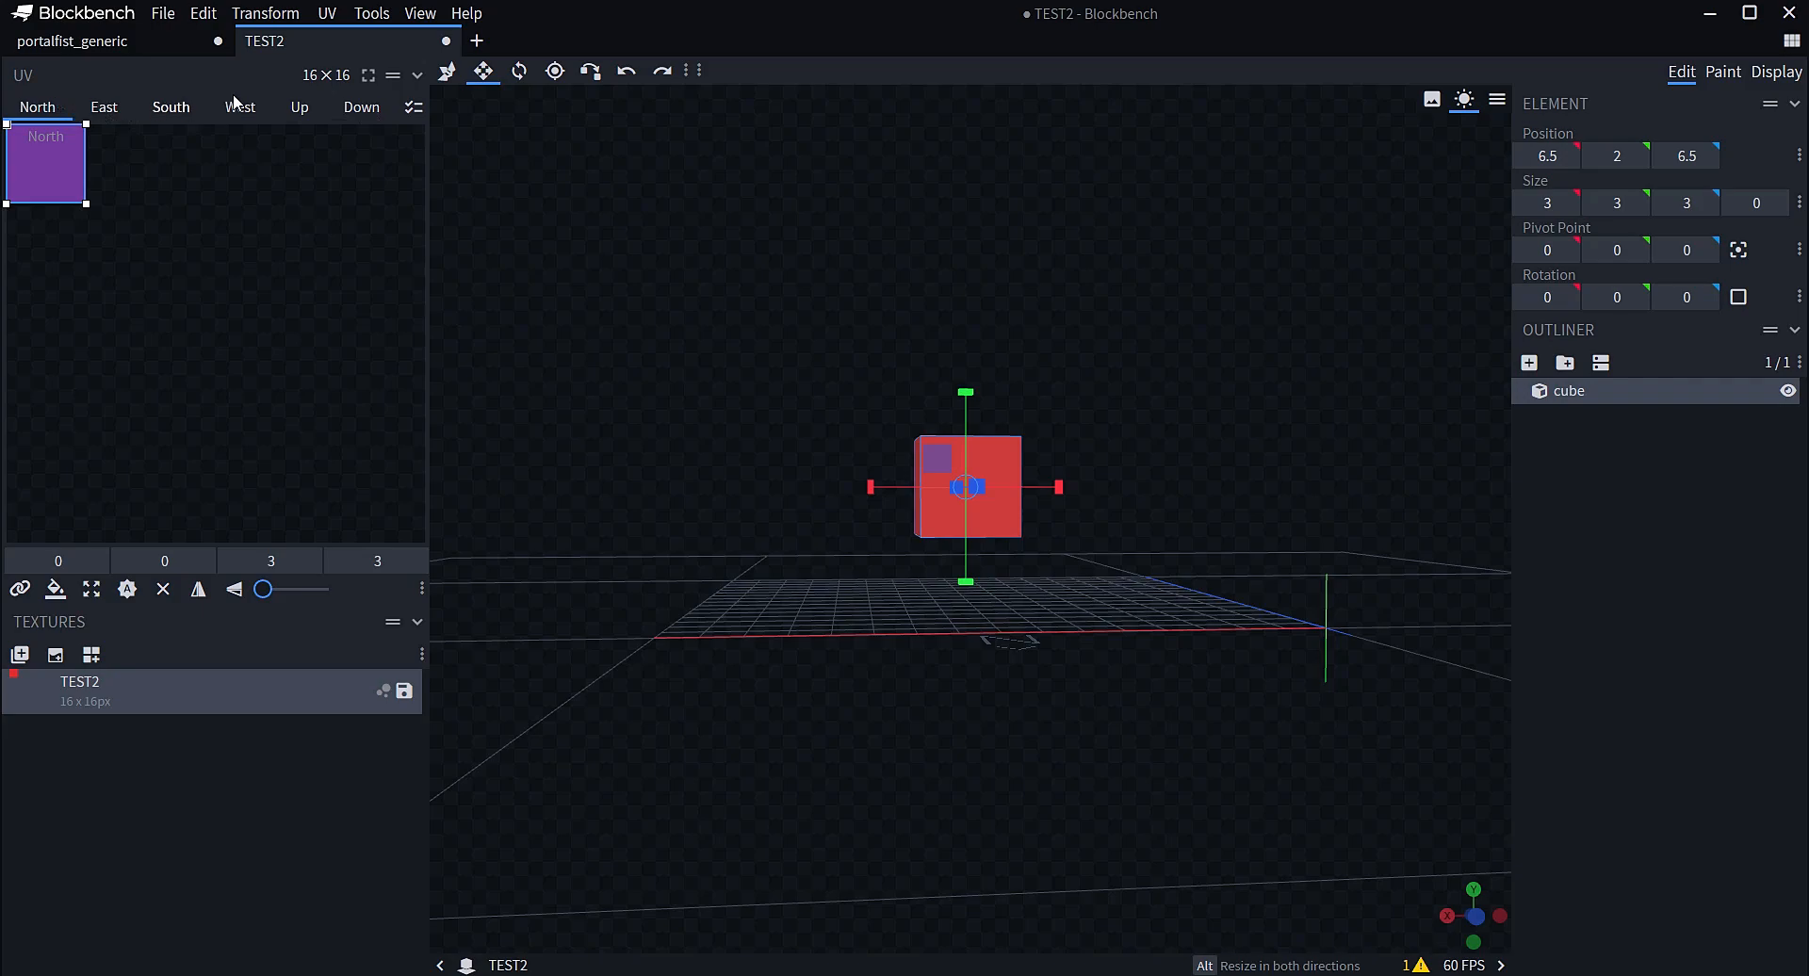
pyautogui.moveTo(678, 414); pyautogui.dragTo(823, 488)
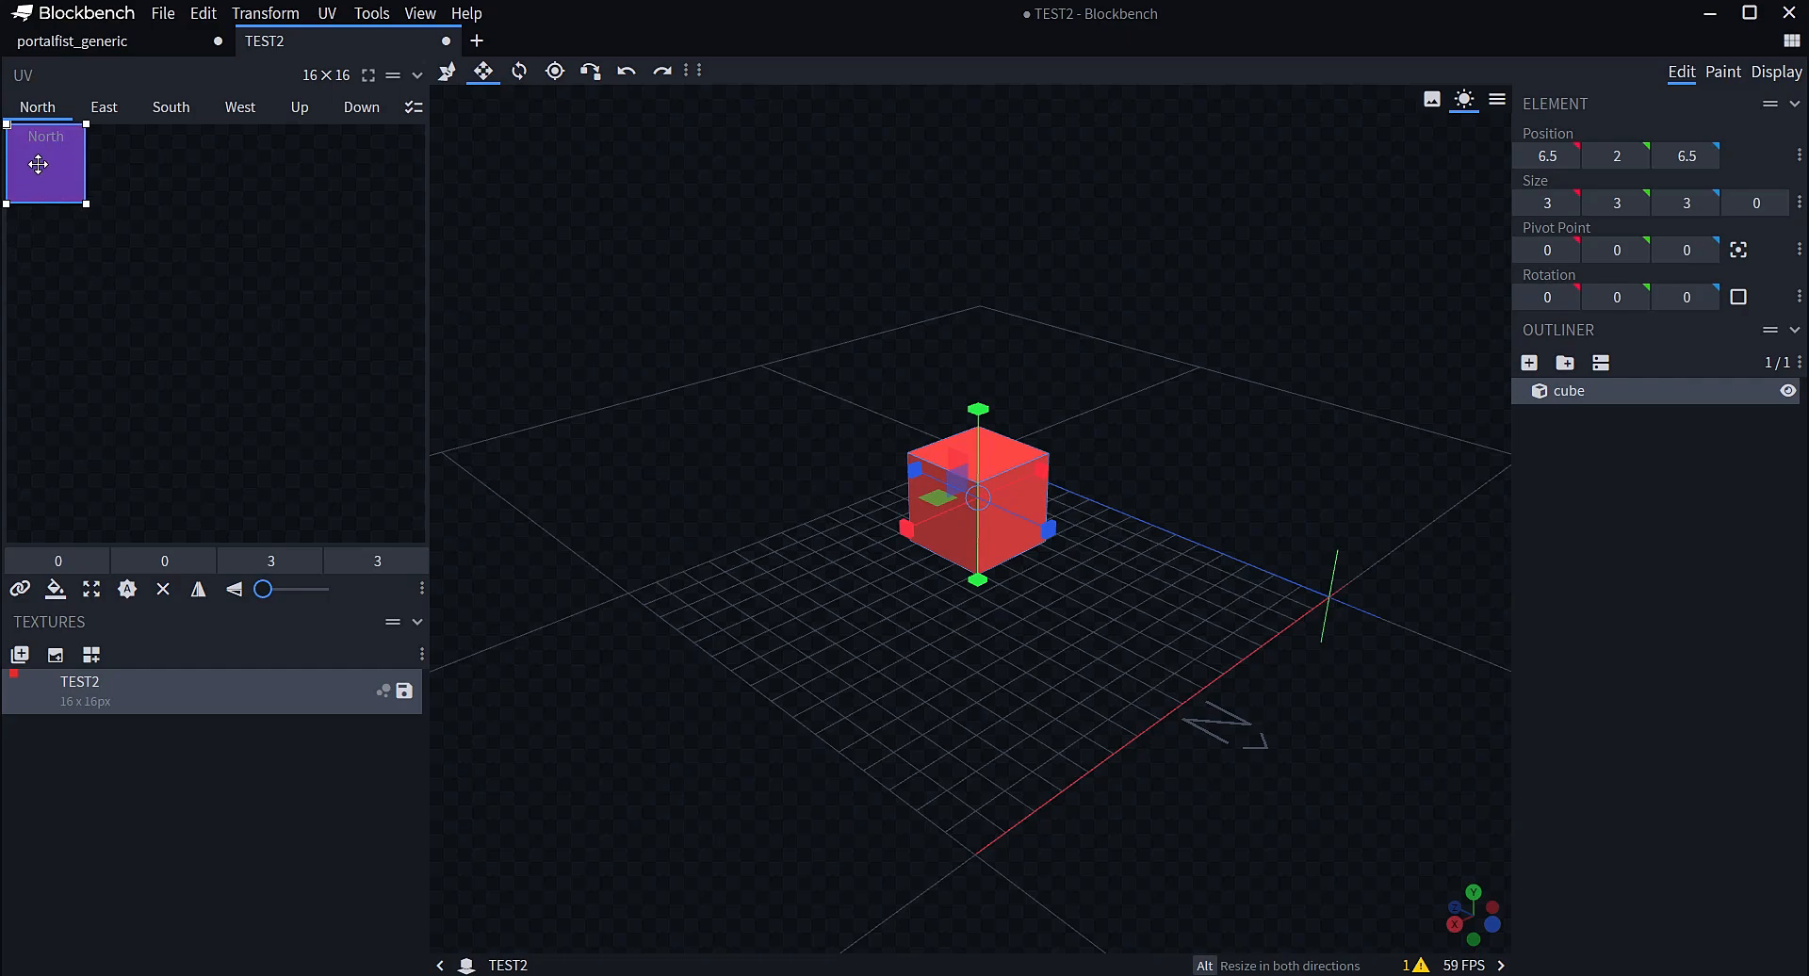
pyautogui.moveTo(553, 330); pyautogui.dragTo(585, 396)
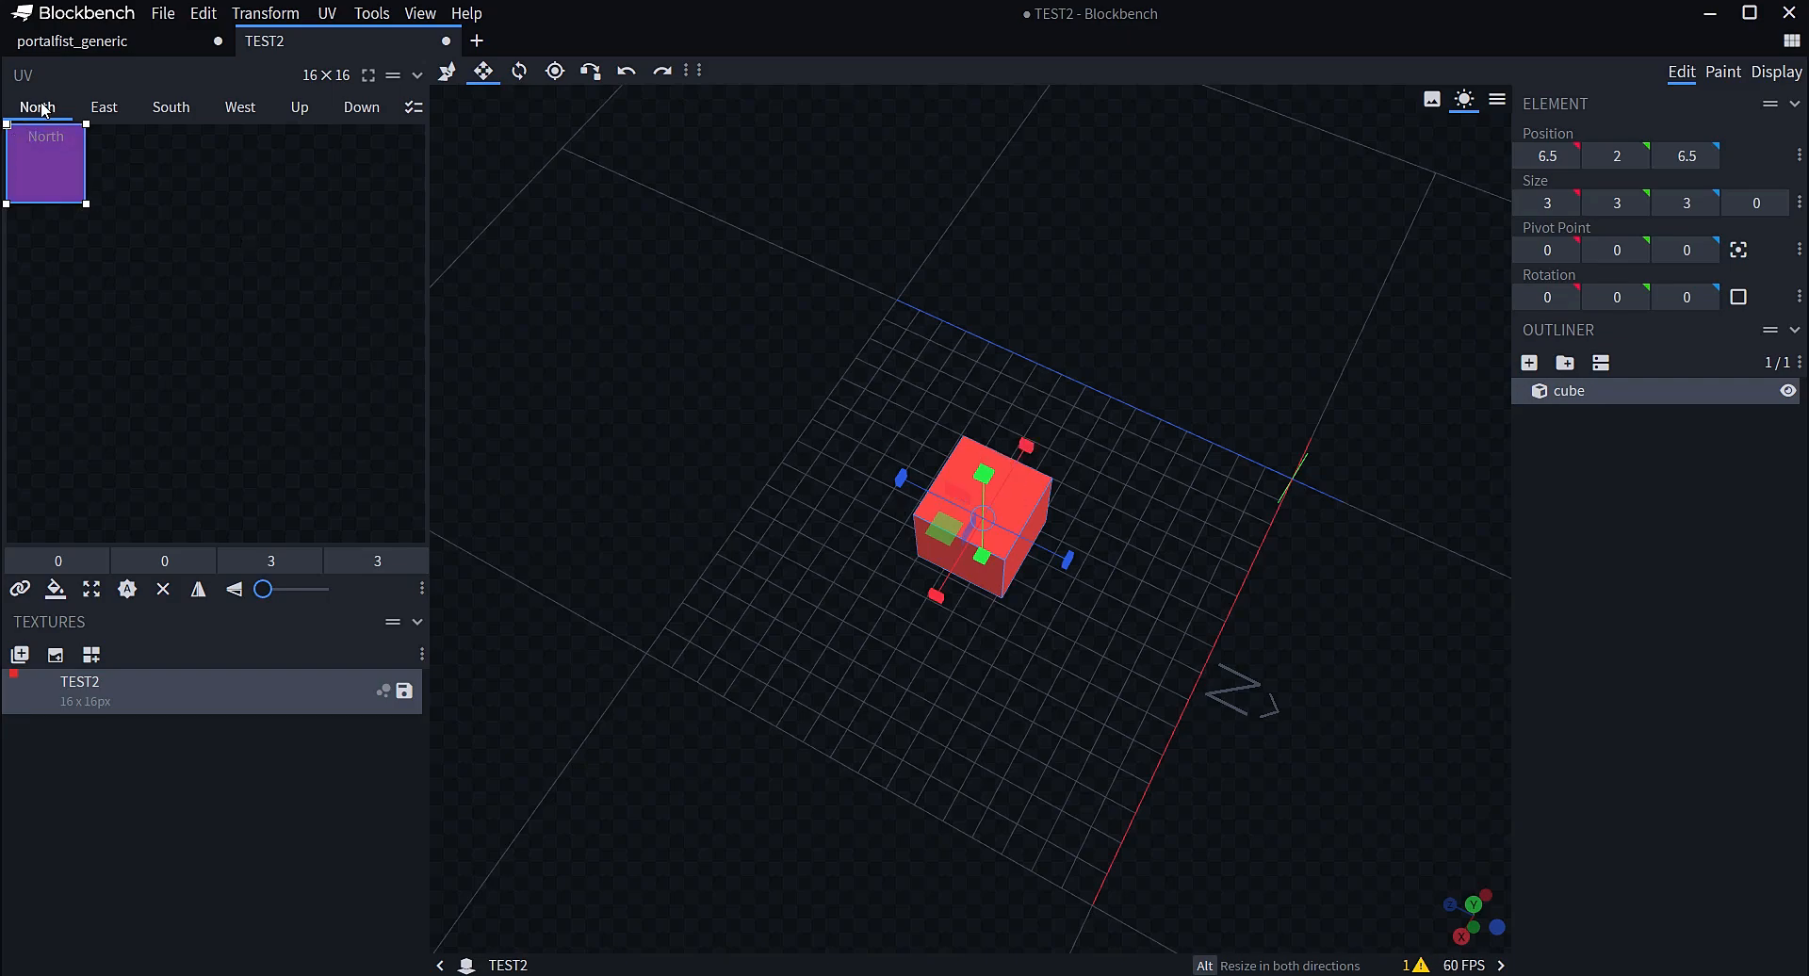
pyautogui.moveTo(663, 450); pyautogui.dragTo(578, 403)
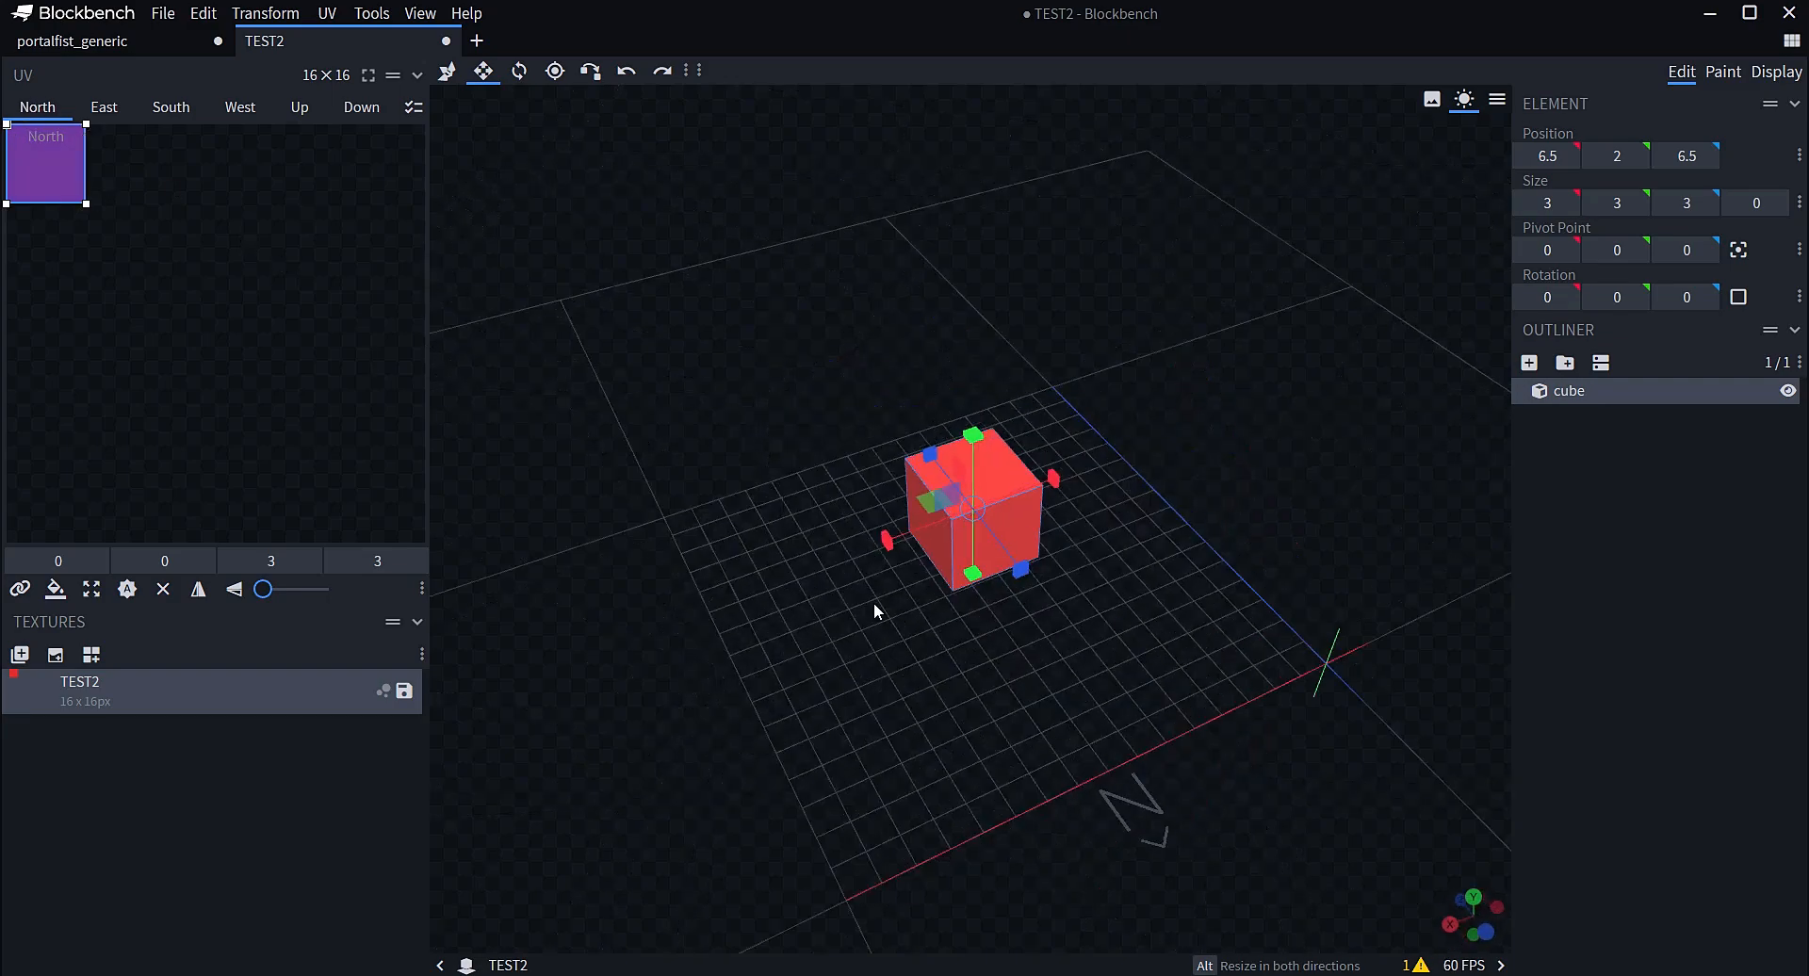
pyautogui.moveTo(1138, 857); pyautogui.dragTo(997, 677)
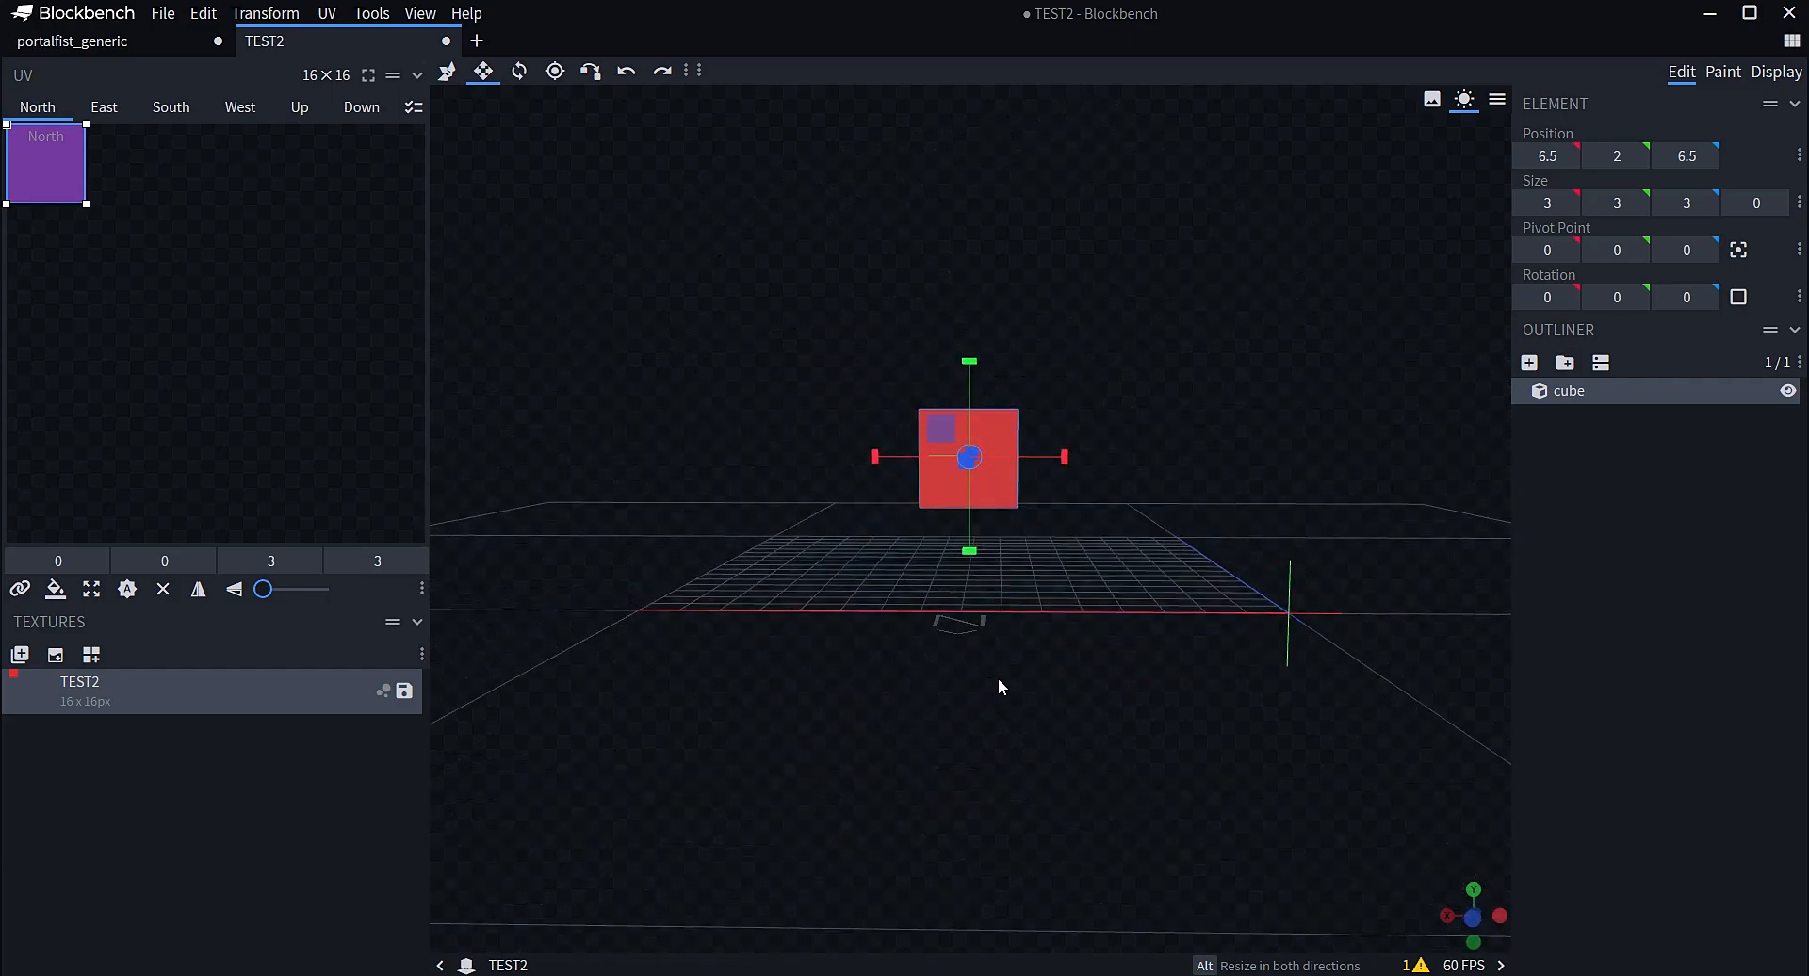
pyautogui.click(1745, 645)
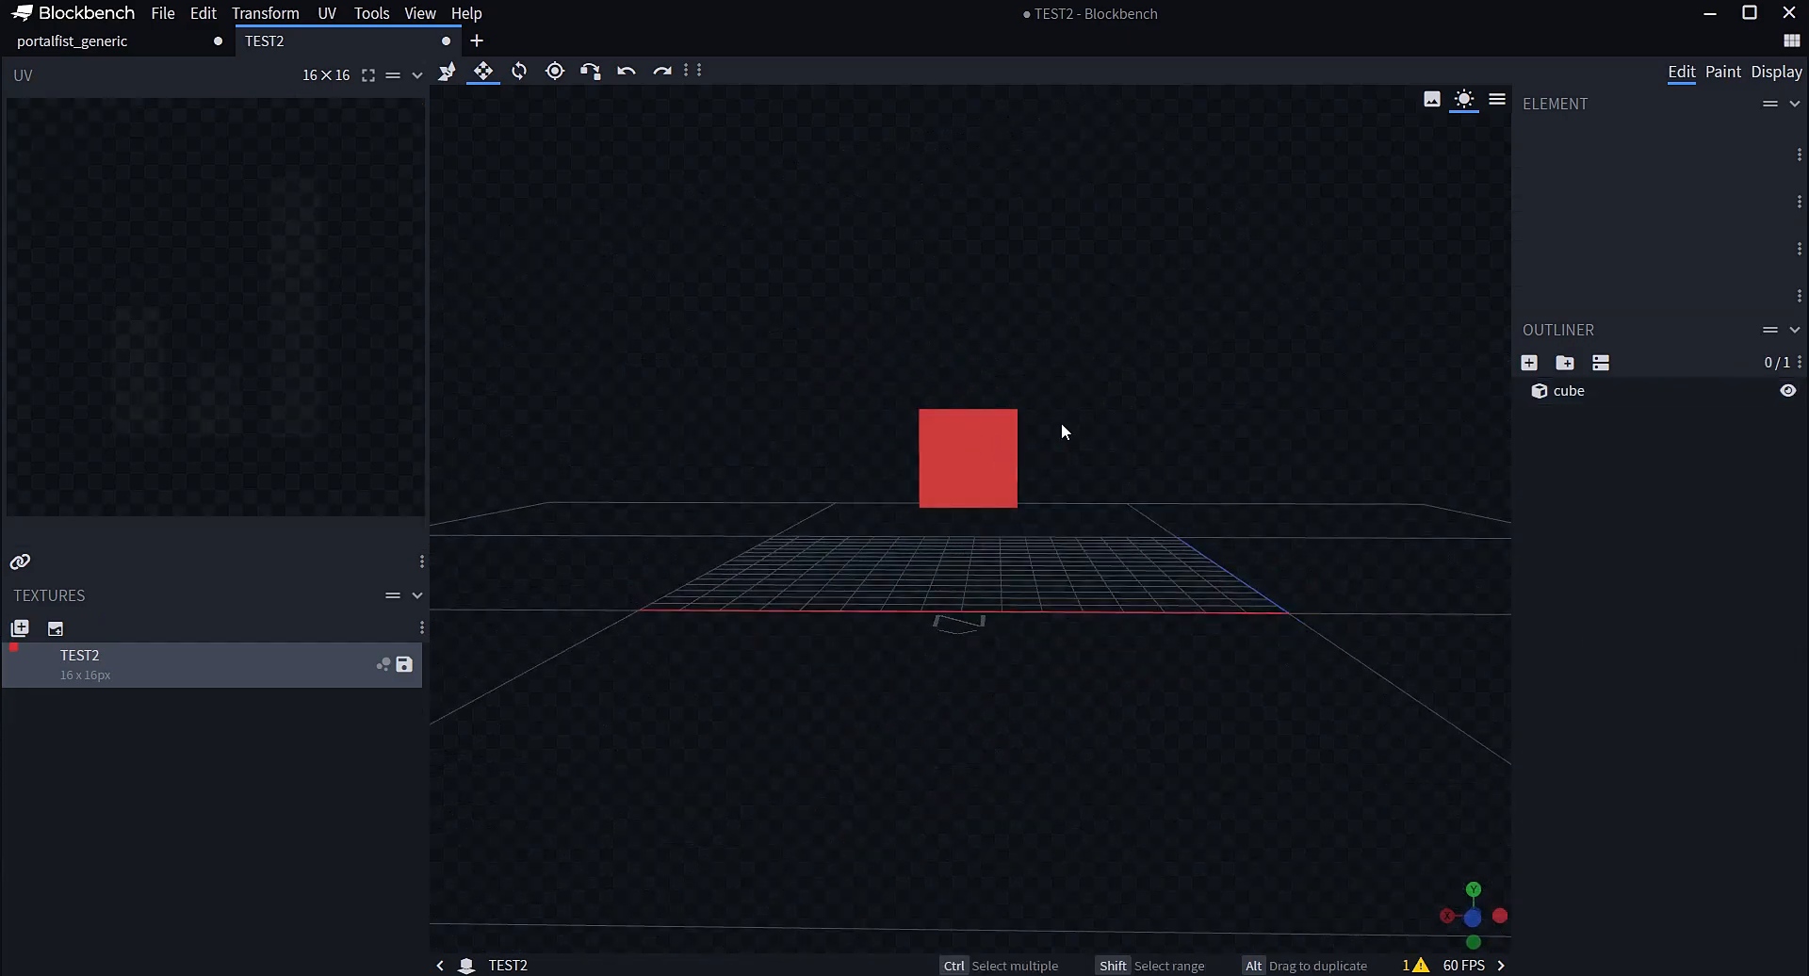
pyautogui.click(938, 466)
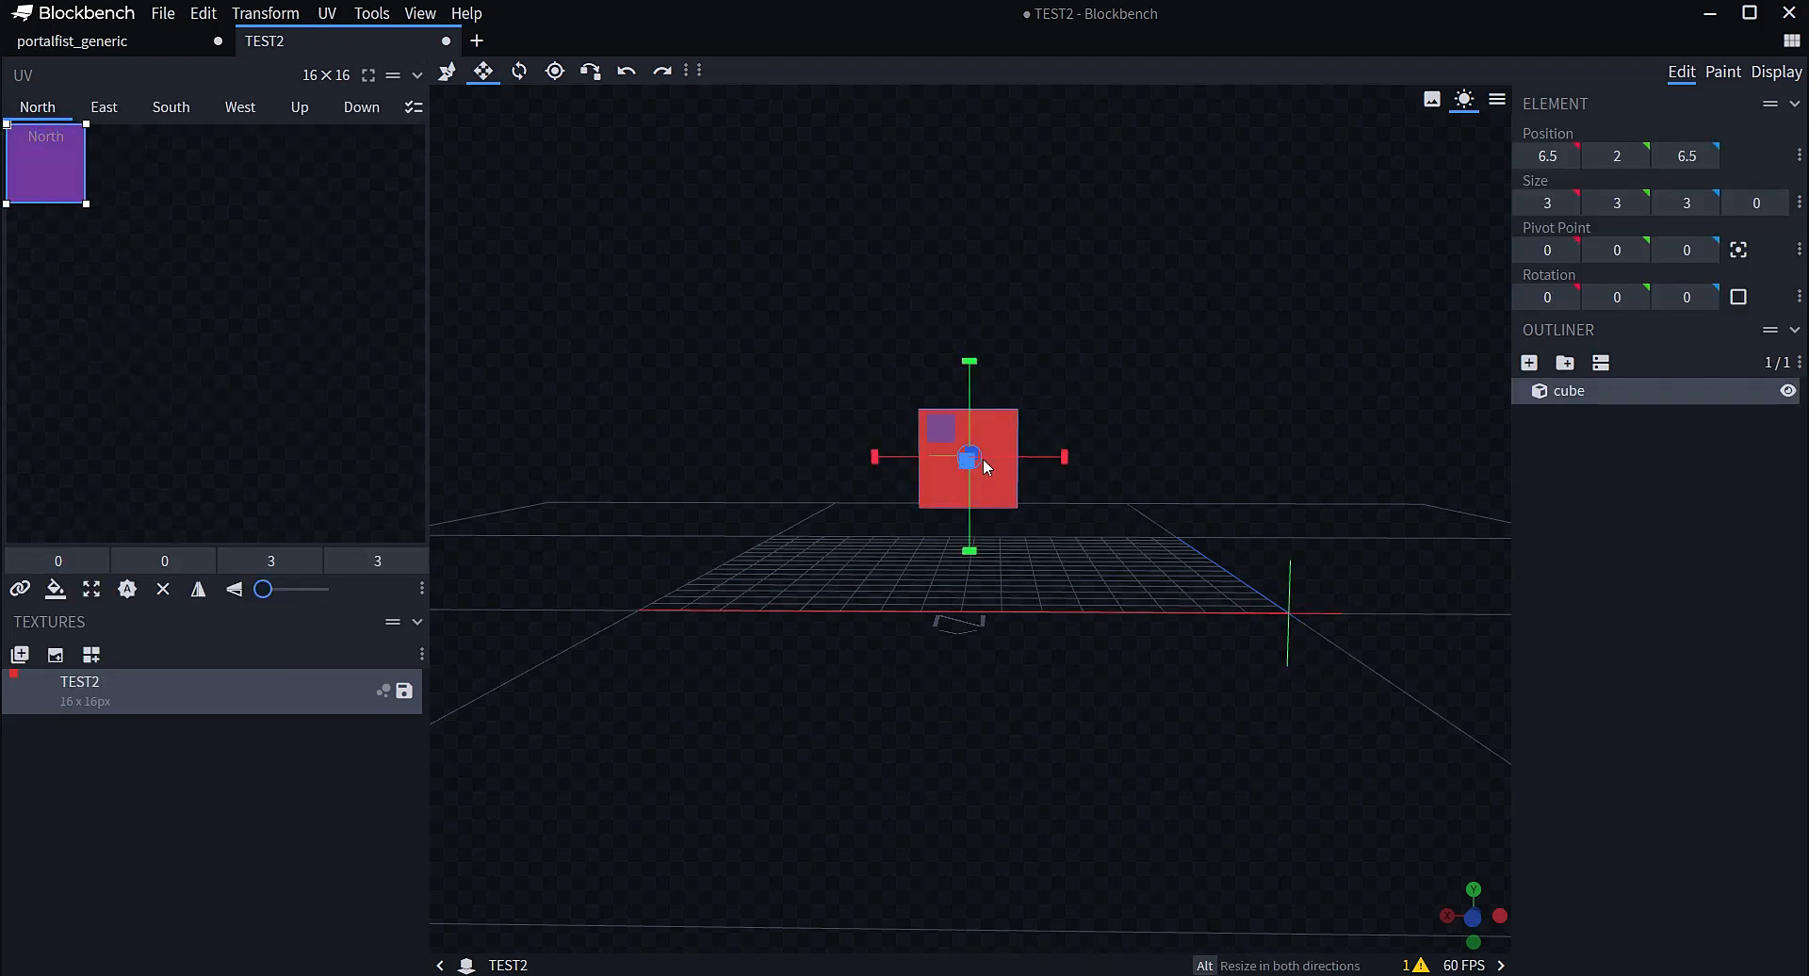
pyautogui.click(1754, 601)
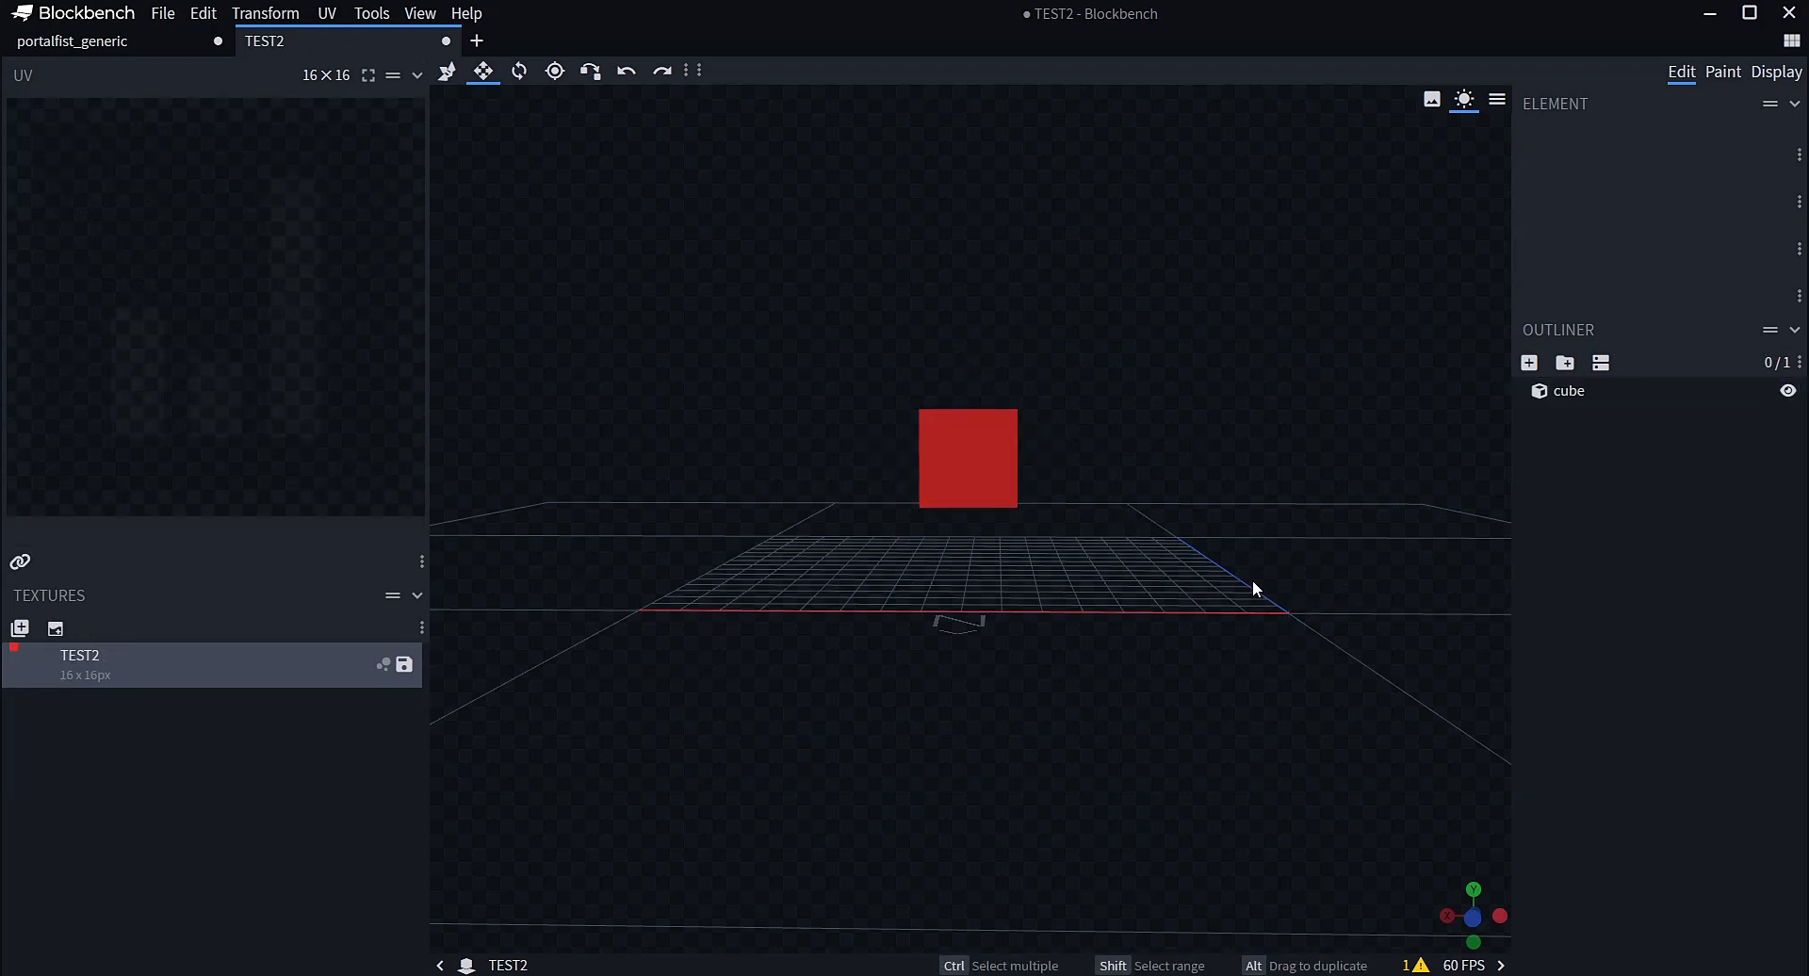
pyautogui.click(968, 435)
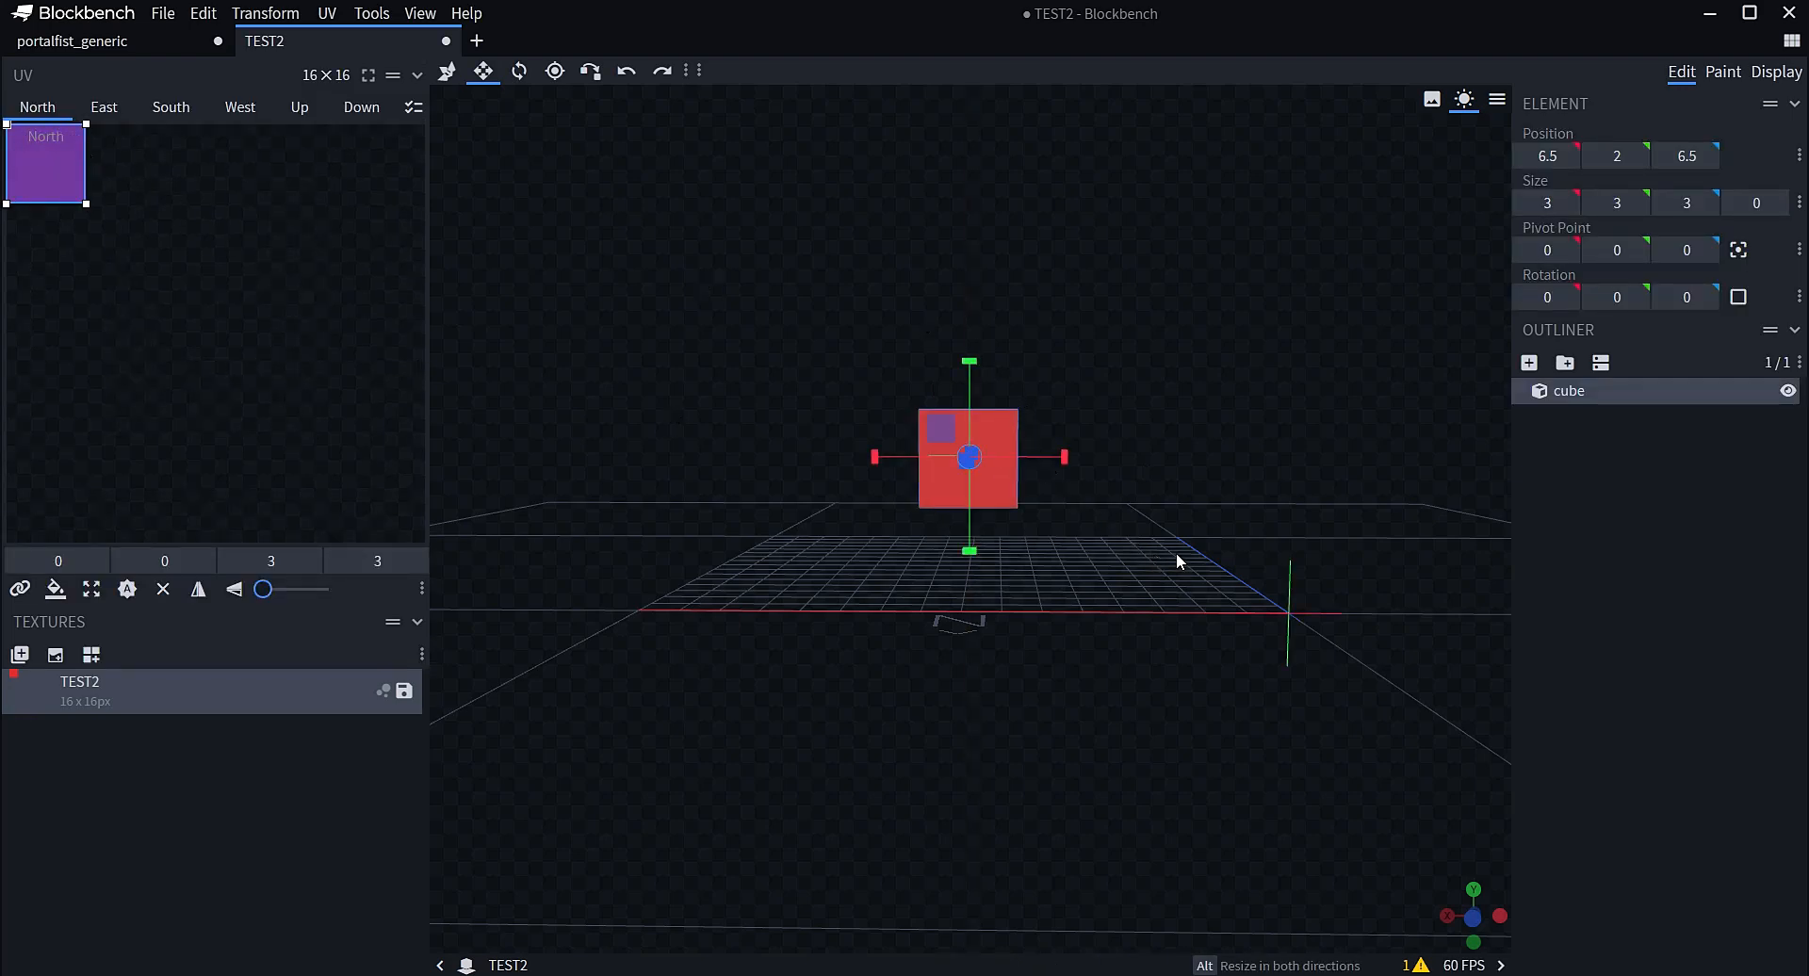
# Examine the cube's East and South faces and their UV areas from several angles
pyautogui.click(103, 107)
pyautogui.moveTo(471, 339); pyautogui.dragTo(234, 125)
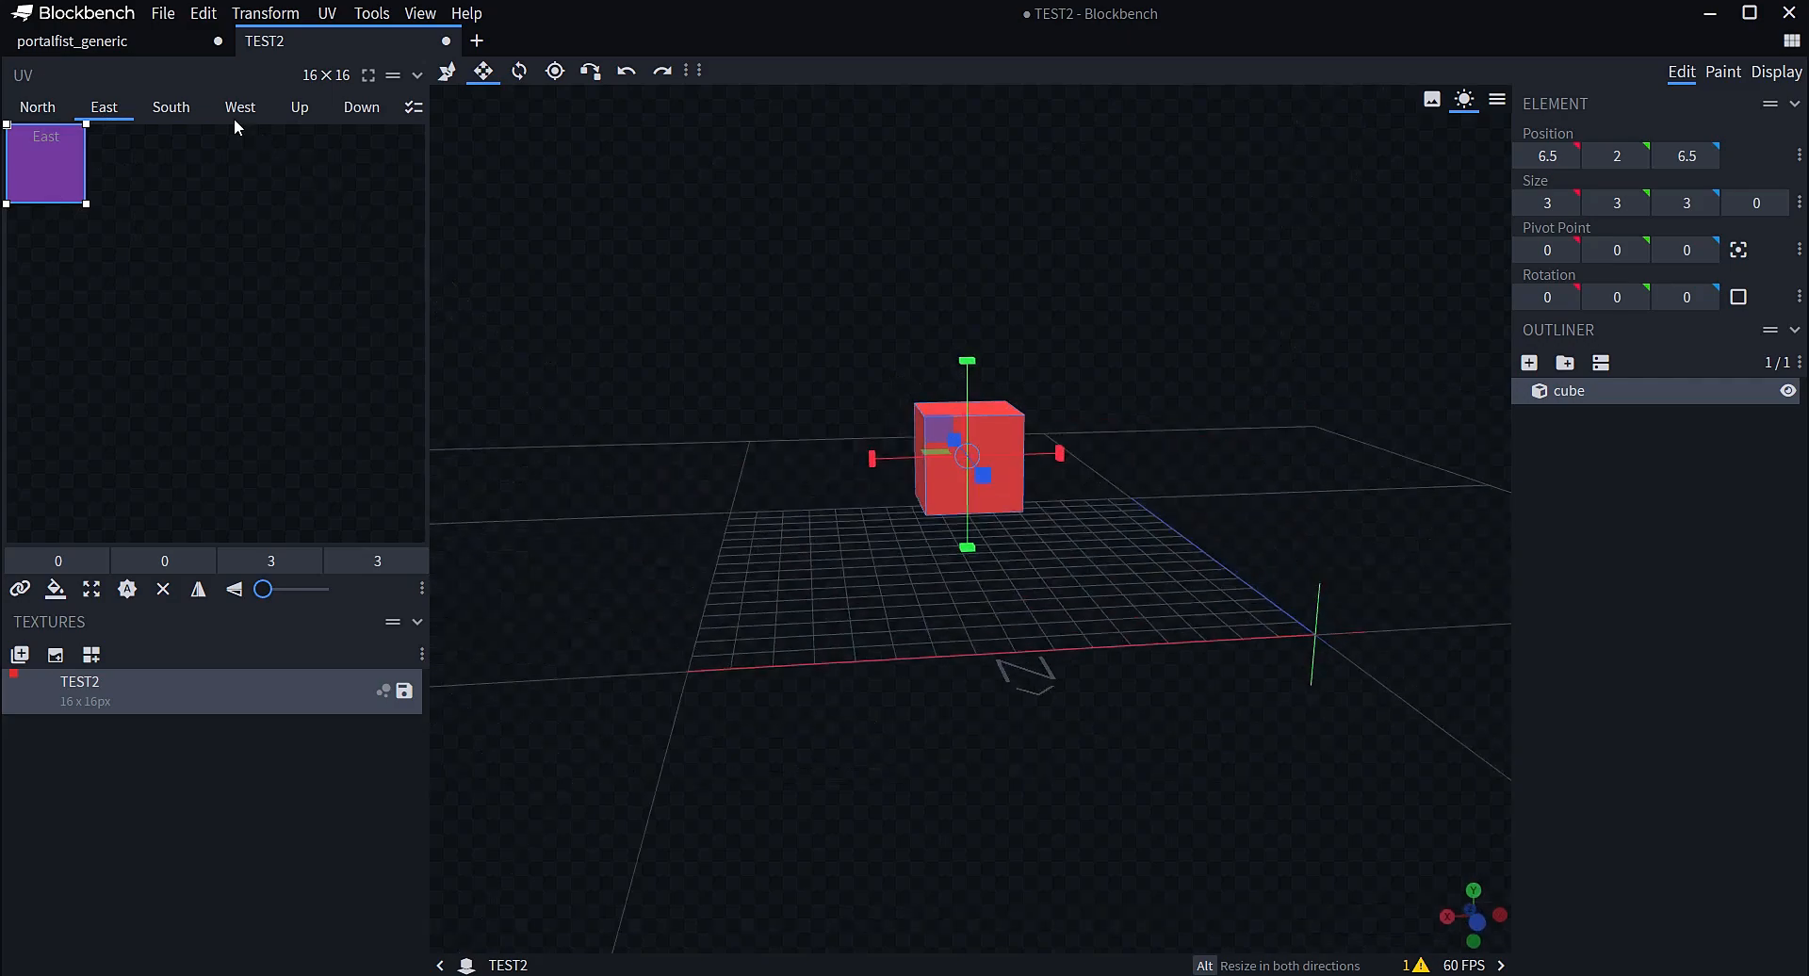
pyautogui.click(162, 108)
pyautogui.moveTo(618, 563); pyautogui.dragTo(1067, 552)
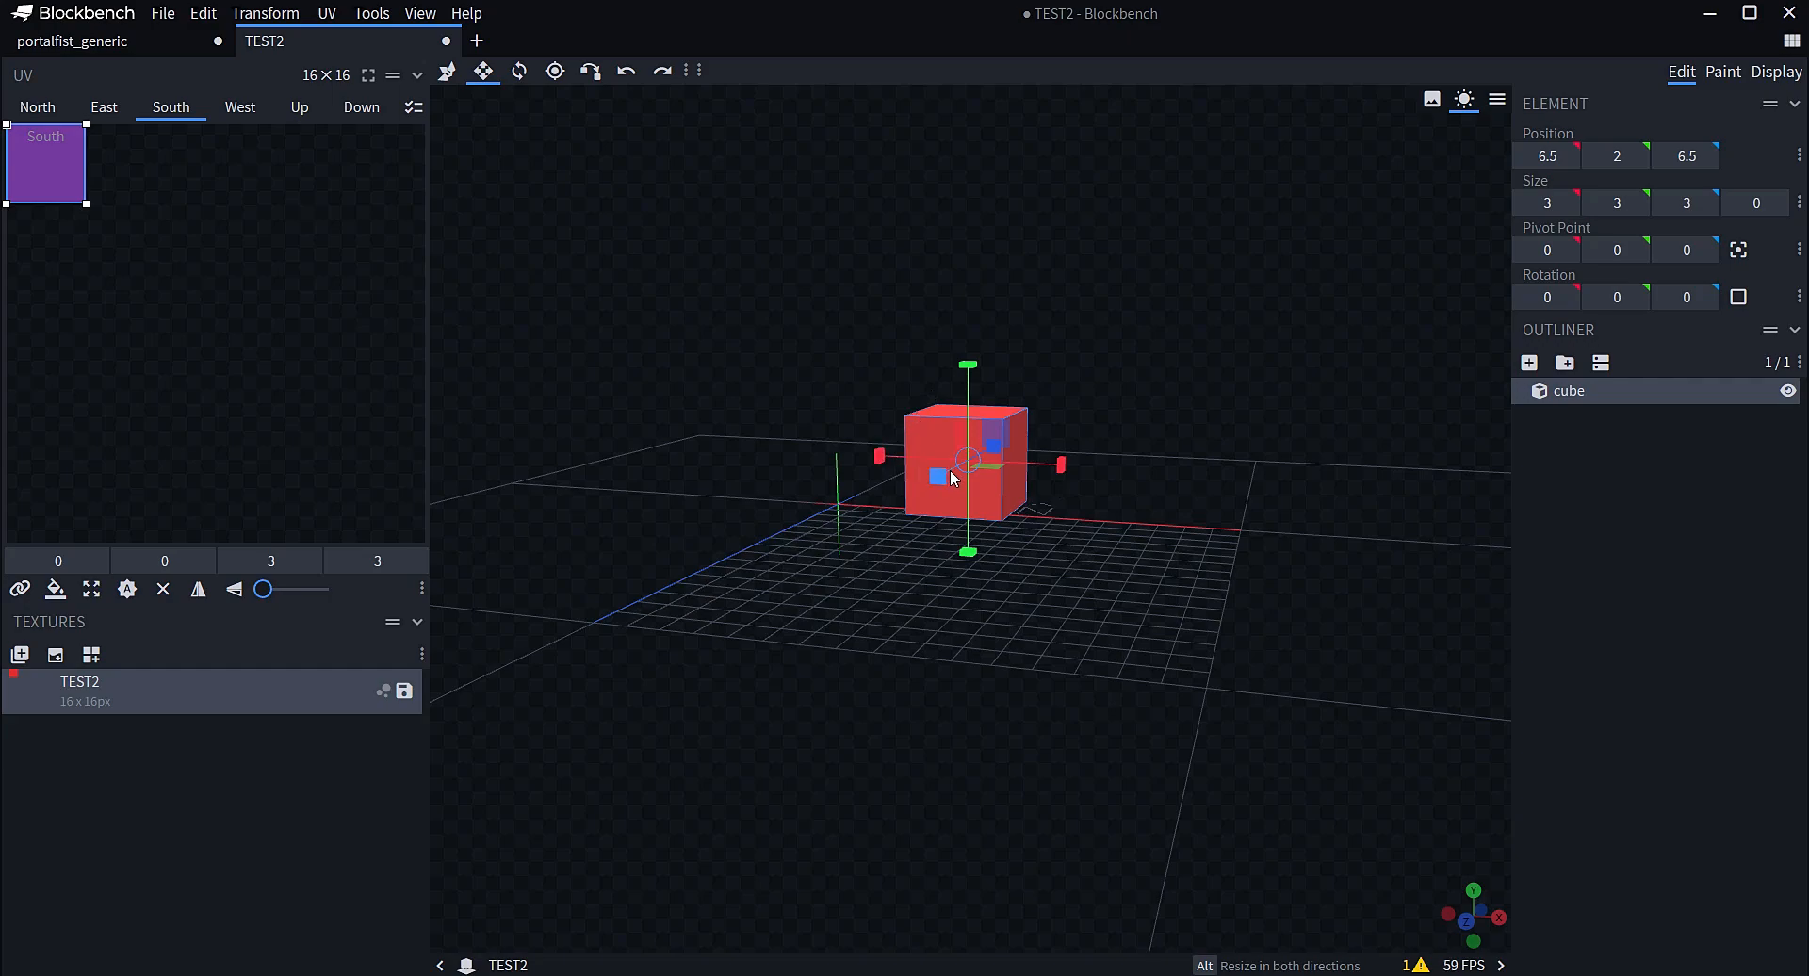
pyautogui.moveTo(1335, 443); pyautogui.dragTo(480, 270)
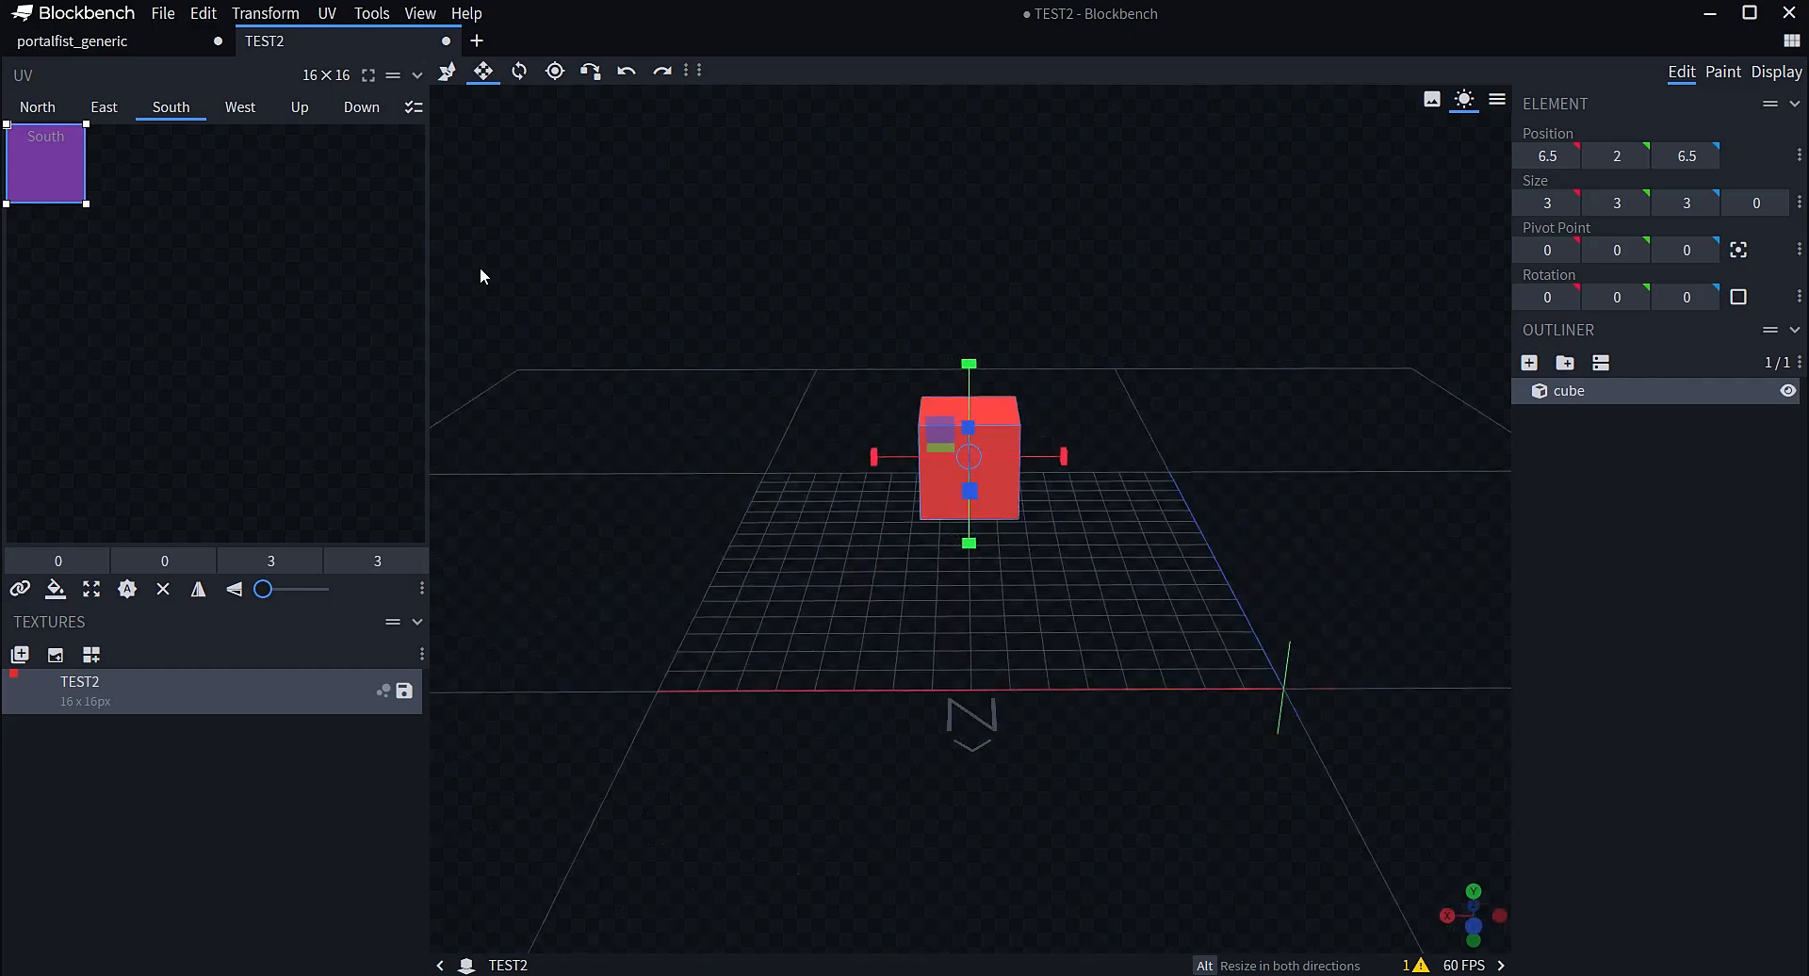
# Move the North face's UV area to 1, 1 on the texture, then try another shift and undo it
pyautogui.click(38, 107)
pyautogui.moveTo(41, 156); pyautogui.dragTo(68, 183)
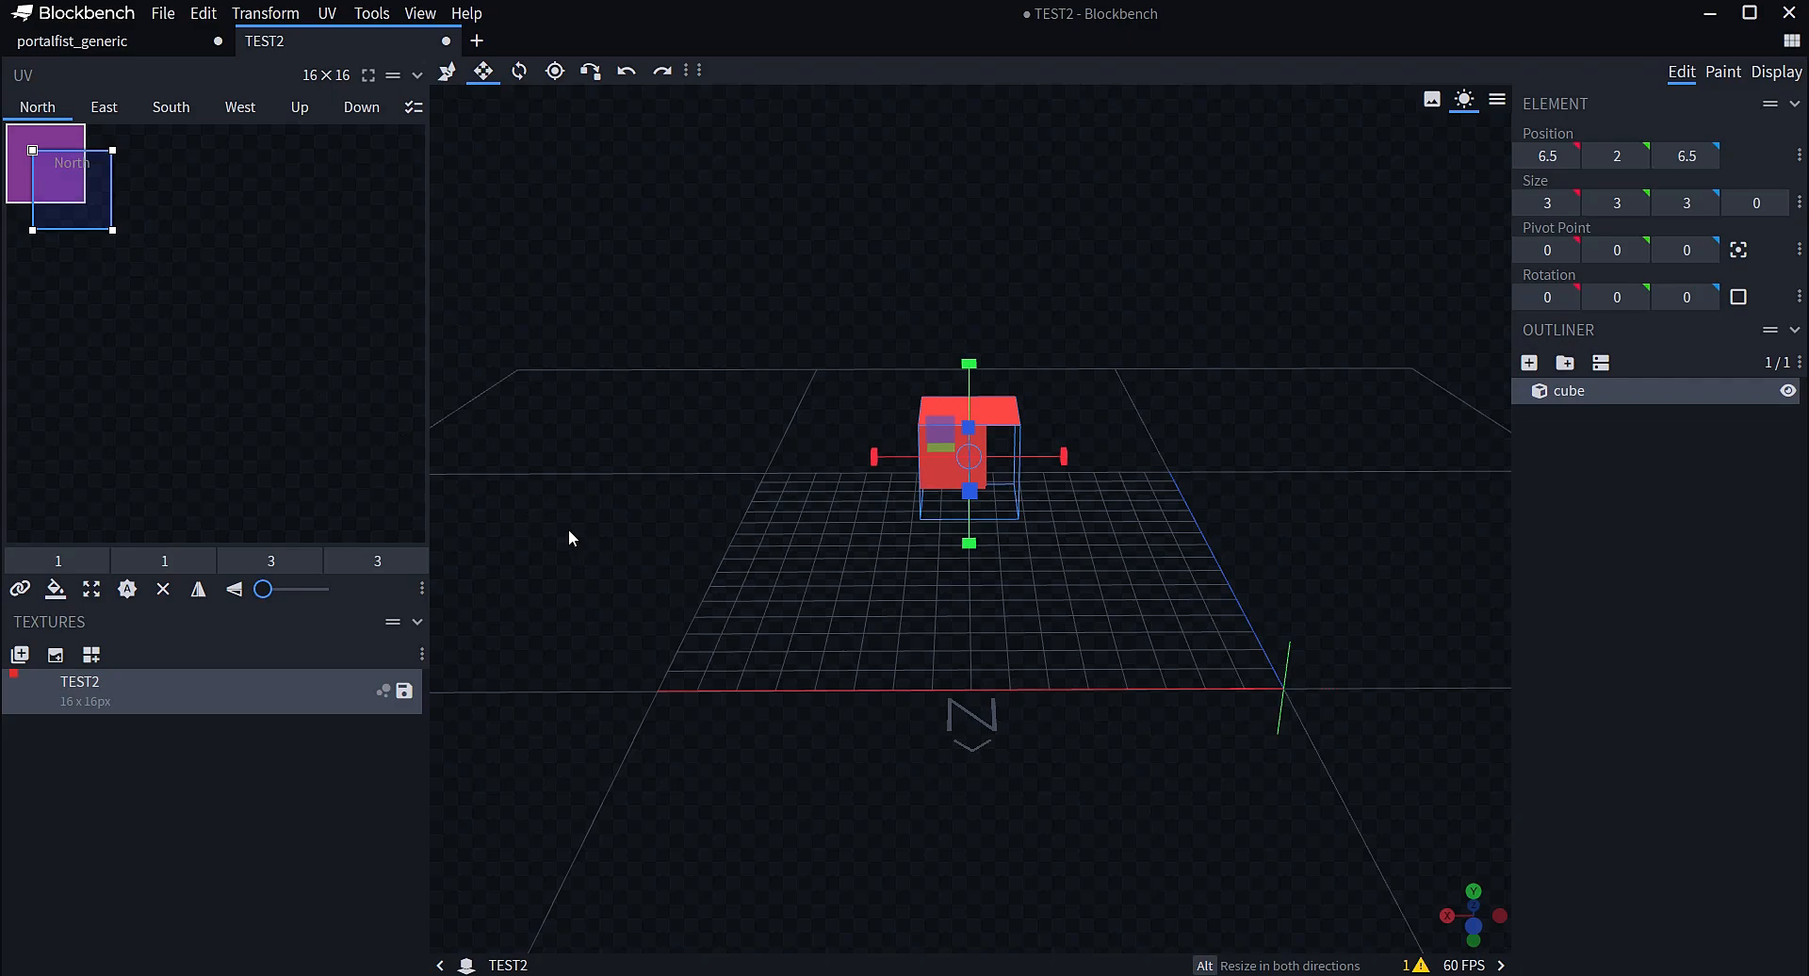
pyautogui.moveTo(568, 528); pyautogui.dragTo(630, 481)
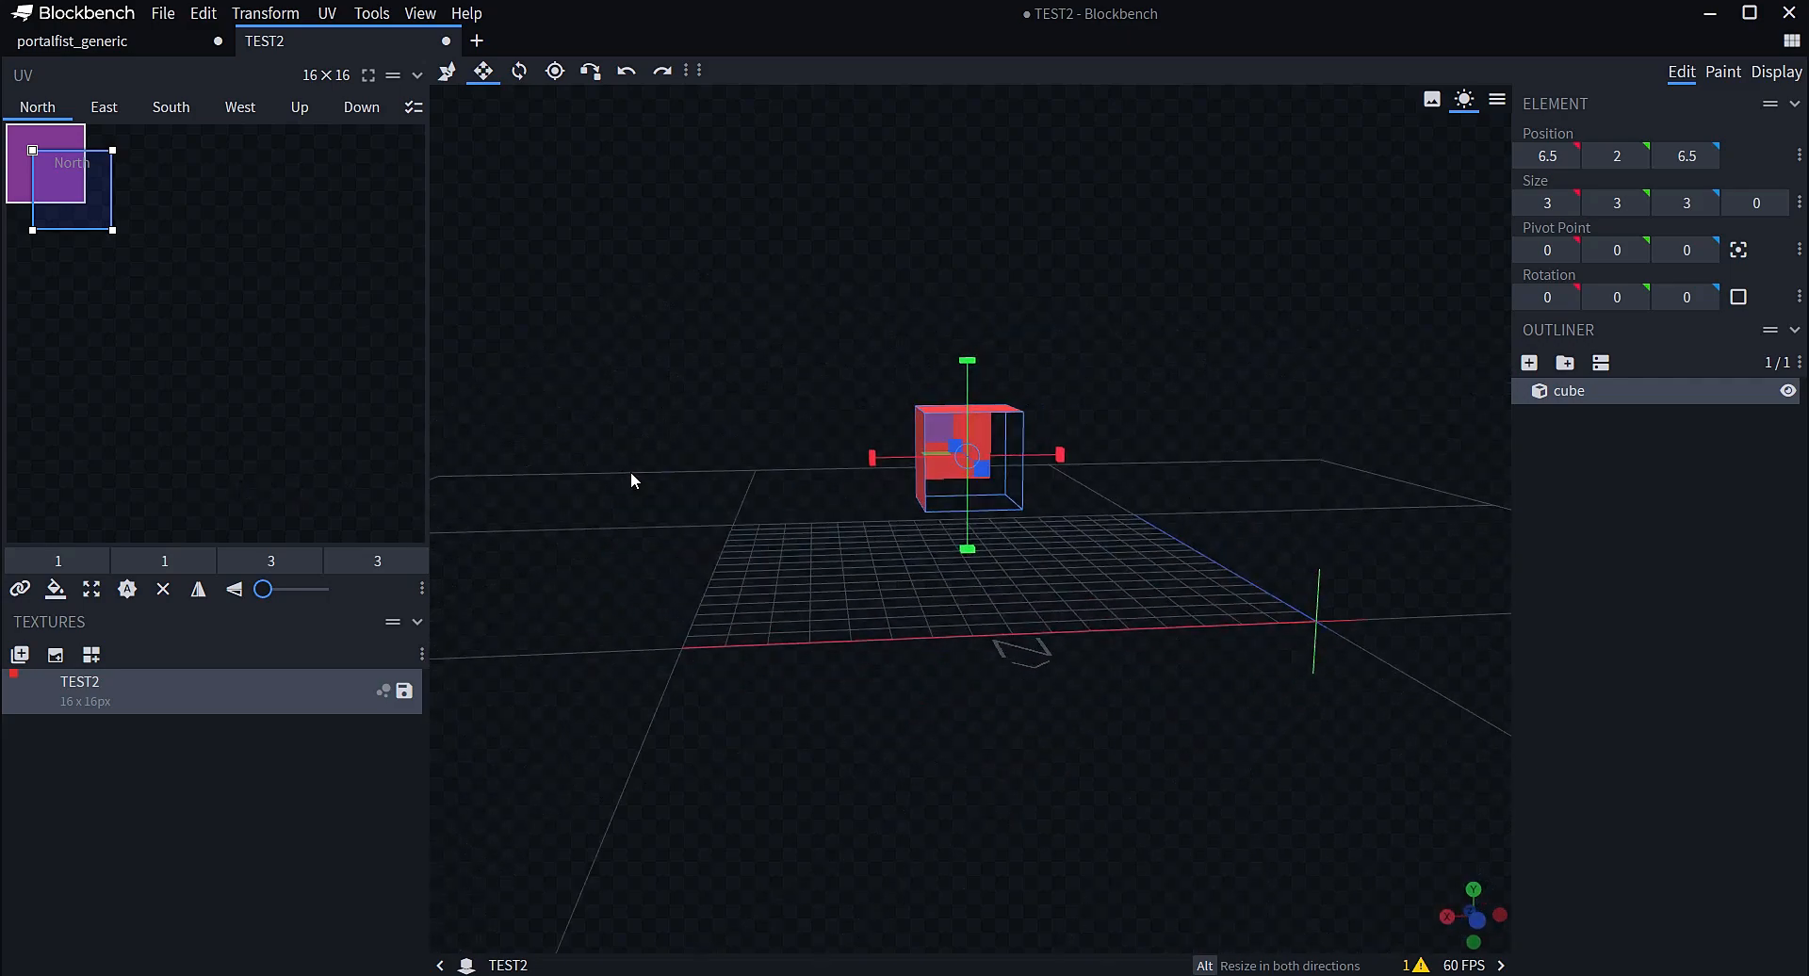
pyautogui.click(39, 136)
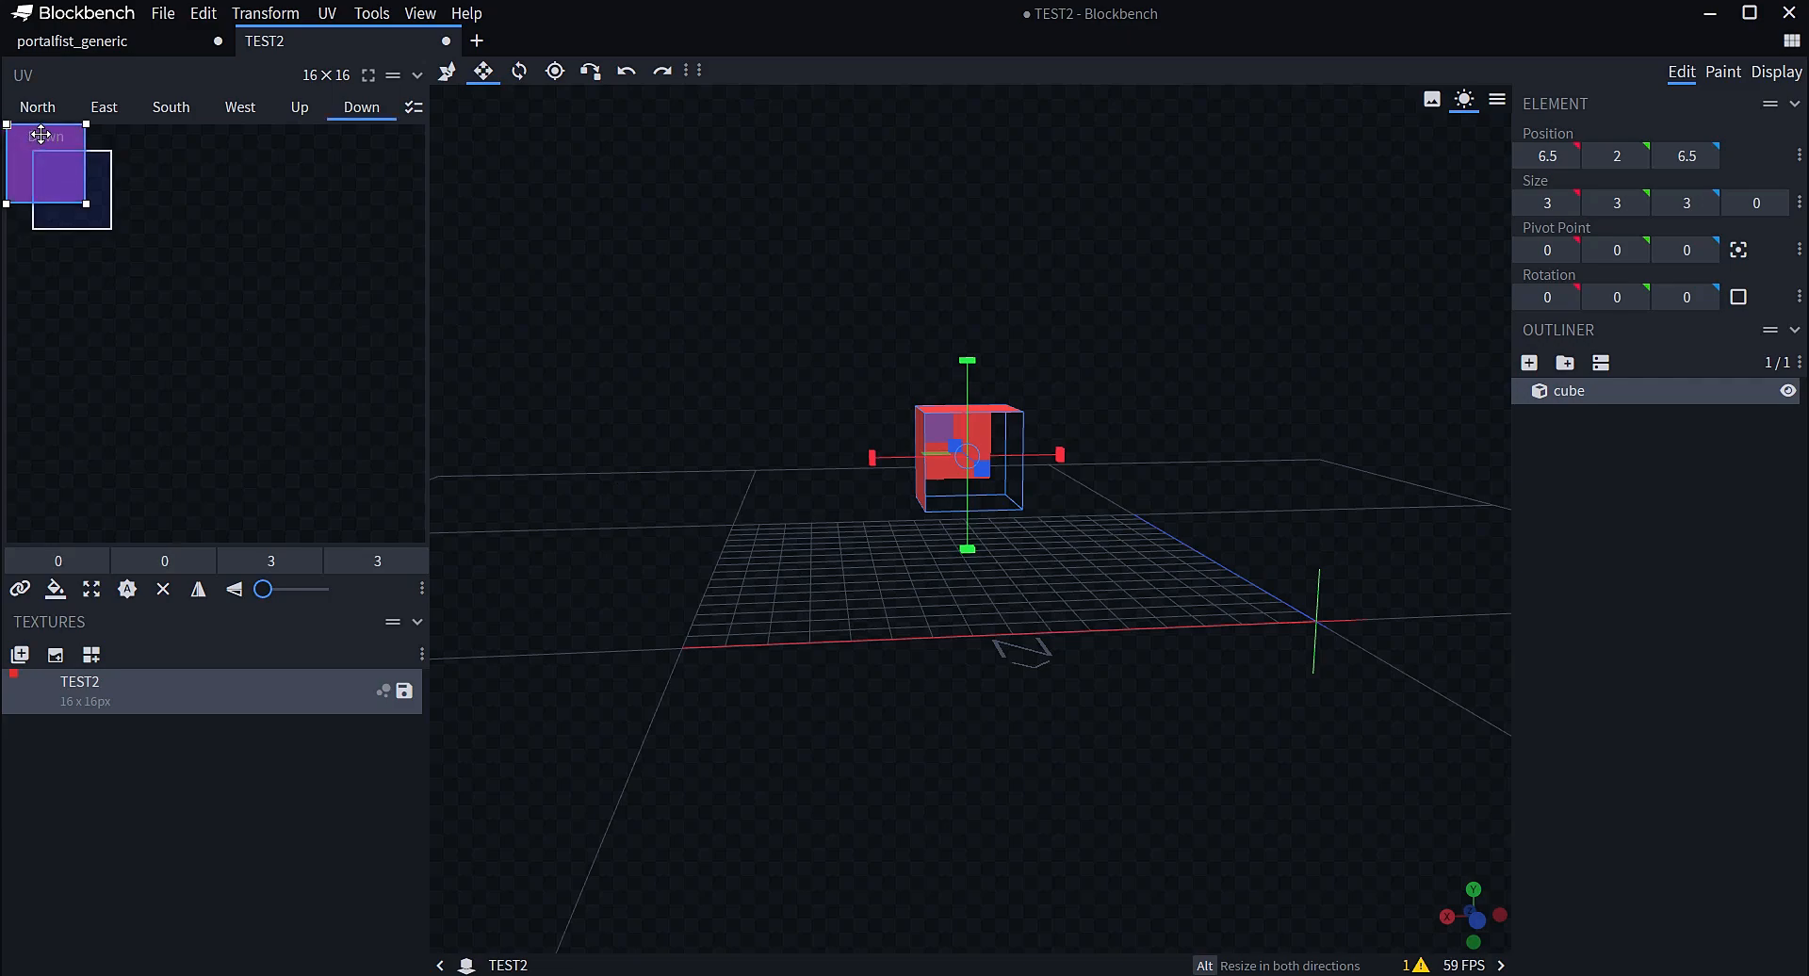
pyautogui.click(71, 209)
pyautogui.moveTo(73, 210); pyautogui.dragTo(48, 187)
pyautogui.hotkey('ctrl', 'z')
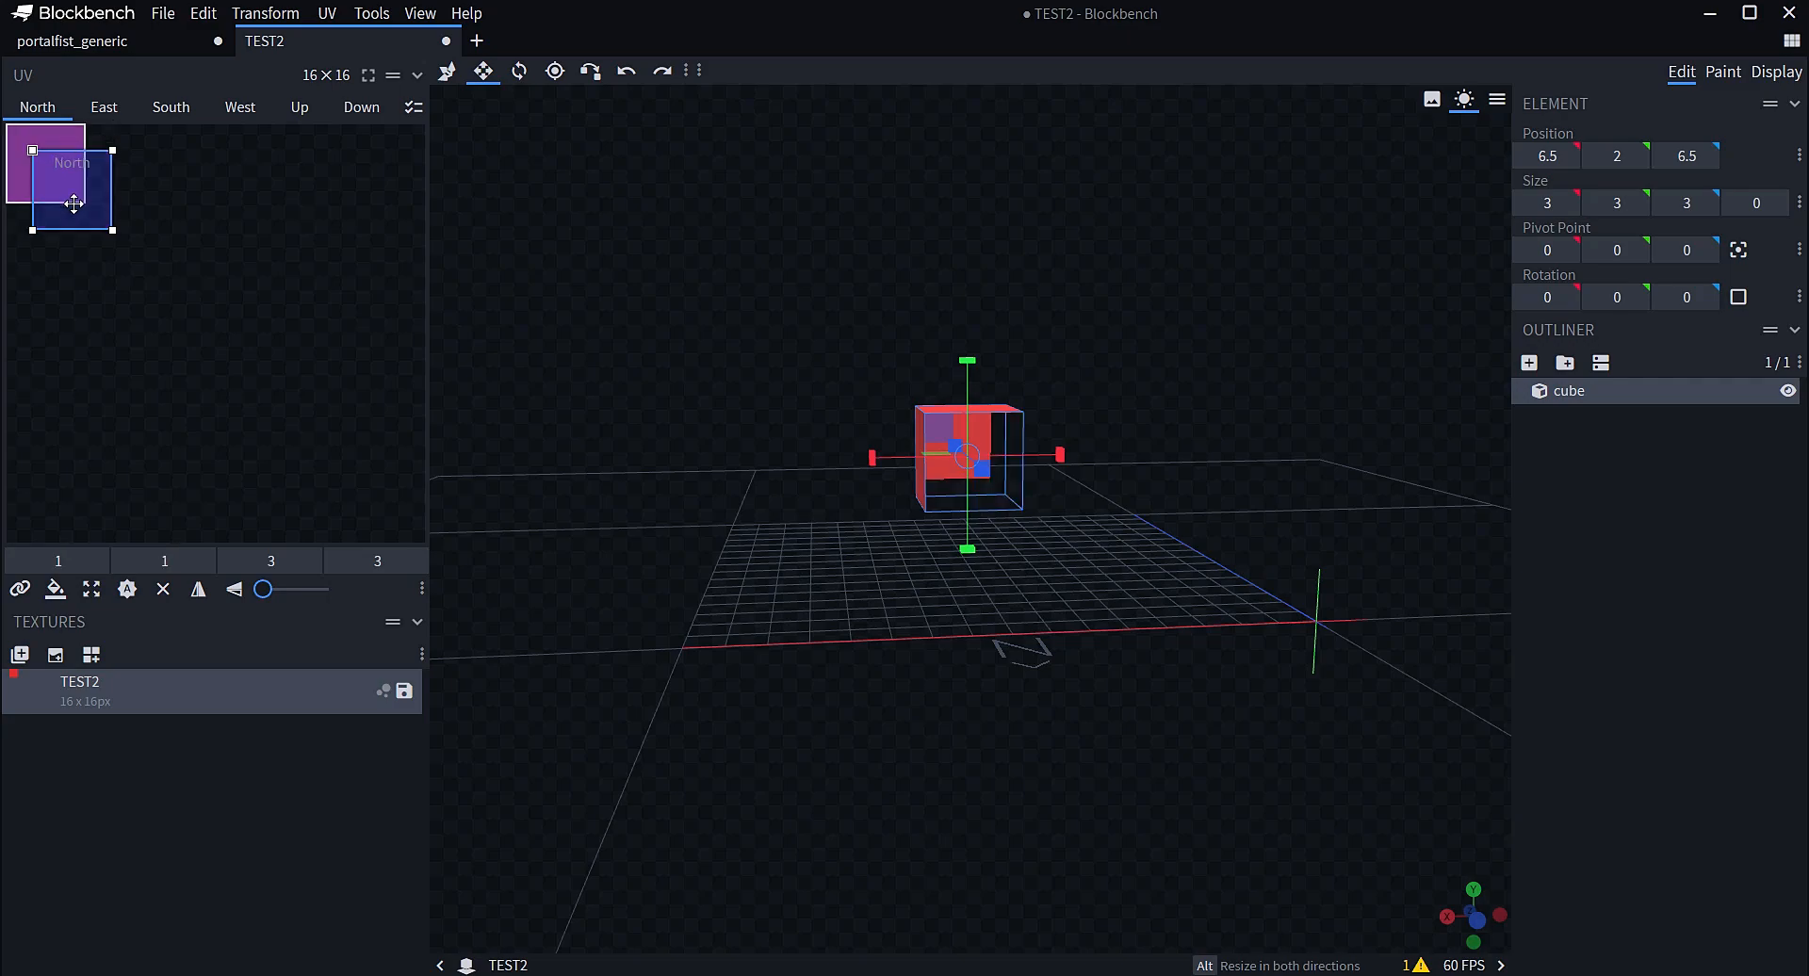
# Move the North face's UV area to the empty region at 5, 0 and return it to 0, 0
pyautogui.click(1432, 671)
pyautogui.moveTo(1431, 670); pyautogui.dragTo(1008, 488)
pyautogui.click(944, 410)
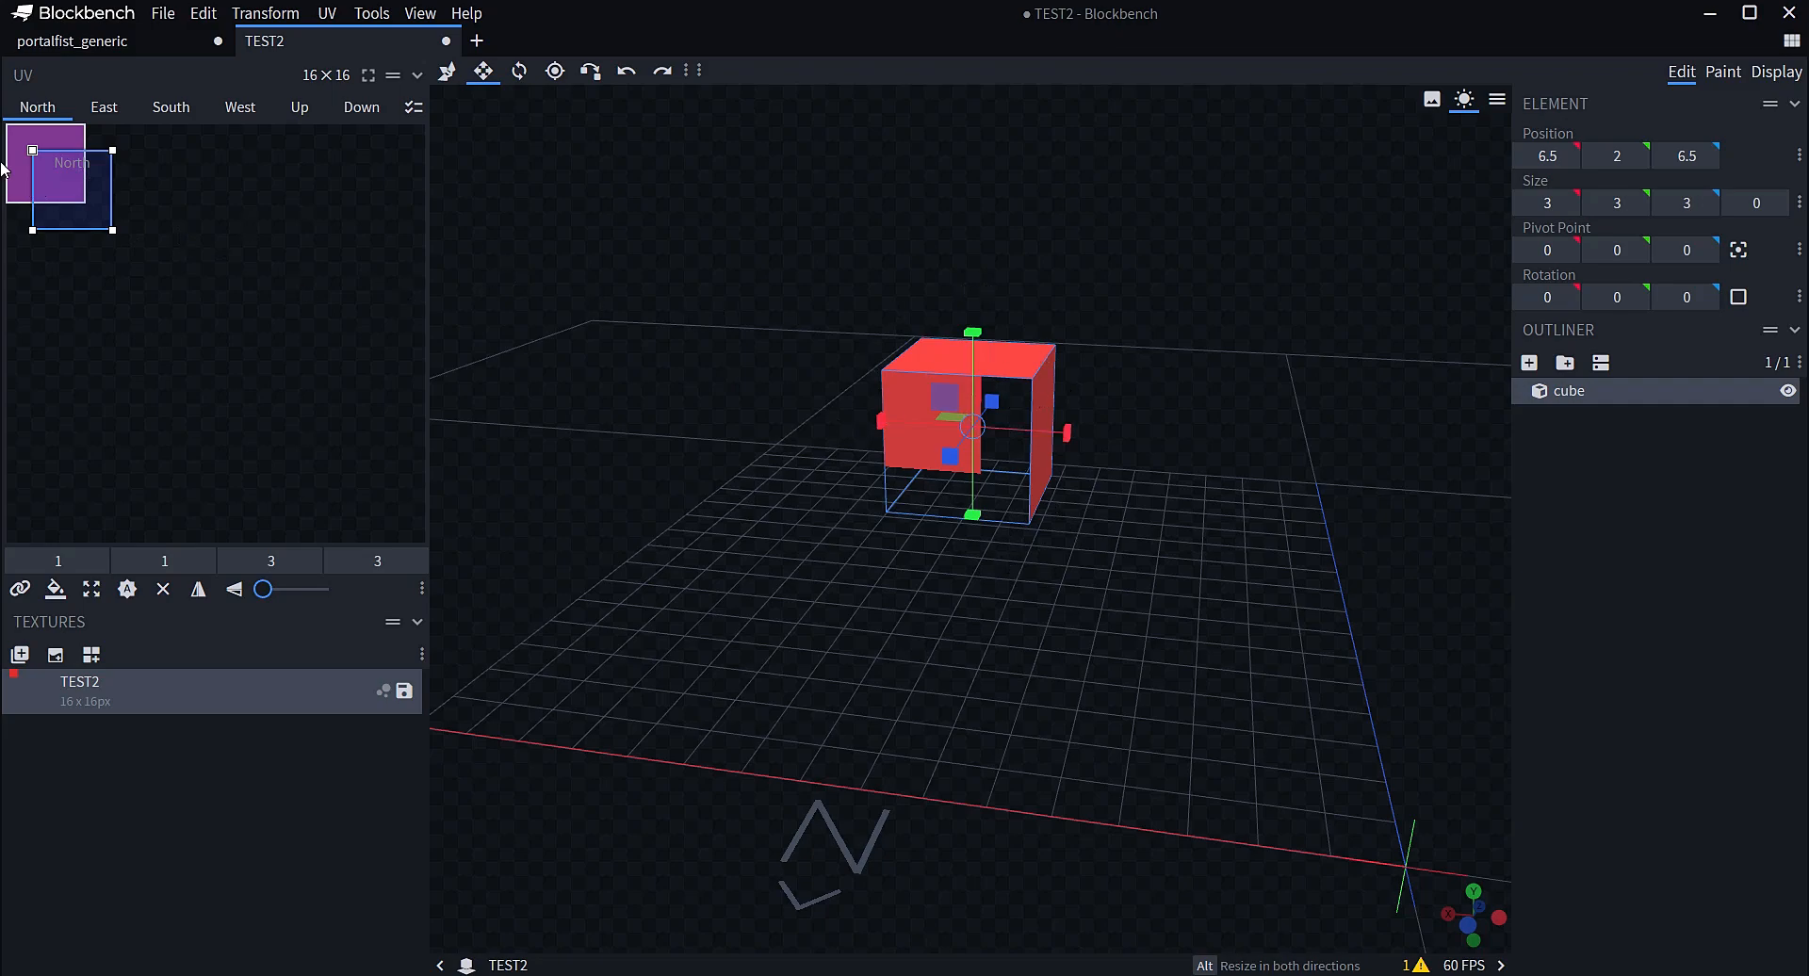
pyautogui.moveTo(62, 195); pyautogui.dragTo(173, 184)
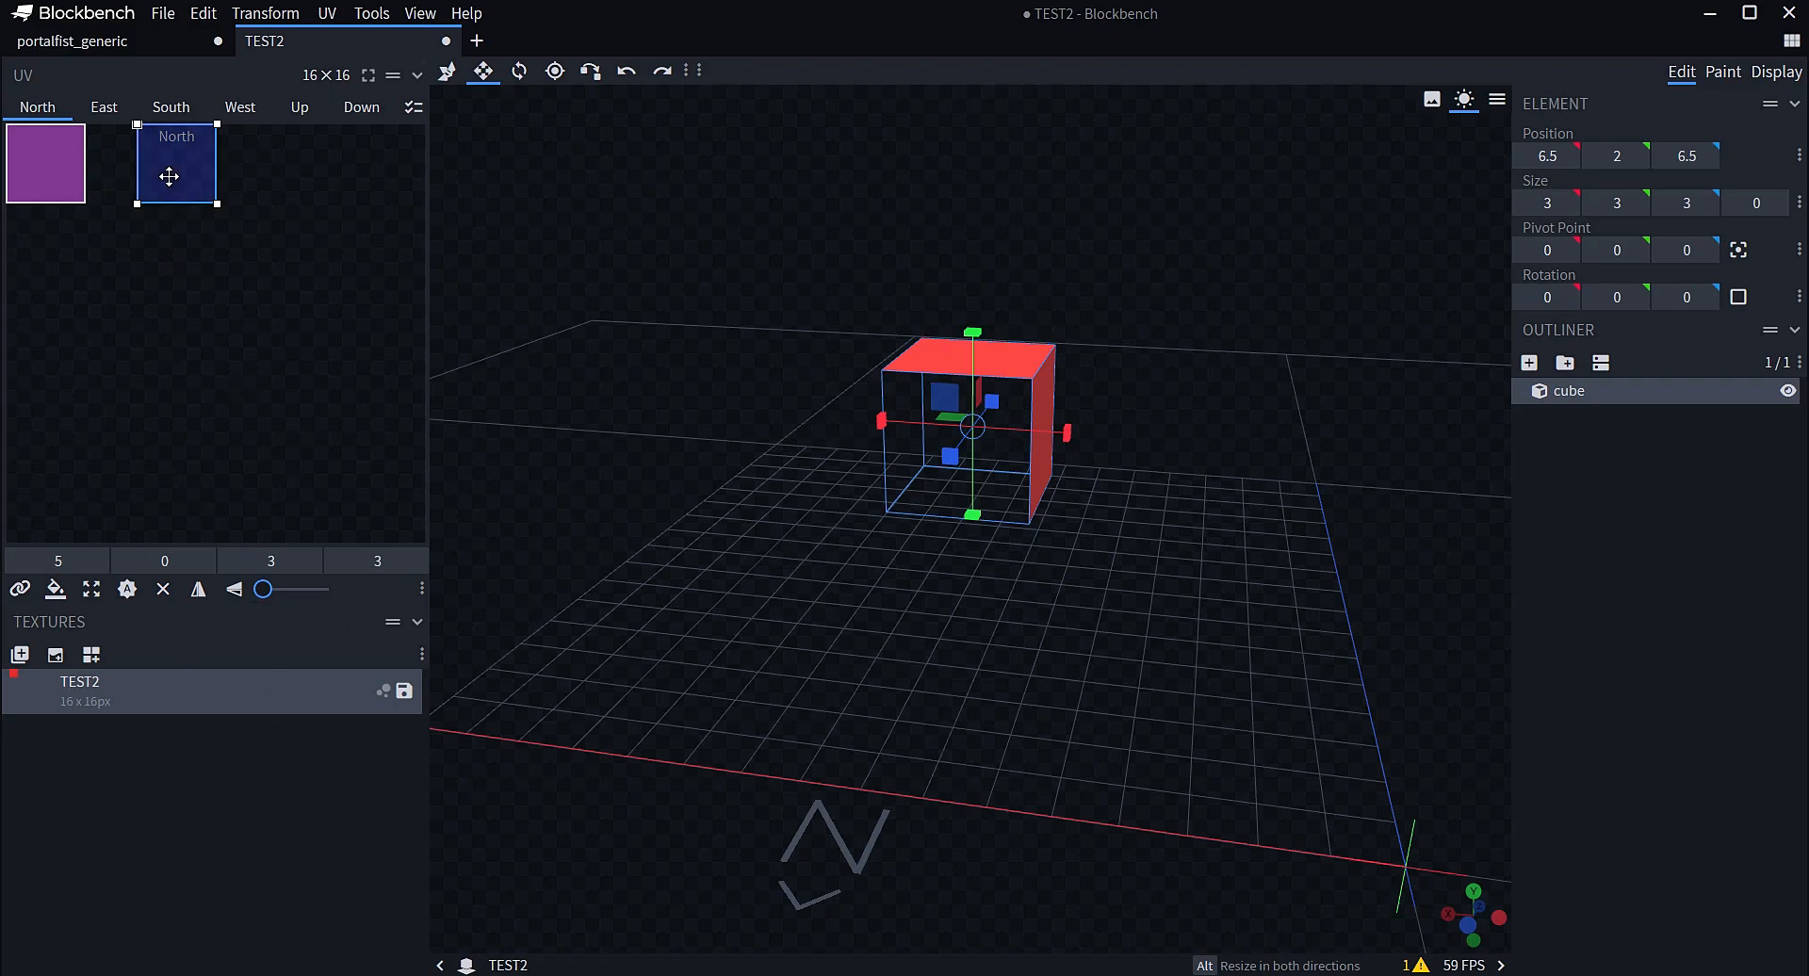
pyautogui.moveTo(172, 160); pyautogui.dragTo(66, 146)
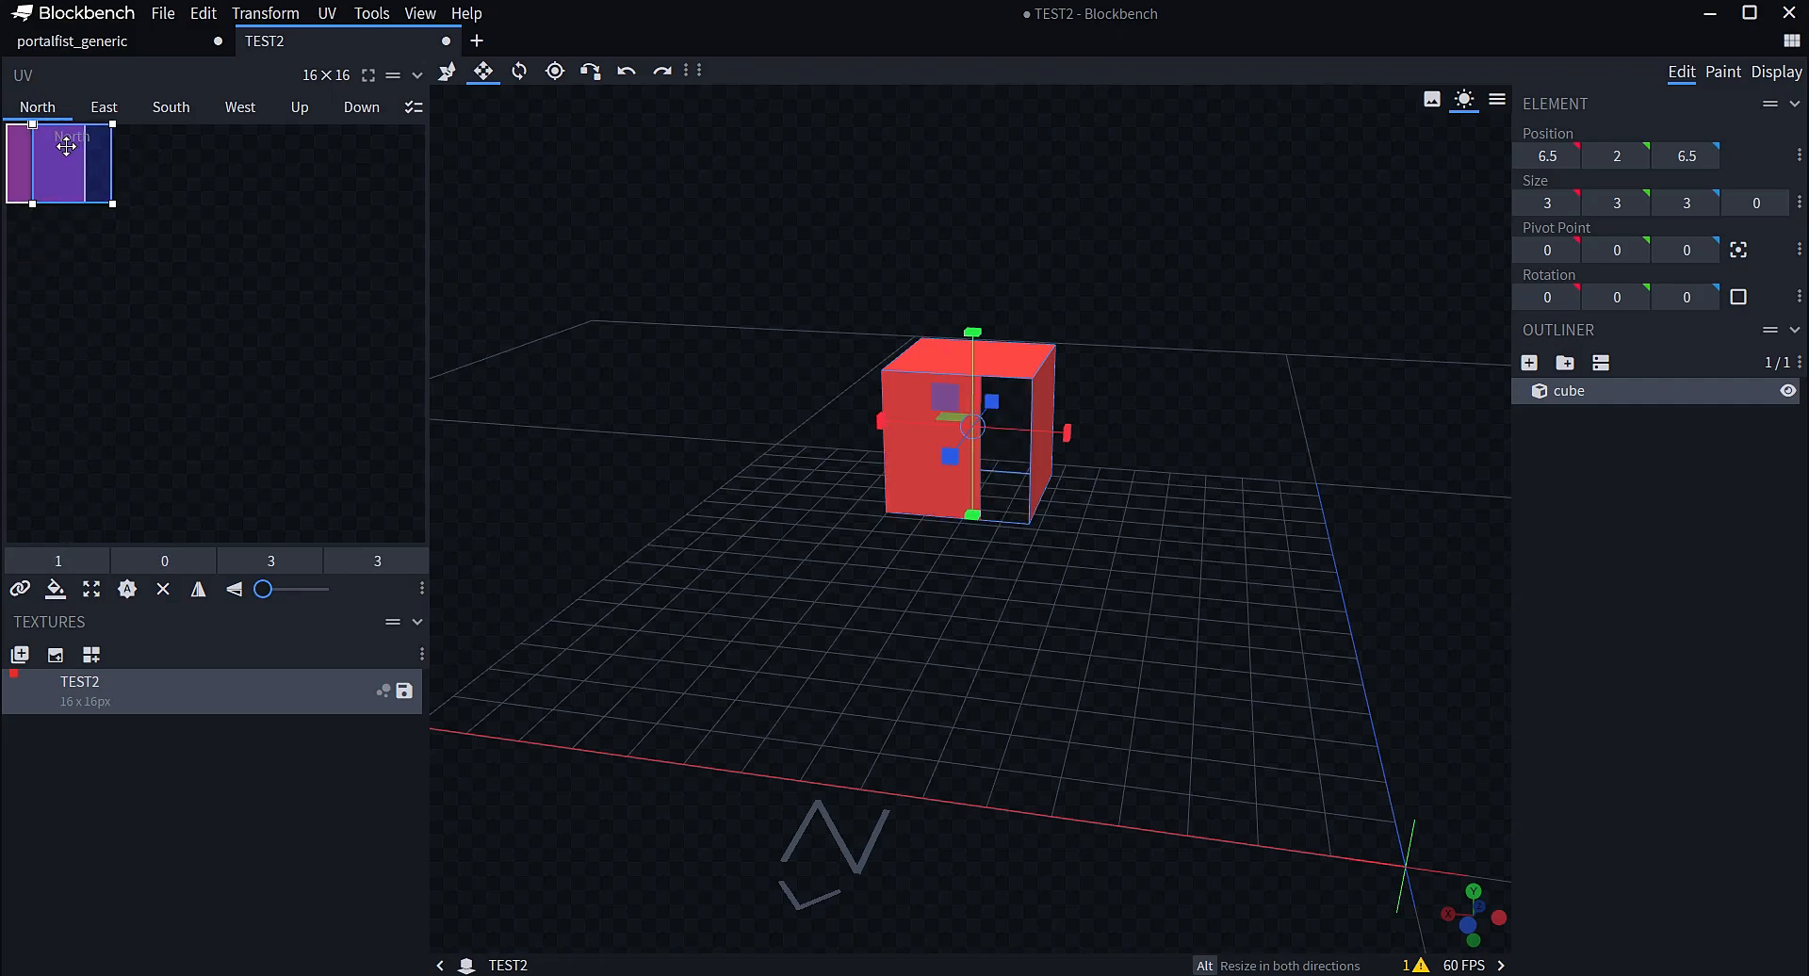
pyautogui.moveTo(72, 165); pyautogui.dragTo(35, 160)
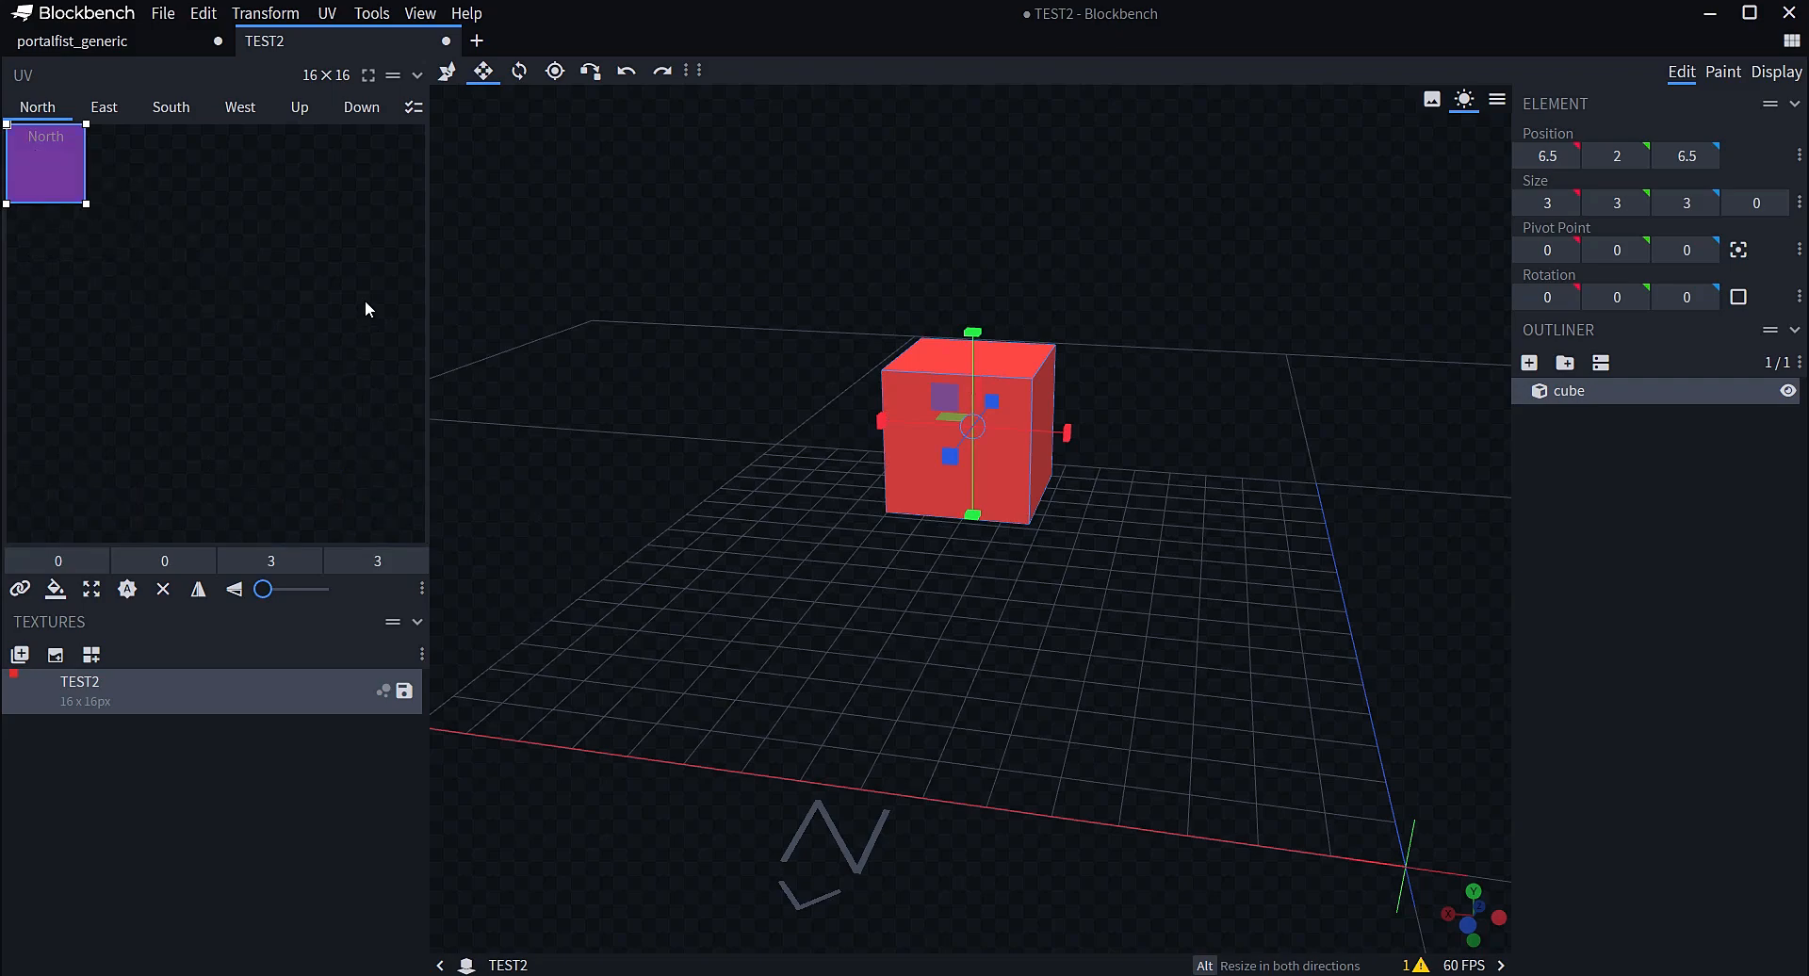
# Paint the four corner pixels of a cube face light red, #ff4343, with a 1-pixel brush
pyautogui.moveTo(623, 408); pyautogui.dragTo(575, 427)
pyautogui.scroll(3, 650, 398)
pyautogui.scroll(-3, 576, 426)
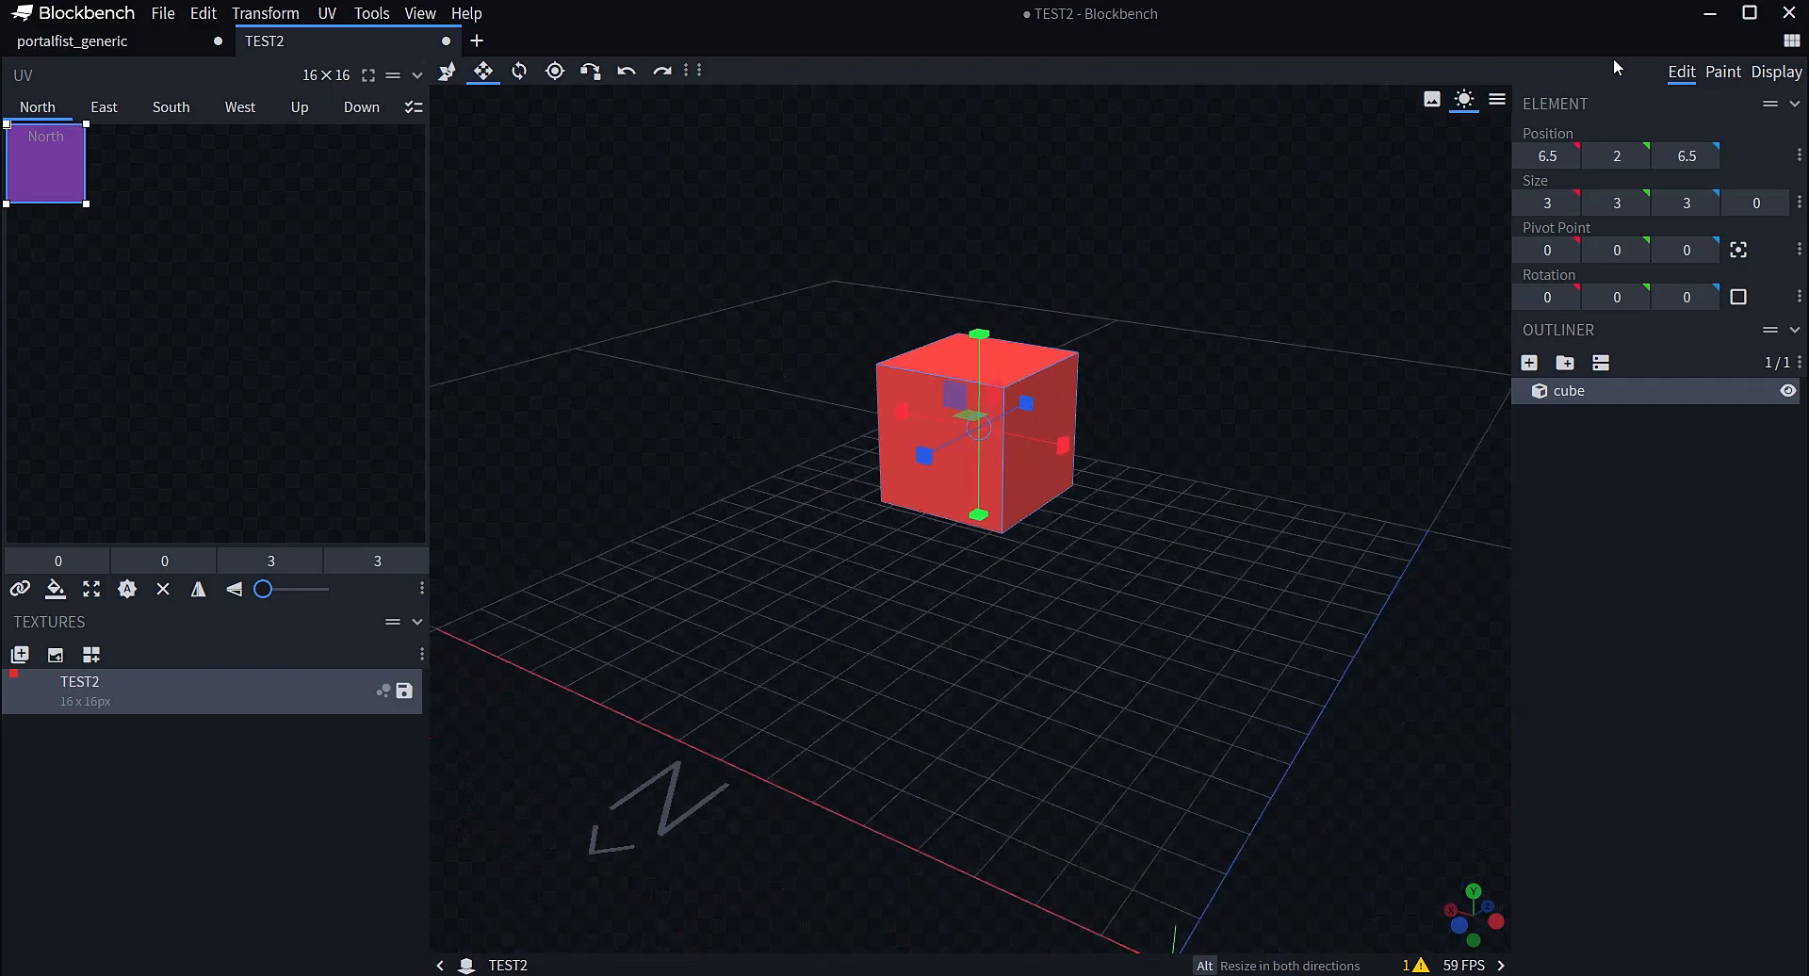
pyautogui.click(1723, 72)
pyautogui.moveTo(1724, 227); pyautogui.dragTo(1704, 175)
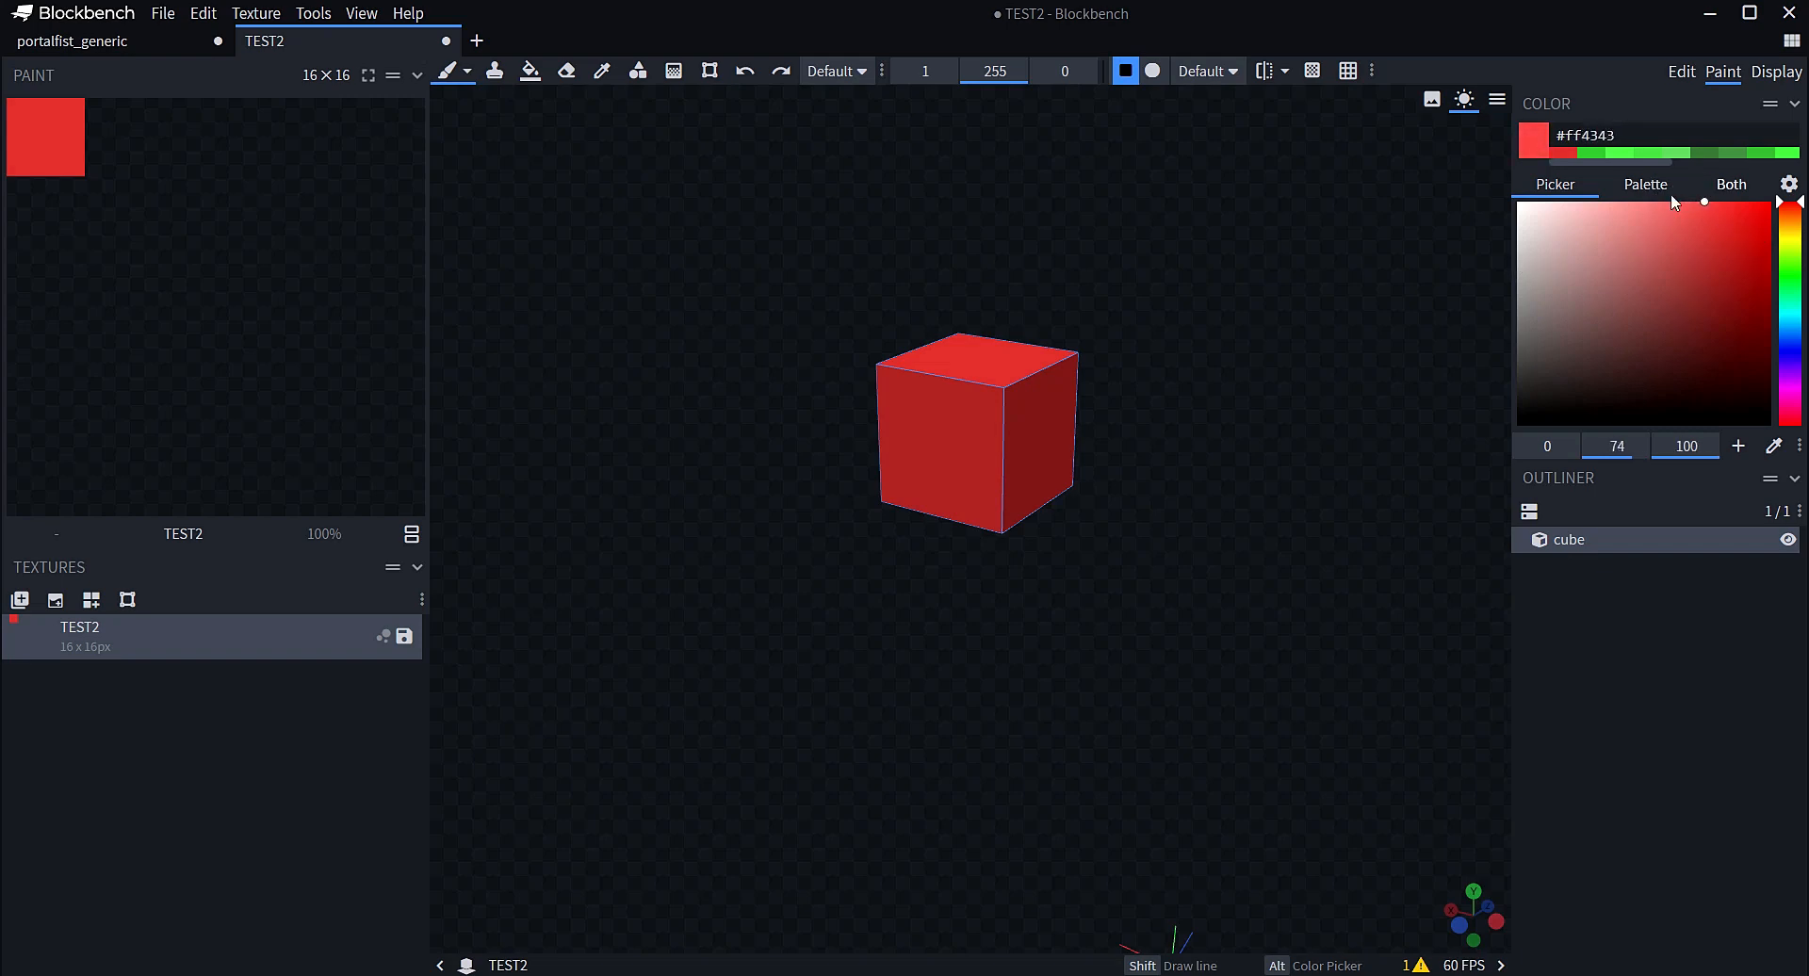
pyautogui.moveTo(1214, 359)
pyautogui.mouseDown()
pyautogui.moveTo(1246, 350)
pyautogui.moveTo(1216, 401)
pyautogui.moveTo(1341, 453)
pyautogui.moveTo(1664, 407)
pyautogui.moveTo(1434, 476)
pyautogui.mouseUp()
pyautogui.click(1009, 393)
pyautogui.click(1012, 373)
pyautogui.click(898, 452)
pyautogui.click(909, 374)
pyautogui.moveTo(1362, 395)
pyautogui.mouseDown()
pyautogui.moveTo(1400, 324)
pyautogui.moveTo(1607, 248)
pyautogui.moveTo(1539, 258)
pyautogui.moveTo(1608, 142)
pyautogui.mouseUp()
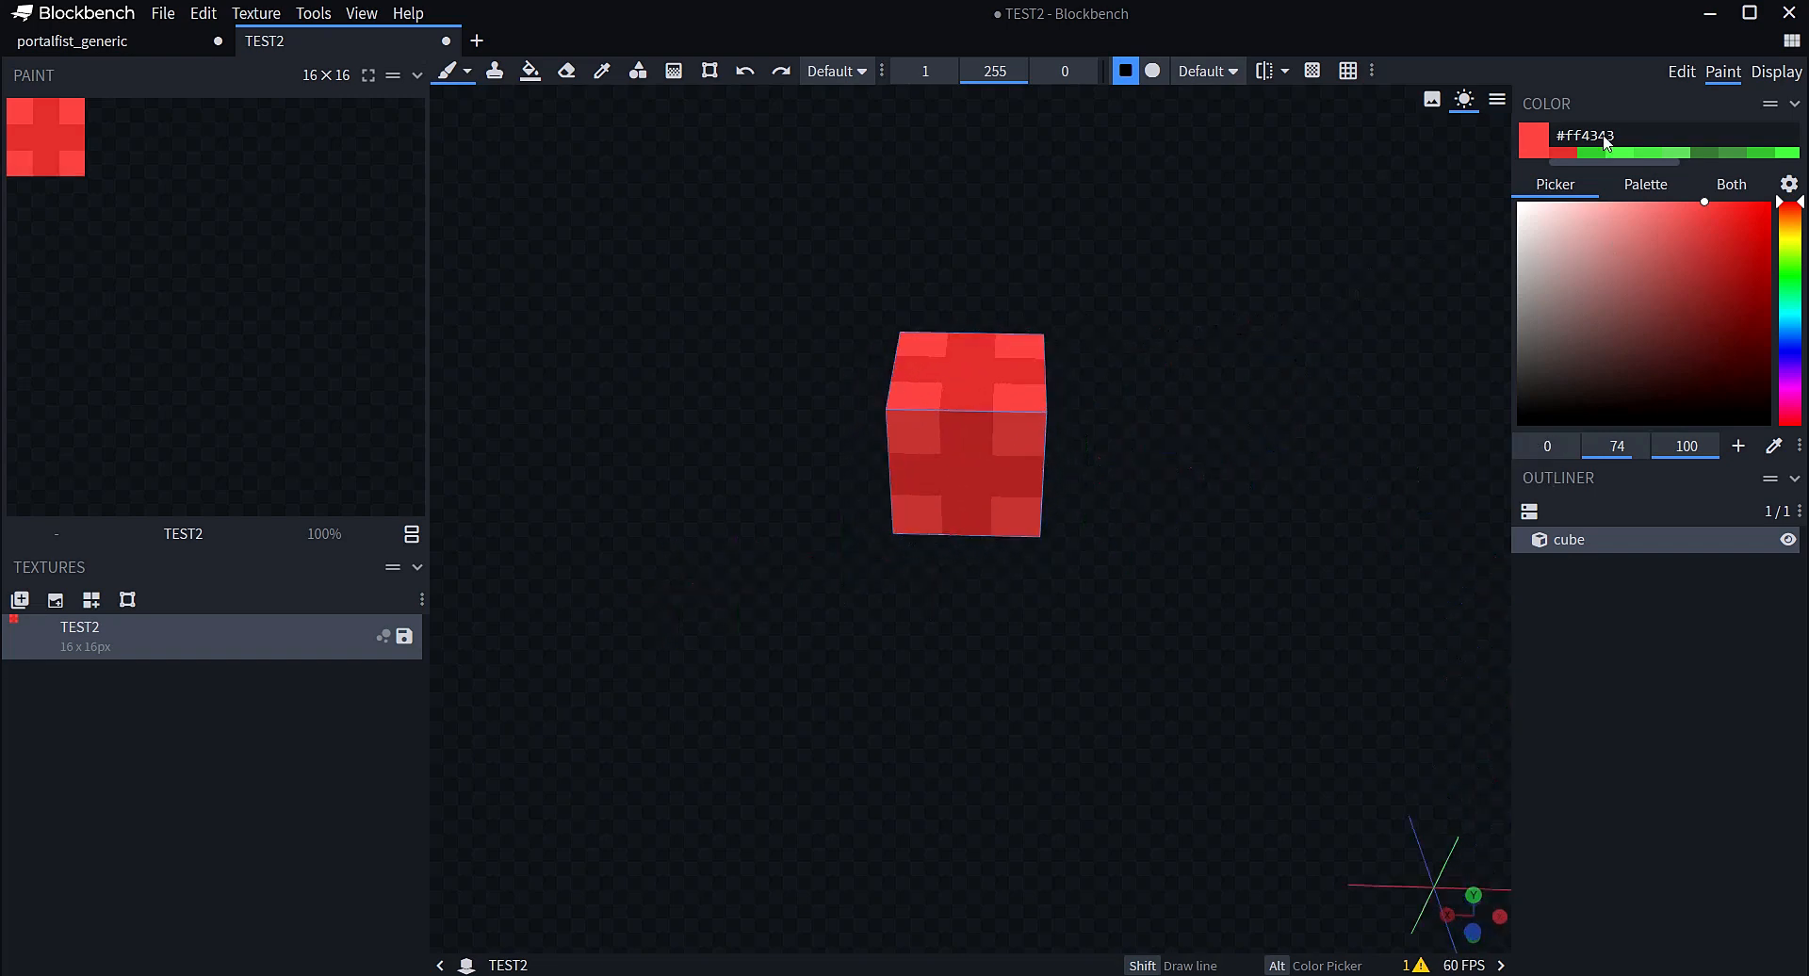
# Examine the corner pattern on all sides of the cube in both Edit and Paint modes
pyautogui.click(1680, 72)
pyautogui.click(1420, 501)
pyautogui.moveTo(1421, 501); pyautogui.dragTo(1296, 484)
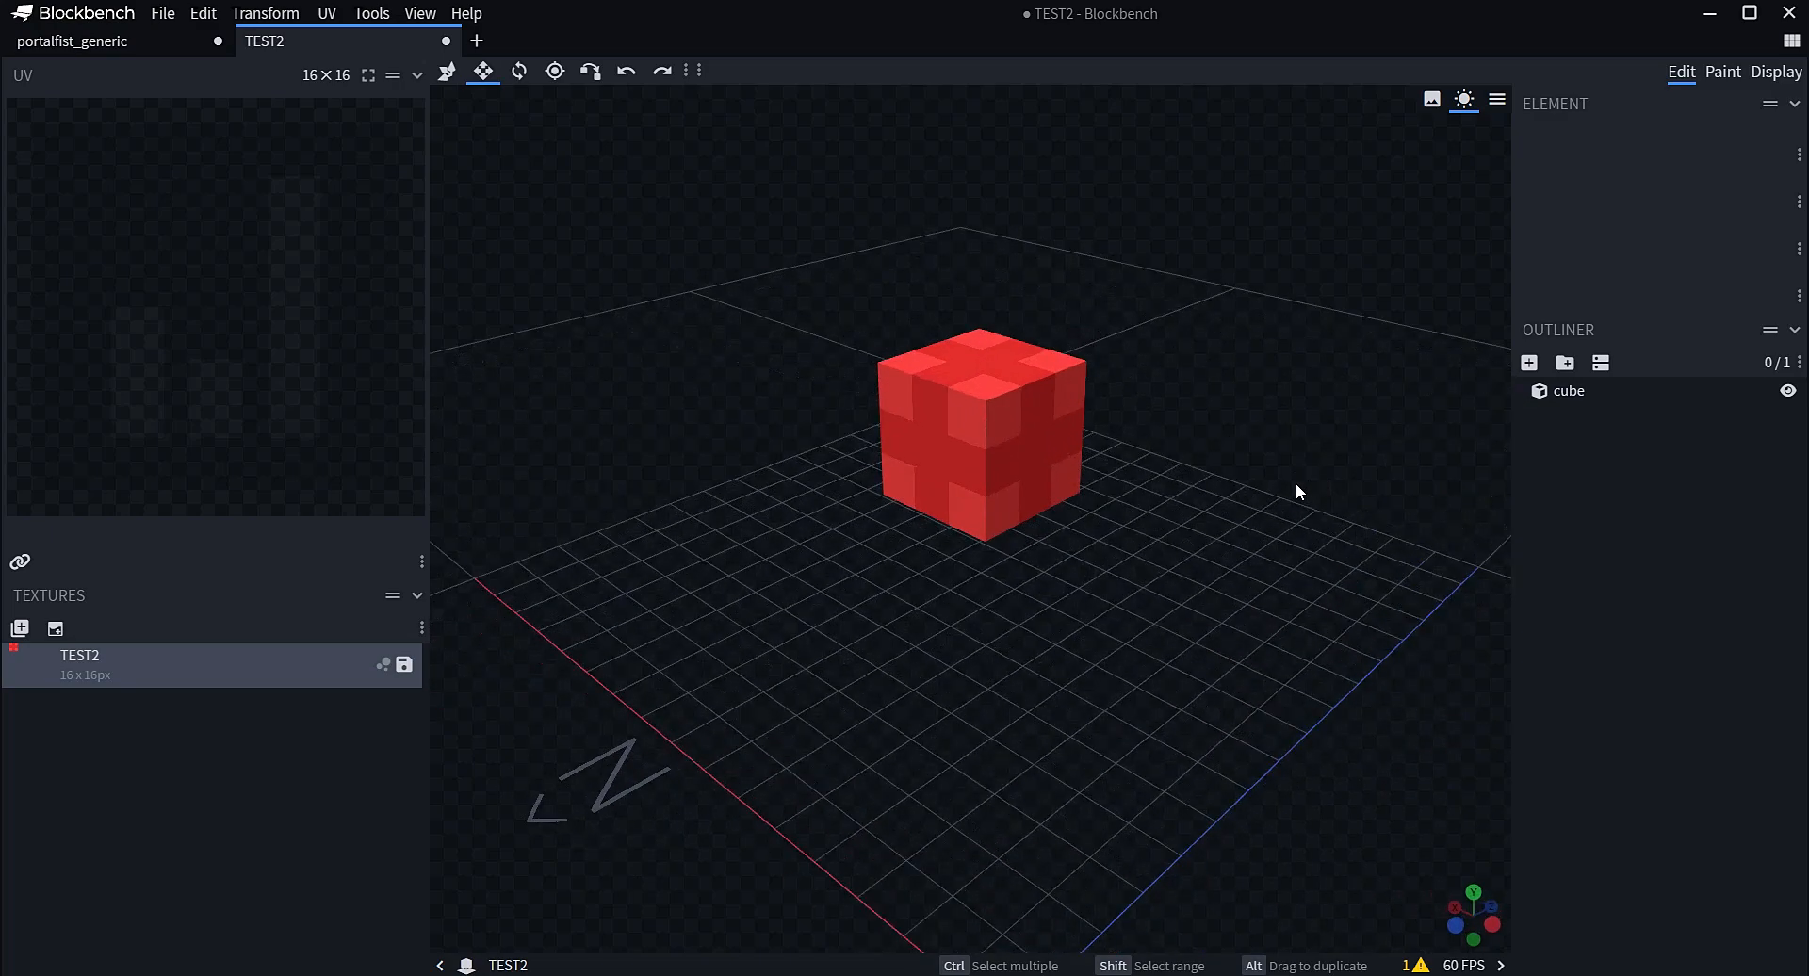
pyautogui.click(1715, 71)
pyautogui.moveTo(1269, 306); pyautogui.dragTo(1249, 415)
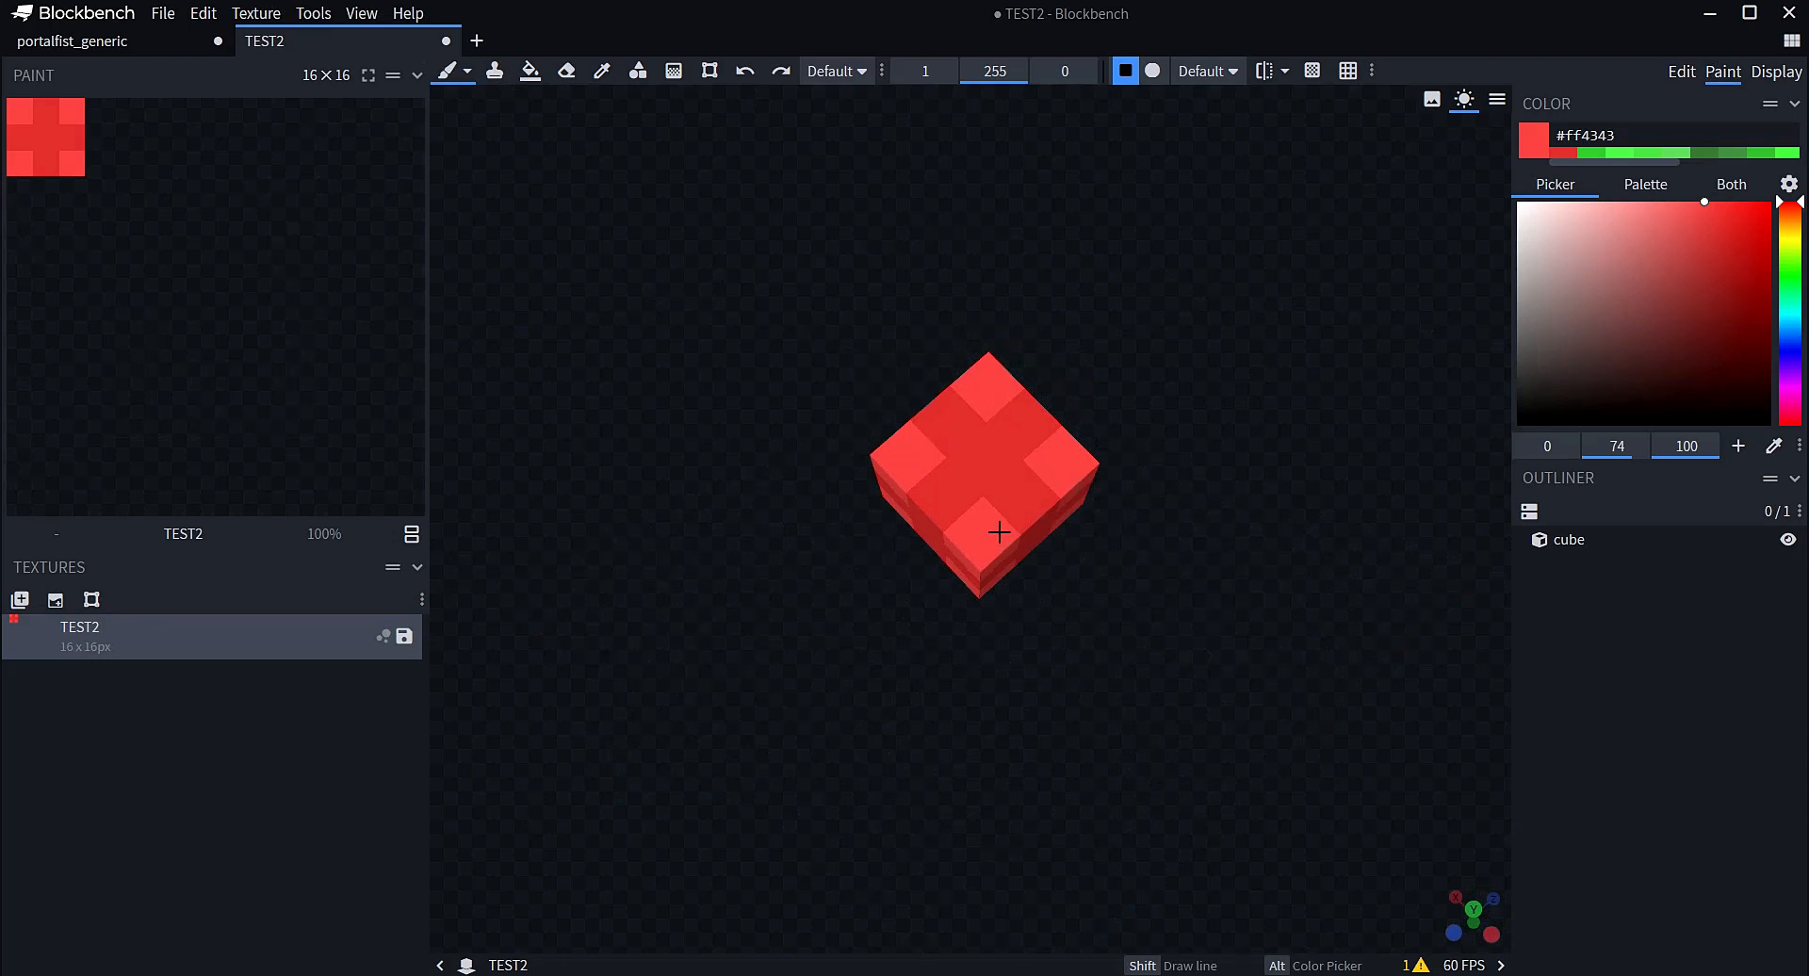
pyautogui.moveTo(1263, 404); pyautogui.dragTo(1321, 284)
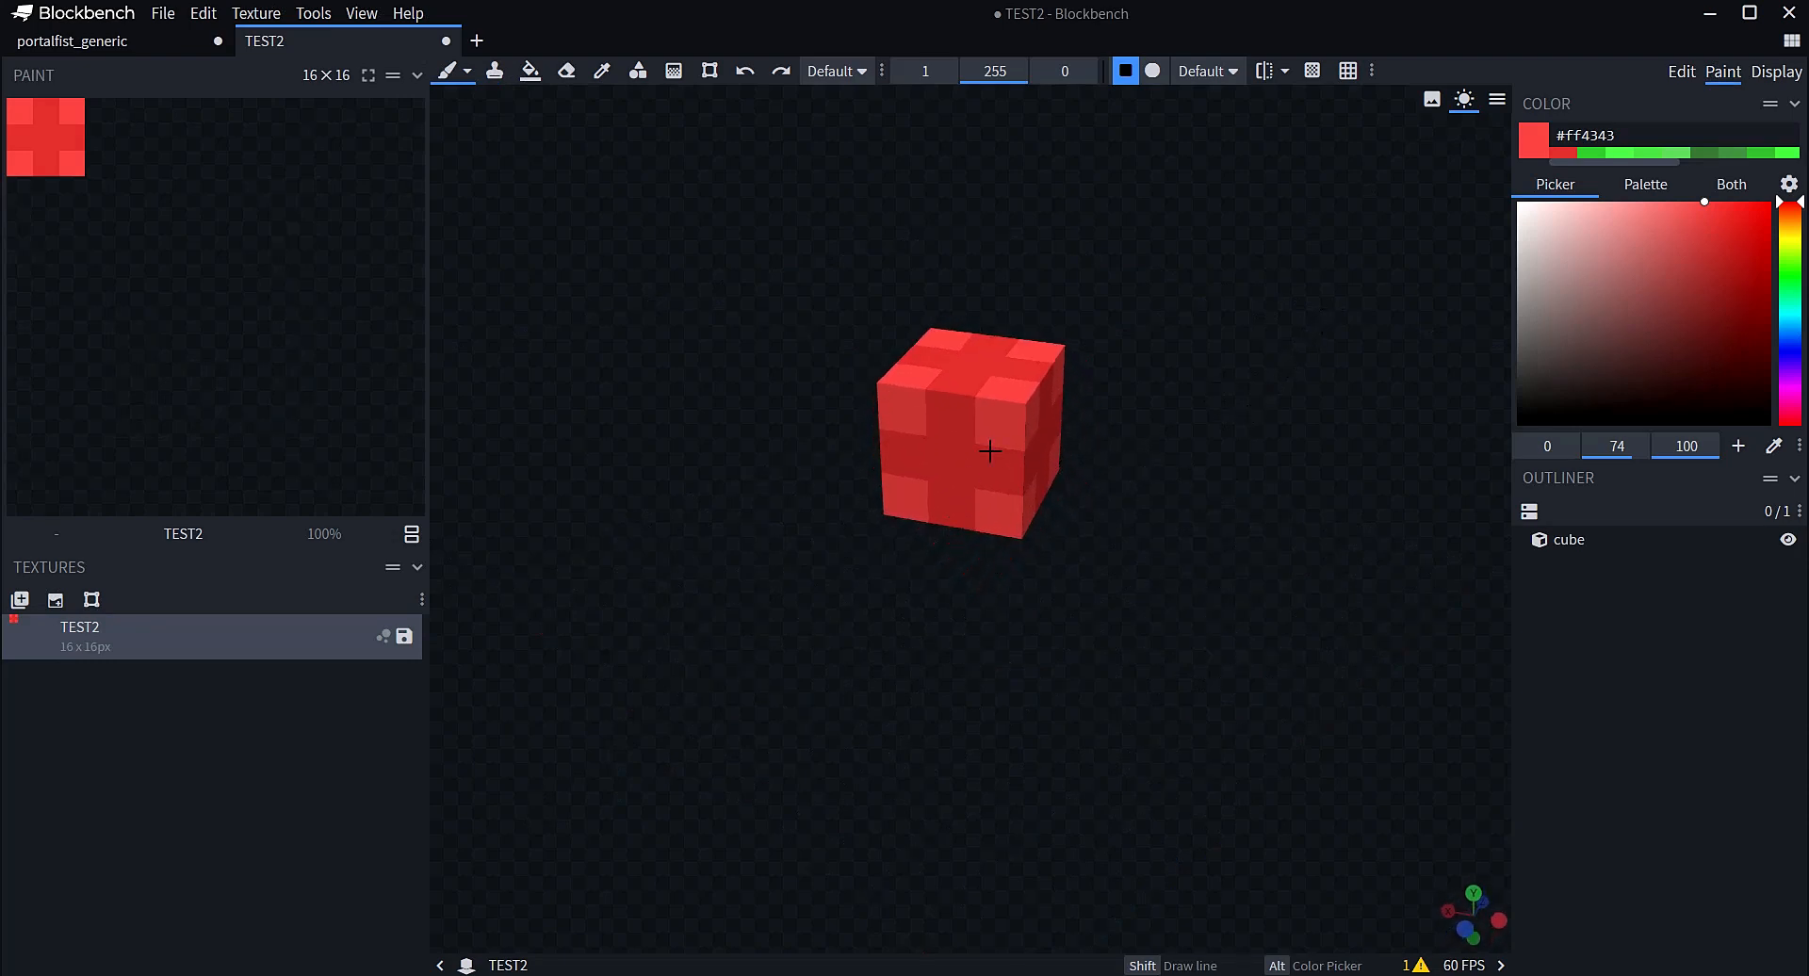
pyautogui.moveTo(1173, 516); pyautogui.dragTo(968, 475)
pyautogui.moveTo(1192, 462); pyautogui.dragTo(989, 435)
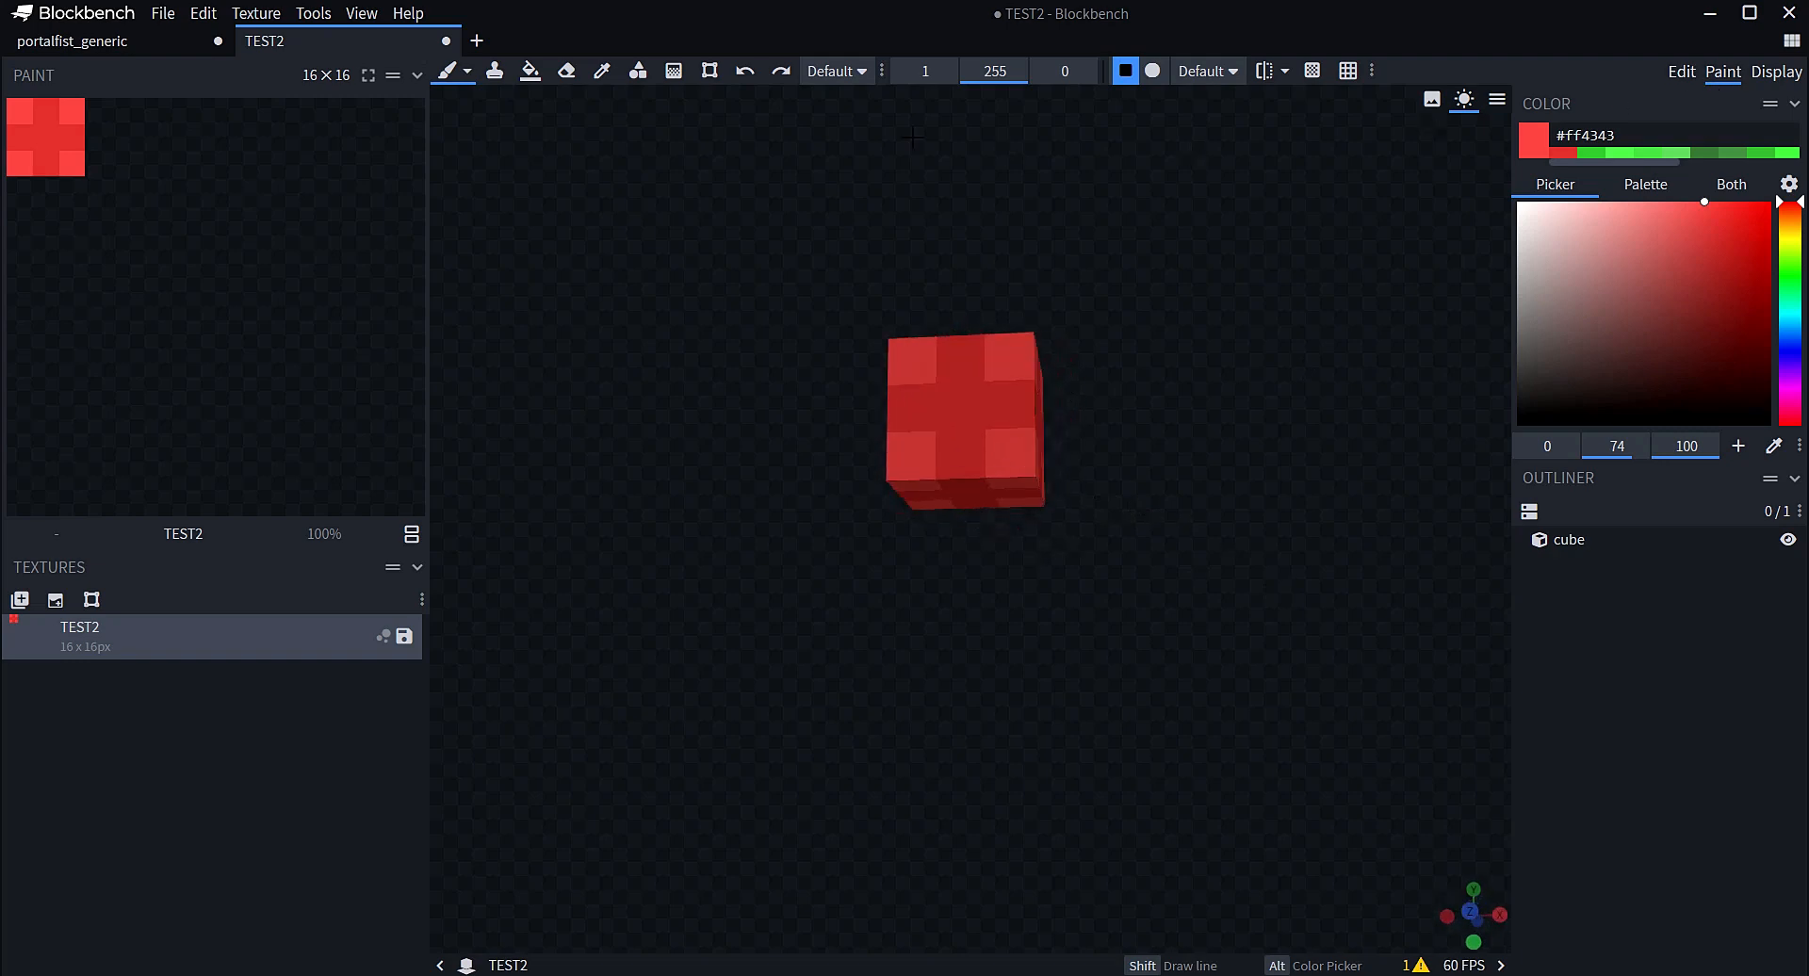
# Select the cube, move its South face's UV area to 10, 3 and apply that mapping to all faces
pyautogui.click(1686, 72)
pyautogui.click(1009, 414)
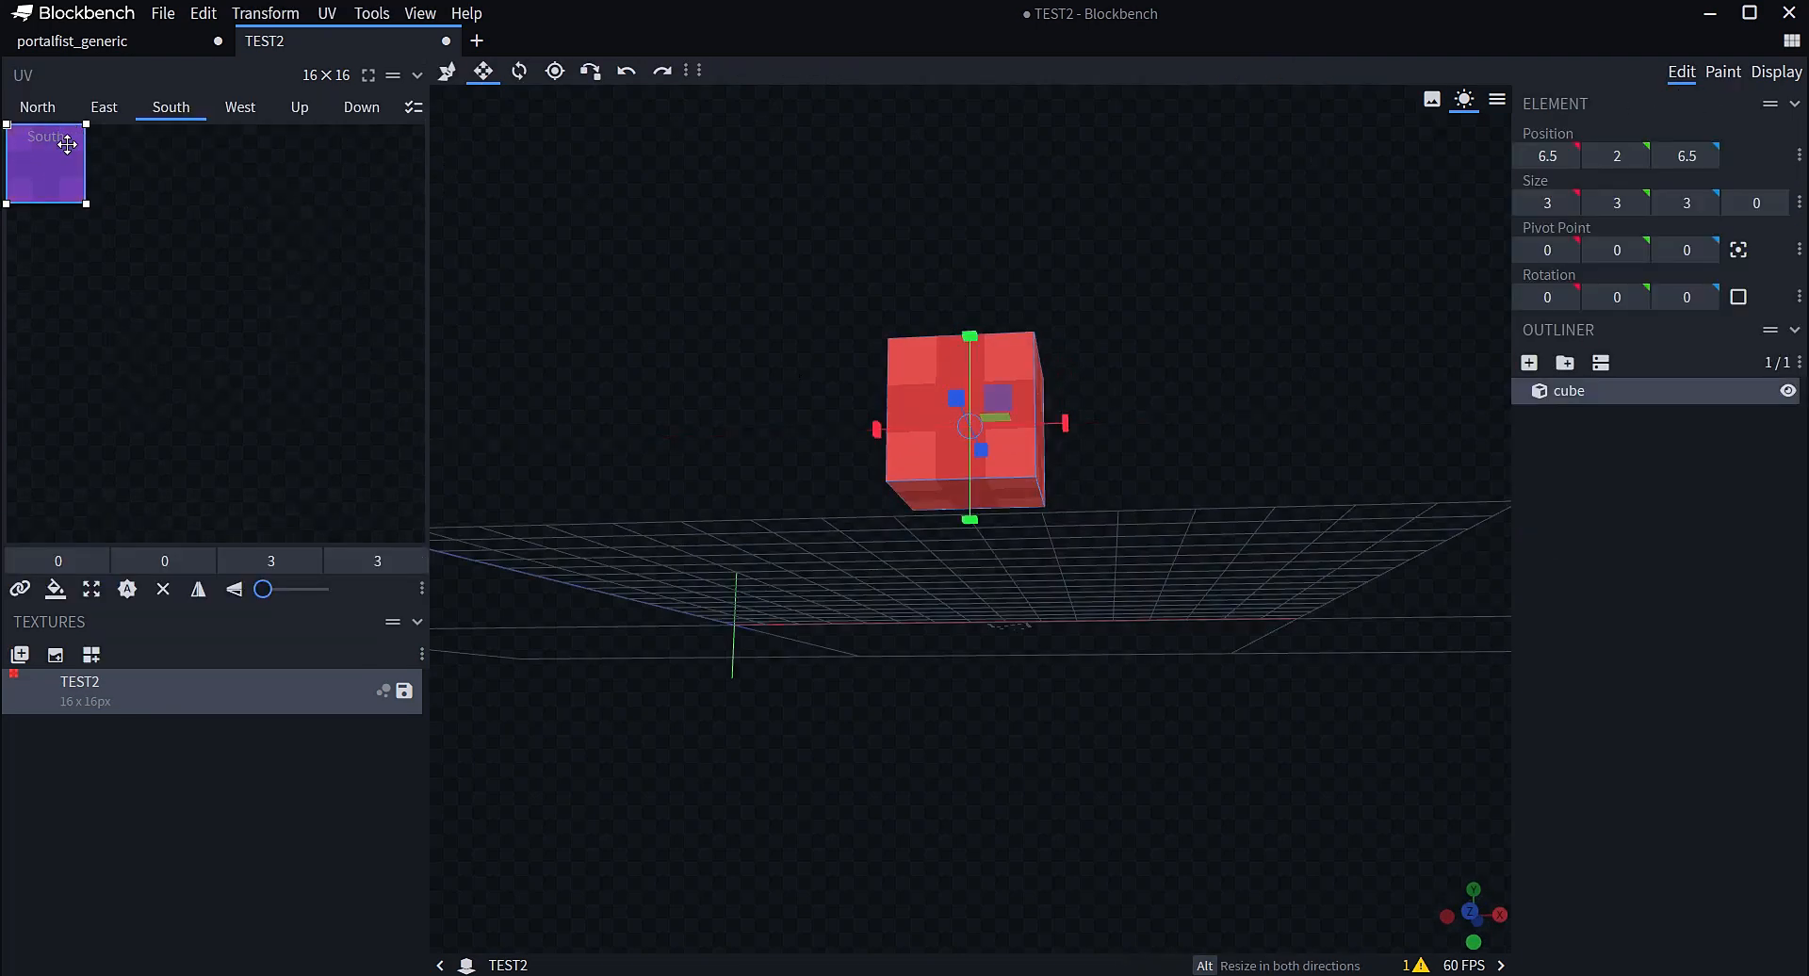
pyautogui.moveTo(569, 377); pyautogui.dragTo(601, 503)
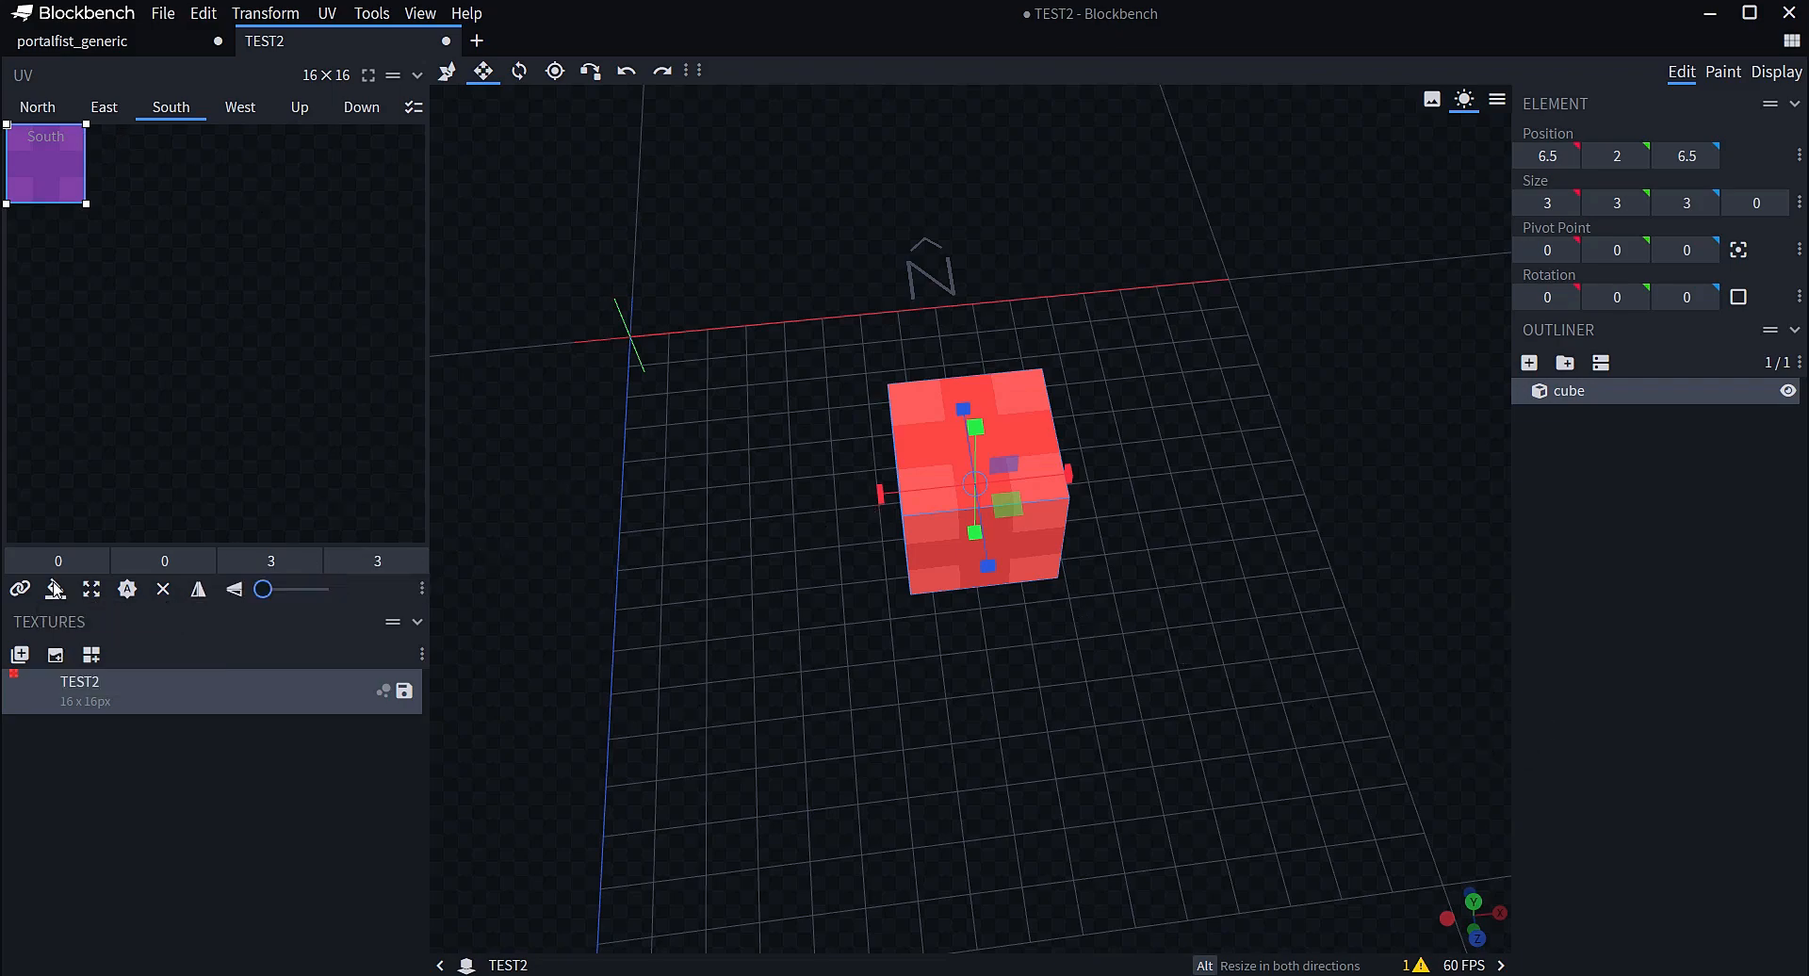
pyautogui.moveTo(55, 165); pyautogui.dragTo(316, 243)
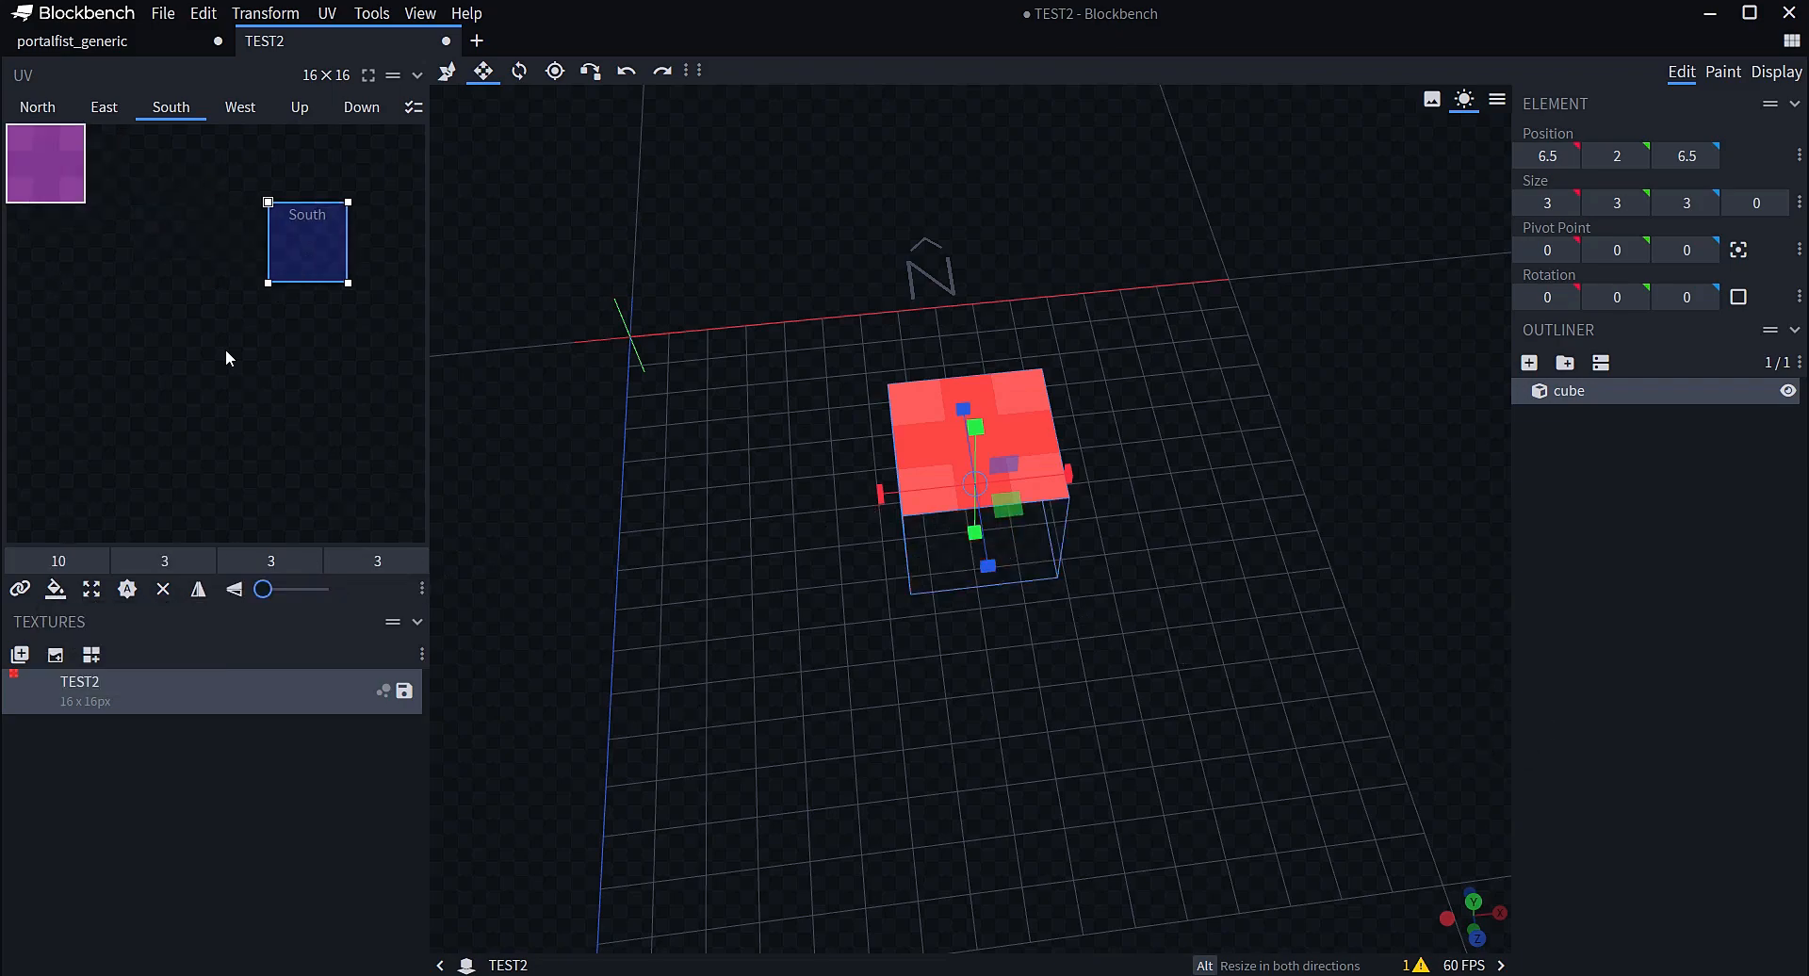
pyautogui.click(55, 593)
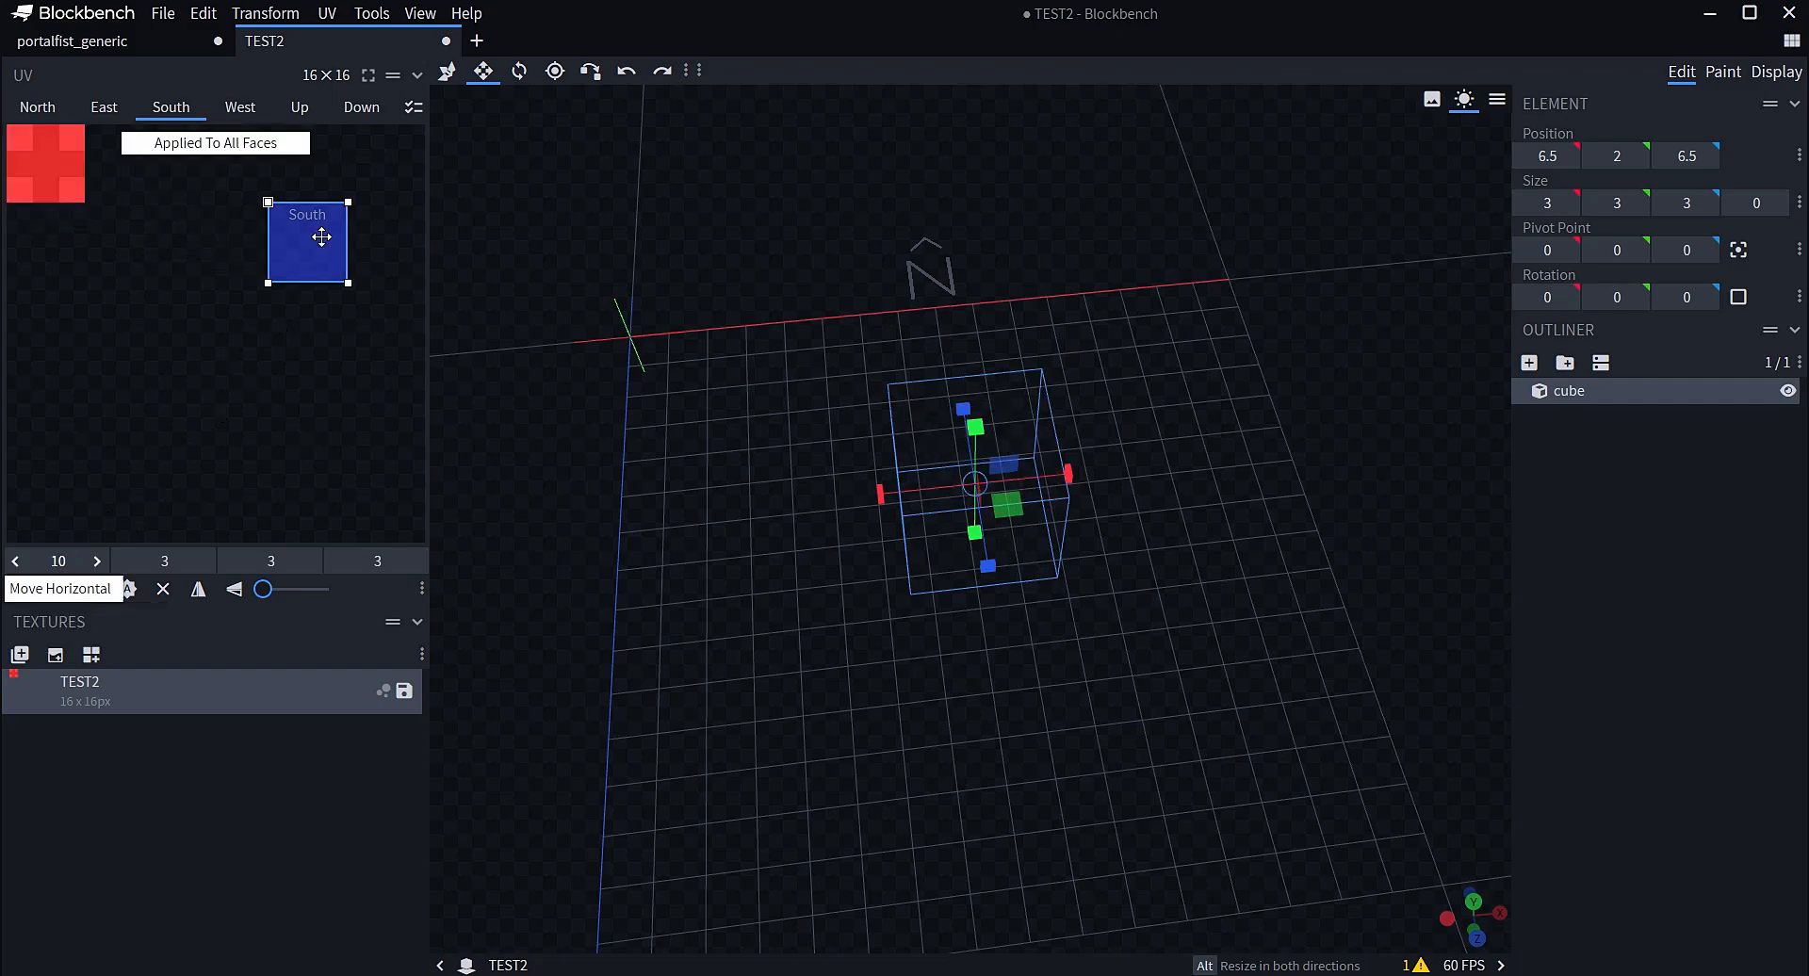
pyautogui.moveTo(1177, 542); pyautogui.dragTo(941, 435)
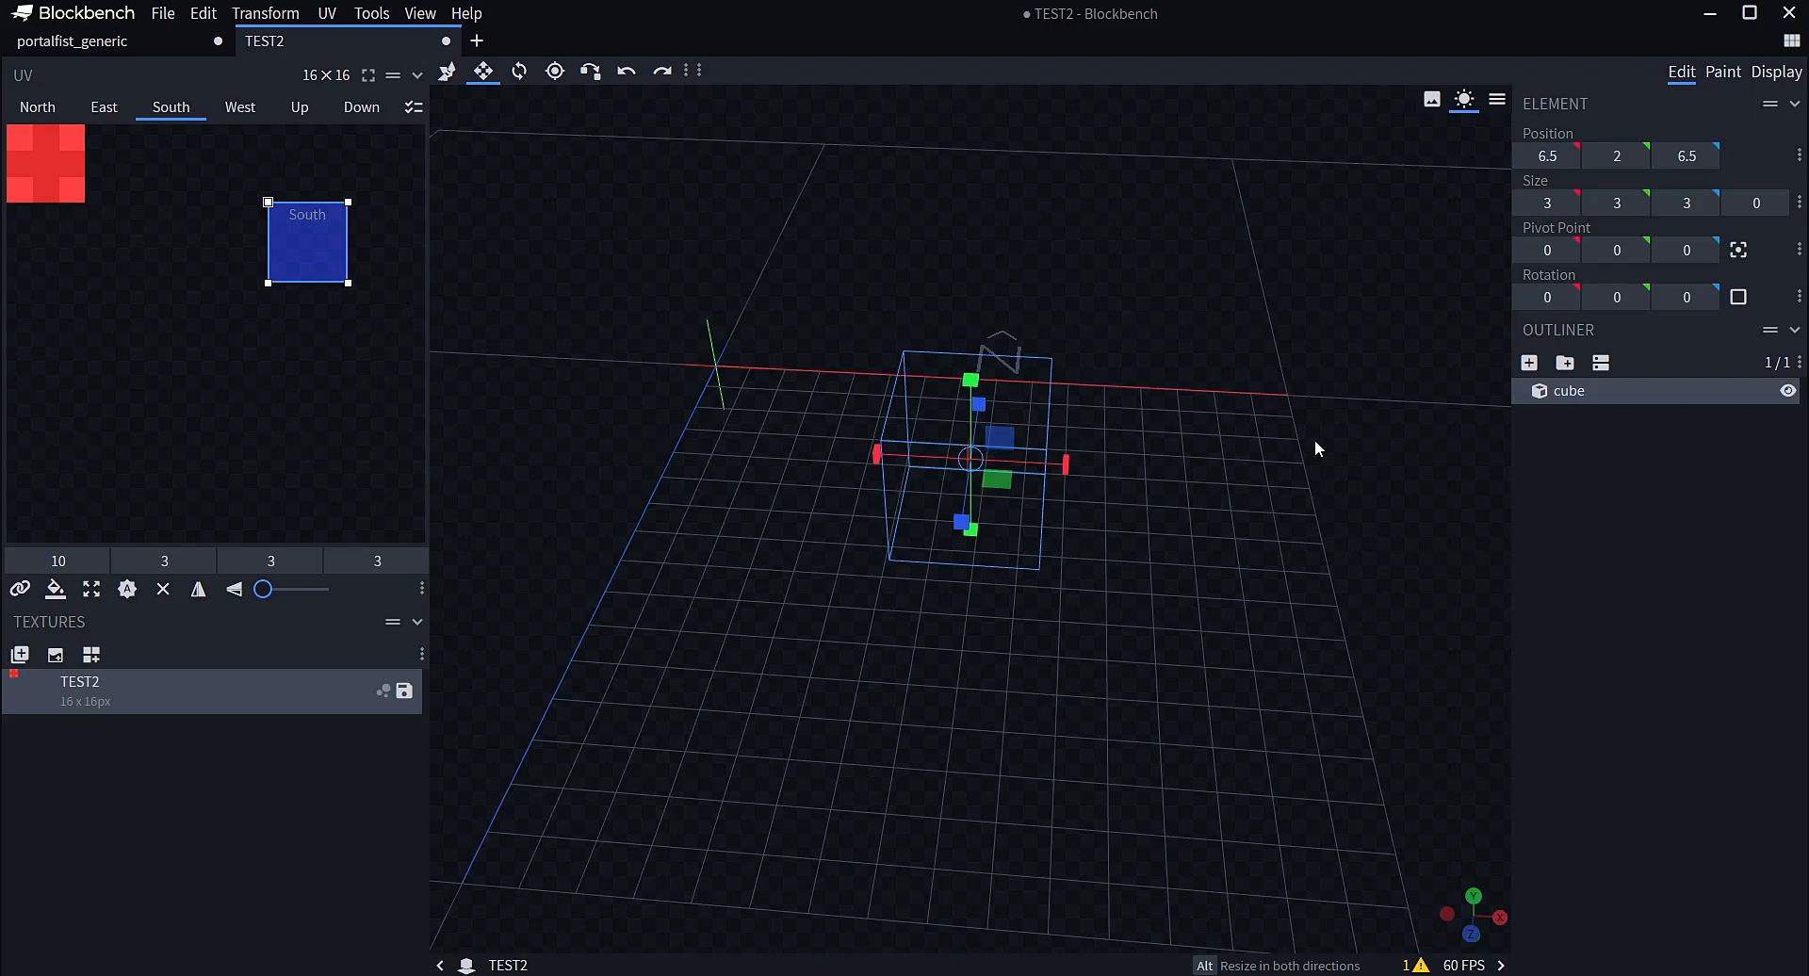
pyautogui.moveTo(1312, 445)
pyautogui.mouseDown()
pyautogui.moveTo(1169, 373)
pyautogui.moveTo(855, 385)
pyautogui.moveTo(1477, 235)
pyautogui.mouseUp()
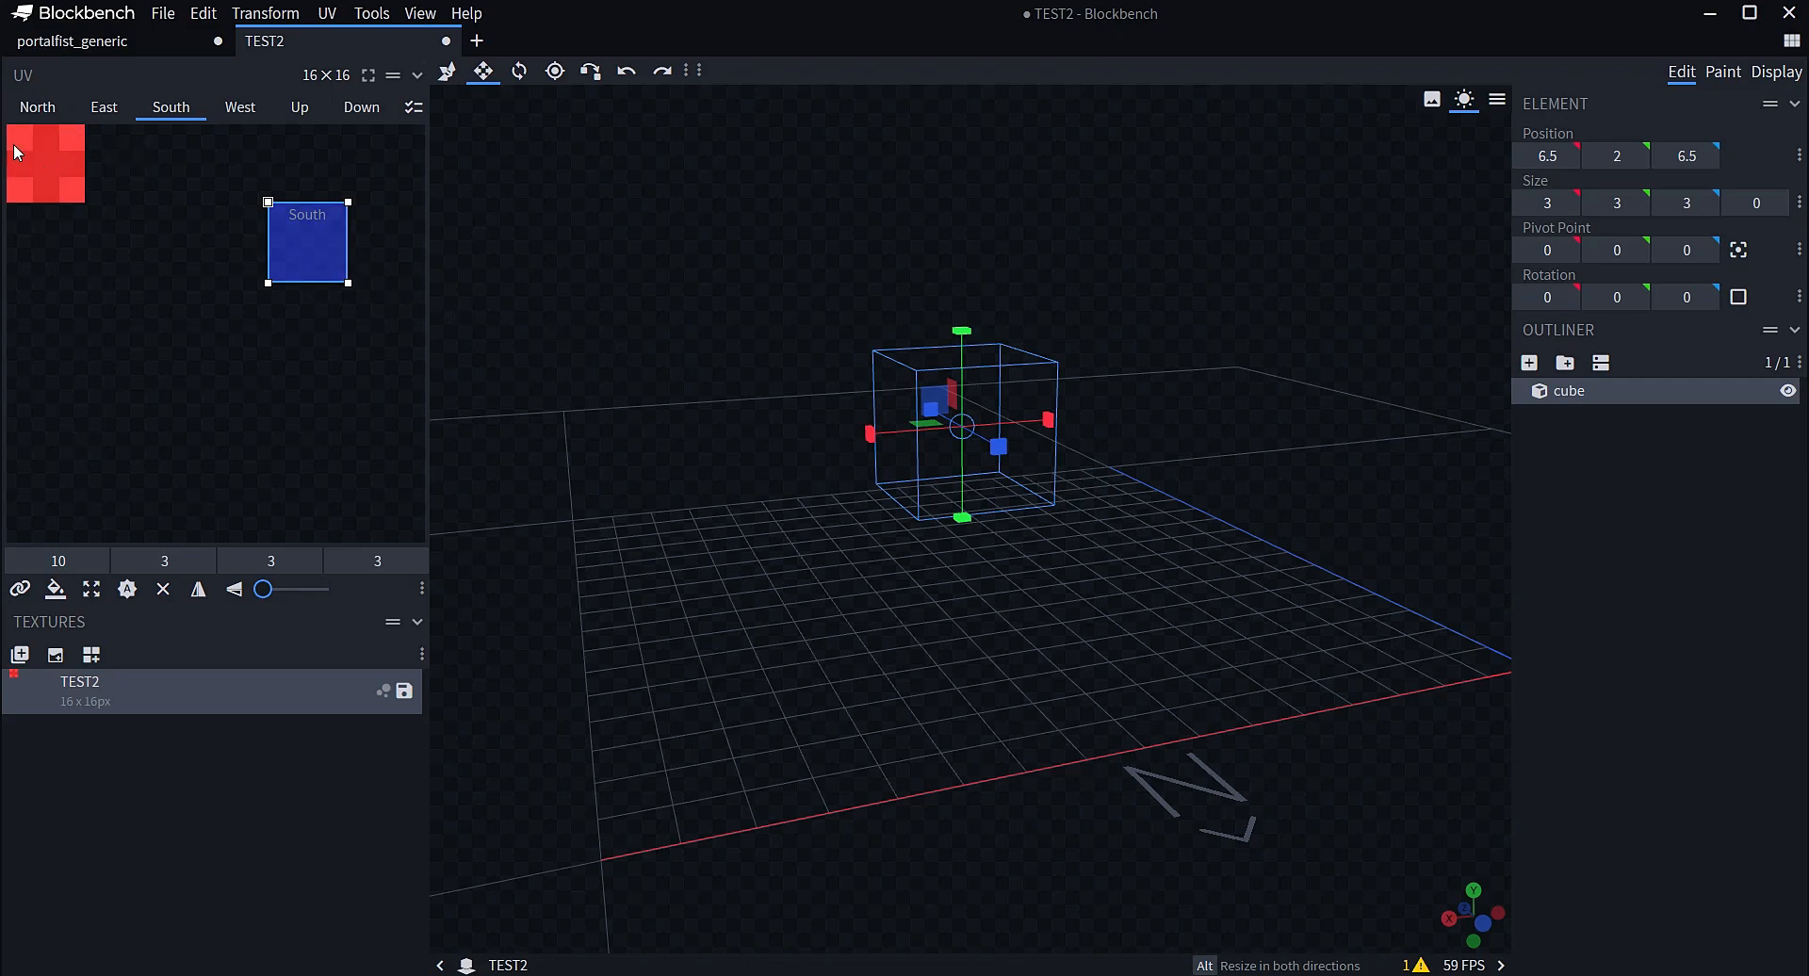
# Move the South face's UV area to 3, 0, beside the red patch, and apply the mapping to all faces
pyautogui.moveTo(310, 228)
pyautogui.mouseDown()
pyautogui.moveTo(127, 149)
pyautogui.moveTo(303, 231)
pyautogui.mouseUp()
pyautogui.moveTo(1182, 482); pyautogui.dragTo(1224, 509)
pyautogui.moveTo(314, 259); pyautogui.dragTo(129, 161)
pyautogui.click(56, 590)
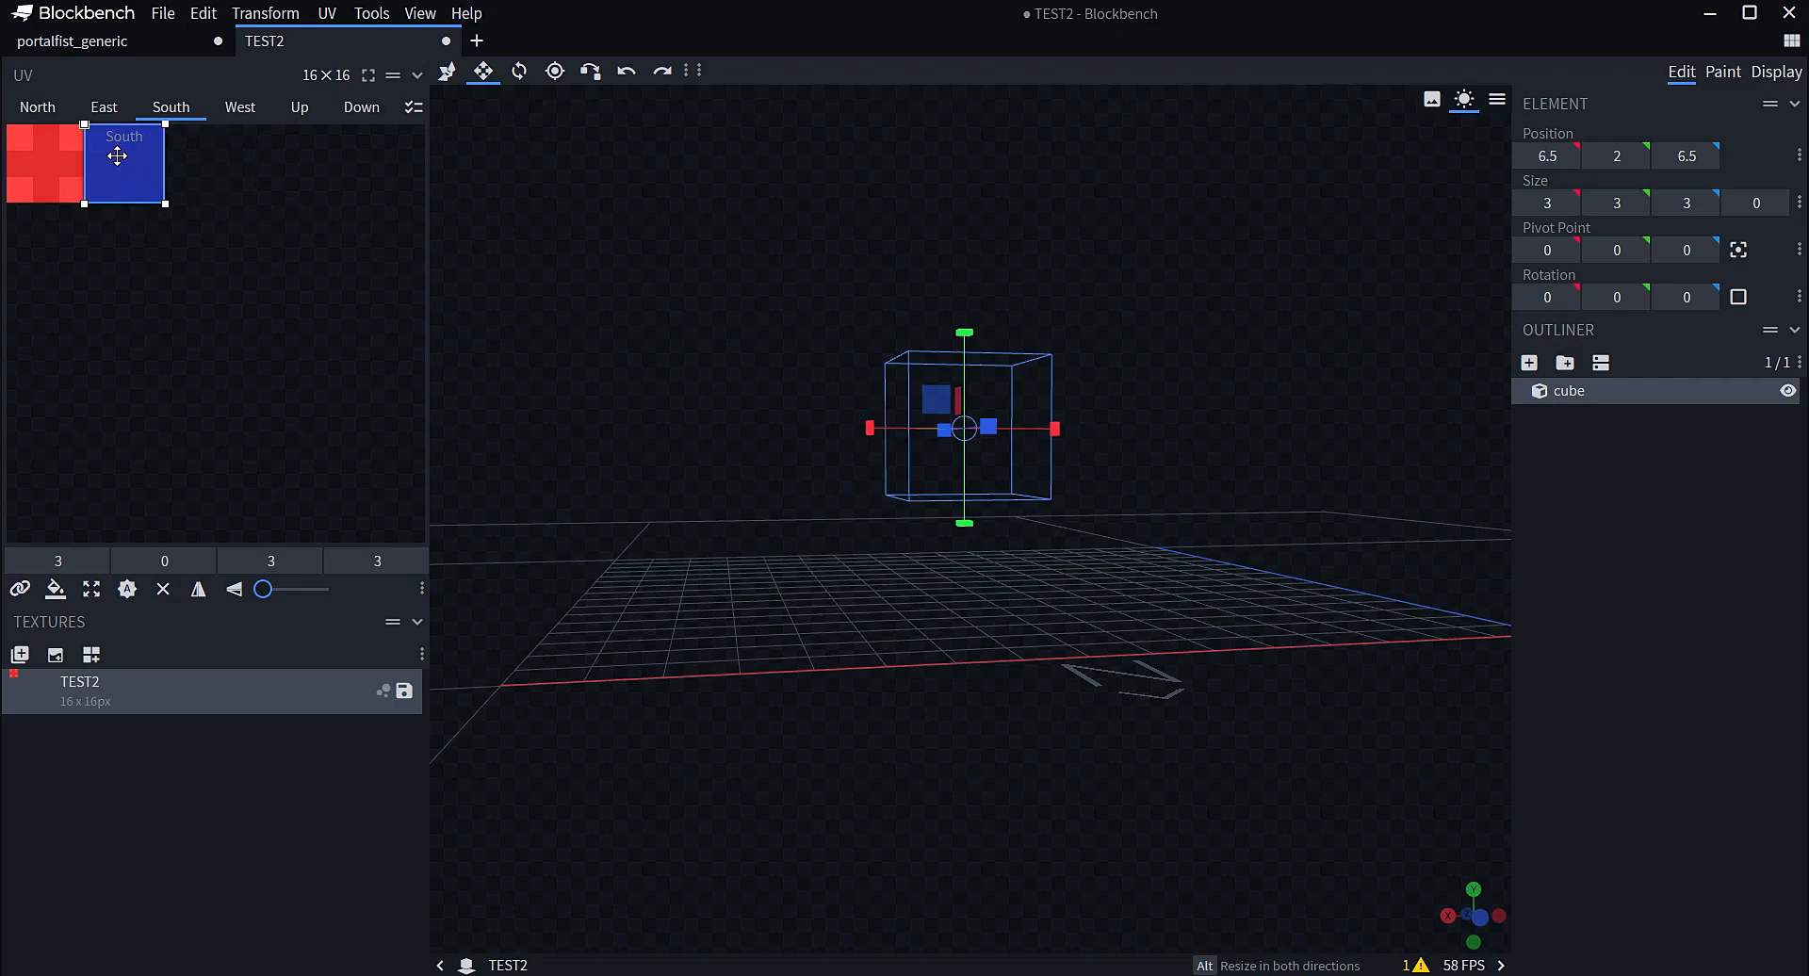
# Move the South face's UV area over the red patch at 0, 0 and return it to 3, 0
pyautogui.moveTo(814, 546); pyautogui.dragTo(932, 489)
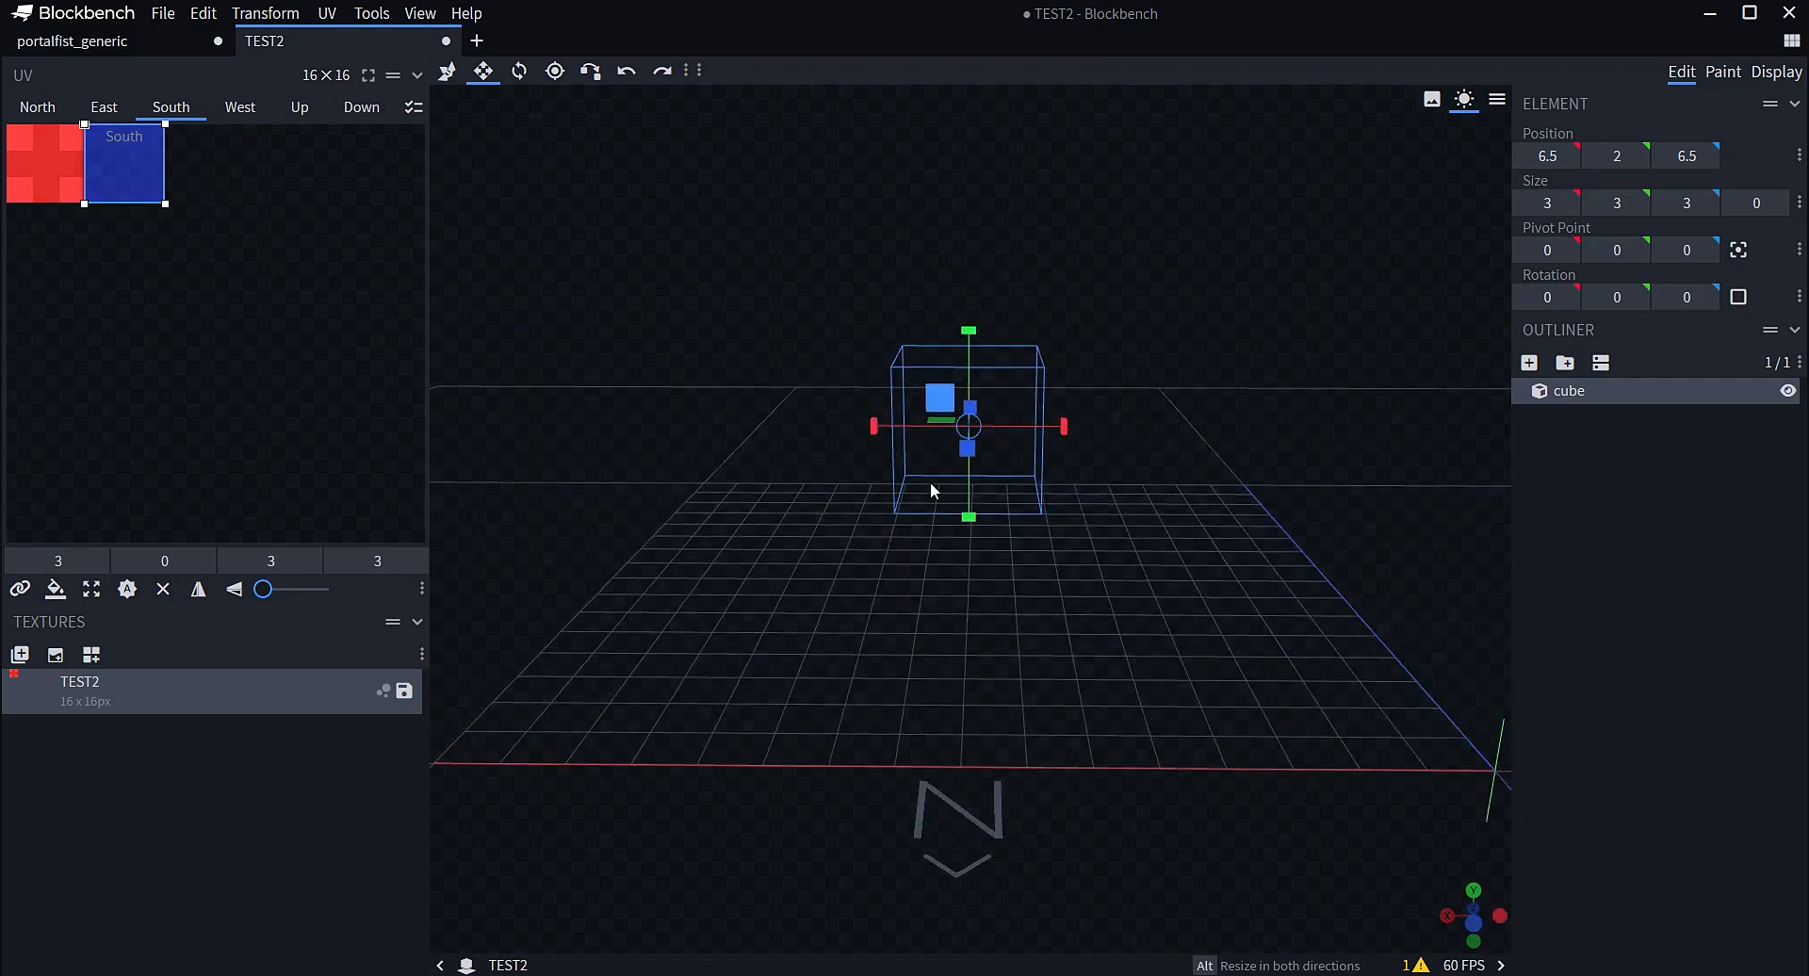
pyautogui.moveTo(104, 154); pyautogui.dragTo(57, 178)
pyautogui.moveTo(745, 372); pyautogui.dragTo(1262, 386)
pyautogui.moveTo(53, 180); pyautogui.dragTo(134, 182)
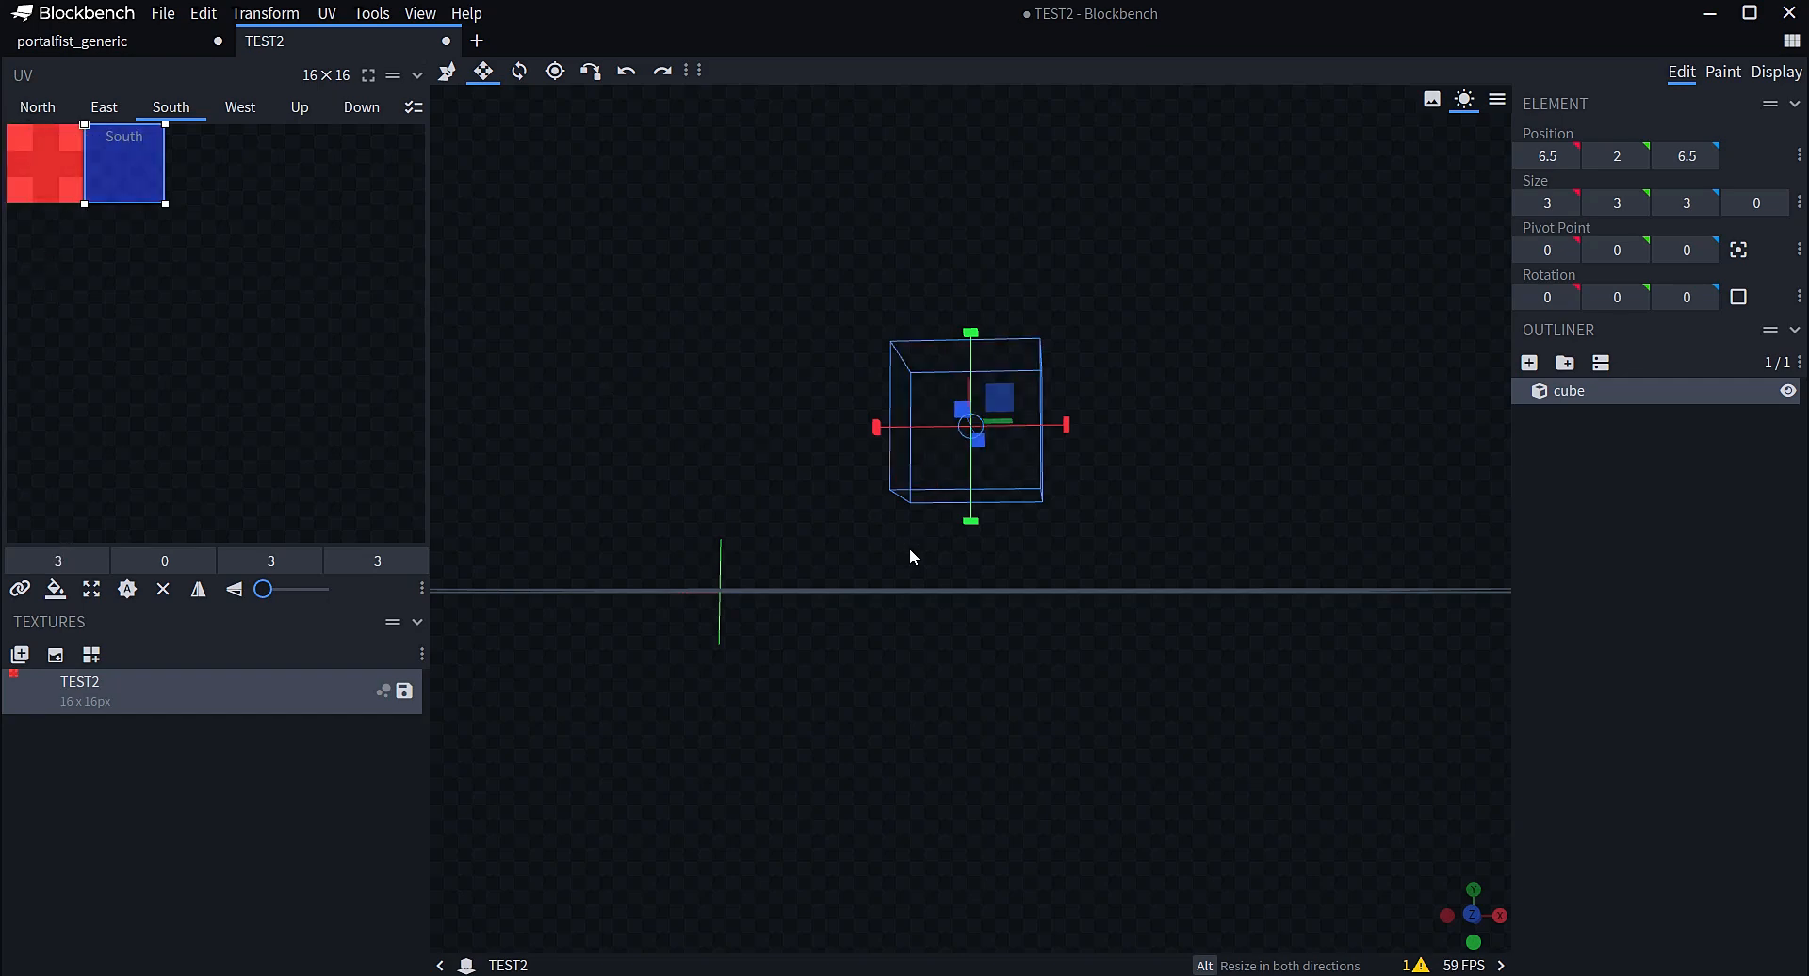
pyautogui.moveTo(910, 556); pyautogui.dragTo(473, 750)
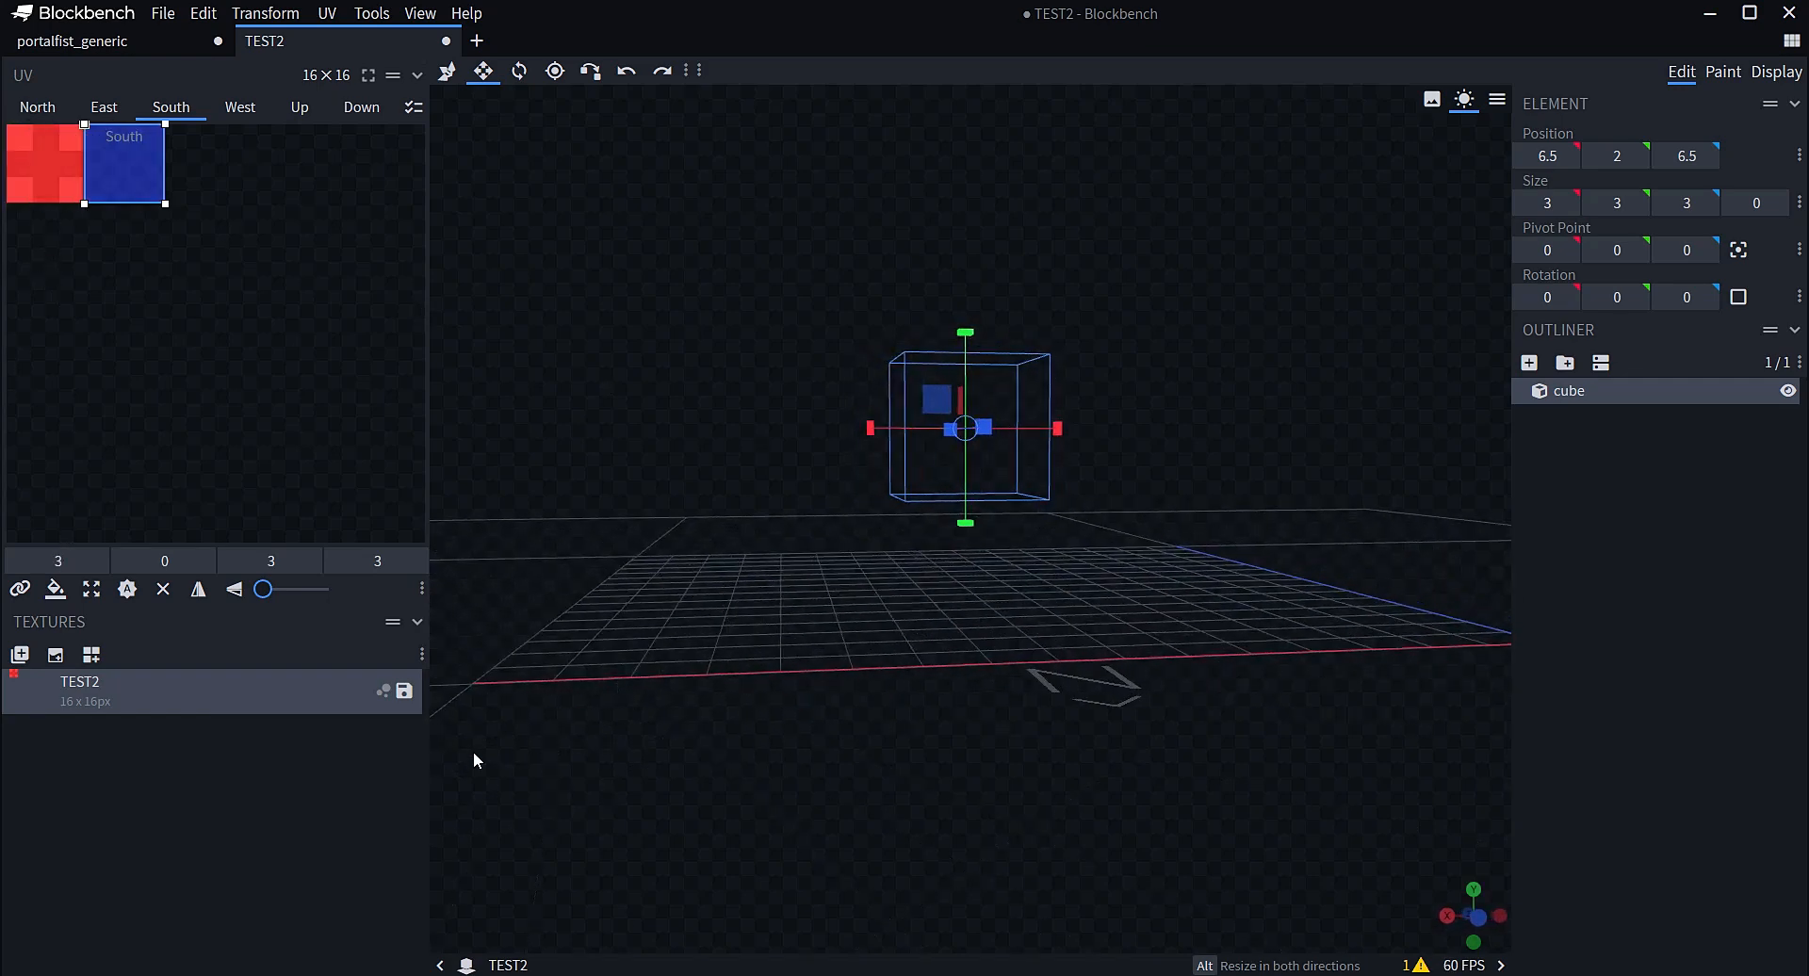
# Reselect the untextured cube and paint one whole face with green #4afc44
pyautogui.click(1508, 703)
pyautogui.click(1722, 71)
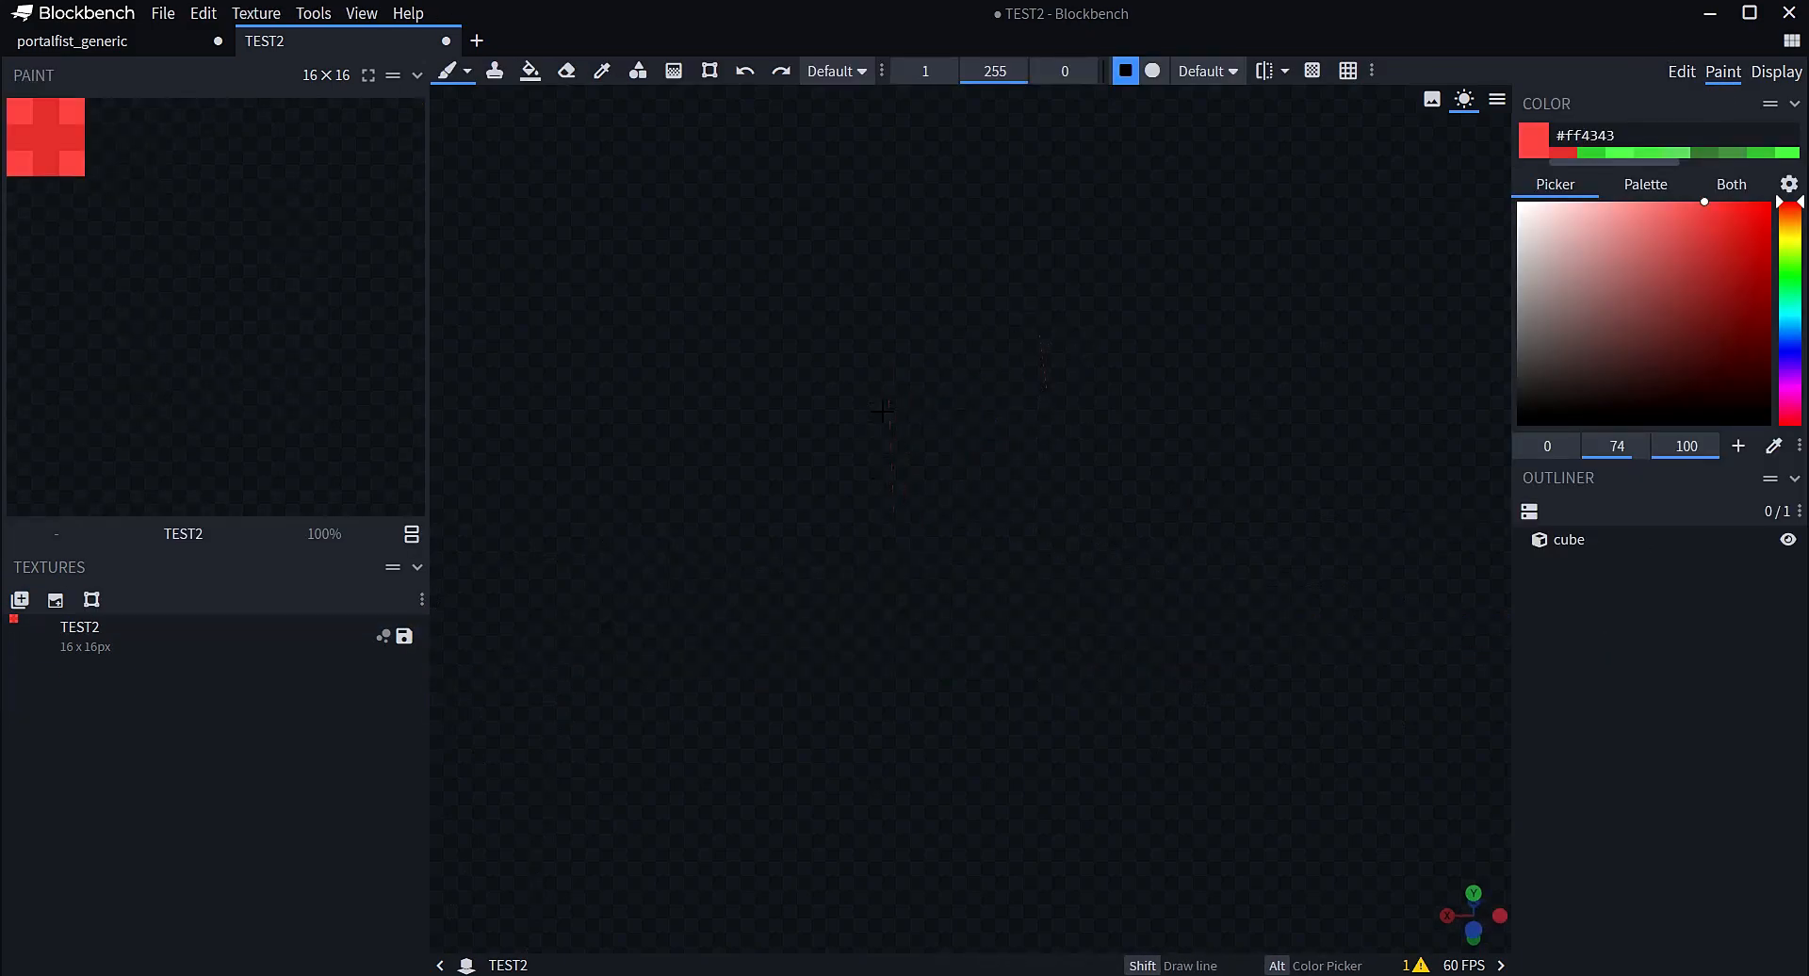
pyautogui.moveTo(877, 468); pyautogui.dragTo(897, 670)
pyautogui.click(1684, 72)
pyautogui.click(1020, 394)
pyautogui.click(1724, 73)
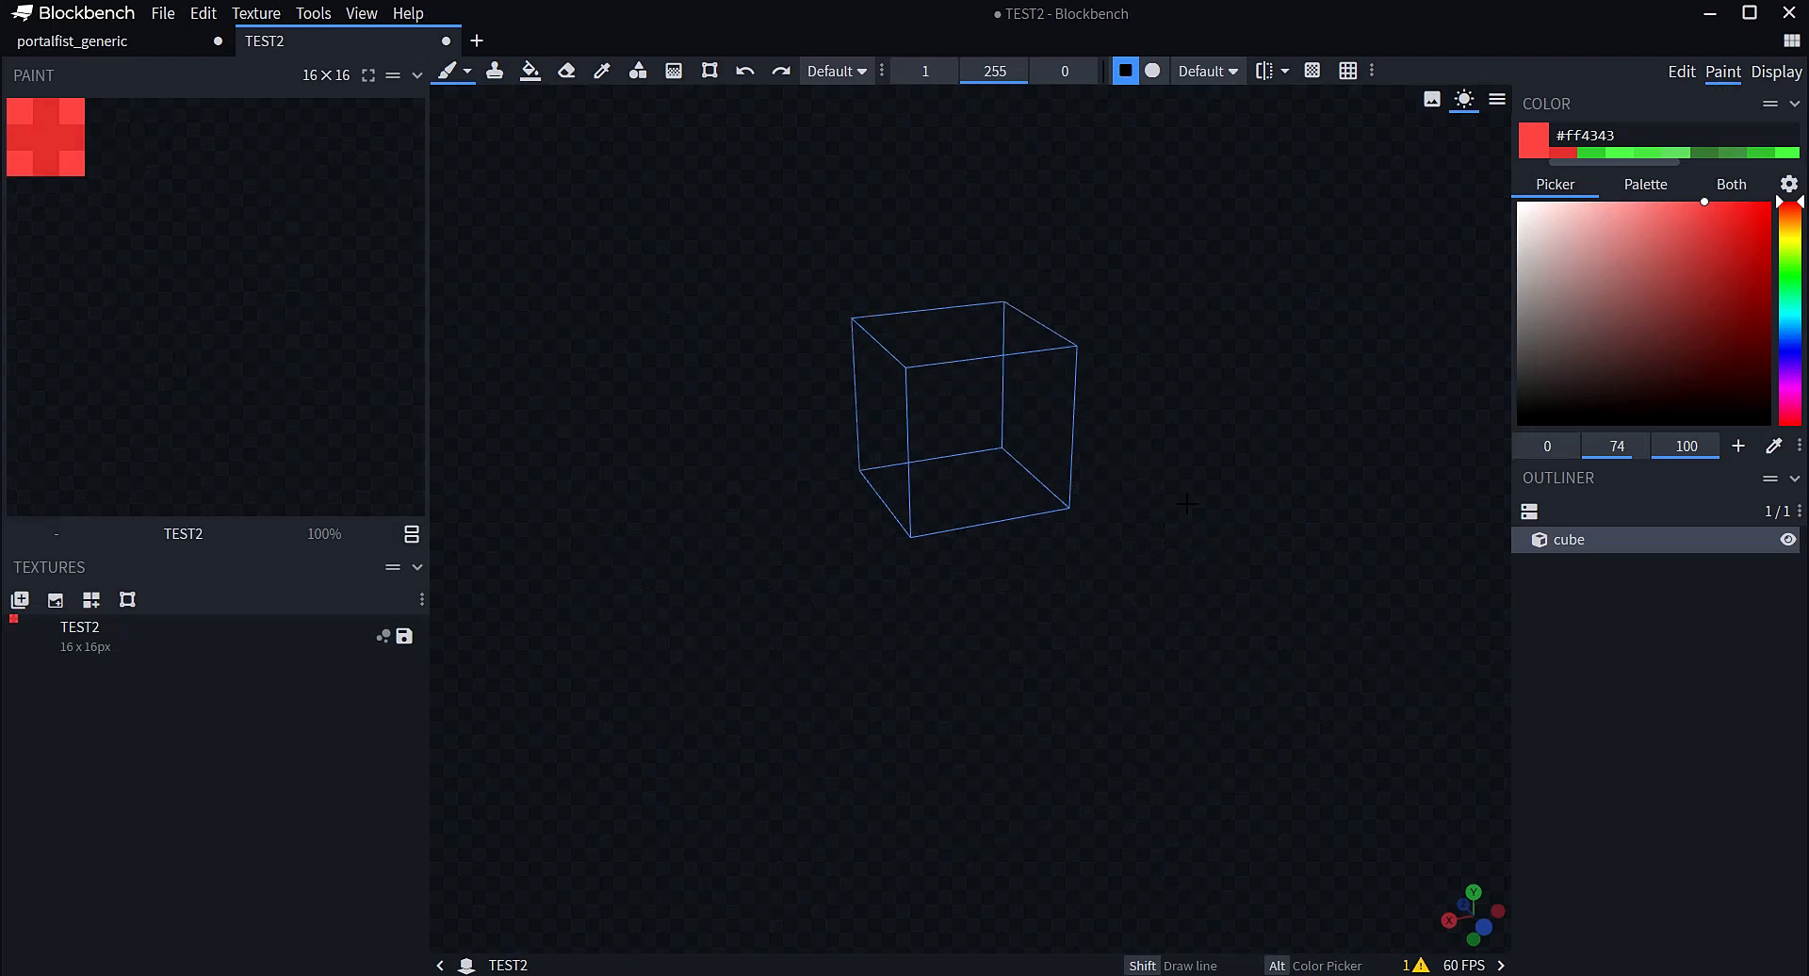
pyautogui.moveTo(1186, 504); pyautogui.dragTo(1137, 658)
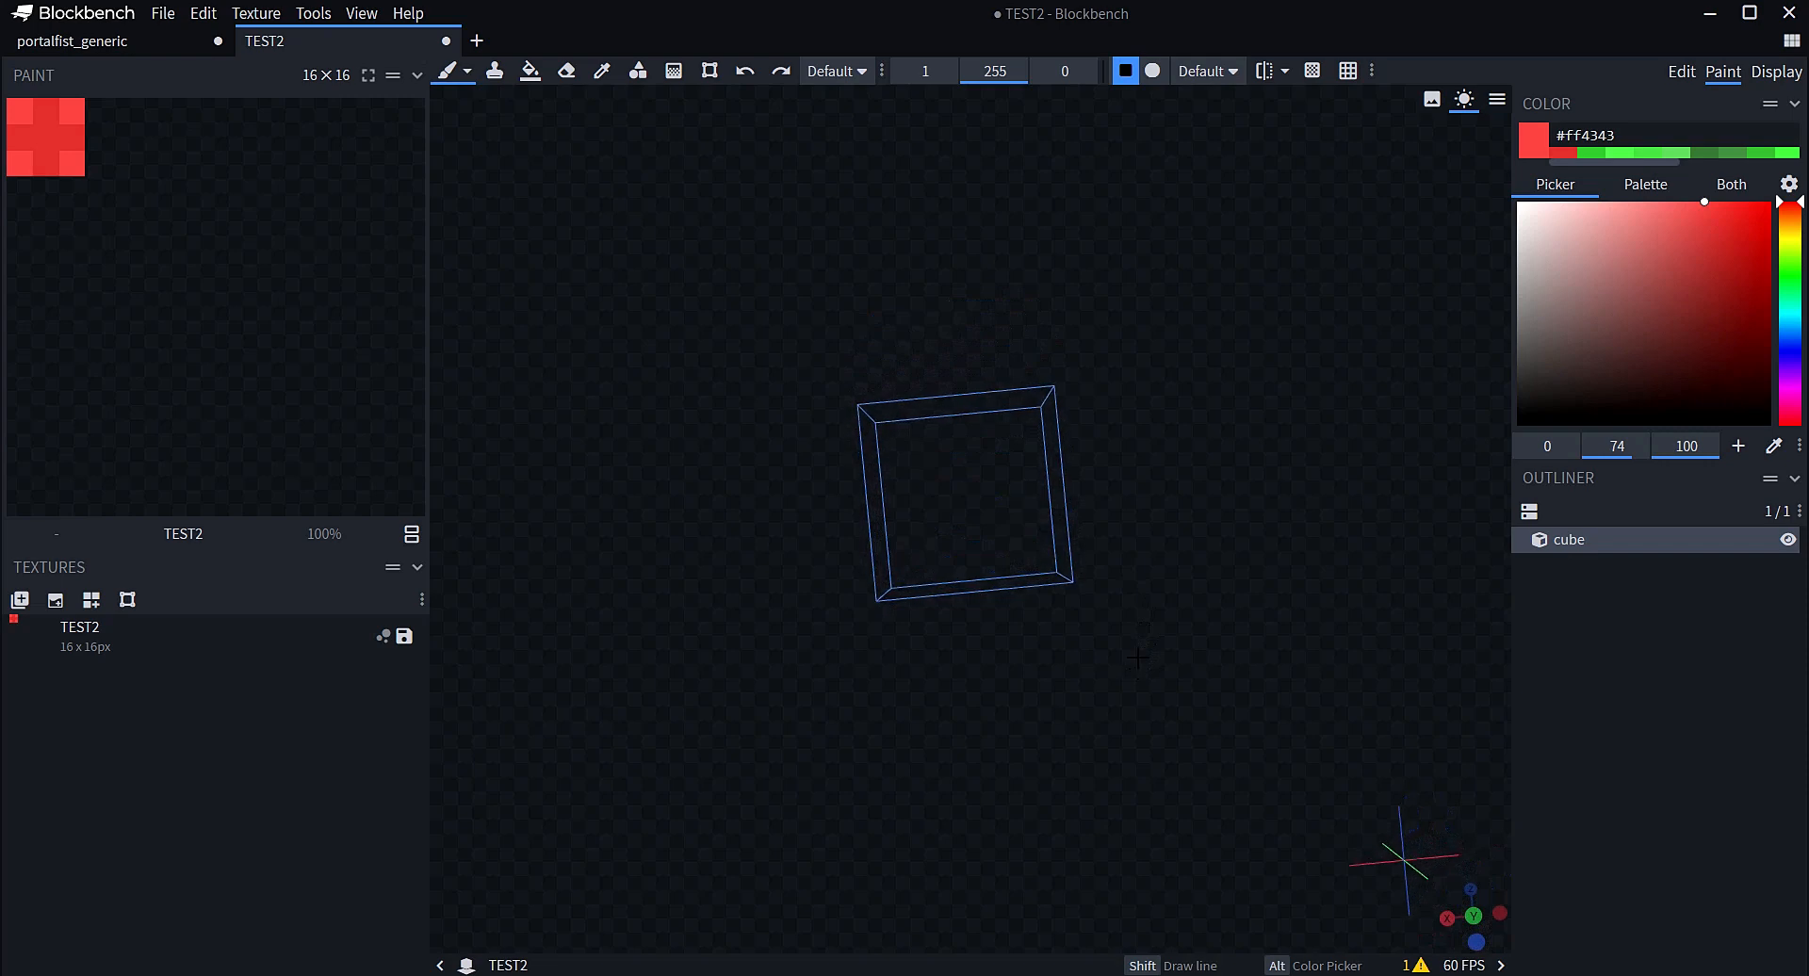
pyautogui.click(1609, 154)
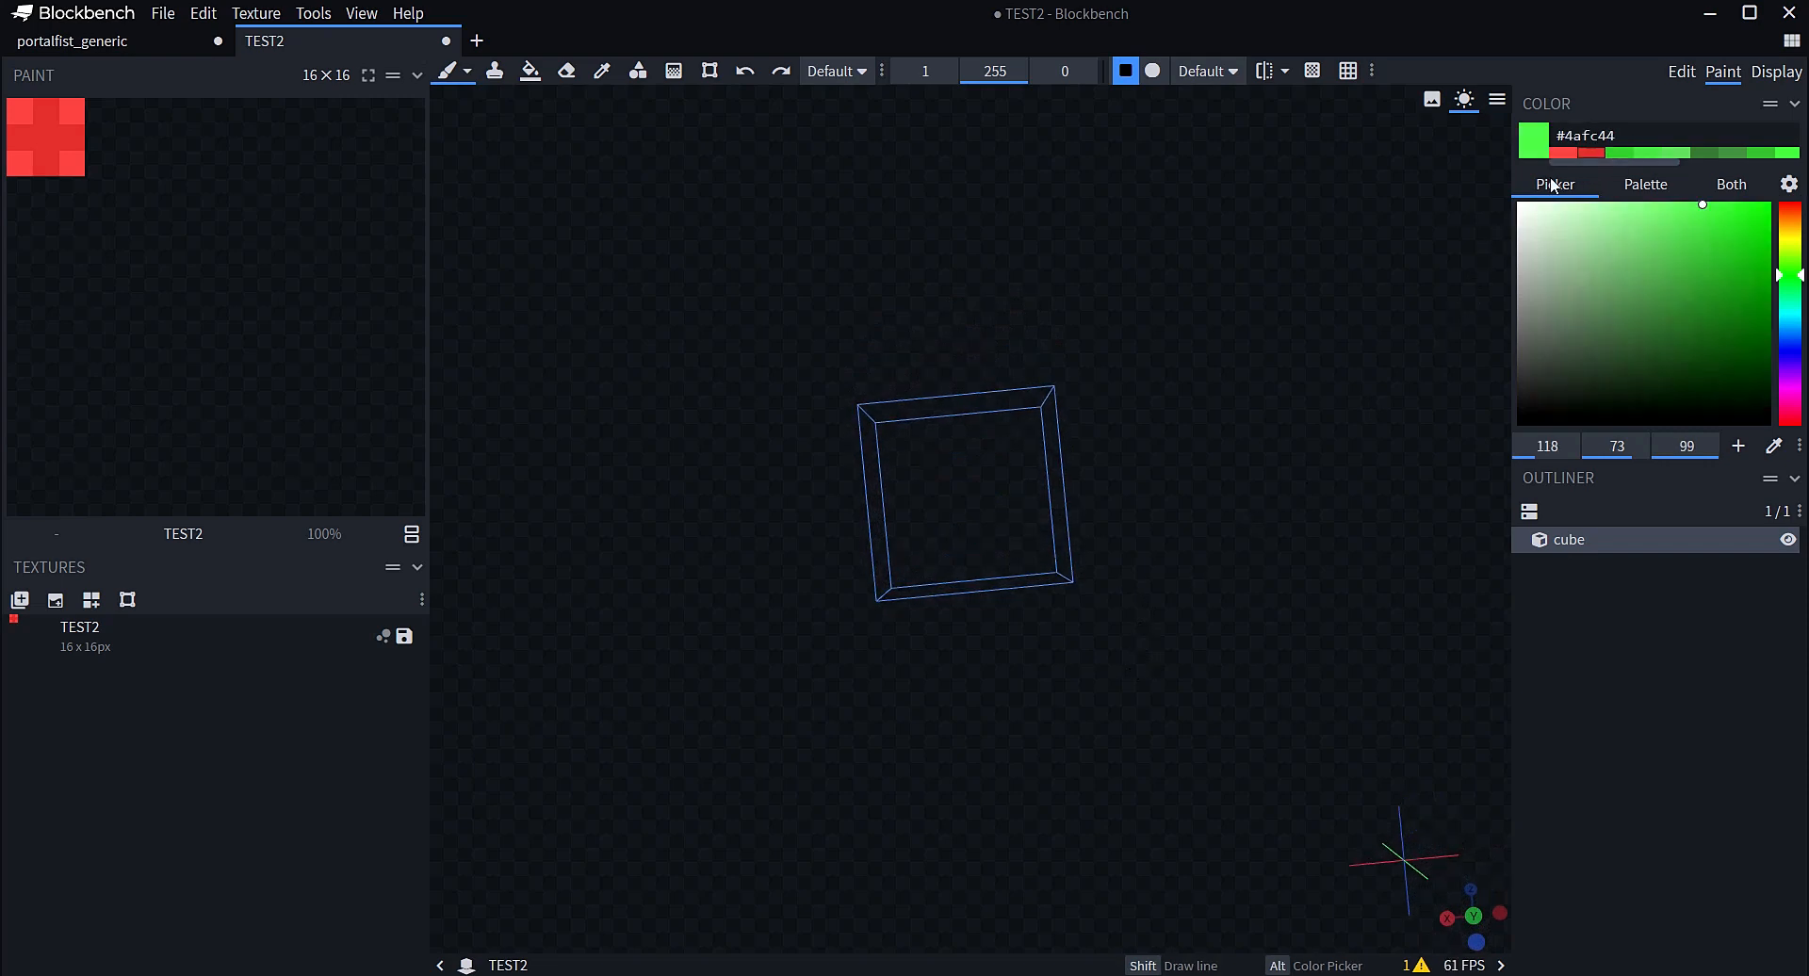
pyautogui.moveTo(876, 435)
pyautogui.mouseDown()
pyautogui.moveTo(1045, 420)
pyautogui.moveTo(916, 501)
pyautogui.moveTo(989, 554)
pyautogui.moveTo(1024, 549)
pyautogui.mouseUp()
pyautogui.moveTo(1306, 501); pyautogui.dragTo(1309, 393)
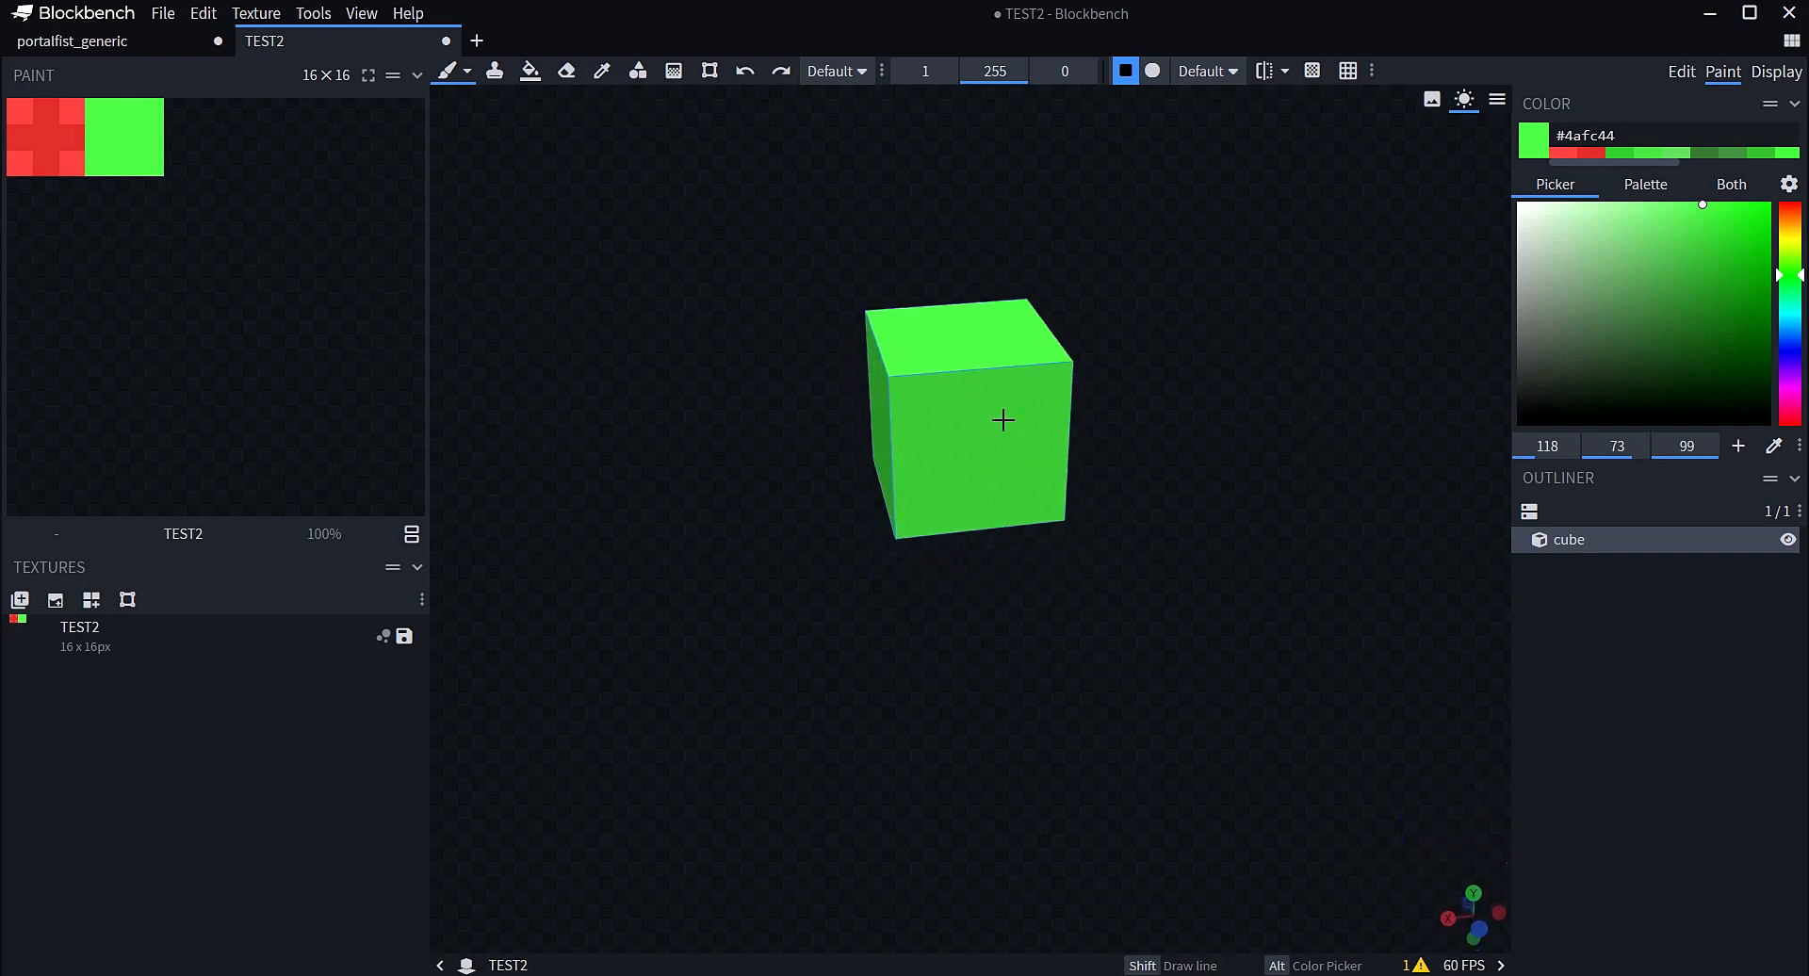
# Move the Up face's UV area to 0, 0, over the red patterned patch
pyautogui.click(1686, 70)
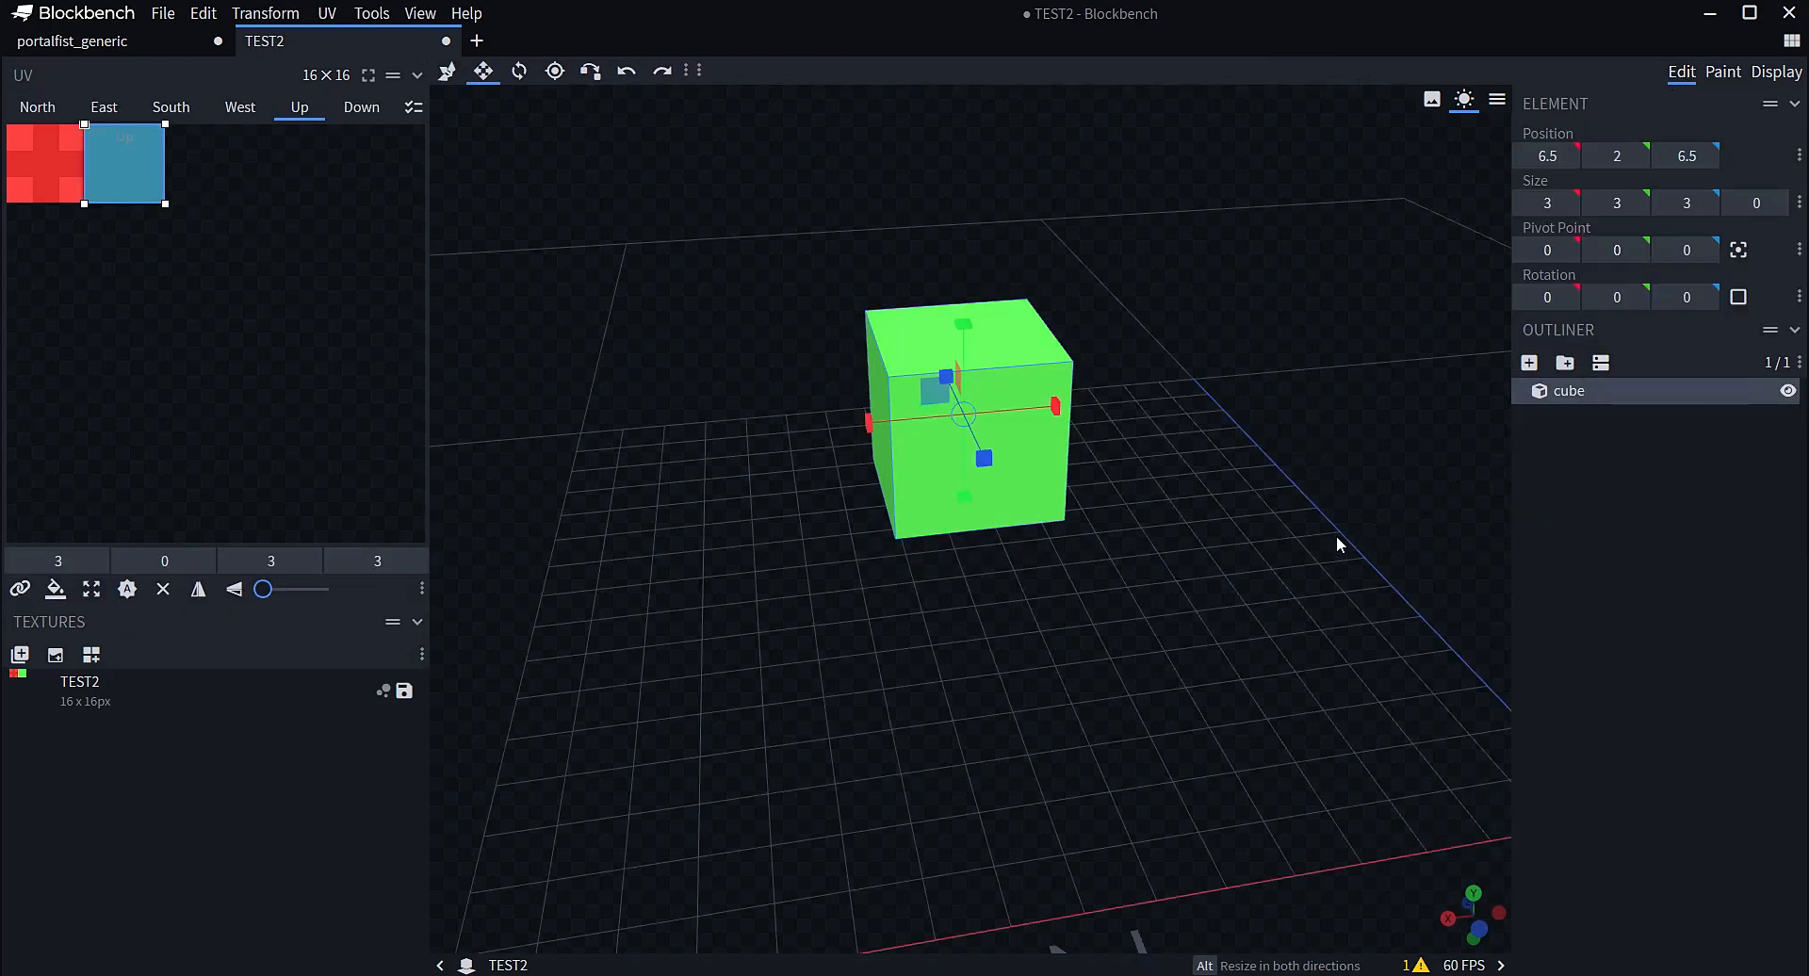
pyautogui.moveTo(125, 153); pyautogui.dragTo(24, 153)
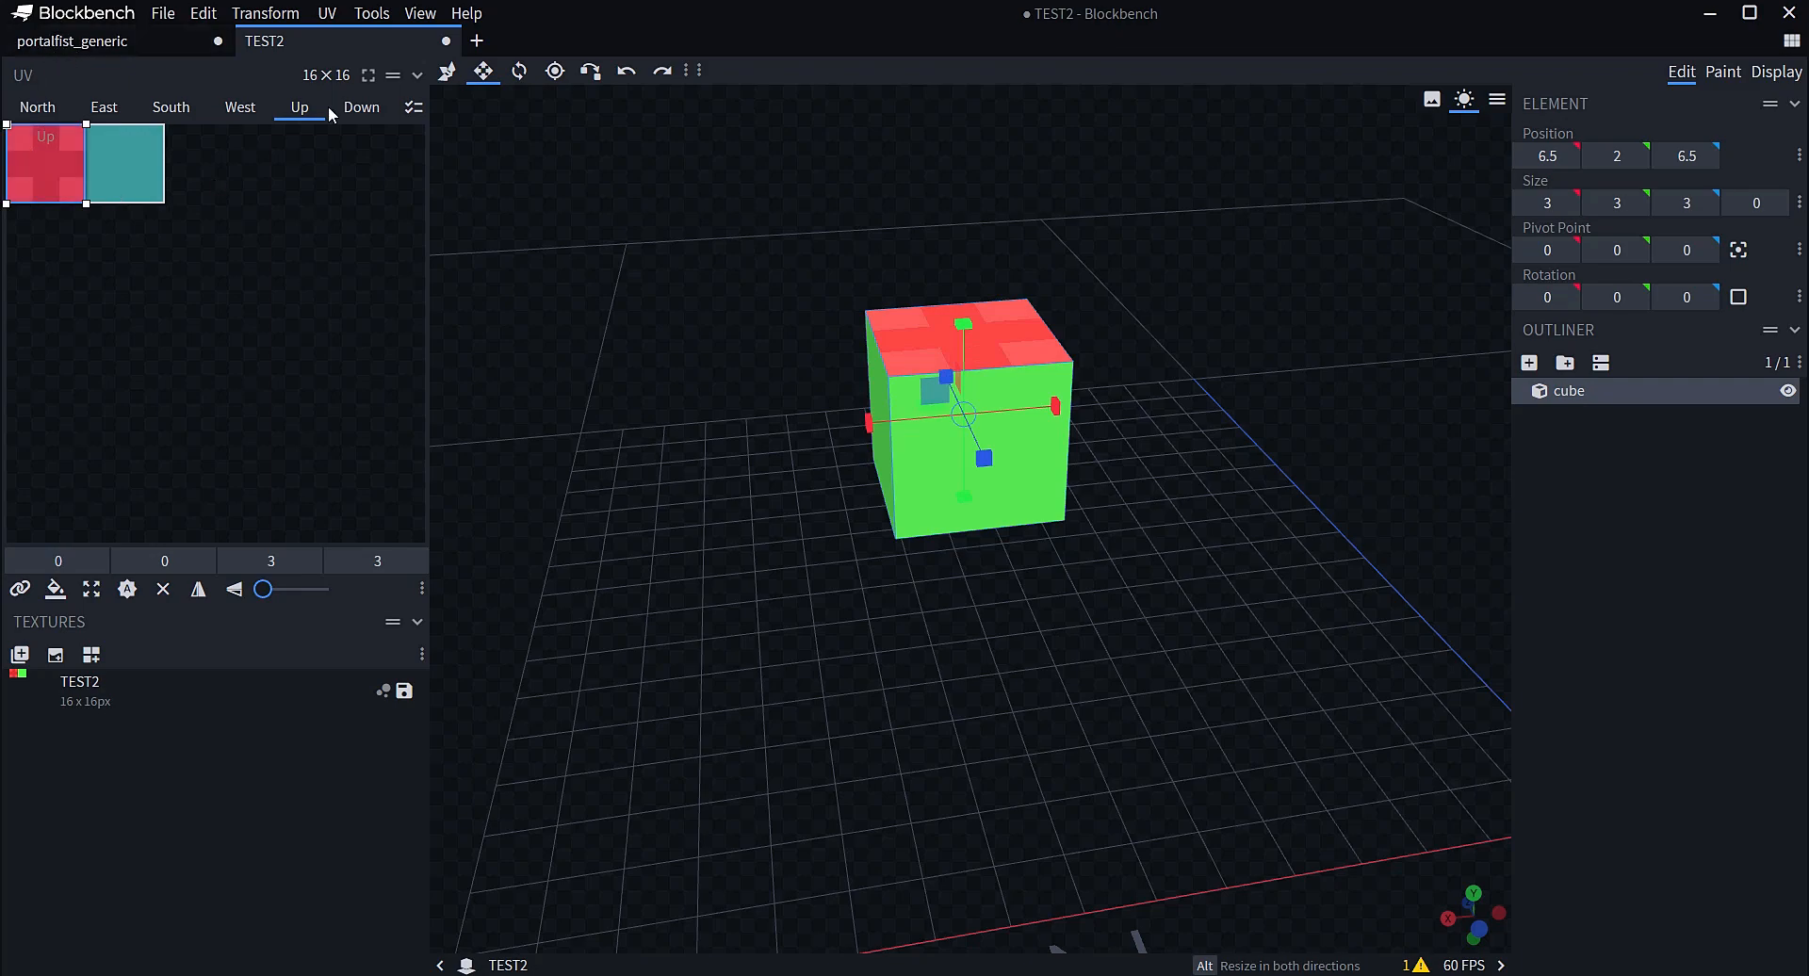
# Apply the Up face's UV mapping over the red patch to all faces of the cube
pyautogui.click(55, 590)
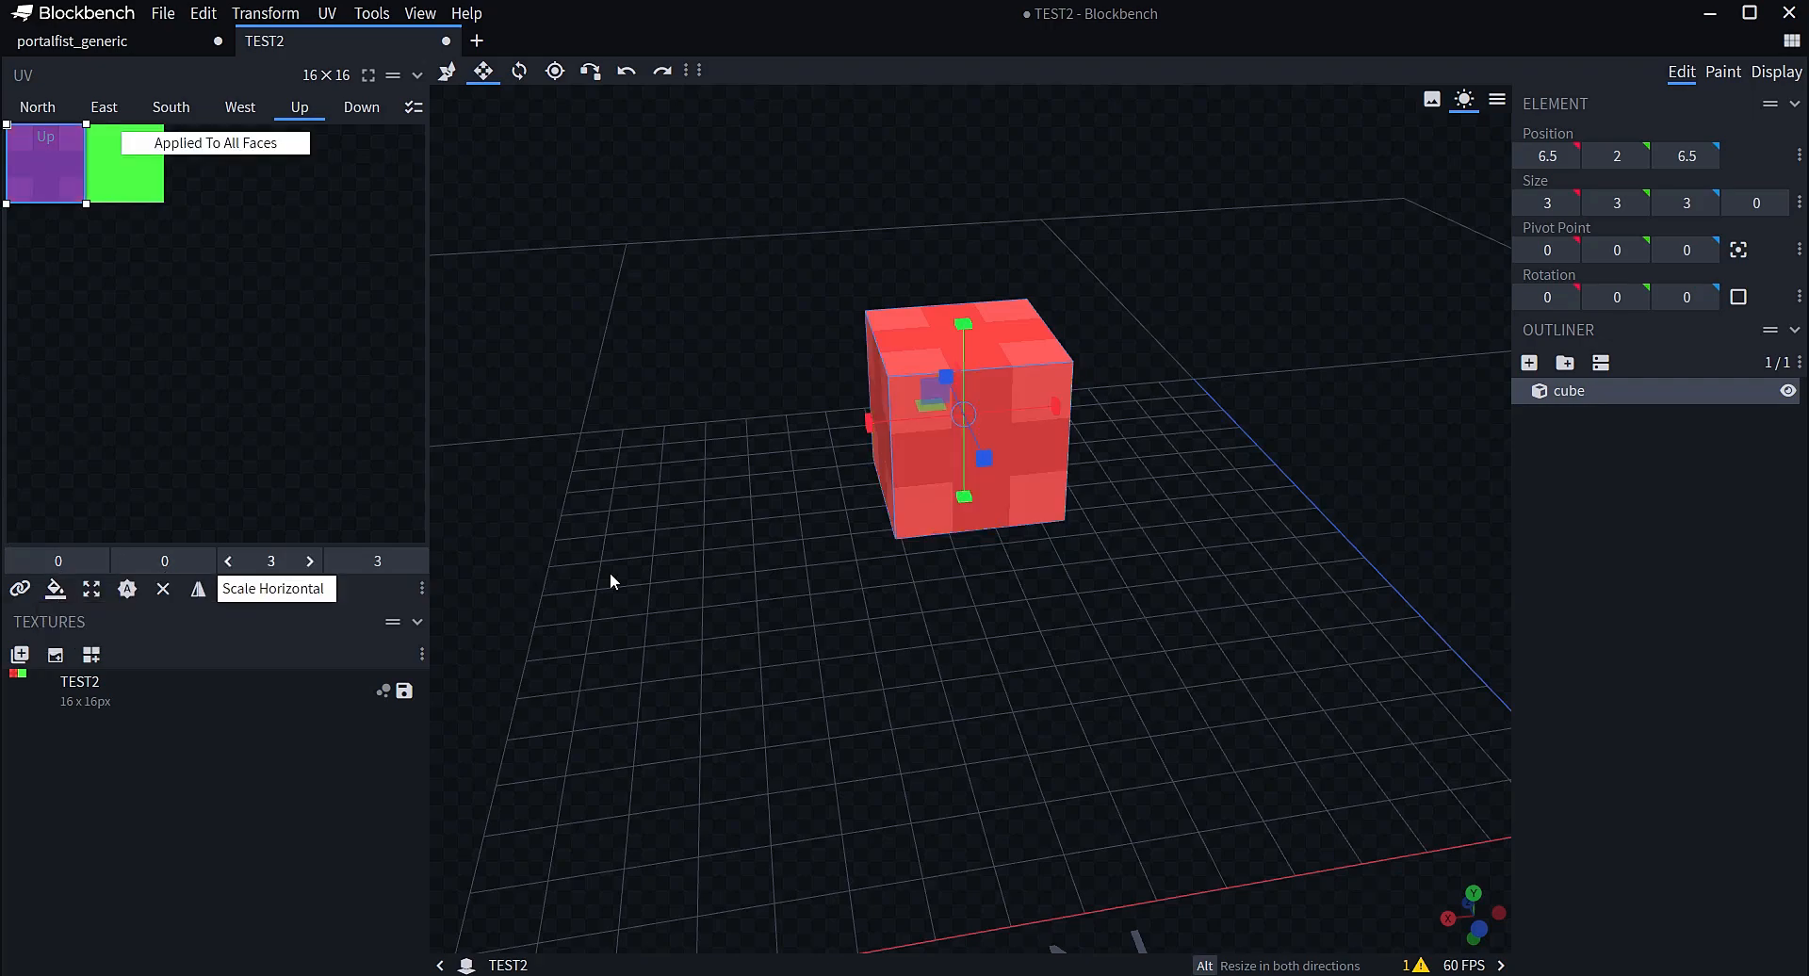
pyautogui.moveTo(609, 572); pyautogui.dragTo(830, 556)
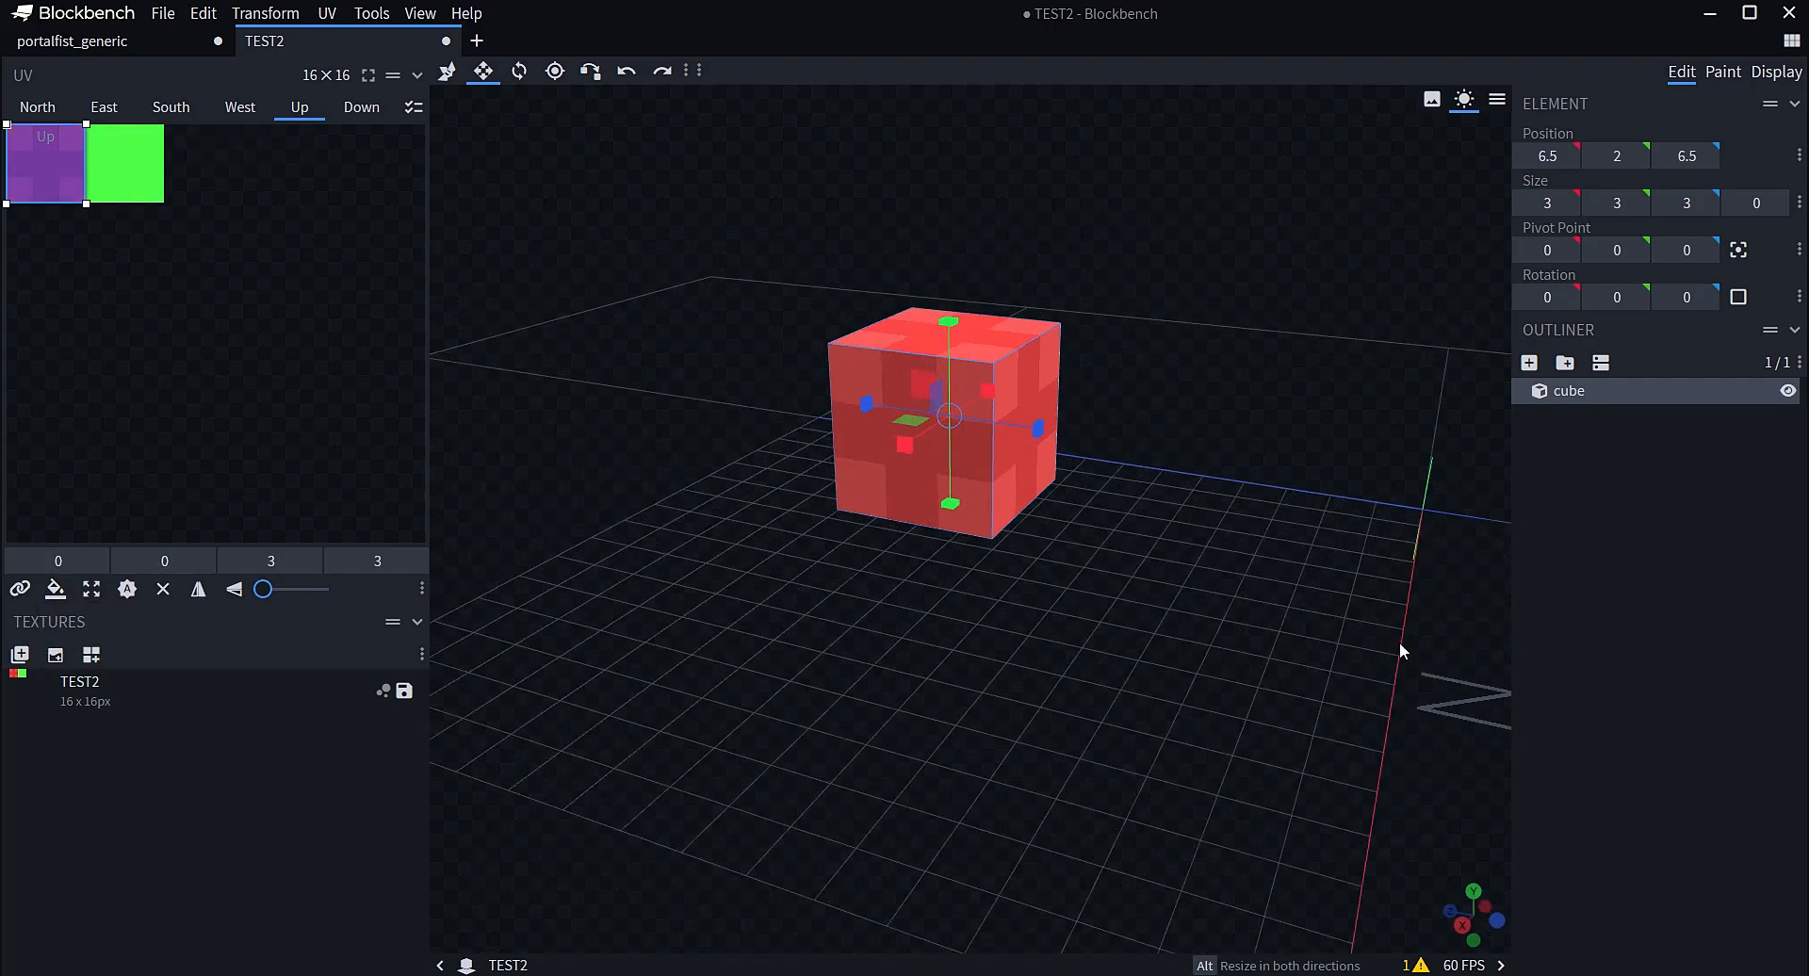
pyautogui.click(1327, 520)
pyautogui.moveTo(1326, 520); pyautogui.dragTo(959, 438)
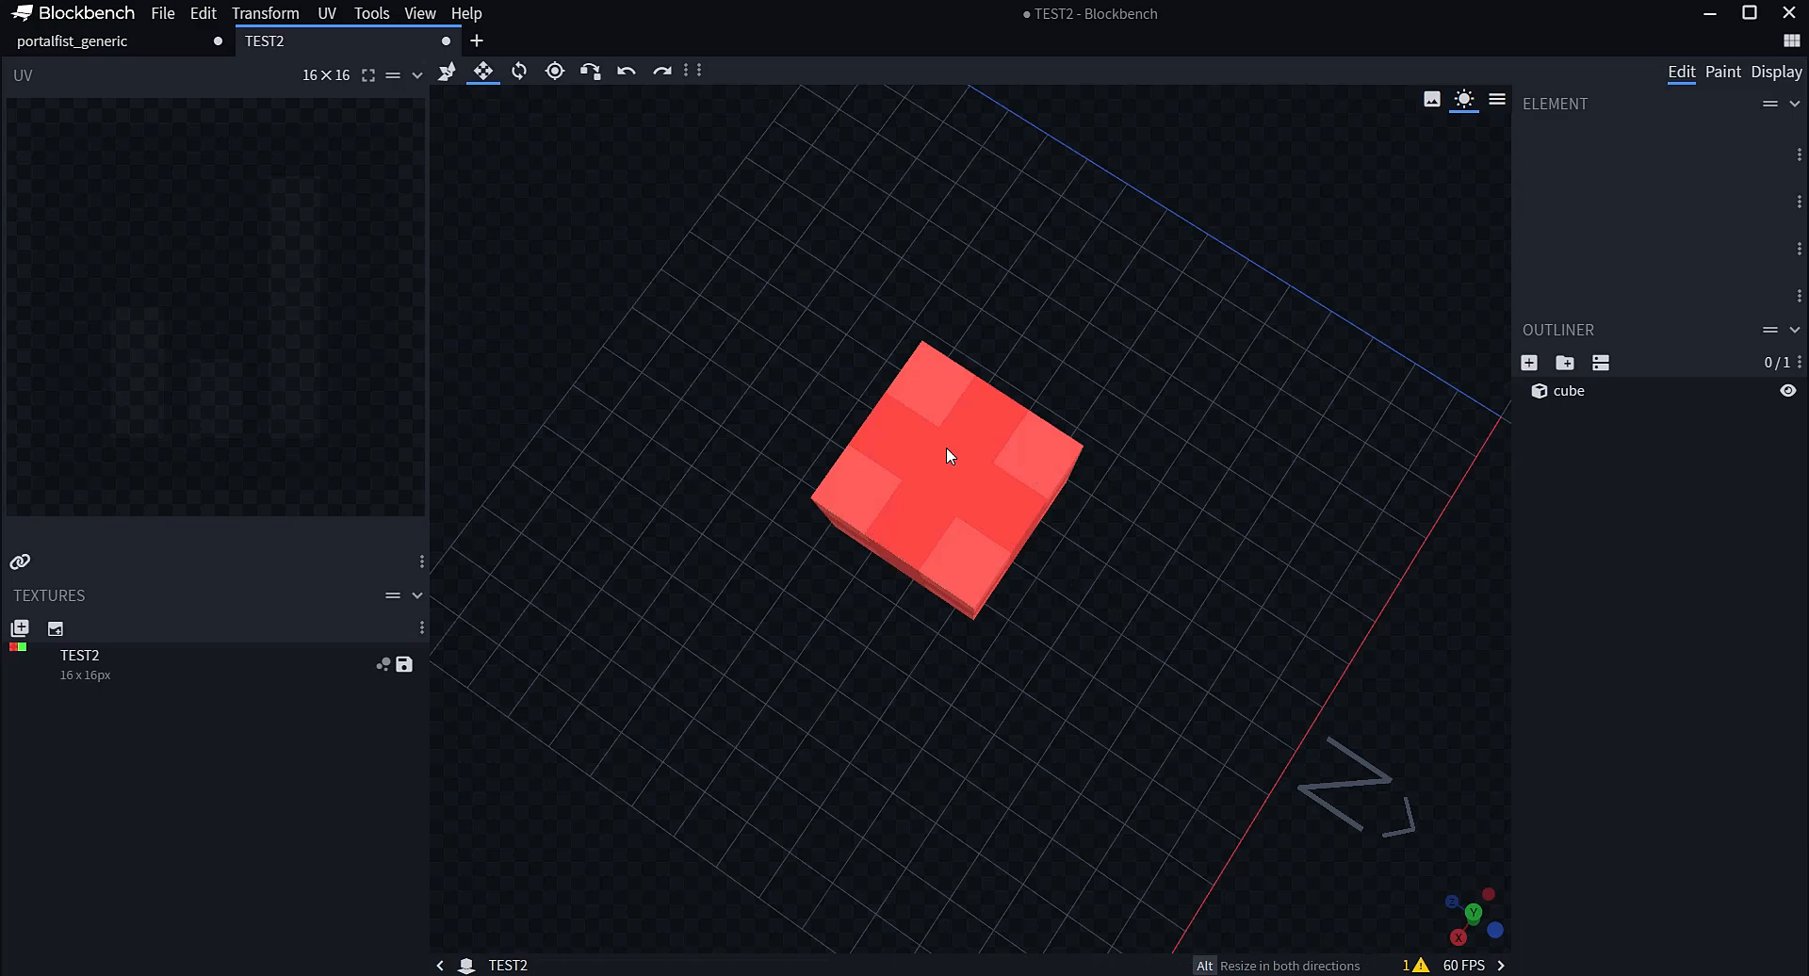
# Select the cube's Up face and move its UV area to 3, 0, over the green patch
pyautogui.click(952, 471)
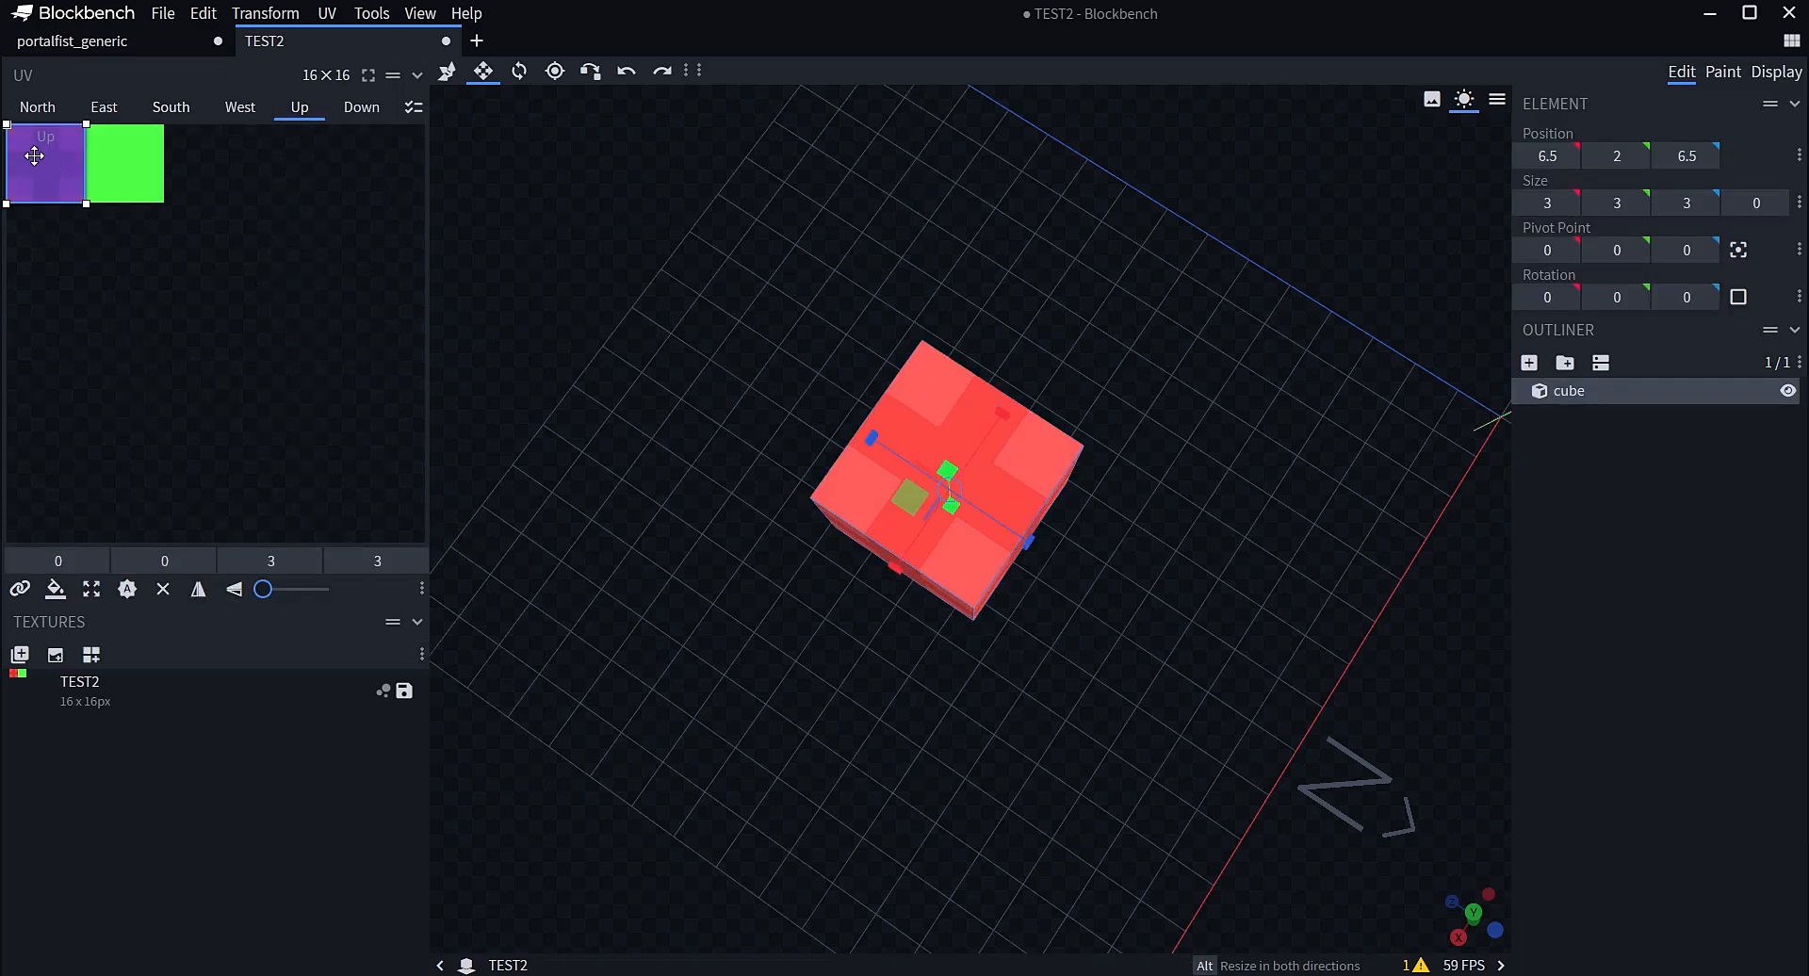
pyautogui.moveTo(34, 155); pyautogui.dragTo(113, 158)
pyautogui.moveTo(747, 631); pyautogui.dragTo(654, 546)
pyautogui.click(888, 610)
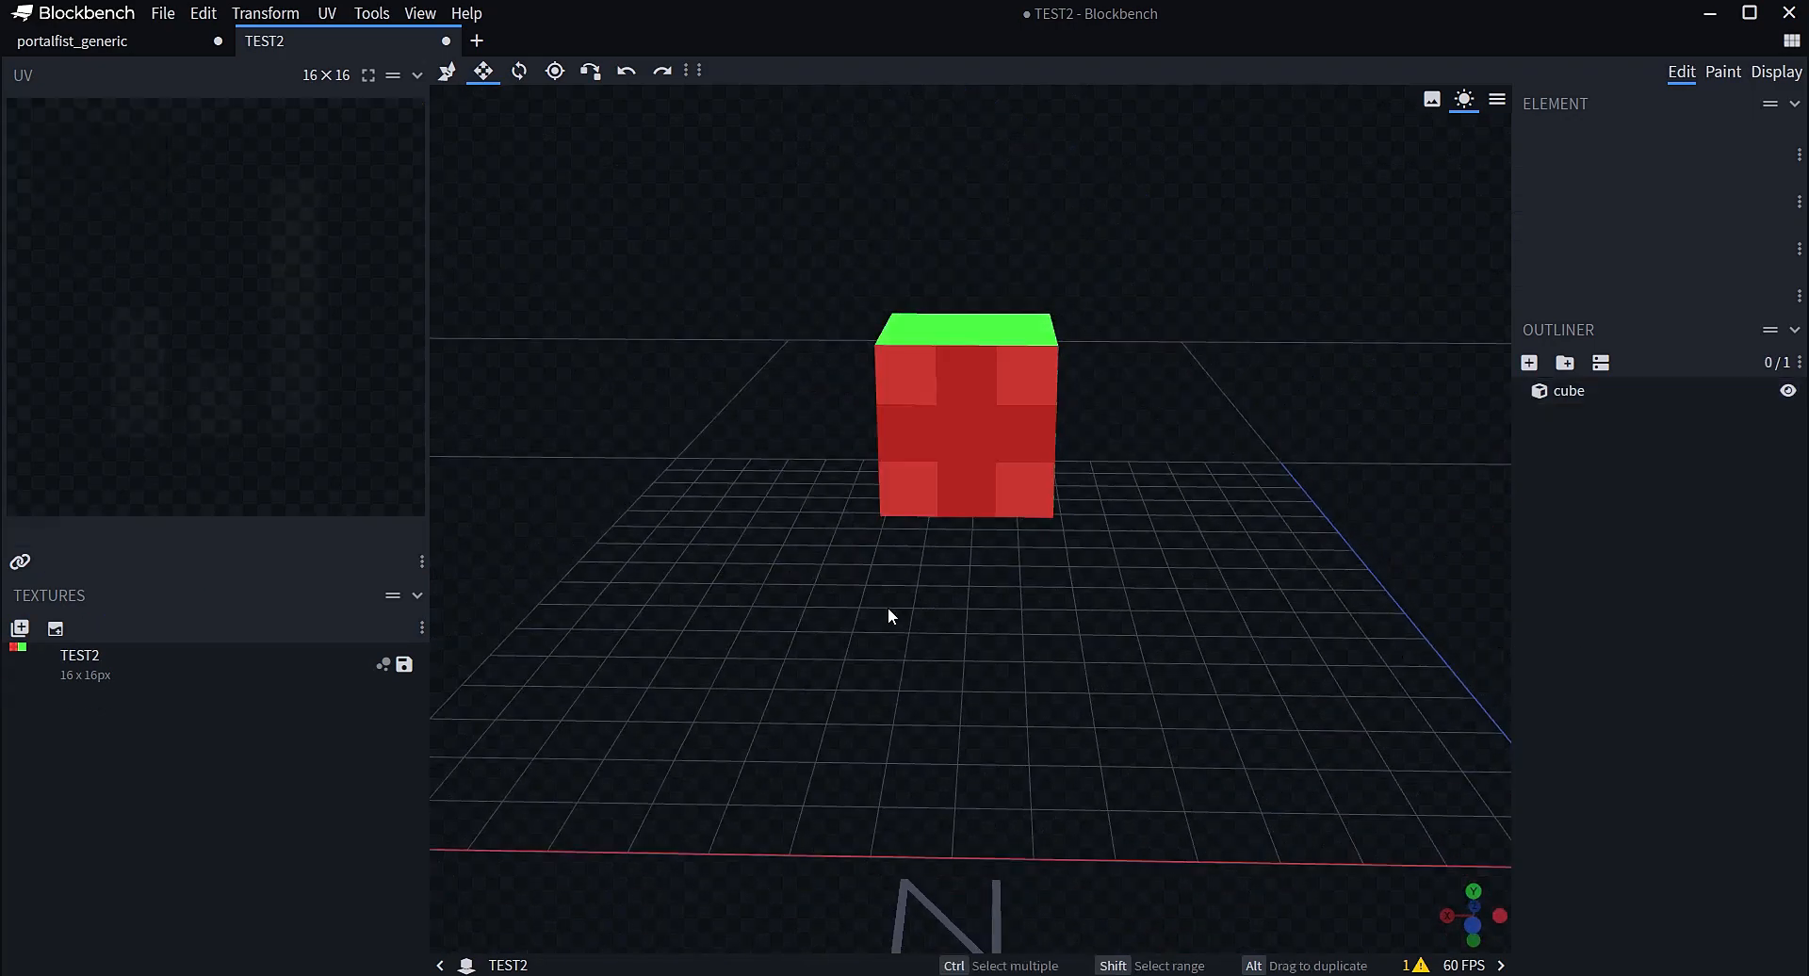
pyautogui.moveTo(888, 616); pyautogui.dragTo(1031, 620)
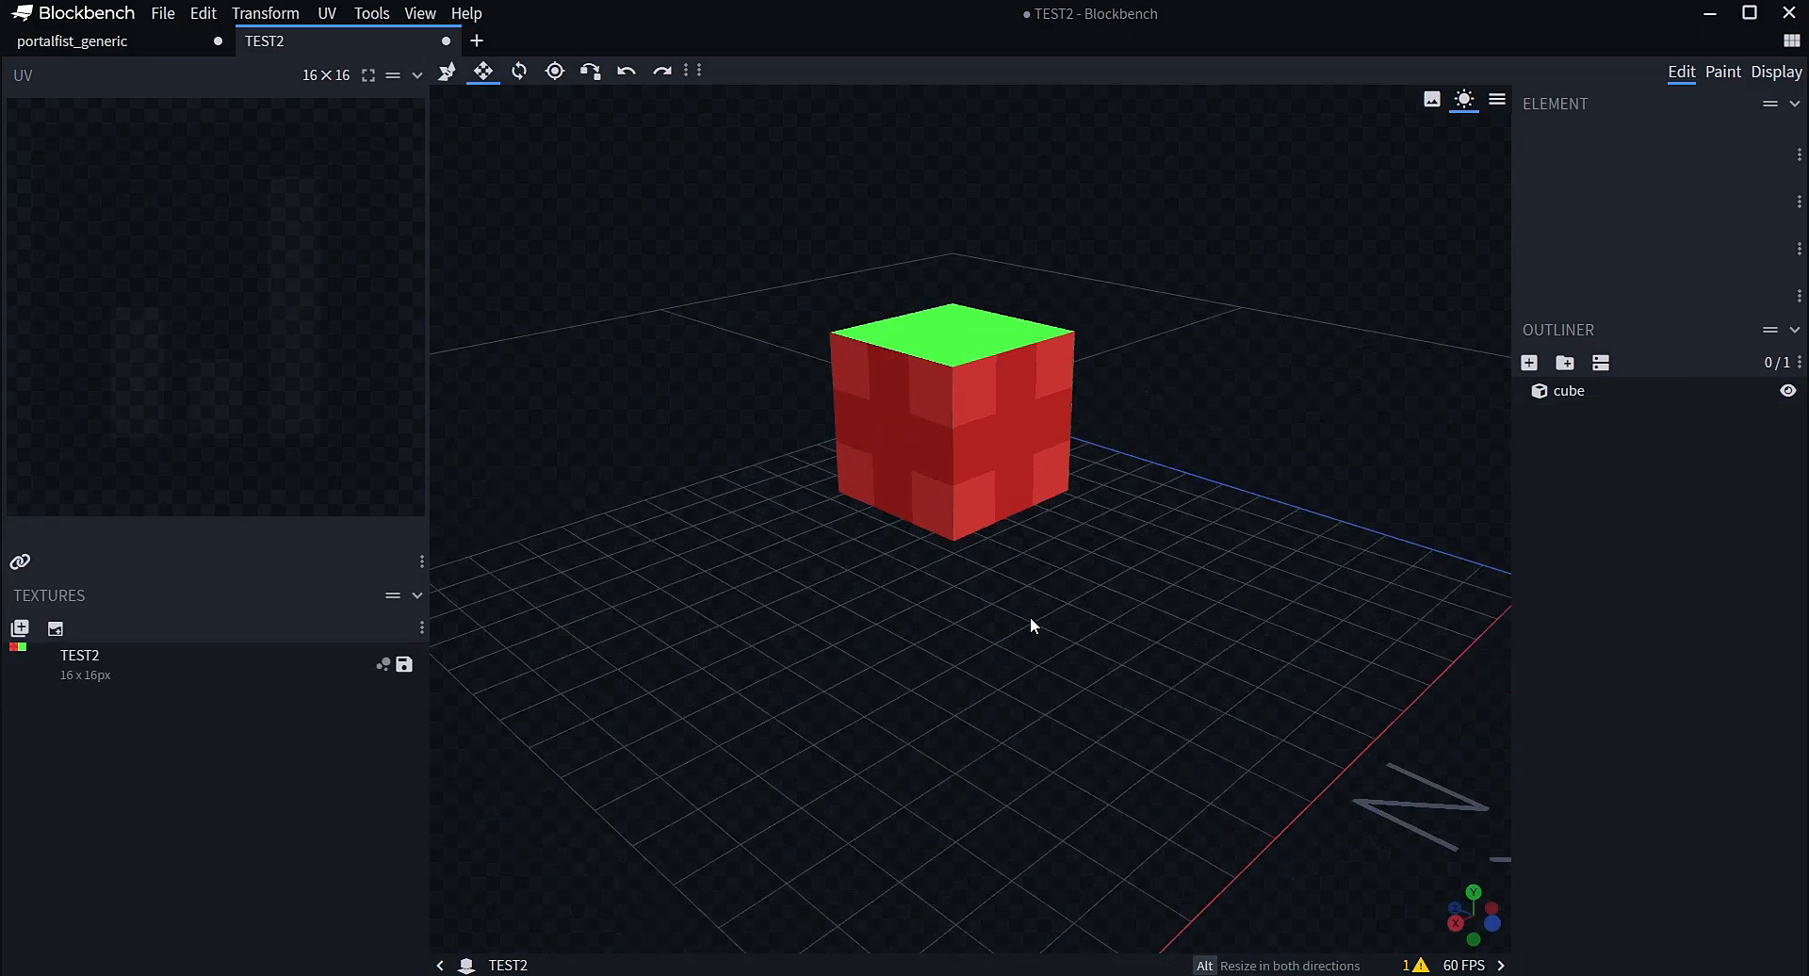
# Examine the cube's North face mapping and its red sides and green top in both Edit and Paint modes
pyautogui.click(1016, 424)
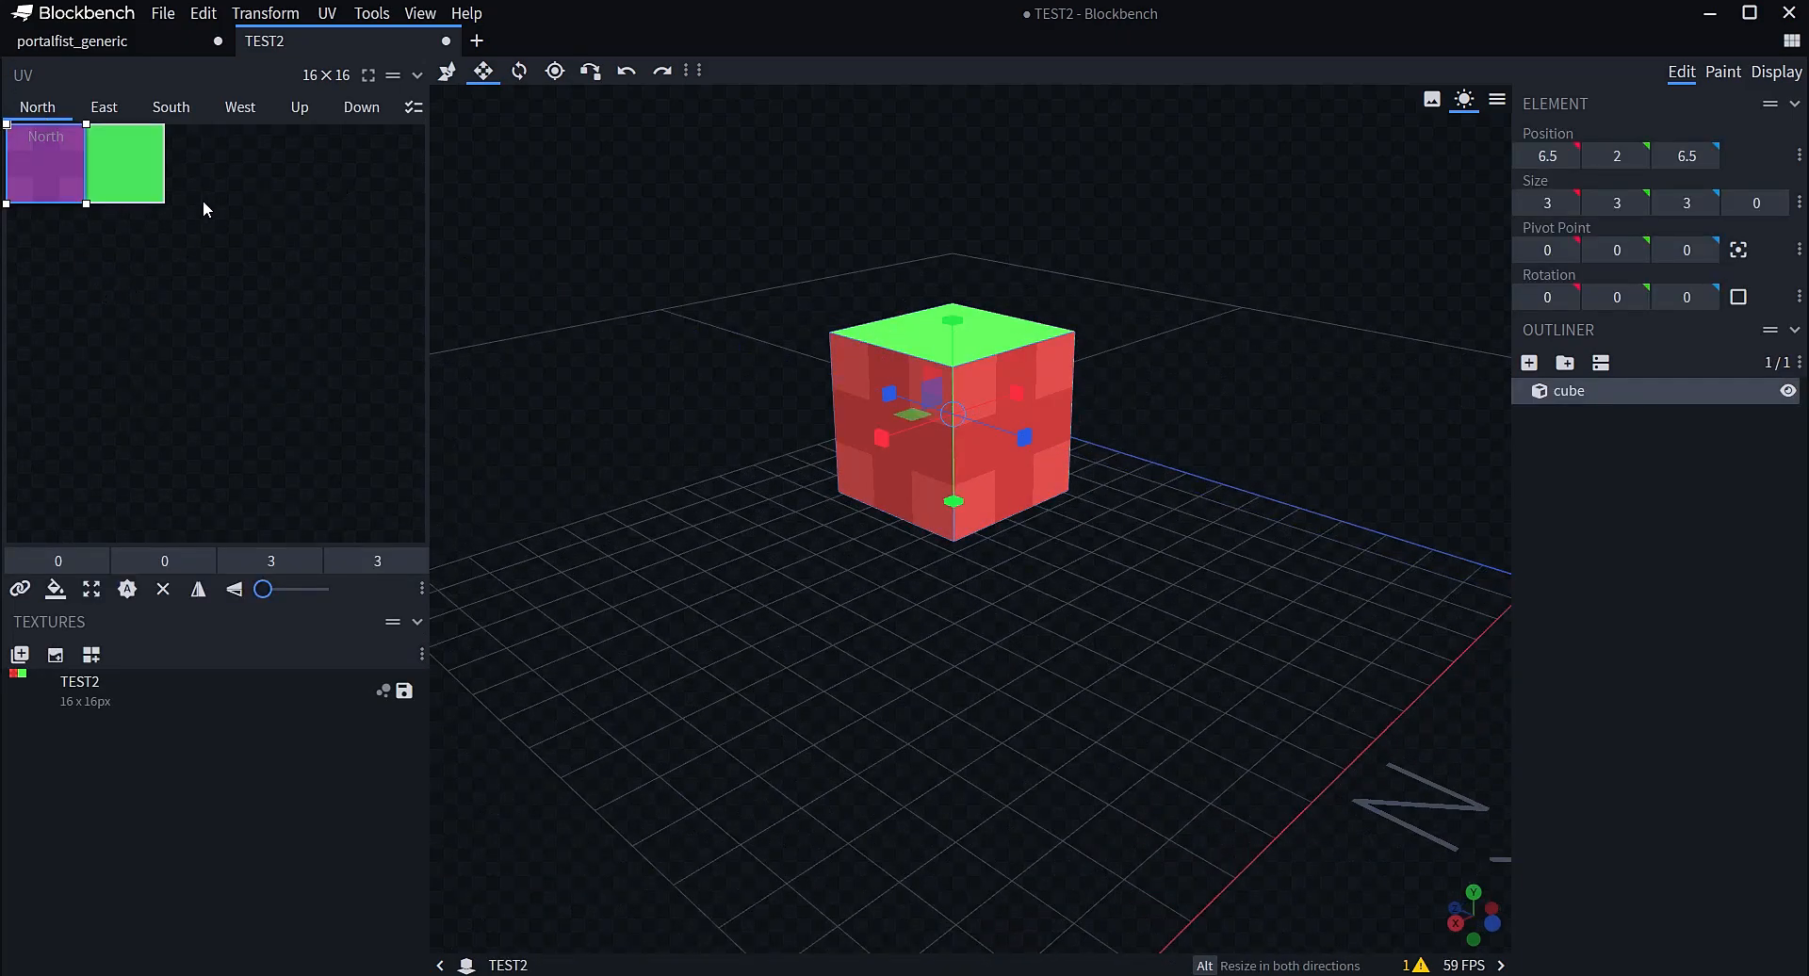
pyautogui.click(1728, 567)
pyautogui.moveTo(1470, 595); pyautogui.dragTo(1077, 590)
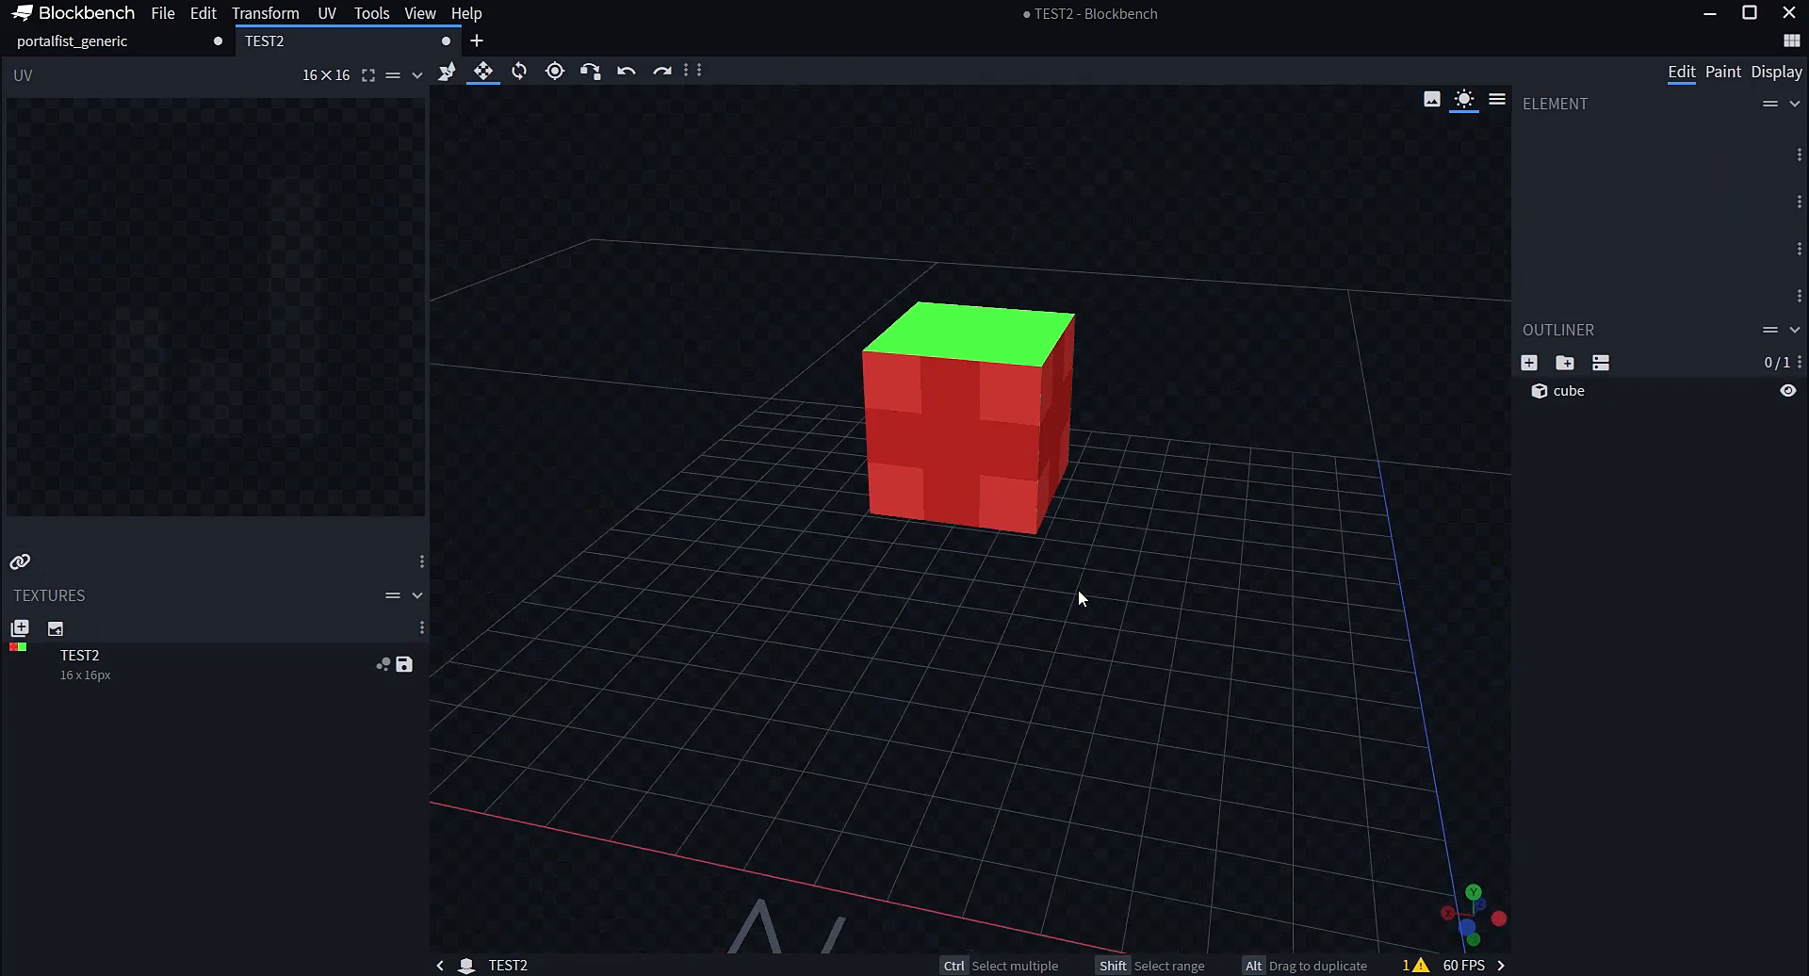
pyautogui.scroll(-3, 1078, 590)
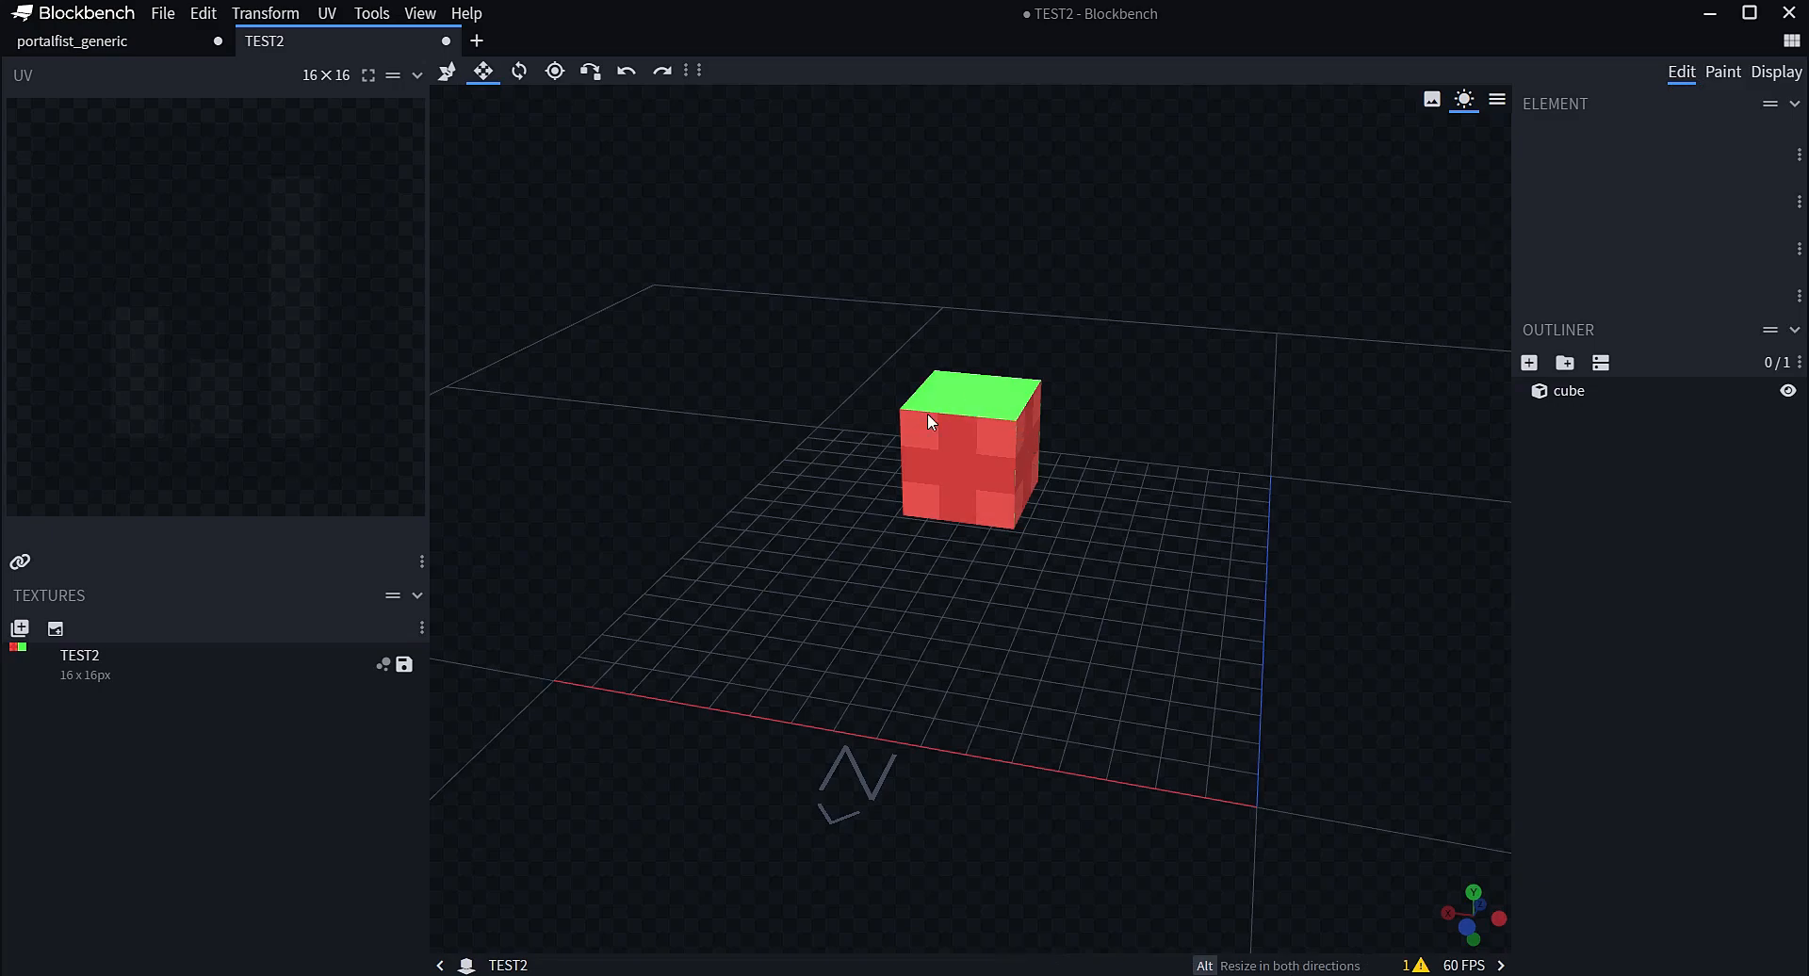
pyautogui.click(1723, 72)
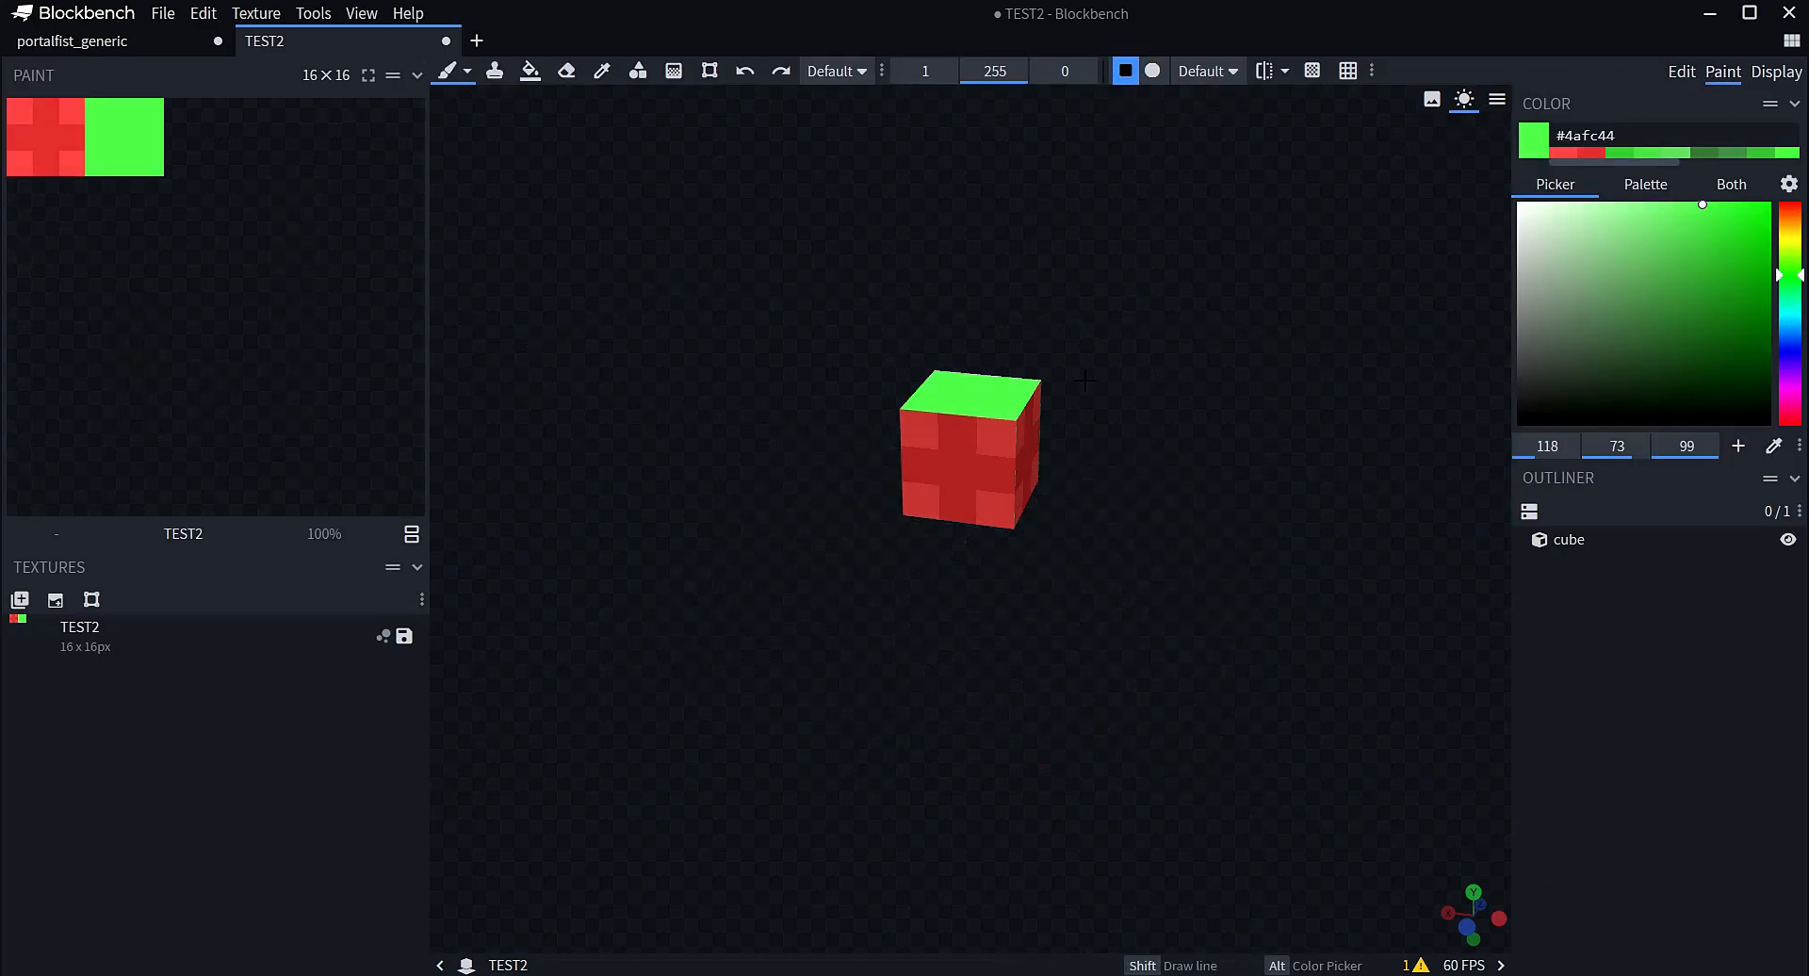
pyautogui.moveTo(1085, 380); pyautogui.dragTo(1123, 332)
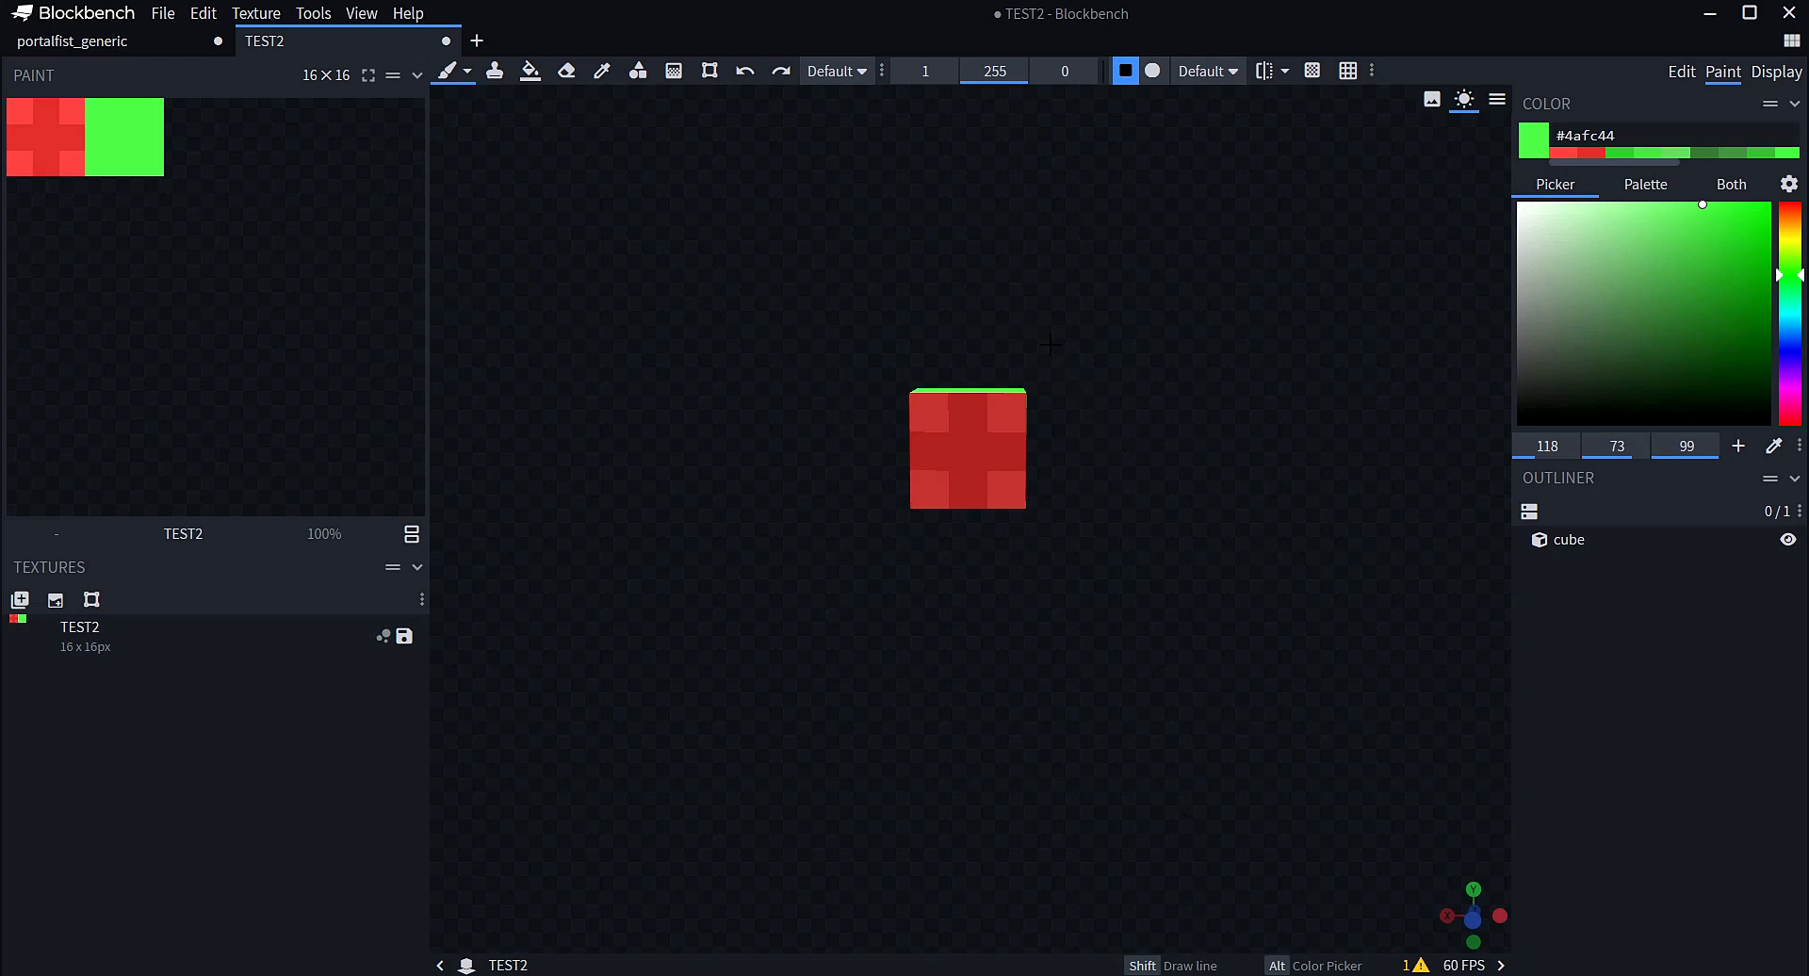
pyautogui.moveTo(1049, 344); pyautogui.dragTo(1078, 291)
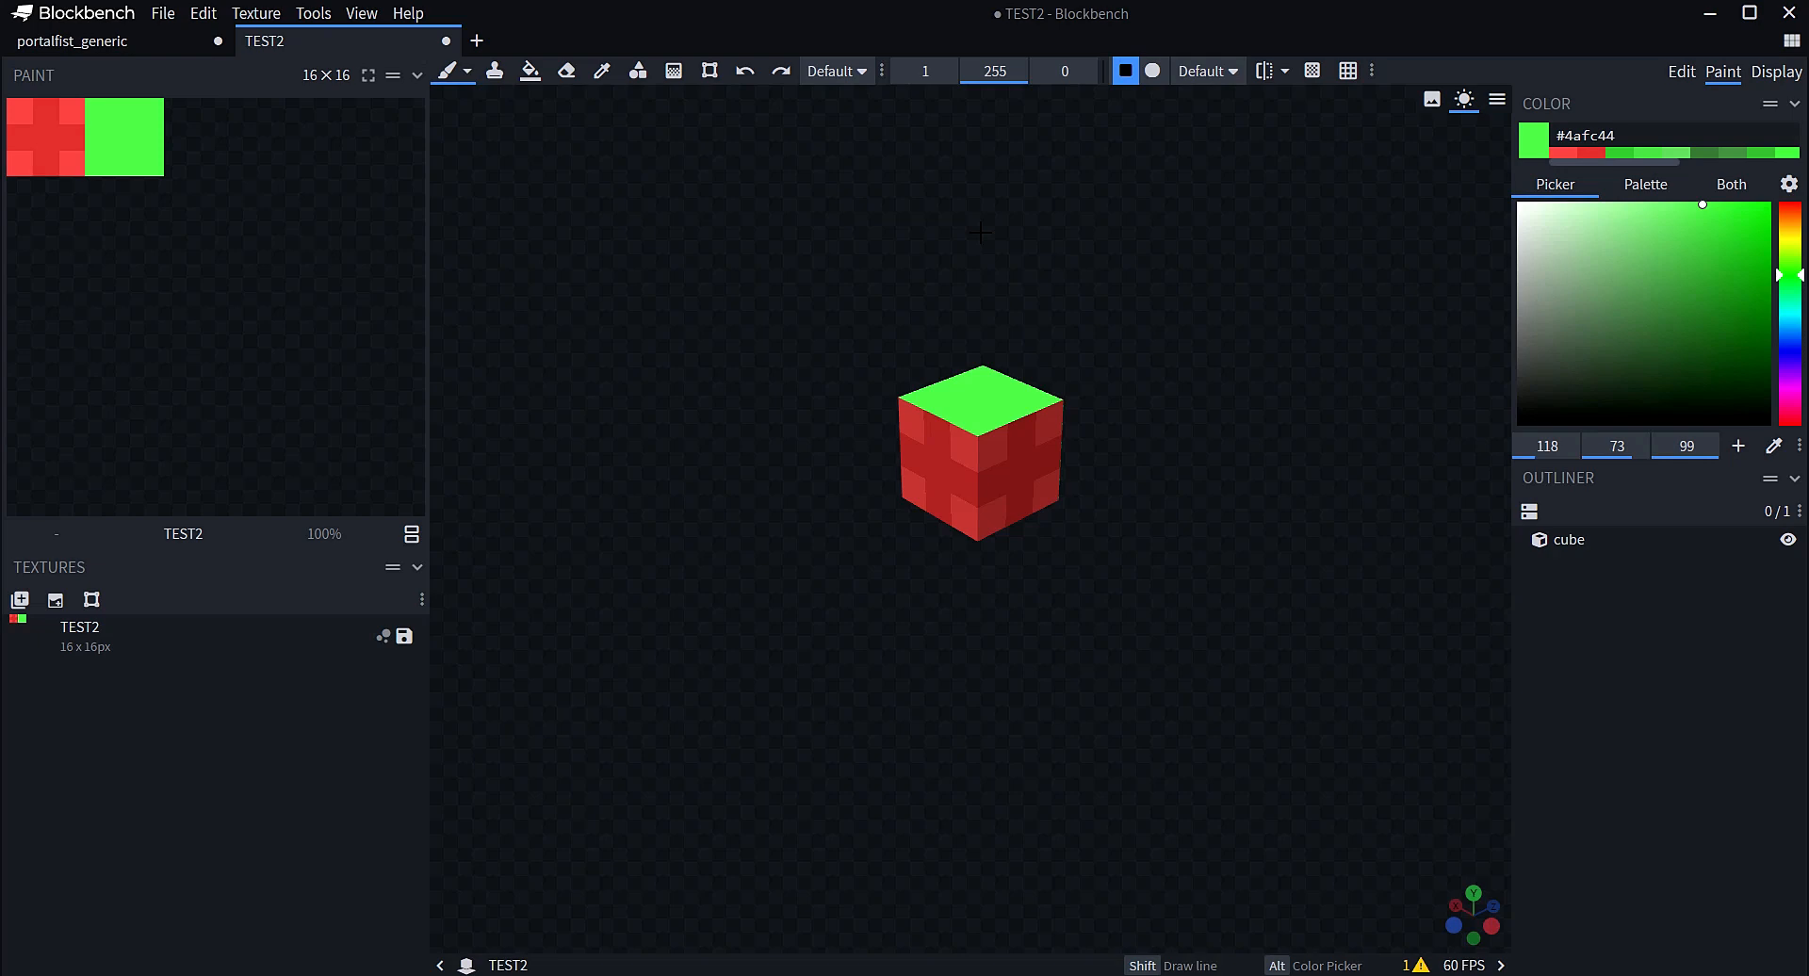
# Select the cube and erase the green patch from the TEST2 texture with the Eraser
pyautogui.click(1680, 71)
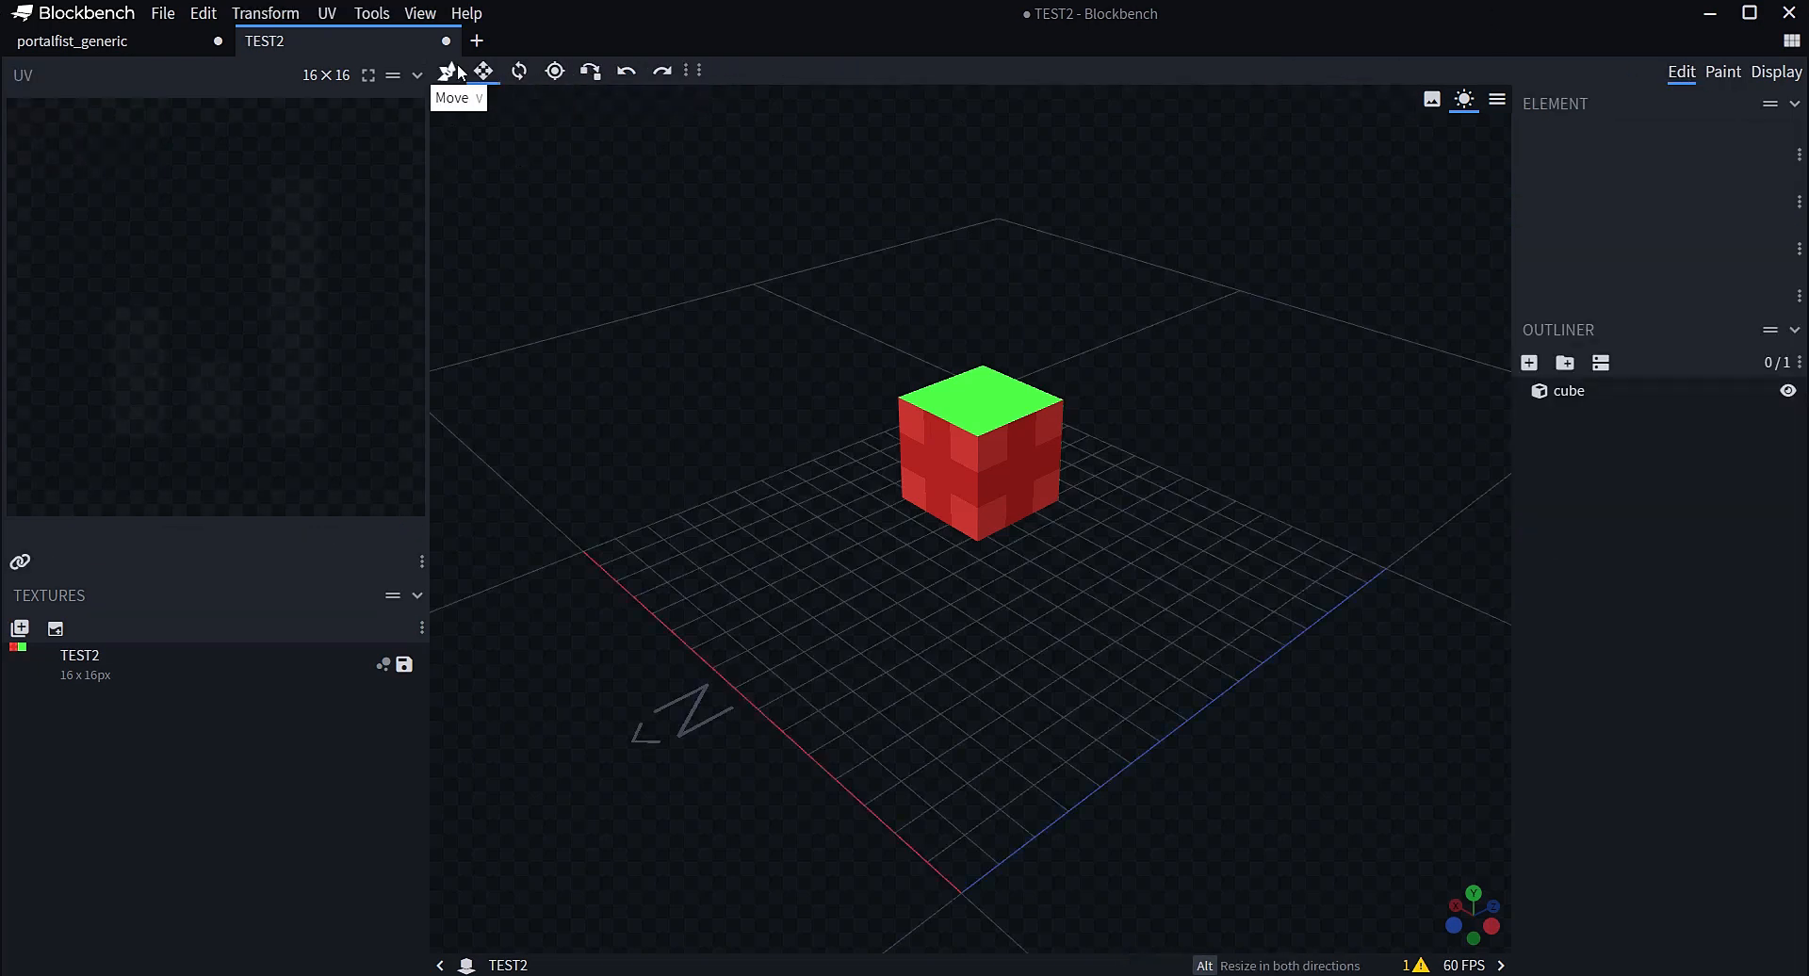
pyautogui.click(909, 415)
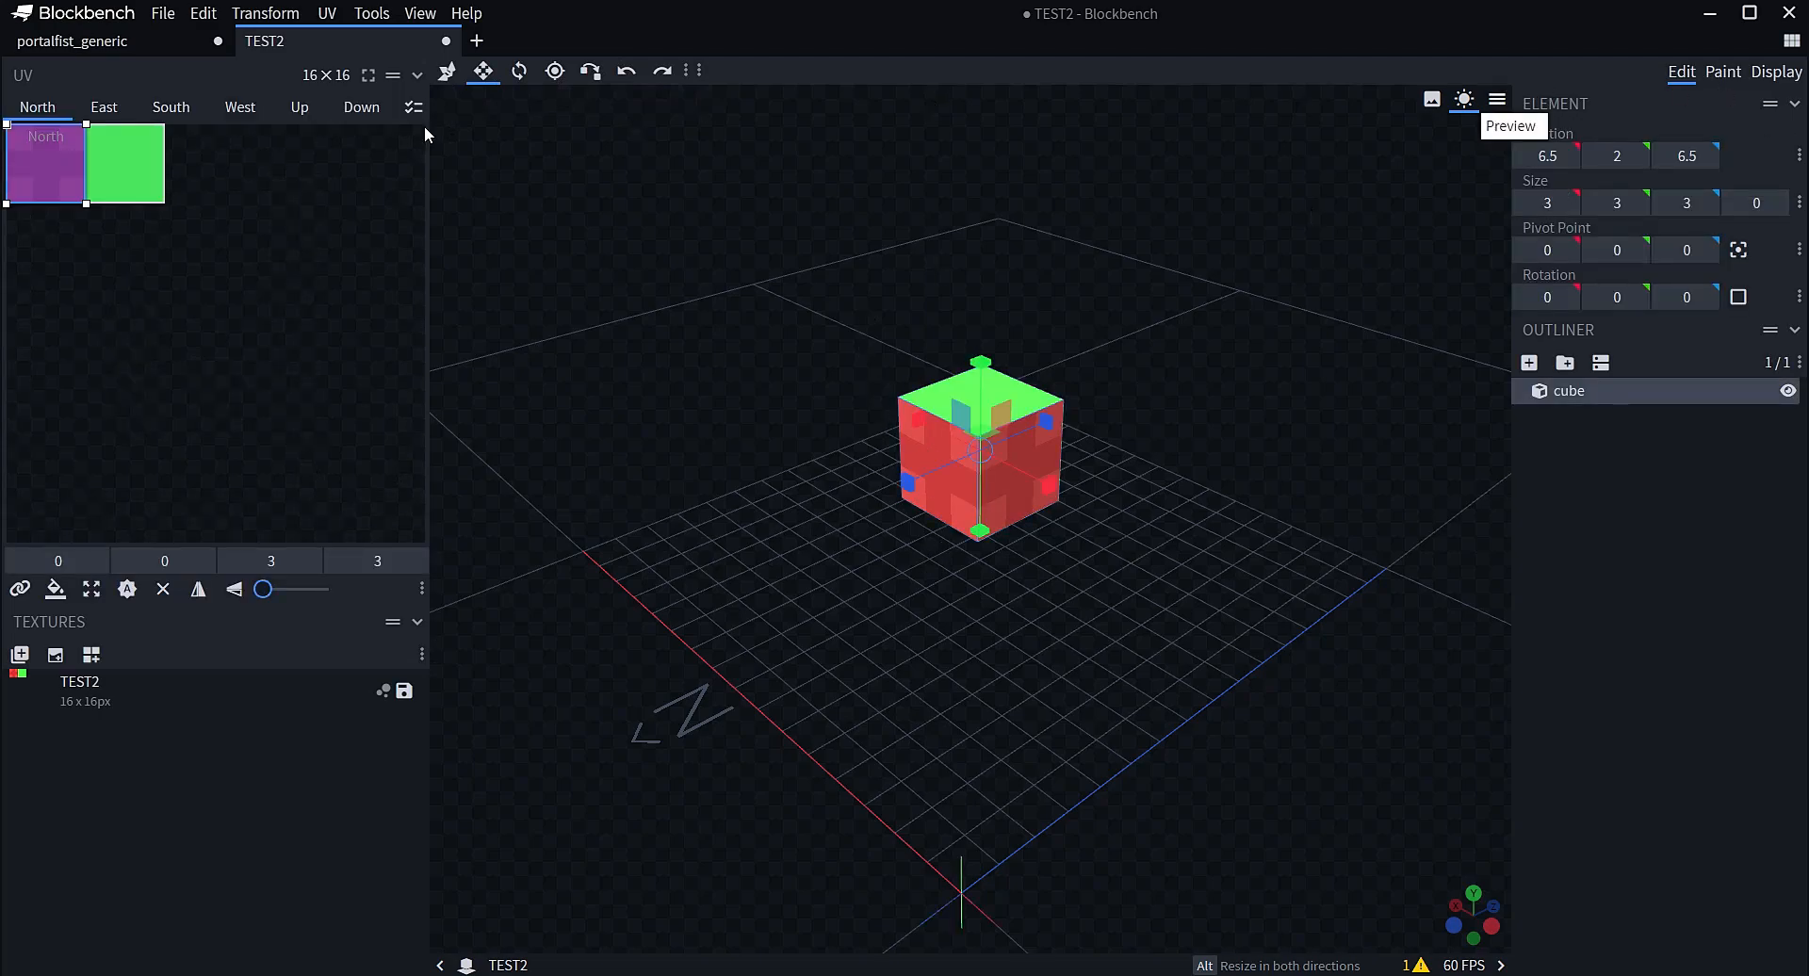
pyautogui.click(1723, 71)
pyautogui.click(566, 70)
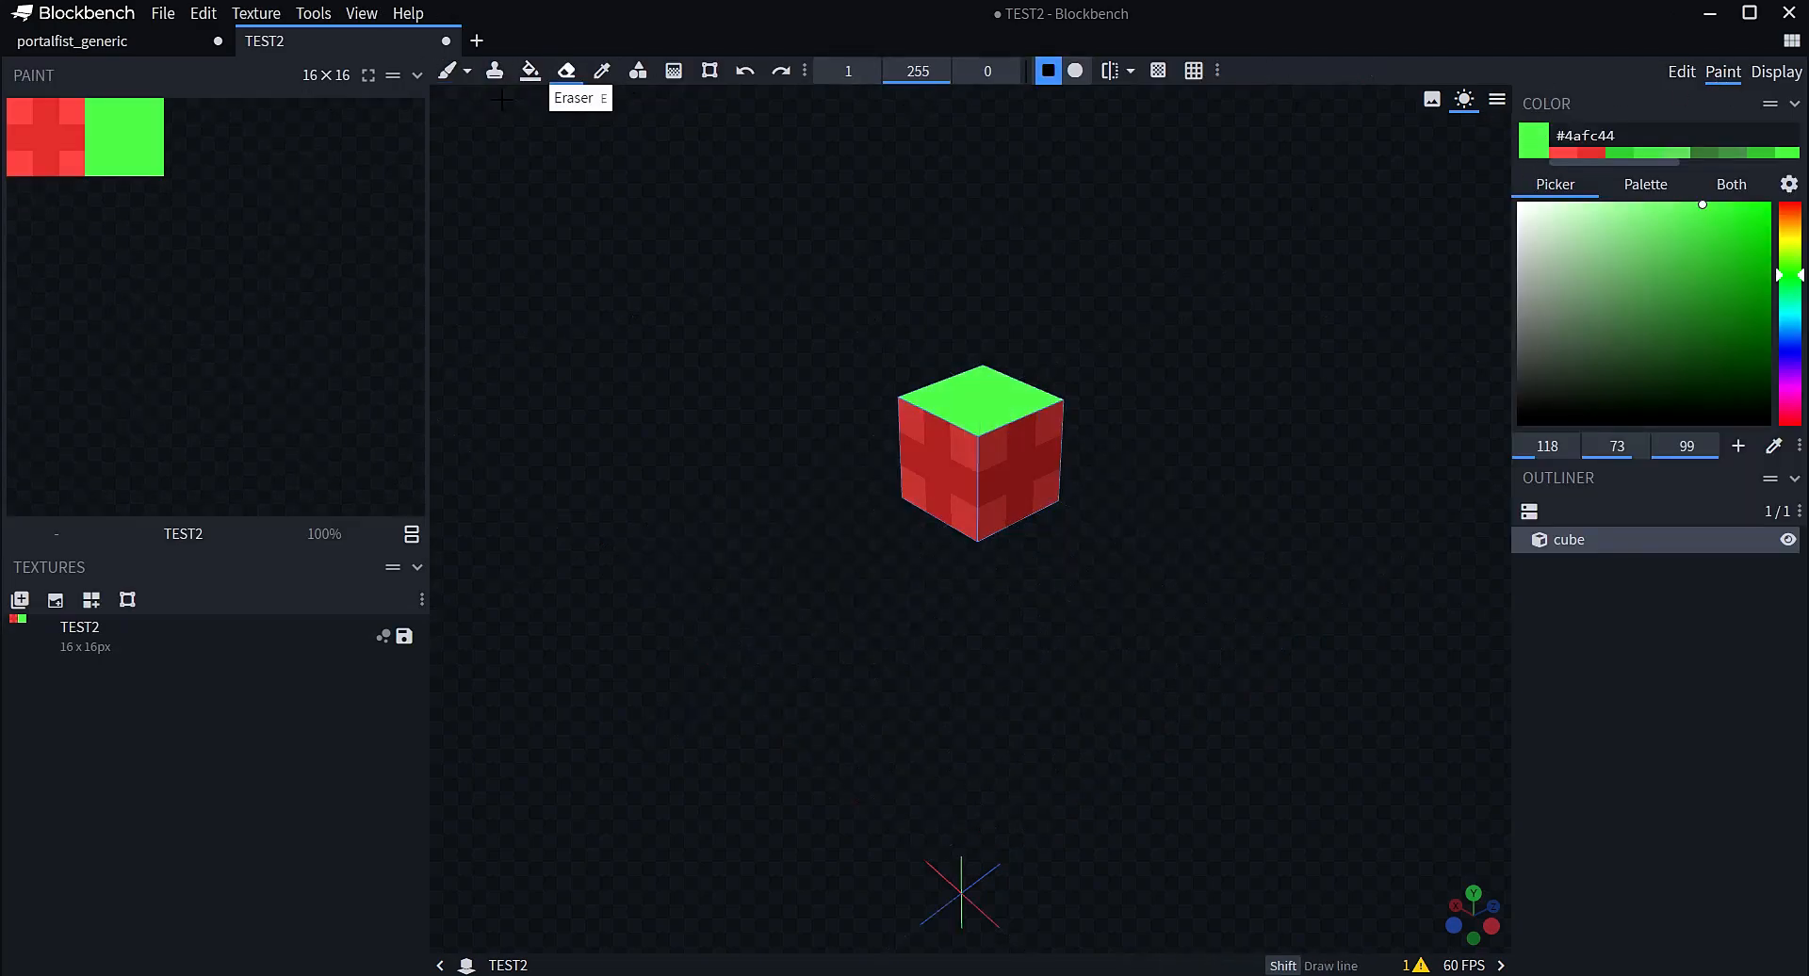
pyautogui.moveTo(141, 142)
pyautogui.mouseDown()
pyautogui.moveTo(143, 115)
pyautogui.moveTo(98, 108)
pyautogui.moveTo(121, 162)
pyautogui.moveTo(155, 162)
pyautogui.mouseUp()
# Select the cube's empty Up face in Edit mode and move its UV area to 0, 0, over the red patch
pyautogui.click(1682, 72)
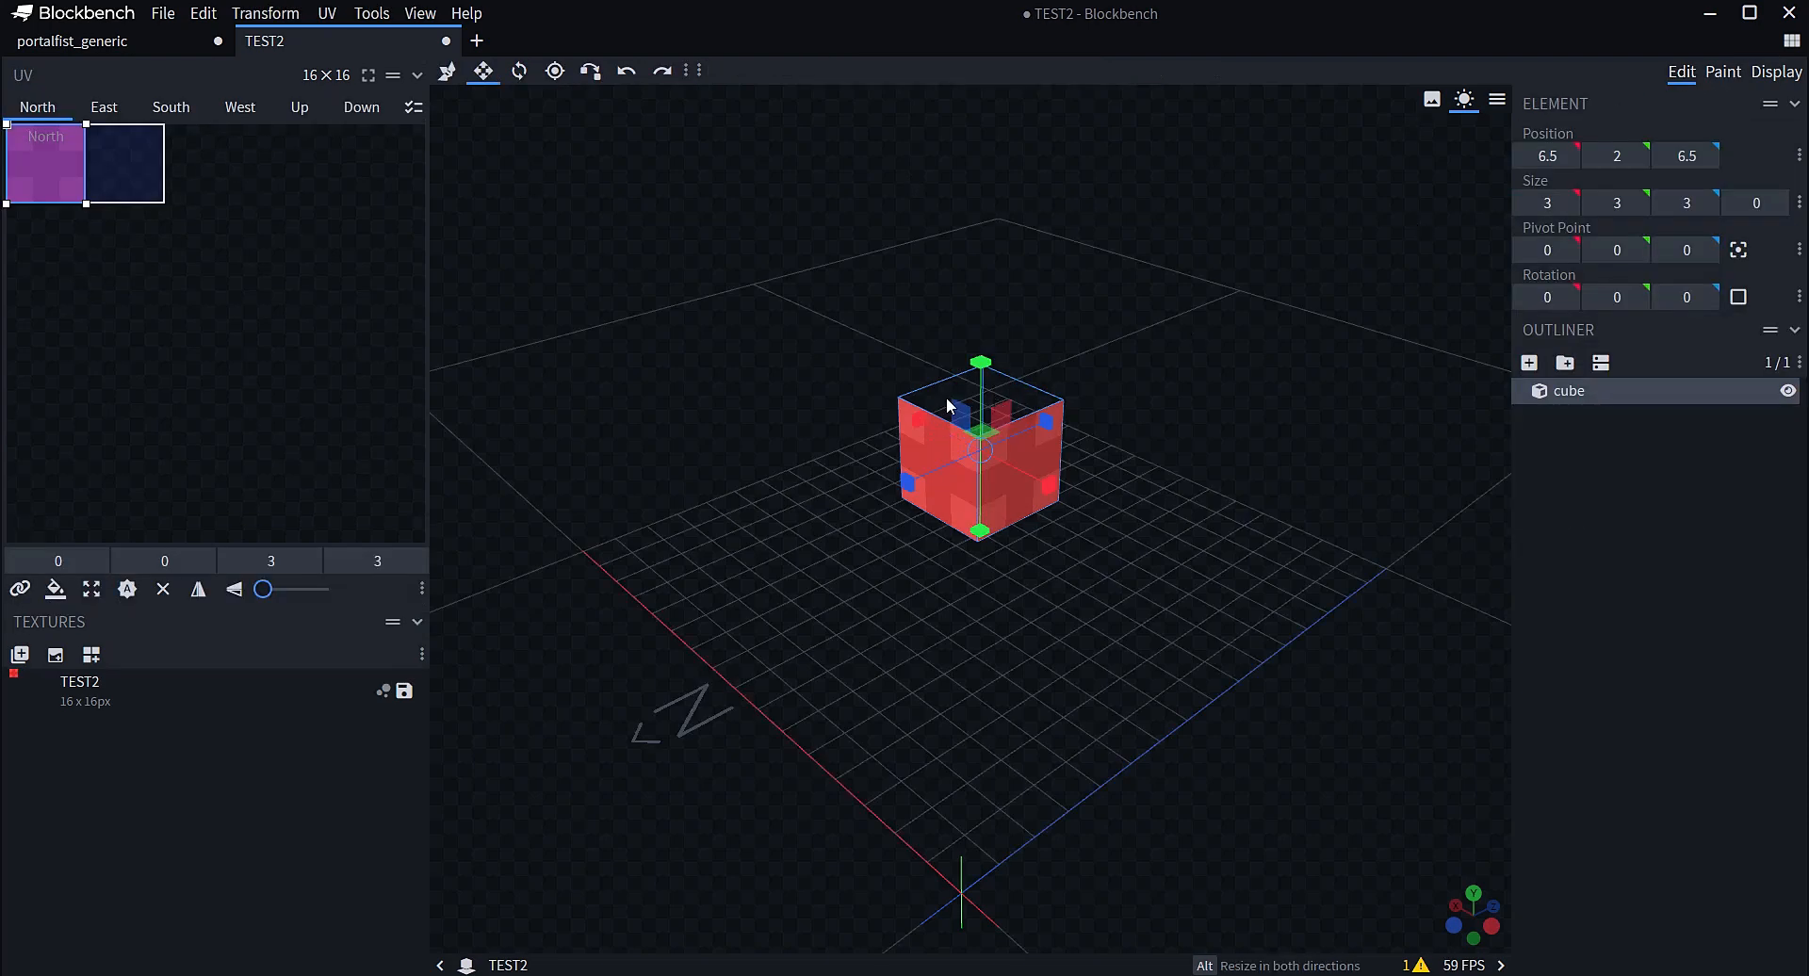
pyautogui.click(1690, 685)
pyautogui.moveTo(1211, 527); pyautogui.dragTo(1191, 652)
pyautogui.click(962, 518)
pyautogui.moveTo(104, 187); pyautogui.dragTo(7, 169)
pyautogui.moveTo(1277, 561); pyautogui.dragTo(1323, 545)
pyautogui.click(1554, 673)
# Paint test pixels in green #4afc44 on the cube with the Paint Brush and undo the strokes
pyautogui.click(1714, 74)
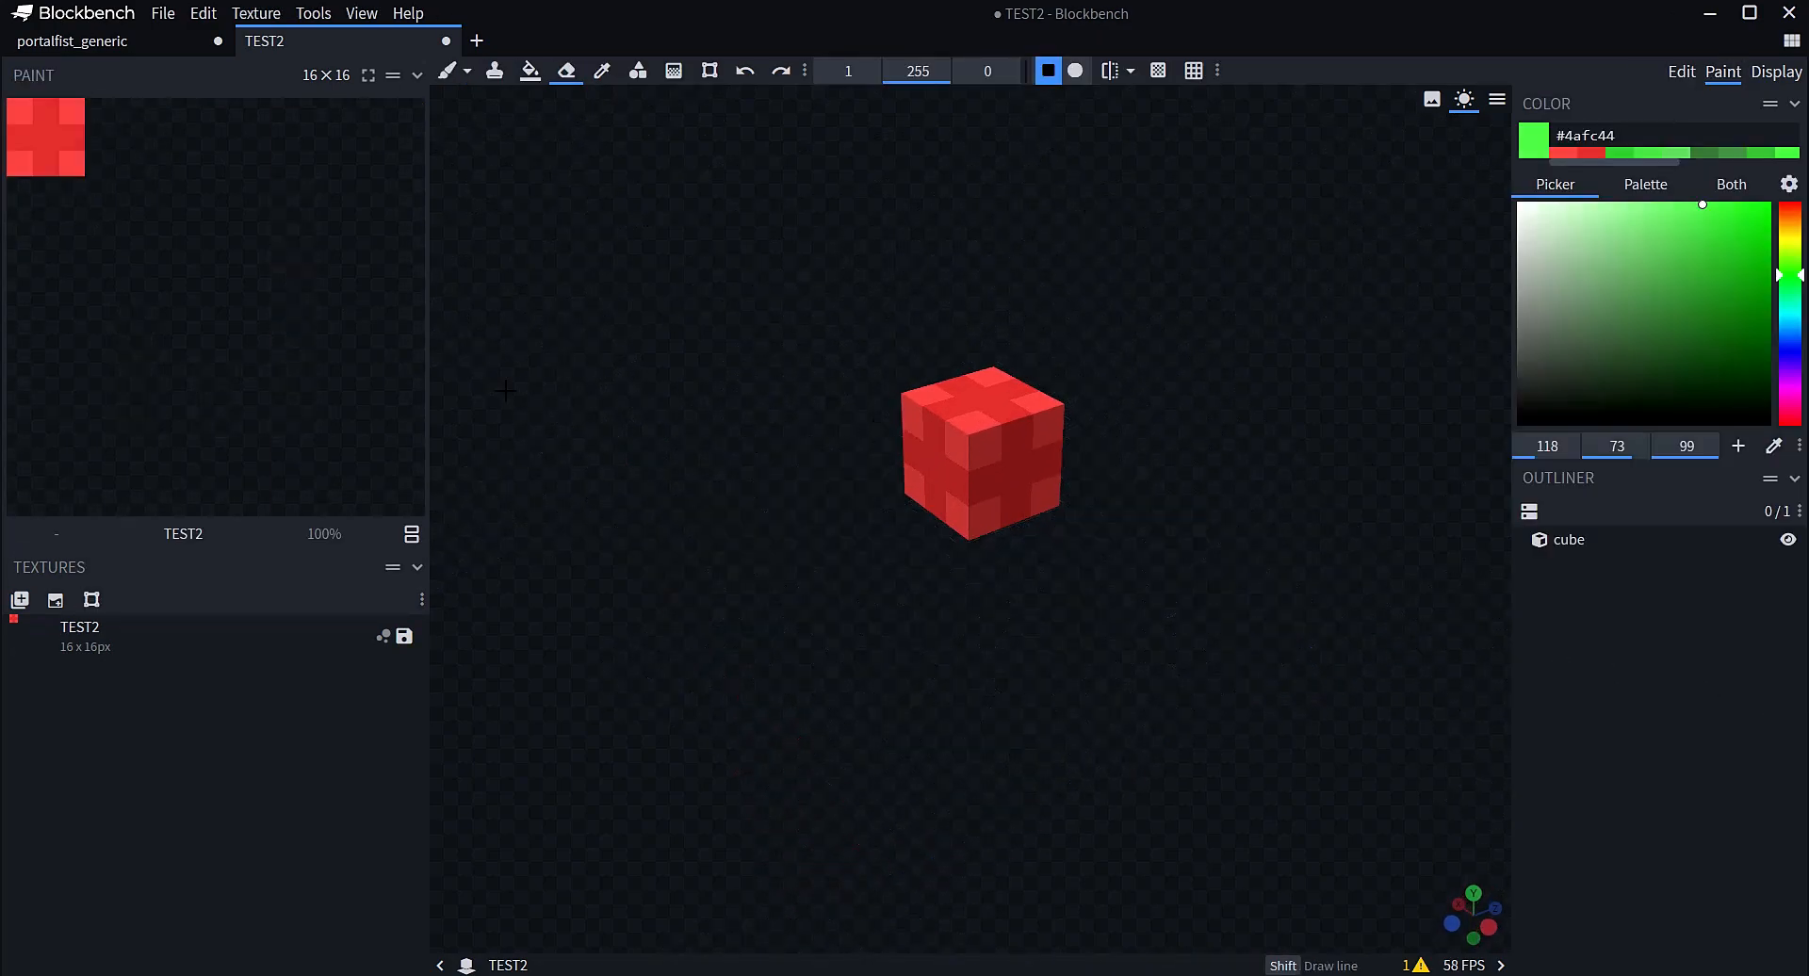
pyautogui.click(449, 70)
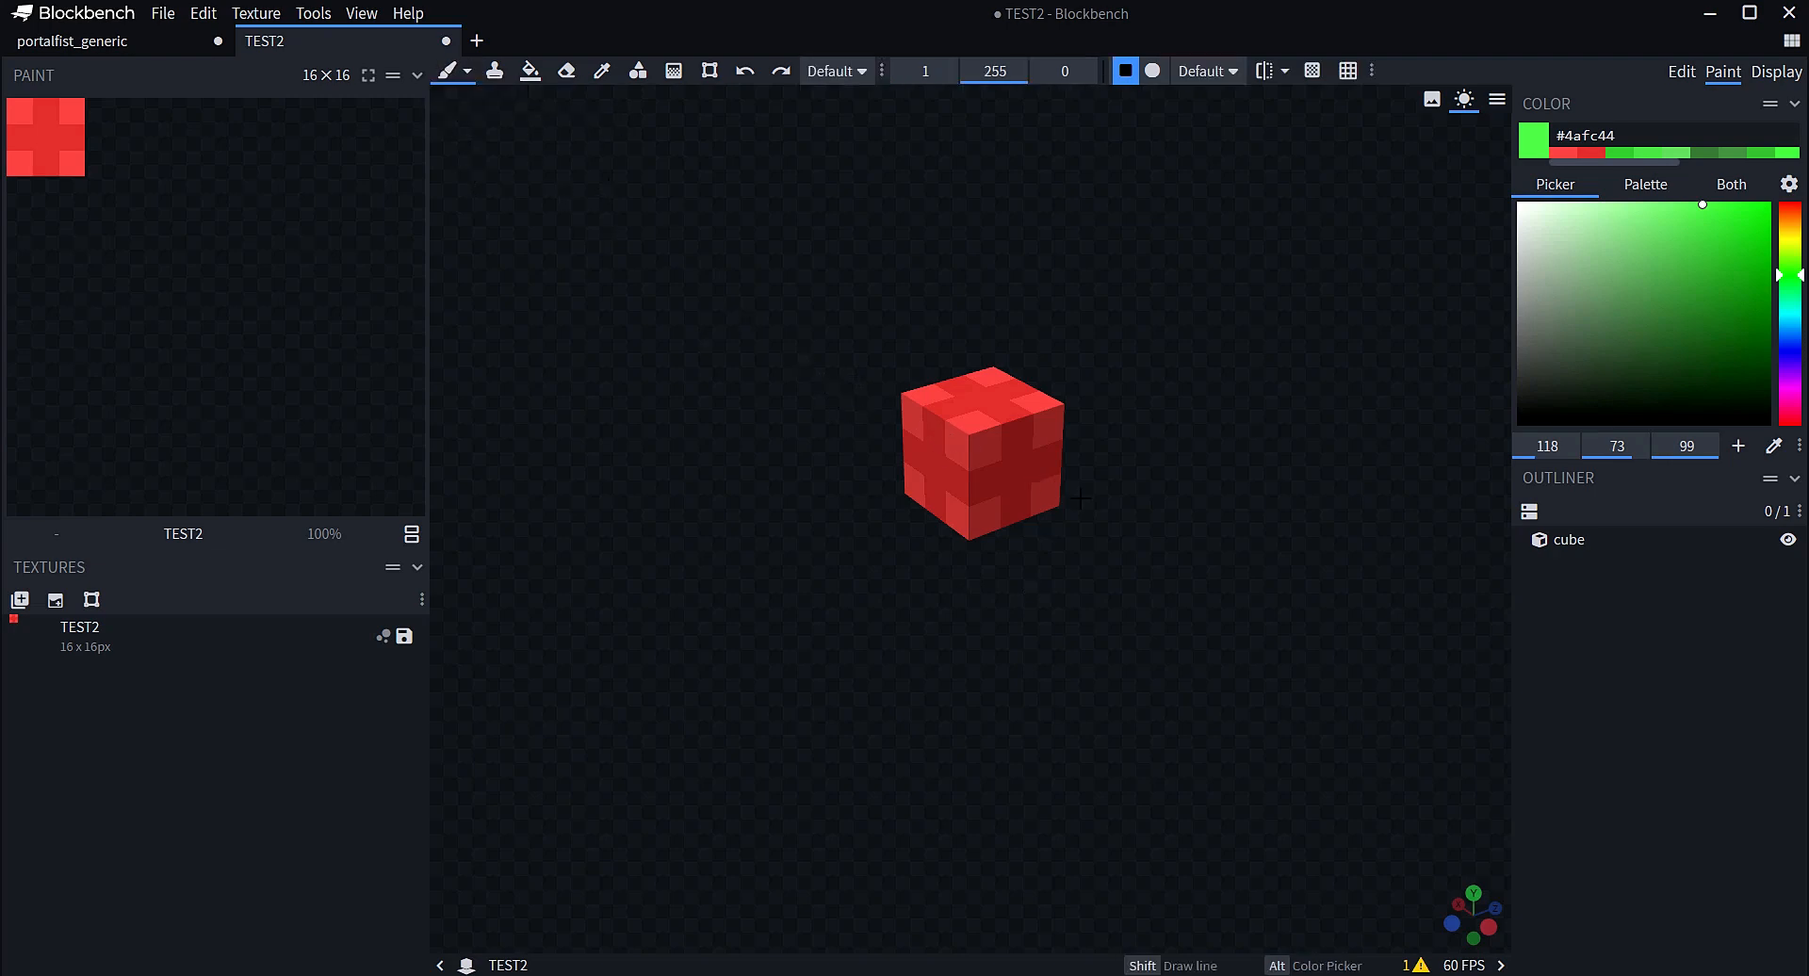
pyautogui.moveTo(824, 515)
pyautogui.mouseDown()
pyautogui.moveTo(890, 480)
pyautogui.moveTo(978, 511)
pyautogui.mouseUp()
pyautogui.click(952, 432)
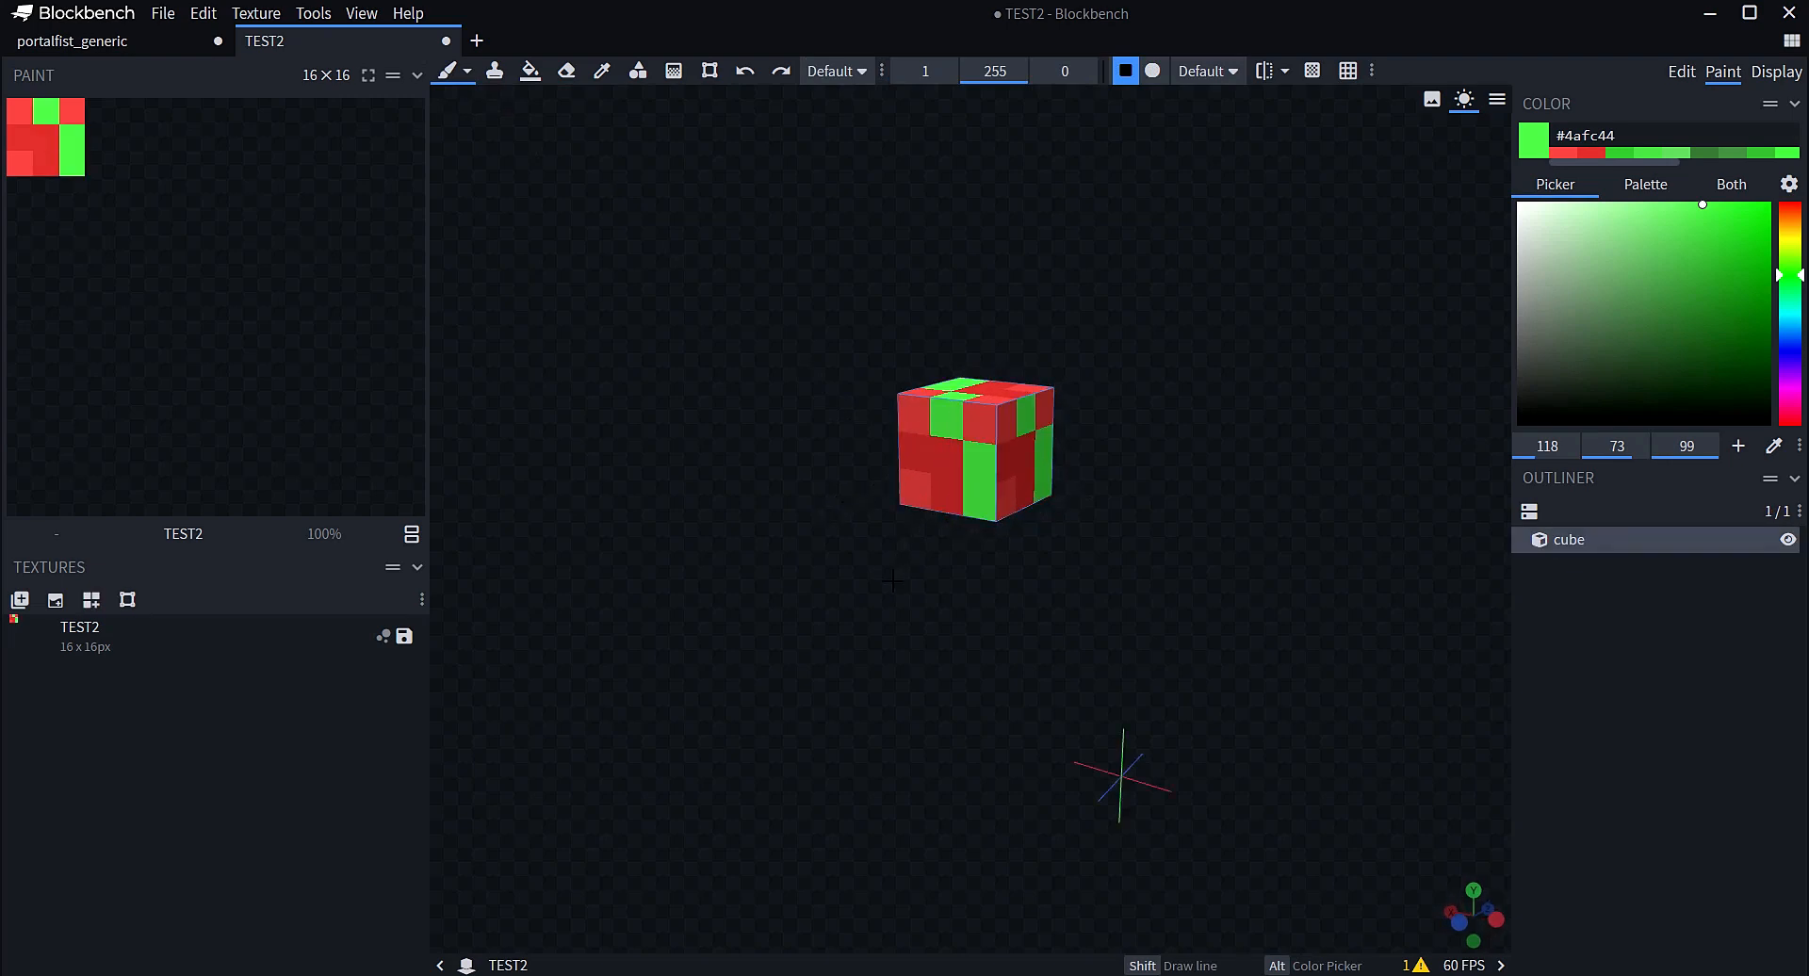
pyautogui.click(917, 500)
pyautogui.click(745, 70)
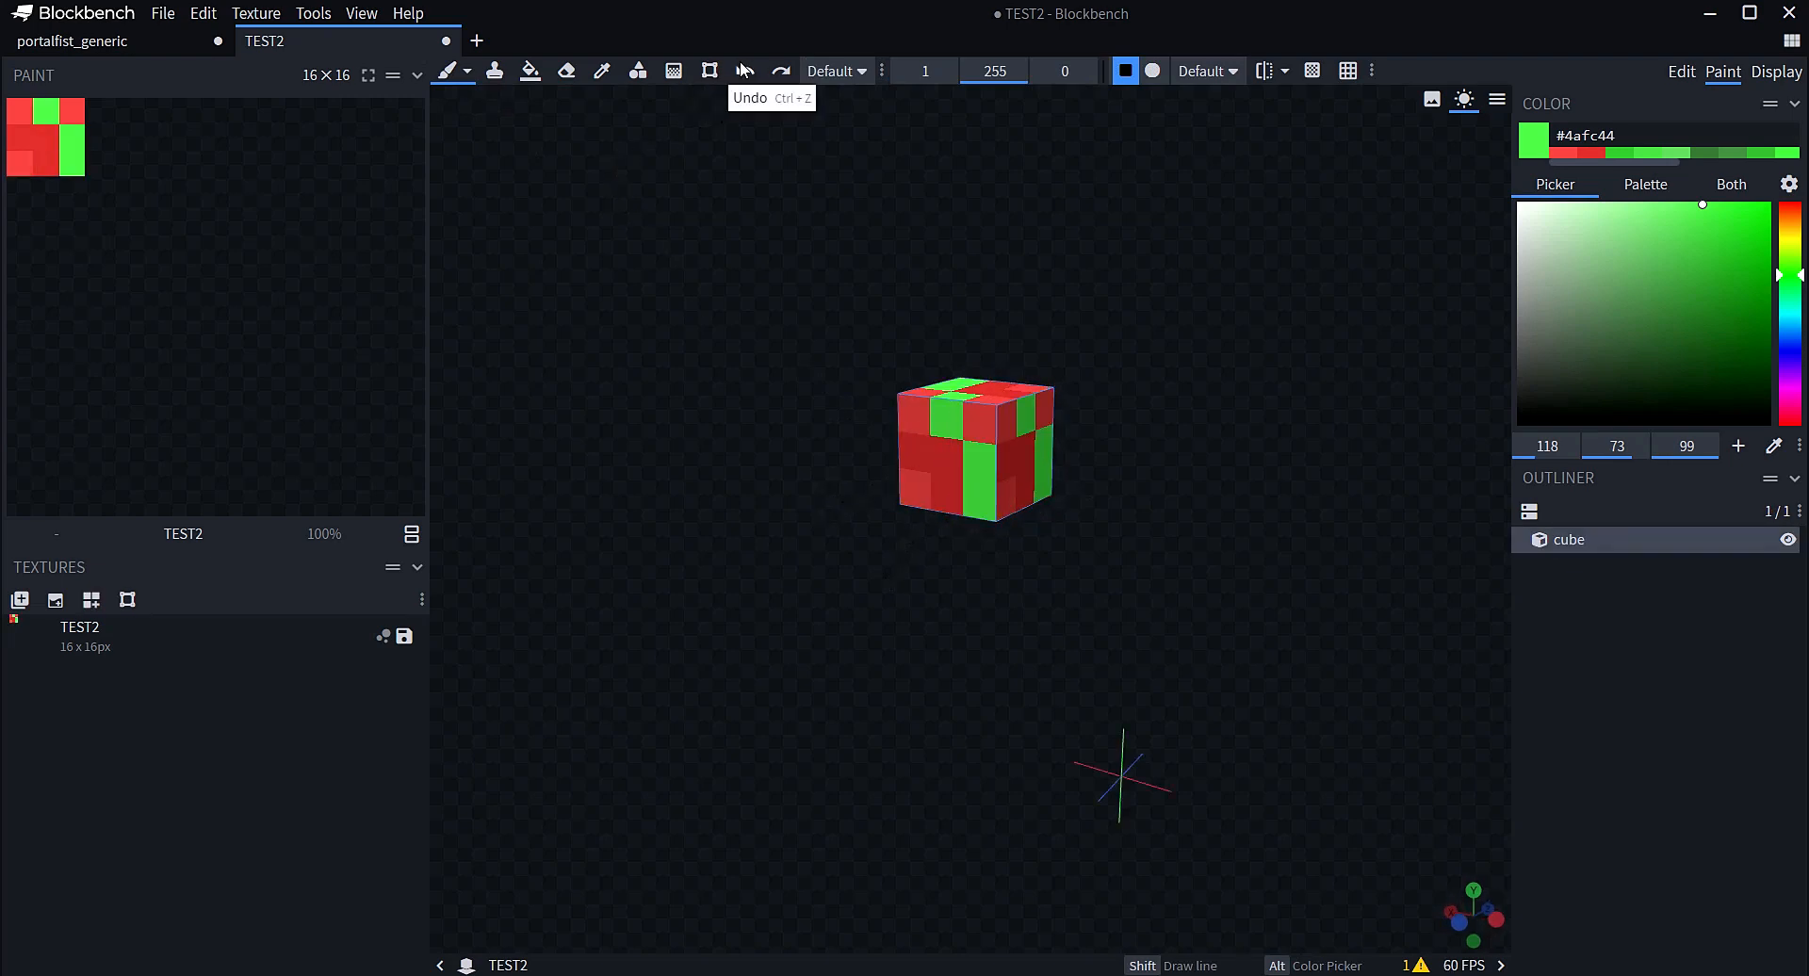
pyautogui.click(744, 71)
pyautogui.click(744, 70)
# Paint the two upper corner pixels, the lower middle pixel and a left-hand pixel of one face green, and undo all four strokes
pyautogui.click(918, 425)
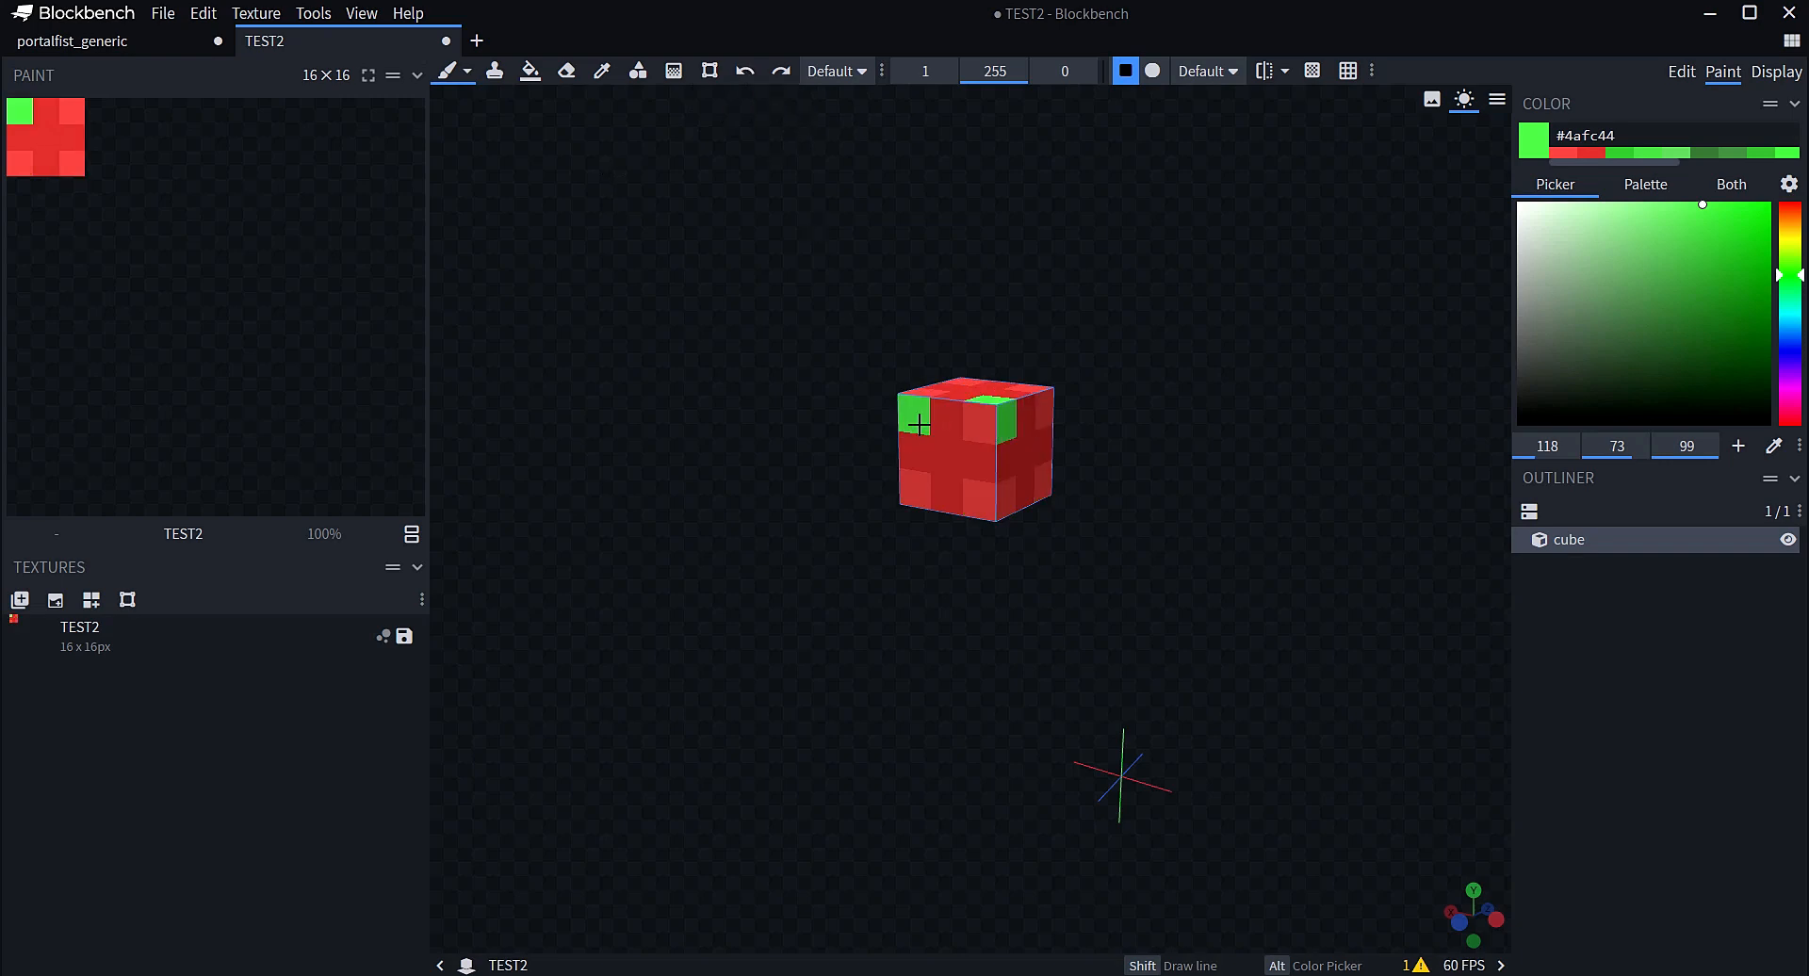
pyautogui.click(980, 428)
pyautogui.click(959, 510)
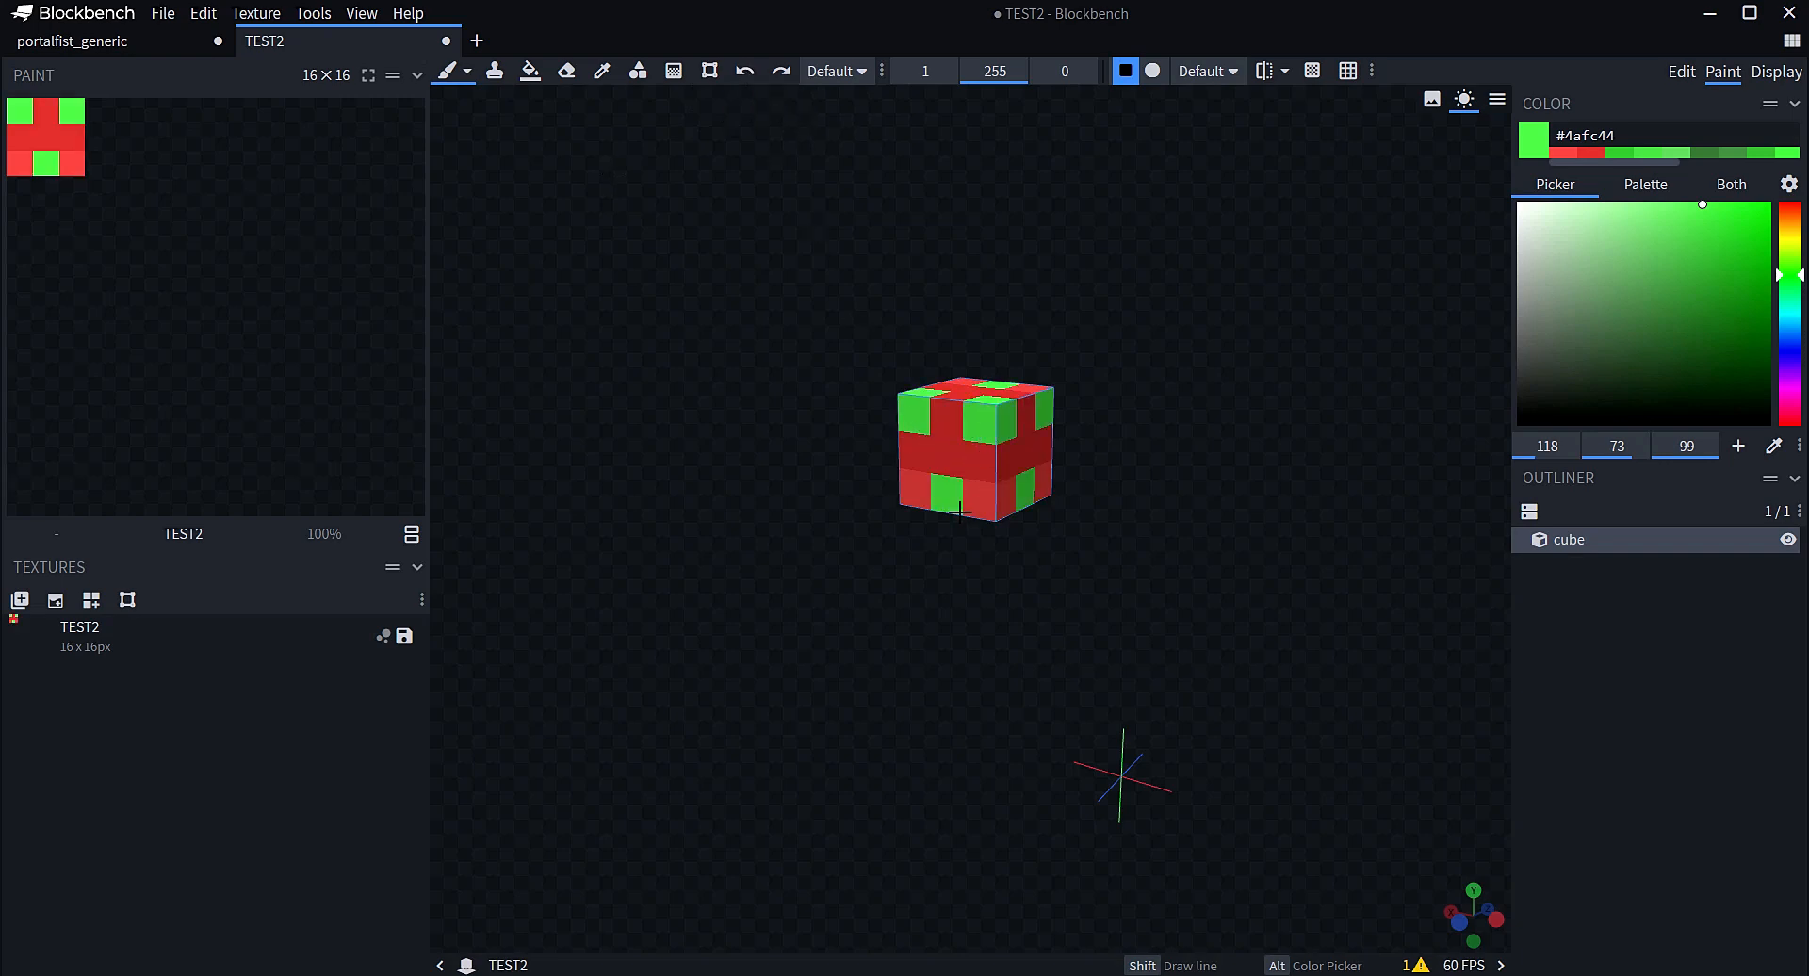
pyautogui.click(923, 455)
pyautogui.moveTo(1179, 445); pyautogui.dragTo(835, 290)
pyautogui.click(745, 71)
pyautogui.click(745, 71)
pyautogui.click(745, 72)
pyautogui.click(745, 71)
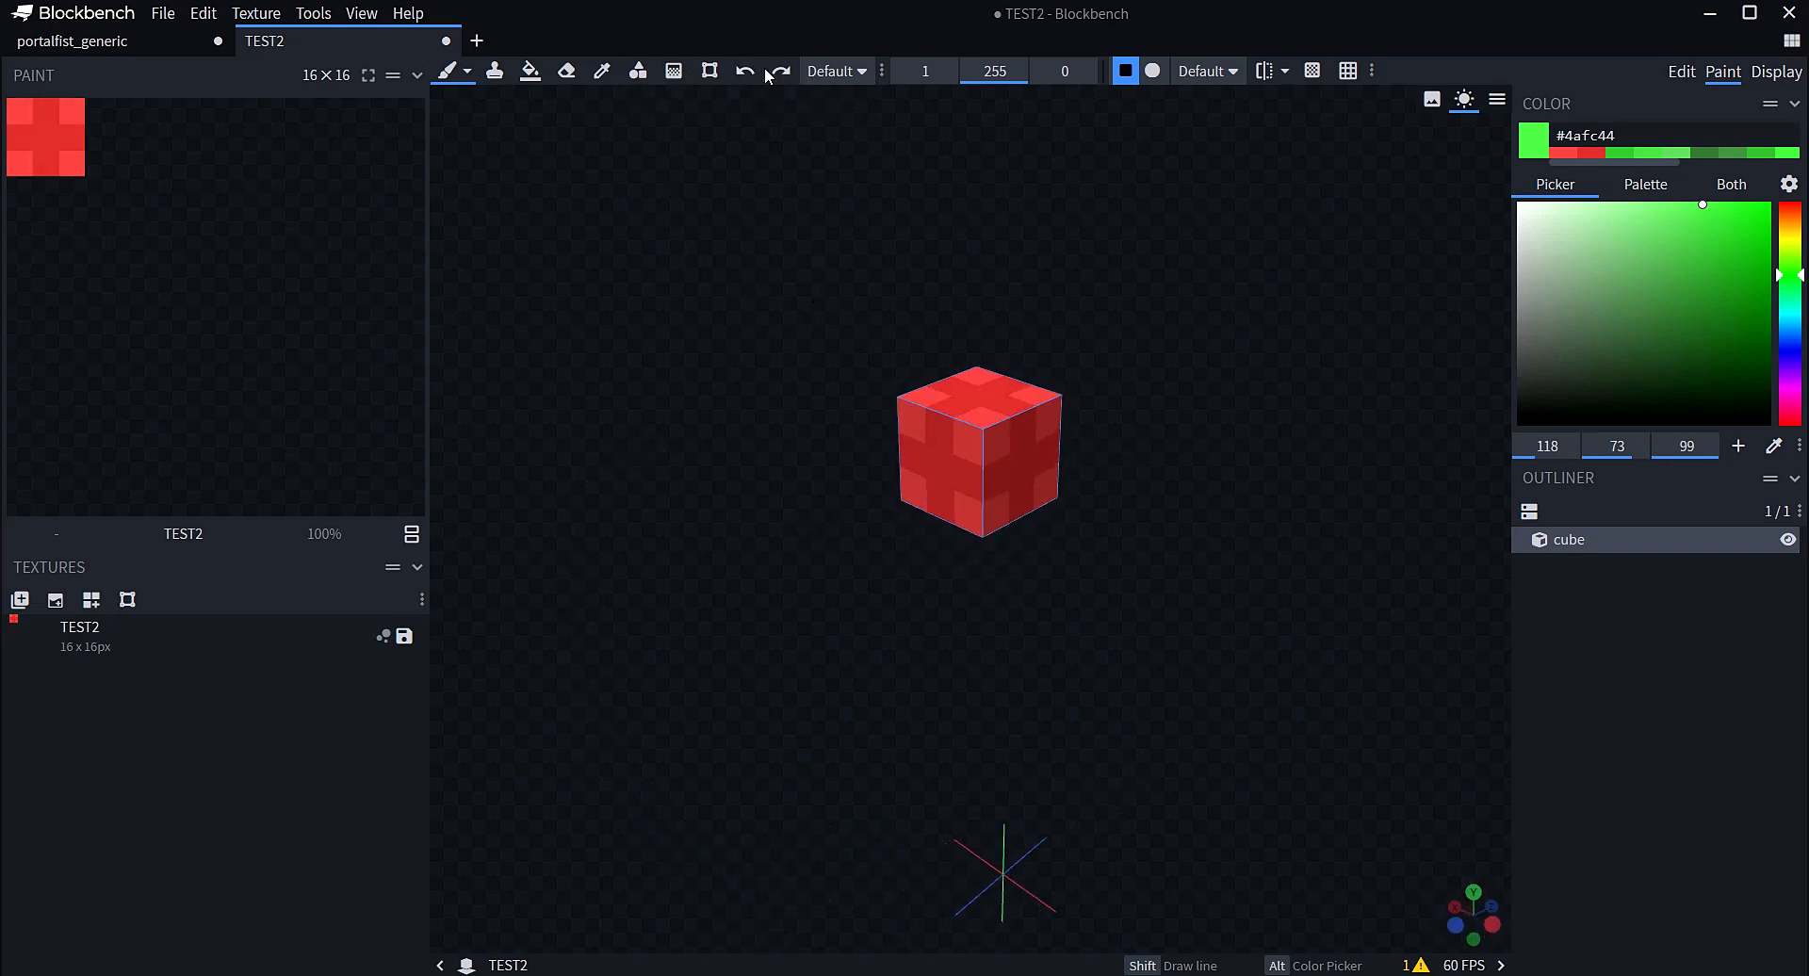
# Search the toolbar customization for "undo" and close it without adding anything
pyautogui.click(882, 75)
pyautogui.click(918, 101)
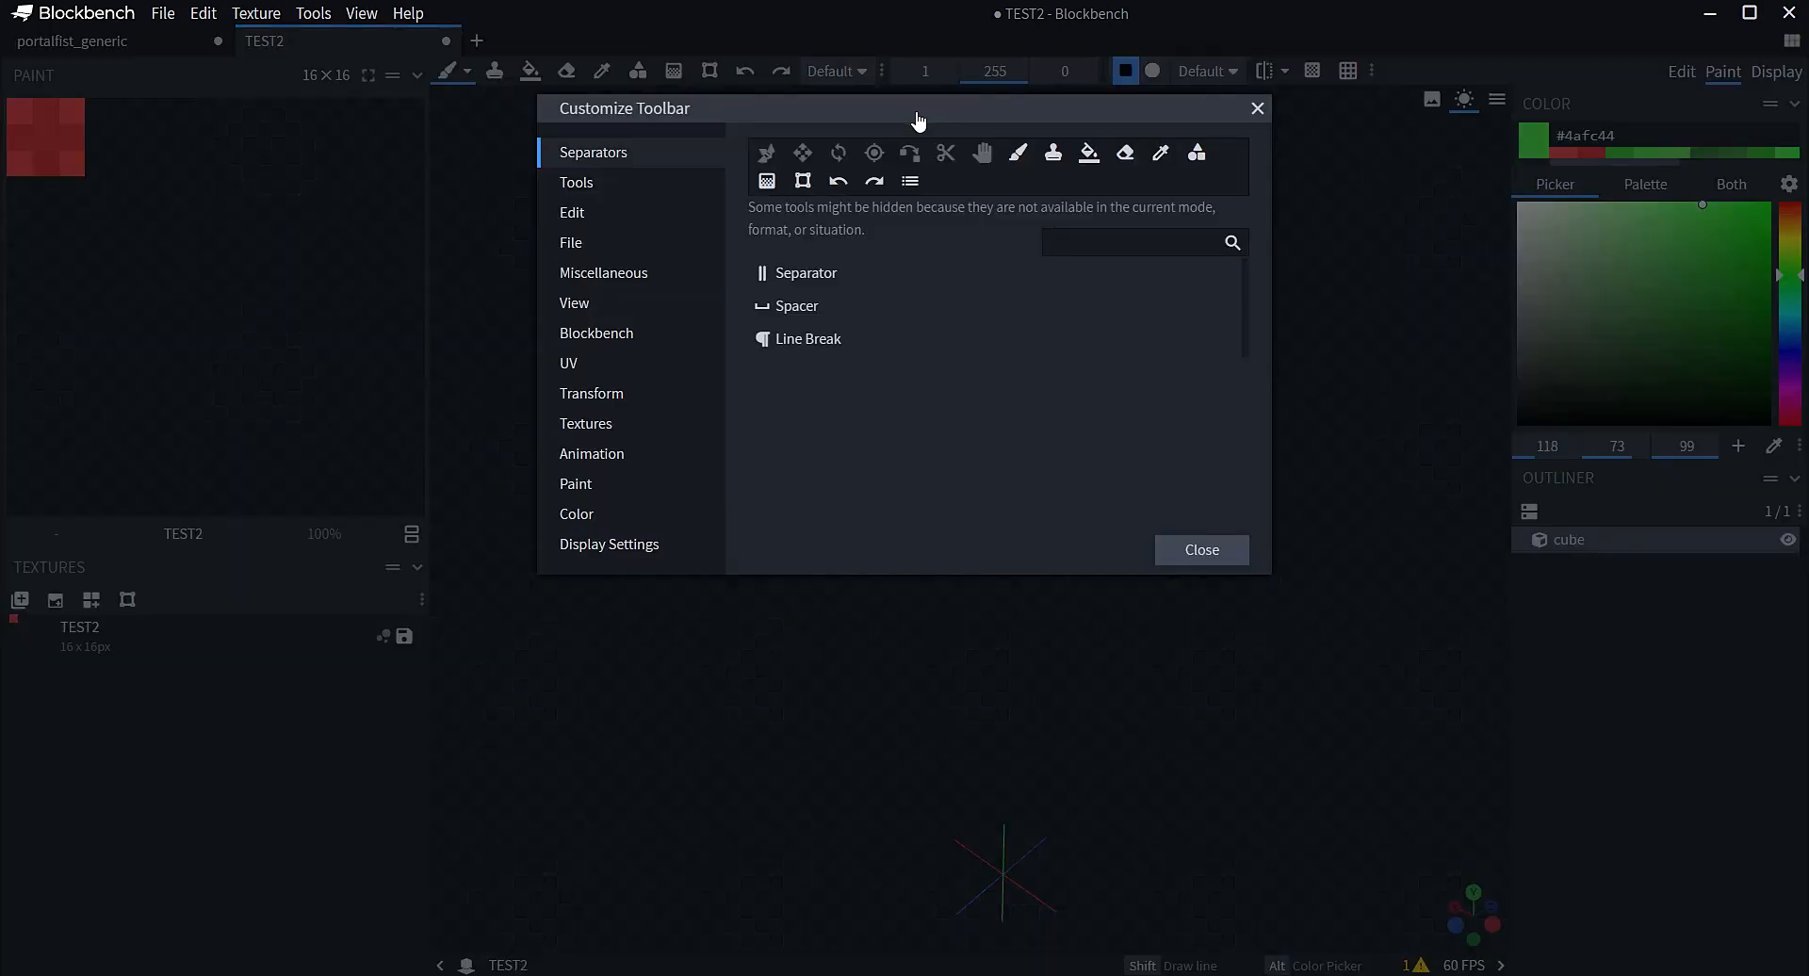
pyautogui.click(1091, 242)
pyautogui.write('undo')
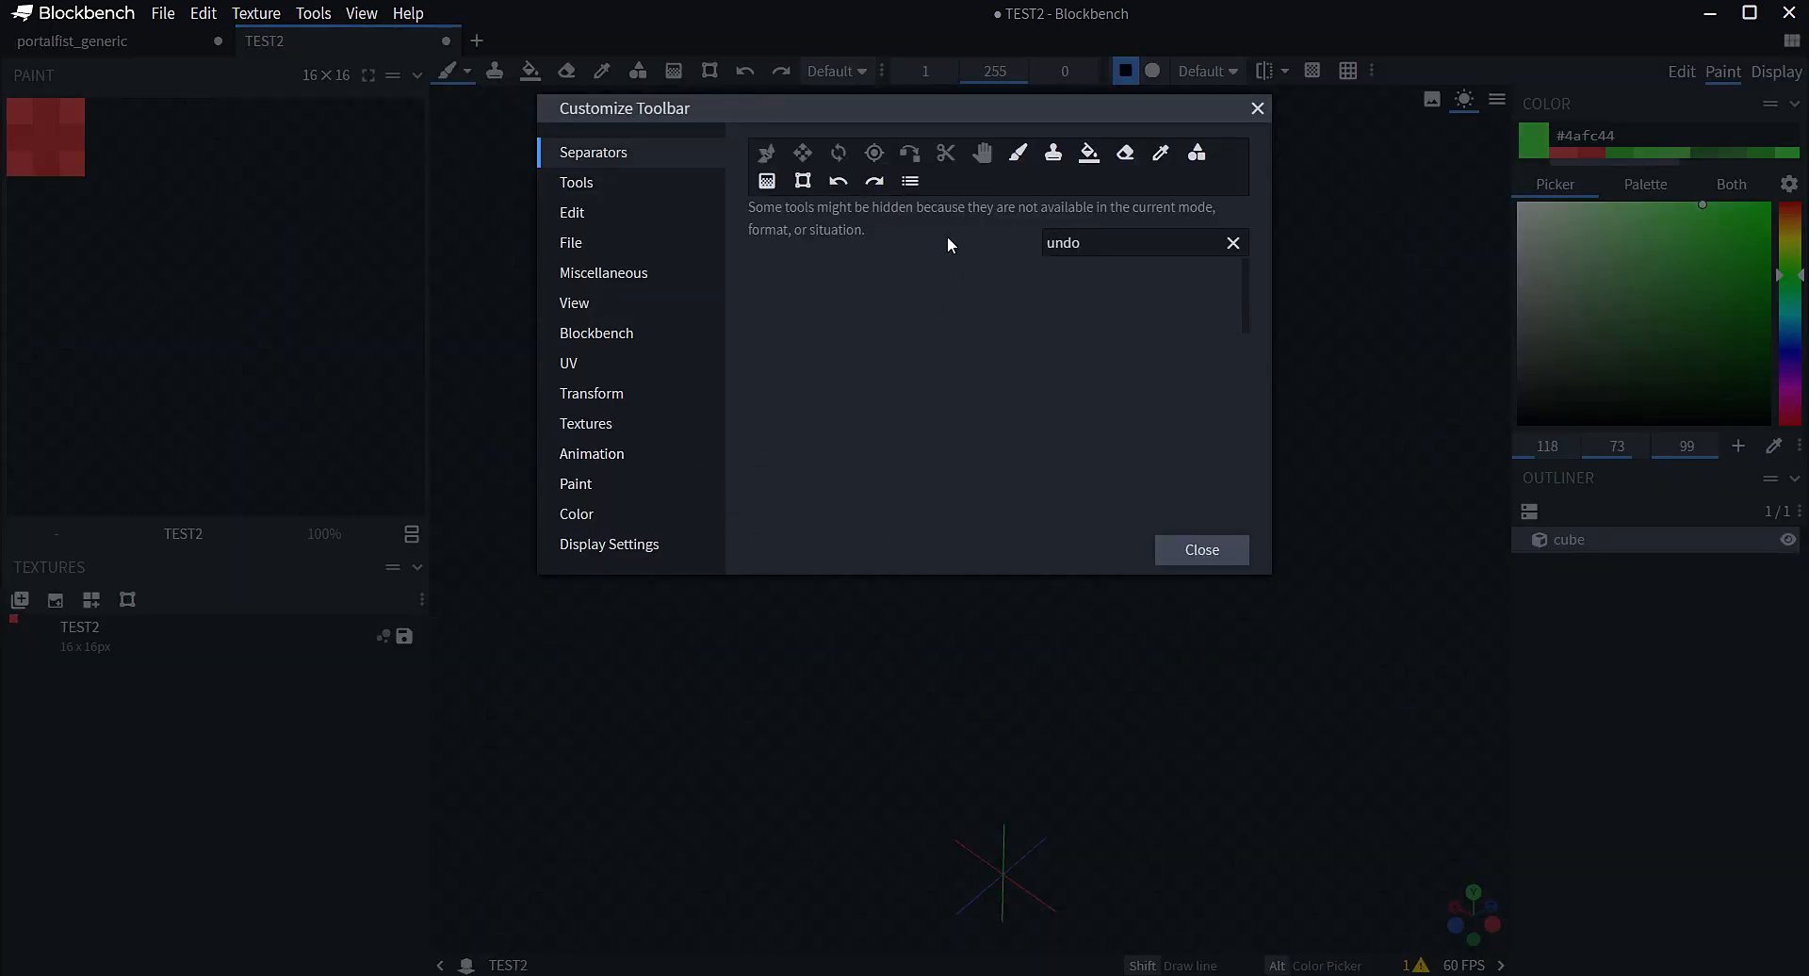
pyautogui.click(1232, 242)
pyautogui.press('Escape')
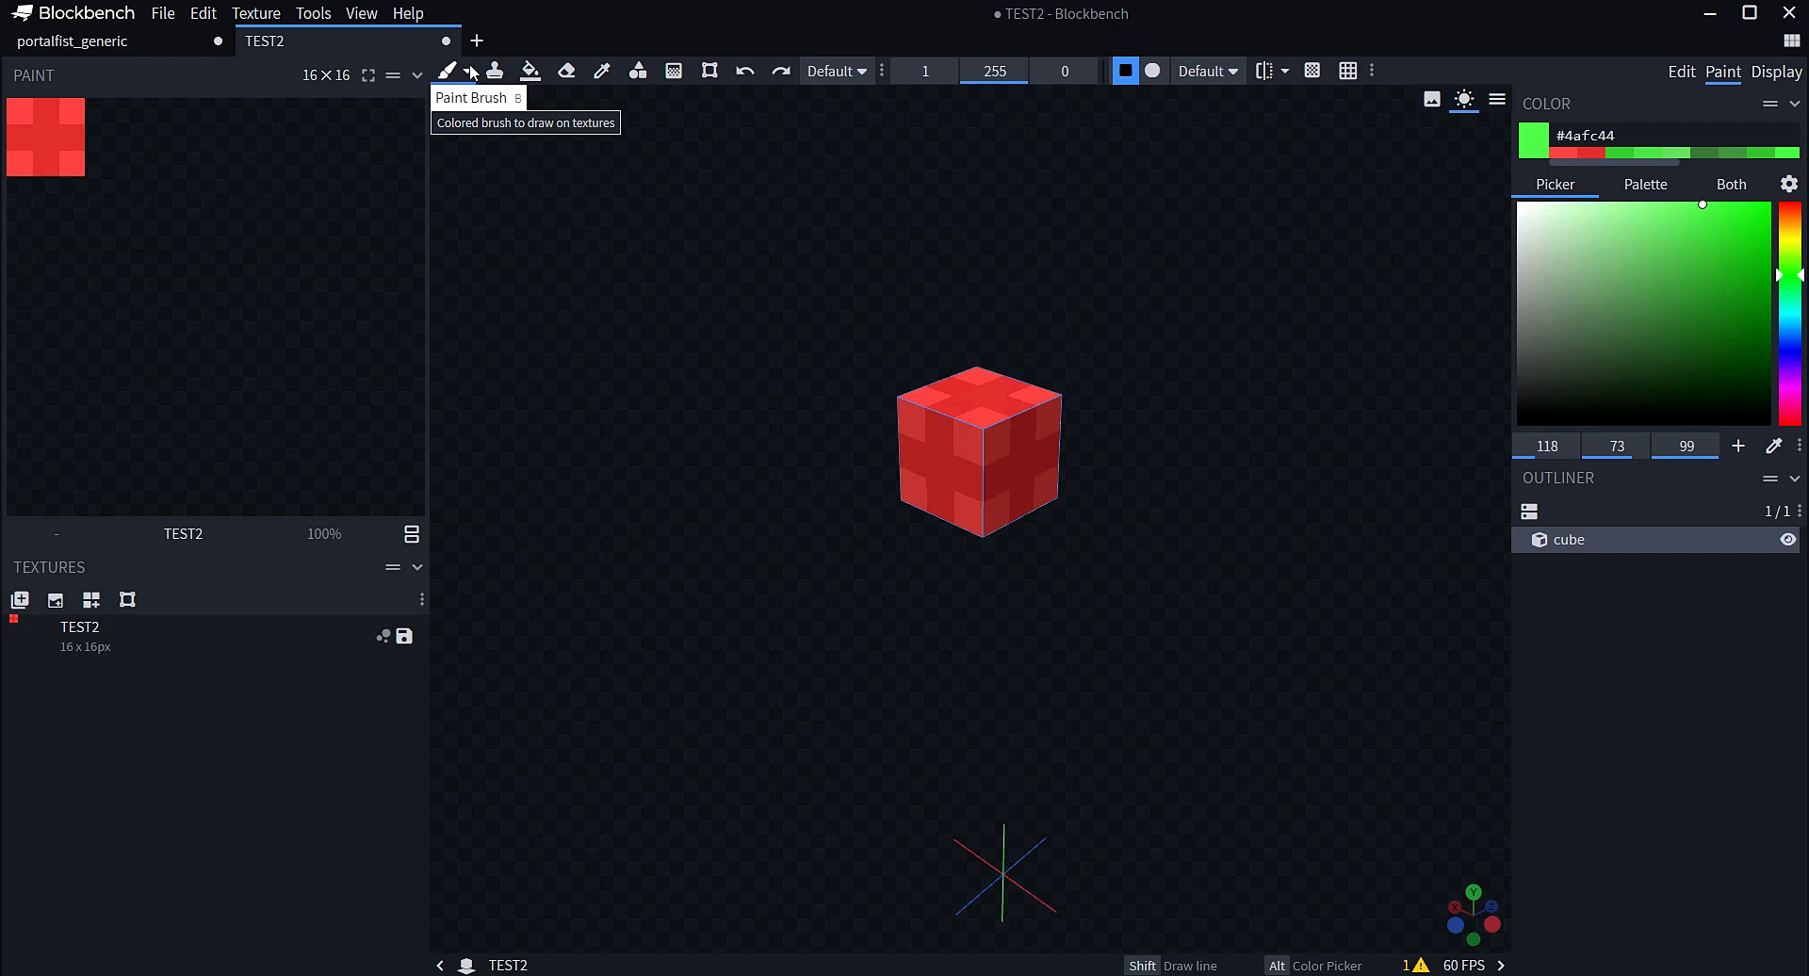
# Open the brush presets settings from the Paint Brush options and close them
pyautogui.click(468, 73)
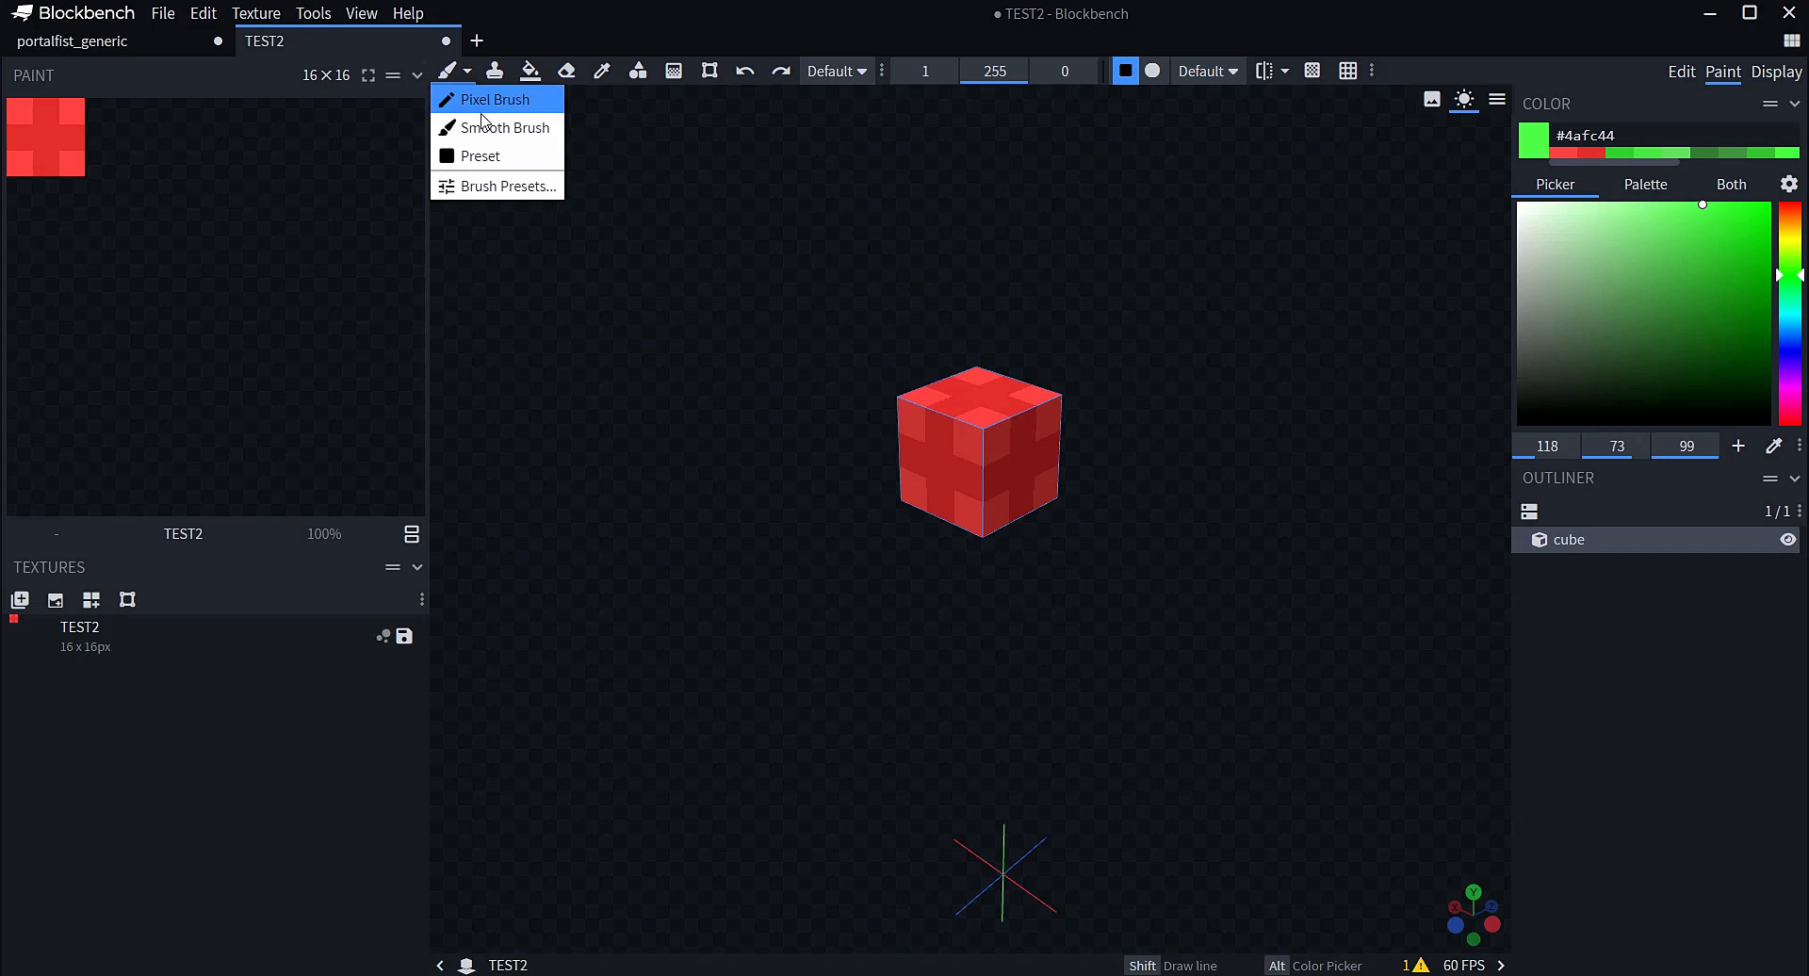
pyautogui.click(497, 184)
pyautogui.click(1088, 549)
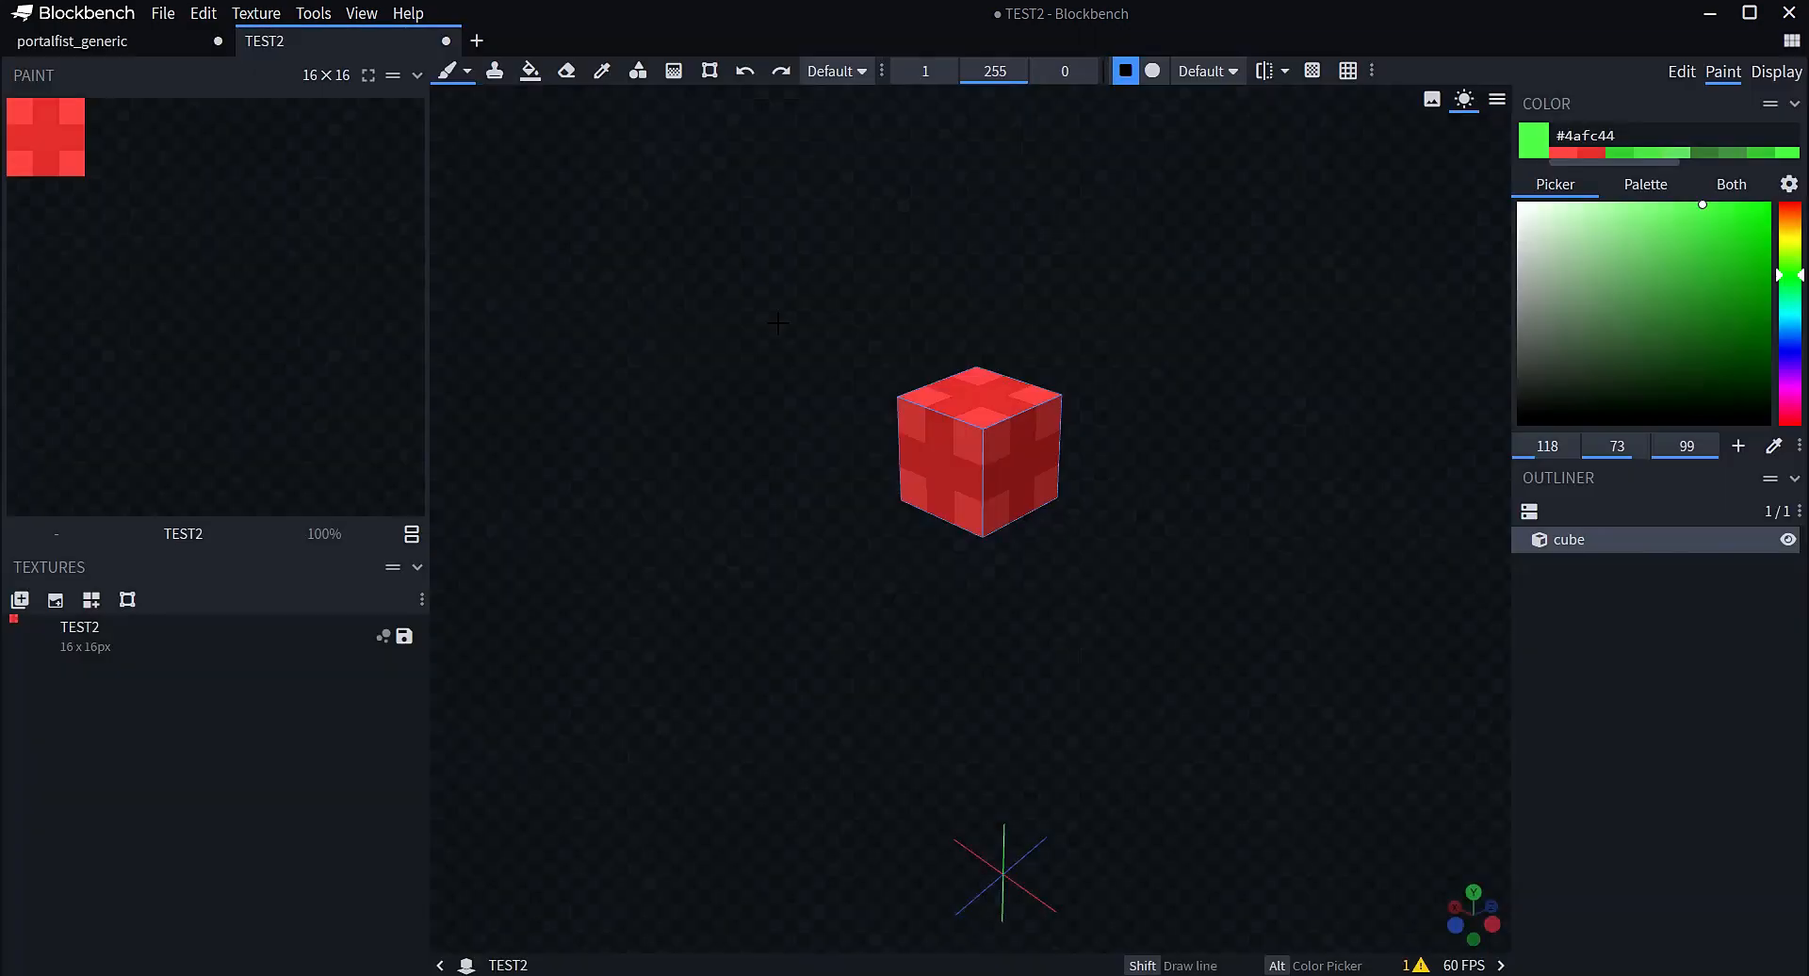
# Choose the Pixel Brush, paint single green test pixels on one face of the cube, and undo them
pyautogui.click(467, 72)
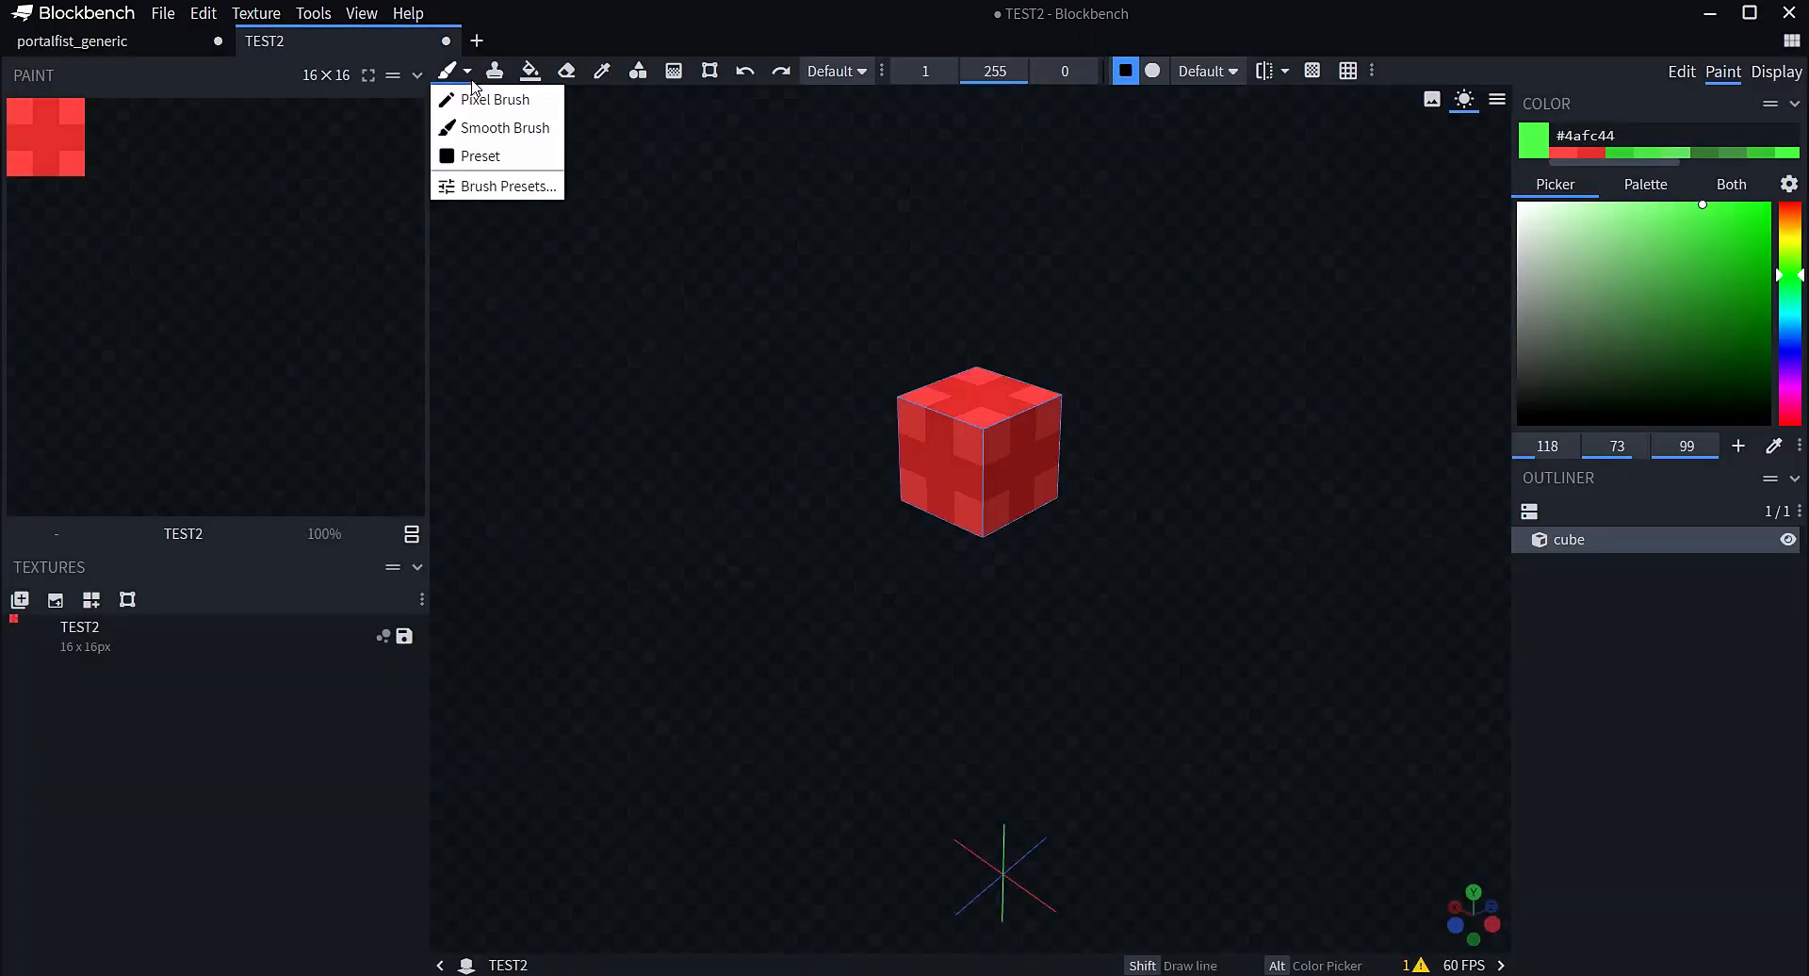
pyautogui.click(495, 99)
pyautogui.click(969, 459)
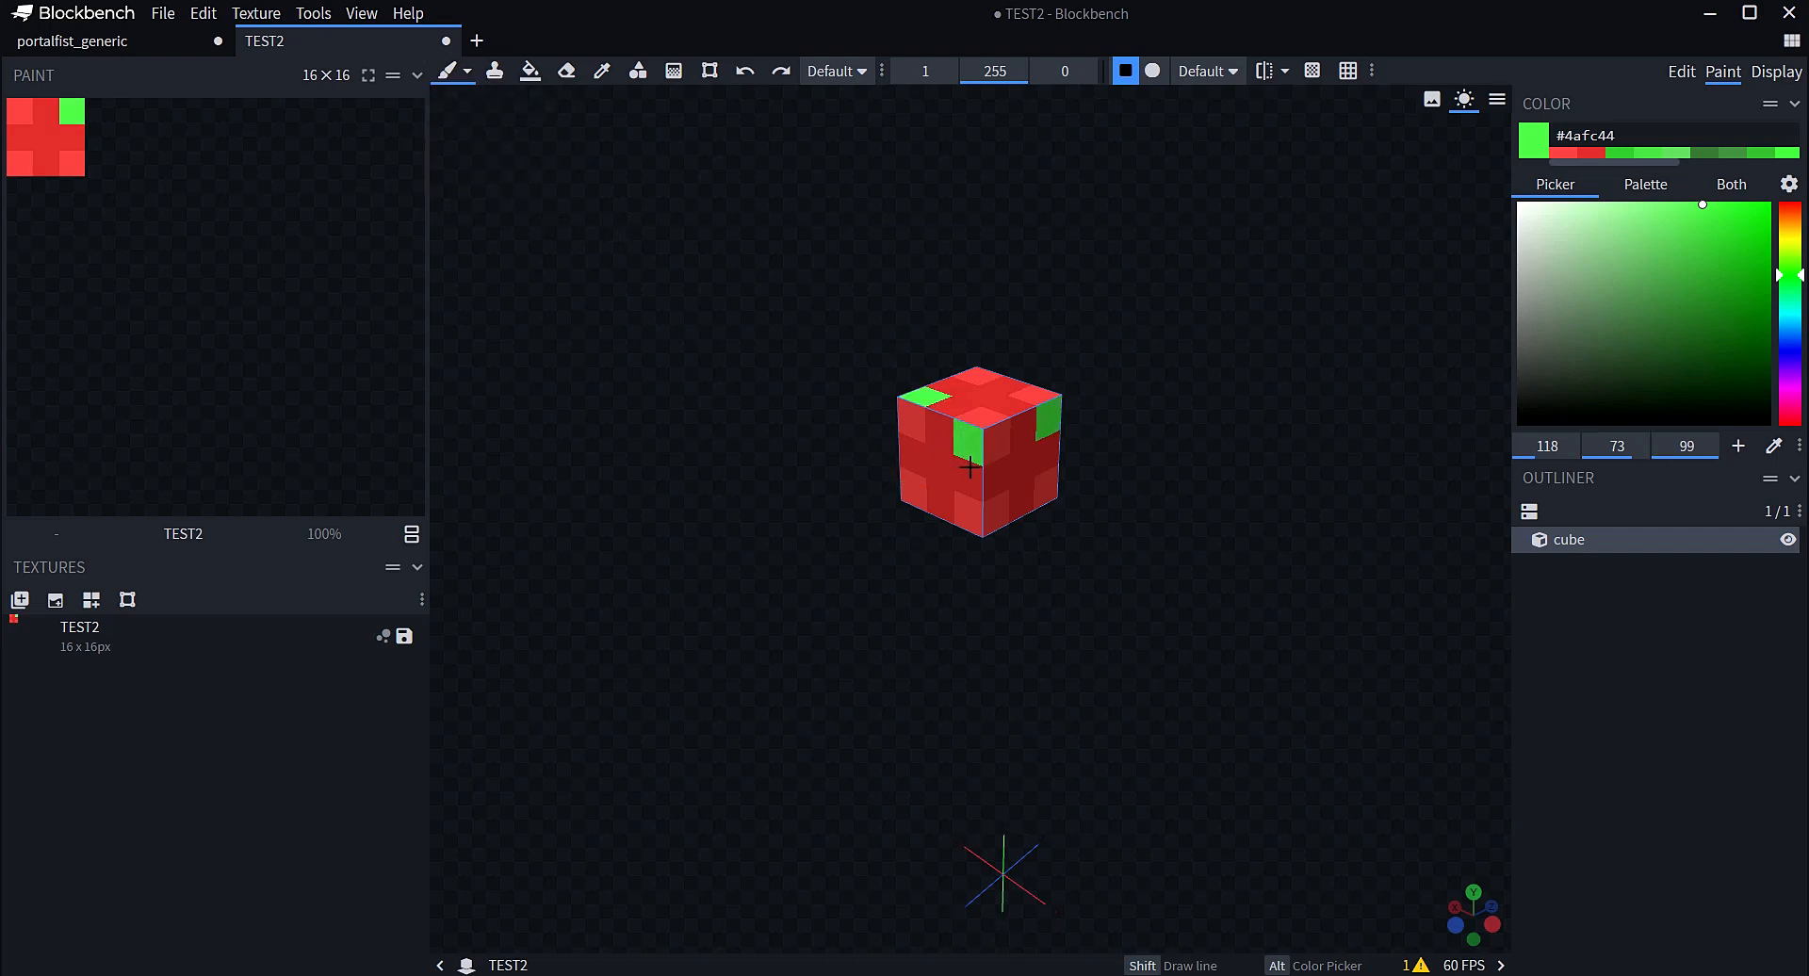
pyautogui.click(904, 481)
pyautogui.click(744, 72)
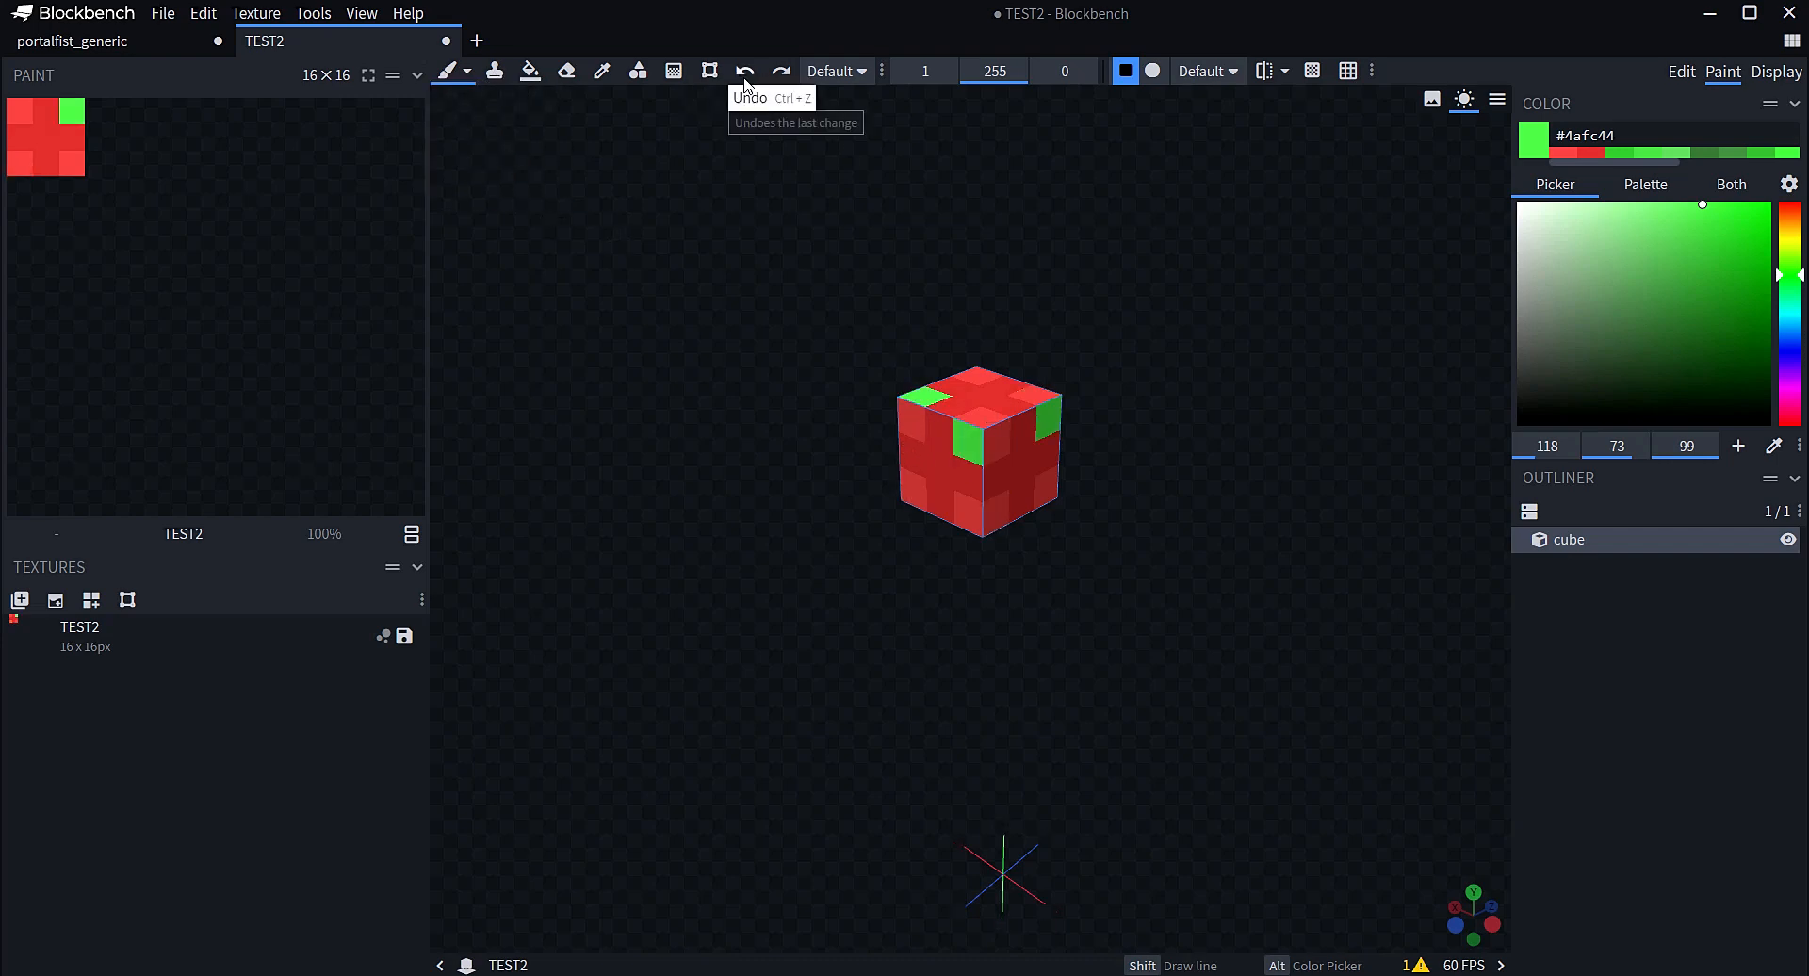
pyautogui.click(744, 71)
# Choose the Smooth Brush, paint a green stroke across one face of the cube, and undo the last two changes
pyautogui.click(467, 74)
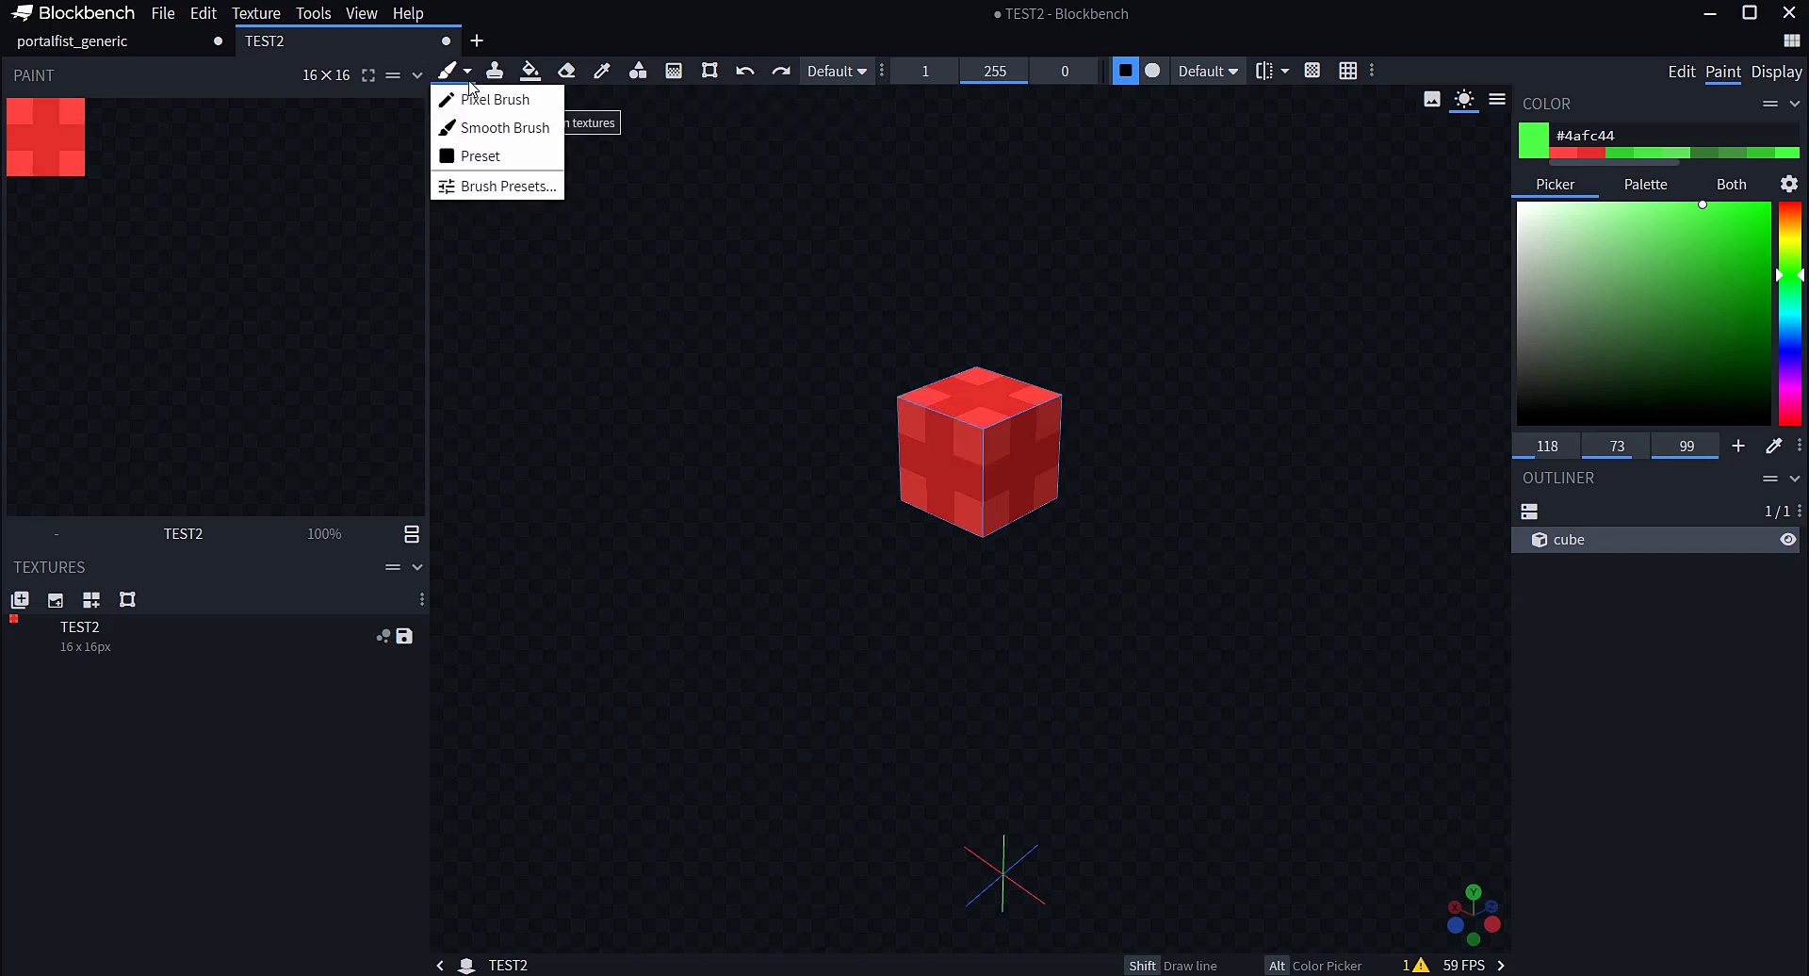
pyautogui.click(508, 127)
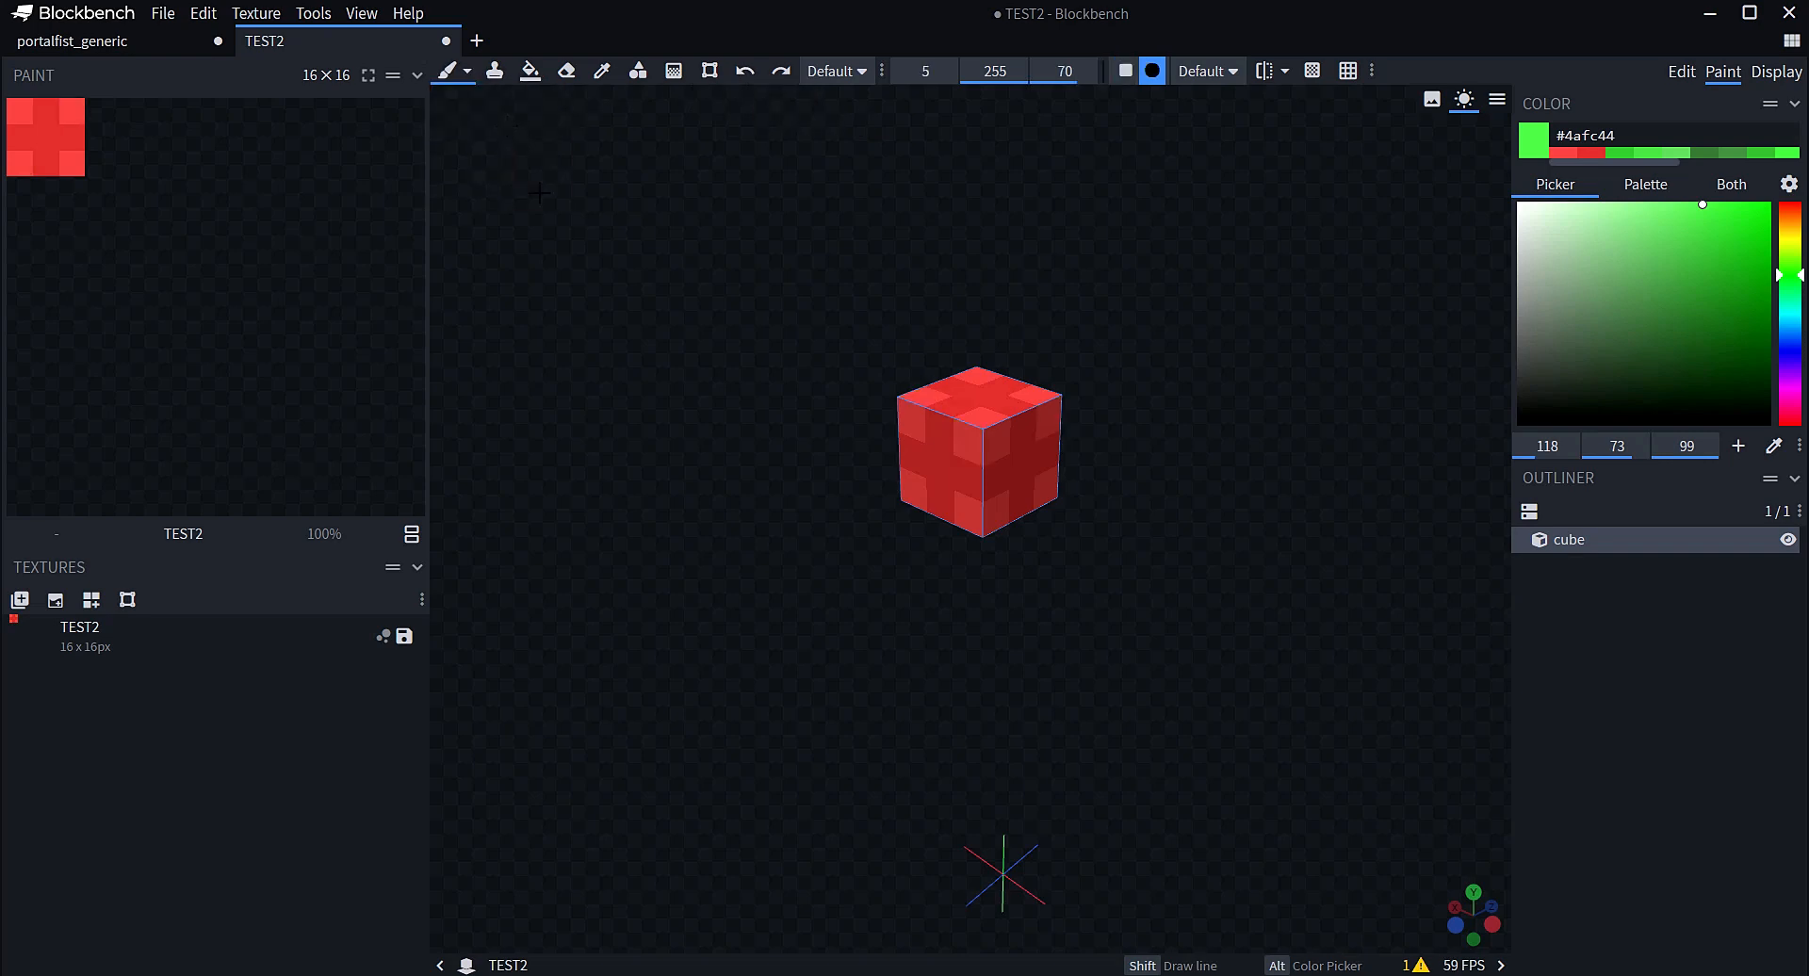
pyautogui.moveTo(959, 442); pyautogui.dragTo(940, 468)
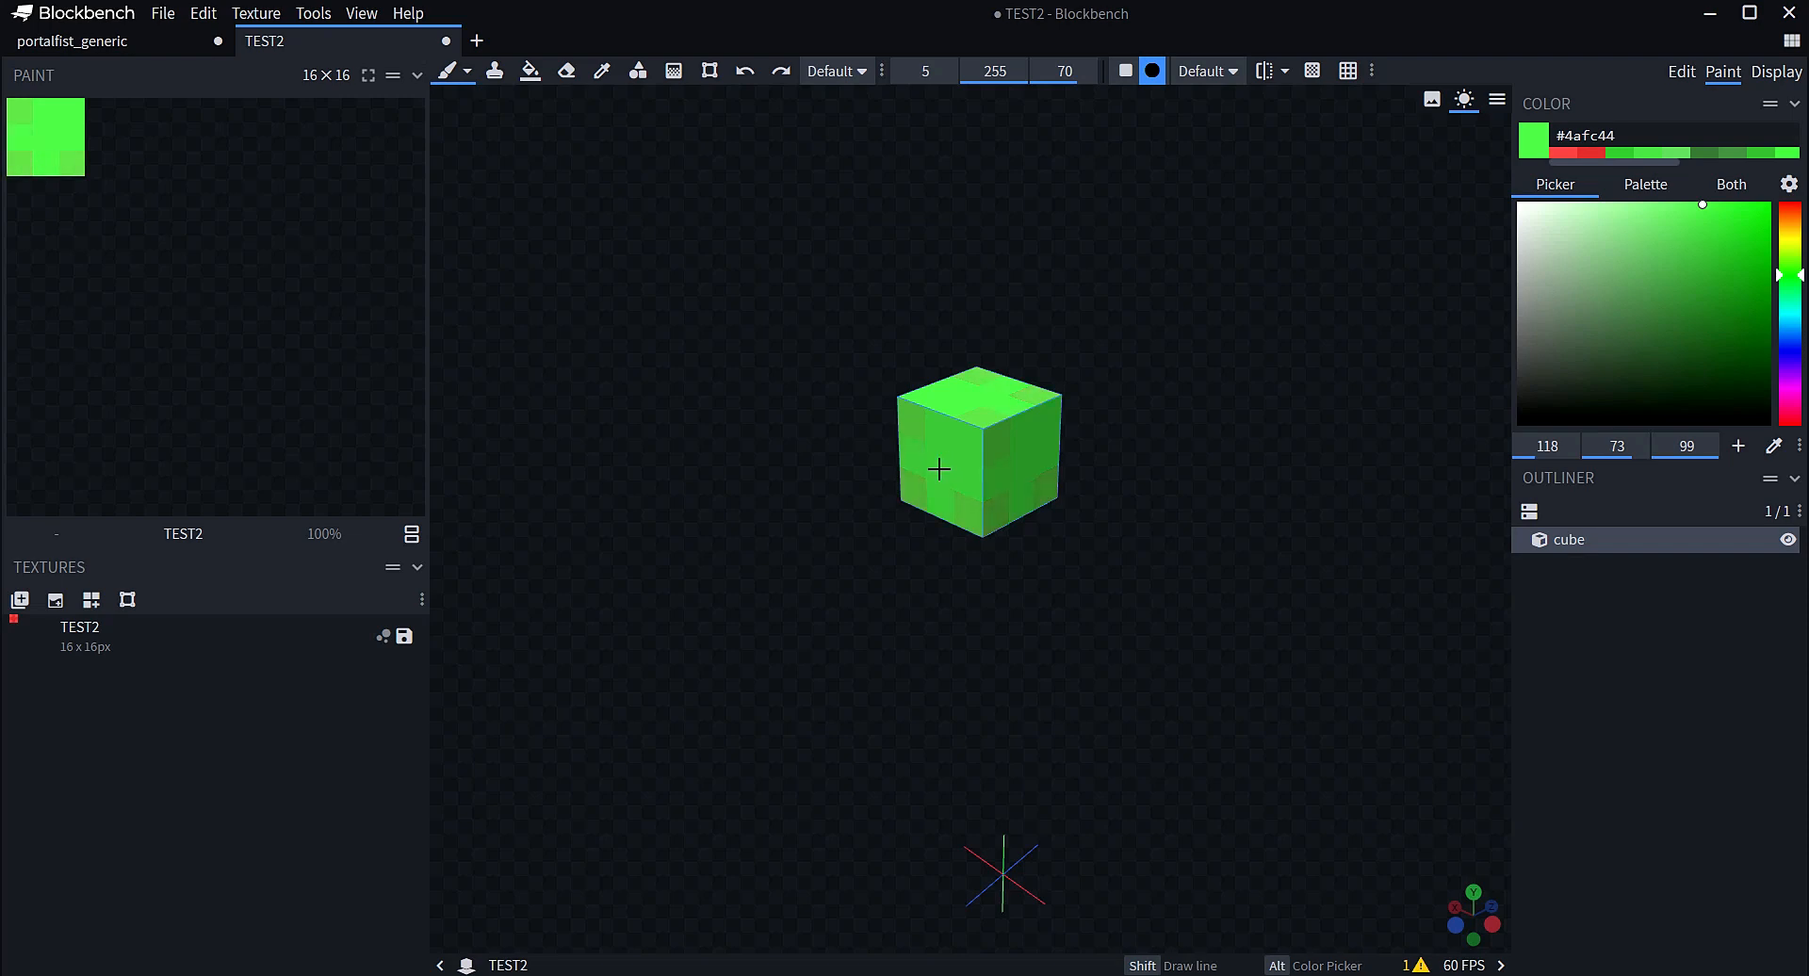
pyautogui.click(744, 70)
pyautogui.click(744, 71)
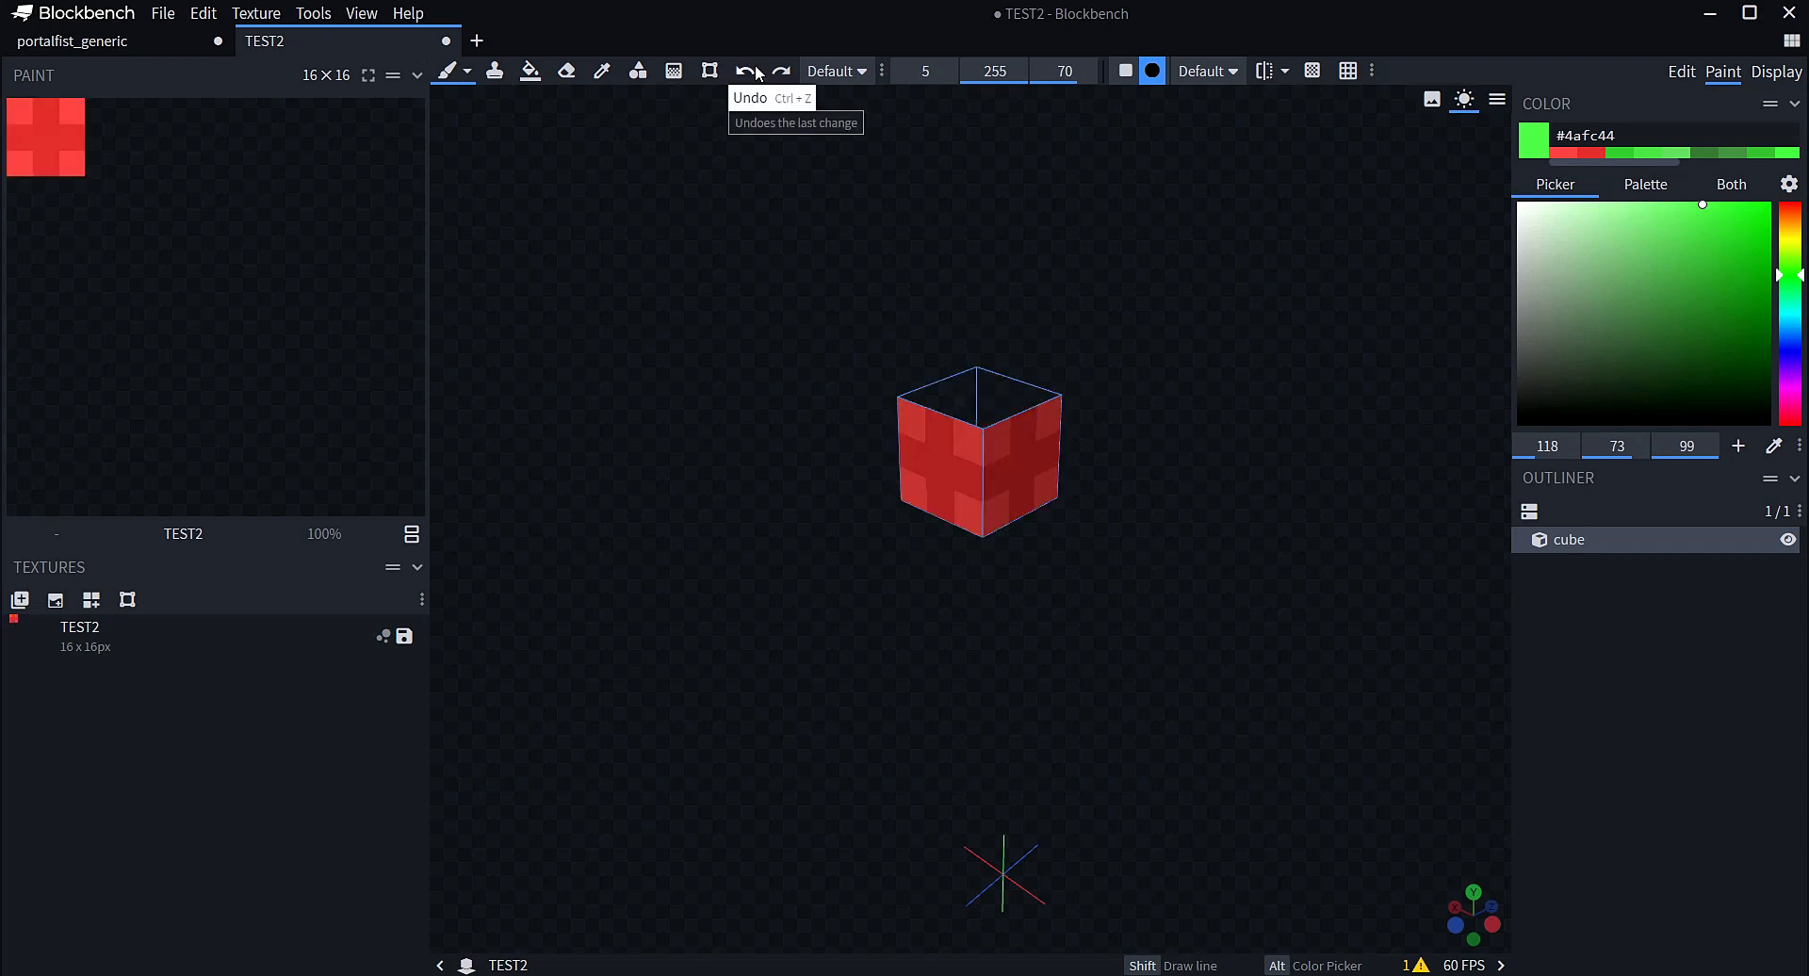
# Redo the last change and paint more green over one face of the cube with the Smooth Brush
pyautogui.click(781, 70)
pyautogui.click(927, 447)
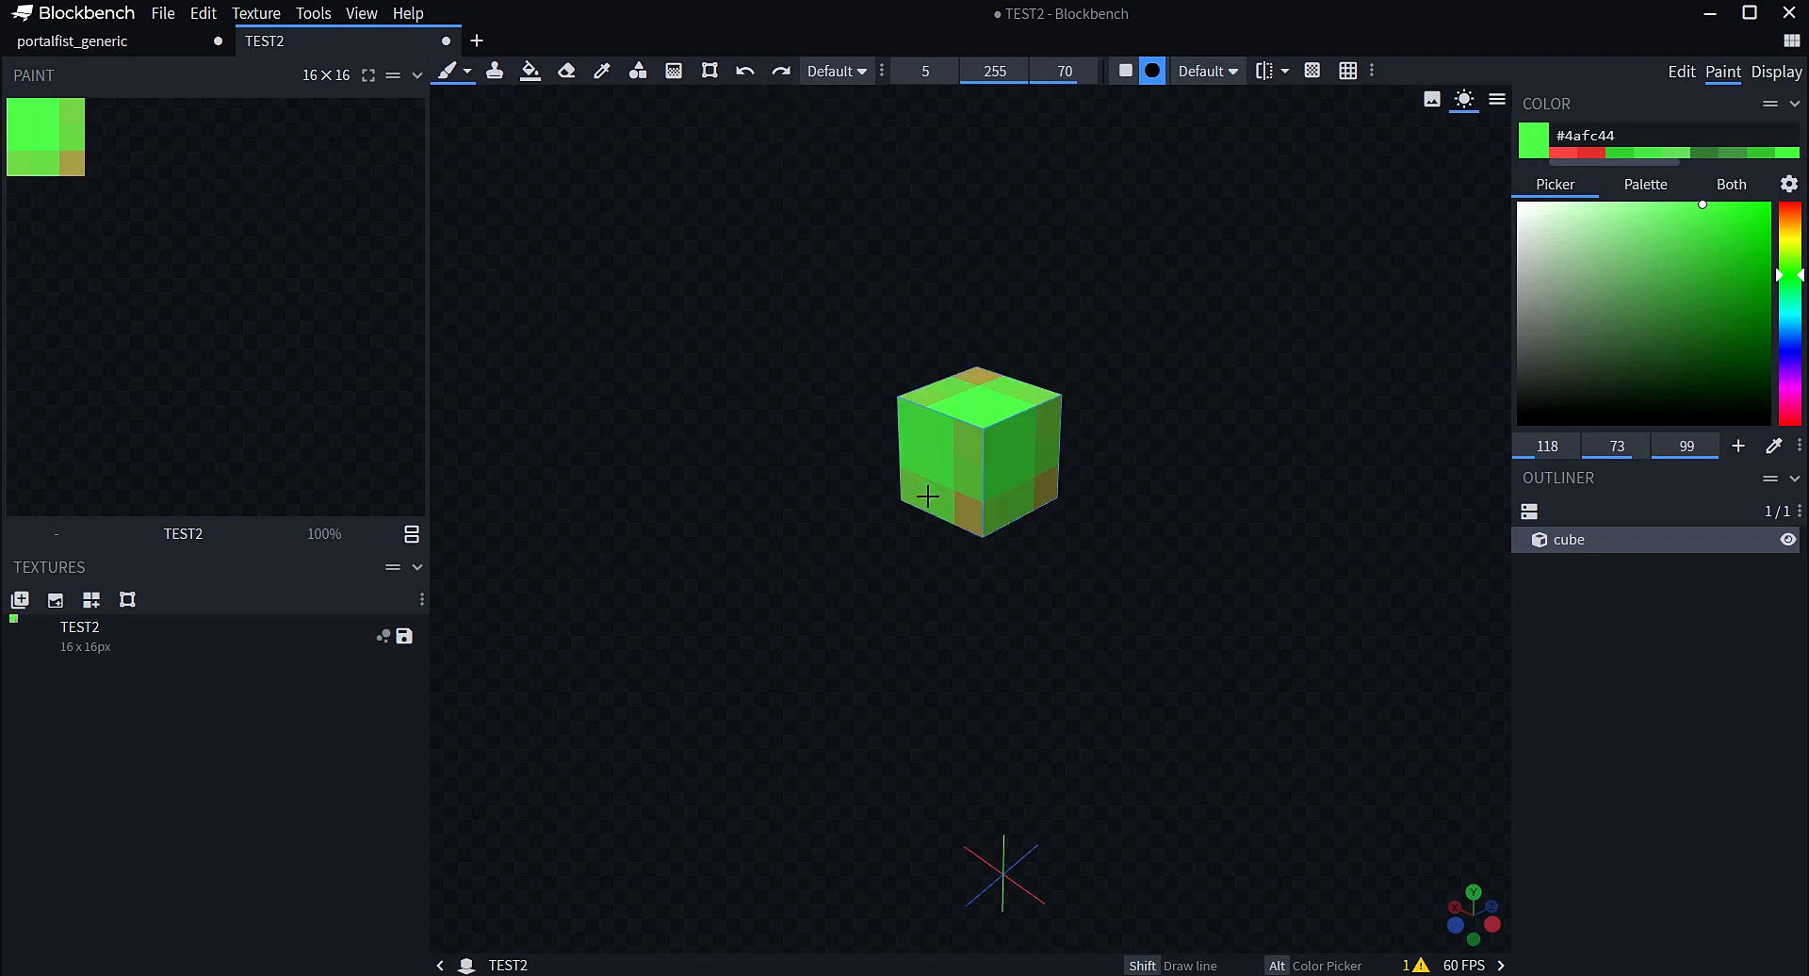
pyautogui.click(928, 496)
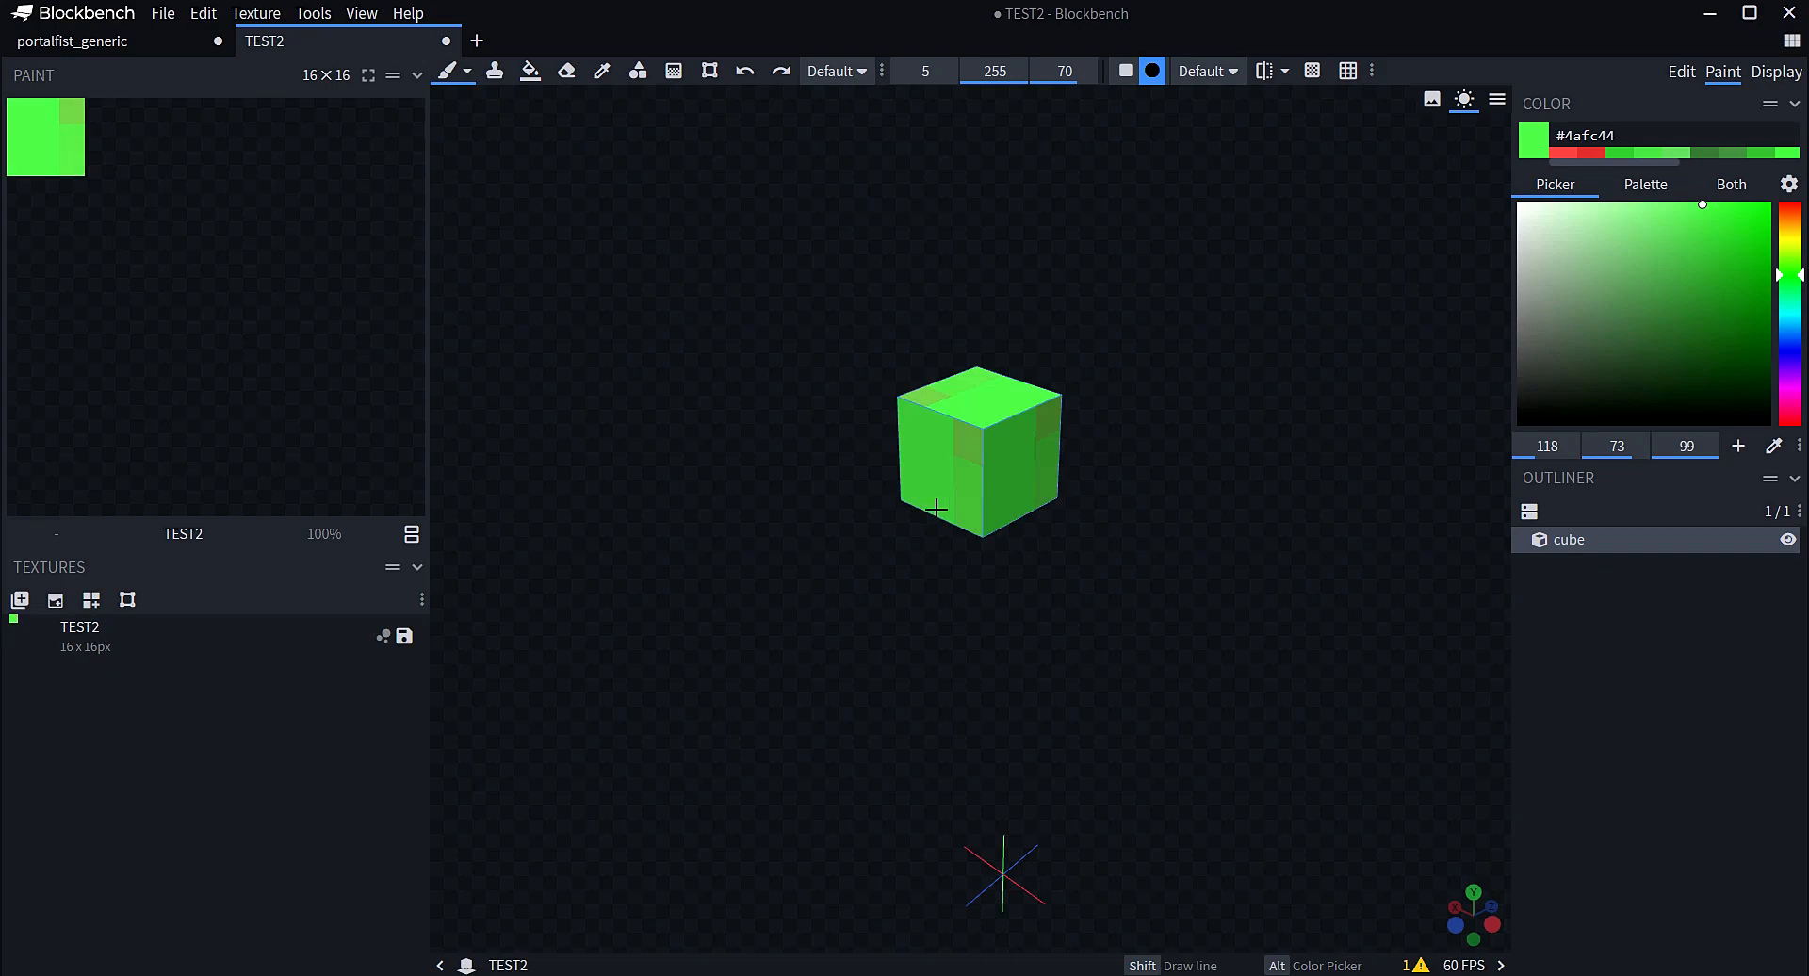
# Delete the existing cube and add a new one to the model
pyautogui.click(1682, 72)
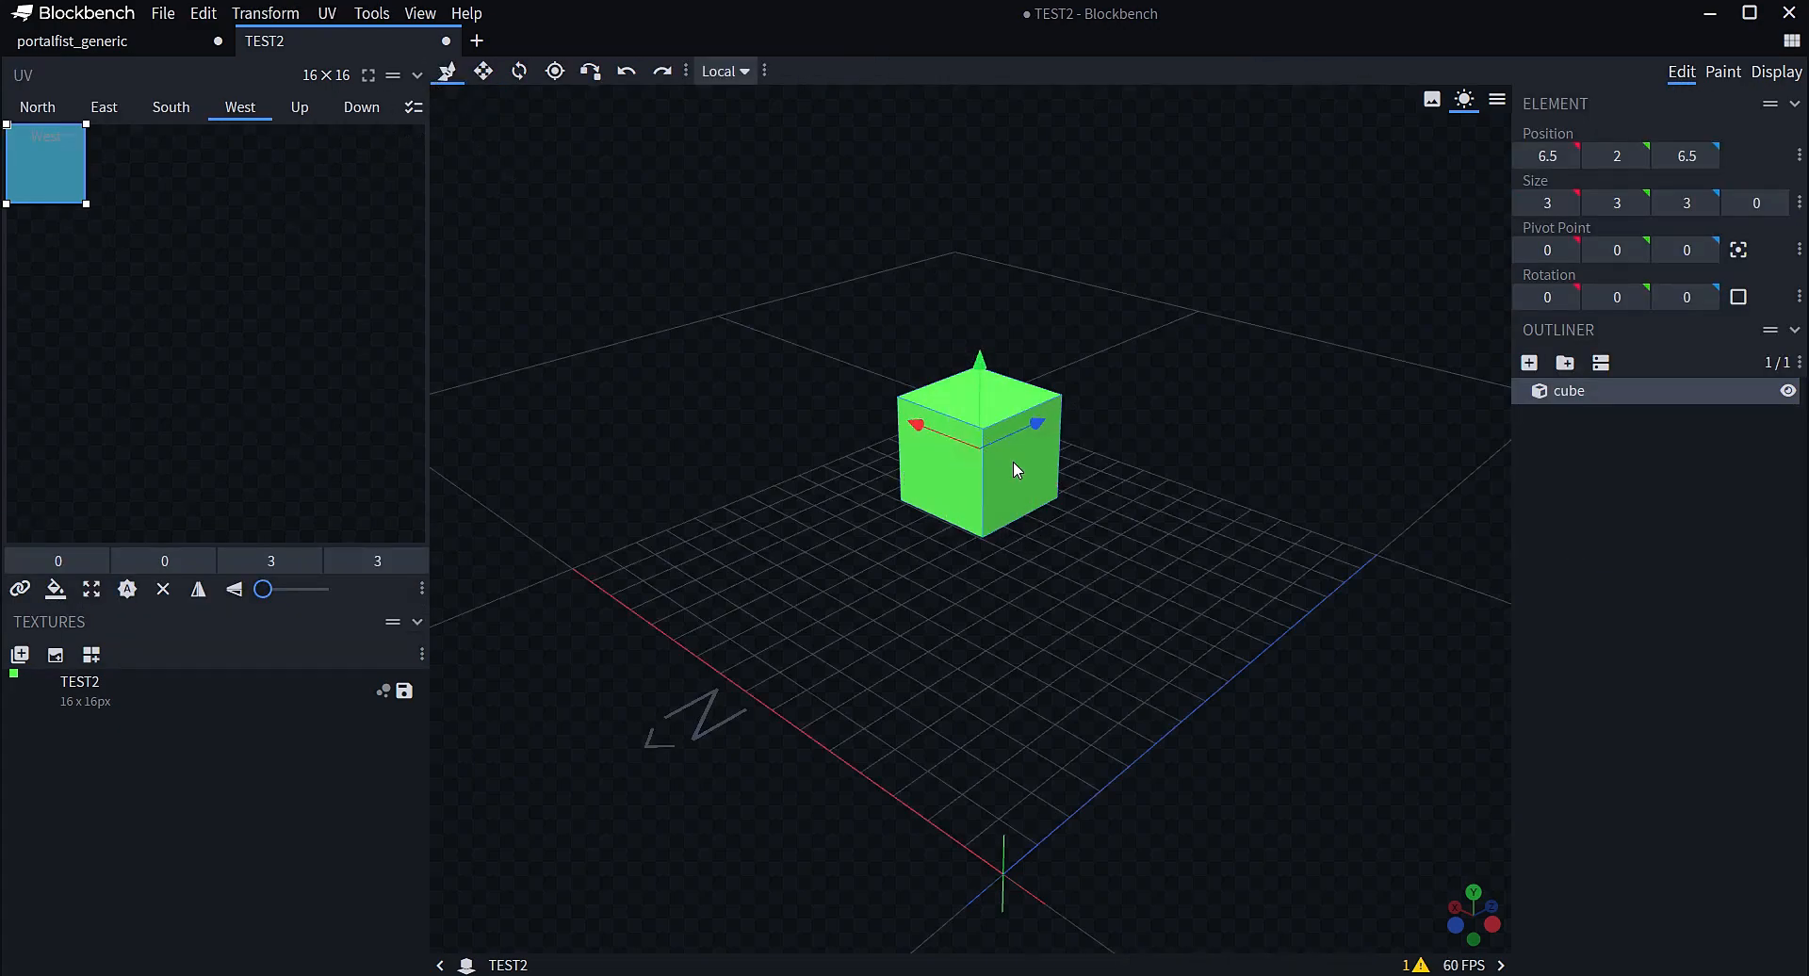
pyautogui.press('Delete')
pyautogui.click(1529, 363)
pyautogui.moveTo(1177, 339); pyautogui.dragTo(1213, 432)
pyautogui.scroll(-5, 1212, 434)
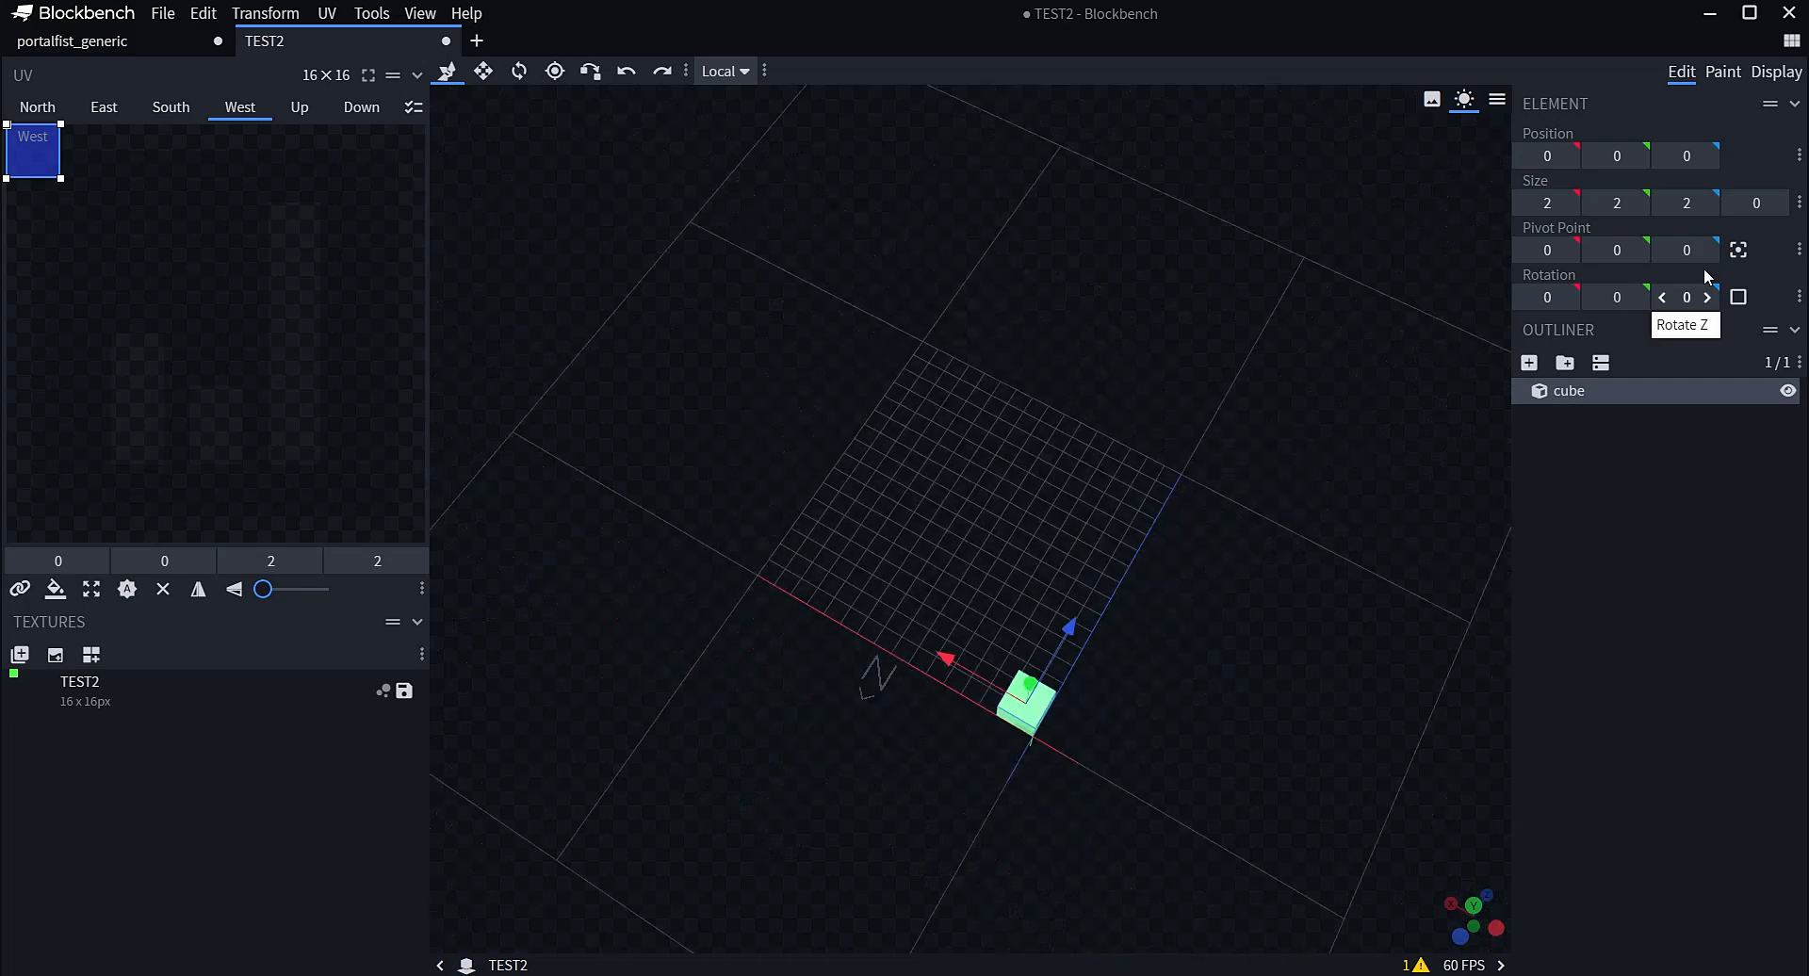
# Set the new cube's inflate value to 4 and move it to position 8, 0, 8
pyautogui.click(1774, 207)
pyautogui.click(1774, 206)
pyautogui.click(1774, 207)
pyautogui.click(1774, 207)
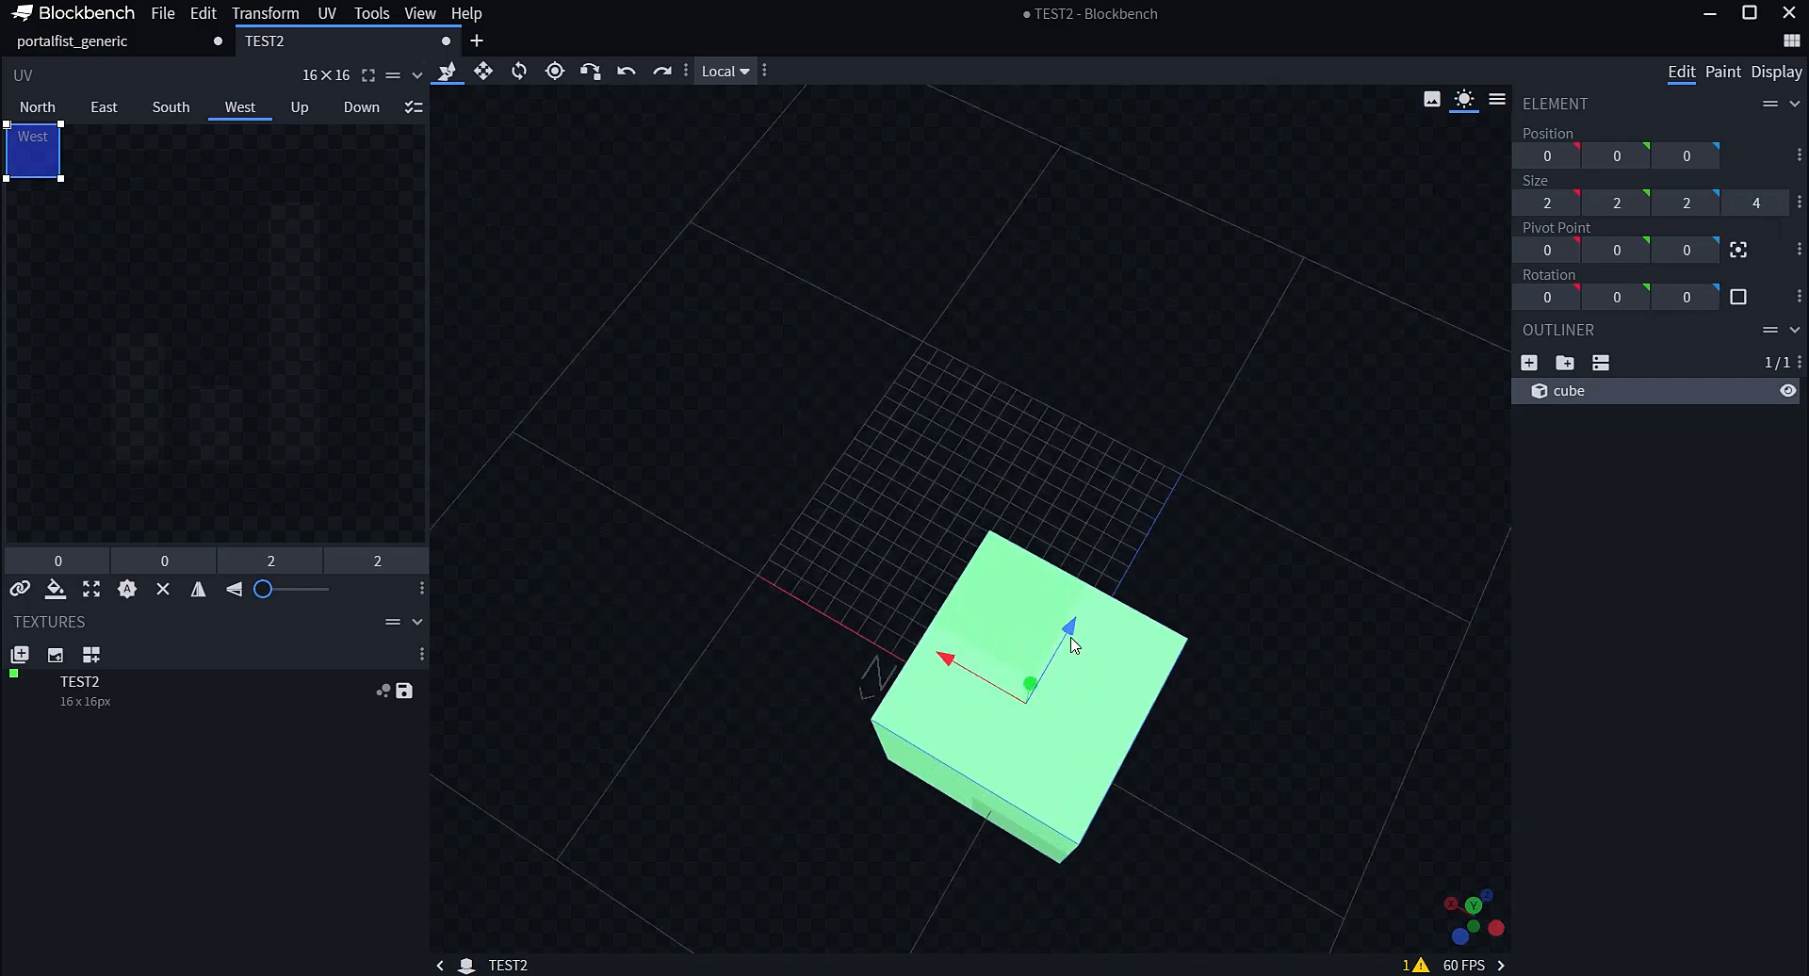
pyautogui.moveTo(1074, 646); pyautogui.dragTo(1153, 506)
pyautogui.moveTo(1024, 519); pyautogui.dragTo(899, 494)
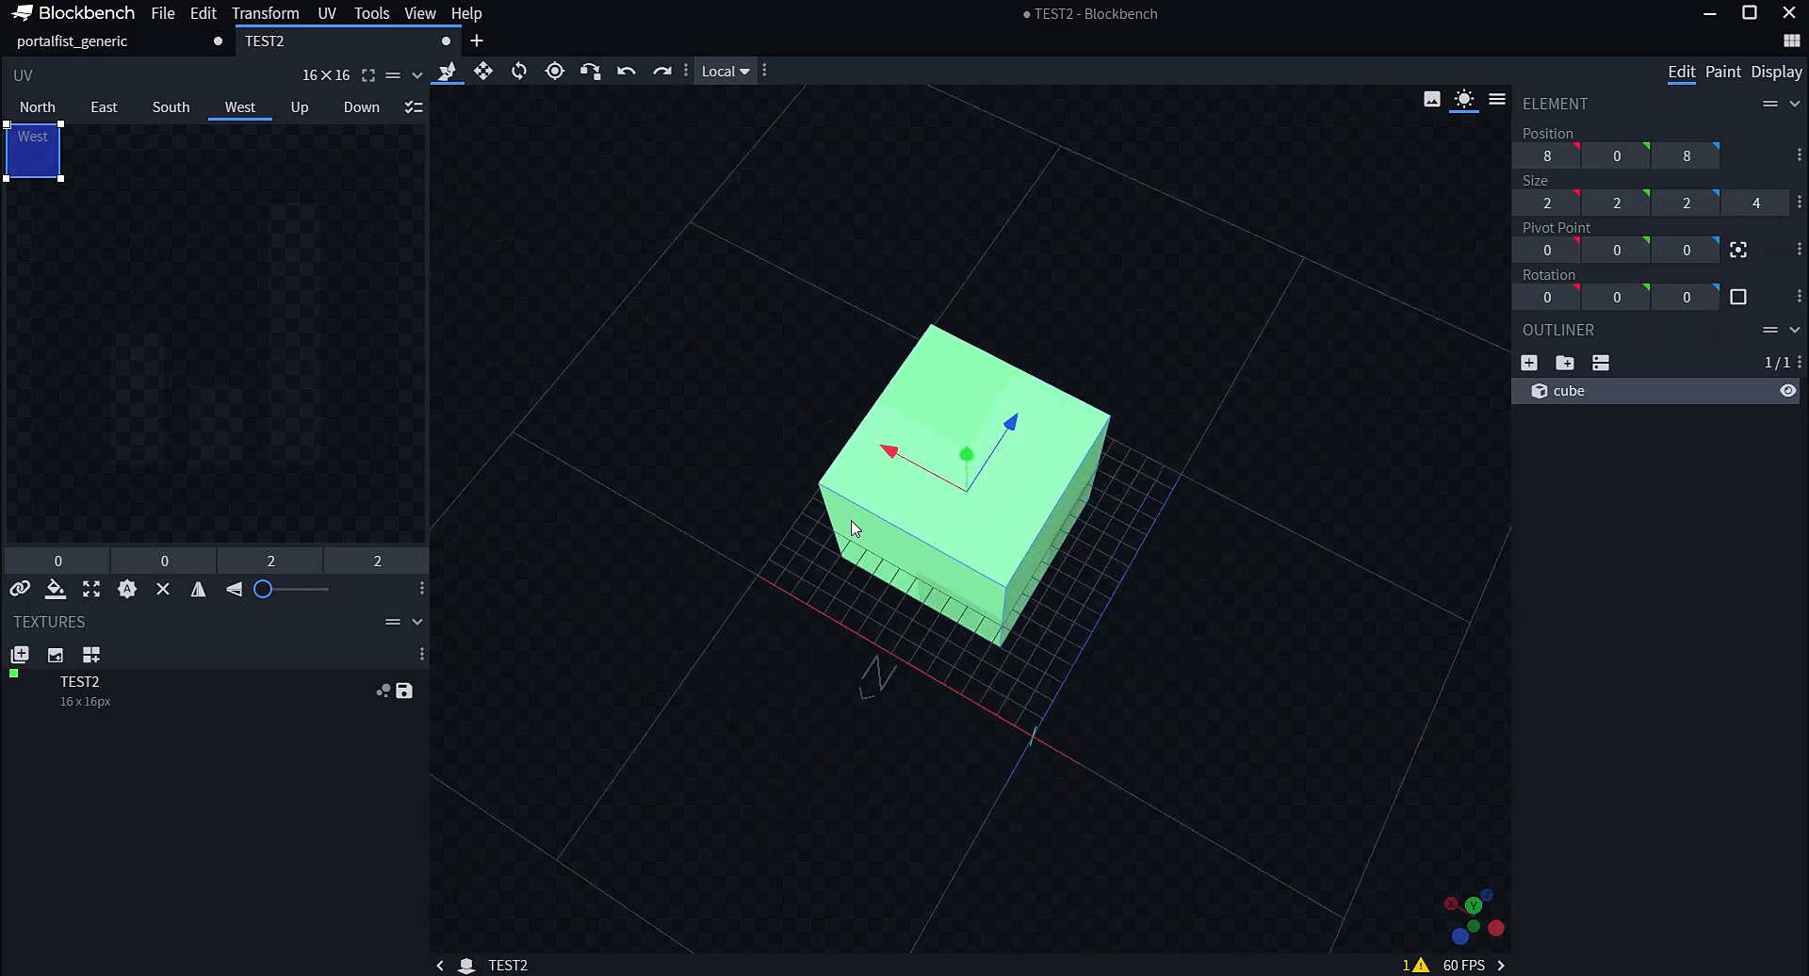
# Set the West face's UV area to 5 × 5 at 2, 0 and apply it to all faces
pyautogui.moveTo(32, 151); pyautogui.dragTo(206, 260)
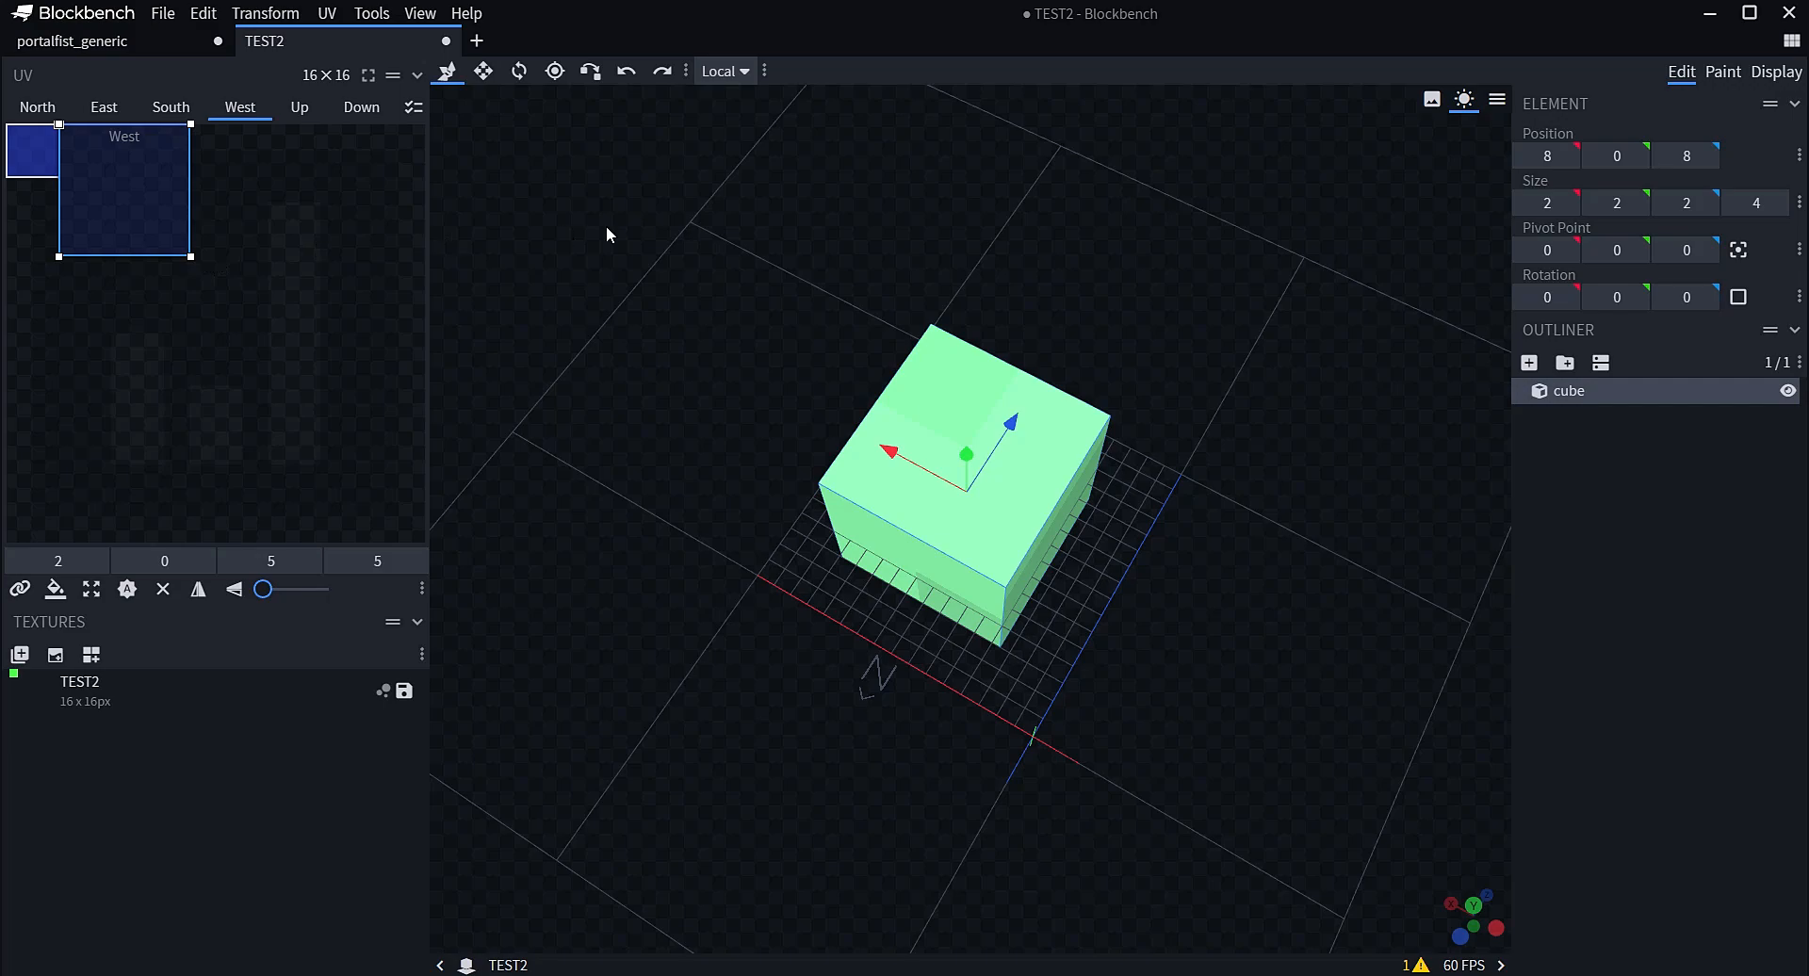
pyautogui.click(55, 589)
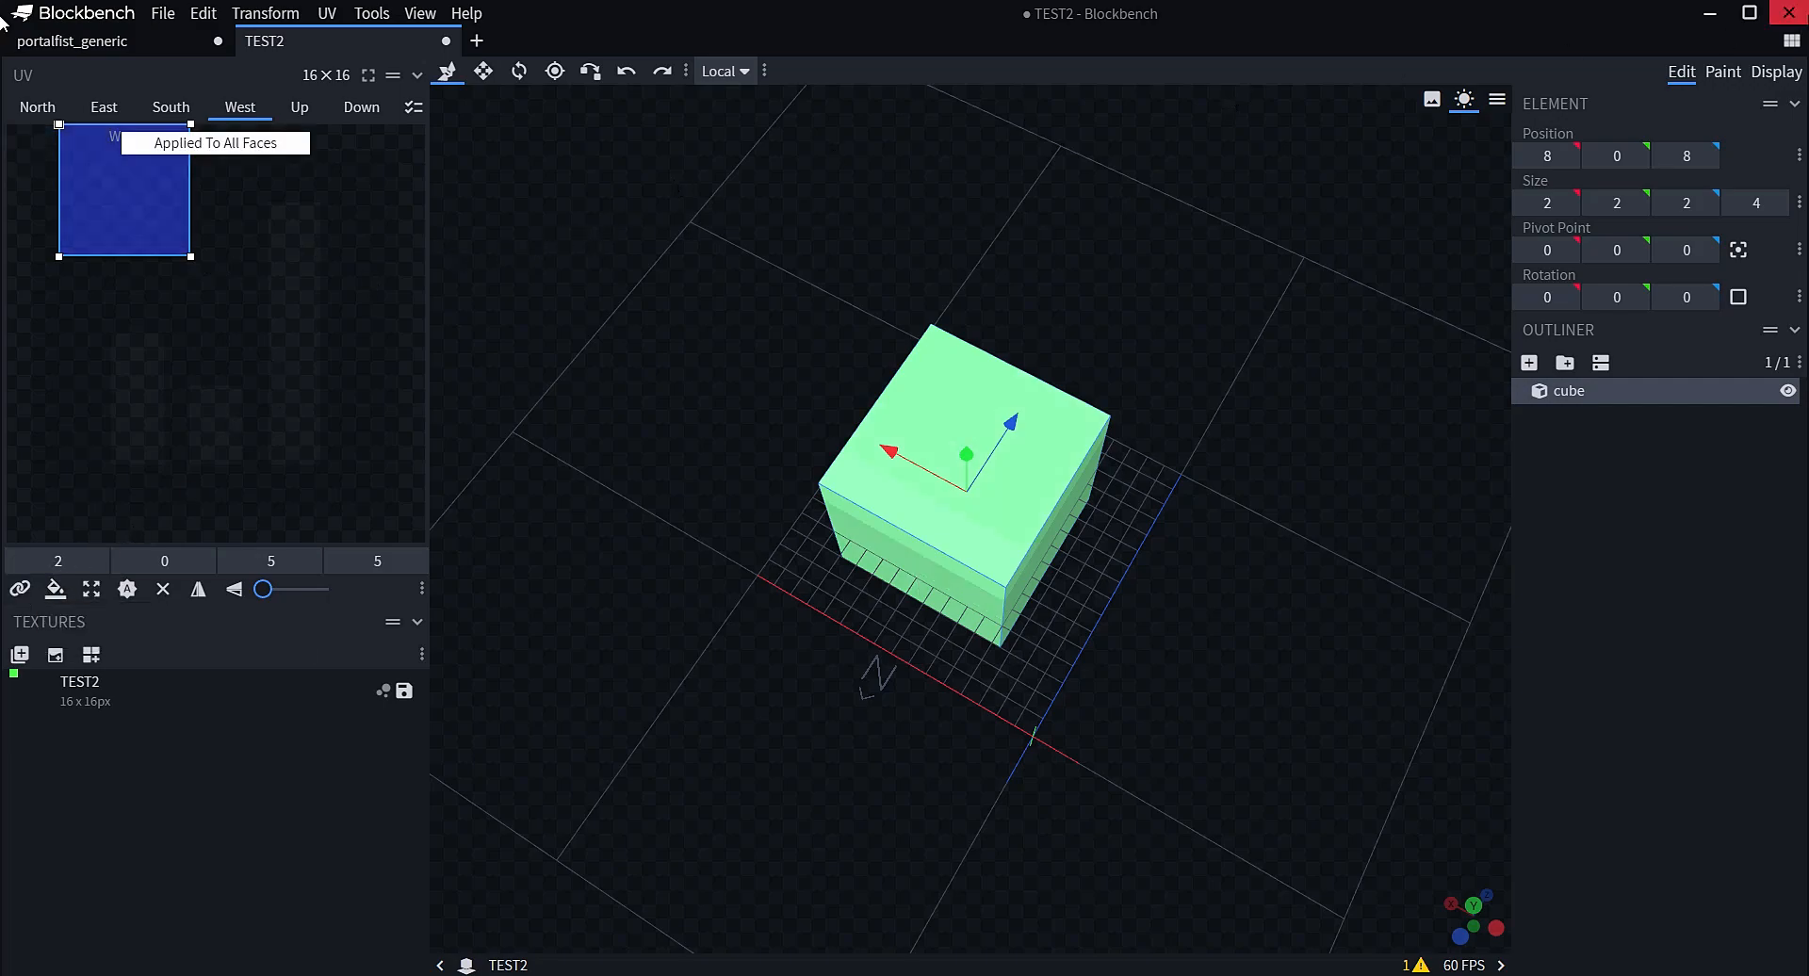
# Try to paint the north face of the new cube with the Smooth Brush
pyautogui.click(1714, 75)
pyautogui.moveTo(902, 702); pyautogui.dragTo(942, 530)
pyautogui.click(886, 516)
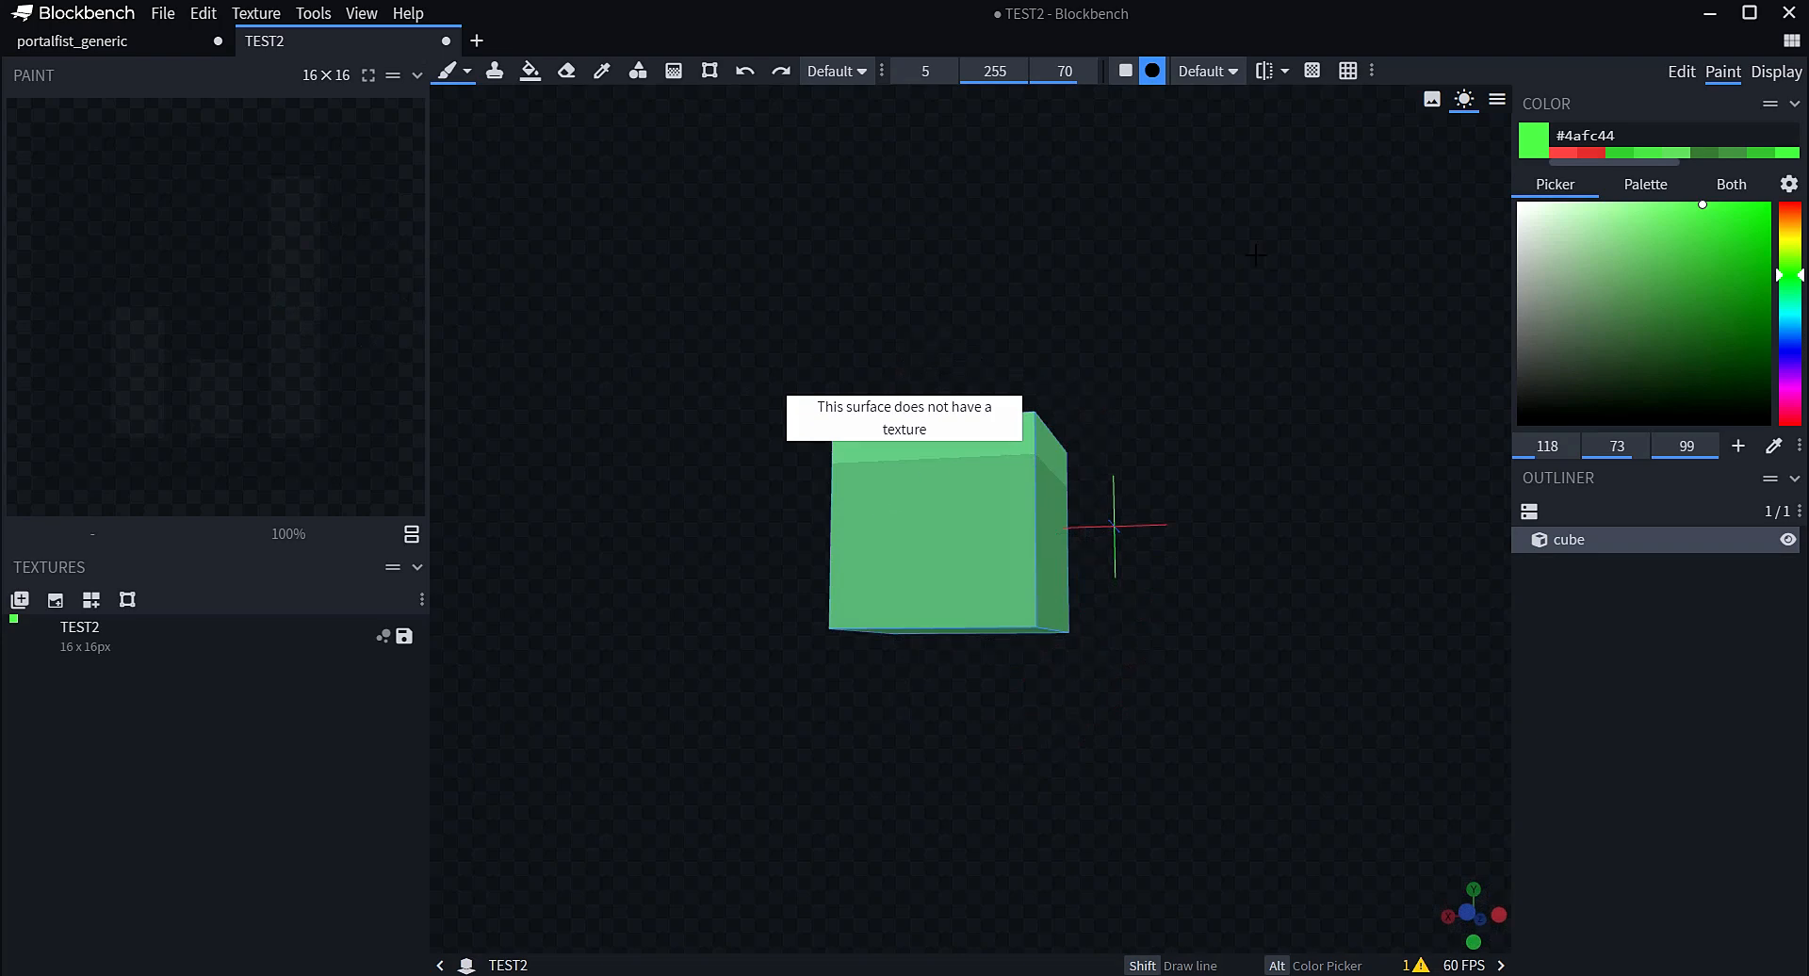
# Apply the TEST2 texture to the cube and map all its faces to the 5 × 5 UV area at 3, 0
pyautogui.click(1681, 72)
pyautogui.rightClick(895, 492)
pyautogui.moveTo(994, 678)
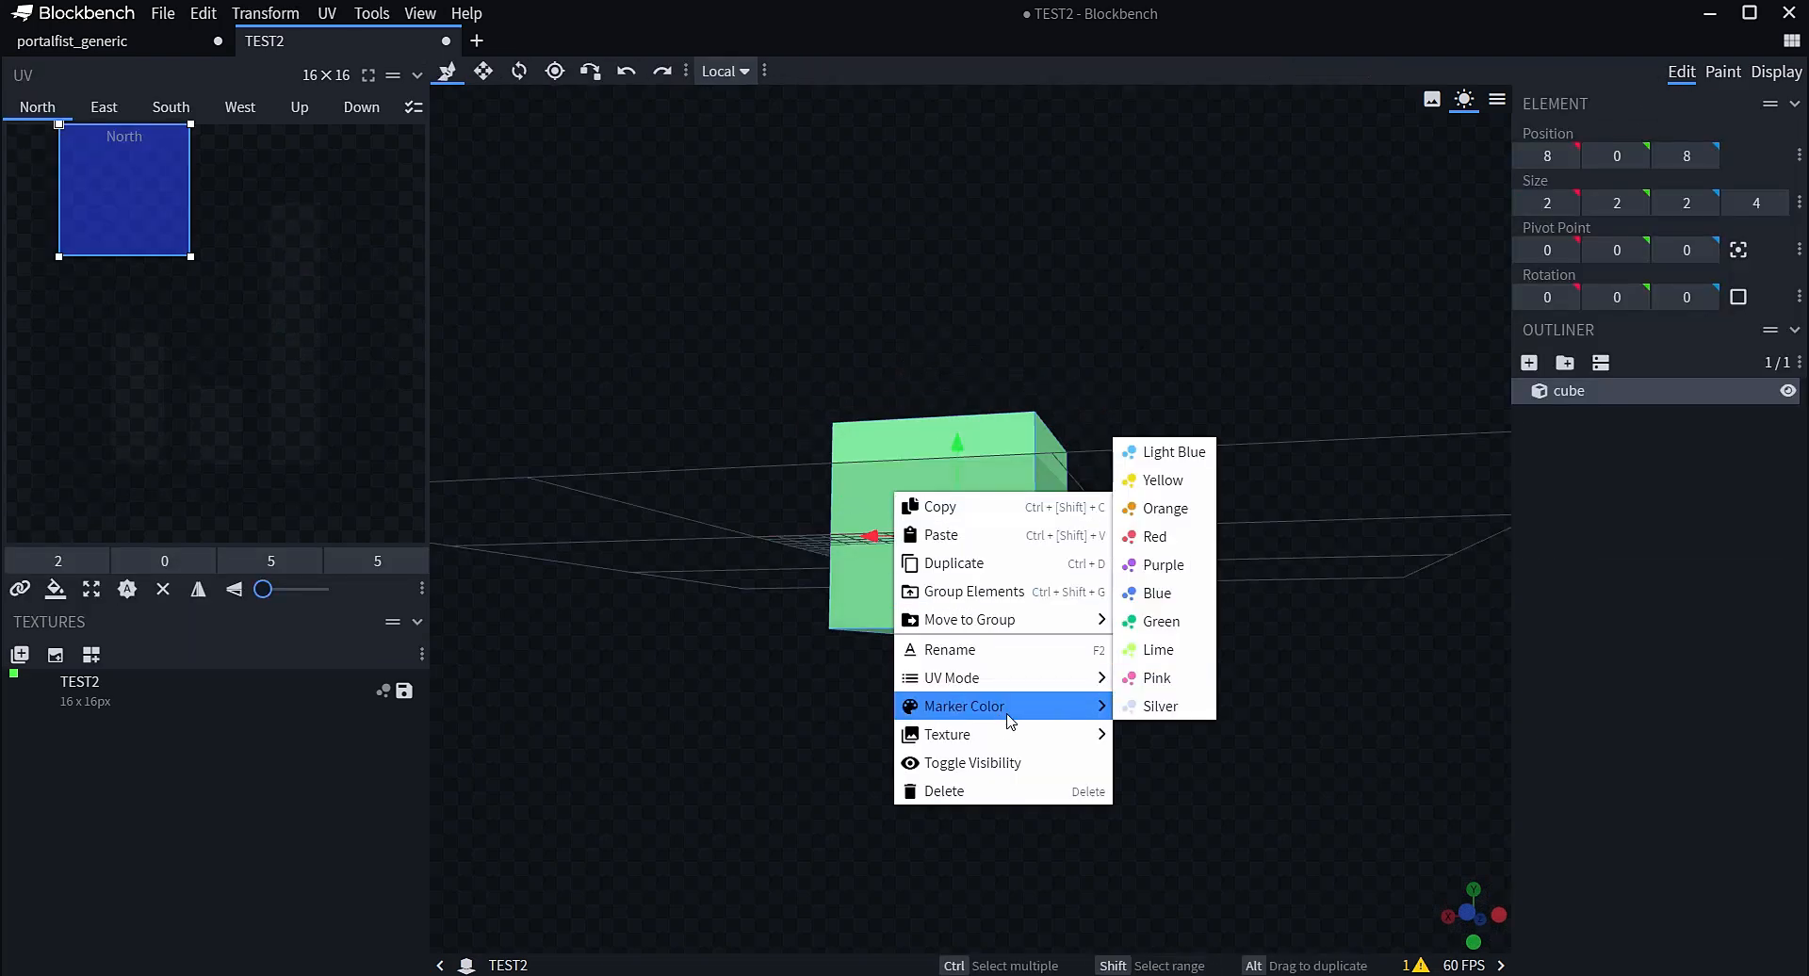
pyautogui.moveTo(1074, 735)
pyautogui.click(1161, 764)
pyautogui.moveTo(1171, 737); pyautogui.dragTo(1168, 799)
pyautogui.moveTo(126, 184); pyautogui.dragTo(152, 182)
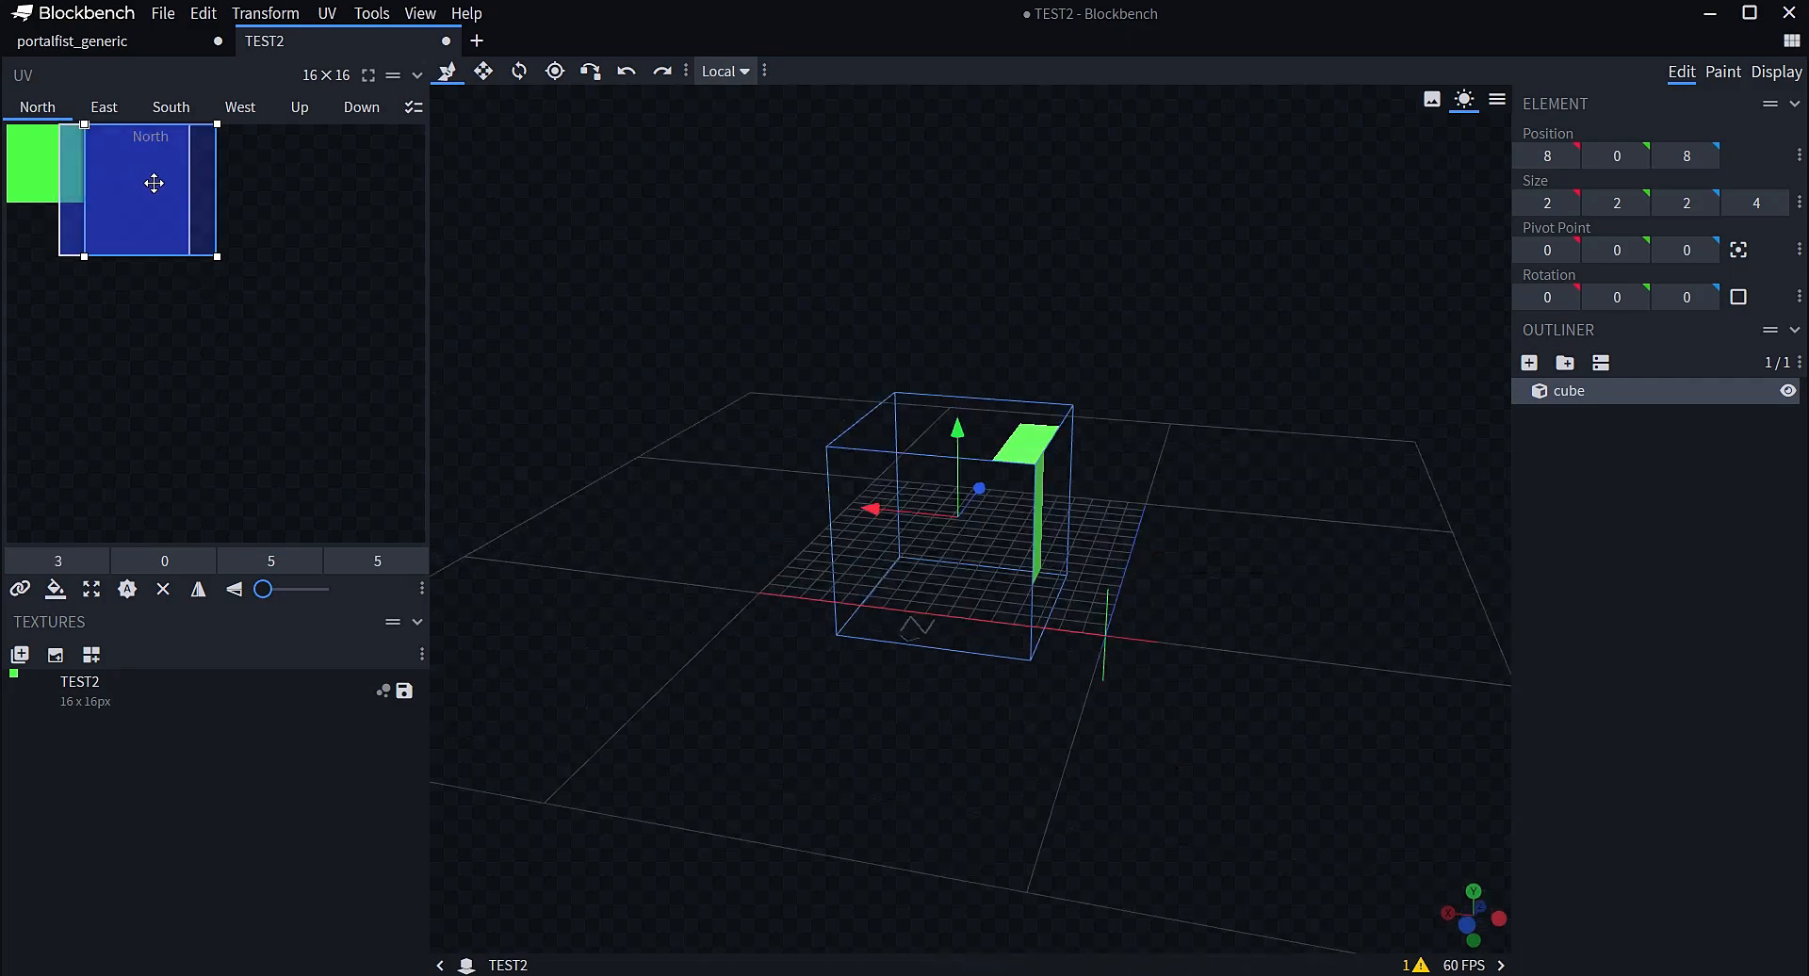
pyautogui.click(55, 589)
# Paint the cube's north face completely green with repeated Smooth Brush strokes of size 5
pyautogui.click(1722, 72)
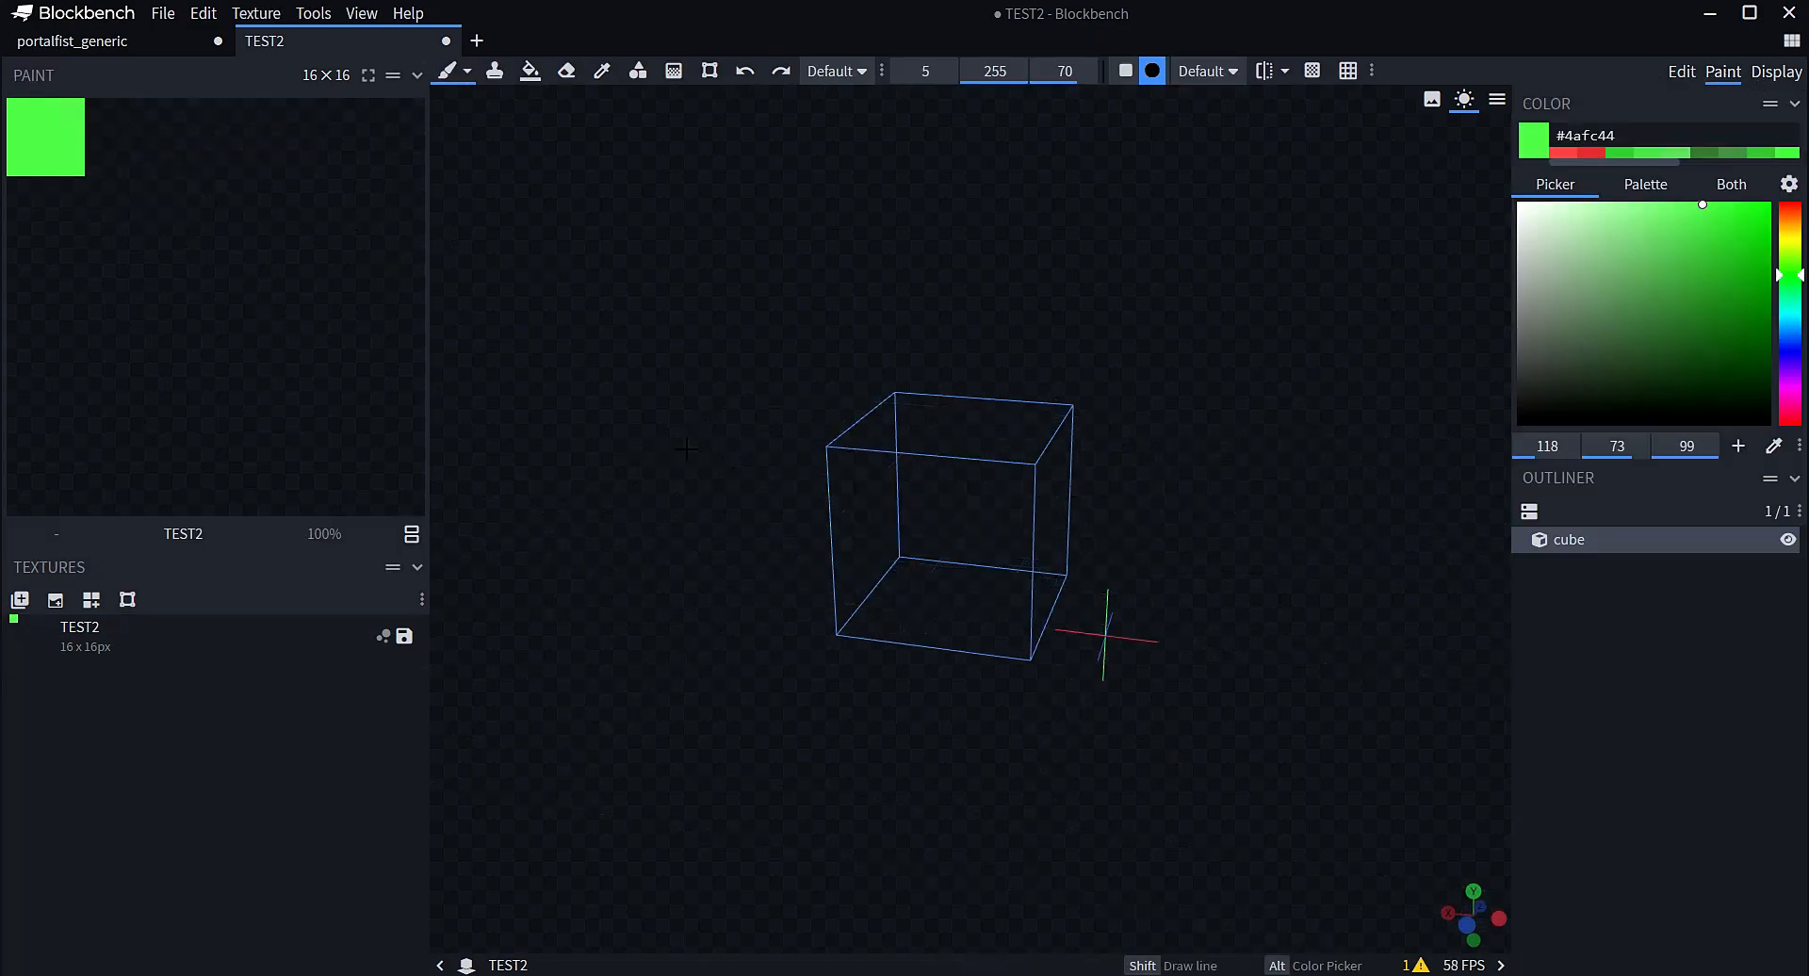
pyautogui.moveTo(686, 449); pyautogui.dragTo(638, 440)
pyautogui.moveTo(819, 391)
pyautogui.mouseDown()
pyautogui.moveTo(981, 484)
pyautogui.moveTo(889, 597)
pyautogui.moveTo(947, 462)
pyautogui.mouseUp()
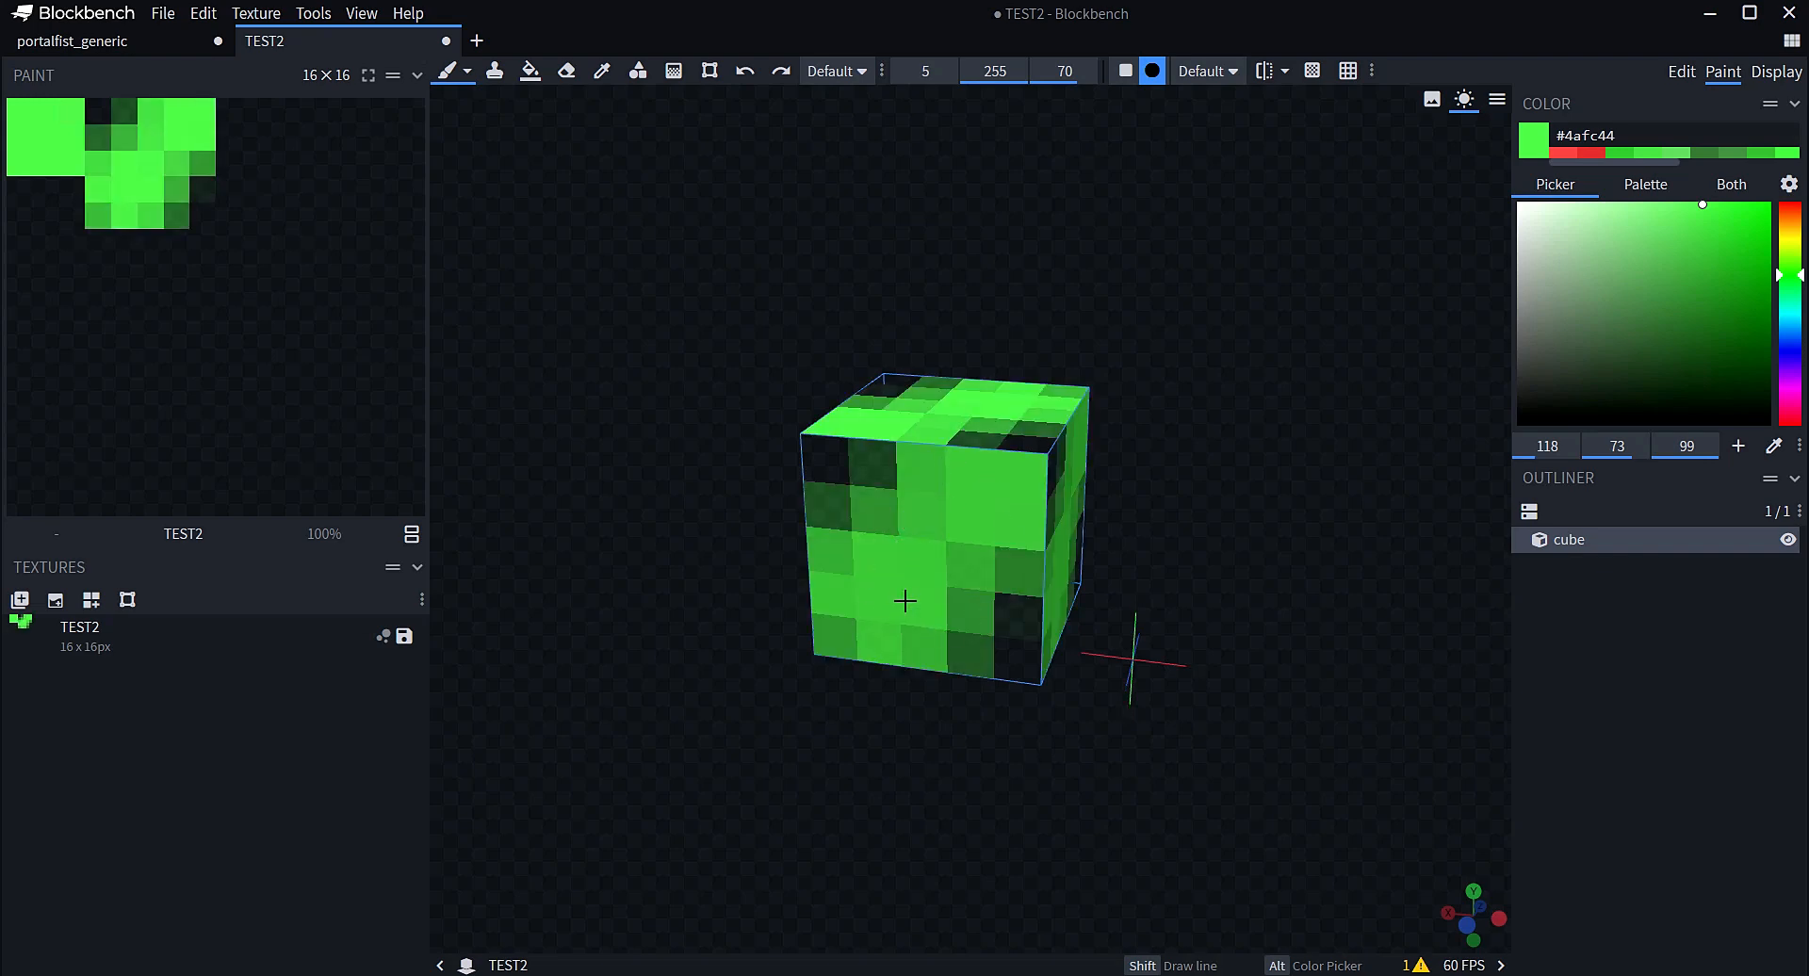
pyautogui.scroll(-1, 905, 600)
pyautogui.scroll(2, 890, 641)
pyautogui.moveTo(842, 751); pyautogui.dragTo(860, 688, button='right')
pyautogui.moveTo(929, 456)
pyautogui.mouseDown()
pyautogui.moveTo(913, 569)
pyautogui.moveTo(969, 541)
pyautogui.mouseUp()
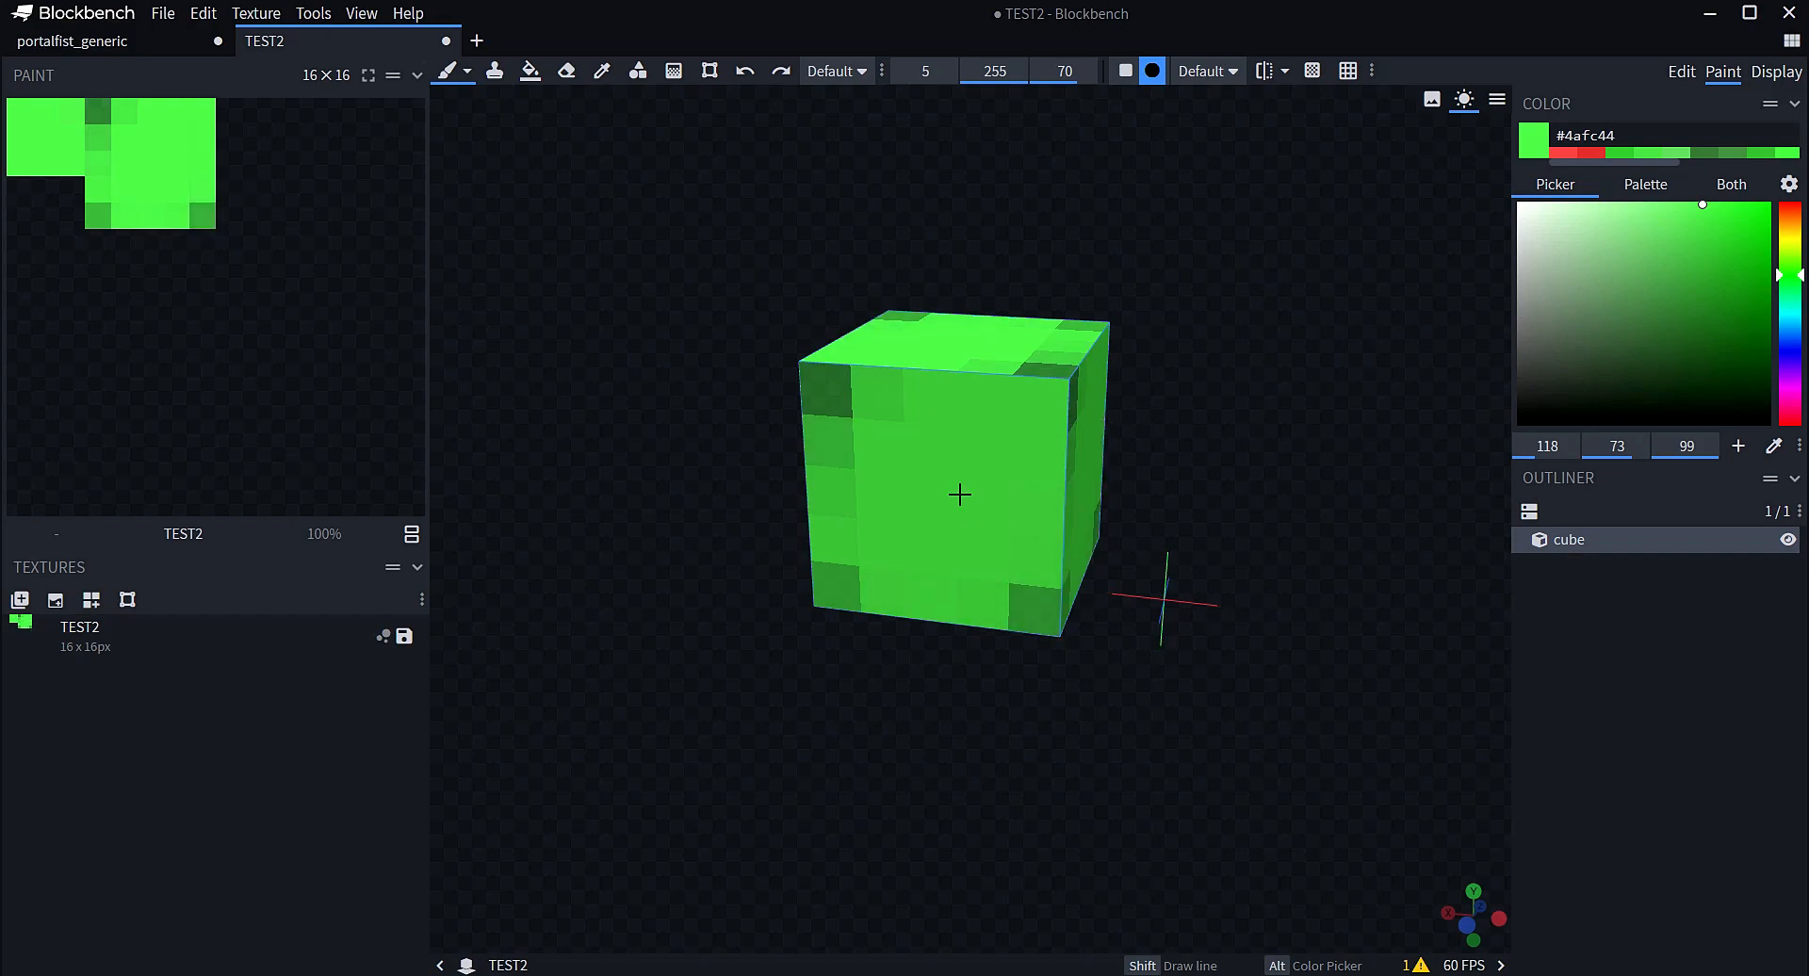
pyautogui.moveTo(929, 484); pyautogui.dragTo(900, 473)
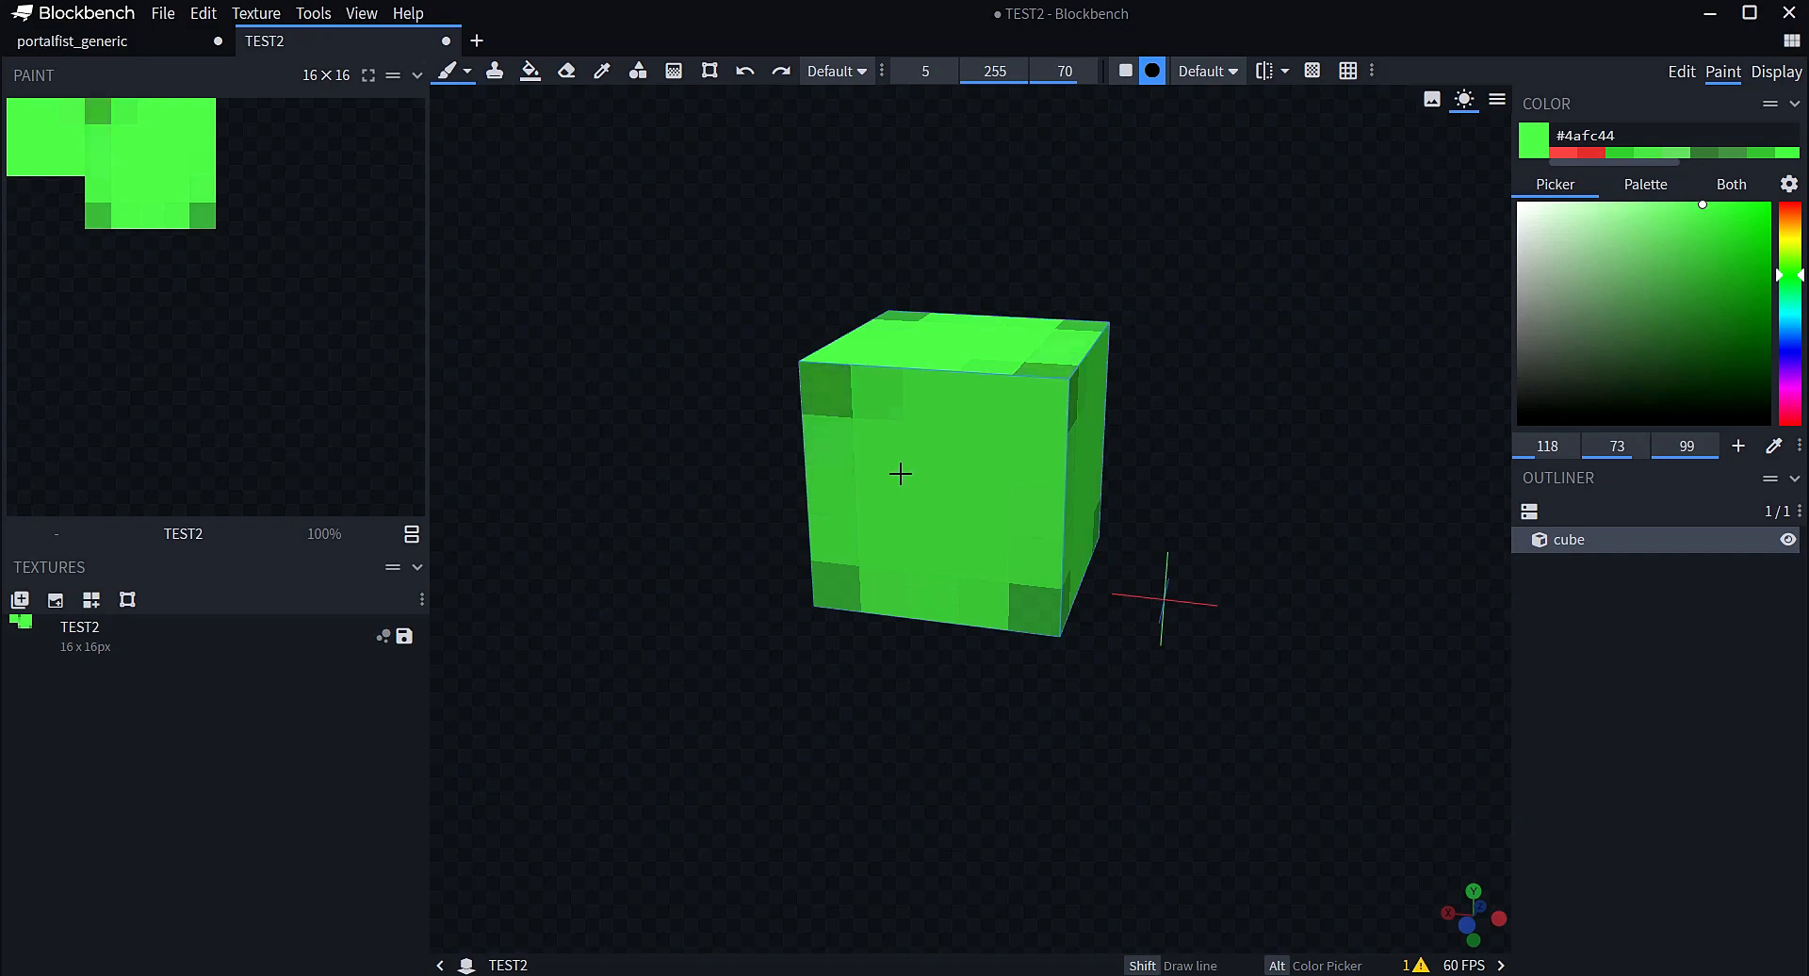
pyautogui.click(915, 473)
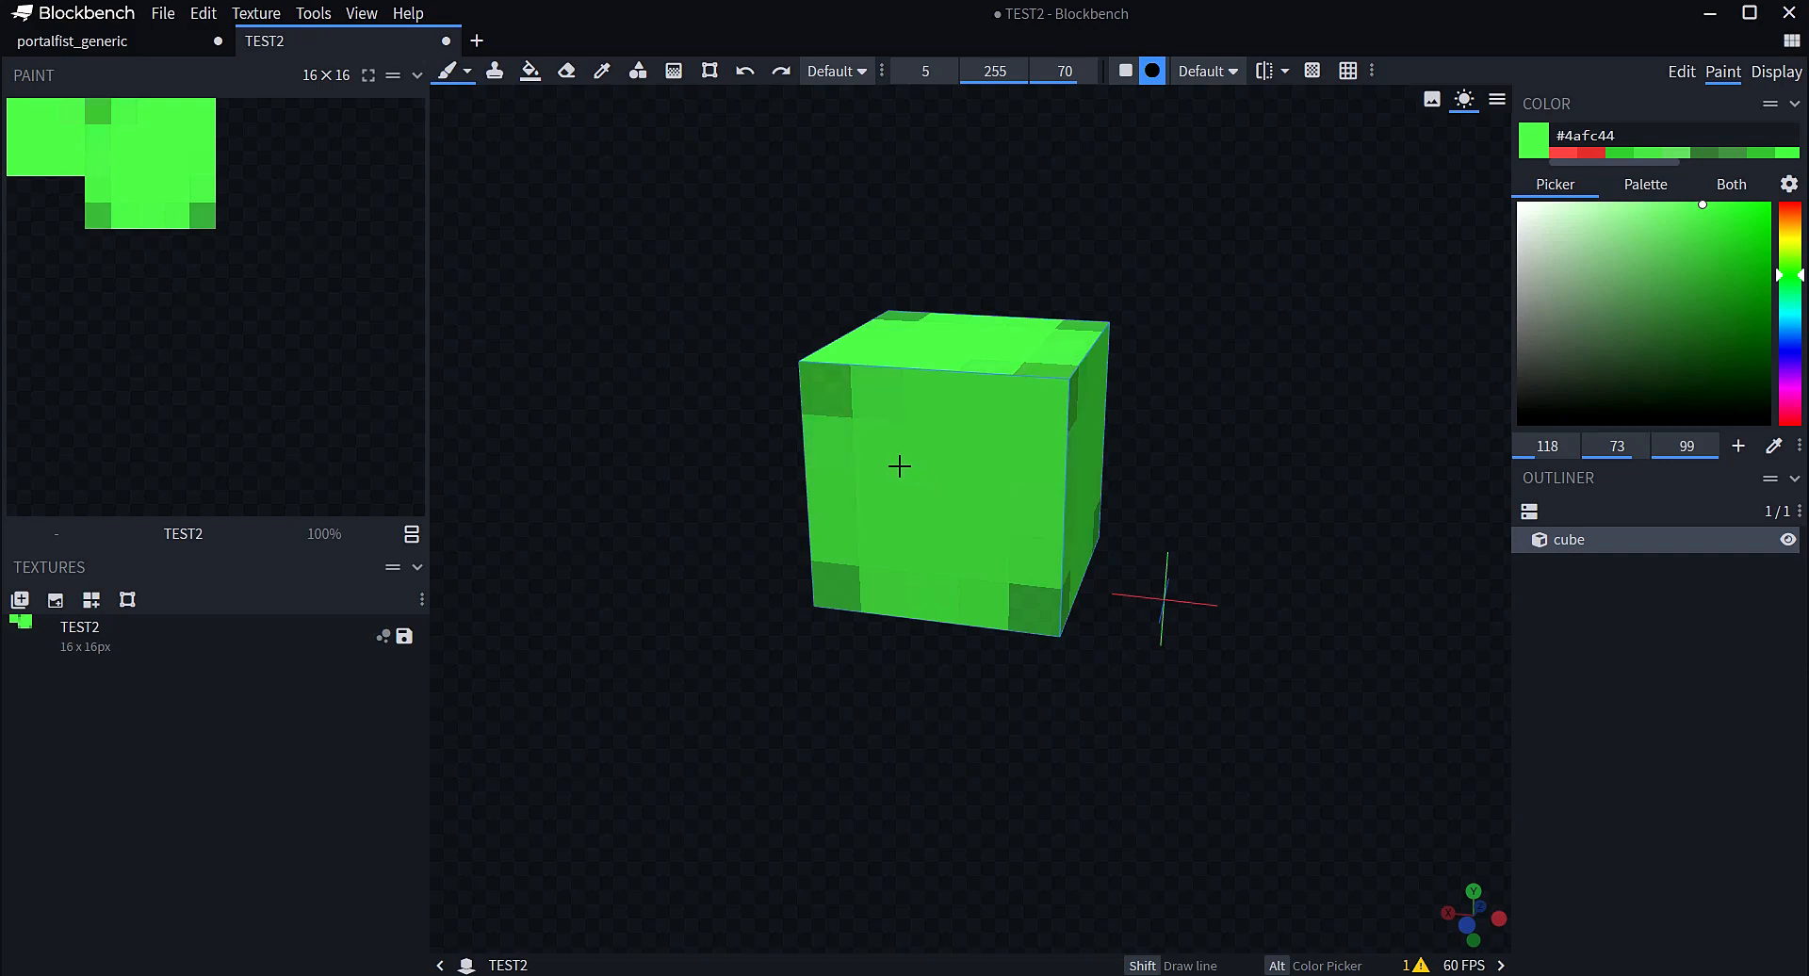
pyautogui.click(891, 436)
pyautogui.moveTo(890, 433)
pyautogui.mouseDown()
pyautogui.moveTo(840, 550)
pyautogui.moveTo(839, 387)
pyautogui.moveTo(896, 577)
pyautogui.moveTo(1033, 533)
pyautogui.moveTo(892, 464)
pyautogui.moveTo(988, 422)
pyautogui.mouseUp()
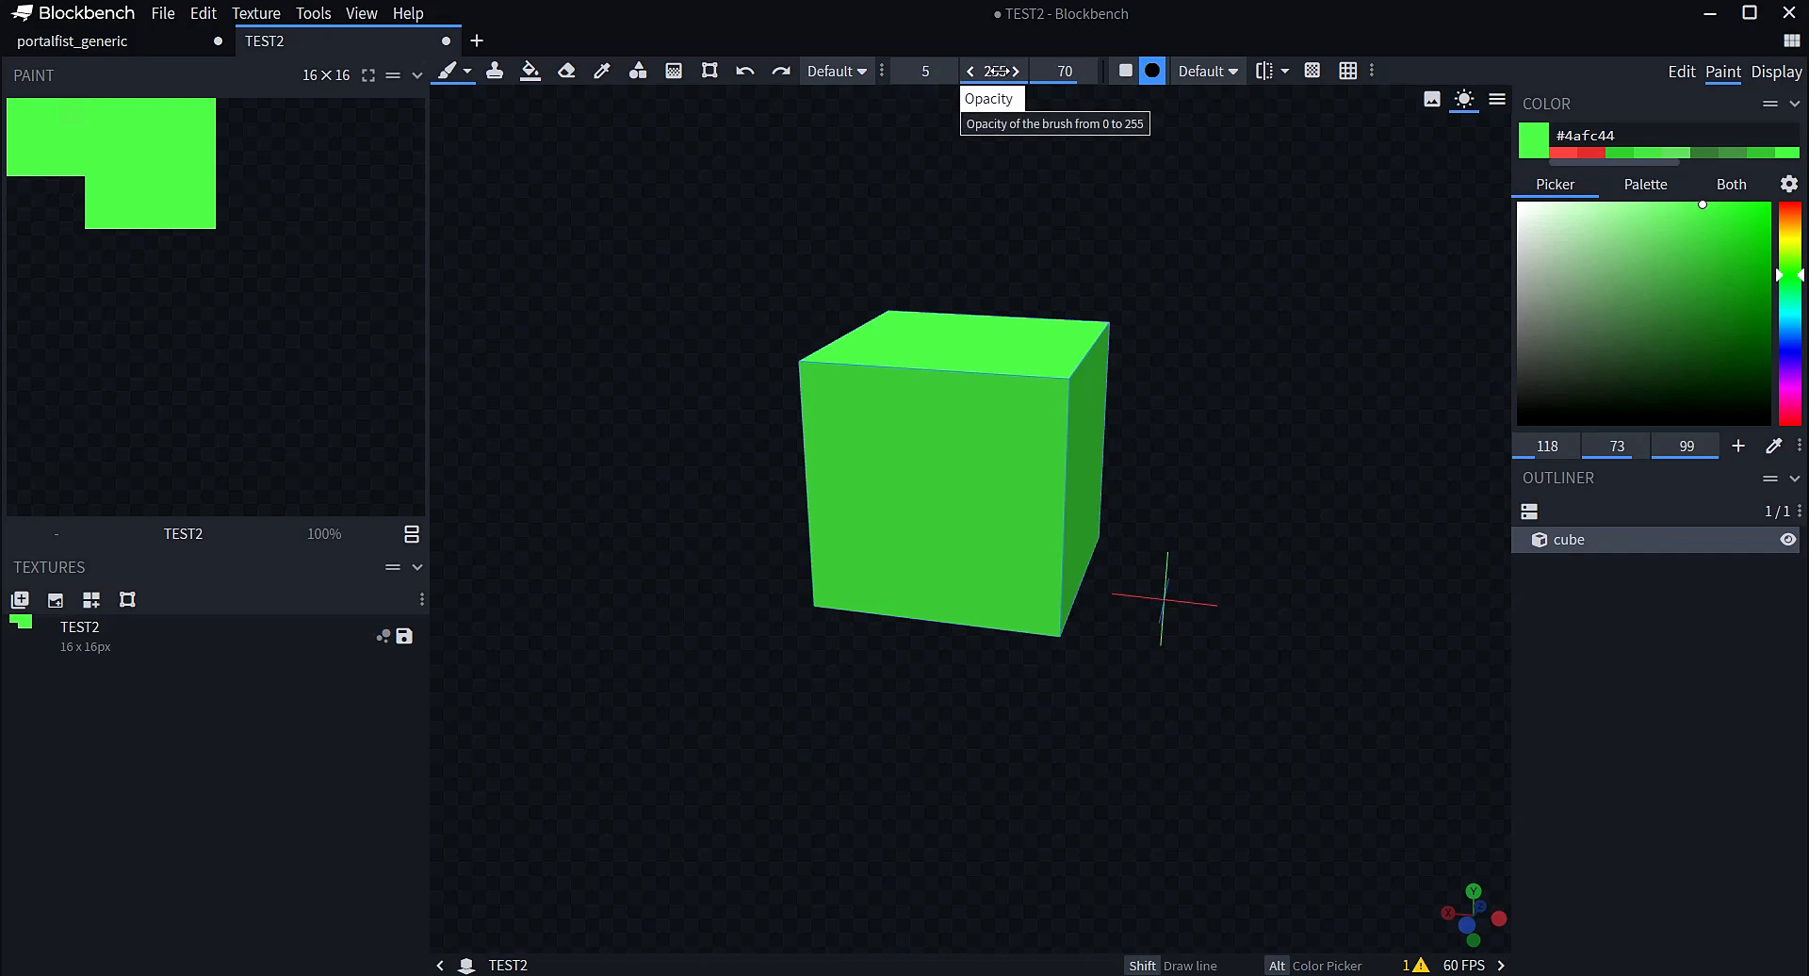
# Switch to the Pixel Brush and undo all green strokes painted on the new cube
pyautogui.click(467, 70)
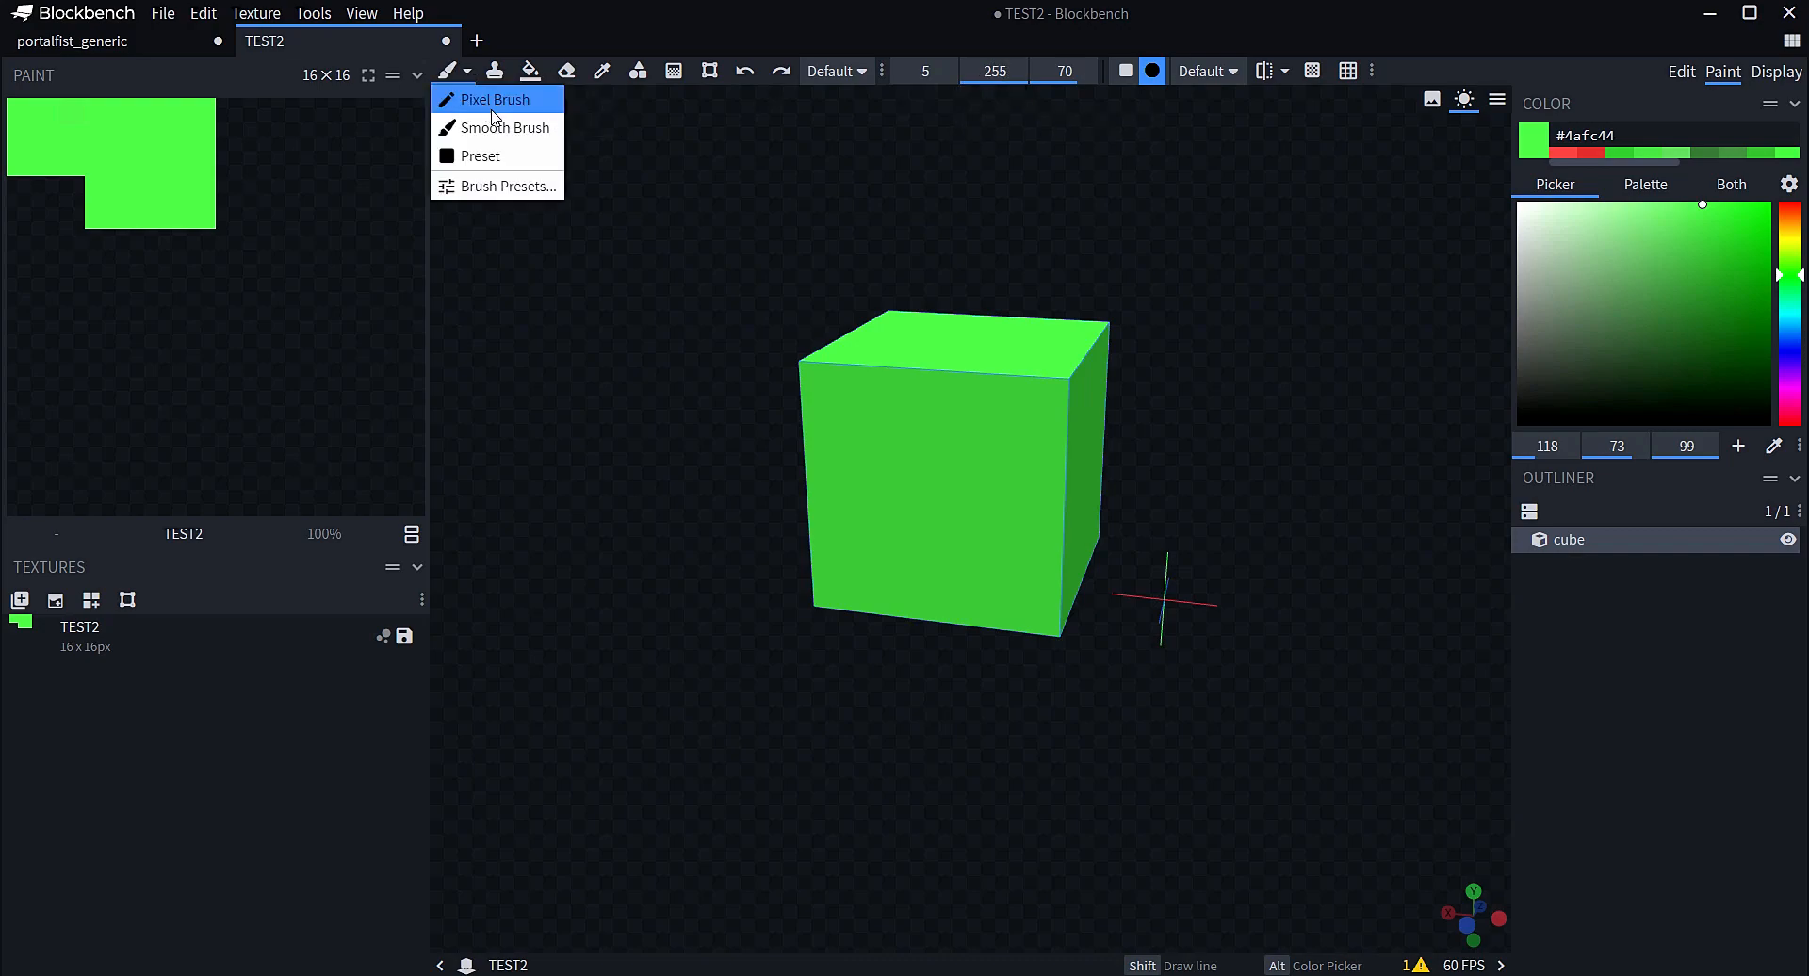
pyautogui.click(490, 106)
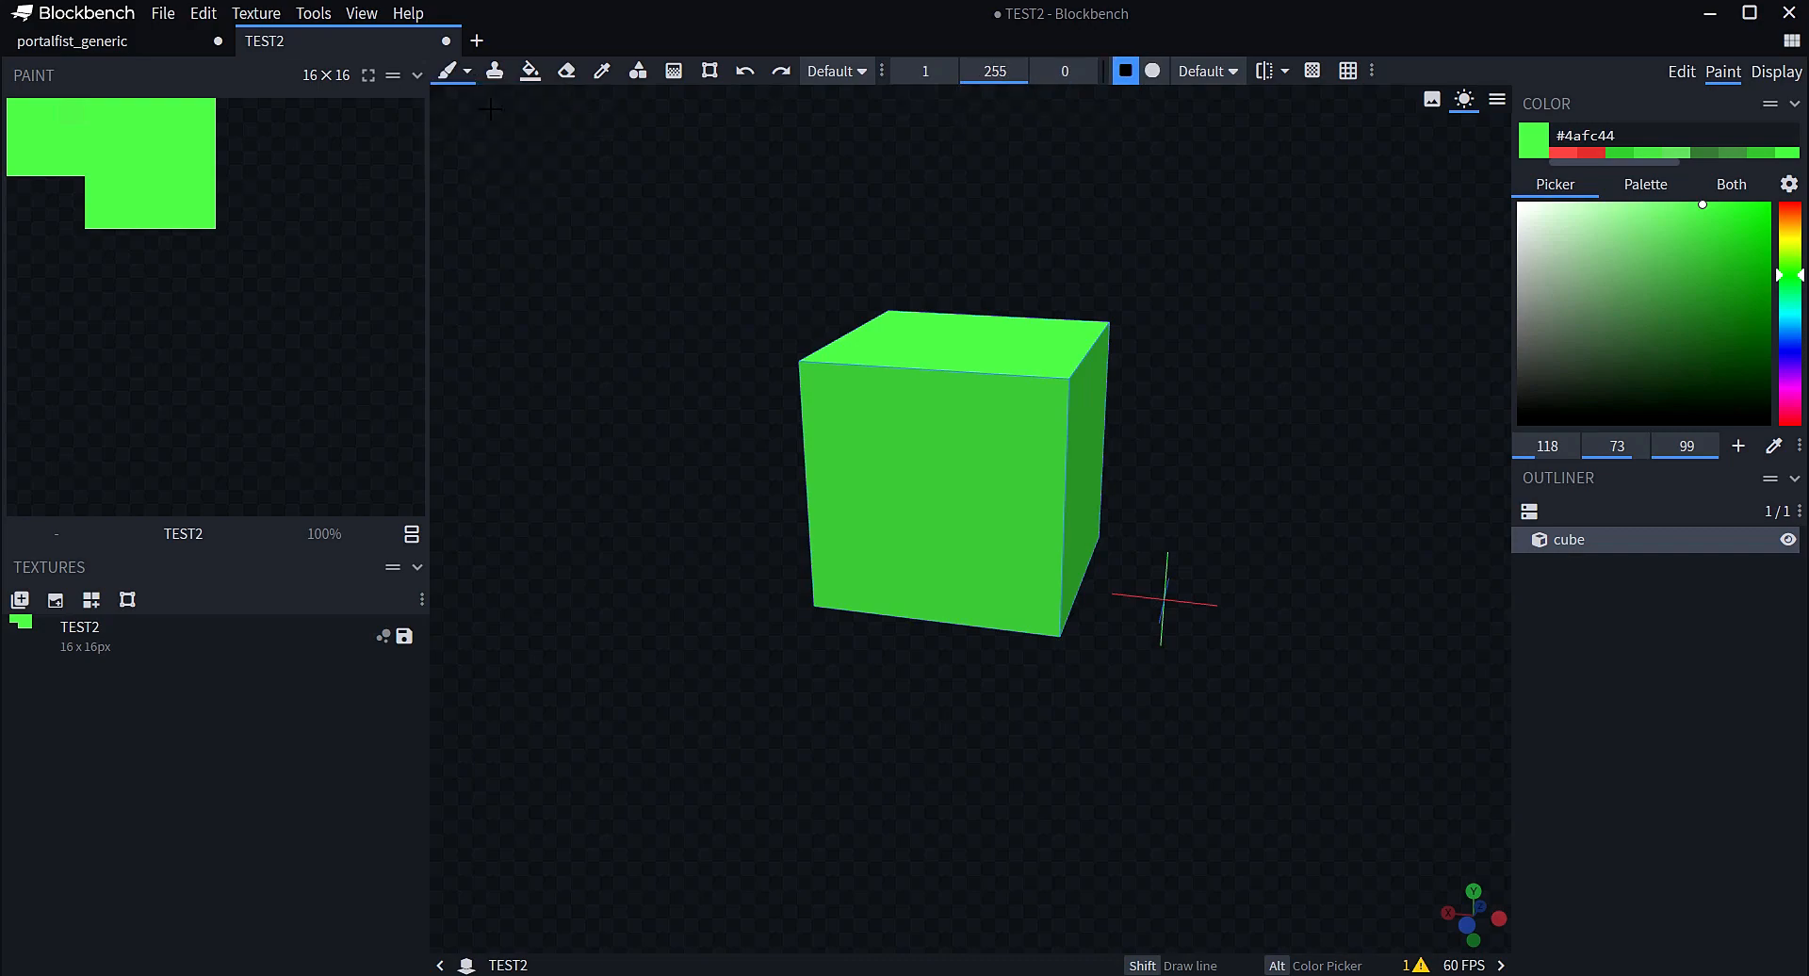
pyautogui.click(1681, 72)
pyautogui.click(626, 72)
pyautogui.click(625, 71)
pyautogui.click(625, 71)
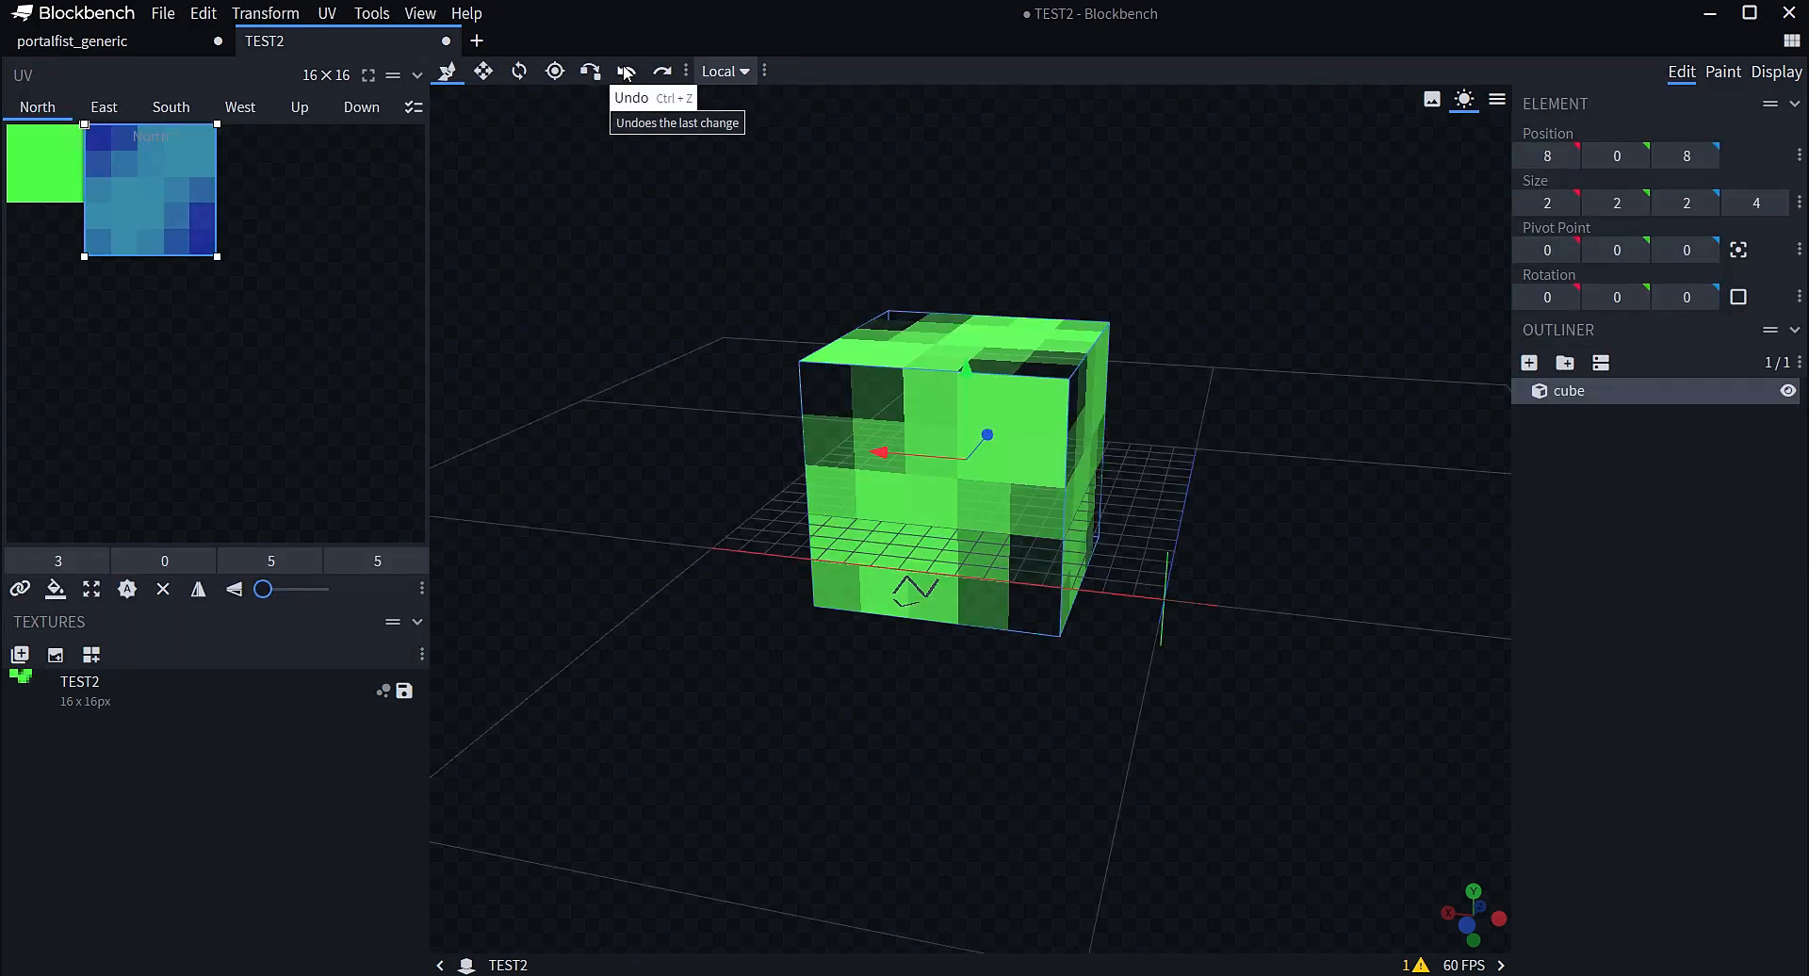
pyautogui.click(625, 72)
pyautogui.click(625, 72)
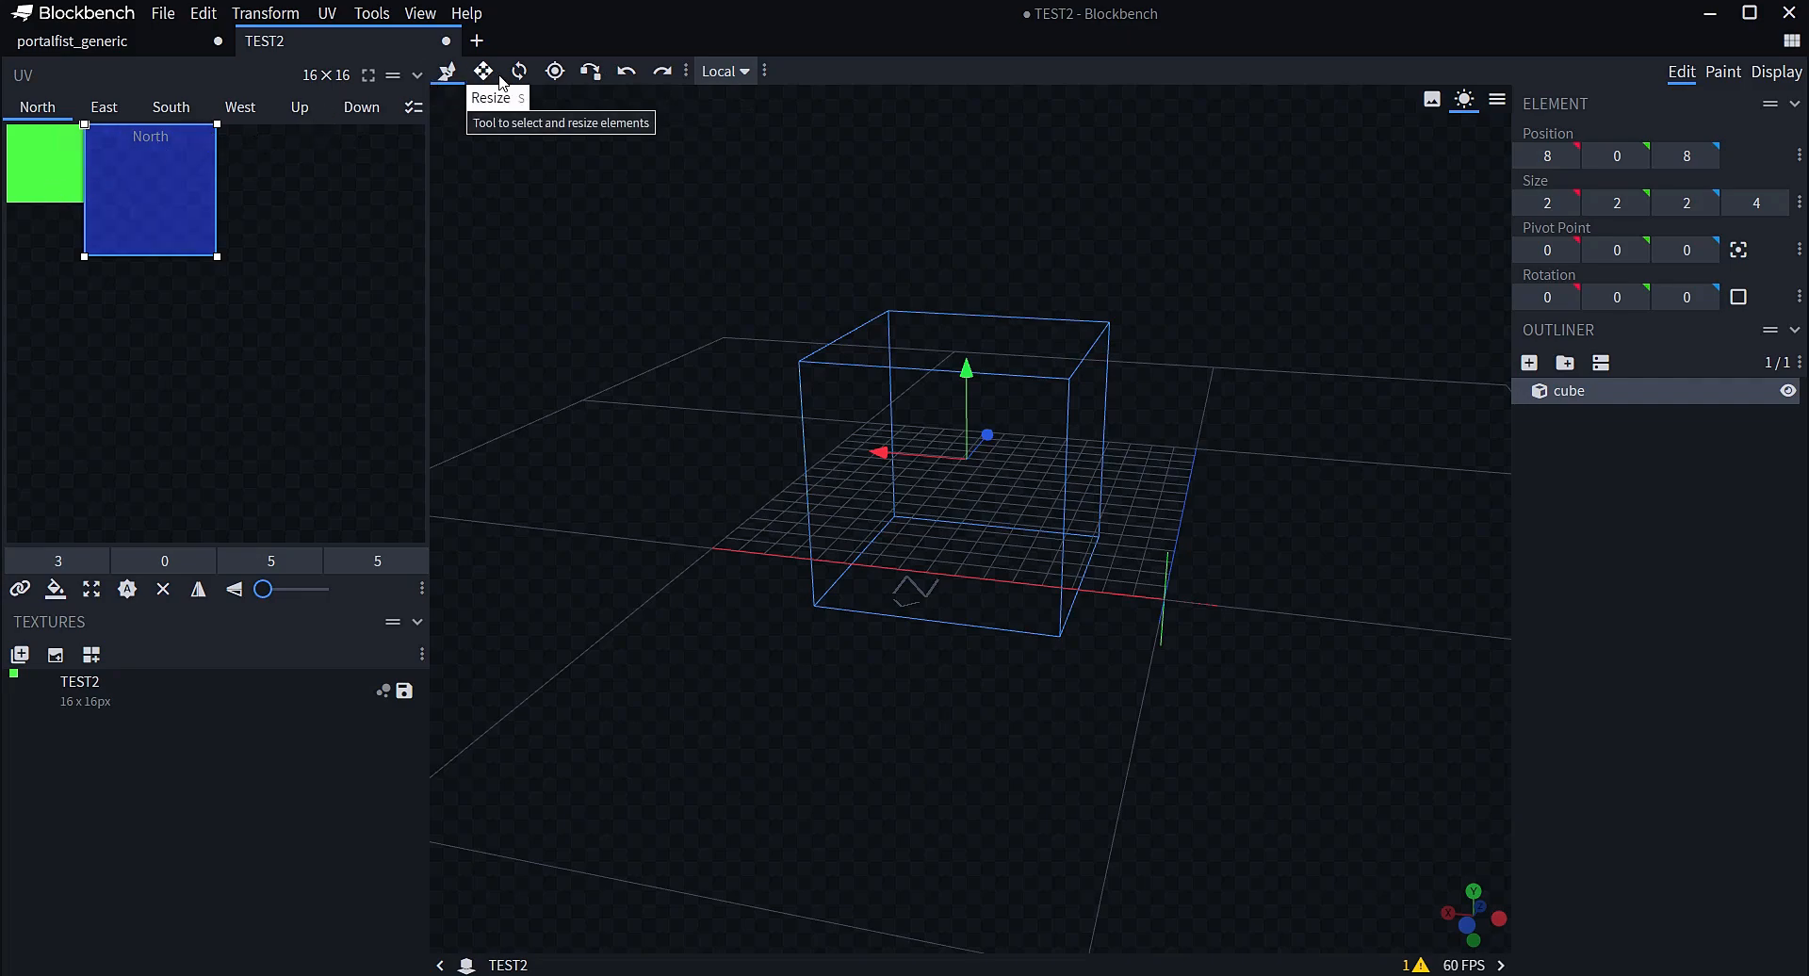
# Choose the Smooth Brush and paint a face of the cube green, leaving the corner pixels fainter
pyautogui.click(1723, 72)
pyautogui.click(467, 71)
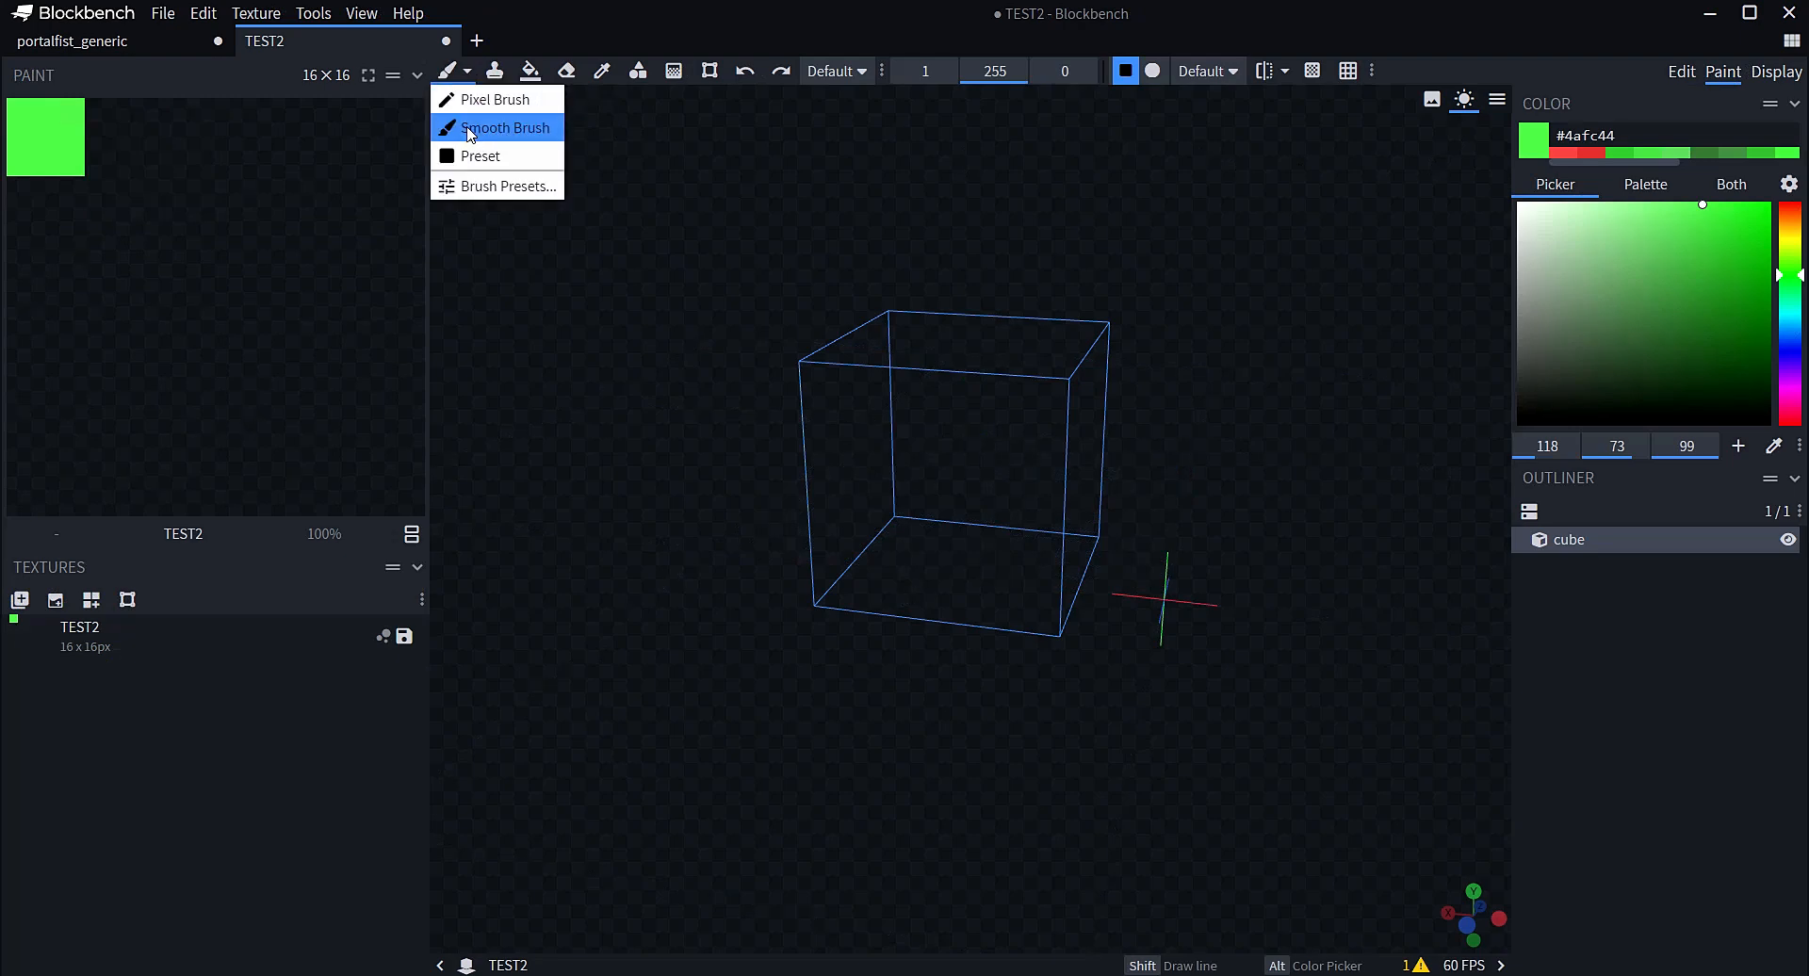
pyautogui.click(470, 134)
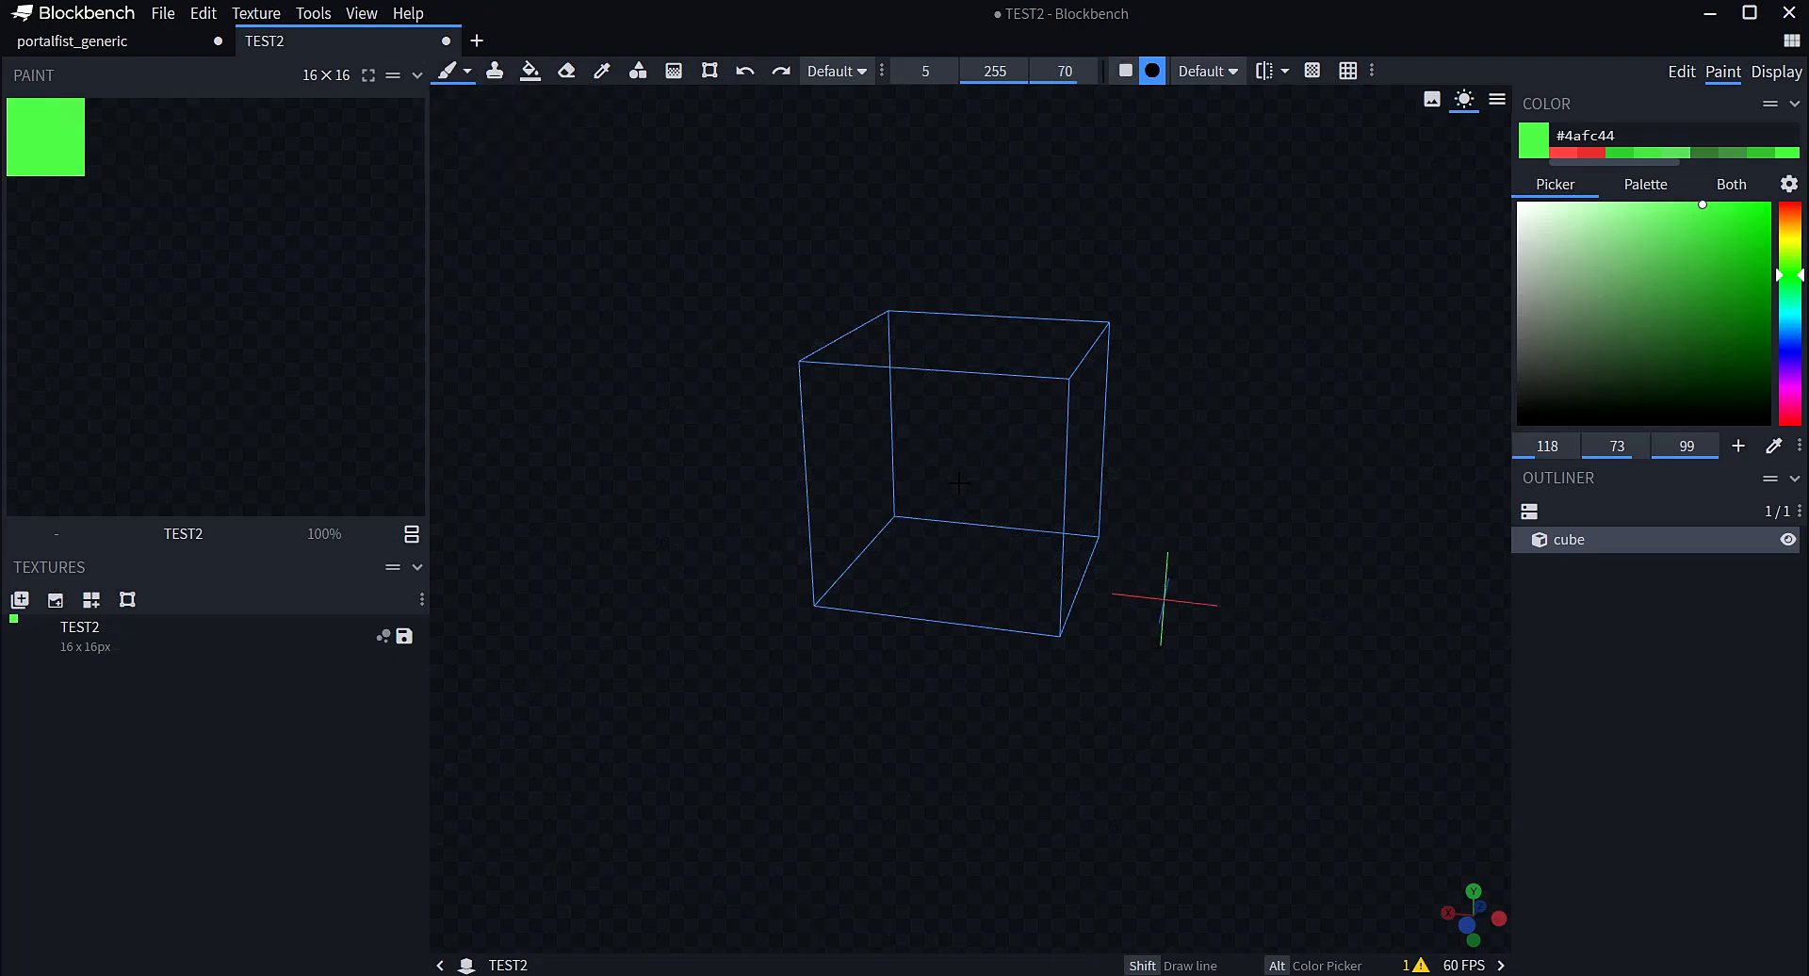
pyautogui.moveTo(958, 482)
pyautogui.mouseDown()
pyautogui.moveTo(913, 456)
pyautogui.moveTo(921, 517)
pyautogui.moveTo(916, 489)
pyautogui.moveTo(1290, 566)
pyautogui.moveTo(1190, 493)
pyautogui.moveTo(1196, 463)
pyautogui.moveTo(957, 633)
pyautogui.moveTo(1195, 634)
pyautogui.moveTo(1219, 529)
pyautogui.moveTo(1213, 574)
pyautogui.mouseUp()
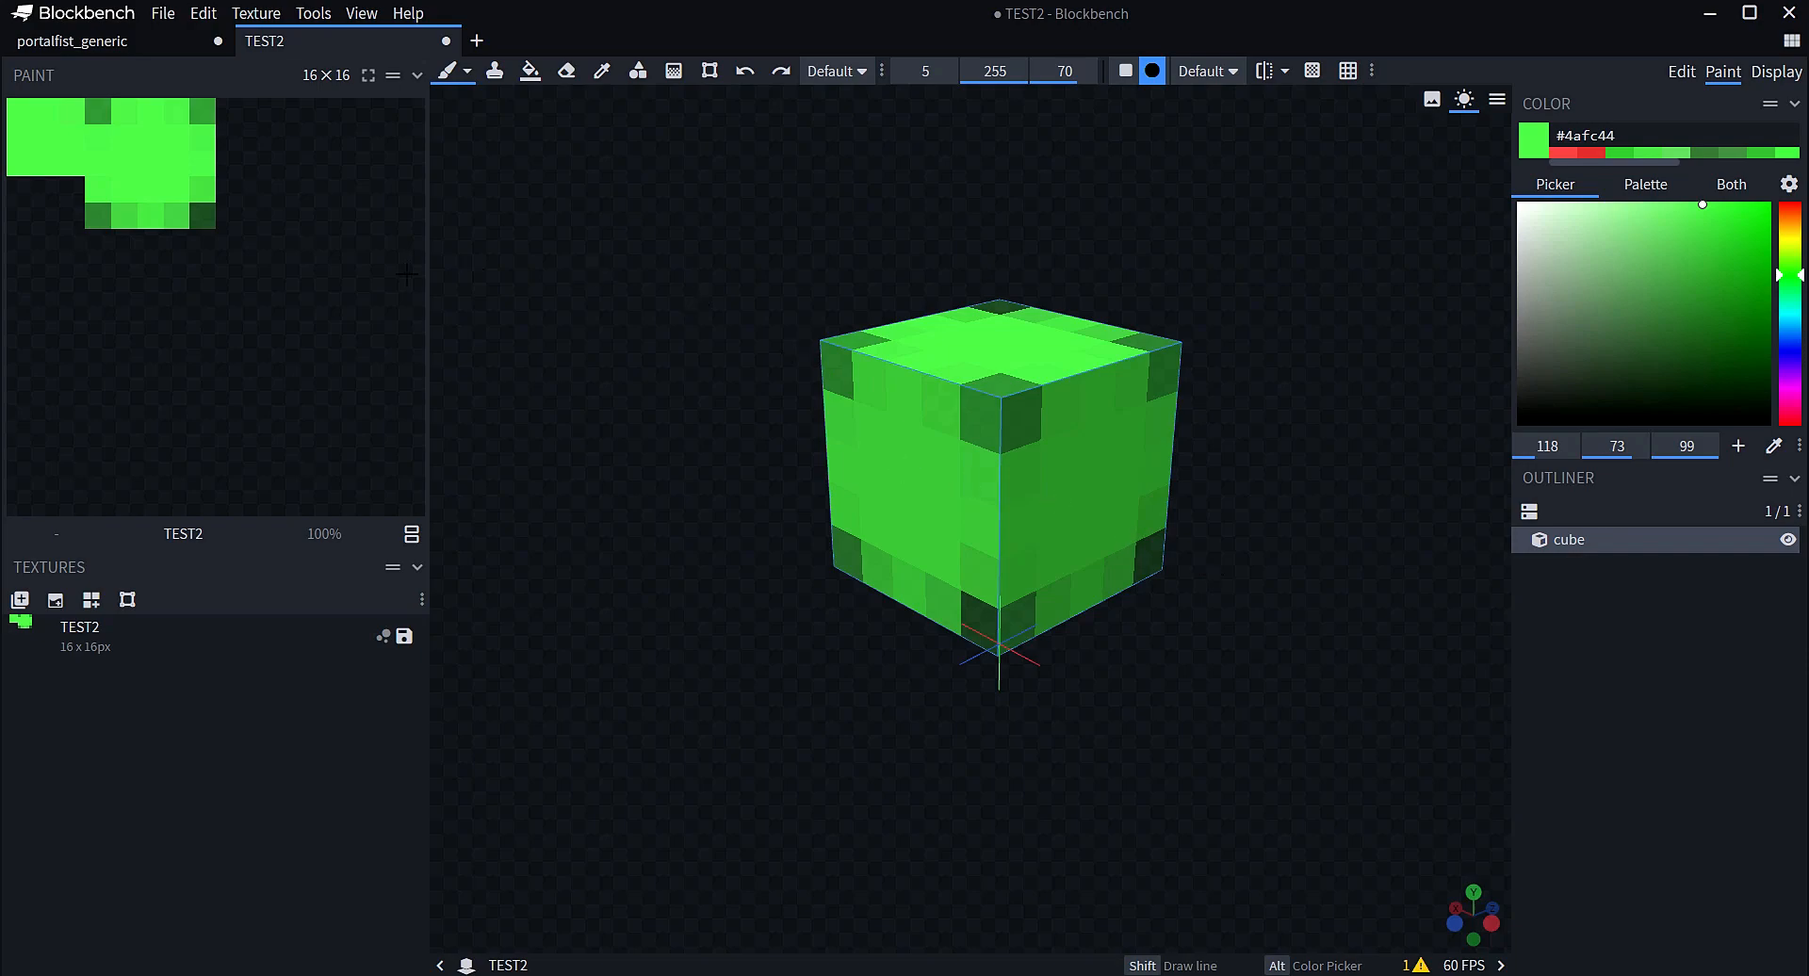
# Erase all green pixels from the TEST2 texture with the Eraser
pyautogui.click(1678, 73)
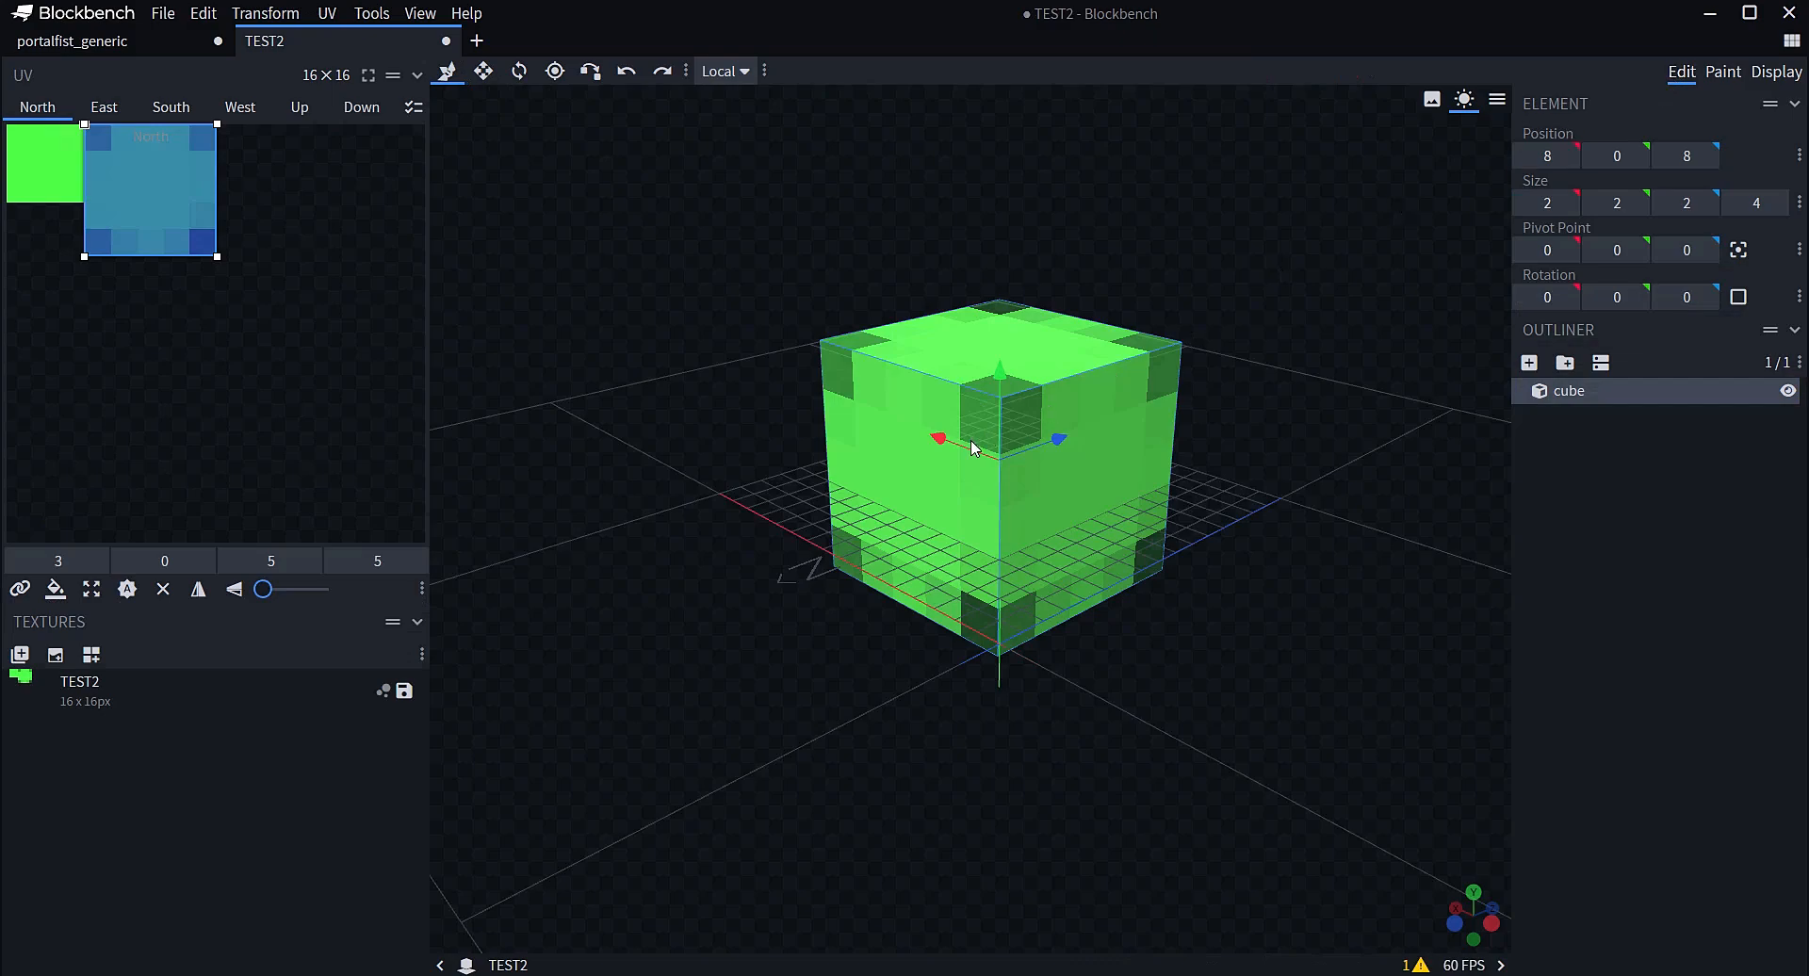
pyautogui.click(1723, 73)
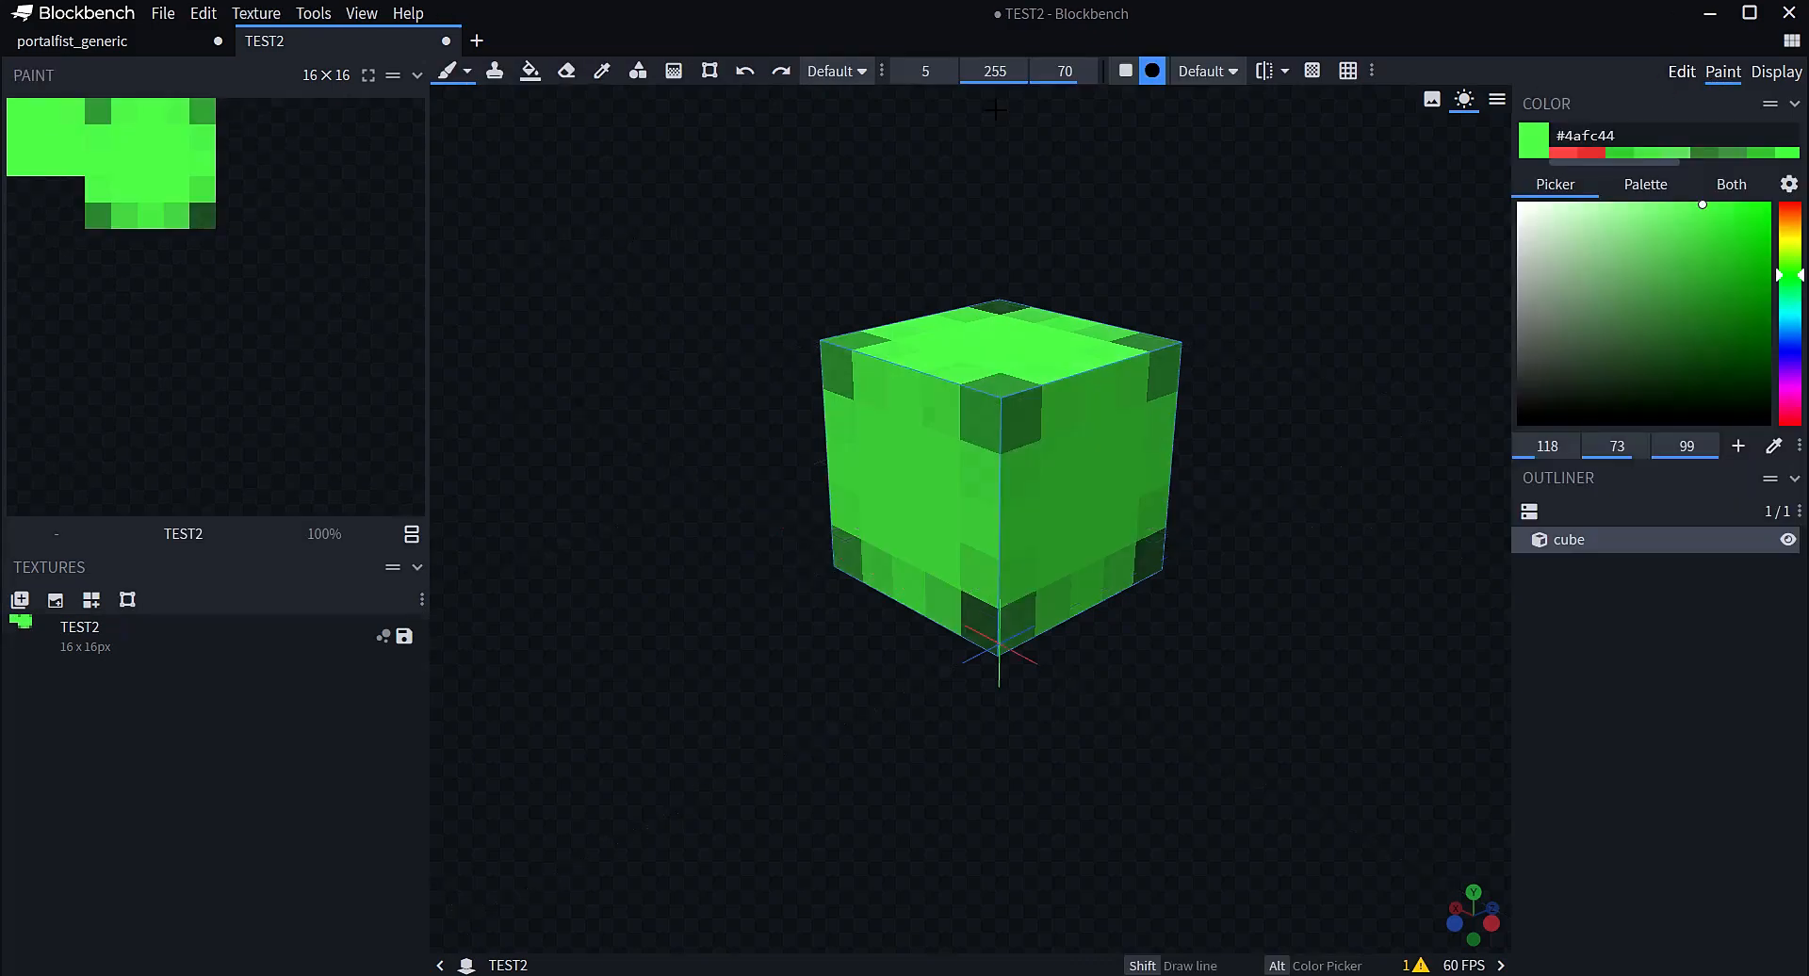
pyautogui.click(530, 71)
pyautogui.click(566, 70)
pyautogui.moveTo(212, 111)
pyautogui.mouseDown()
pyautogui.moveTo(122, 109)
pyautogui.moveTo(89, 214)
pyautogui.moveTo(98, 137)
pyautogui.moveTo(126, 214)
pyautogui.moveTo(173, 189)
pyautogui.moveTo(149, 214)
pyautogui.moveTo(202, 216)
pyautogui.moveTo(69, 133)
pyautogui.moveTo(19, 132)
pyautogui.moveTo(334, 138)
pyautogui.mouseUp()
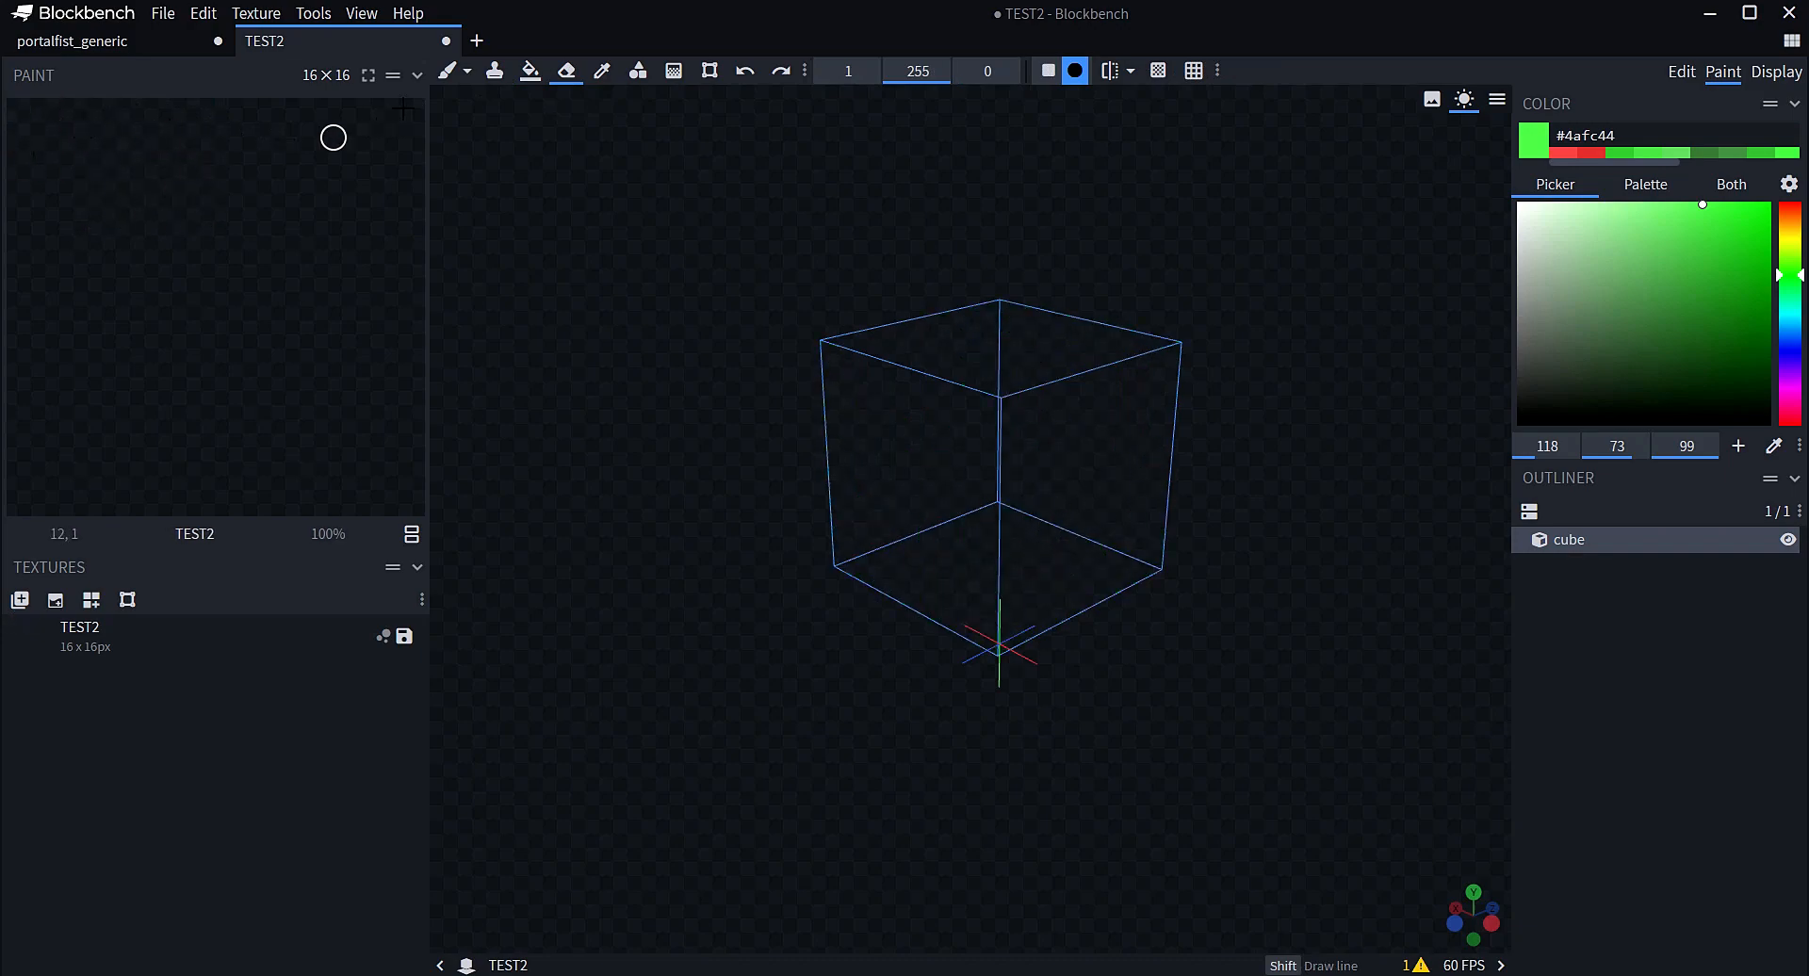
# Choose the Pixel Brush and fill the cube's 5 × 5 face area with solid green
pyautogui.click(467, 71)
pyautogui.click(487, 93)
pyautogui.moveTo(940, 485)
pyautogui.mouseDown()
pyautogui.moveTo(932, 428)
pyautogui.moveTo(851, 407)
pyautogui.moveTo(847, 513)
pyautogui.moveTo(981, 585)
pyautogui.moveTo(948, 609)
pyautogui.moveTo(933, 577)
pyautogui.moveTo(1090, 561)
pyautogui.mouseUp()
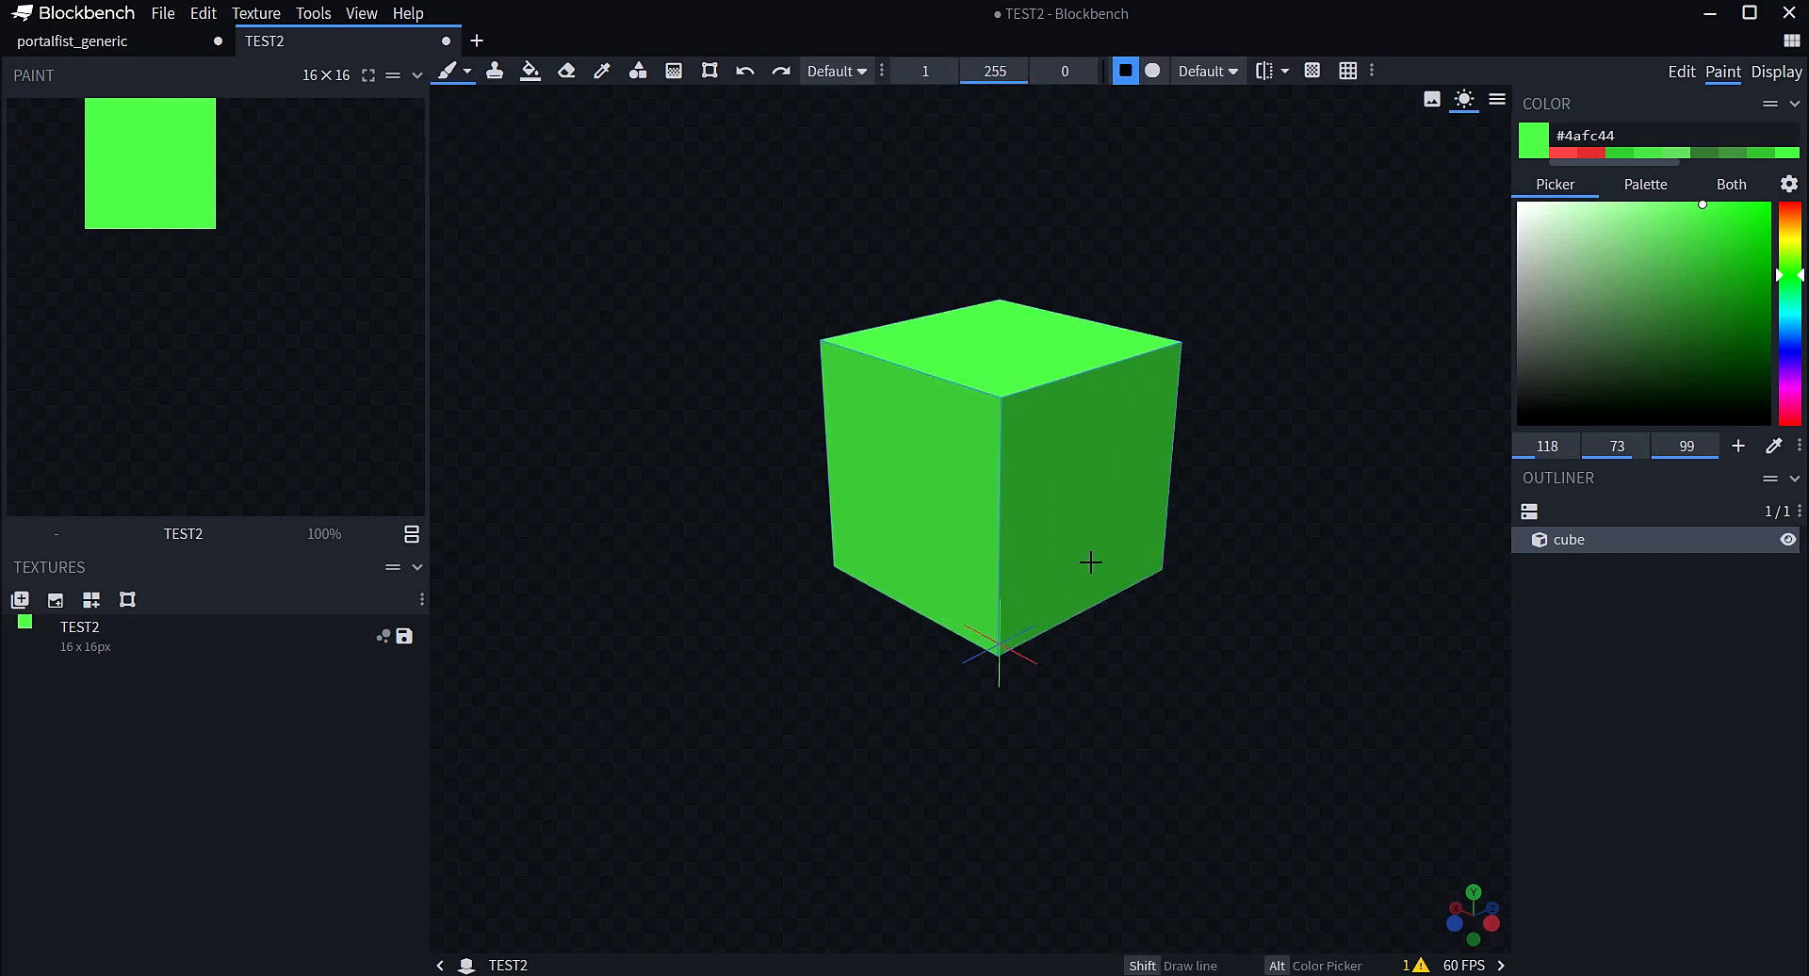
# Choose the Preset brush, examine its settings in the brush presets, and close them
pyautogui.click(467, 70)
pyautogui.click(483, 168)
pyautogui.click(467, 71)
pyautogui.click(499, 187)
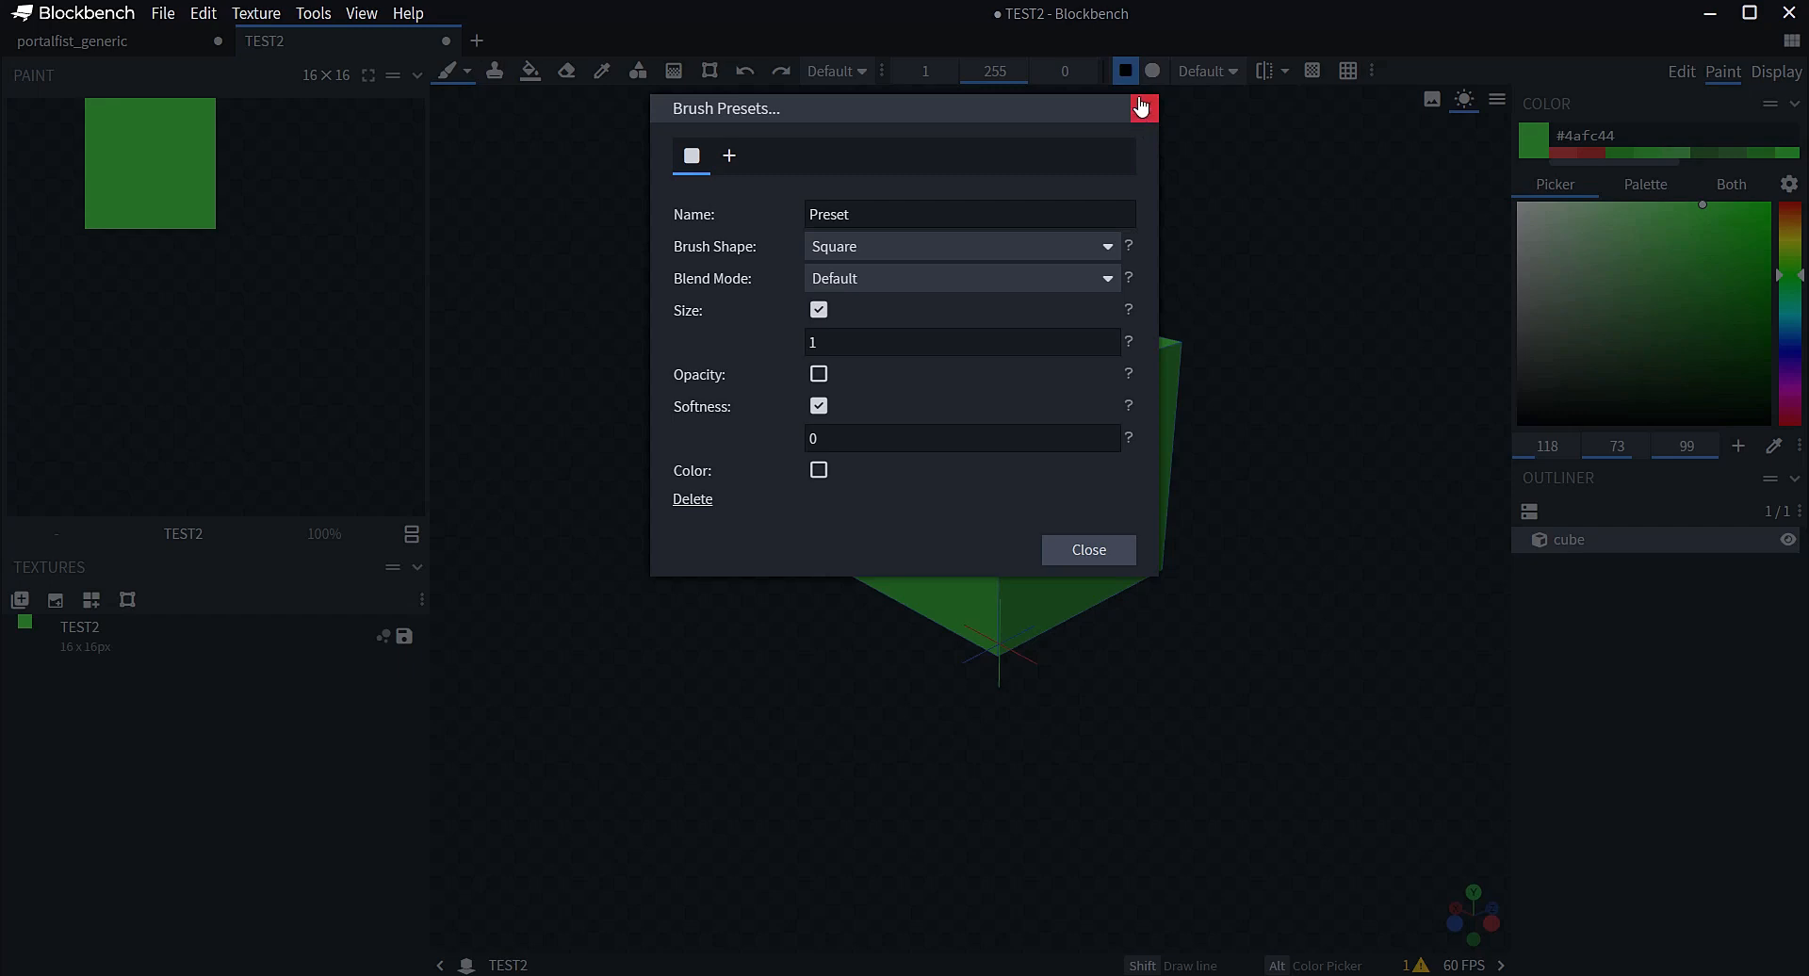
pyautogui.click(1089, 549)
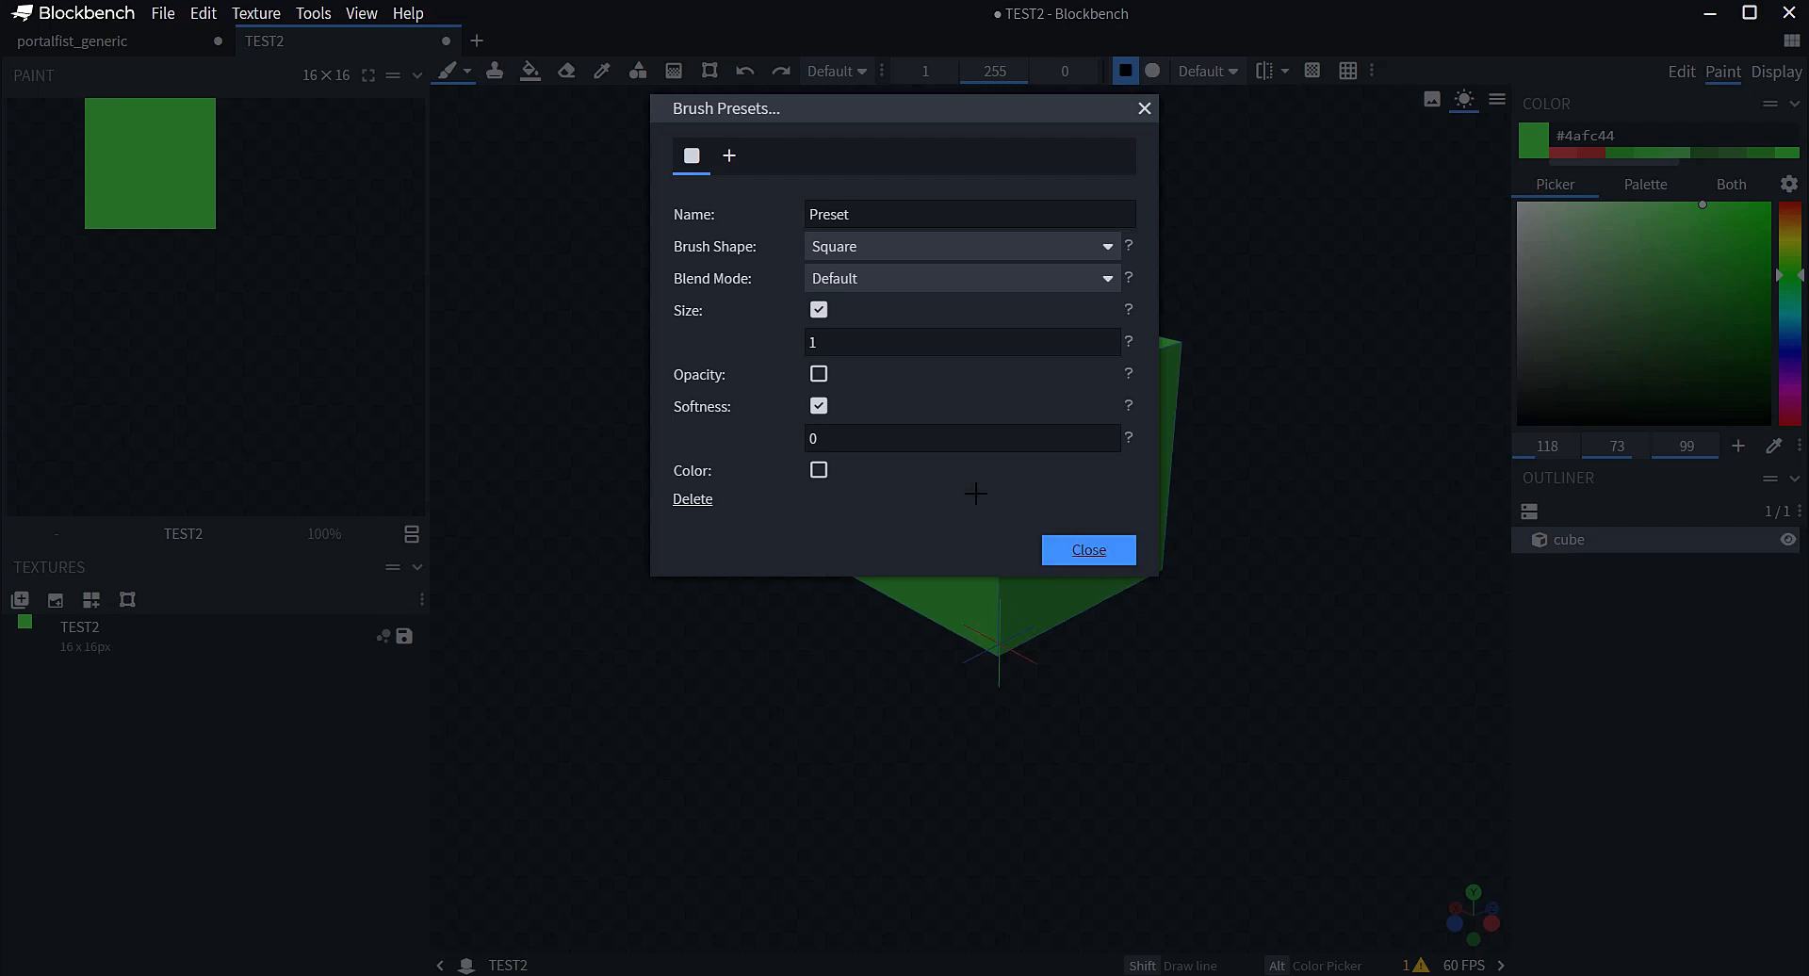
pyautogui.click(467, 71)
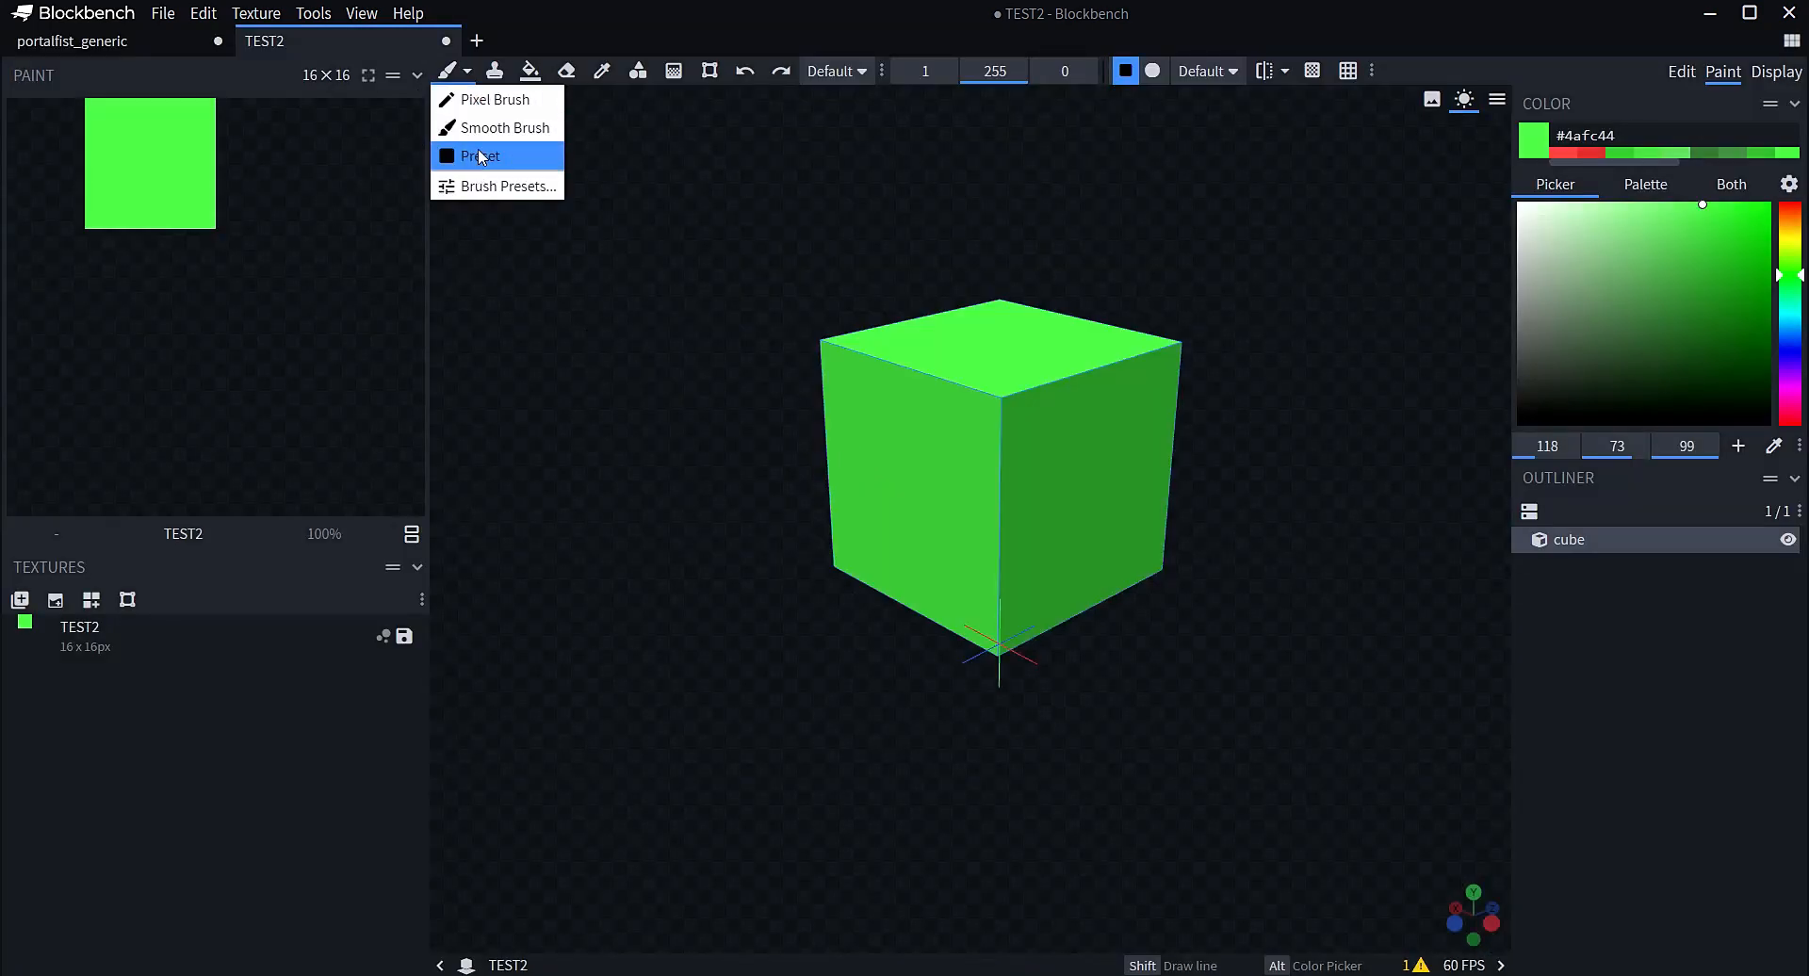
# Choose the Copy Brush and set its size to 5
pyautogui.click(496, 79)
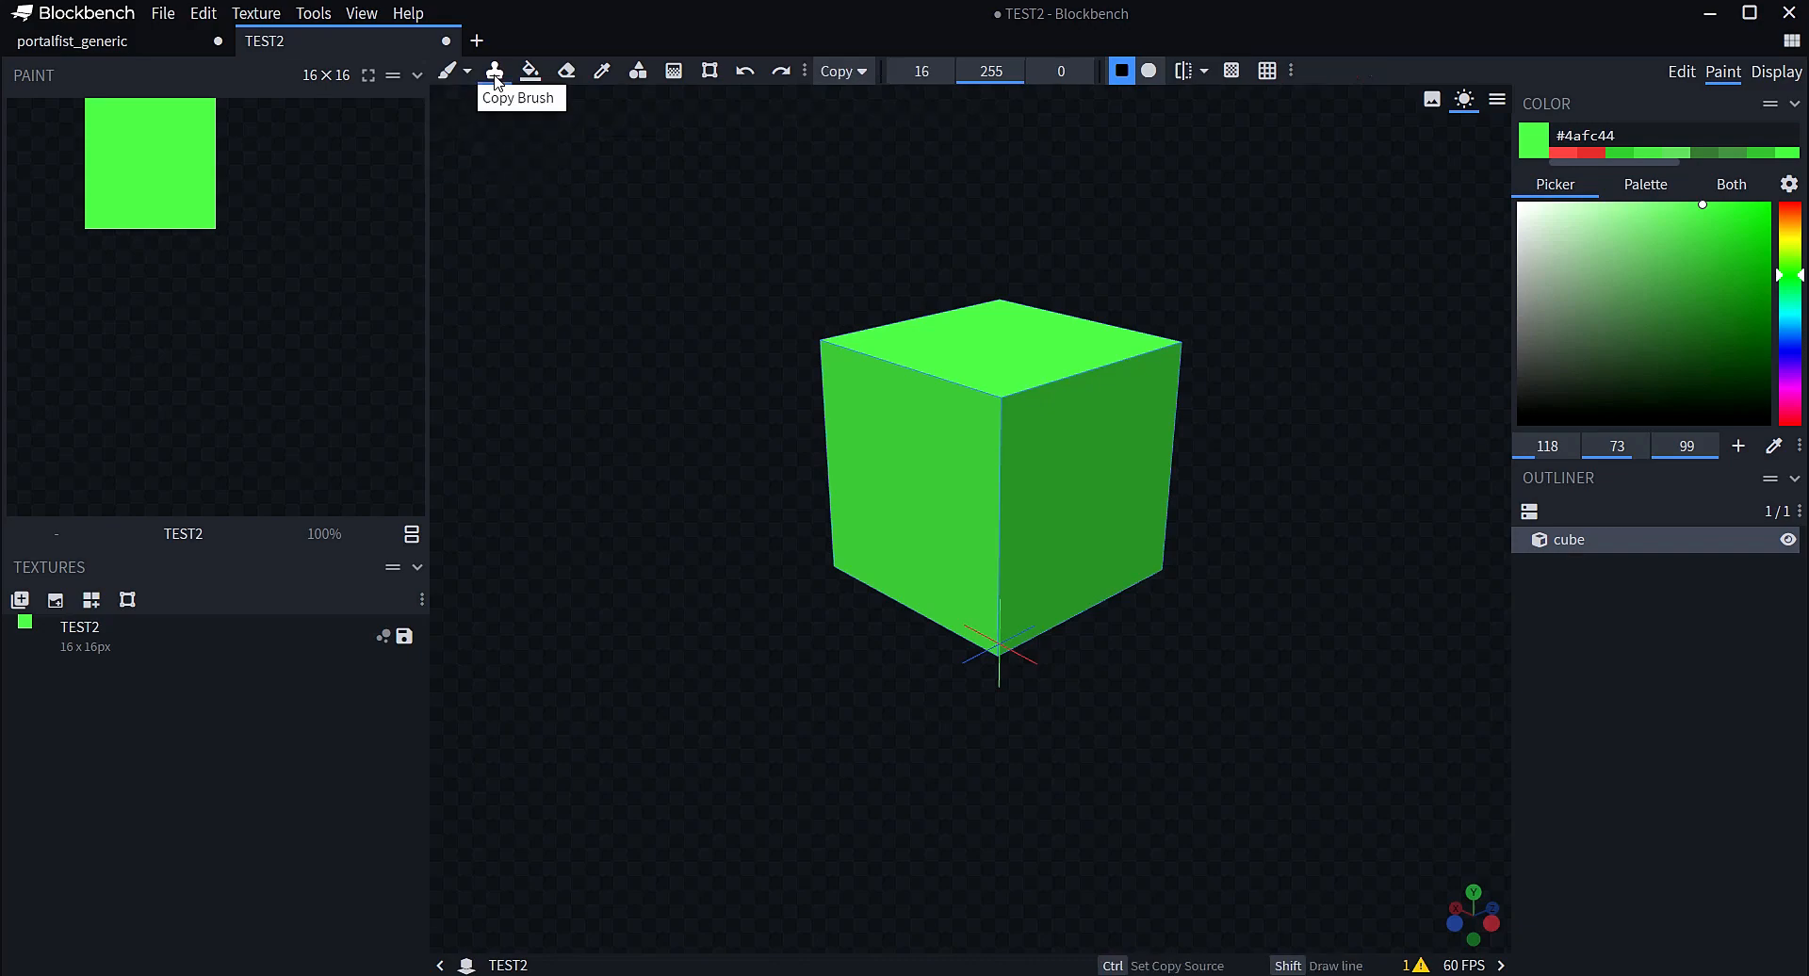
pyautogui.click(494, 70)
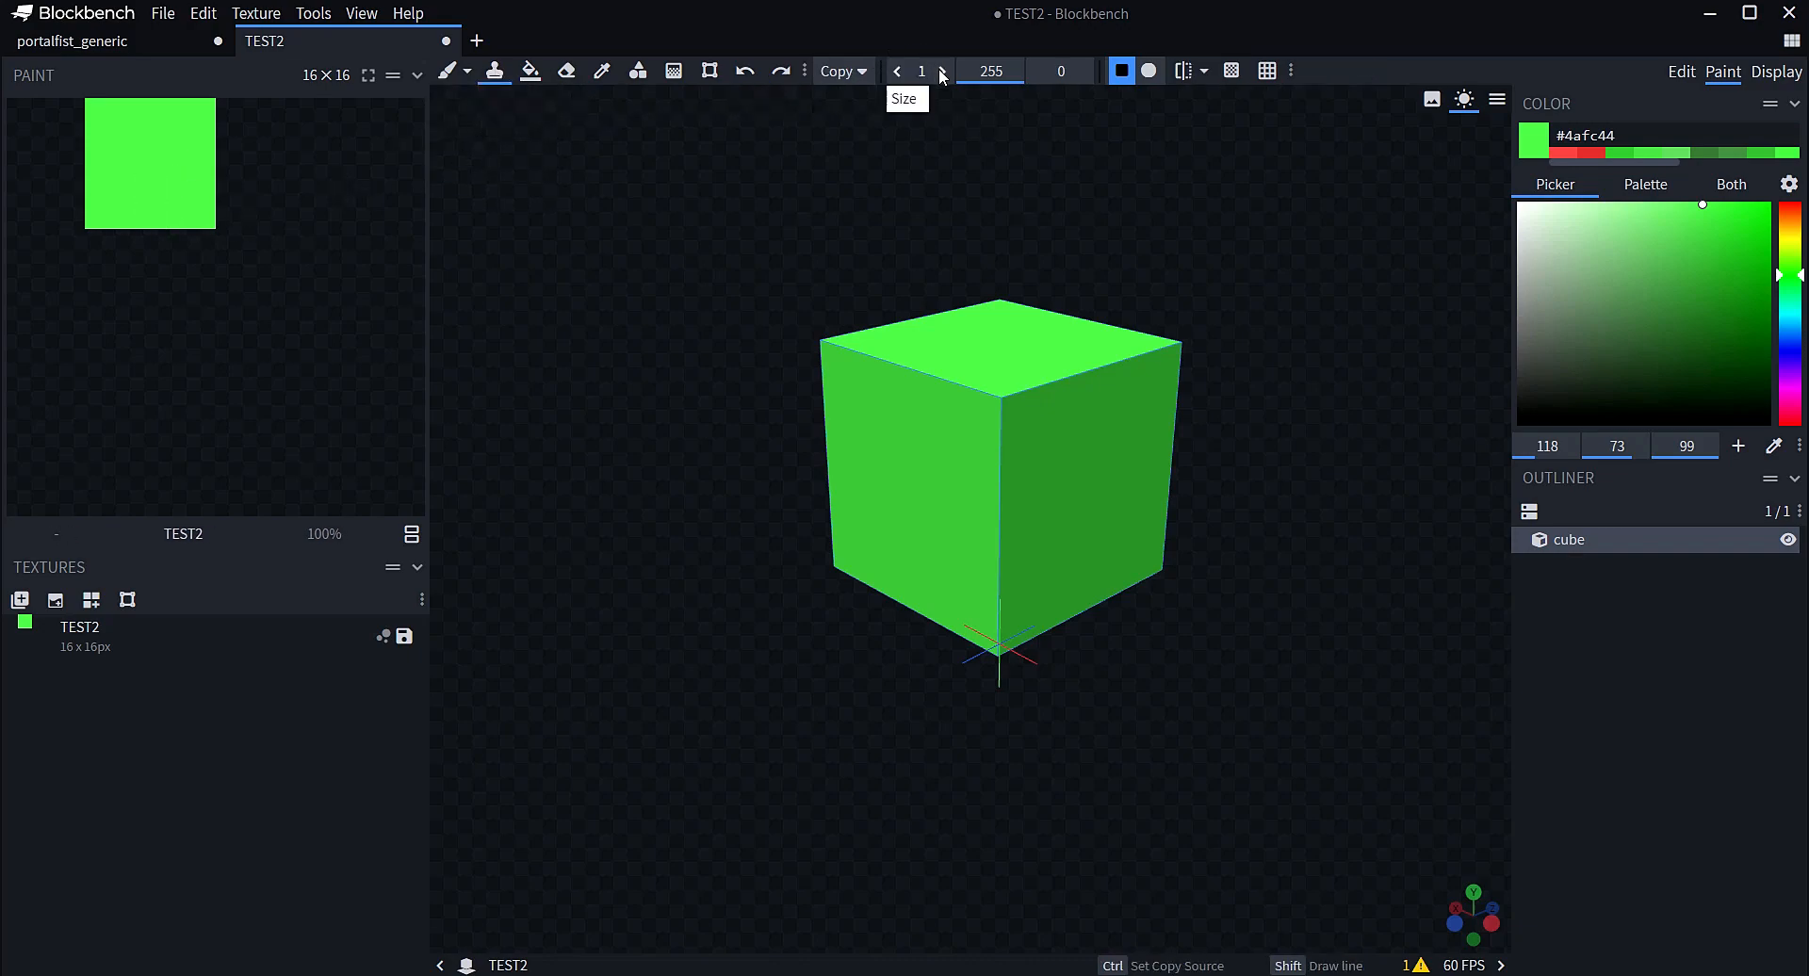
pyautogui.click(943, 72)
pyautogui.click(943, 71)
pyautogui.click(943, 72)
pyautogui.click(943, 72)
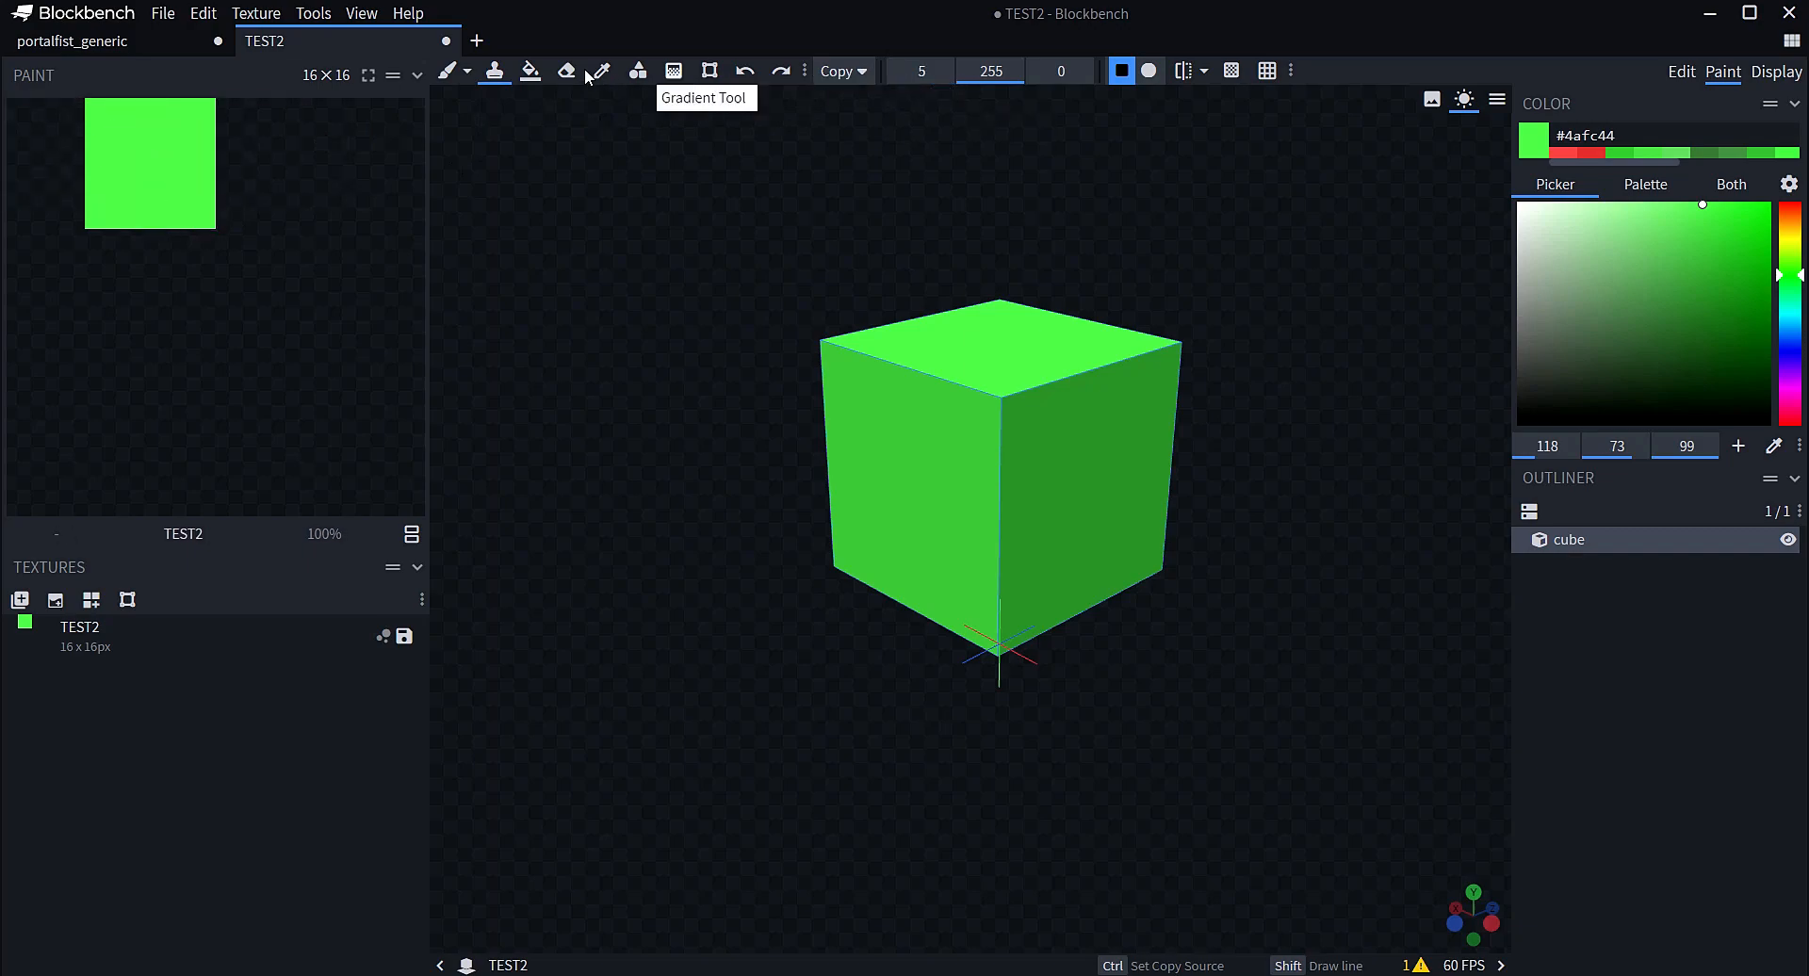
# Set the green 5 × 5 square as the copy source and stamp four copies of it on the TEST2 texture, the last overlapping the others
pyautogui.keyDown('ctrl'); pyautogui.click(151, 162); pyautogui.keyUp('ctrl')
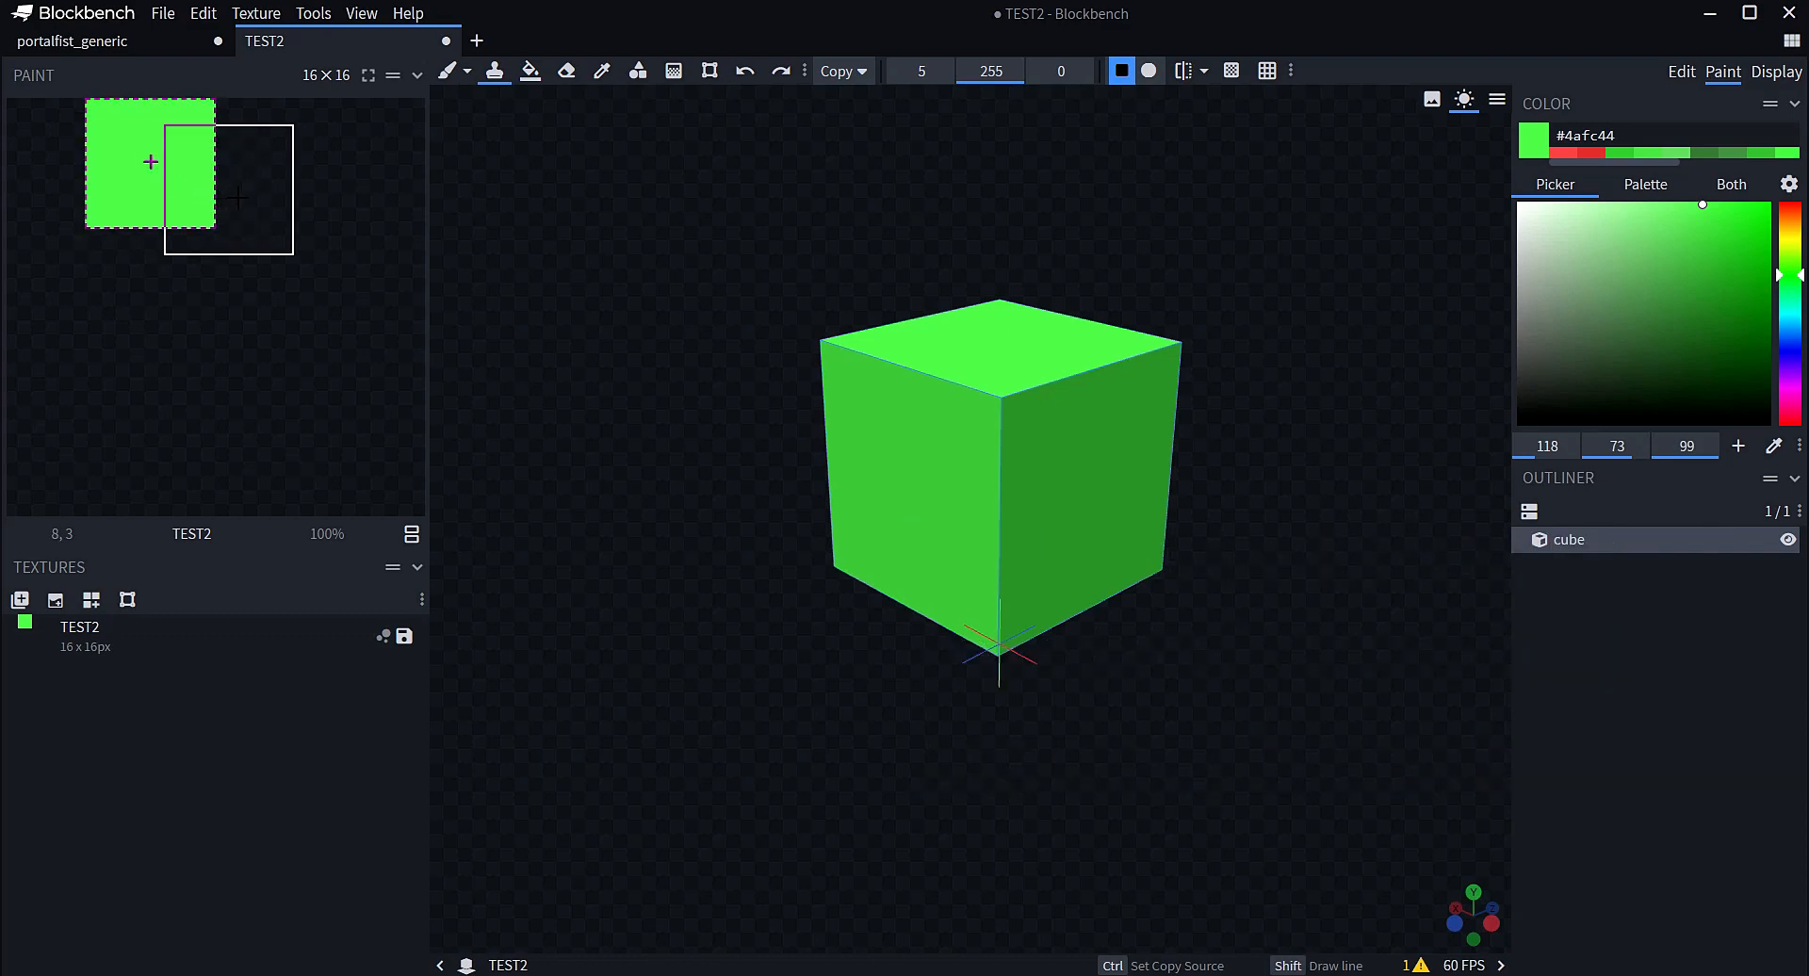
pyautogui.click(299, 164)
pyautogui.click(307, 321)
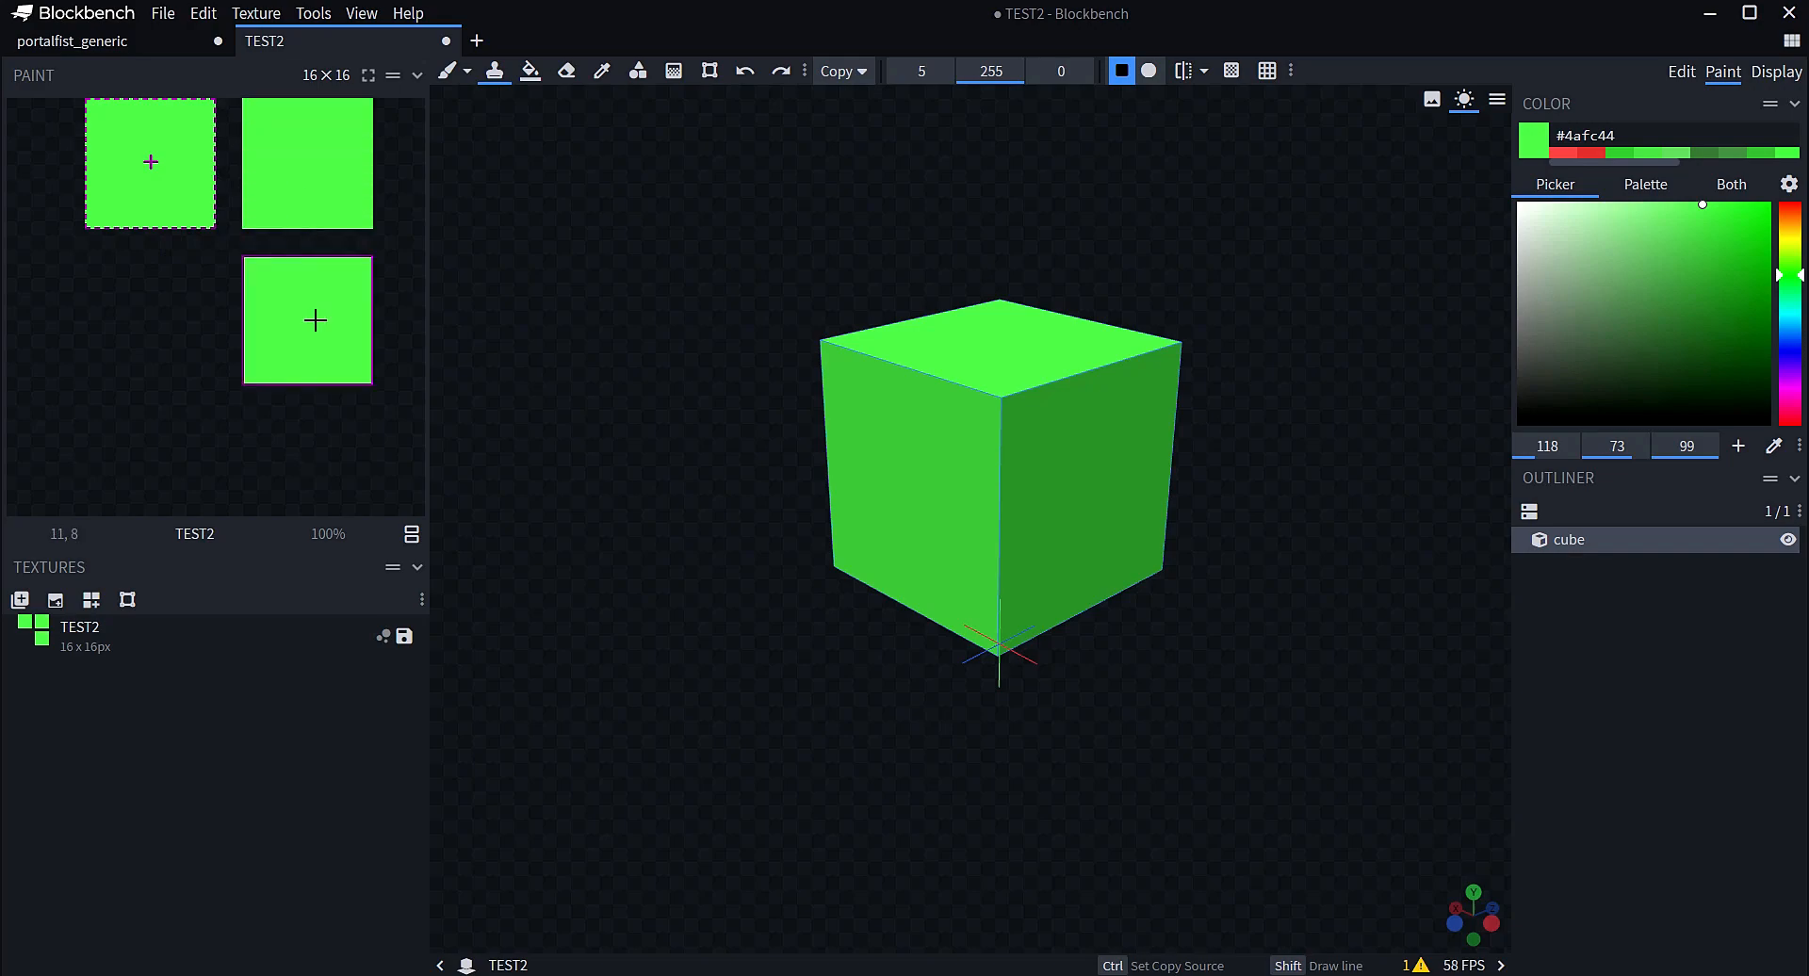
pyautogui.click(147, 313)
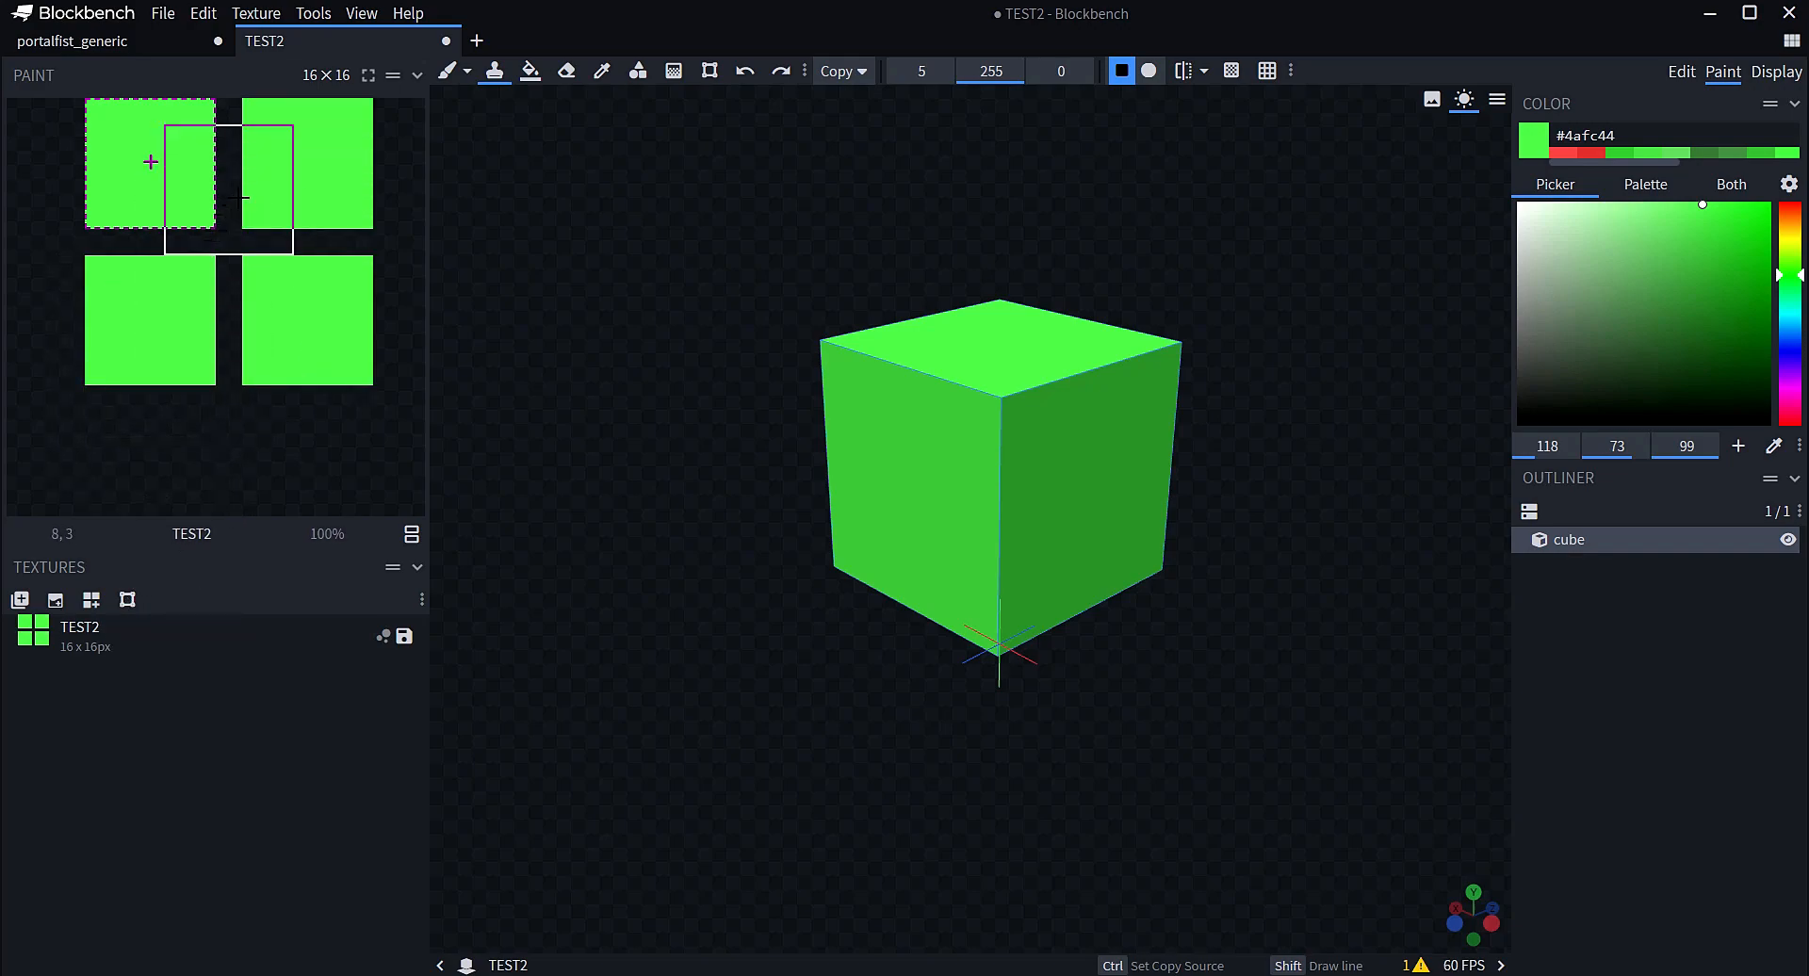
pyautogui.click(231, 243)
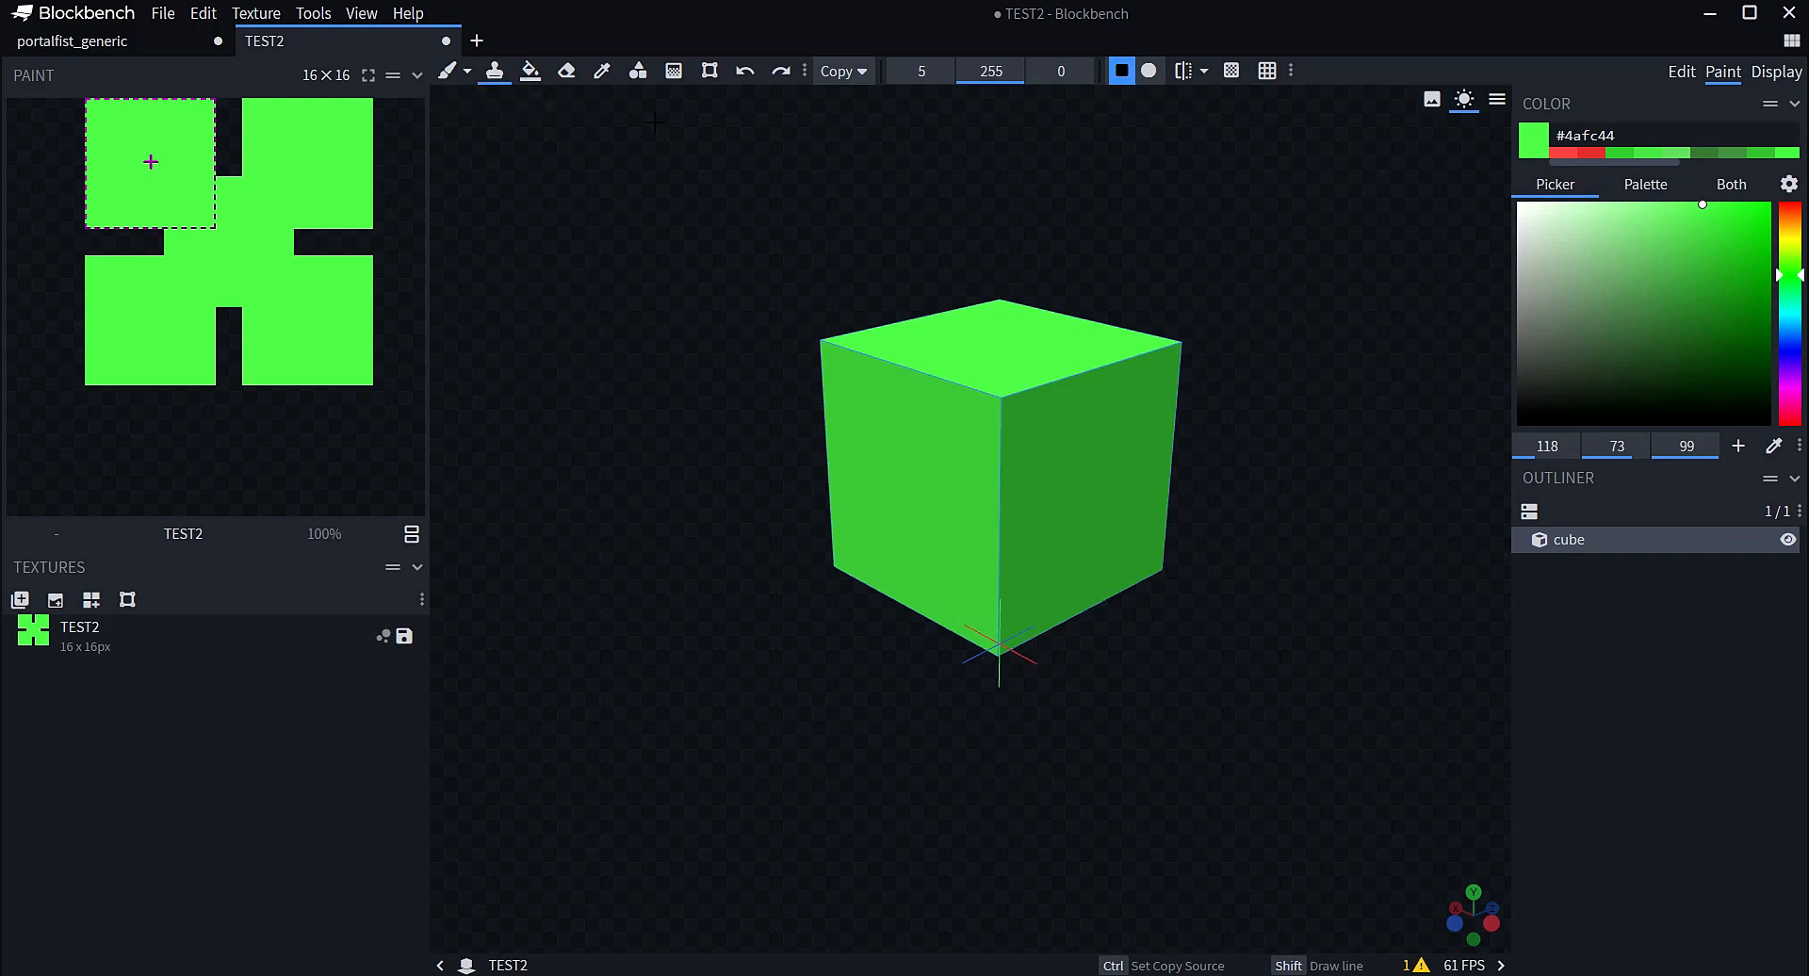
# Erase the stamped green copies from the texture with the Eraser, keeping only the original 5 × 5 square
pyautogui.click(570, 72)
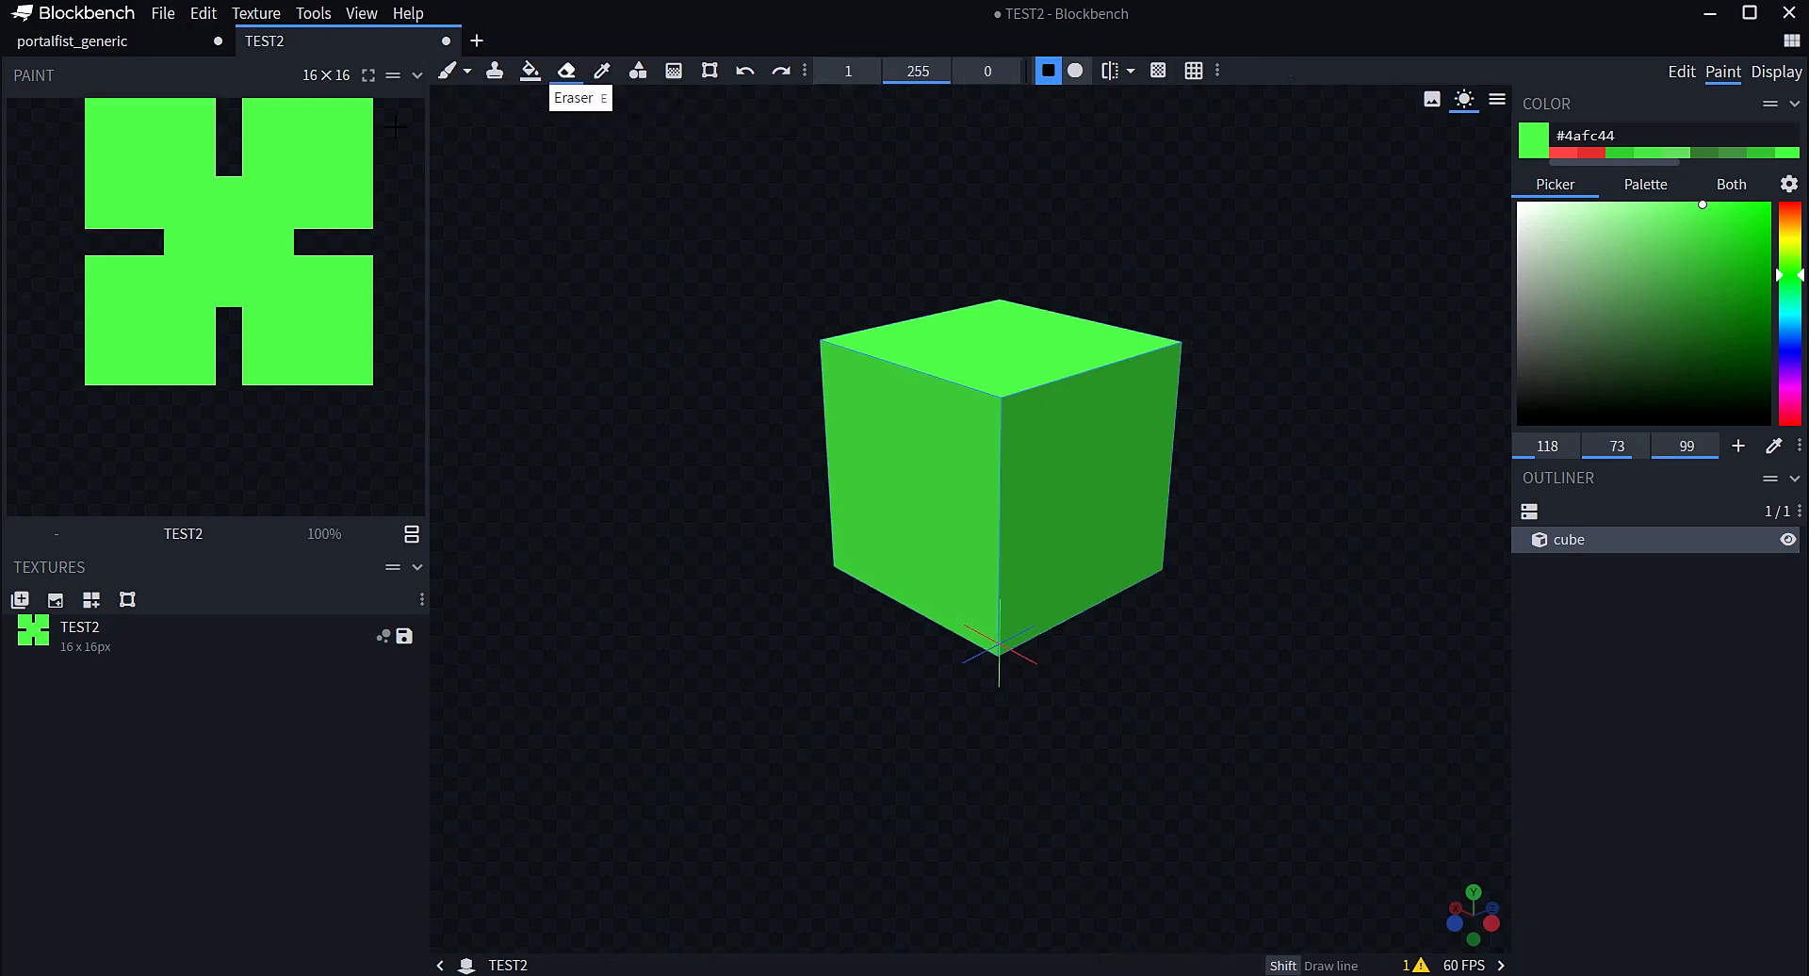
pyautogui.moveTo(255, 106)
pyautogui.mouseDown()
pyautogui.moveTo(256, 221)
pyautogui.moveTo(202, 242)
pyautogui.moveTo(290, 178)
pyautogui.moveTo(267, 151)
pyautogui.moveTo(311, 193)
pyautogui.moveTo(283, 320)
pyautogui.moveTo(103, 302)
pyautogui.moveTo(171, 350)
pyautogui.moveTo(97, 355)
pyautogui.moveTo(121, 267)
pyautogui.moveTo(255, 268)
pyautogui.moveTo(273, 347)
pyautogui.moveTo(254, 371)
pyautogui.moveTo(306, 371)
pyautogui.moveTo(360, 318)
pyautogui.moveTo(333, 292)
pyautogui.moveTo(356, 129)
pyautogui.moveTo(308, 189)
pyautogui.mouseUp()
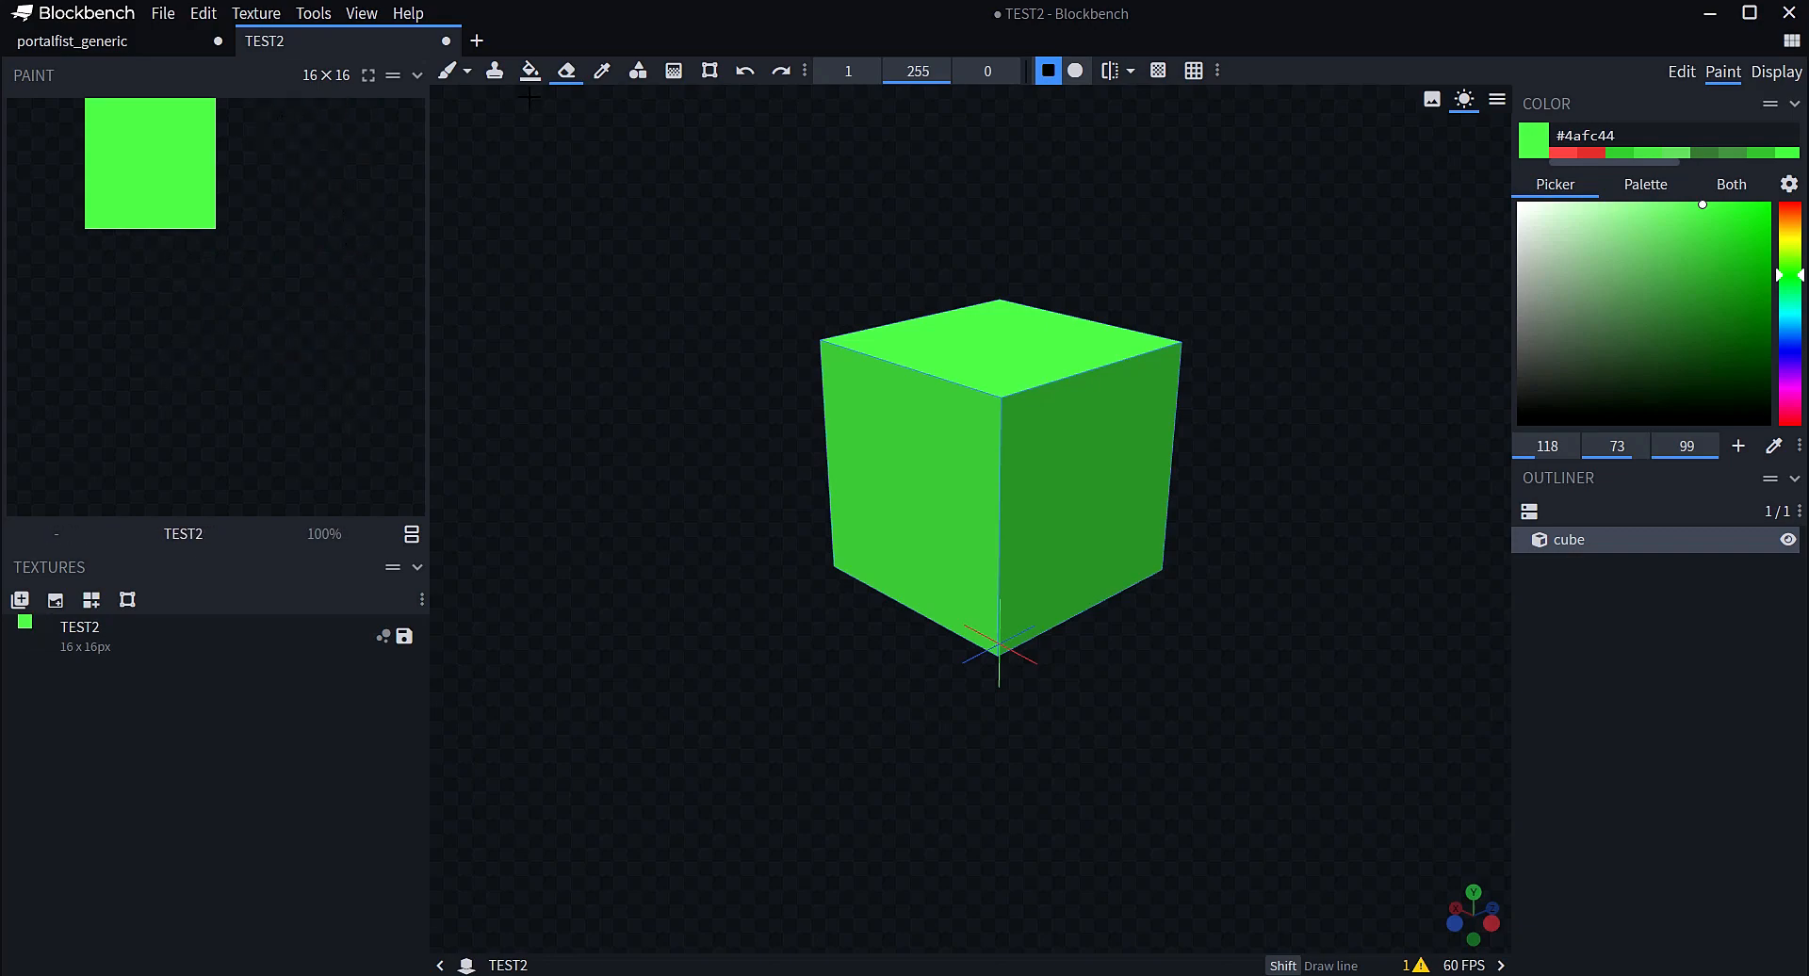
pyautogui.click(444, 70)
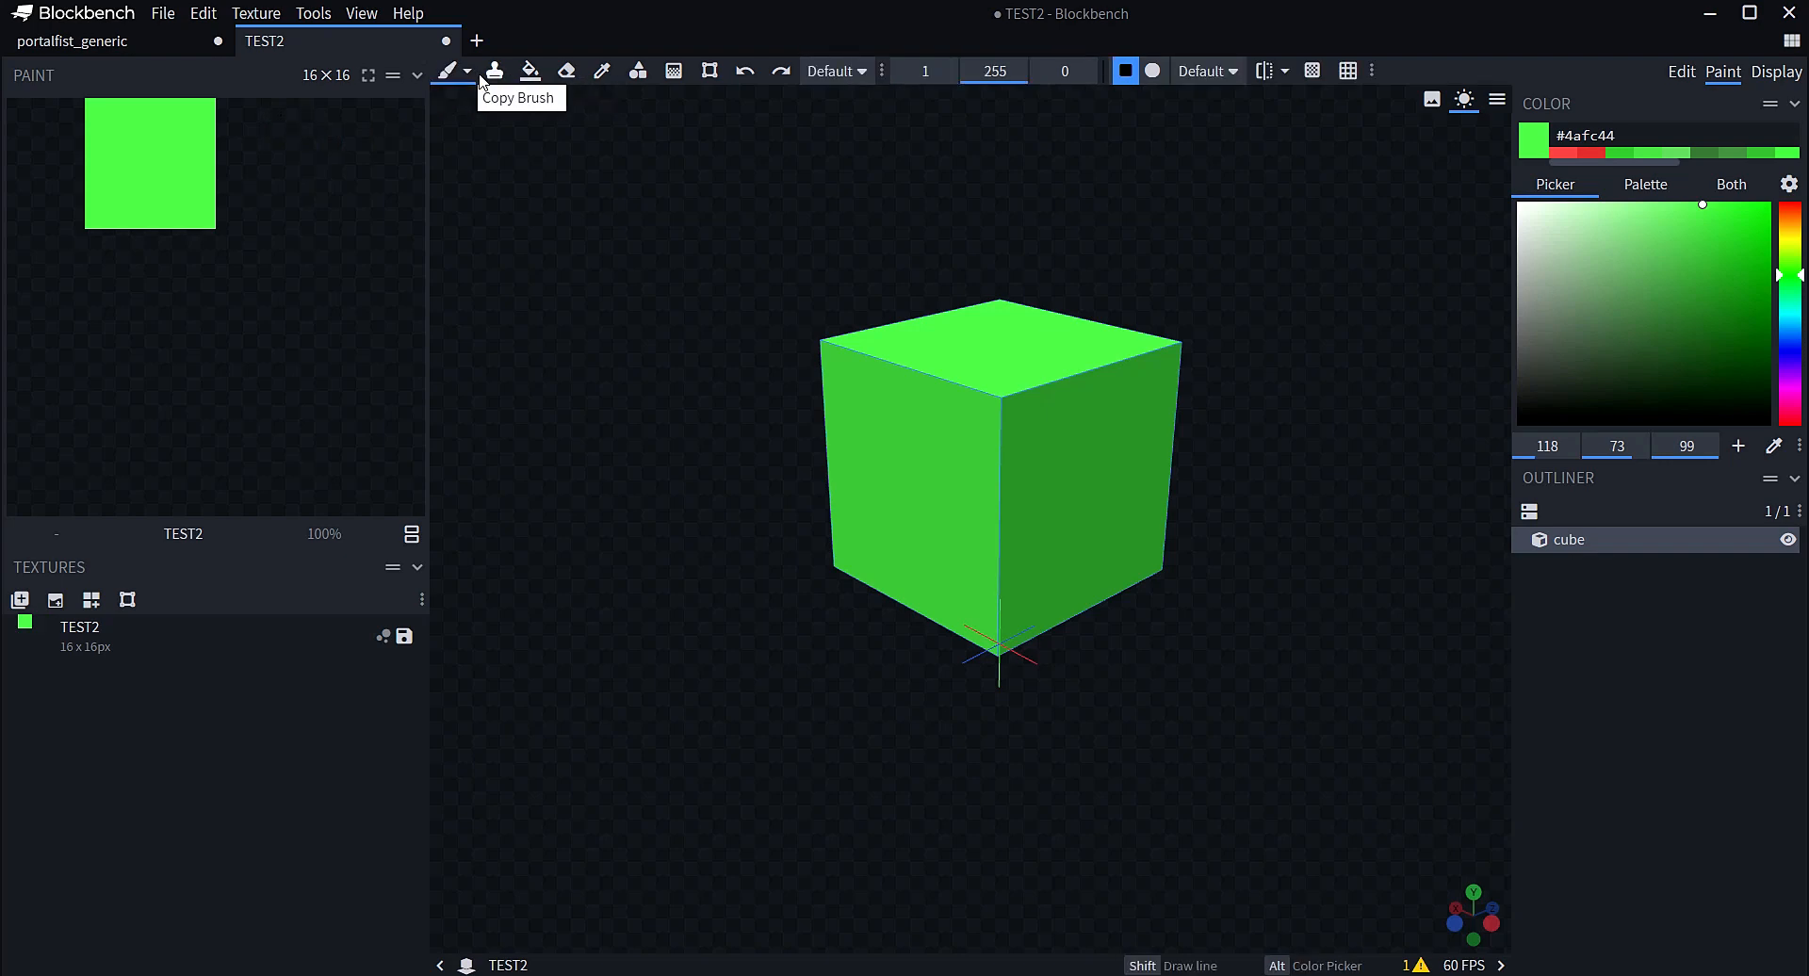
# Fill the entire TEST2 texture with red #e52f2f using the fill tool, and undo the fill
pyautogui.click(529, 72)
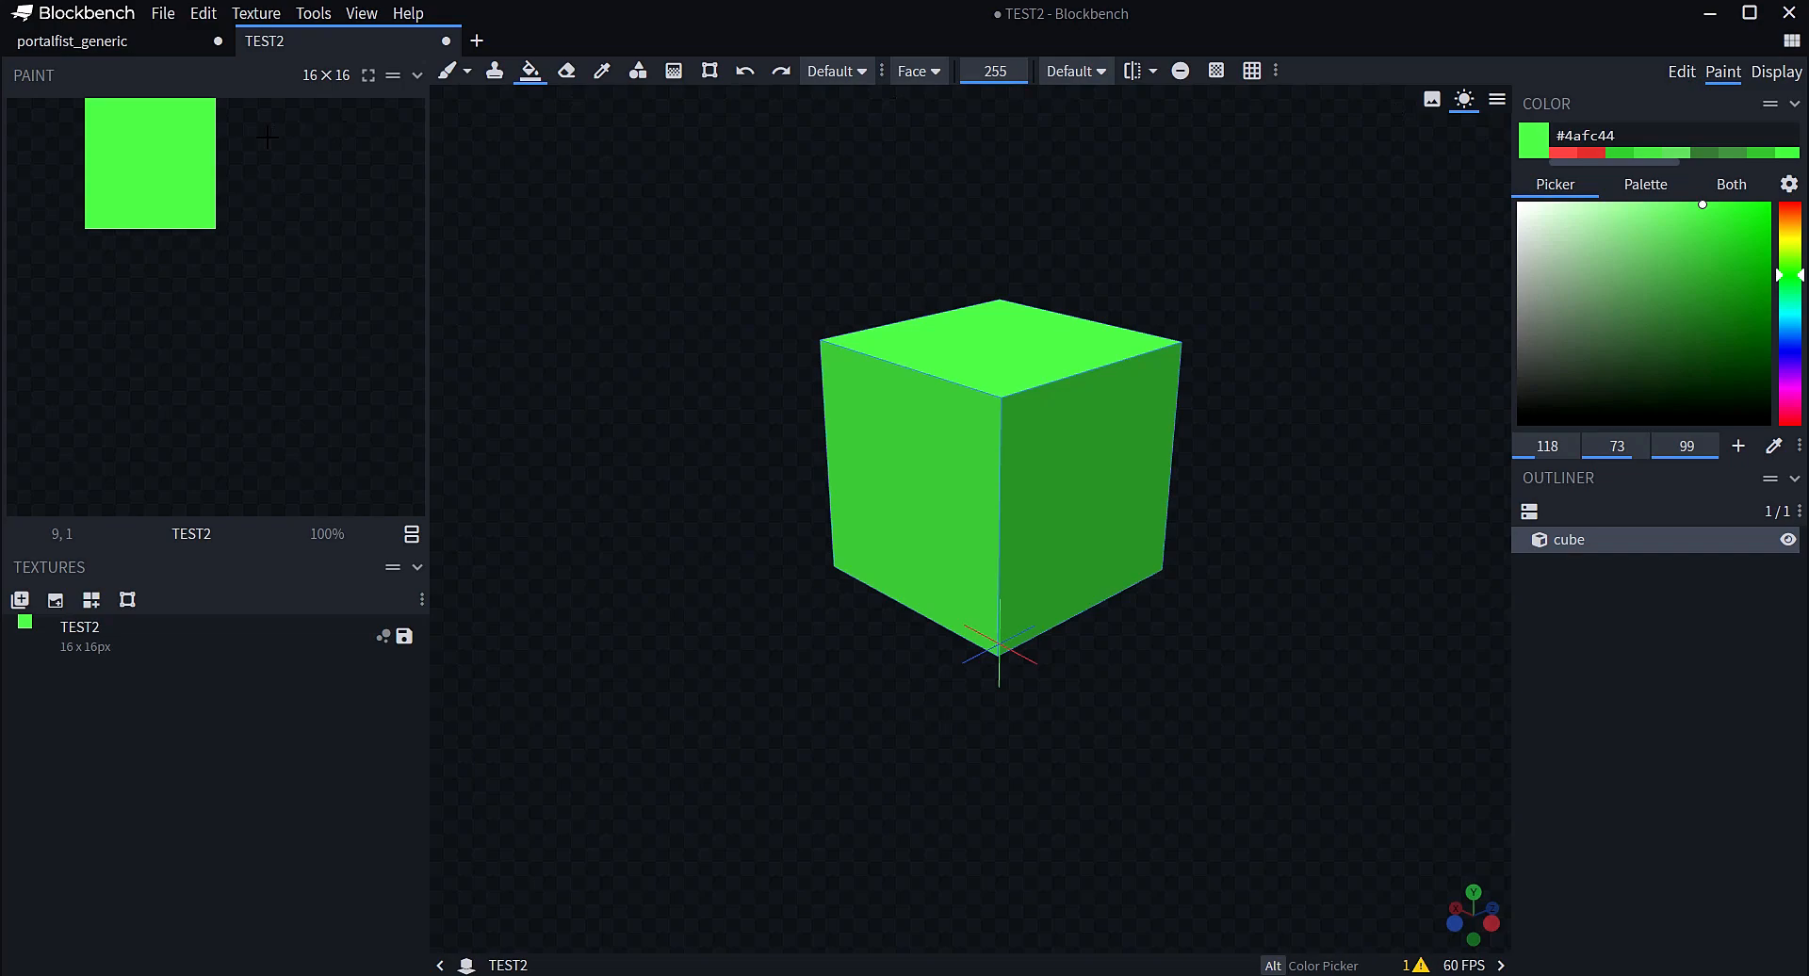
pyautogui.click(1583, 154)
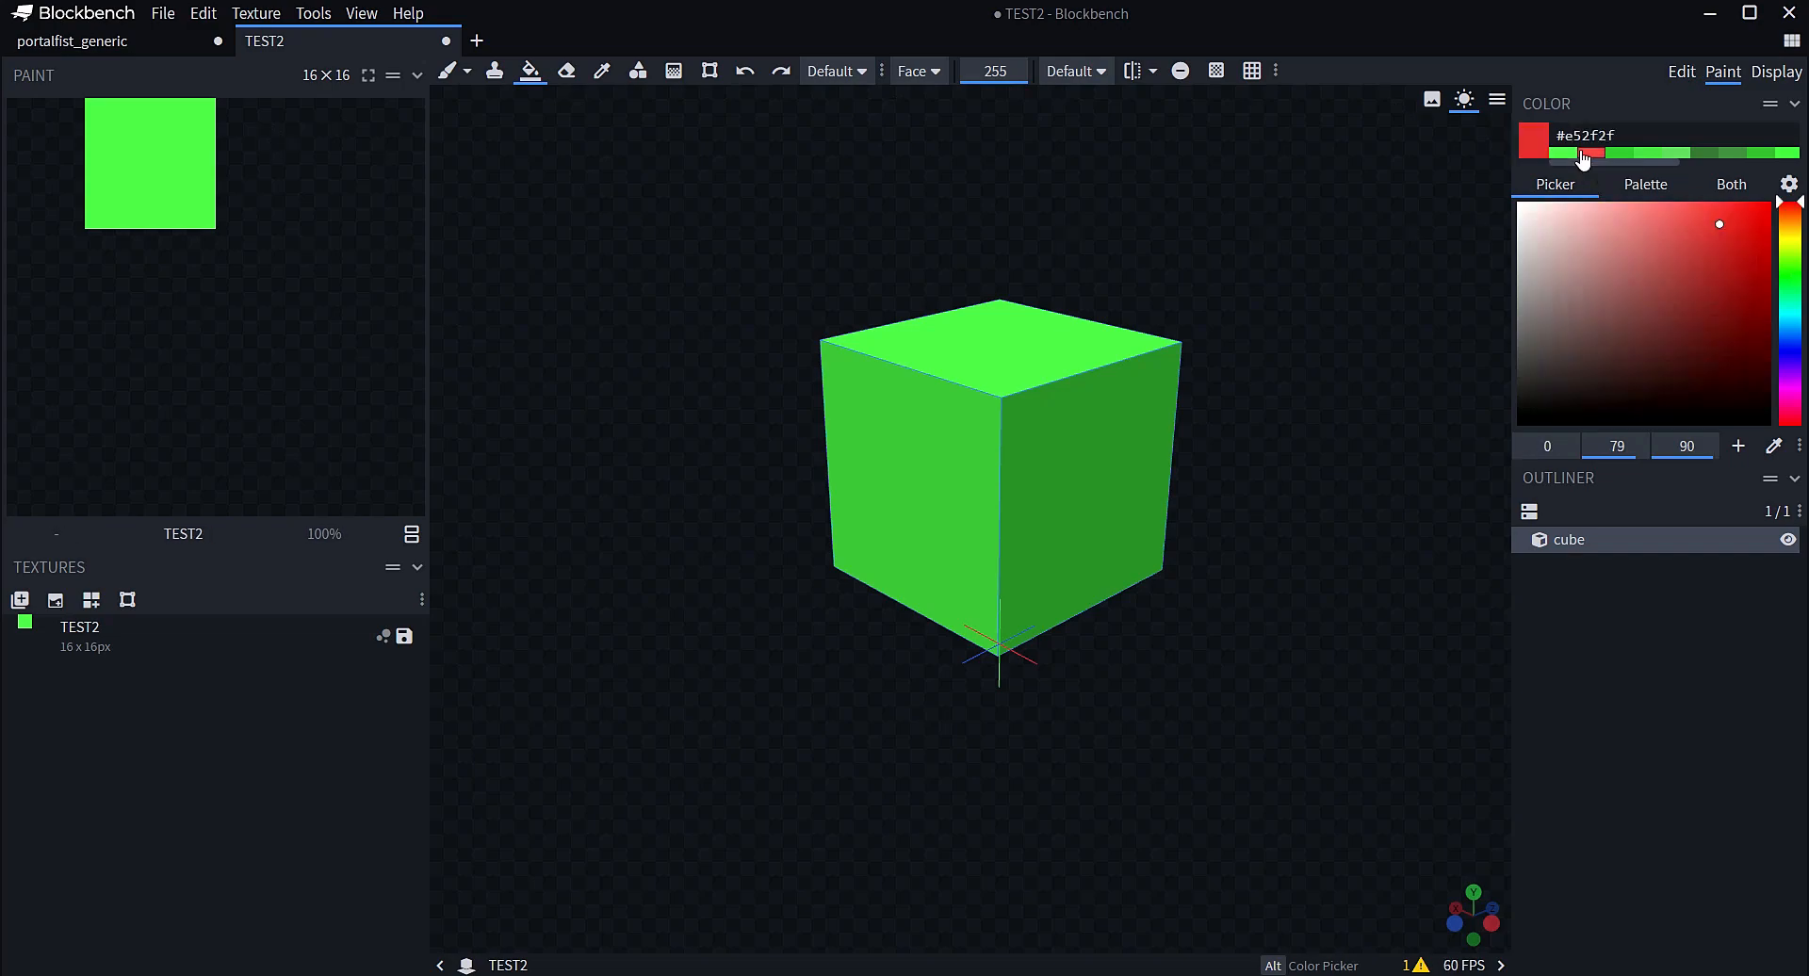
pyautogui.click(229, 284)
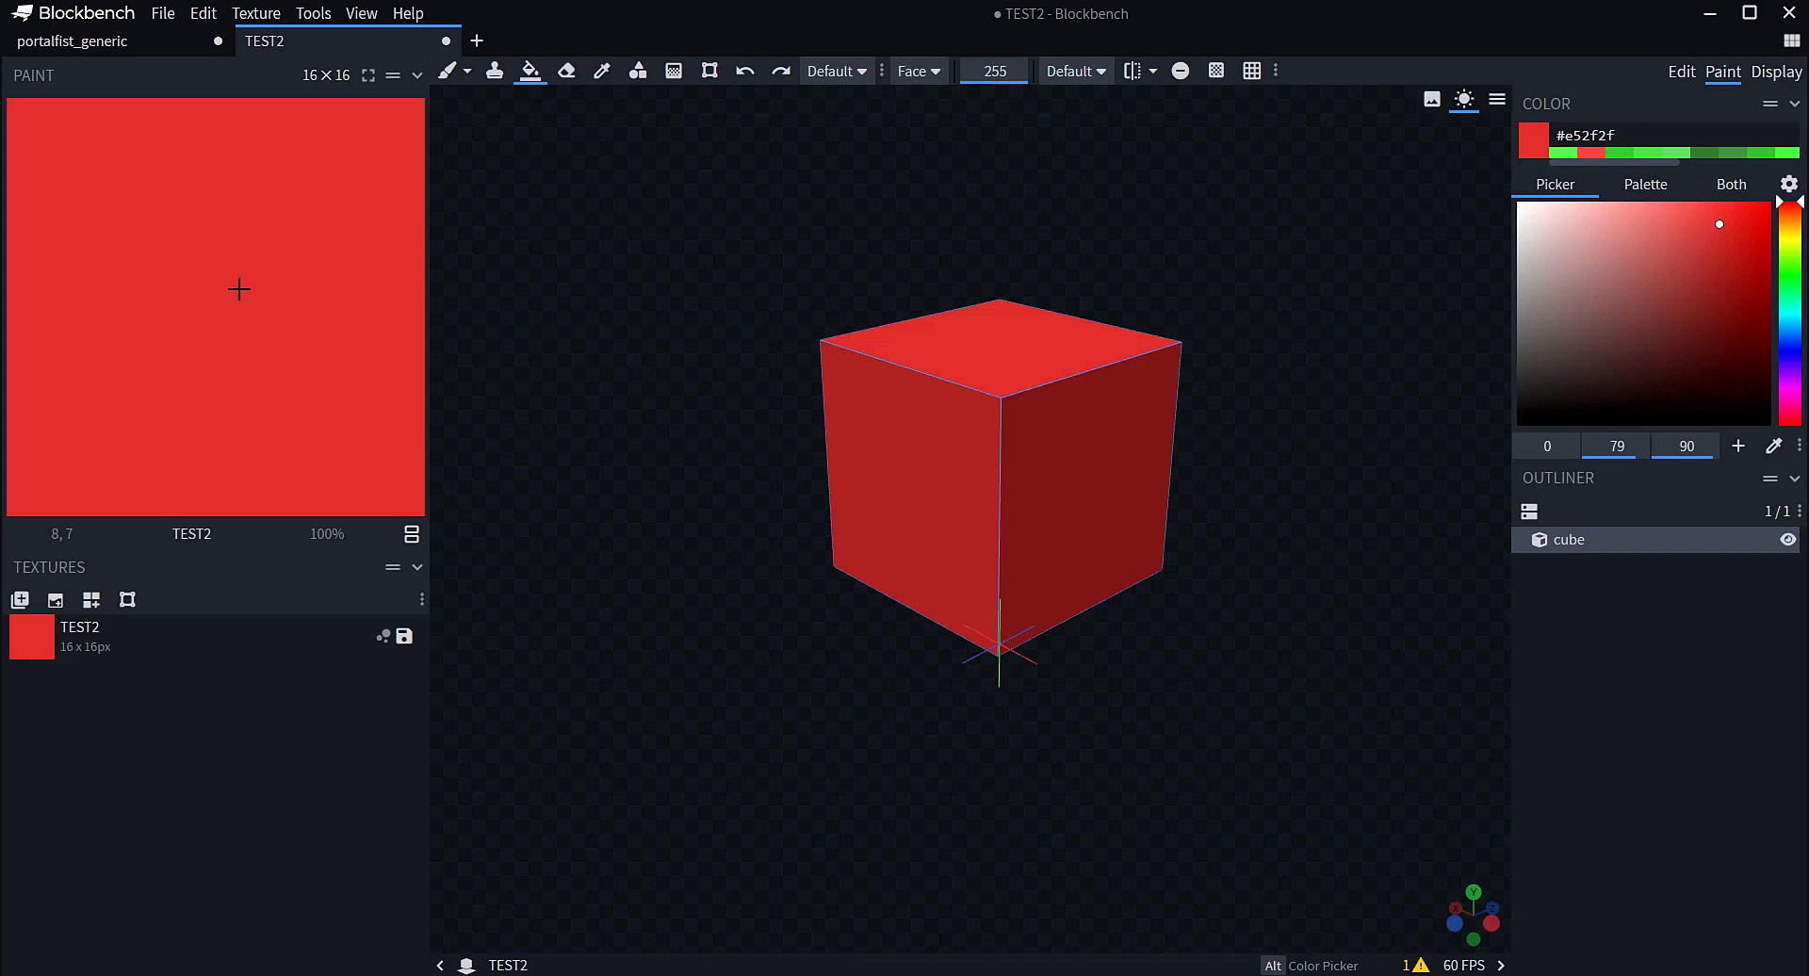
pyautogui.moveTo(608, 407); pyautogui.dragTo(708, 376)
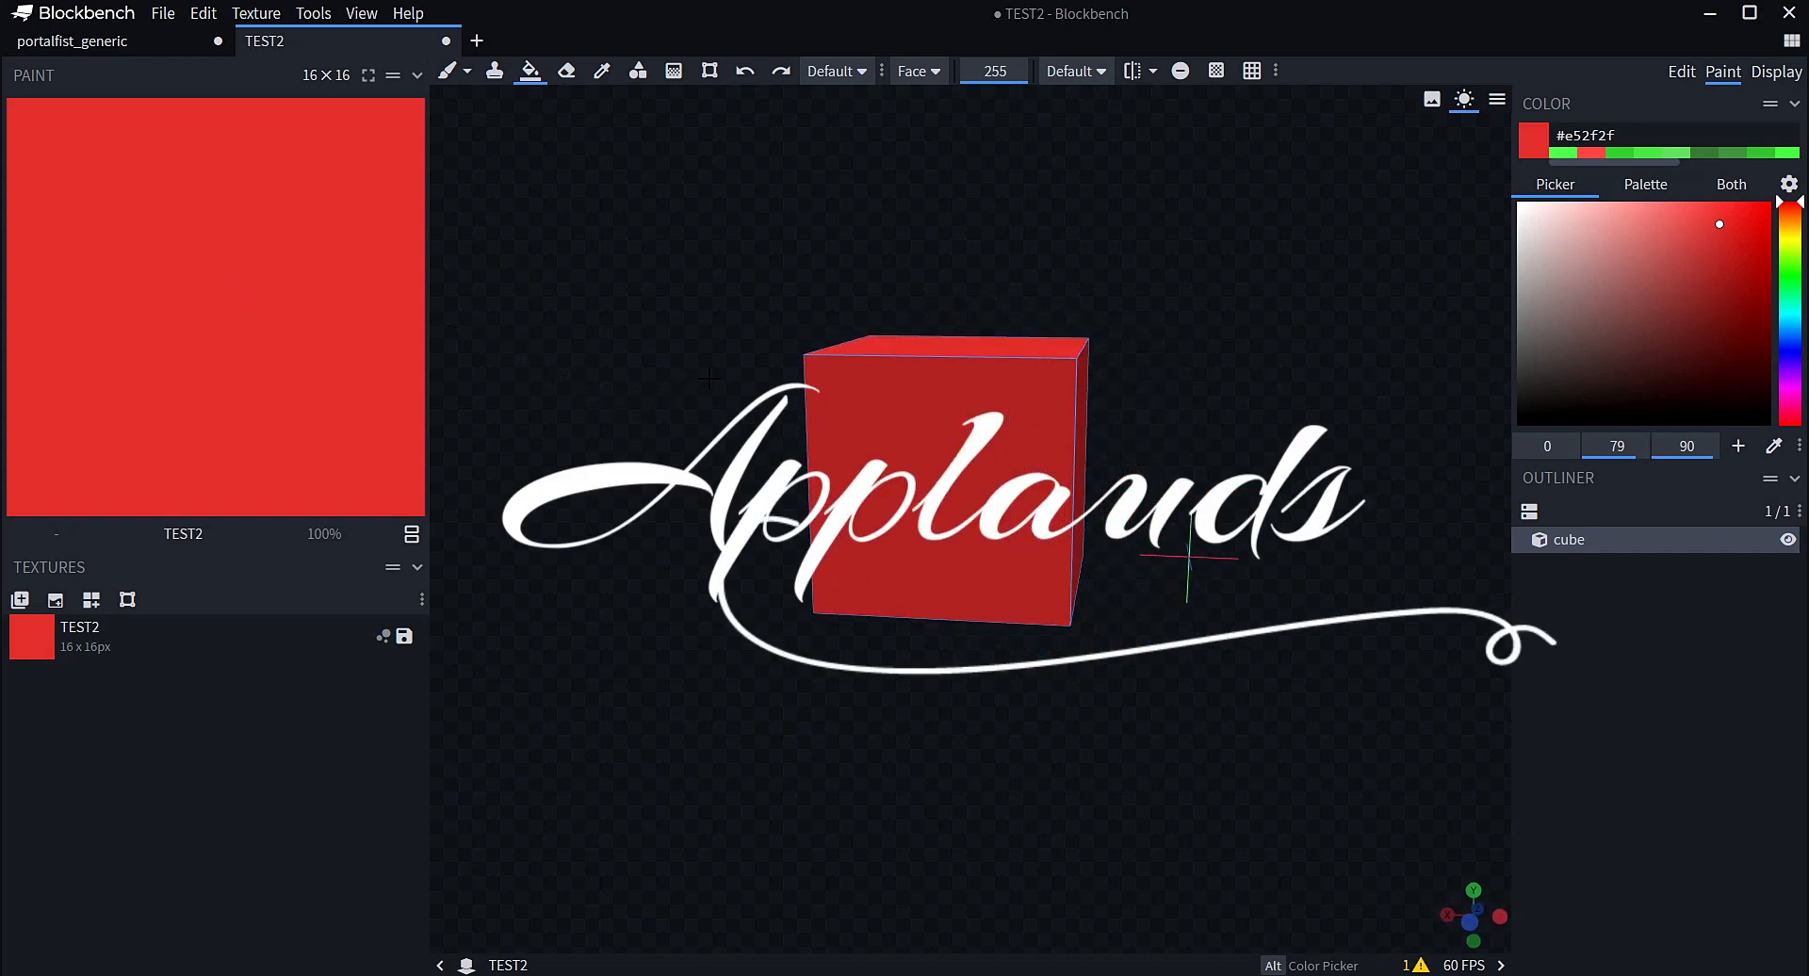
pyautogui.click(532, 76)
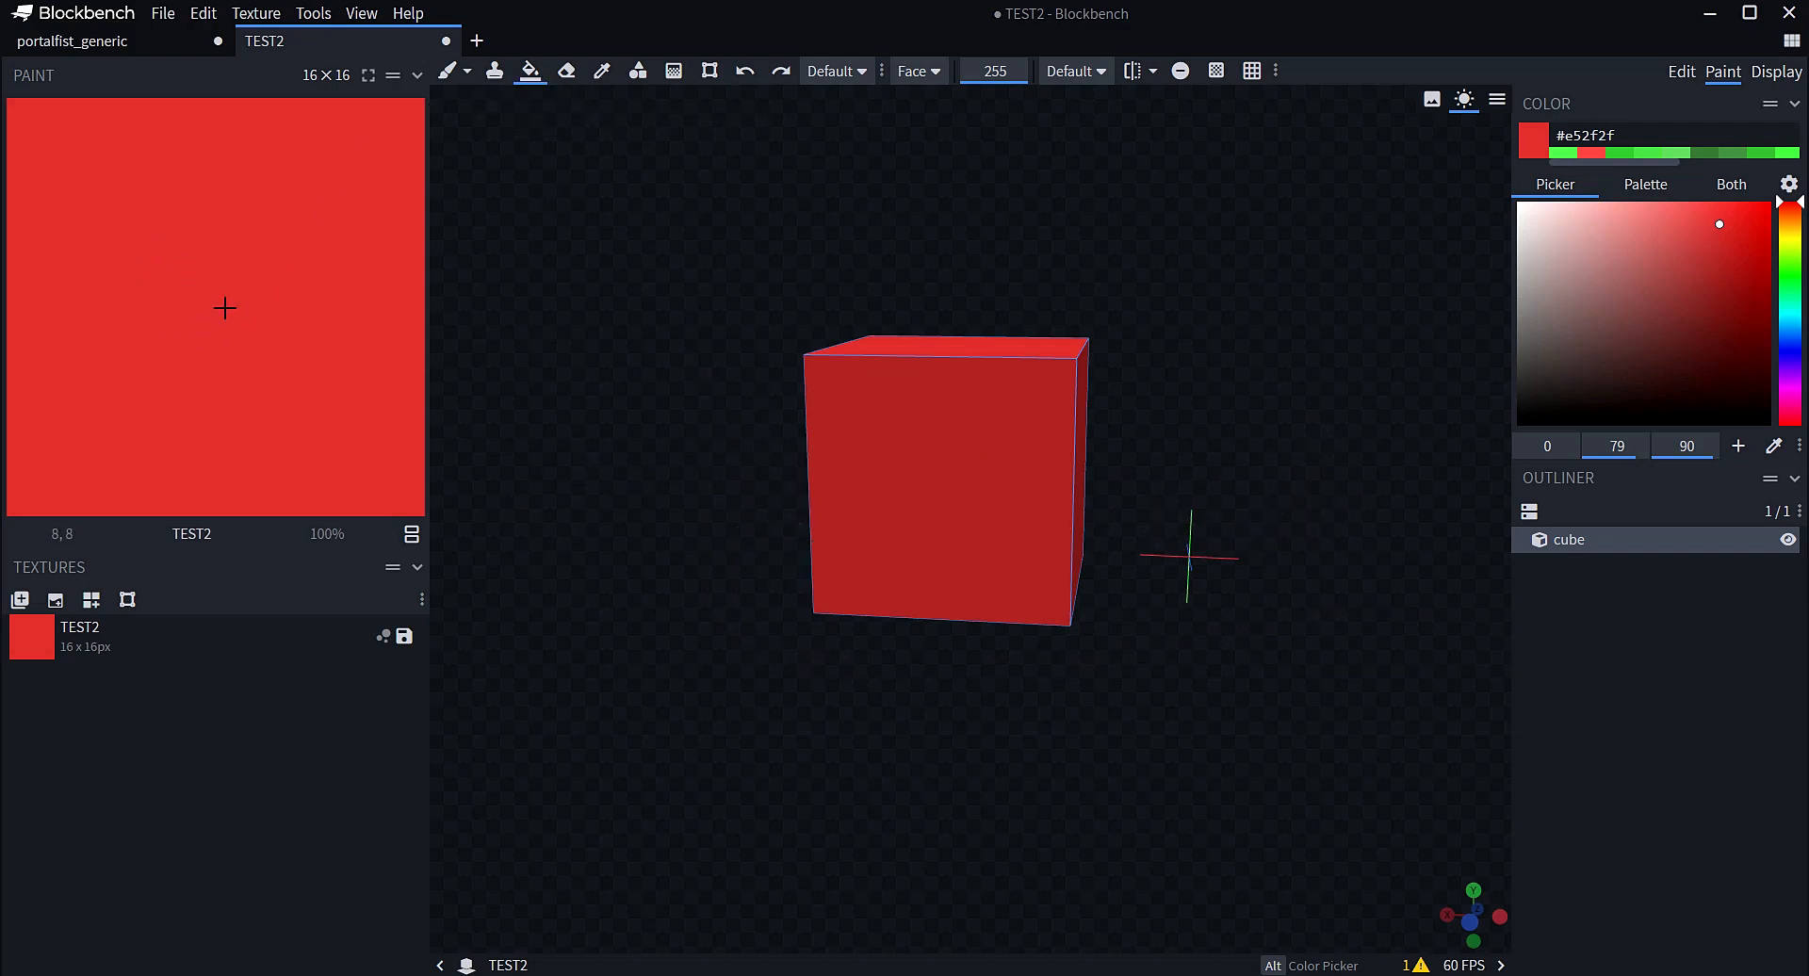
pyautogui.click(744, 70)
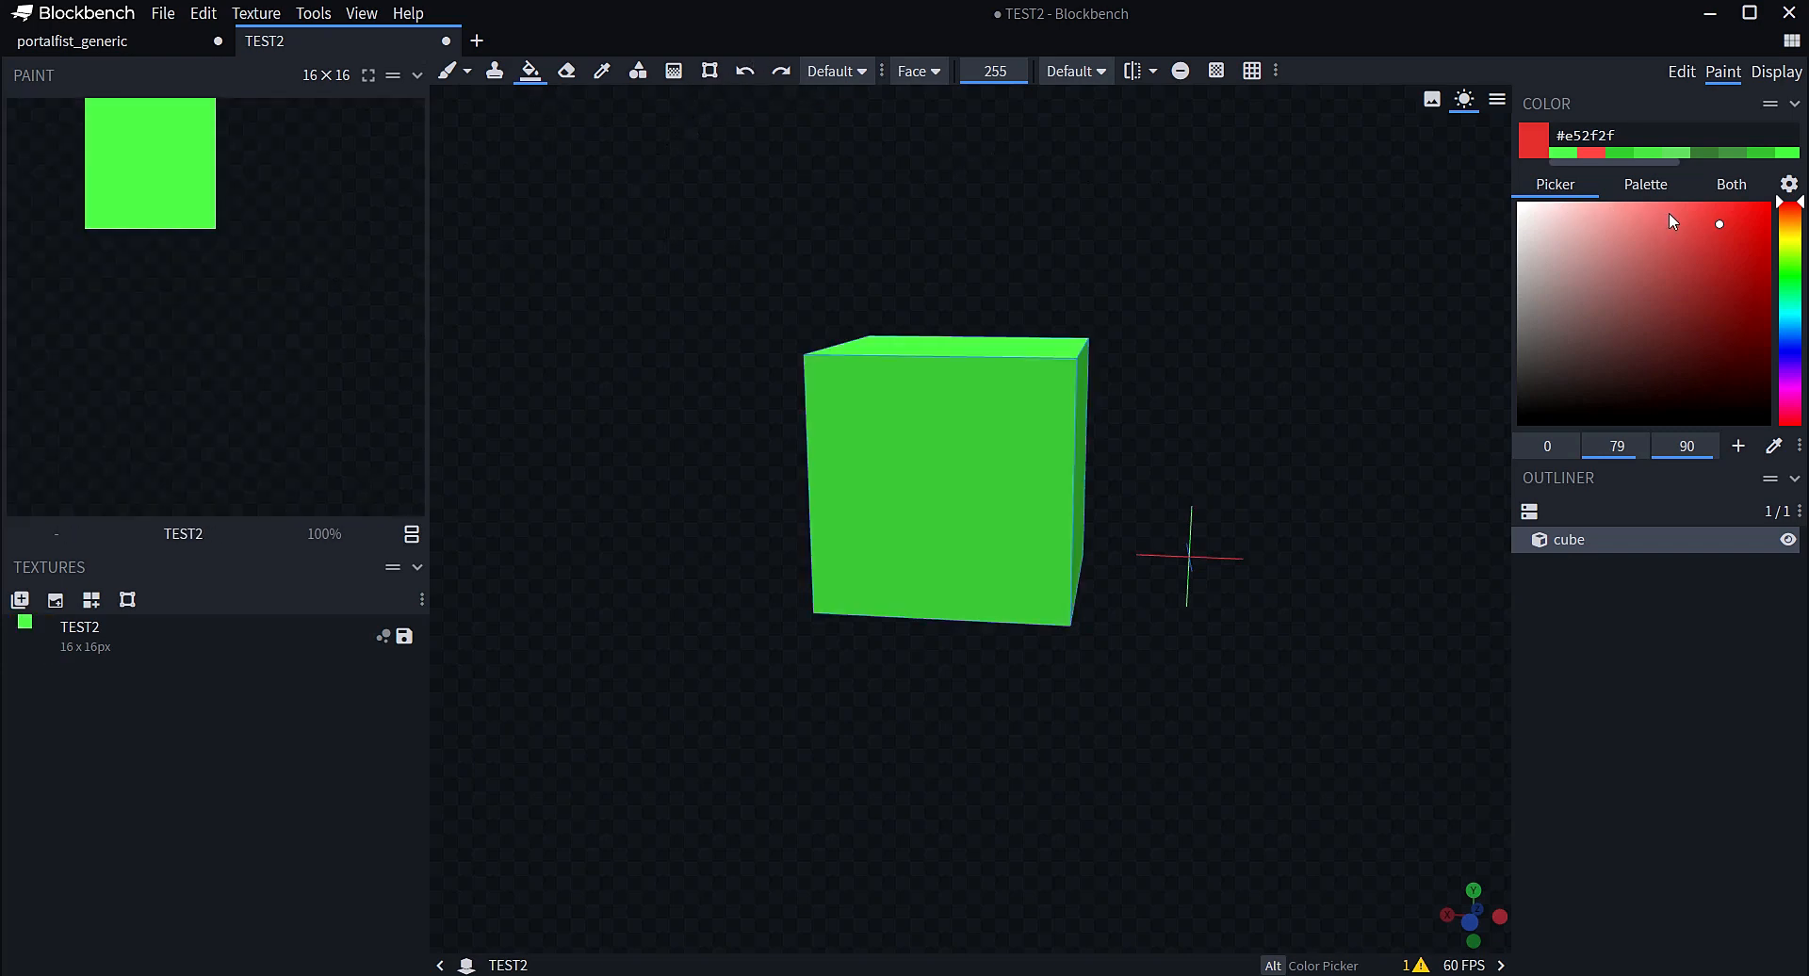
# Set the paint color to pure red #ff0000, try filling the cube's top face with it, and undo the fill
pyautogui.moveTo(1739, 226); pyautogui.dragTo(1785, 190)
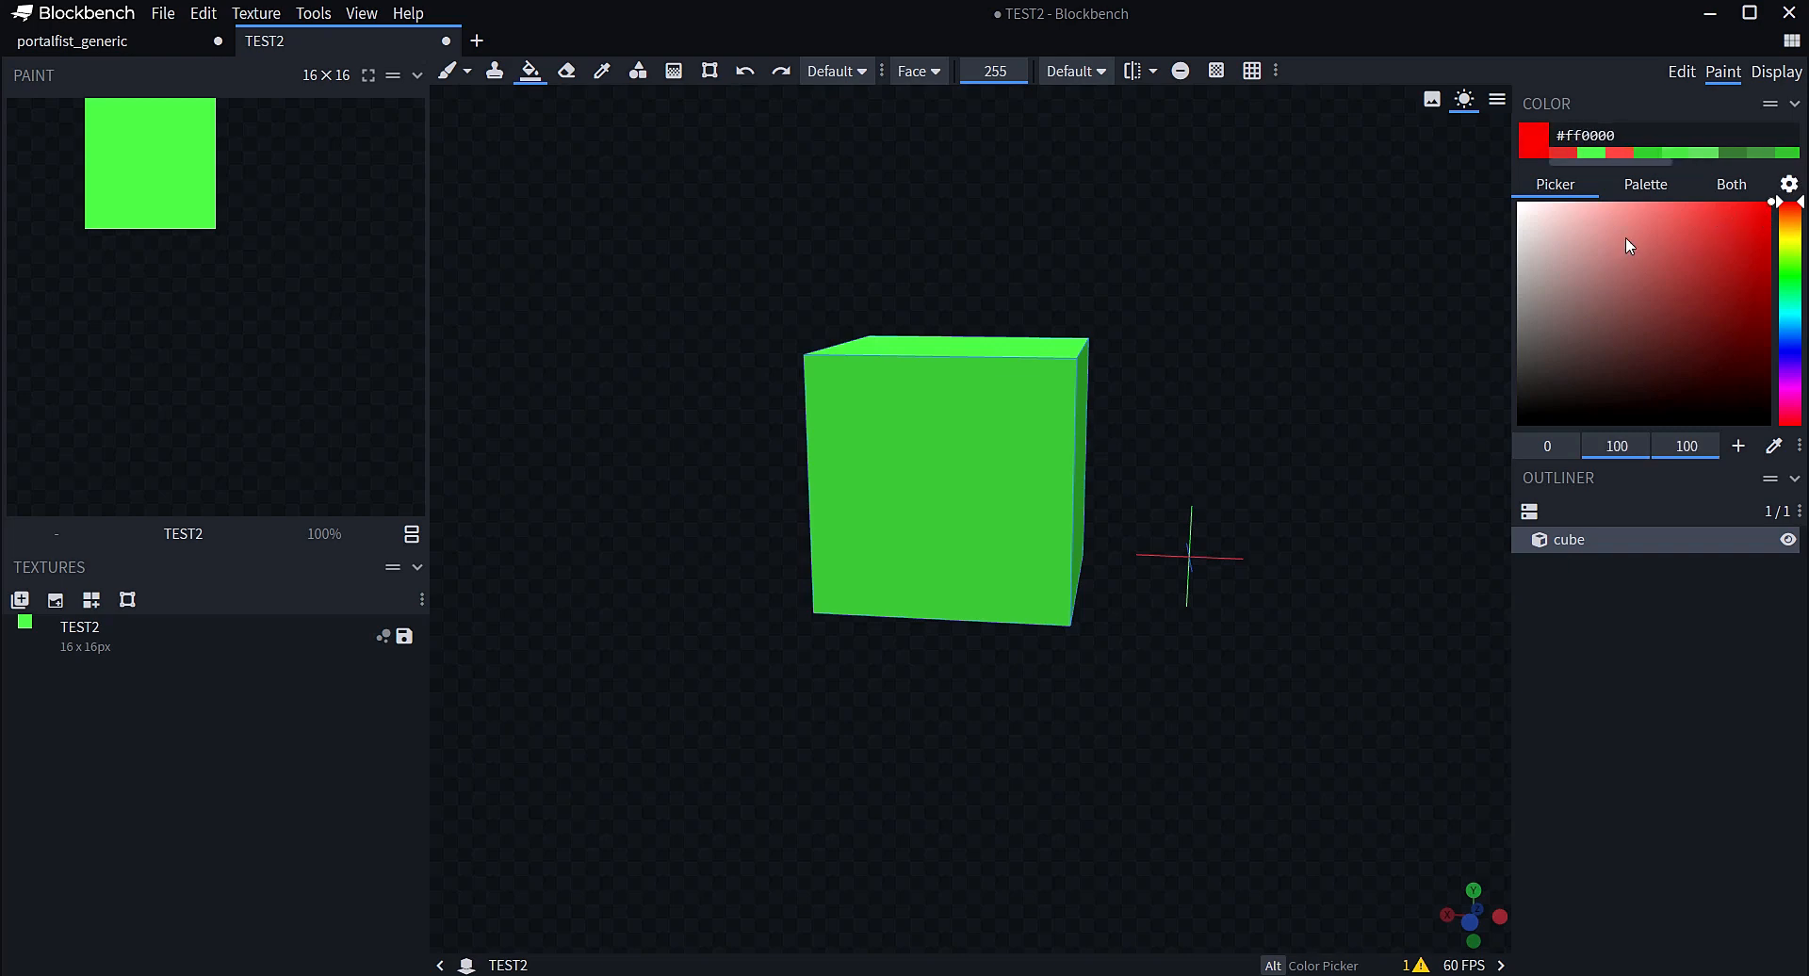
pyautogui.moveTo(1121, 369); pyautogui.dragTo(856, 499)
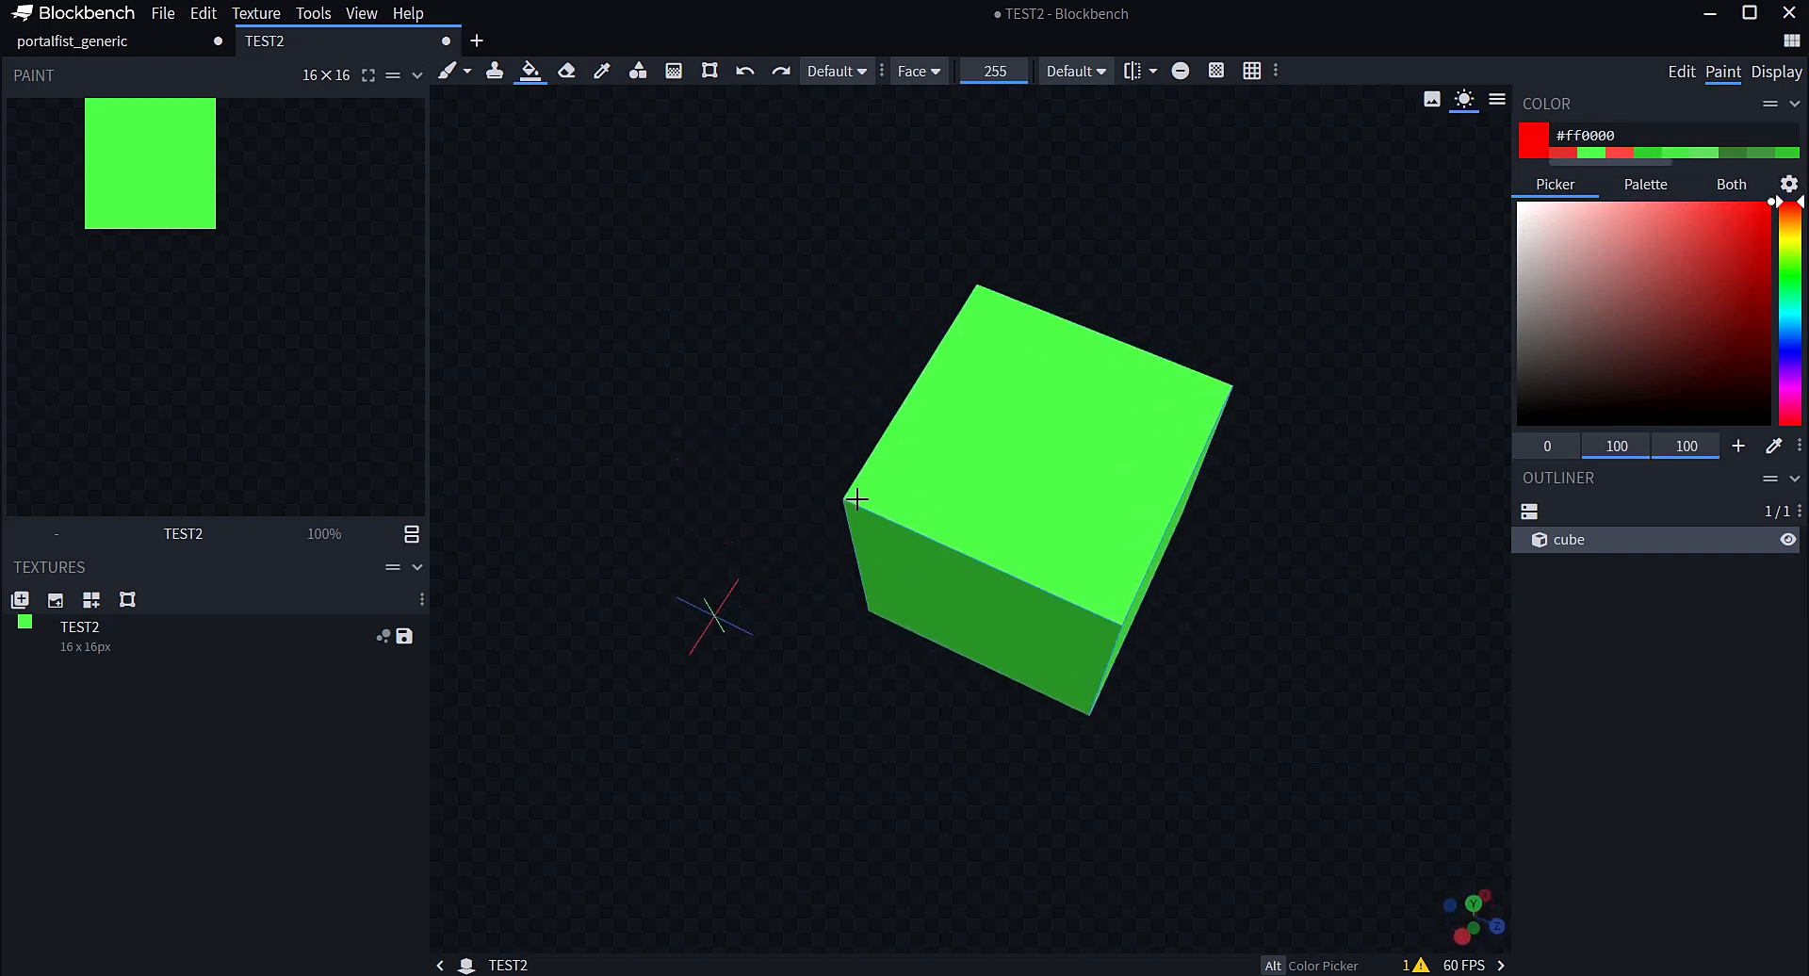
pyautogui.click(893, 512)
pyautogui.click(744, 70)
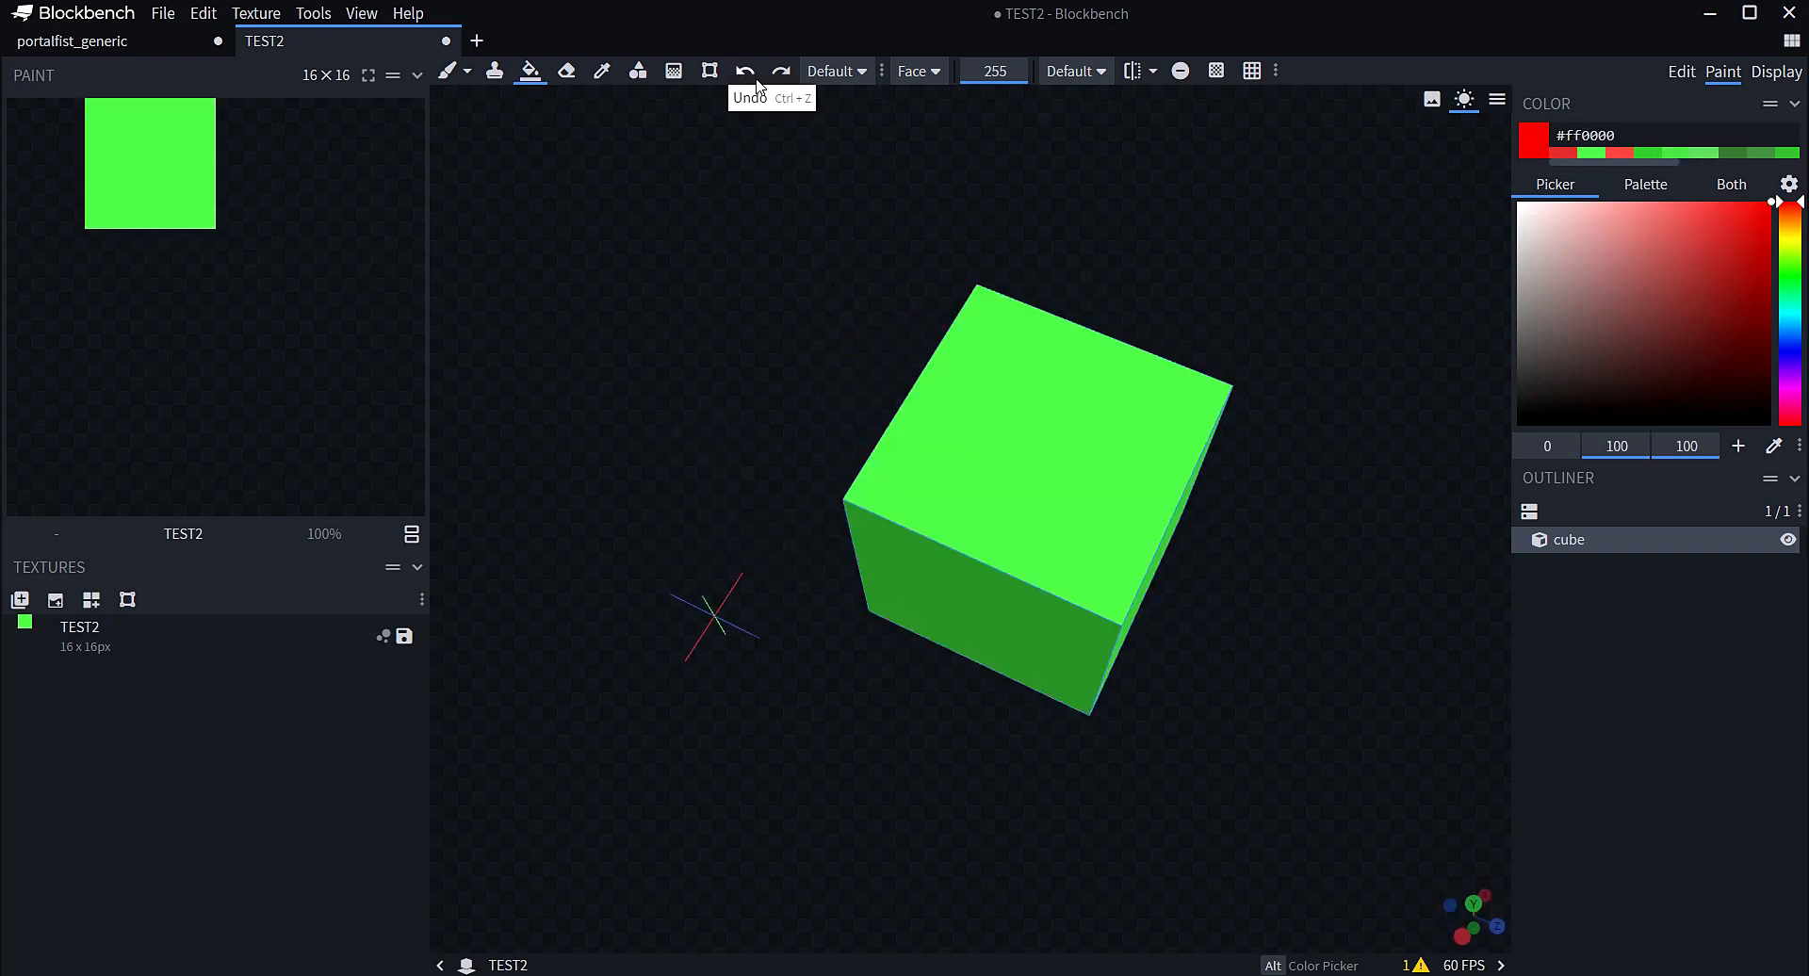
# In Edit mode, move the Up face's UV area directly below the green square to 3, 5, and return to Paint mode
pyautogui.click(1680, 72)
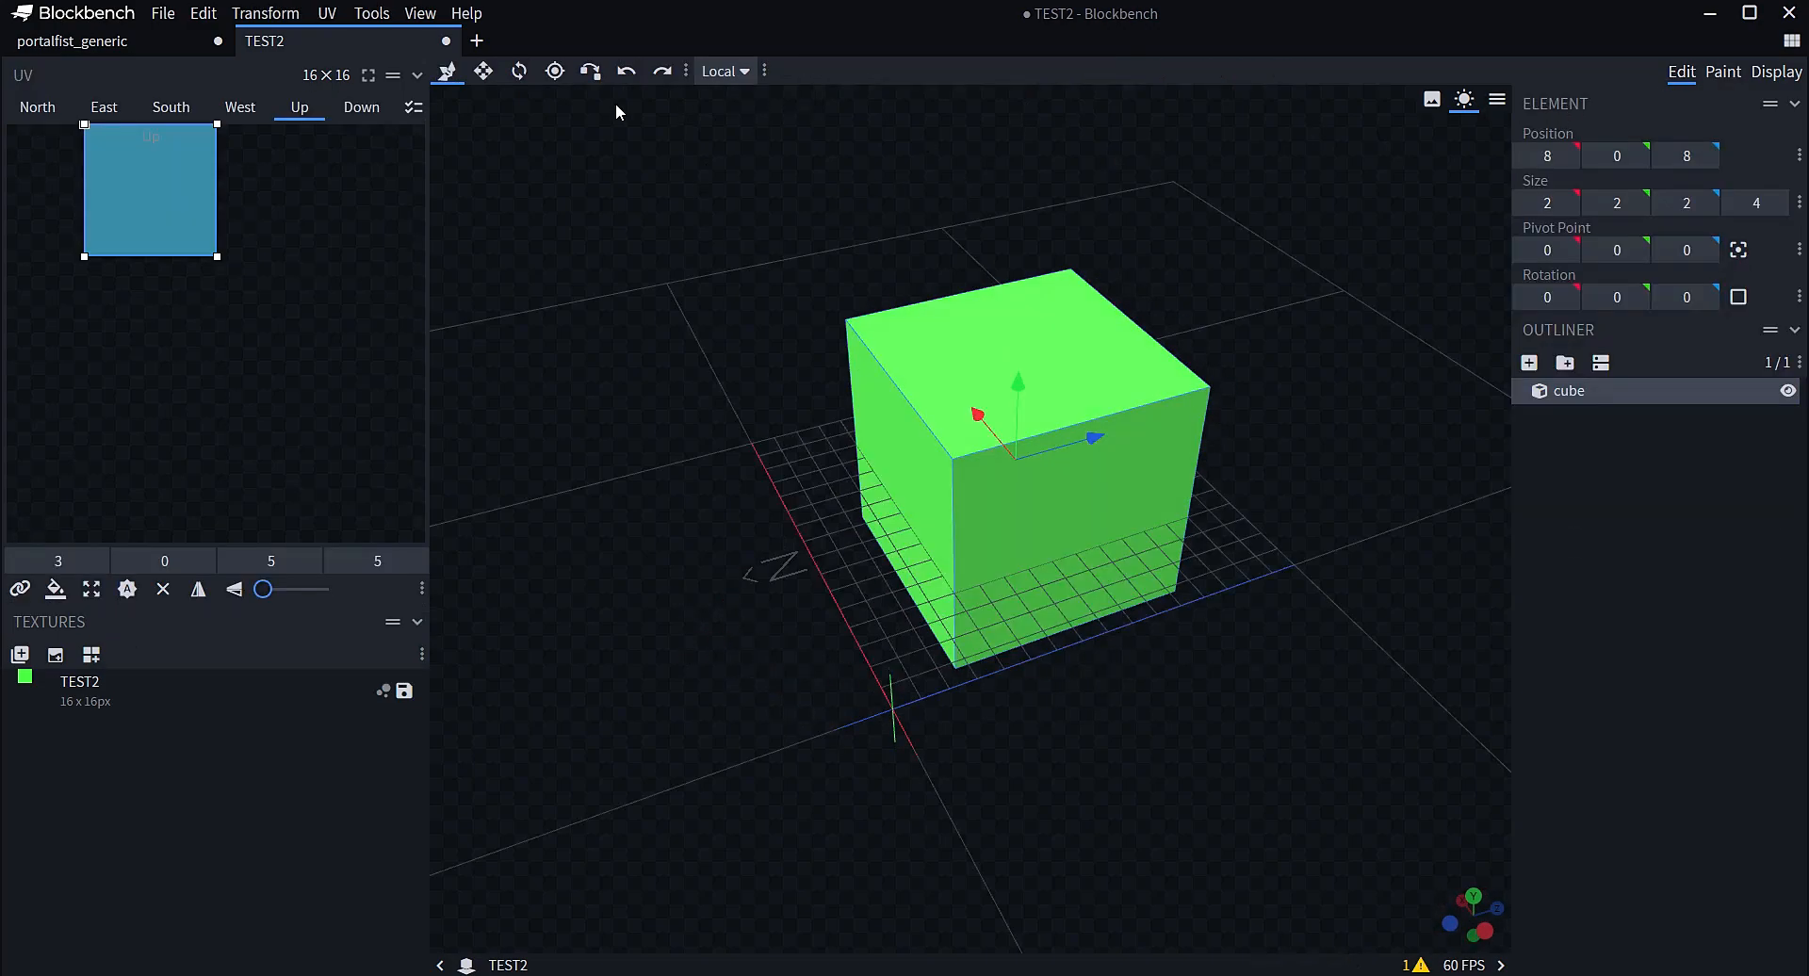
pyautogui.moveTo(156, 169); pyautogui.dragTo(161, 299)
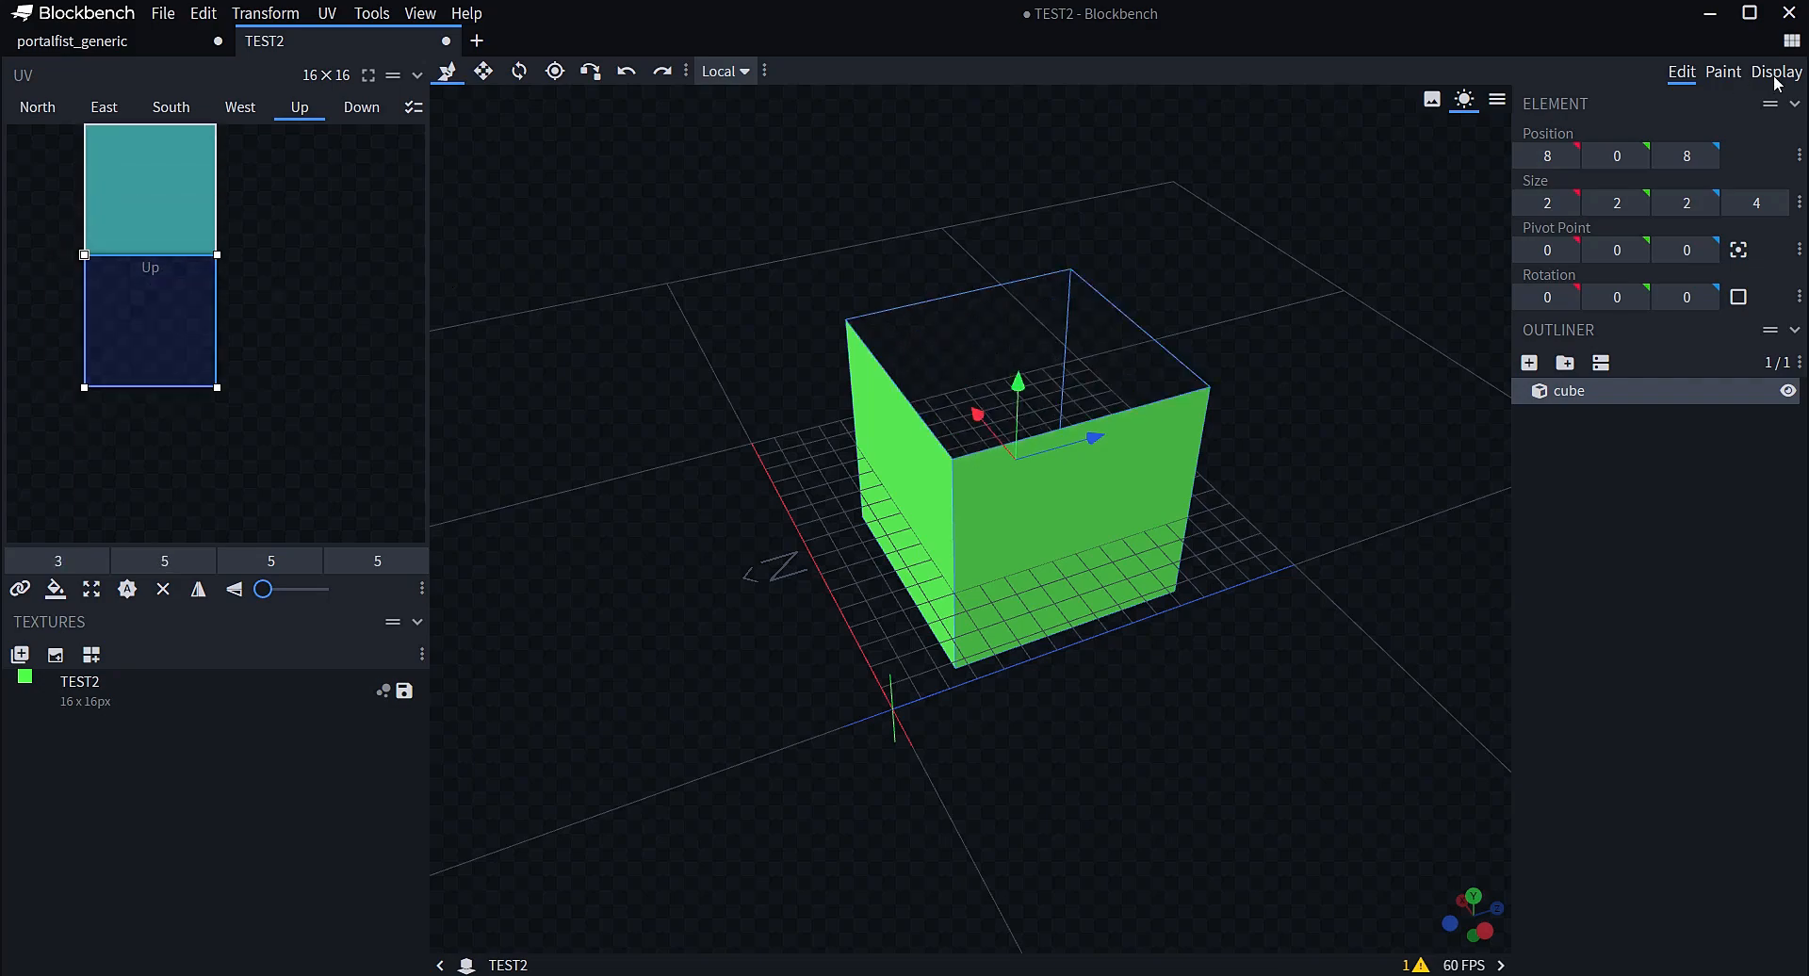
pyautogui.click(1722, 71)
# Fill the cube's empty Up face with red #ff0000 and undo the fill
pyautogui.moveTo(1382, 188); pyautogui.dragTo(1329, 257)
pyautogui.click(448, 72)
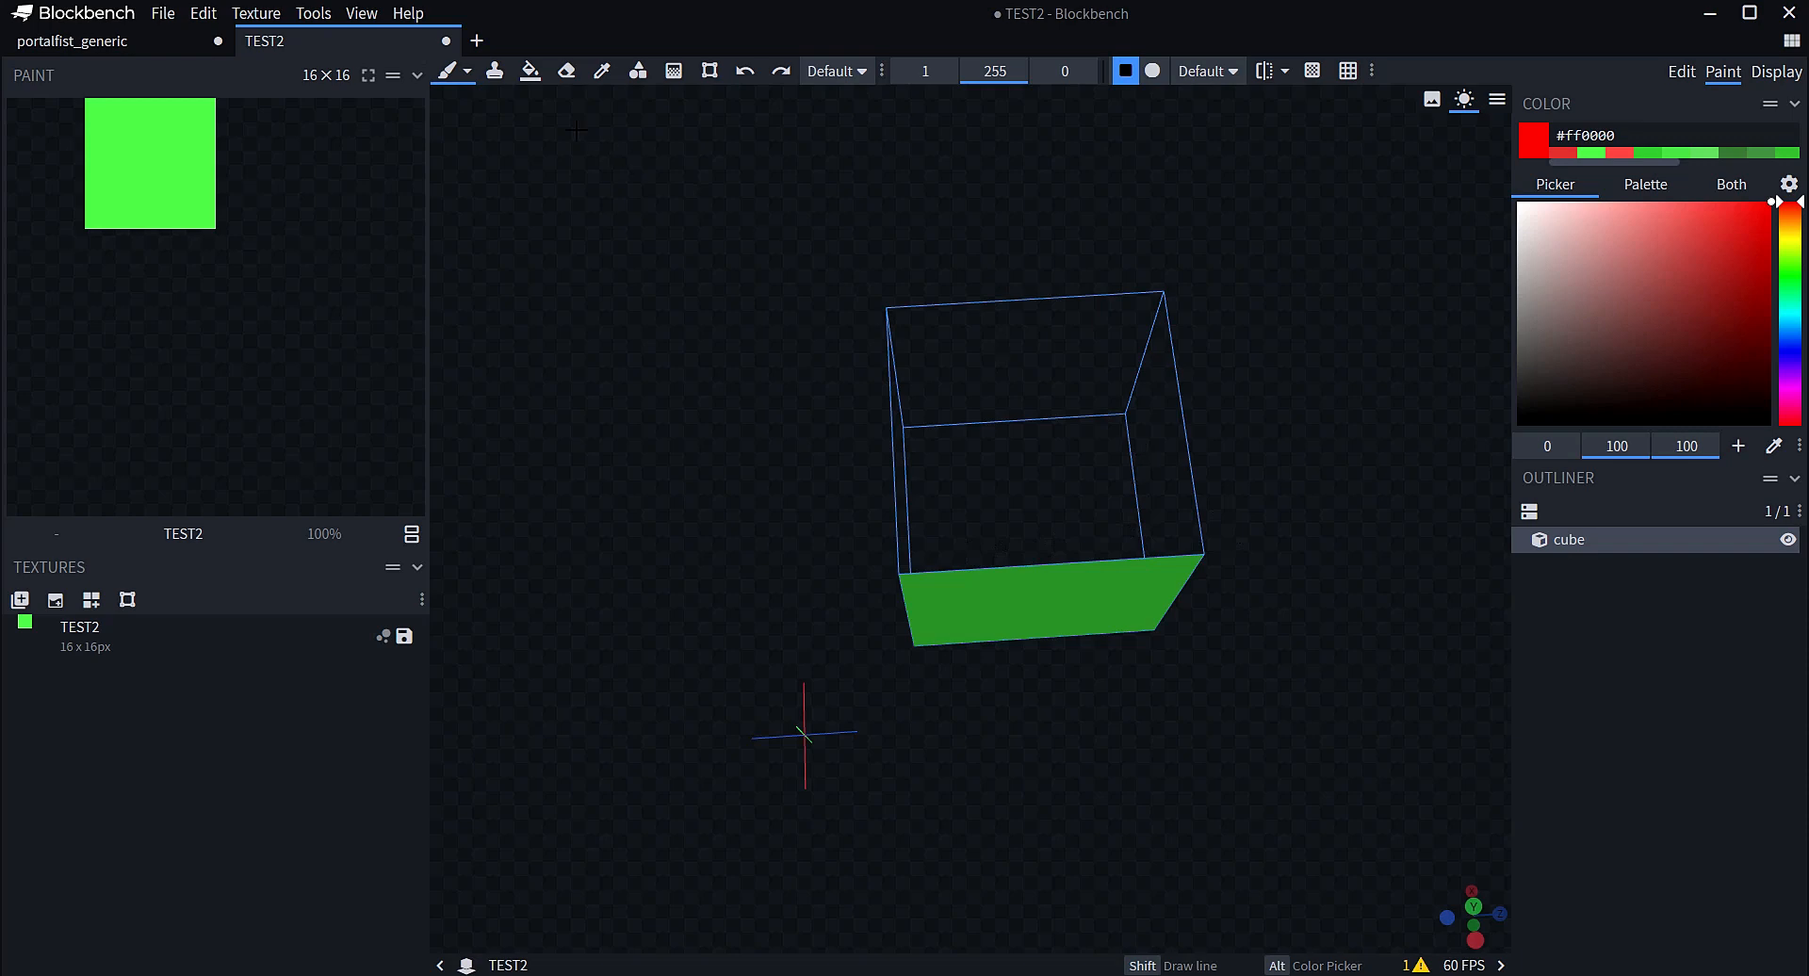
pyautogui.click(530, 71)
pyautogui.click(973, 339)
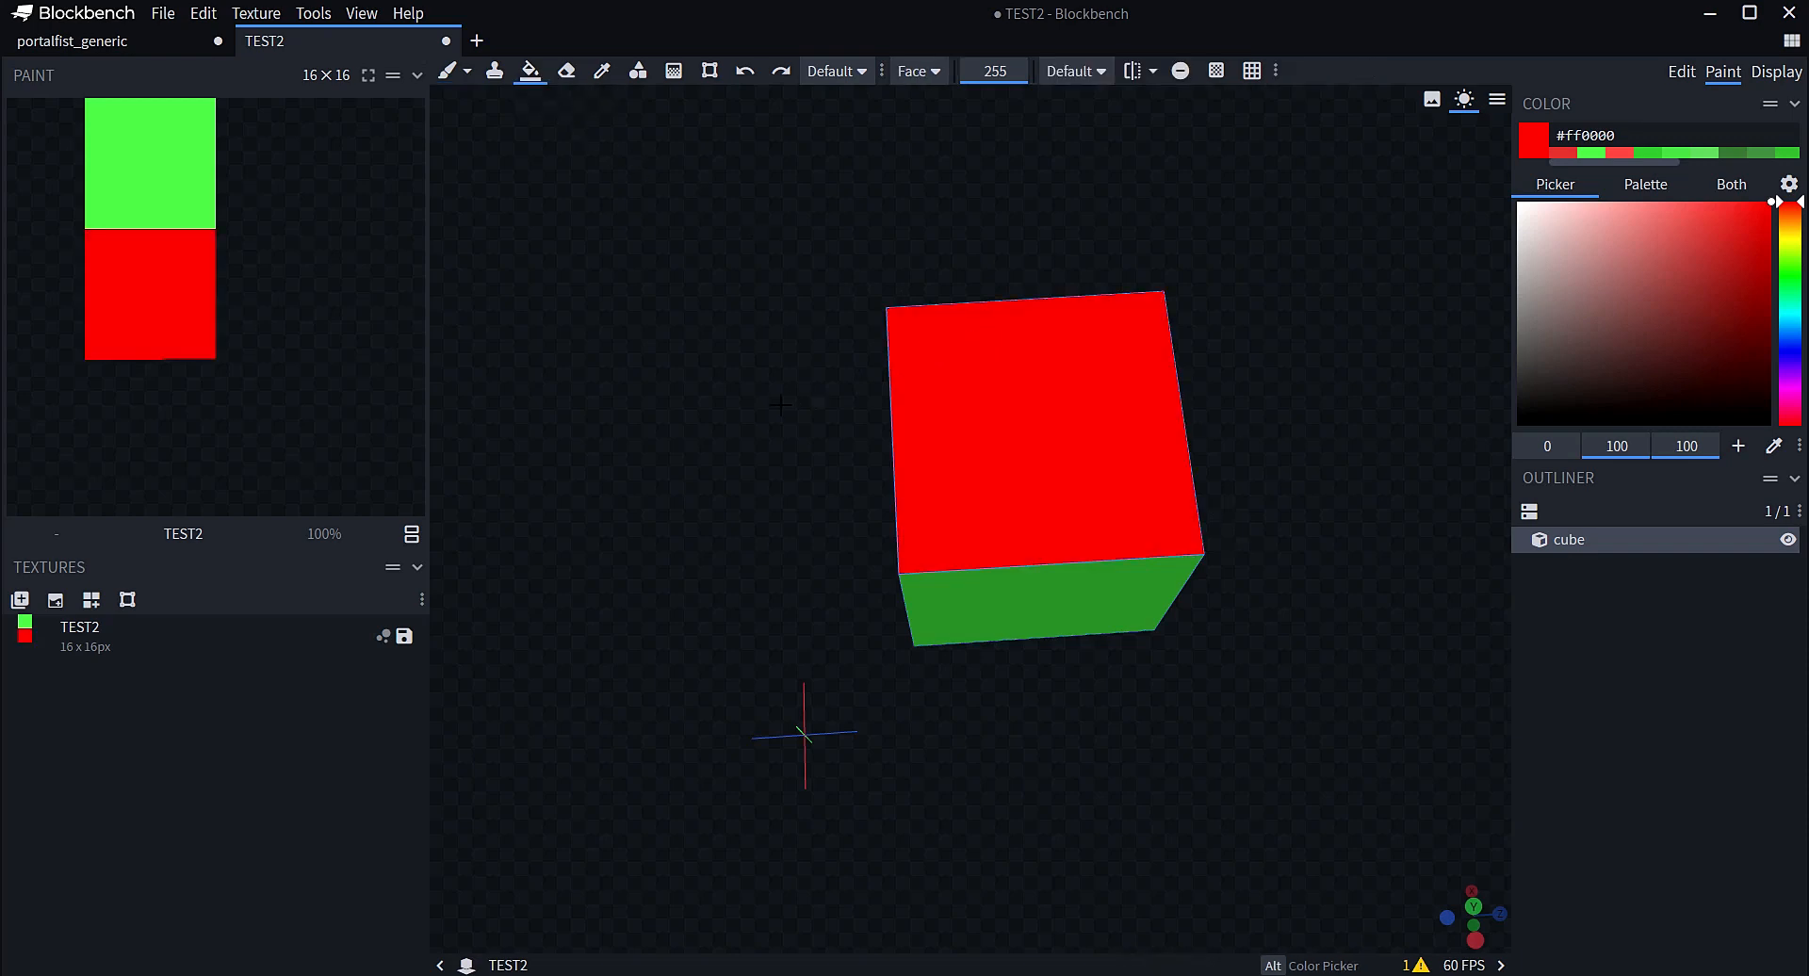
pyautogui.click(744, 71)
# Brush a one-pixel-wide red strip along one edge of the Up face, and fill the whole face with the same red
pyautogui.click(447, 71)
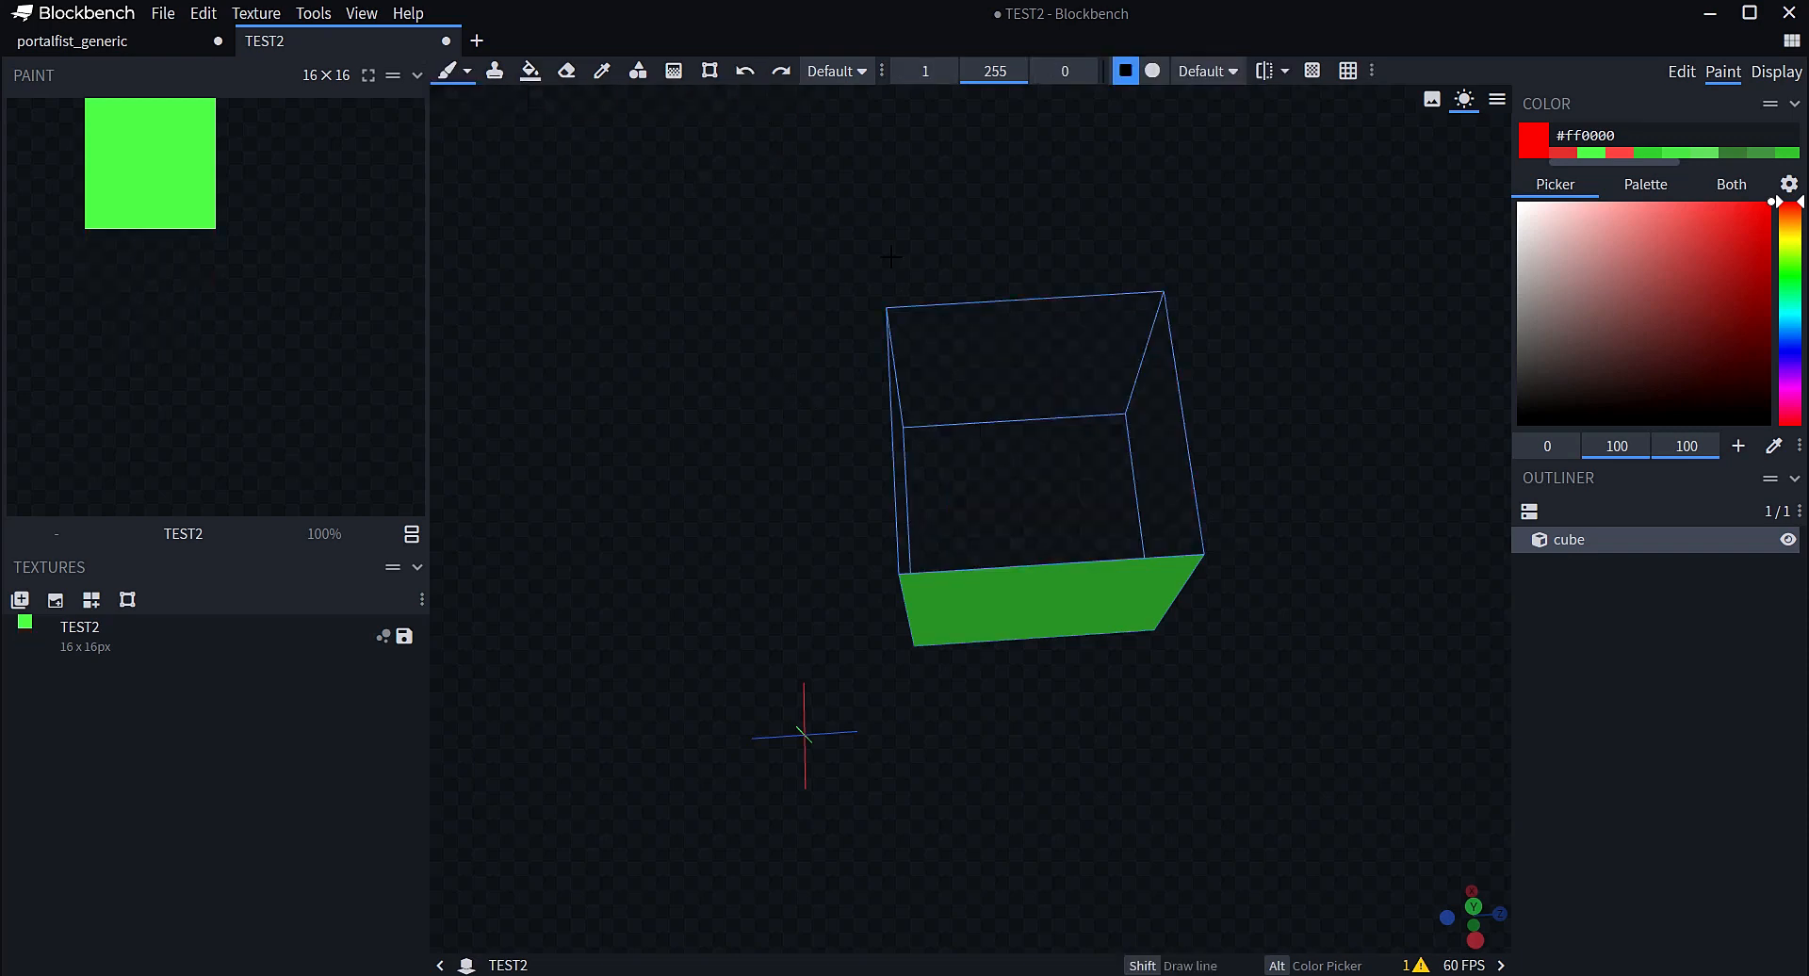
pyautogui.moveTo(909, 325); pyautogui.dragTo(1131, 323)
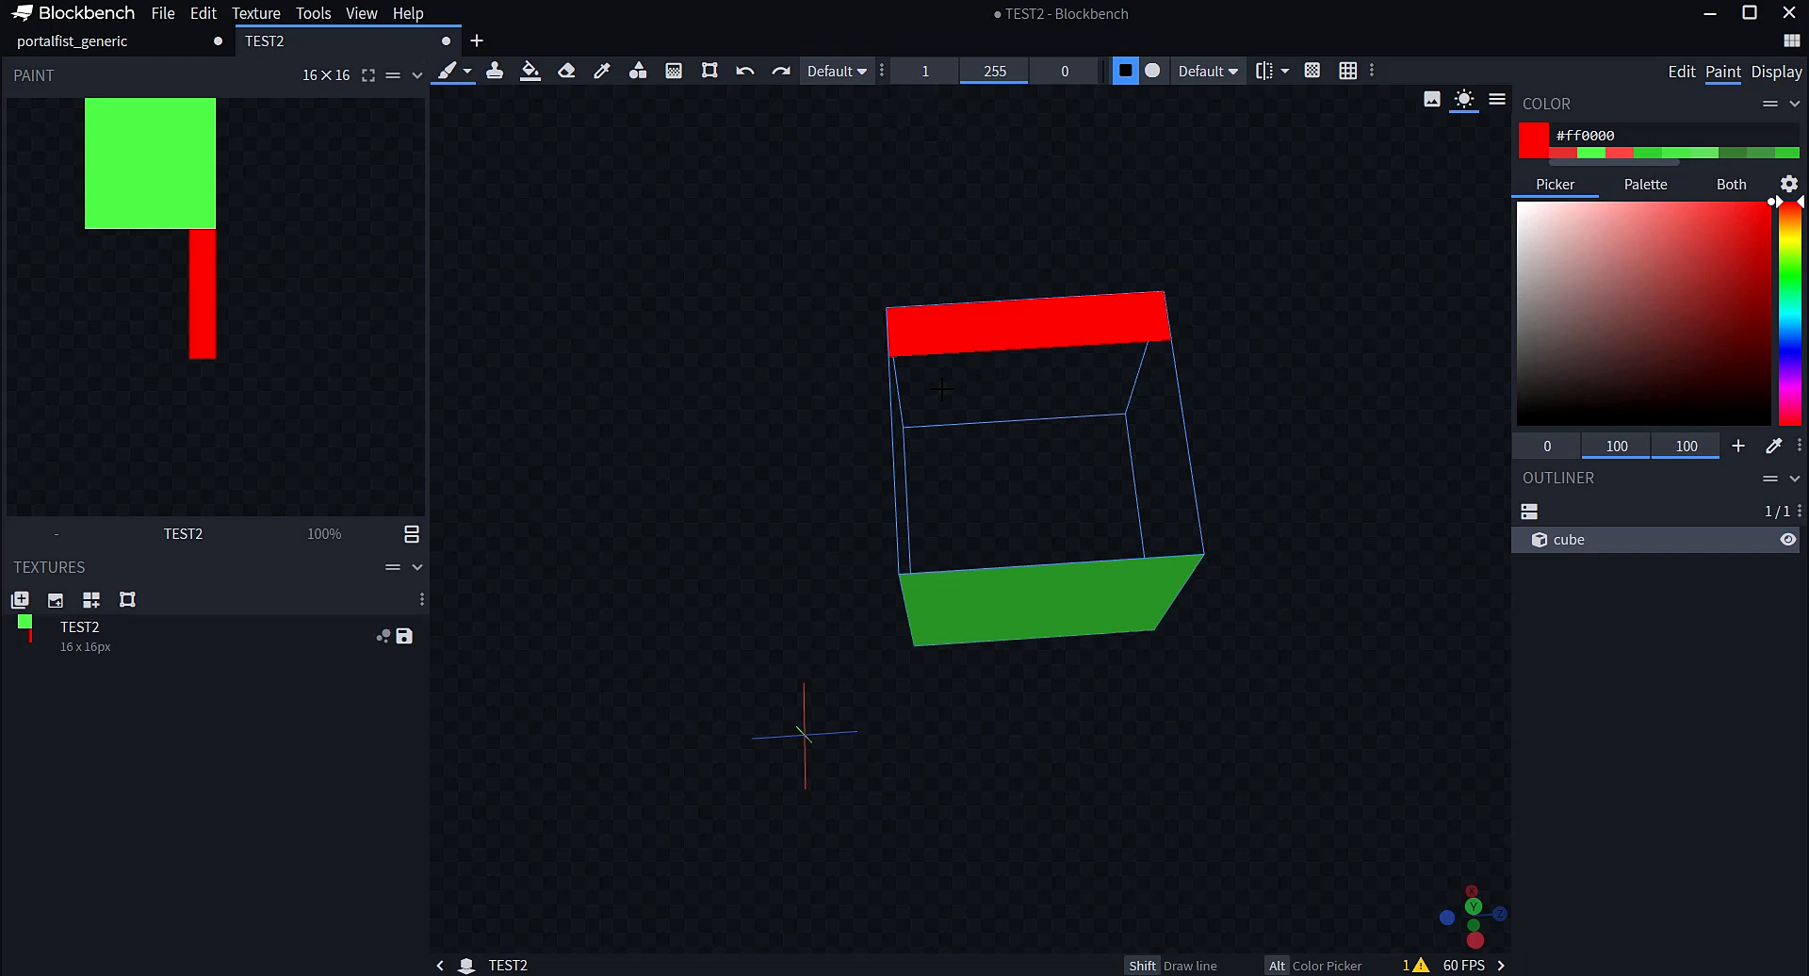
pyautogui.click(531, 71)
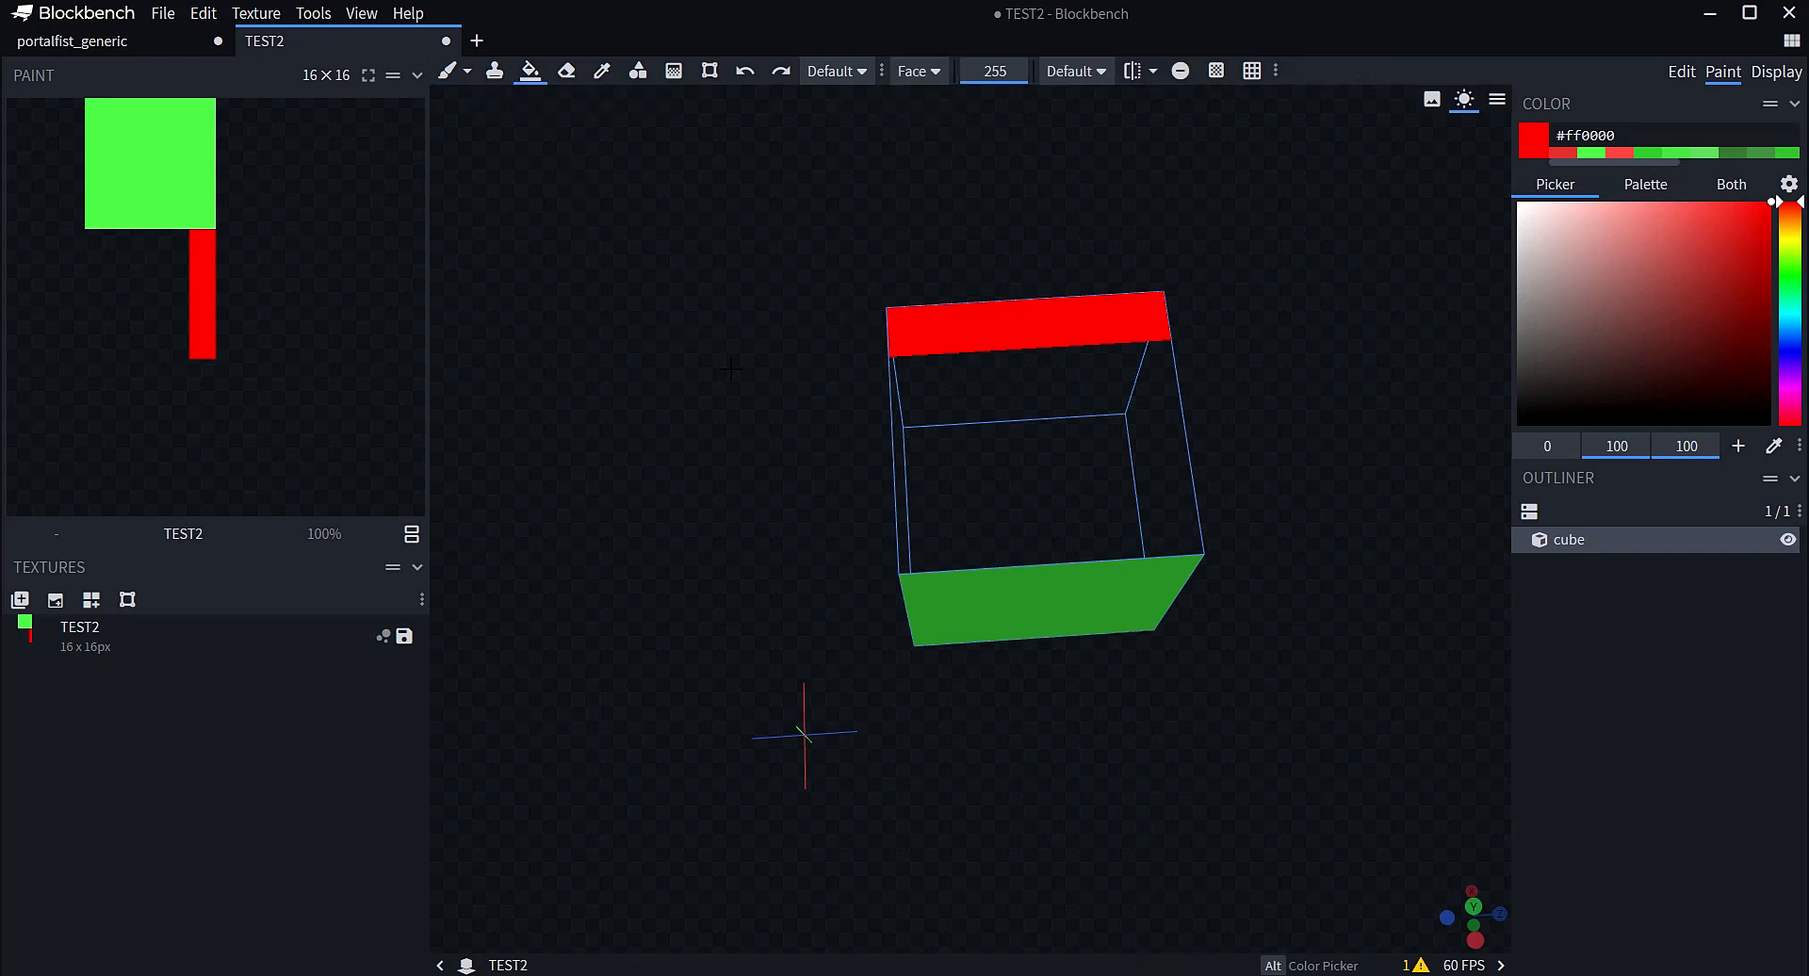
pyautogui.click(893, 457)
pyautogui.moveTo(875, 392); pyautogui.dragTo(976, 328)
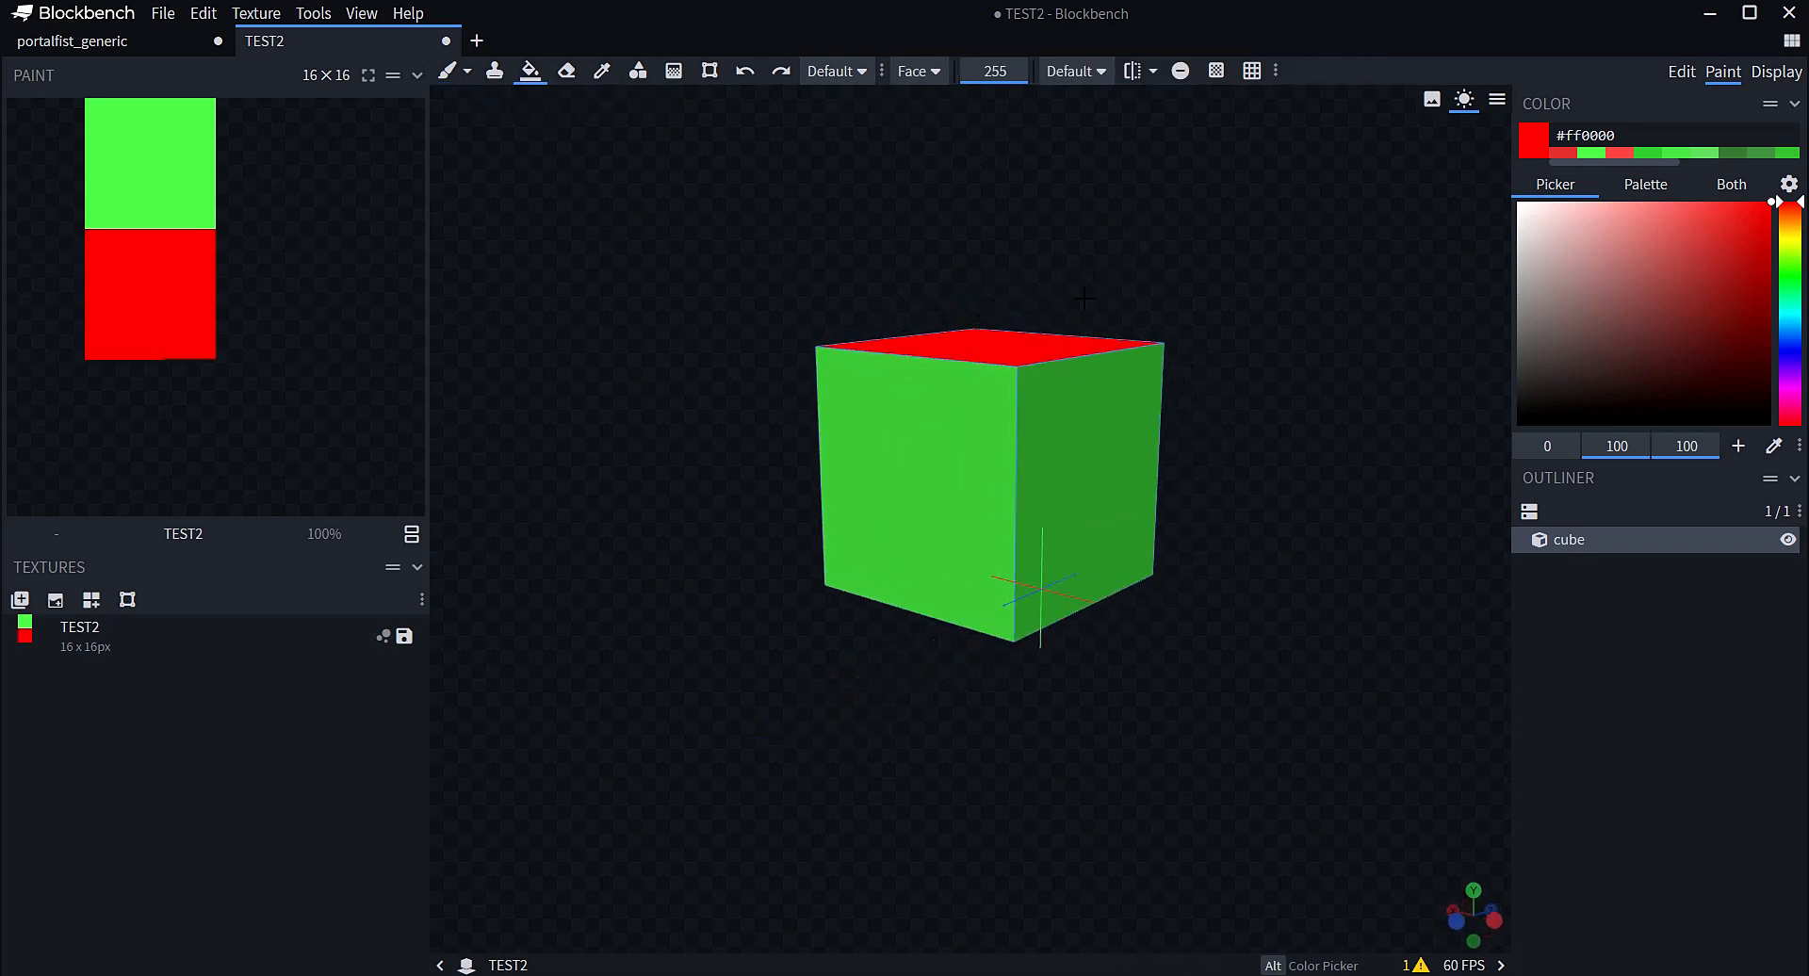
pyautogui.moveTo(1083, 299); pyautogui.dragTo(1021, 380)
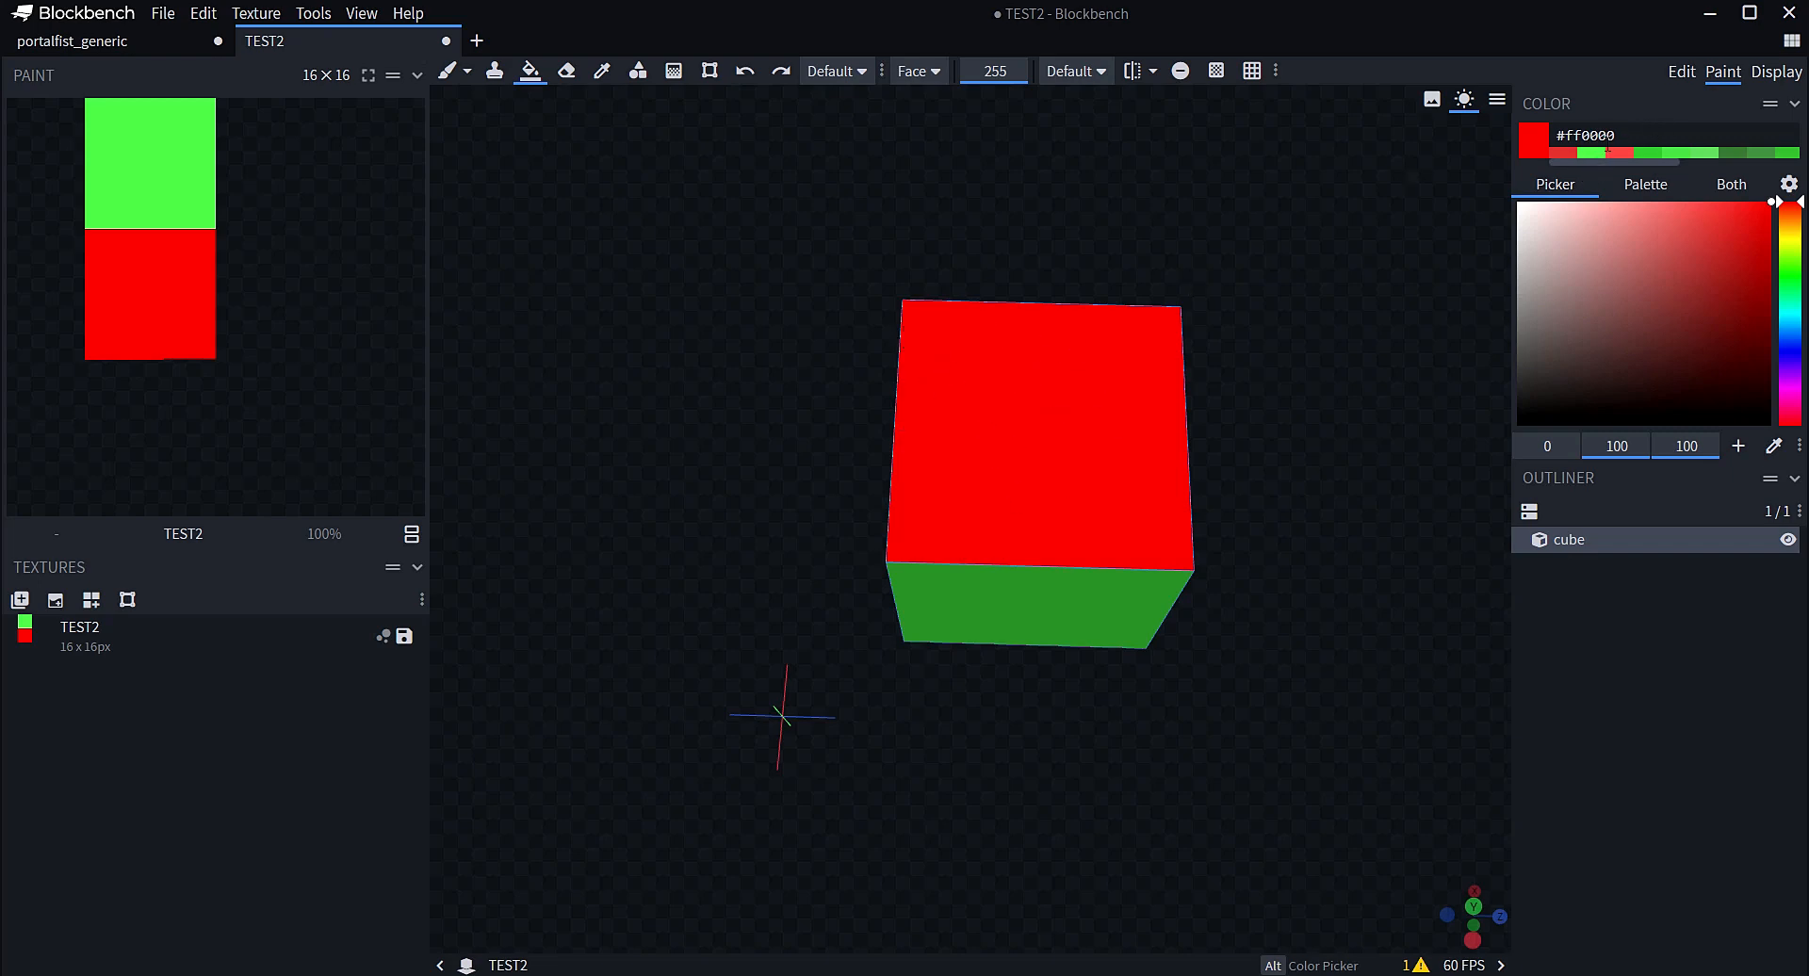
# Undo the red fill of the Up face and redo it
pyautogui.click(744, 70)
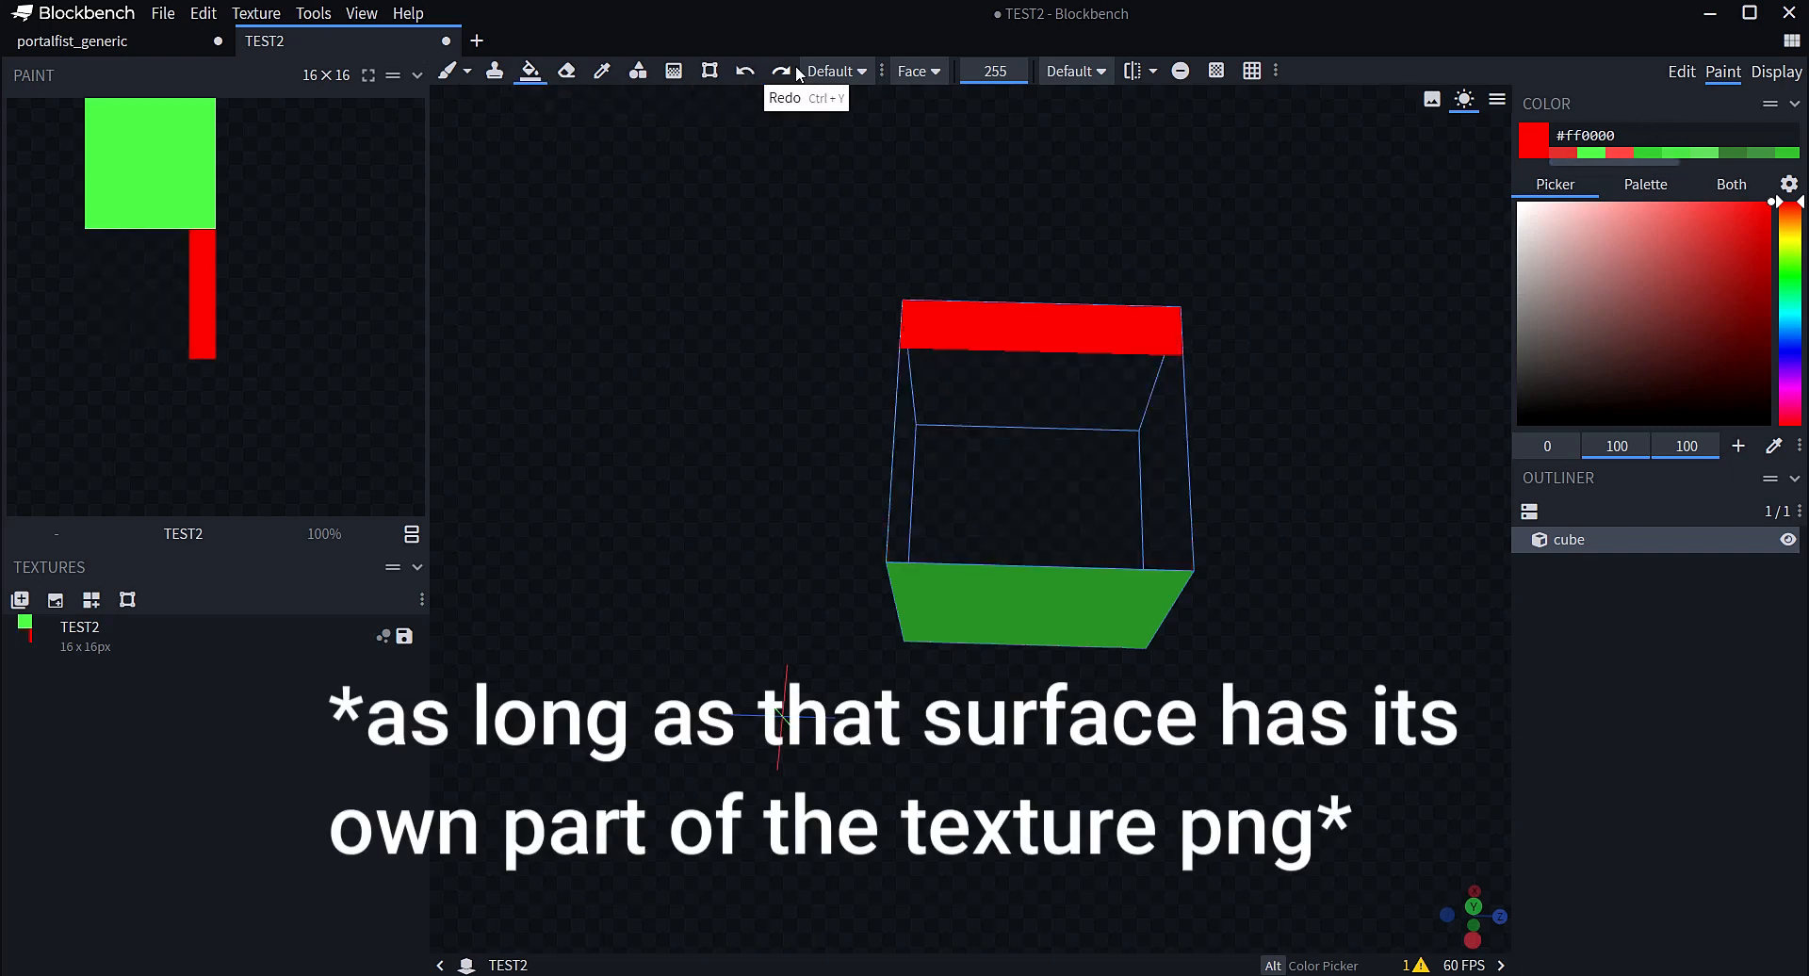
pyautogui.hotkey('ctrl', 'y')
pyautogui.moveTo(680, 254); pyautogui.dragTo(621, 111)
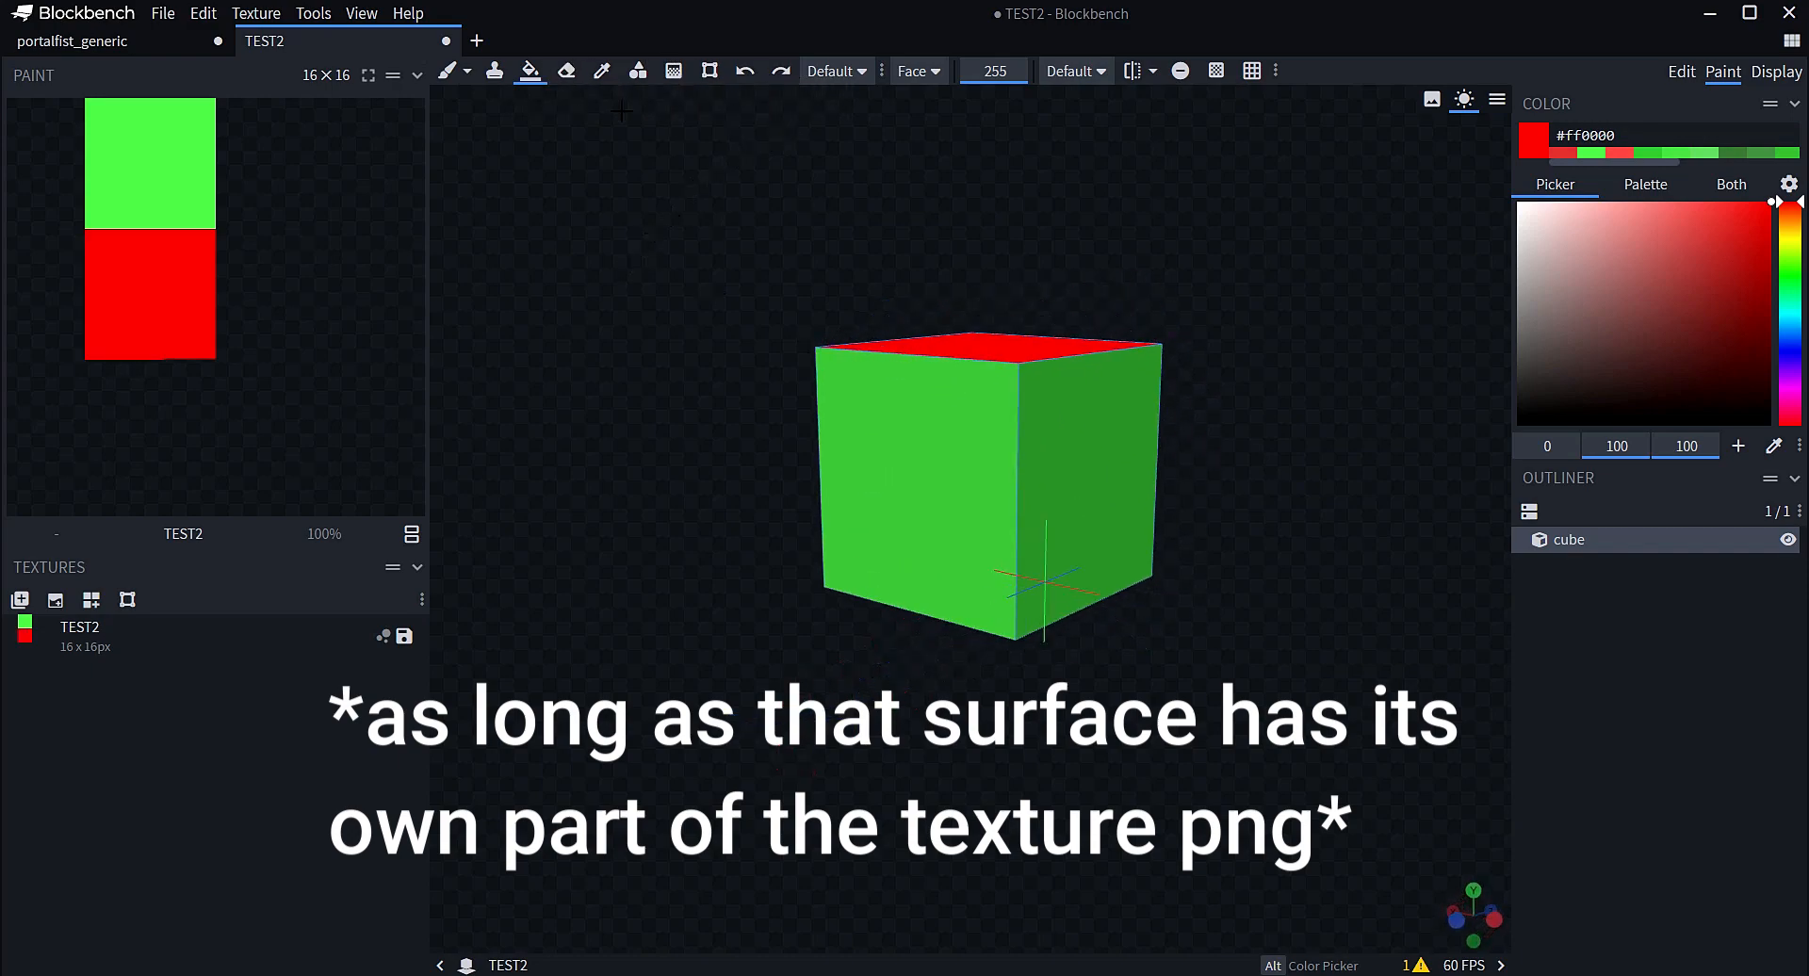
# In Edit mode, move the Up face's UV area back onto the green square at 3, 0, and return to Paint mode
pyautogui.click(1695, 75)
pyautogui.moveTo(98, 302)
pyautogui.mouseDown()
pyautogui.moveTo(122, 182)
pyautogui.moveTo(118, 150)
pyautogui.moveTo(101, 154)
pyautogui.mouseUp()
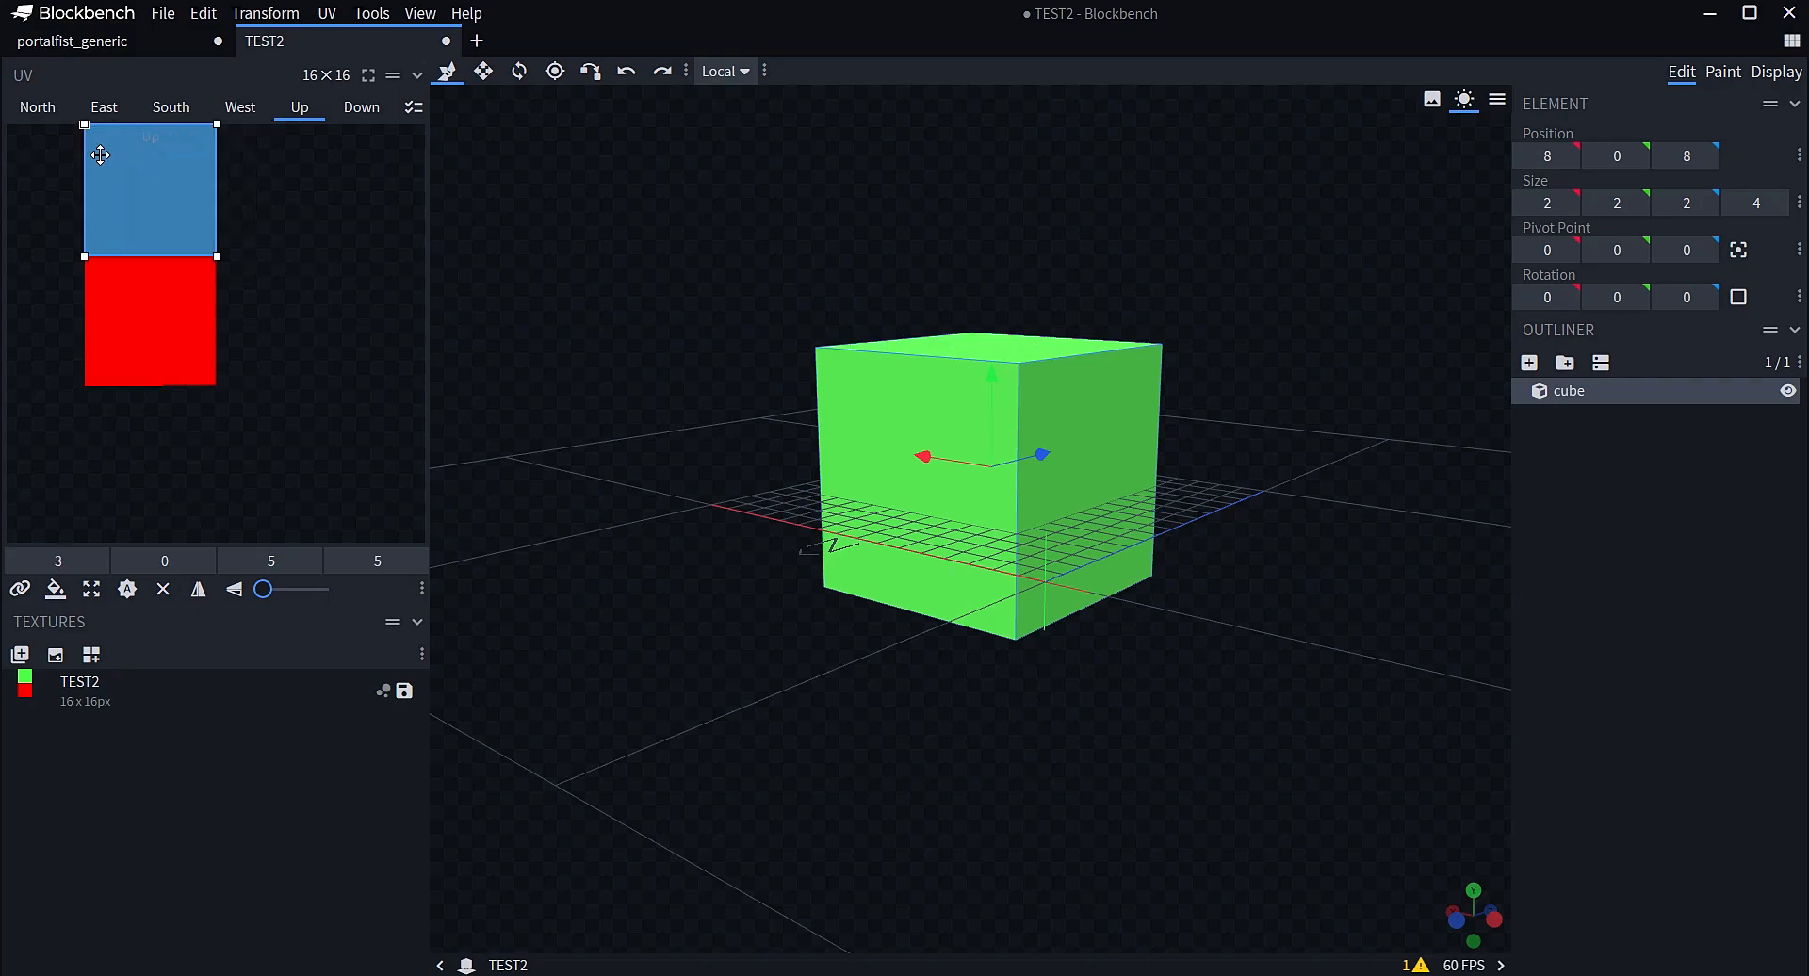
pyautogui.click(1713, 75)
pyautogui.moveTo(1295, 198); pyautogui.dragTo(1225, 459)
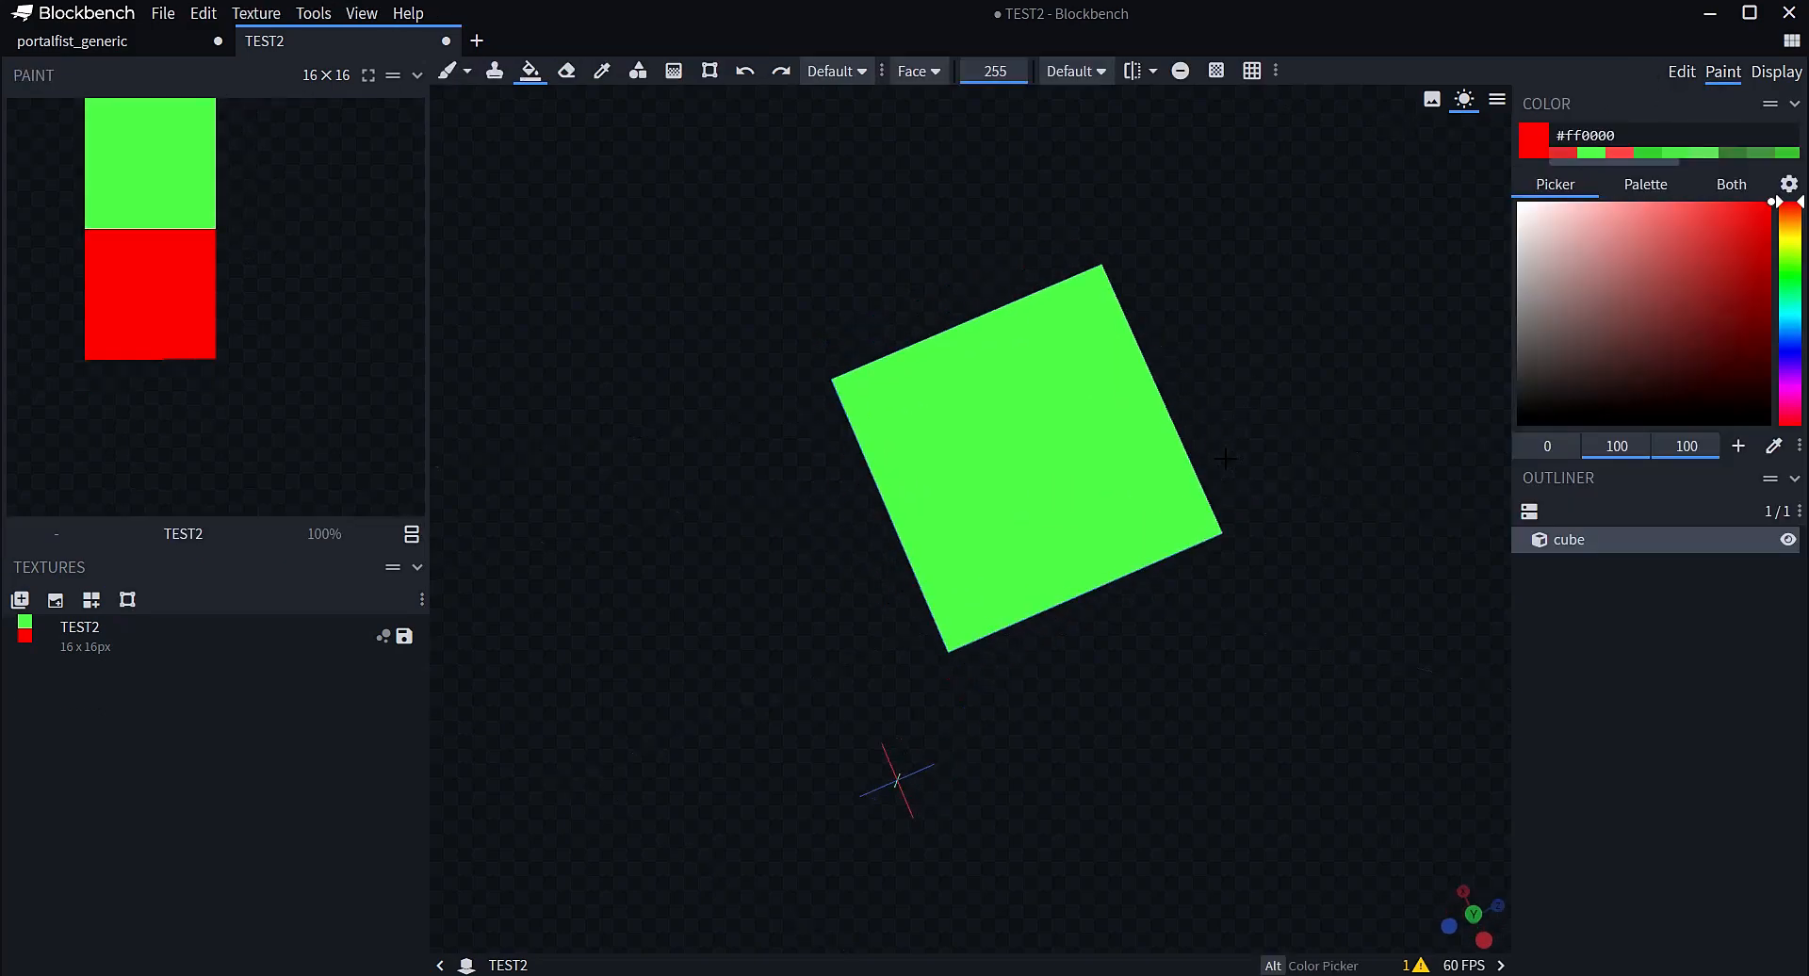
# Erase two adjacent pixels along one edge of the cube's green Up face, starting at its corner, with a size 1 eraser
pyautogui.click(447, 71)
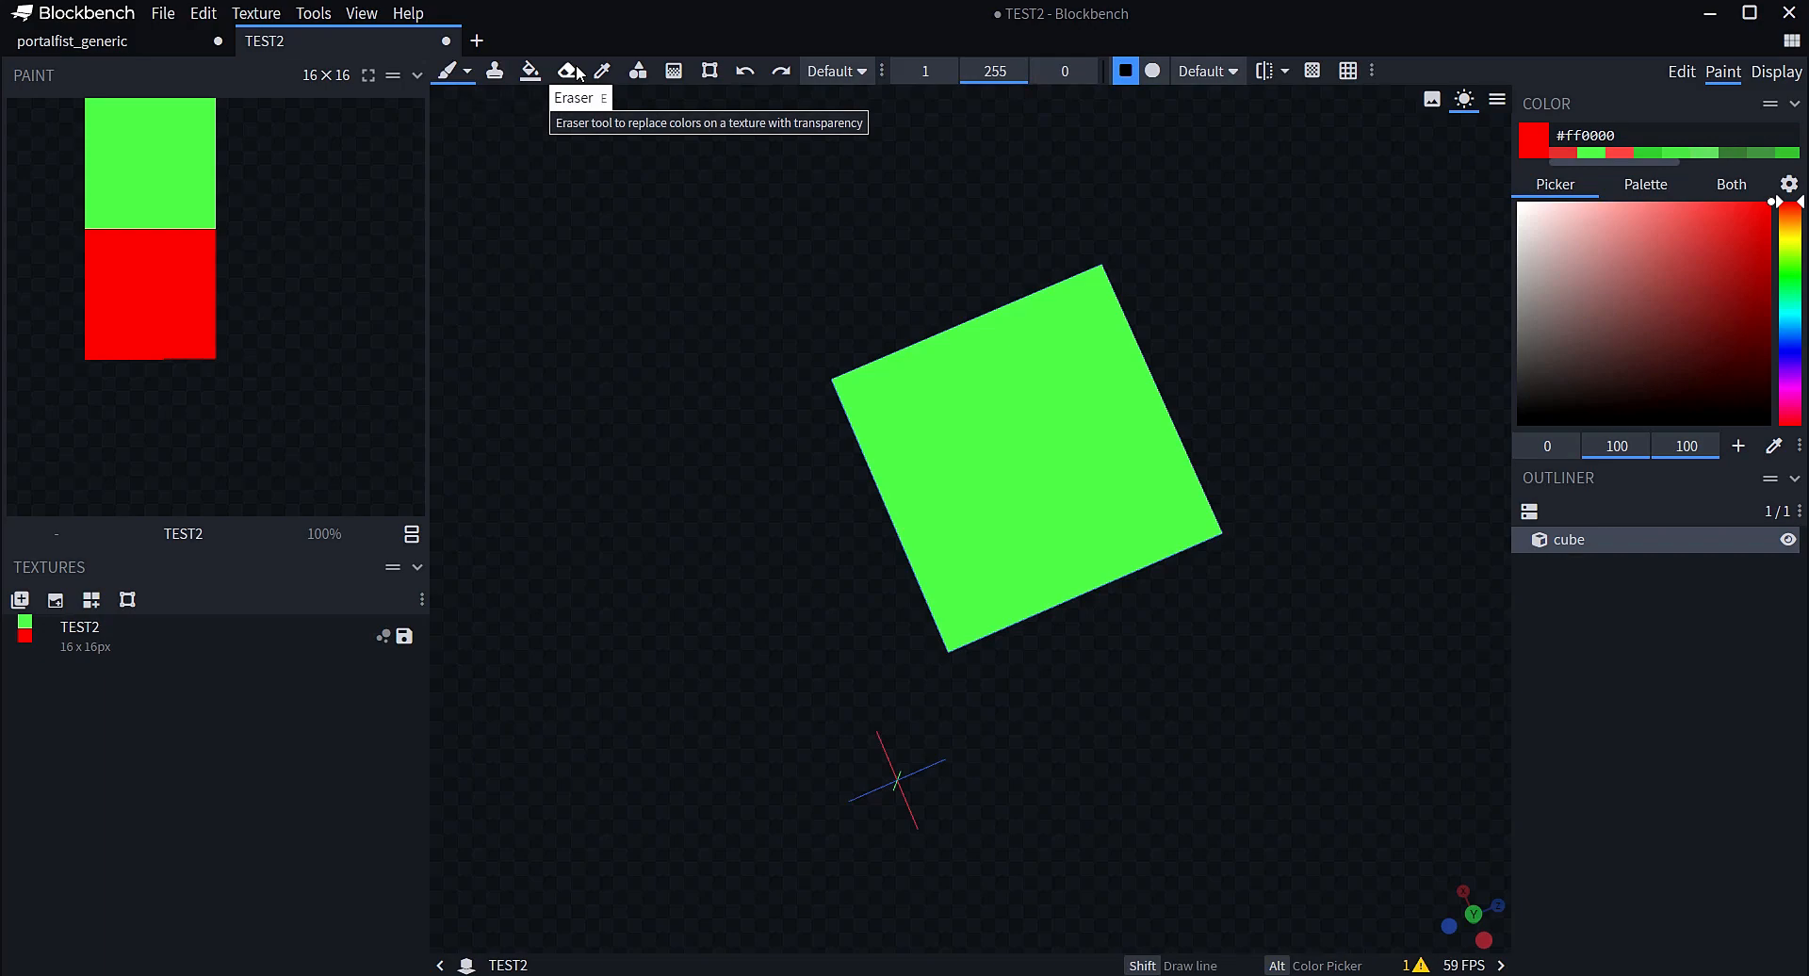
pyautogui.click(468, 72)
pyautogui.click(480, 100)
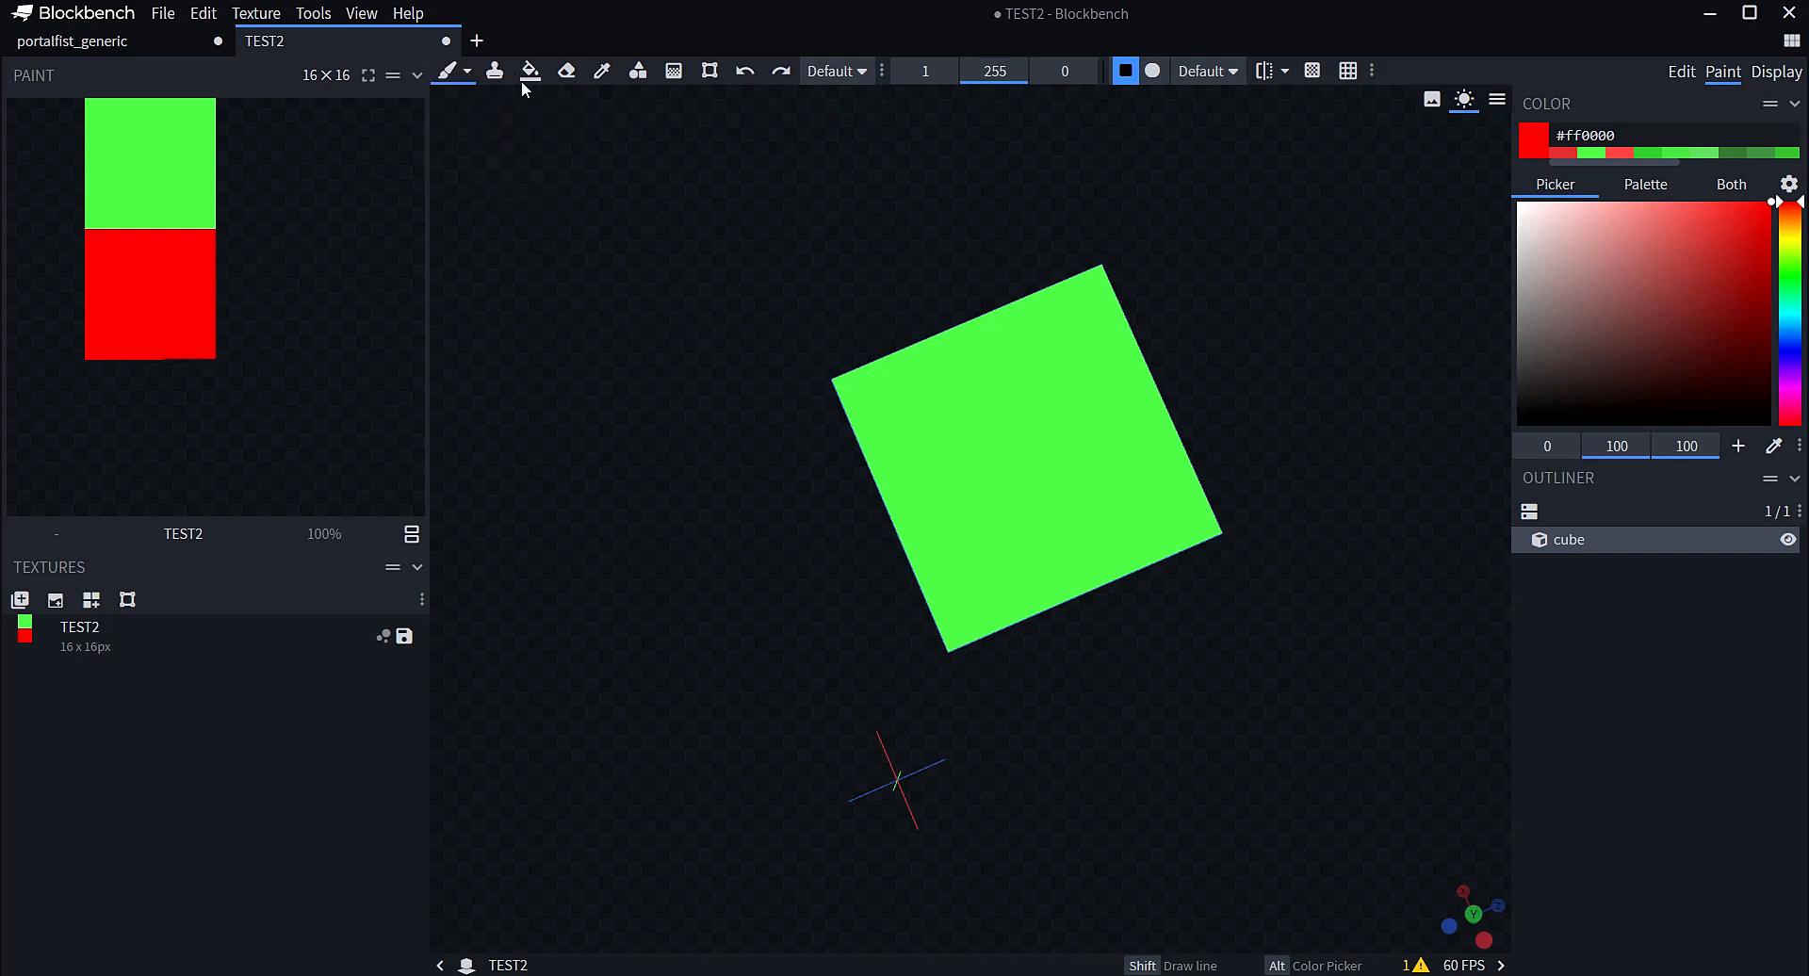
pyautogui.click(568, 71)
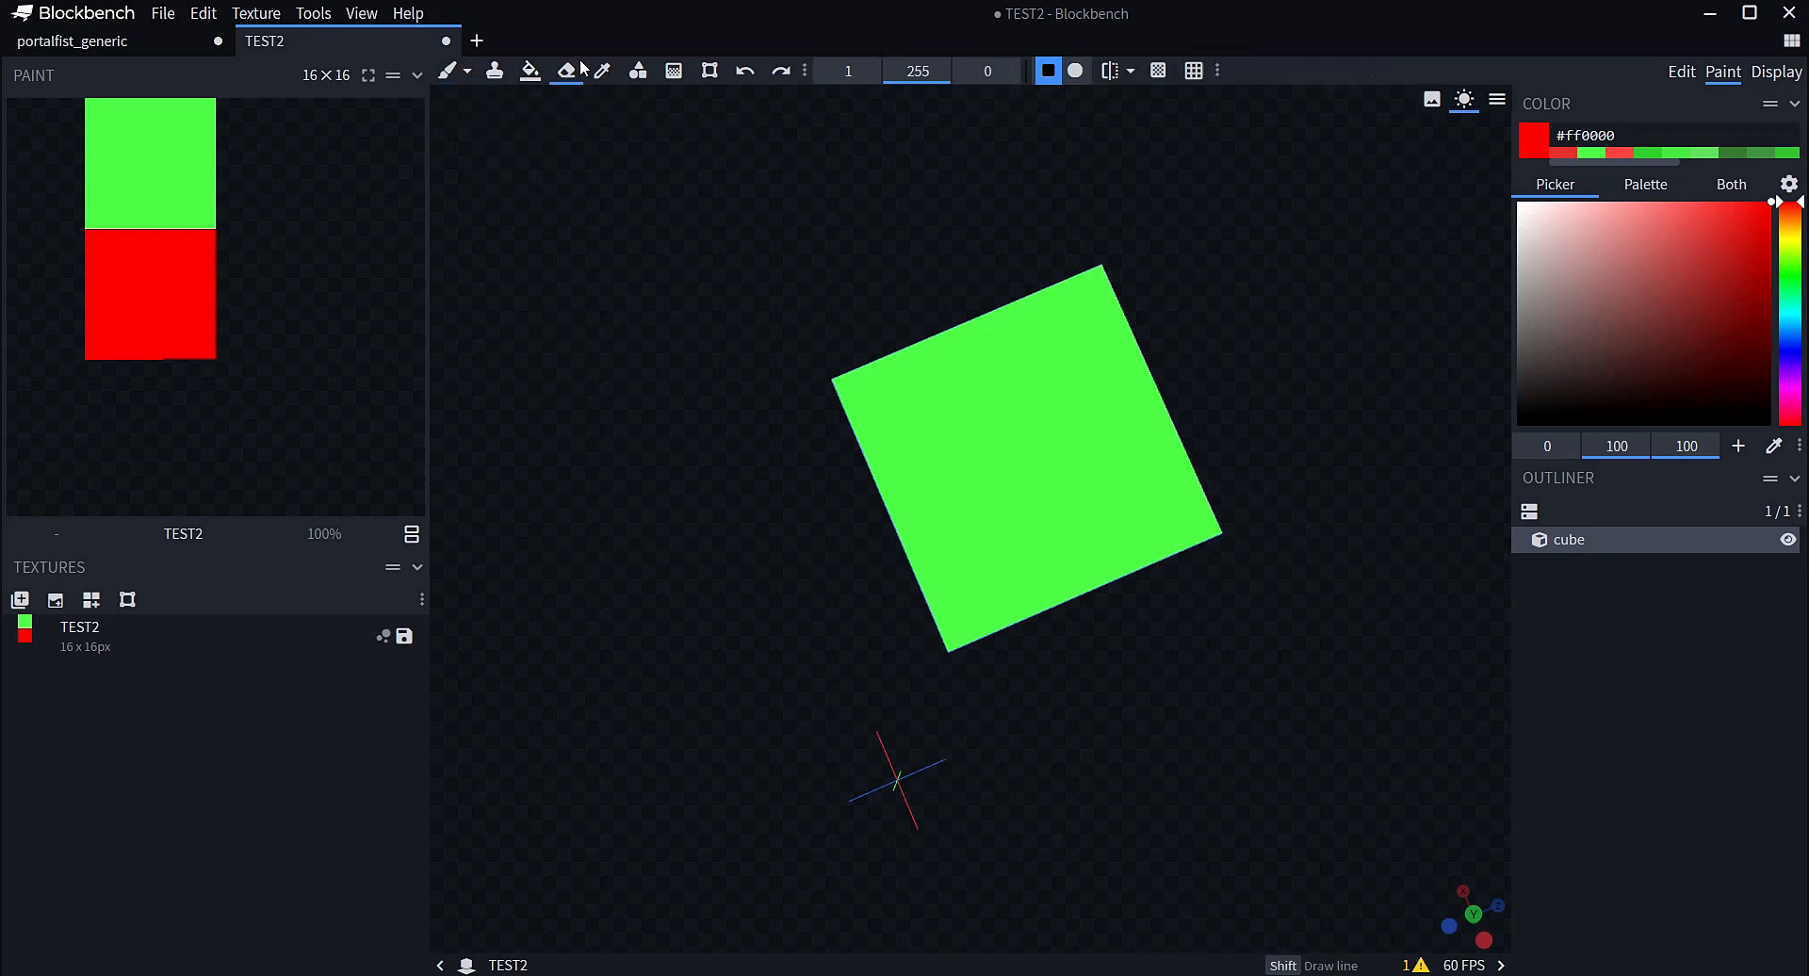
pyautogui.click(1100, 290)
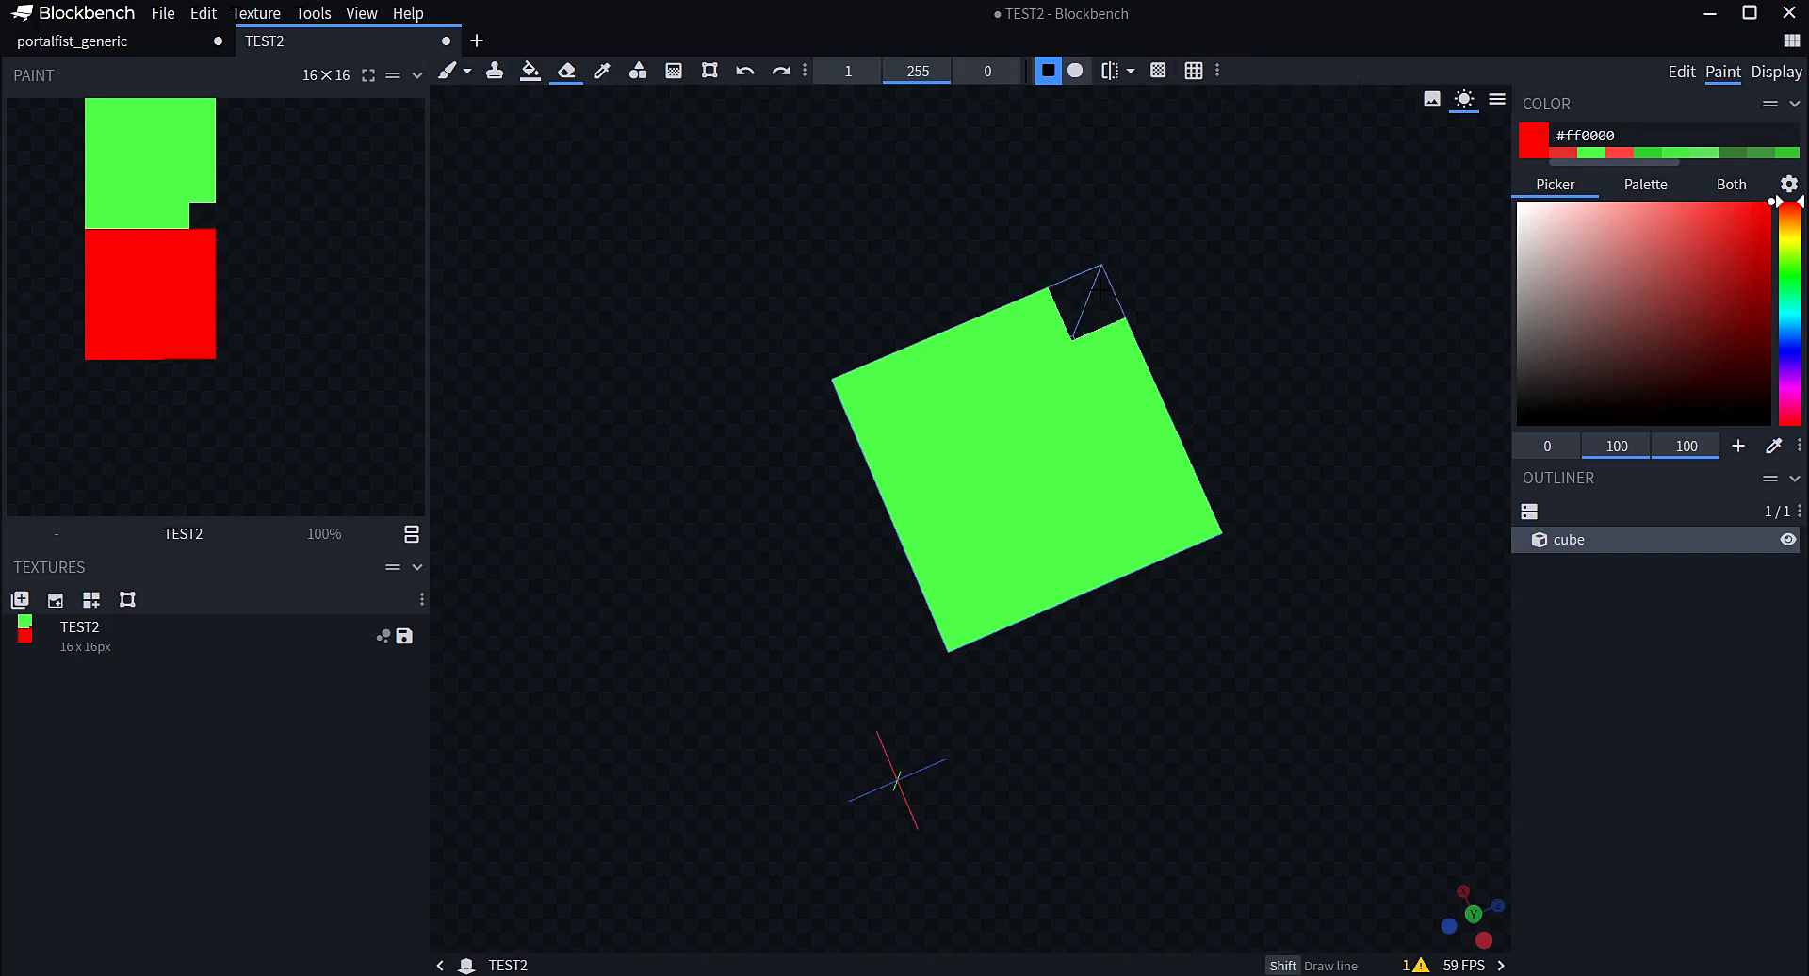
pyautogui.click(1033, 313)
# Erase all the remaining green pixels from the cube's faces
pyautogui.moveTo(1147, 248); pyautogui.dragTo(844, 128)
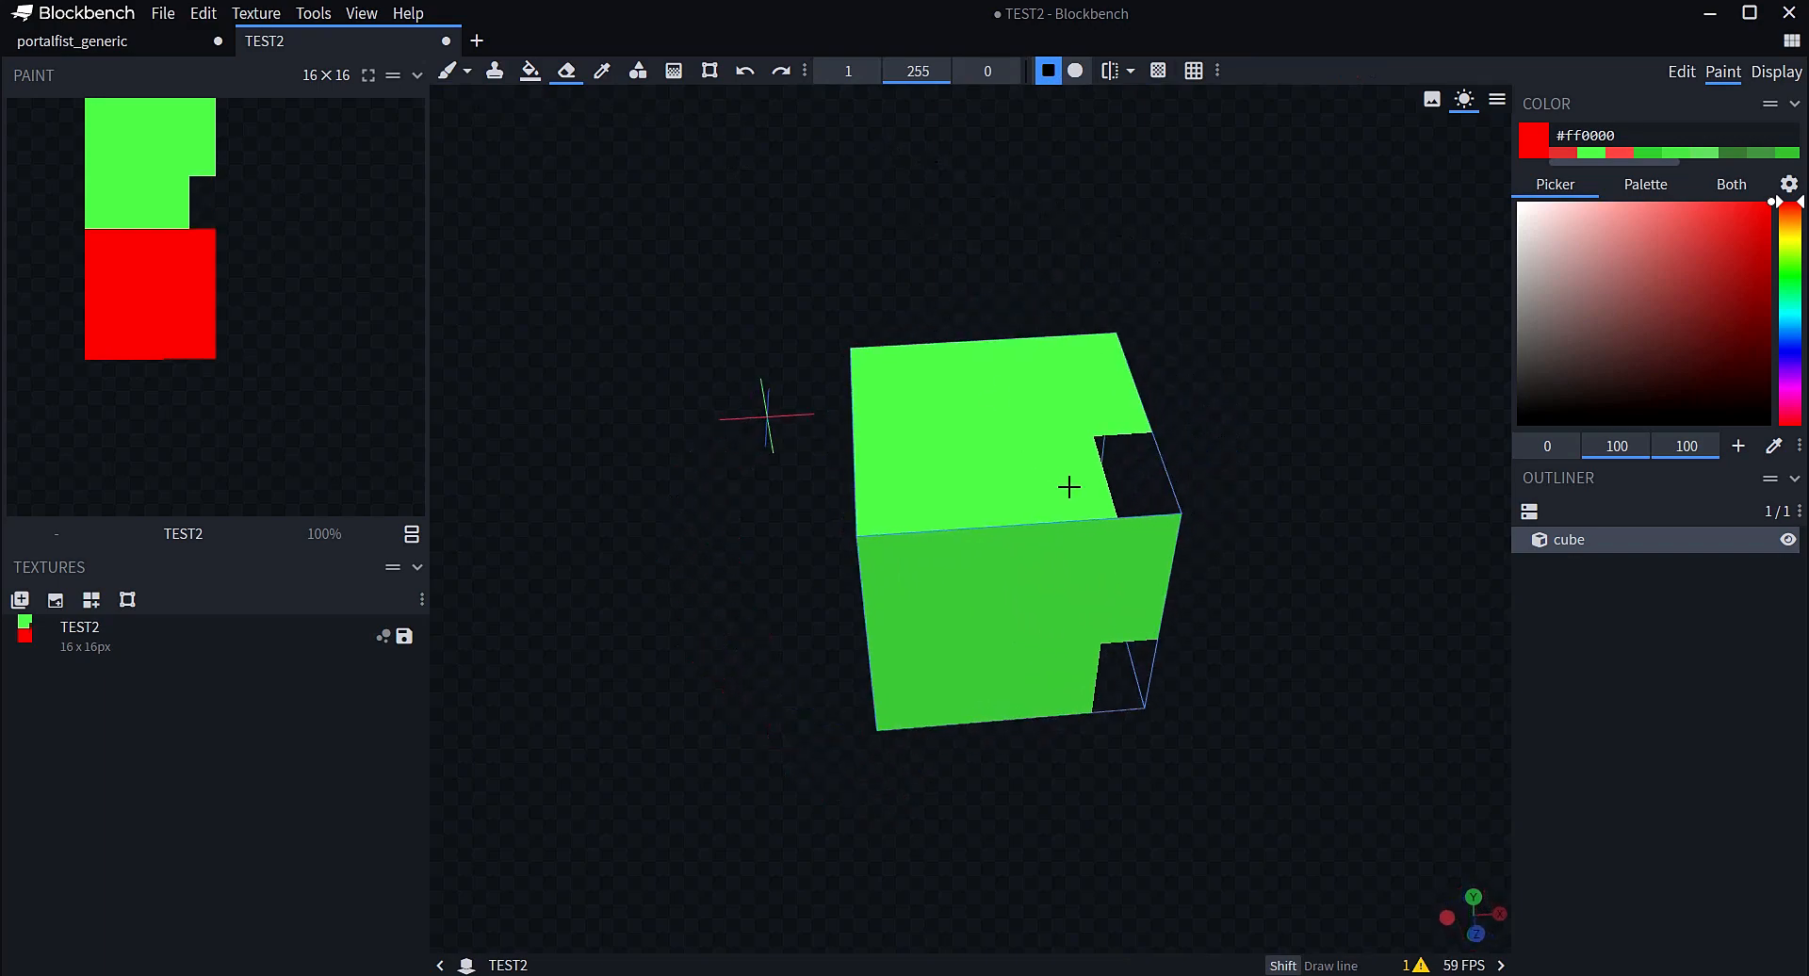
pyautogui.moveTo(1074, 470)
pyautogui.mouseDown()
pyautogui.moveTo(1053, 395)
pyautogui.moveTo(989, 431)
pyautogui.moveTo(995, 515)
pyautogui.moveTo(868, 431)
pyautogui.moveTo(973, 363)
pyautogui.moveTo(1097, 372)
pyautogui.moveTo(1093, 349)
pyautogui.mouseUp()
pyautogui.click(933, 393)
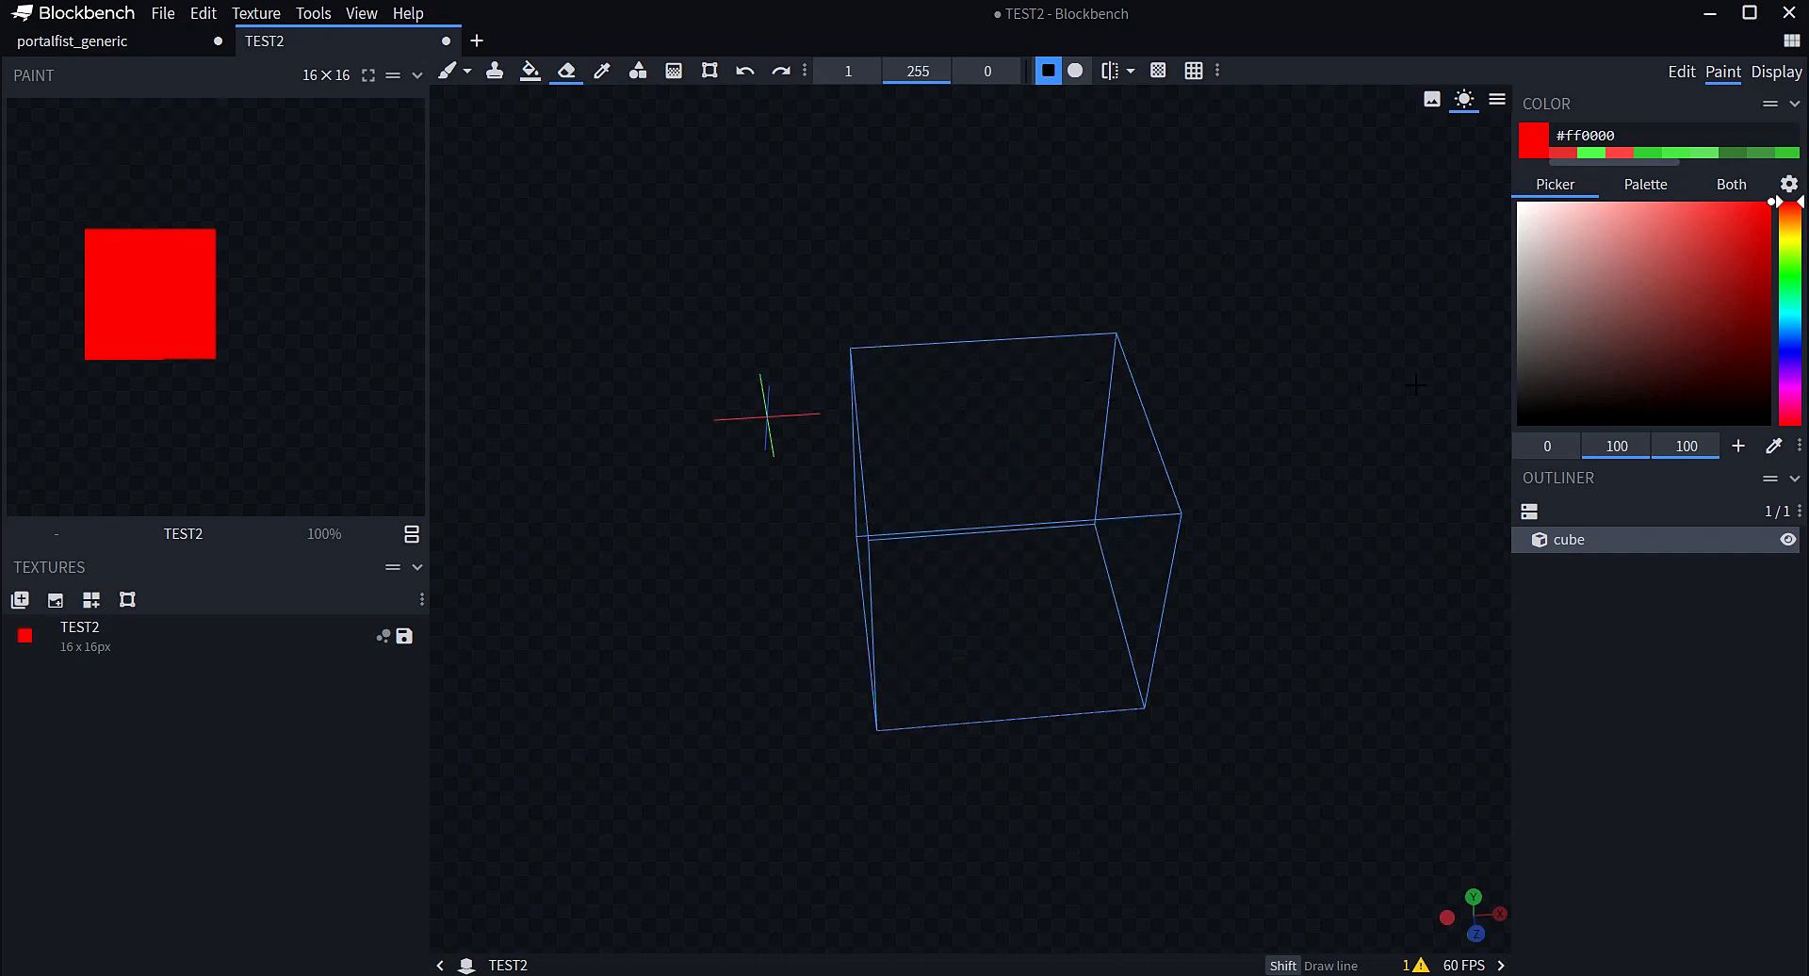
pyautogui.moveTo(1205, 377); pyautogui.dragTo(1347, 348)
# Look at the model in Display mode, then return to Paint mode and select the cube again
pyautogui.click(1783, 76)
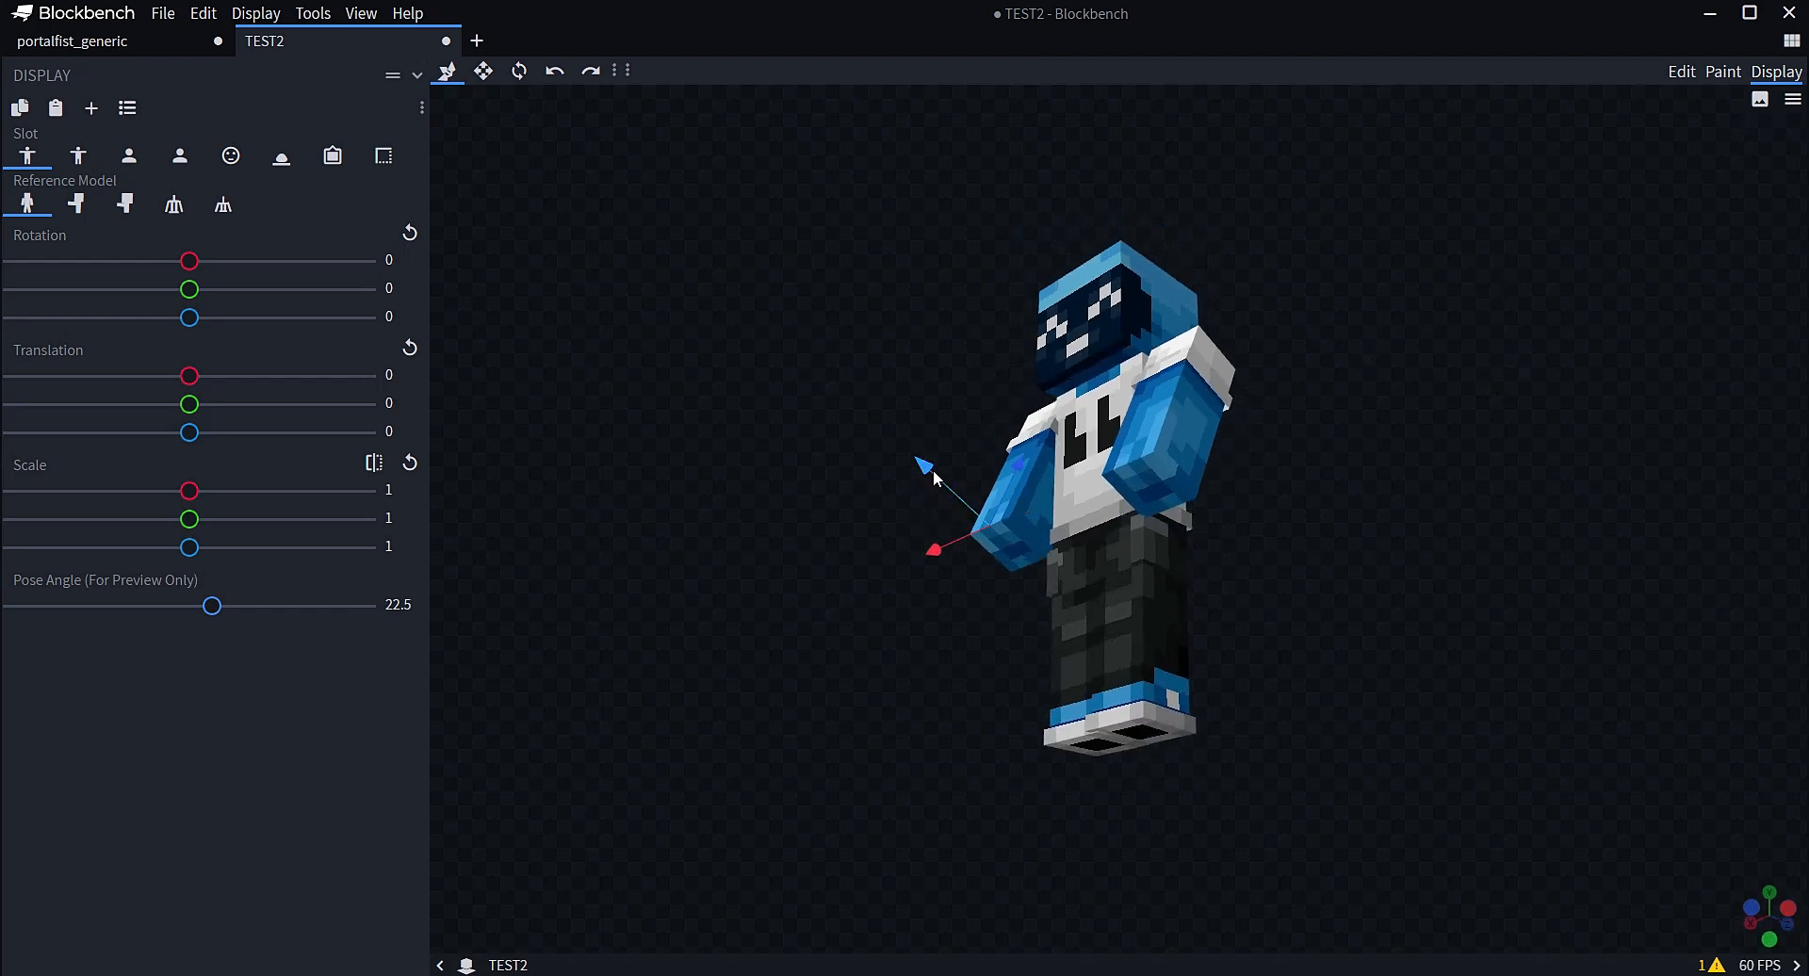
pyautogui.moveTo(932, 469)
pyautogui.mouseDown()
pyautogui.moveTo(929, 494)
pyautogui.moveTo(914, 475)
pyautogui.moveTo(930, 487)
pyautogui.mouseUp()
pyautogui.click(1682, 72)
pyautogui.click(1723, 71)
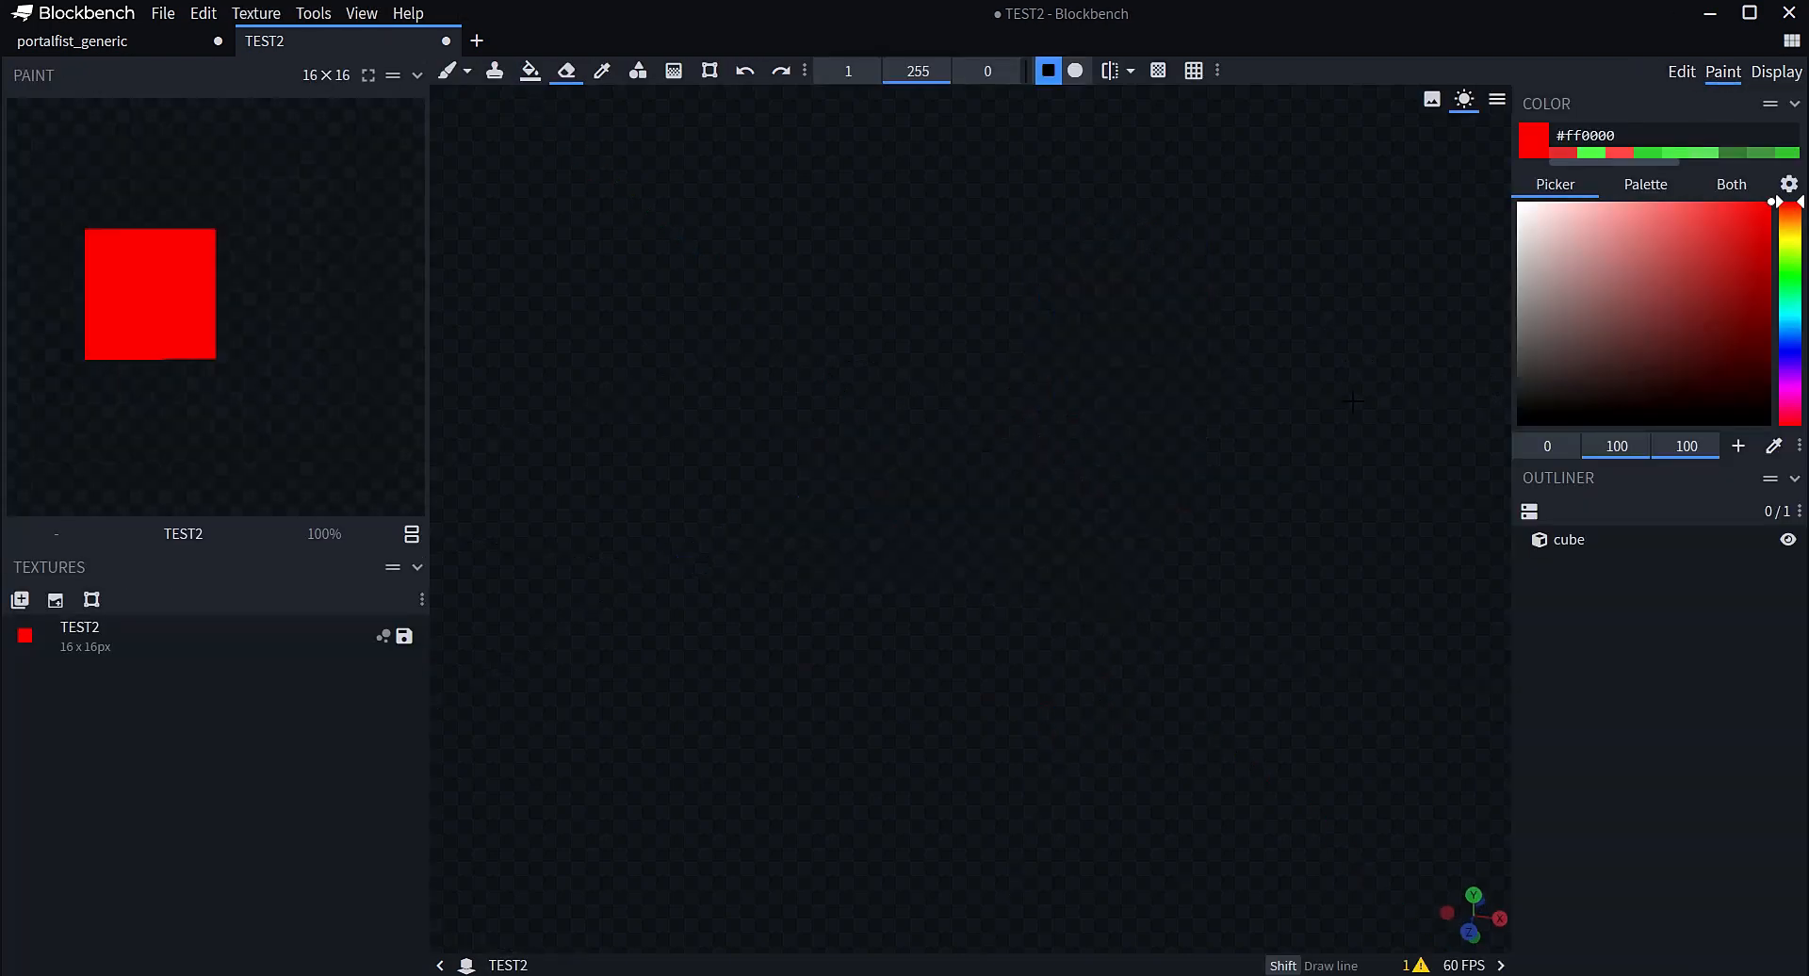
pyautogui.moveTo(1353, 402); pyautogui.dragTo(1355, 435)
pyautogui.click(1575, 540)
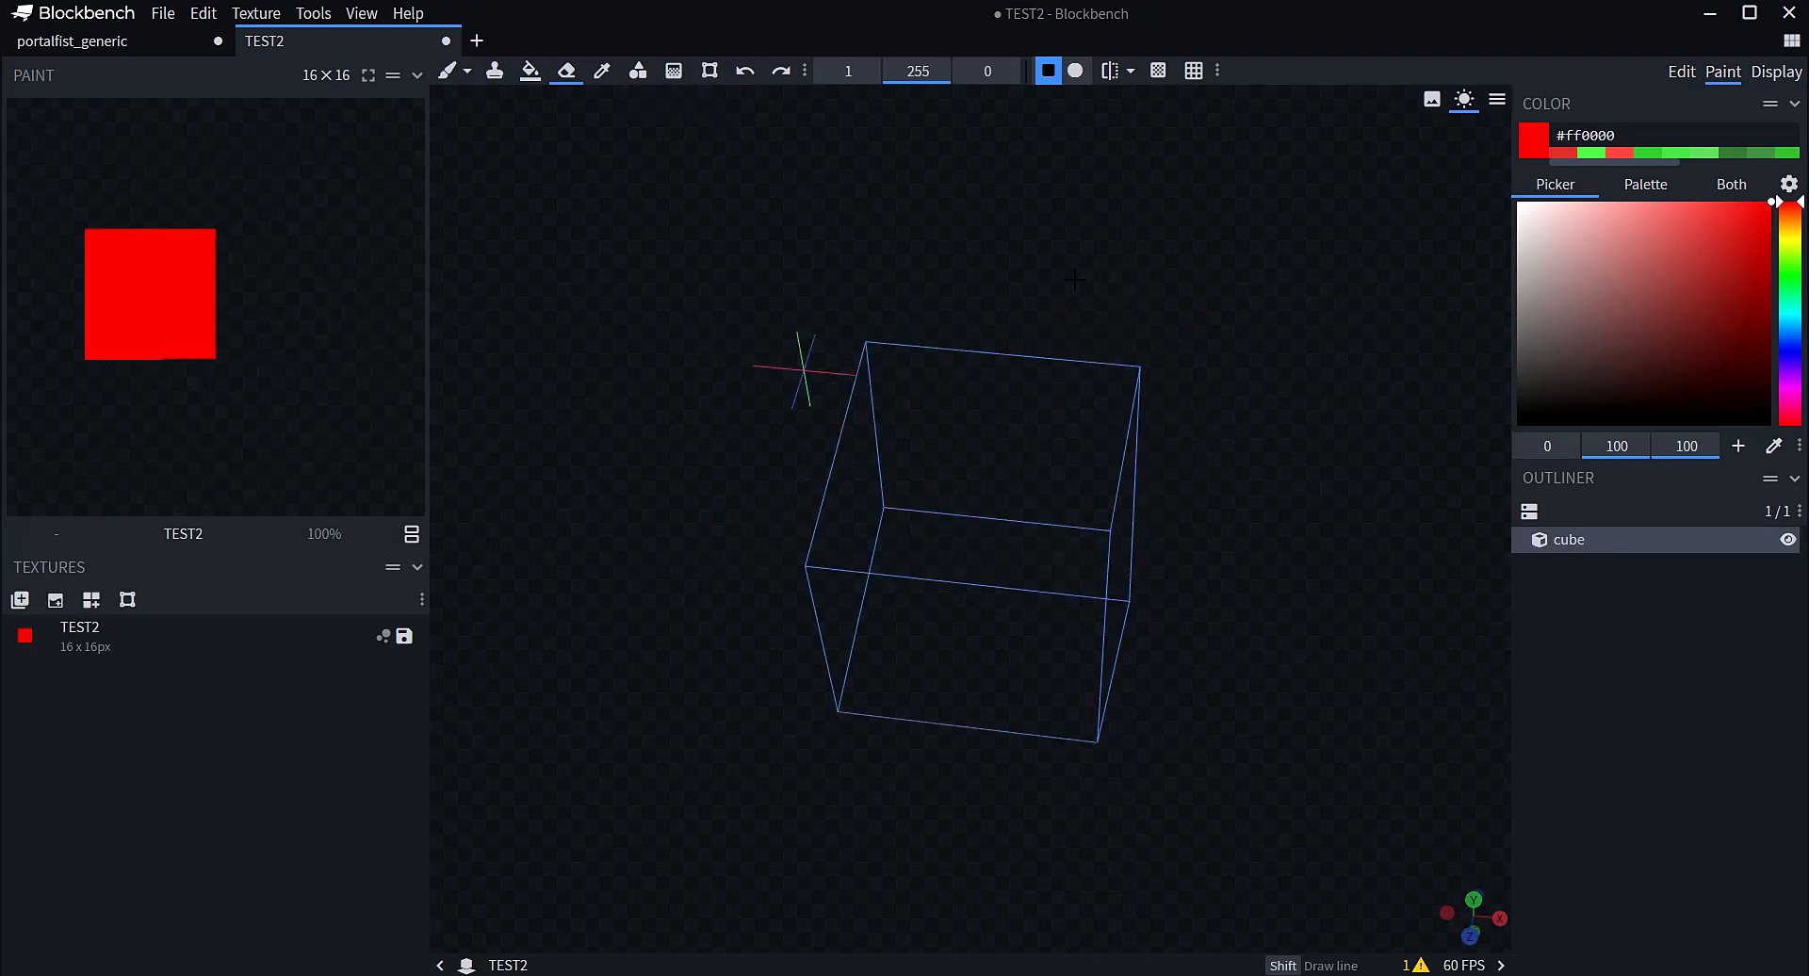
pyautogui.moveTo(1073, 280); pyautogui.dragTo(1001, 256)
# Erase the red square from the texture, undo the erasing, and erase the whole square again
pyautogui.moveTo(226, 242)
pyautogui.mouseDown()
pyautogui.moveTo(95, 253)
pyautogui.moveTo(126, 301)
pyautogui.moveTo(178, 277)
pyautogui.moveTo(126, 325)
pyautogui.moveTo(155, 329)
pyautogui.moveTo(47, 345)
pyautogui.mouseUp()
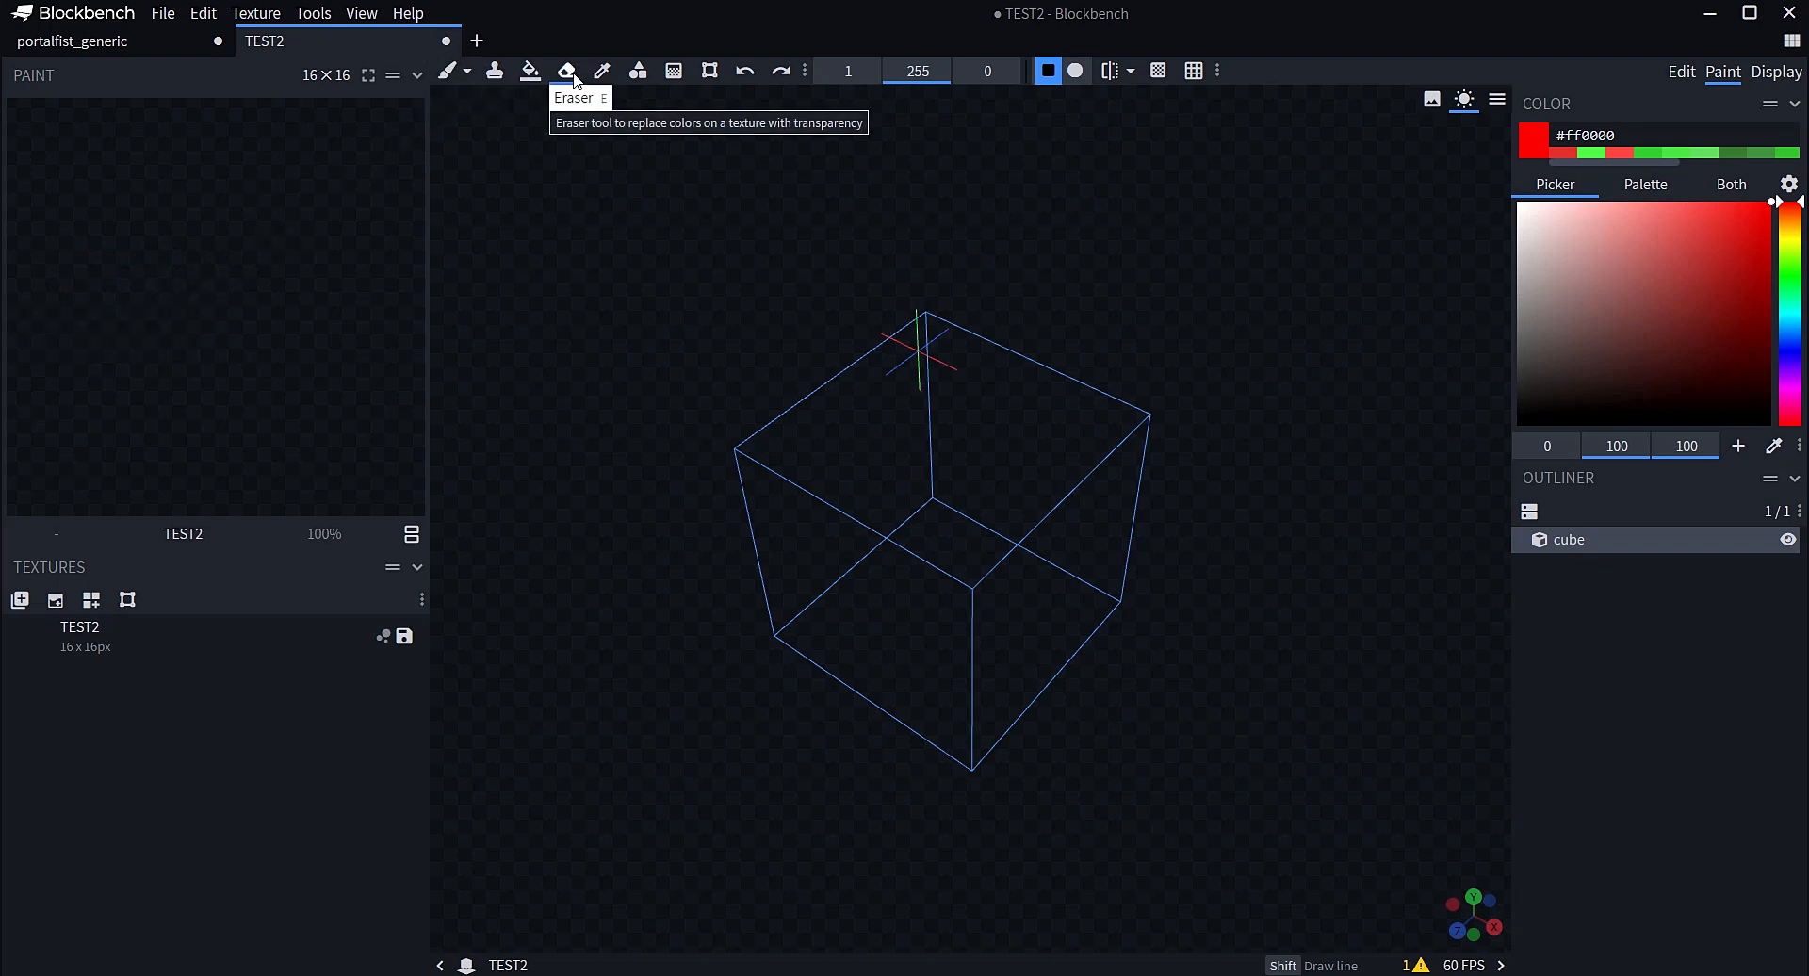
pyautogui.click(743, 72)
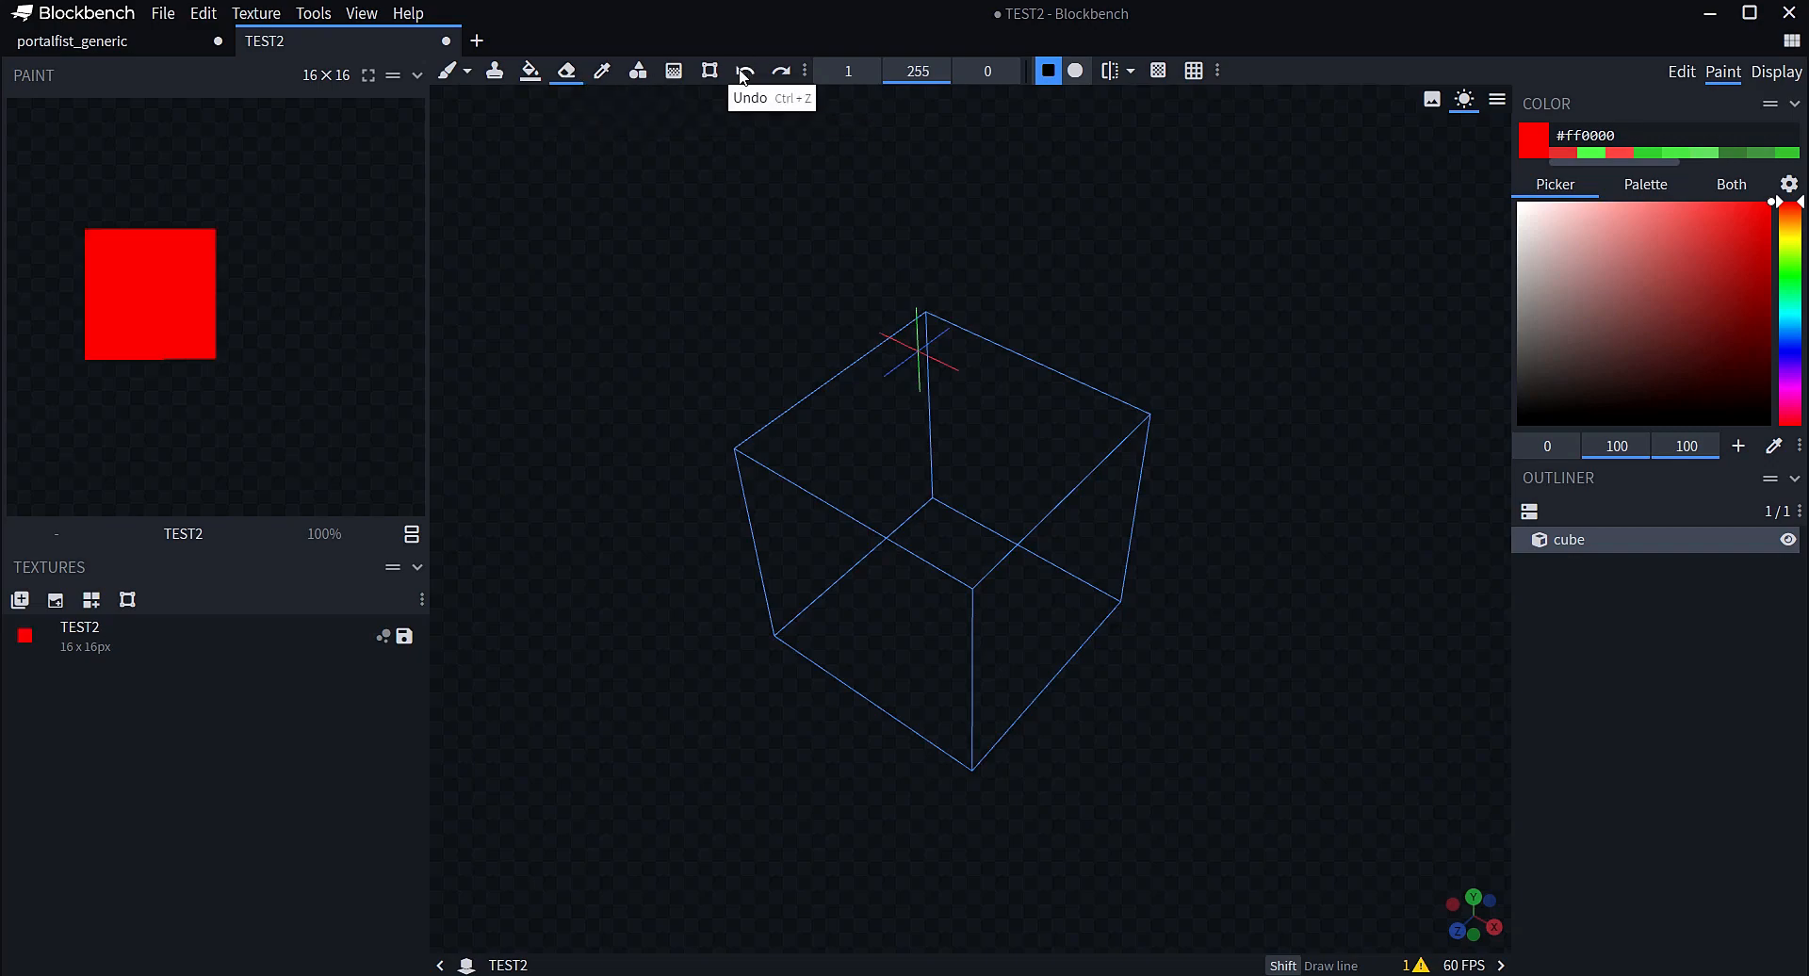
pyautogui.moveTo(229, 261)
pyautogui.mouseDown()
pyautogui.moveTo(98, 268)
pyautogui.moveTo(124, 243)
pyautogui.moveTo(151, 243)
pyautogui.moveTo(134, 313)
pyautogui.moveTo(173, 367)
pyautogui.moveTo(122, 371)
pyautogui.moveTo(125, 347)
pyautogui.mouseUp()
# Raise the eraser size past 36 pixels and set it back to 1
pyautogui.scroll(1, 848, 72)
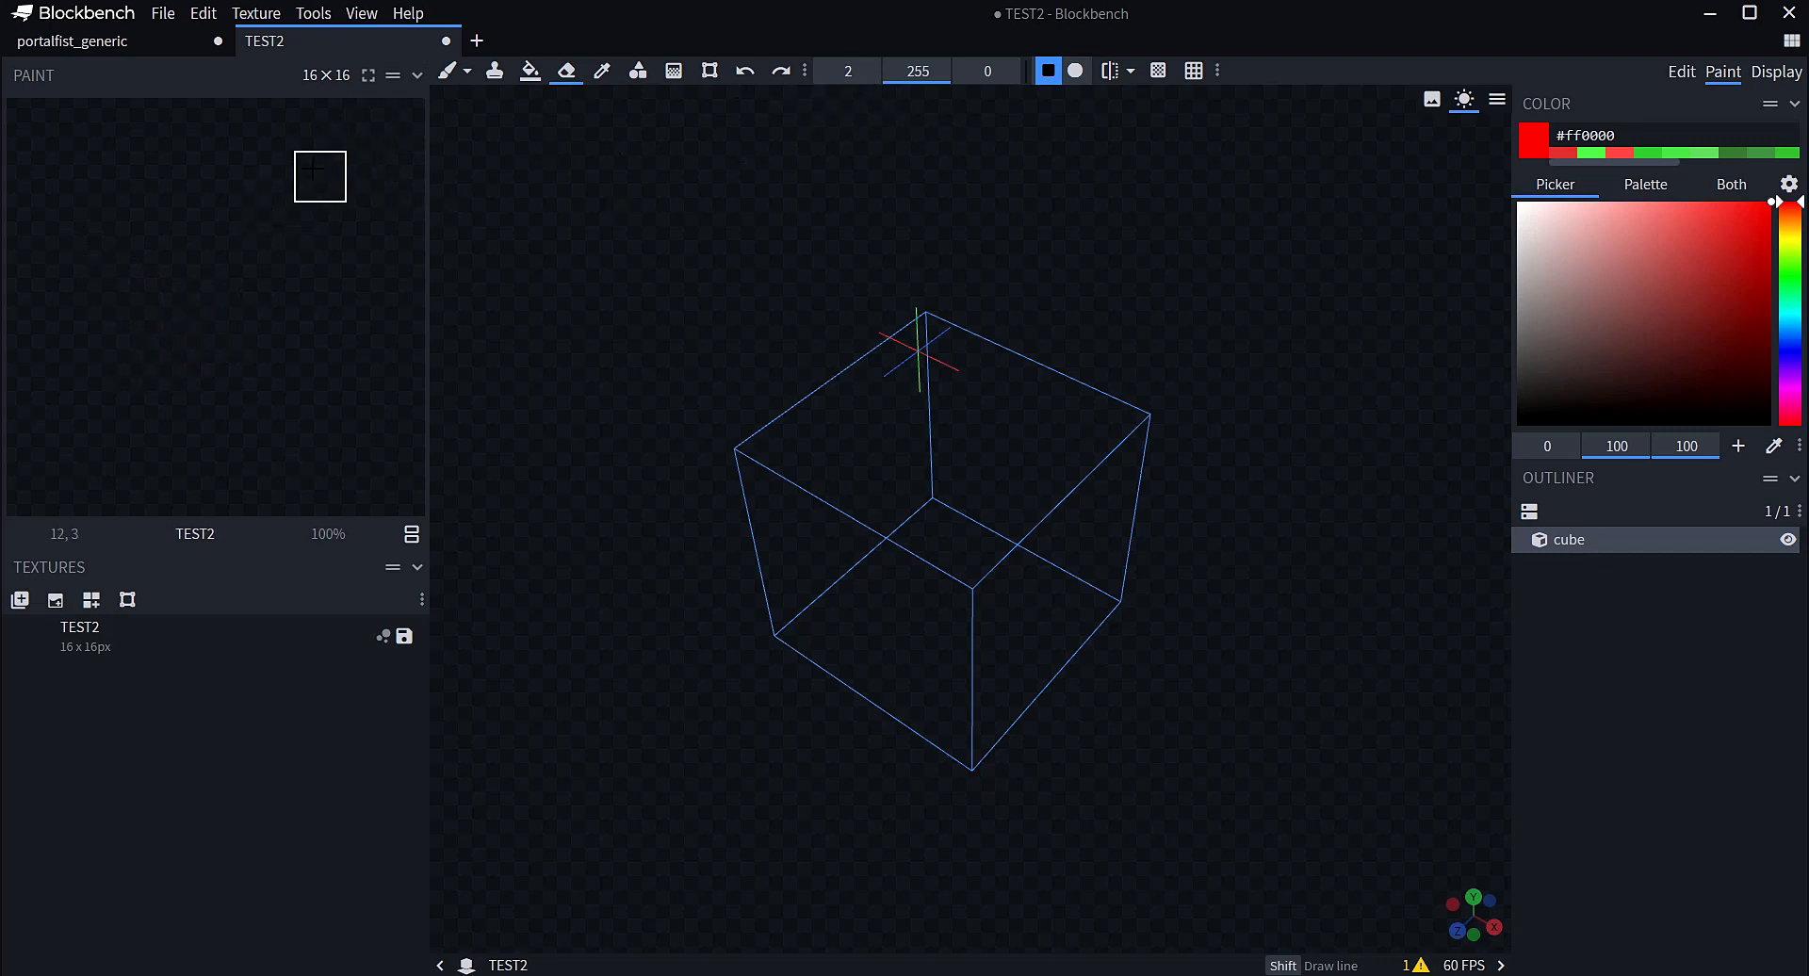
pyautogui.scroll(1, 867, 72)
pyautogui.scroll(1, 852, 72)
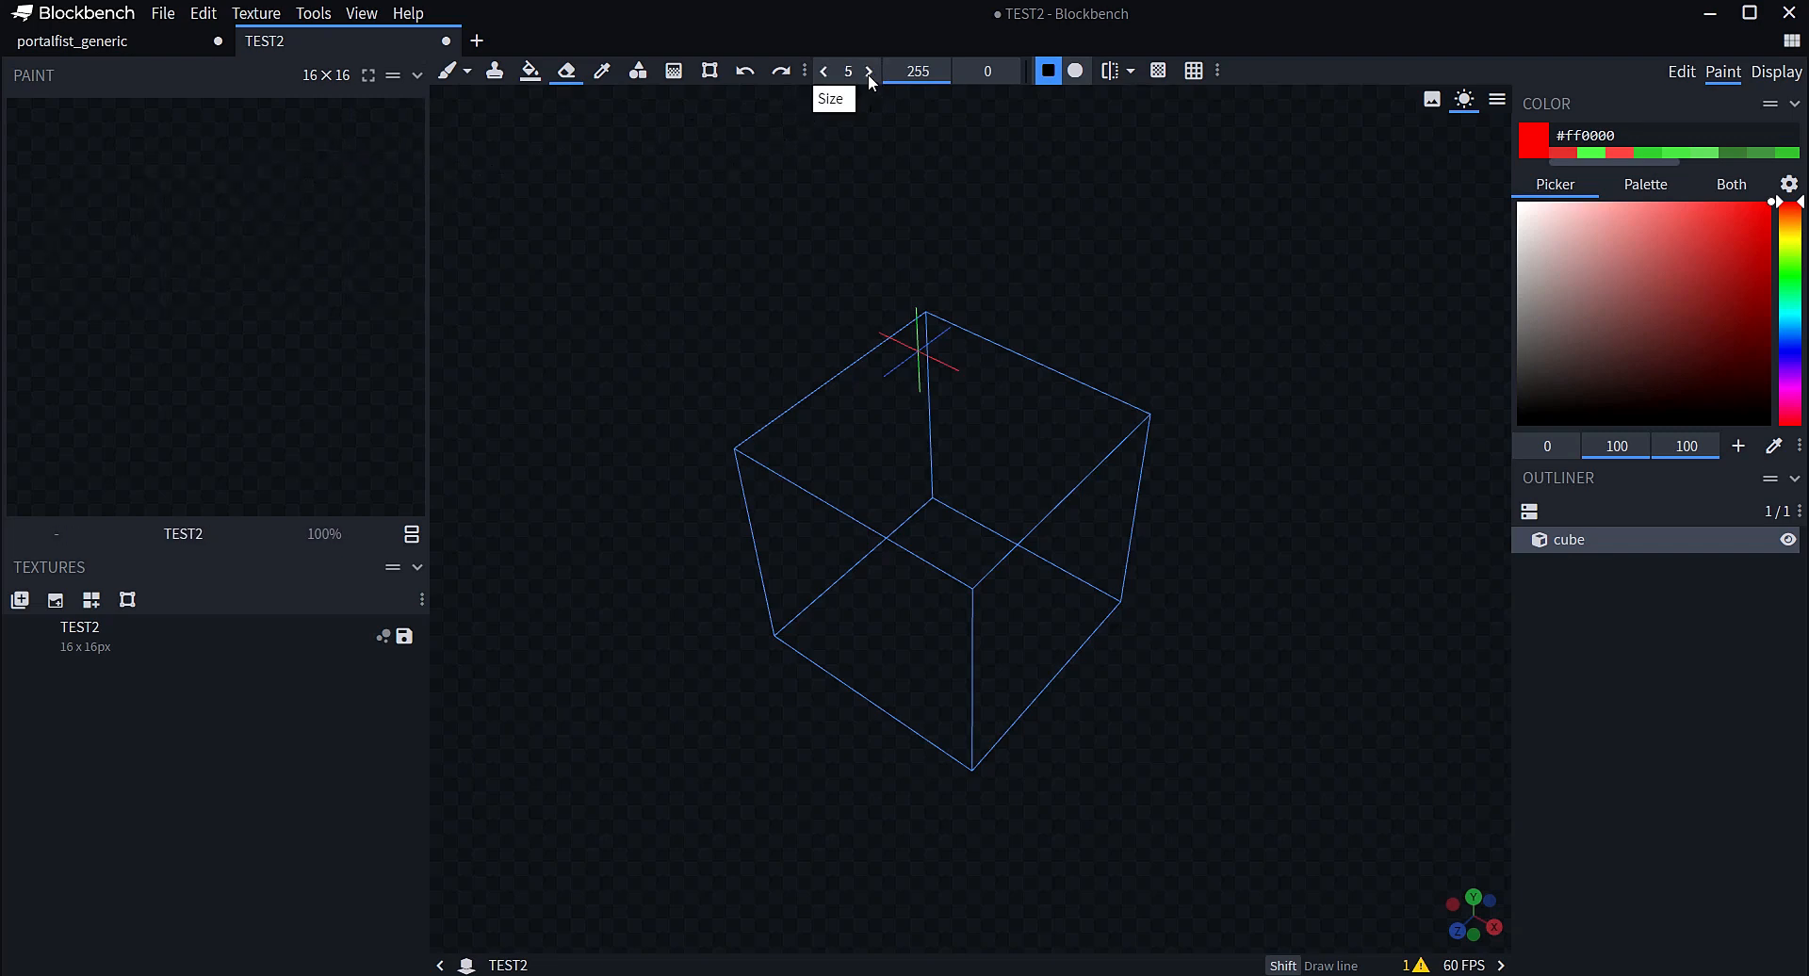
pyautogui.scroll(1, 855, 73)
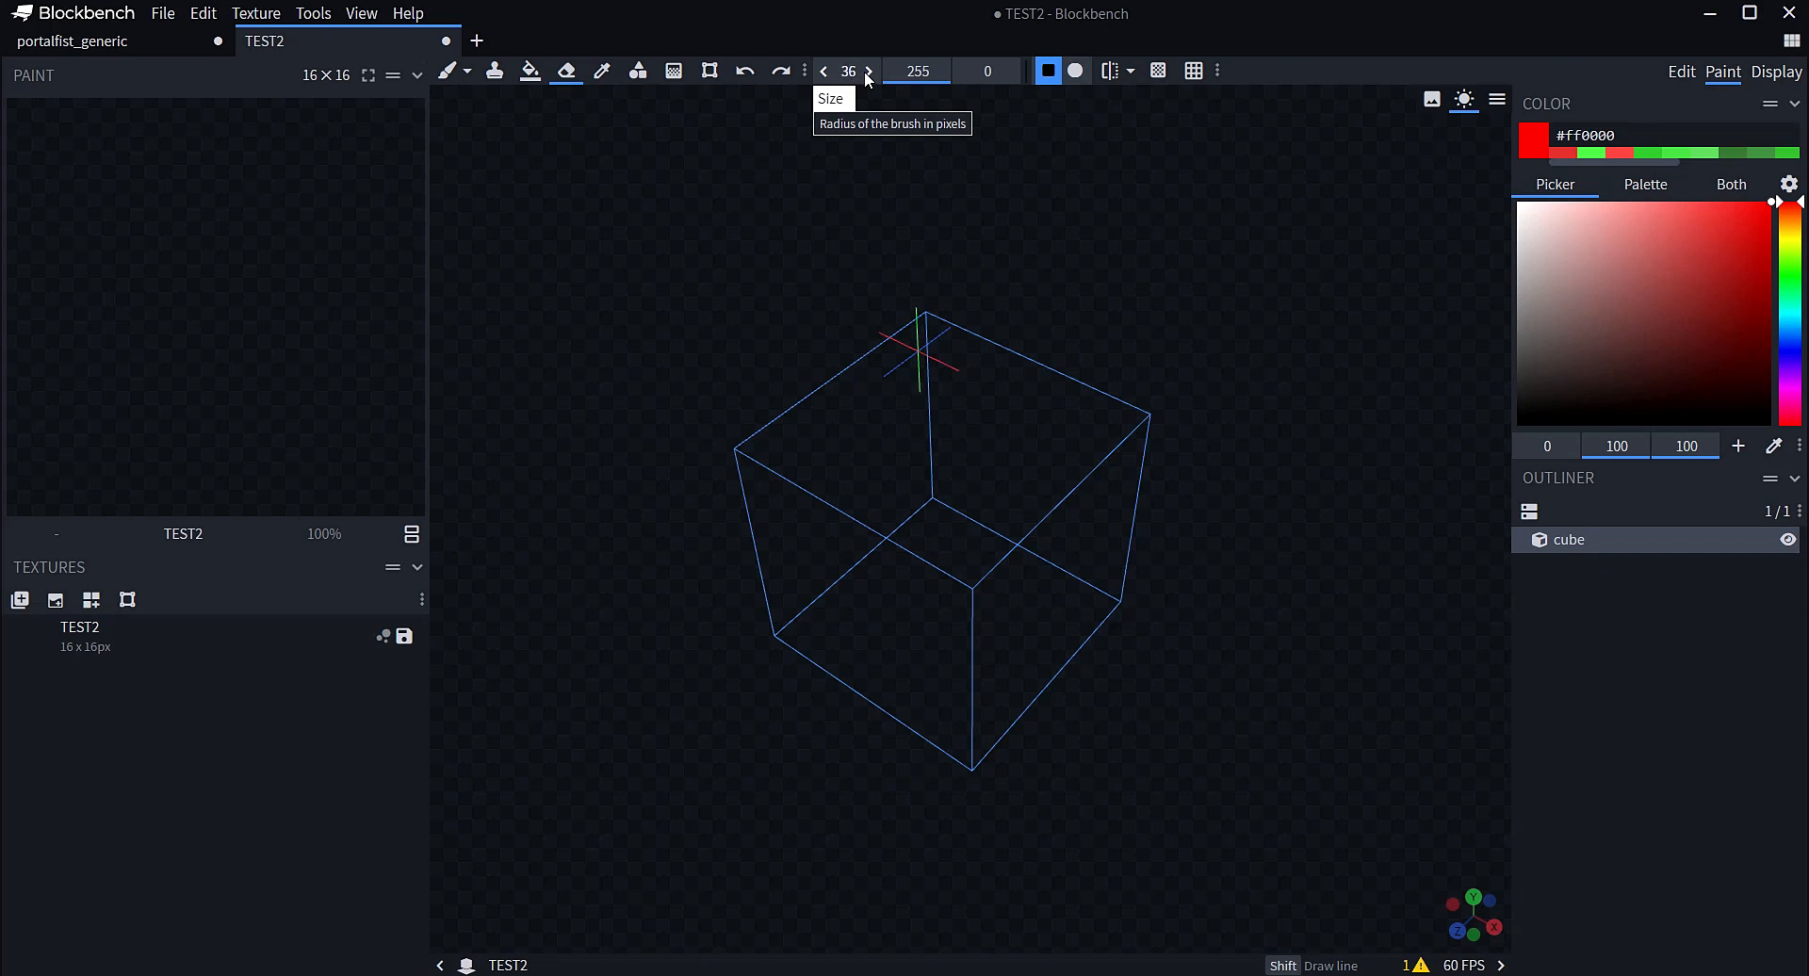
pyautogui.click(867, 76)
pyautogui.click(867, 75)
pyautogui.moveTo(847, 71); pyautogui.dragTo(531, 203)
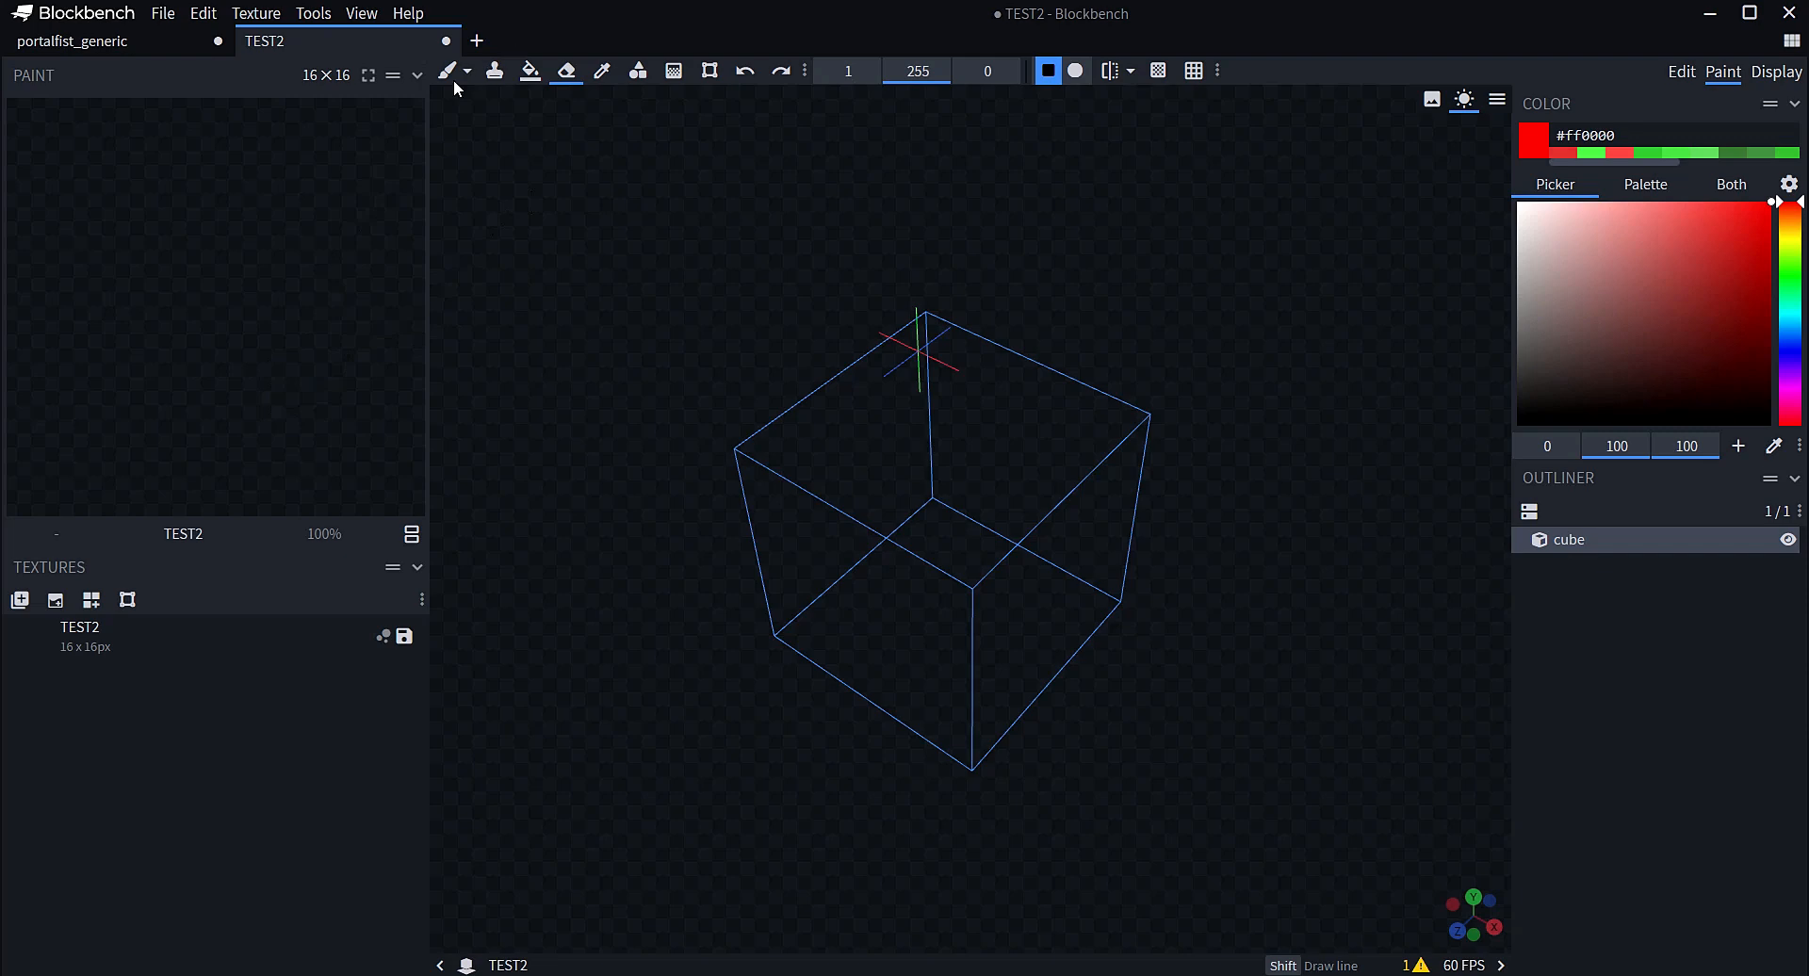
# Undo the project's edits one after another, back to before the cube was added
pyautogui.click(602, 70)
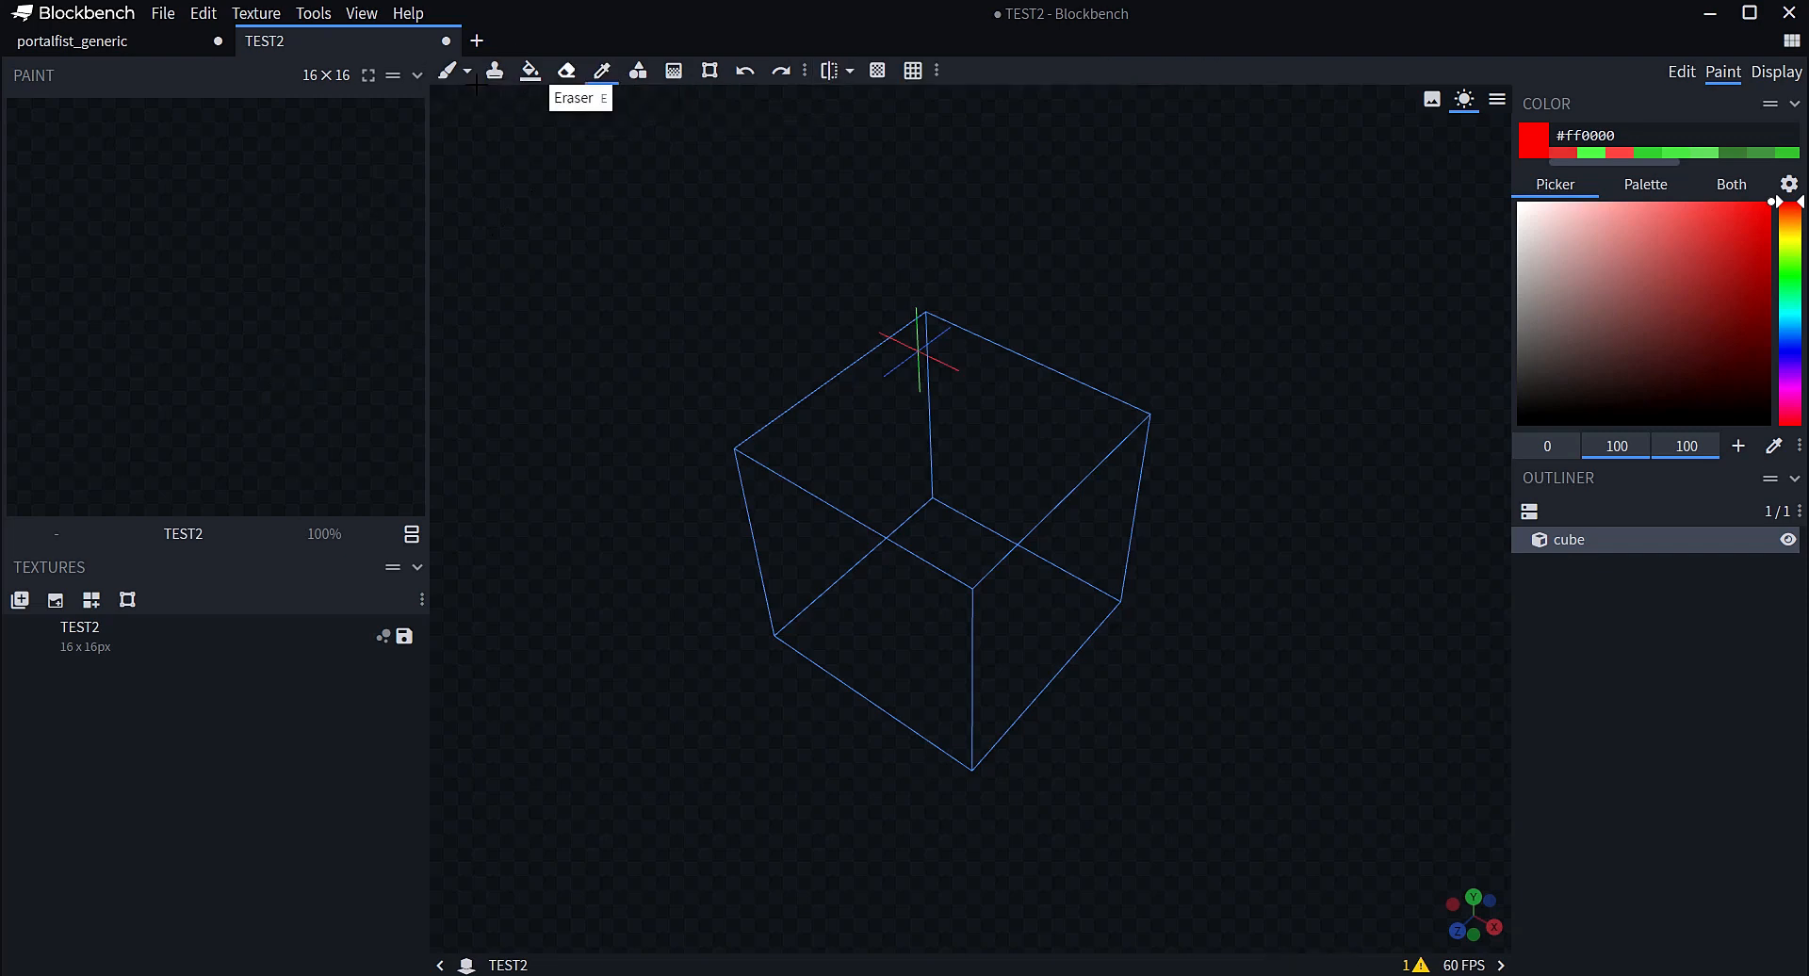
pyautogui.click(745, 73)
pyautogui.click(745, 73)
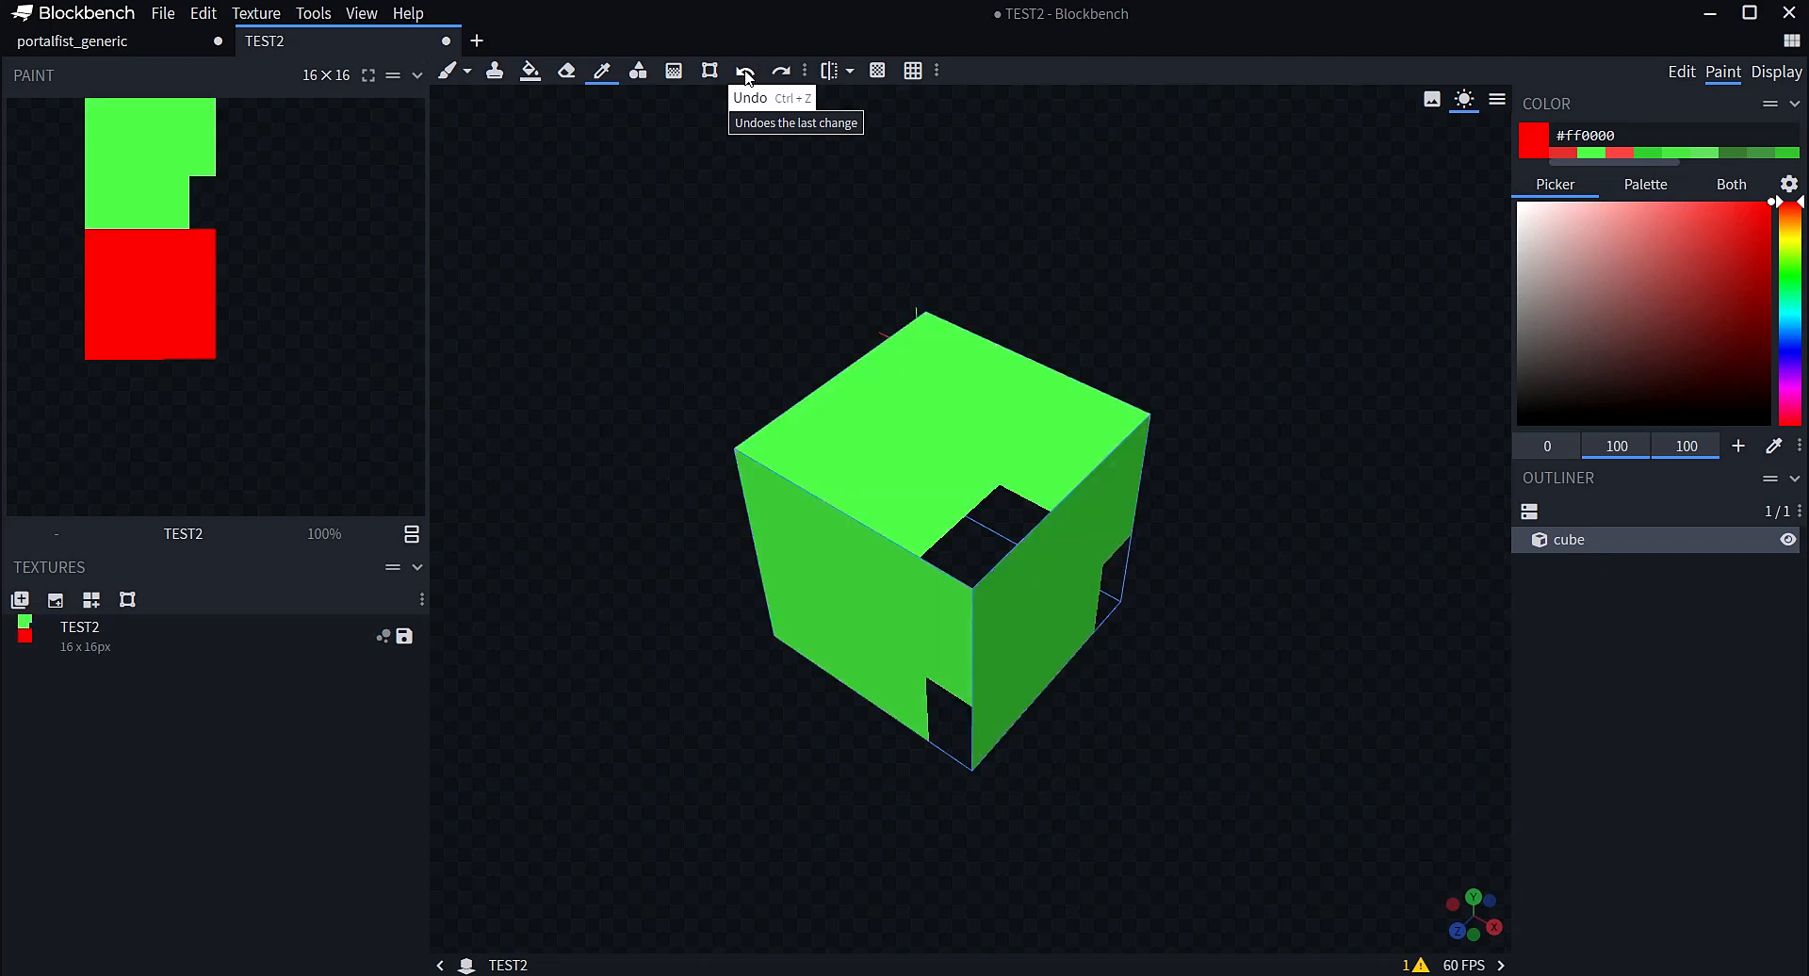
pyautogui.click(745, 74)
pyautogui.click(745, 74)
pyautogui.click(745, 73)
pyautogui.click(745, 73)
pyautogui.click(745, 73)
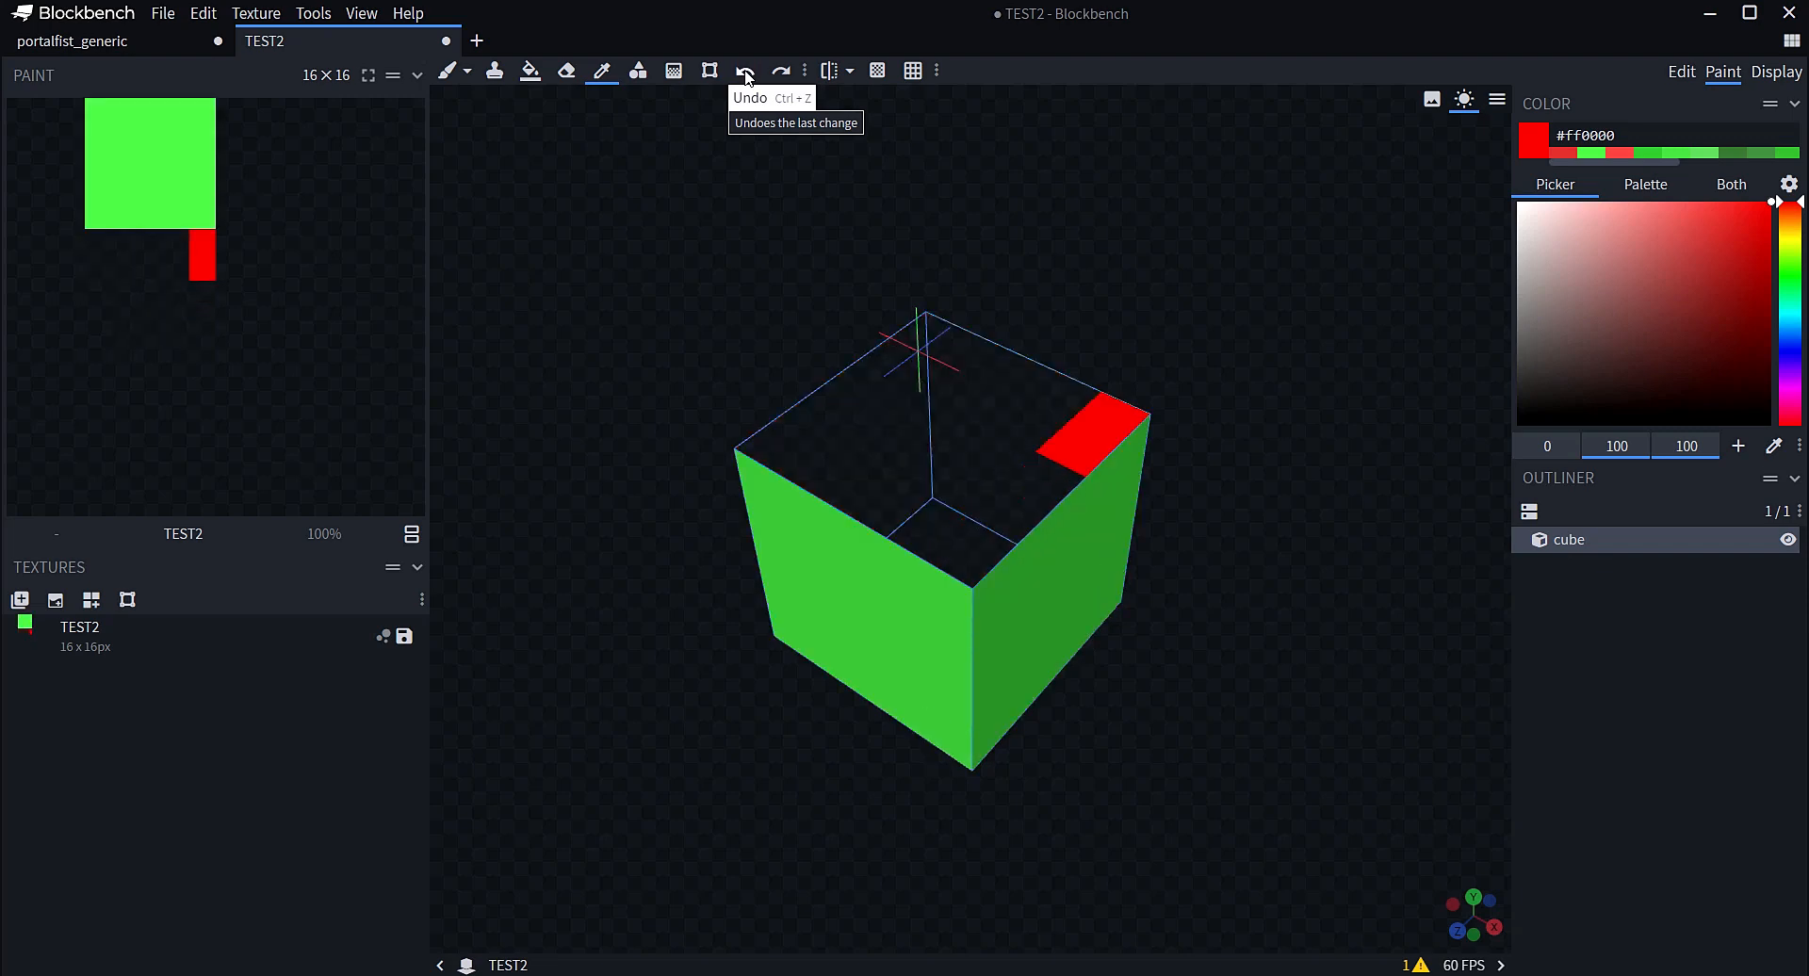
pyautogui.click(745, 74)
pyautogui.click(745, 74)
pyautogui.click(745, 74)
pyautogui.click(745, 74)
pyautogui.click(745, 74)
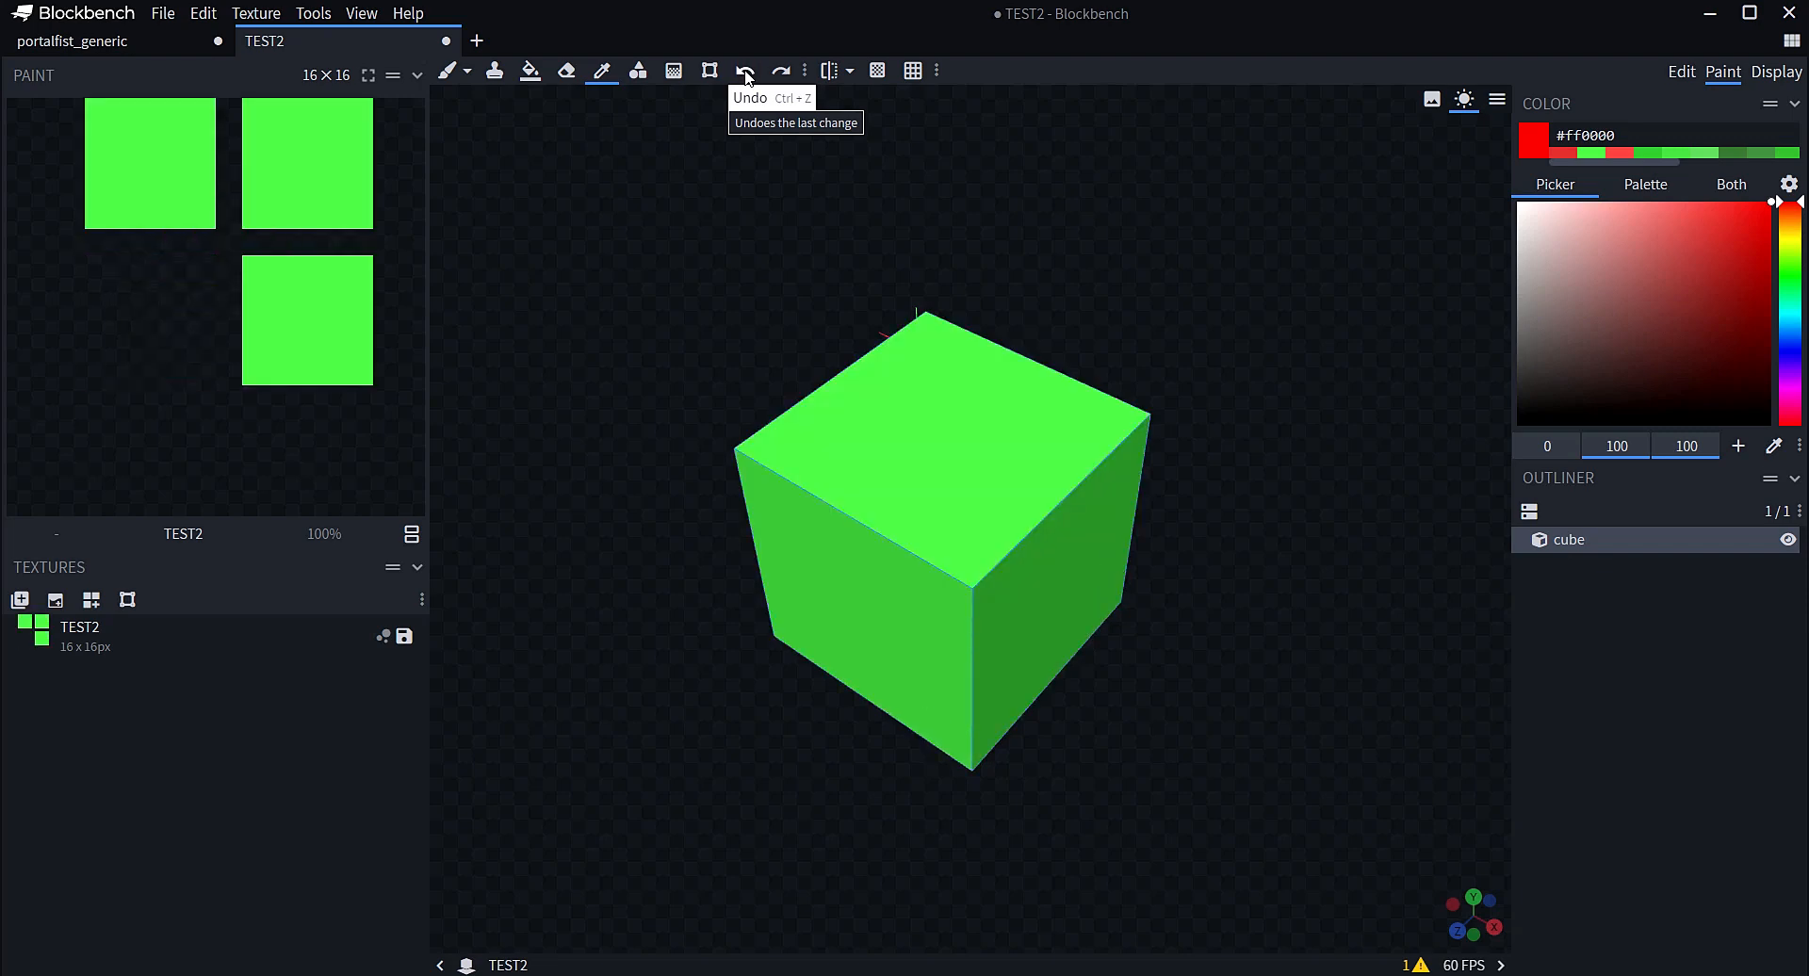
pyautogui.click(745, 73)
pyautogui.click(745, 73)
pyautogui.click(745, 73)
pyautogui.click(746, 73)
pyautogui.click(745, 73)
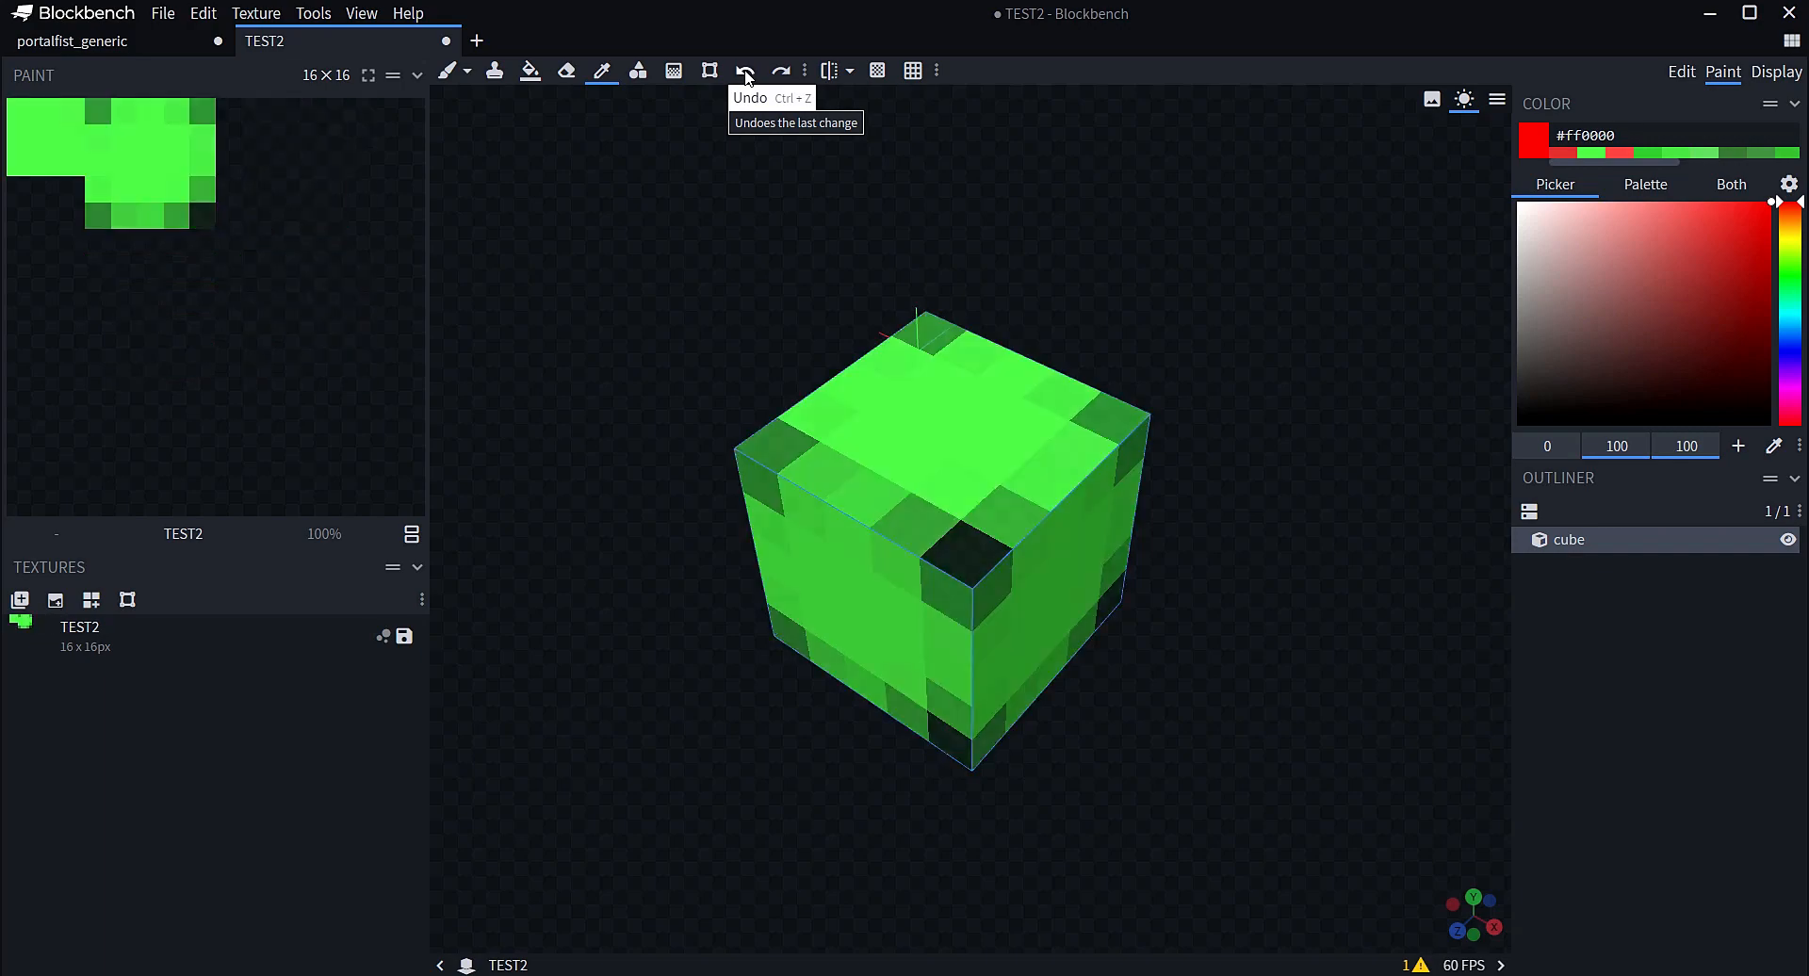
pyautogui.click(745, 73)
pyautogui.click(745, 73)
pyautogui.click(745, 74)
pyautogui.click(746, 74)
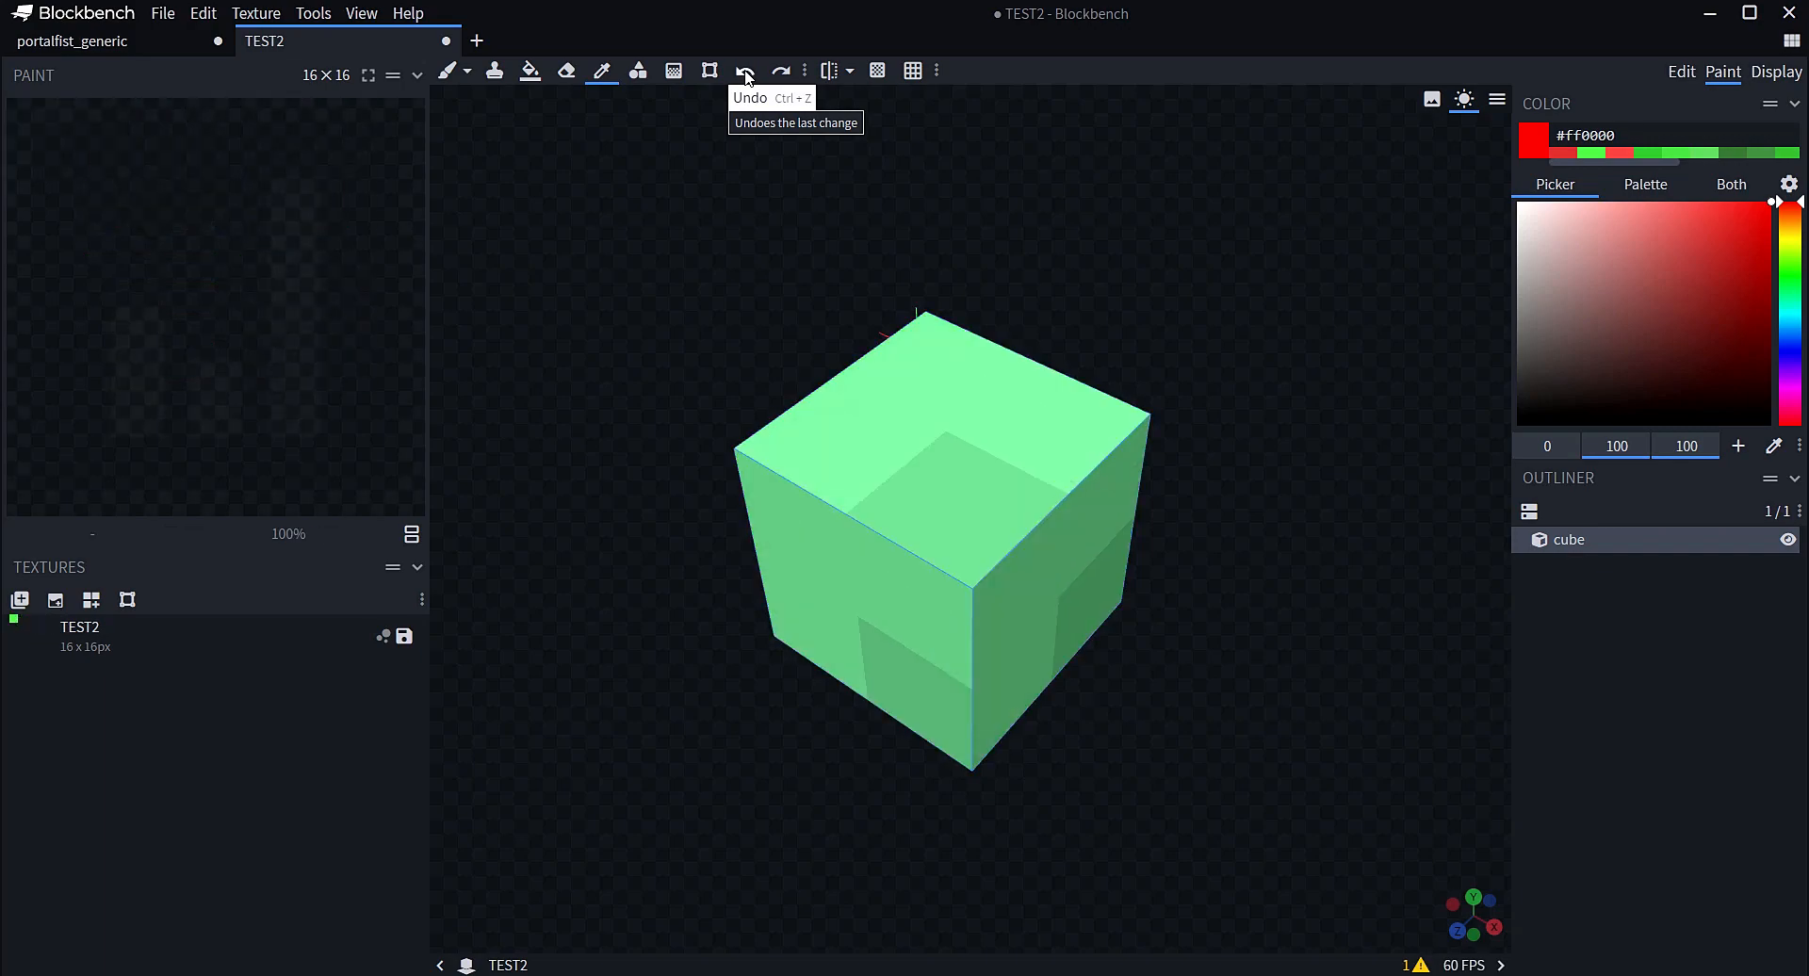
pyautogui.click(745, 74)
pyautogui.click(746, 73)
pyautogui.click(745, 74)
pyautogui.click(745, 74)
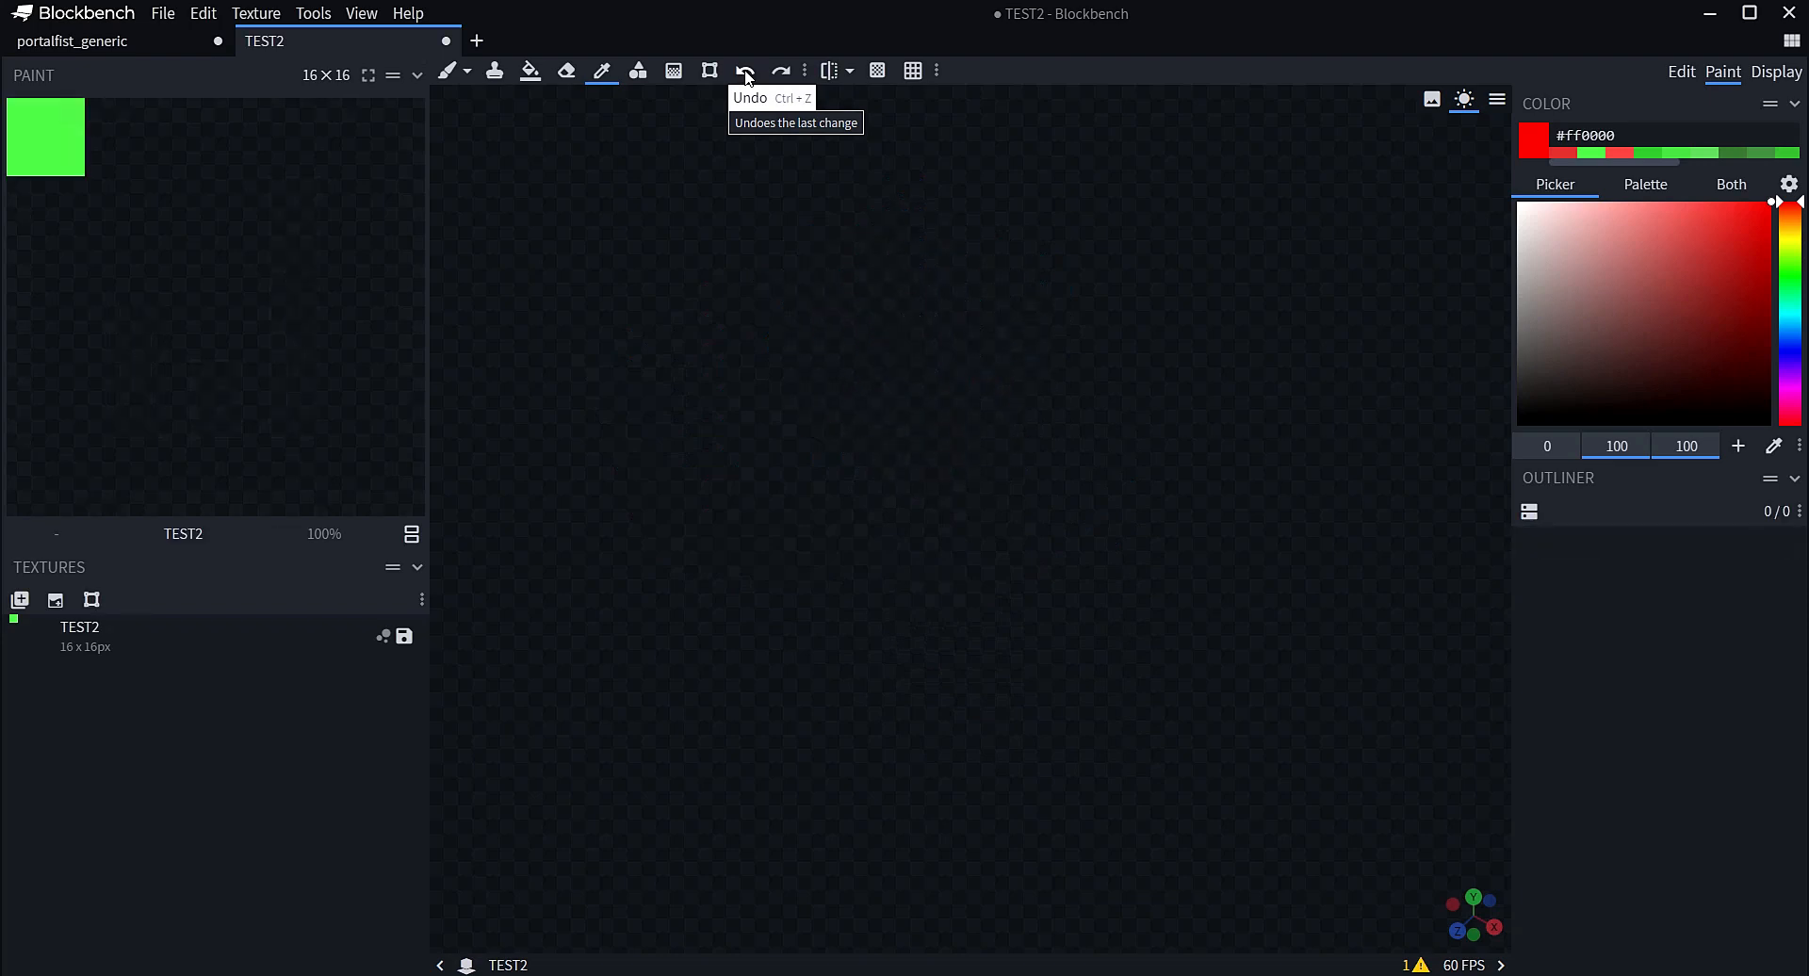
# Redo all the undone edits up to the fully erased texture
pyautogui.click(782, 70)
pyautogui.click(782, 71)
pyautogui.click(782, 71)
pyautogui.click(782, 71)
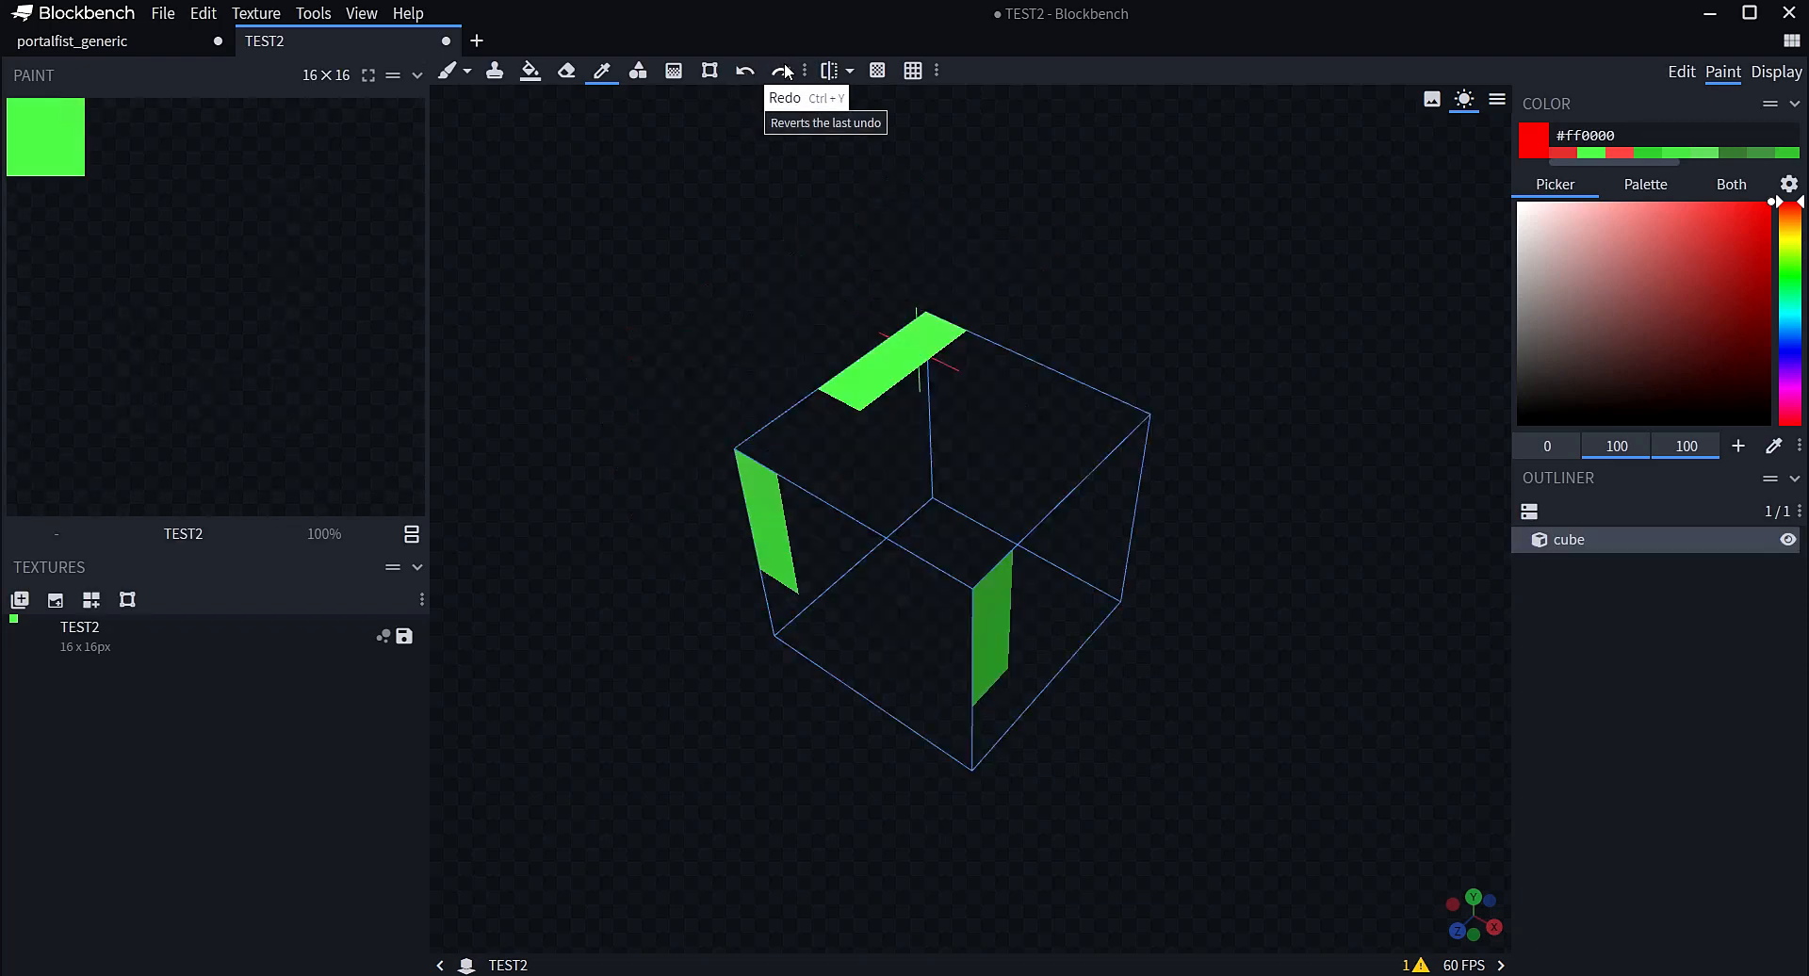
pyautogui.click(782, 71)
pyautogui.click(782, 71)
pyautogui.click(782, 70)
pyautogui.click(782, 71)
pyautogui.click(782, 71)
pyautogui.click(782, 71)
pyautogui.click(782, 71)
pyautogui.click(782, 71)
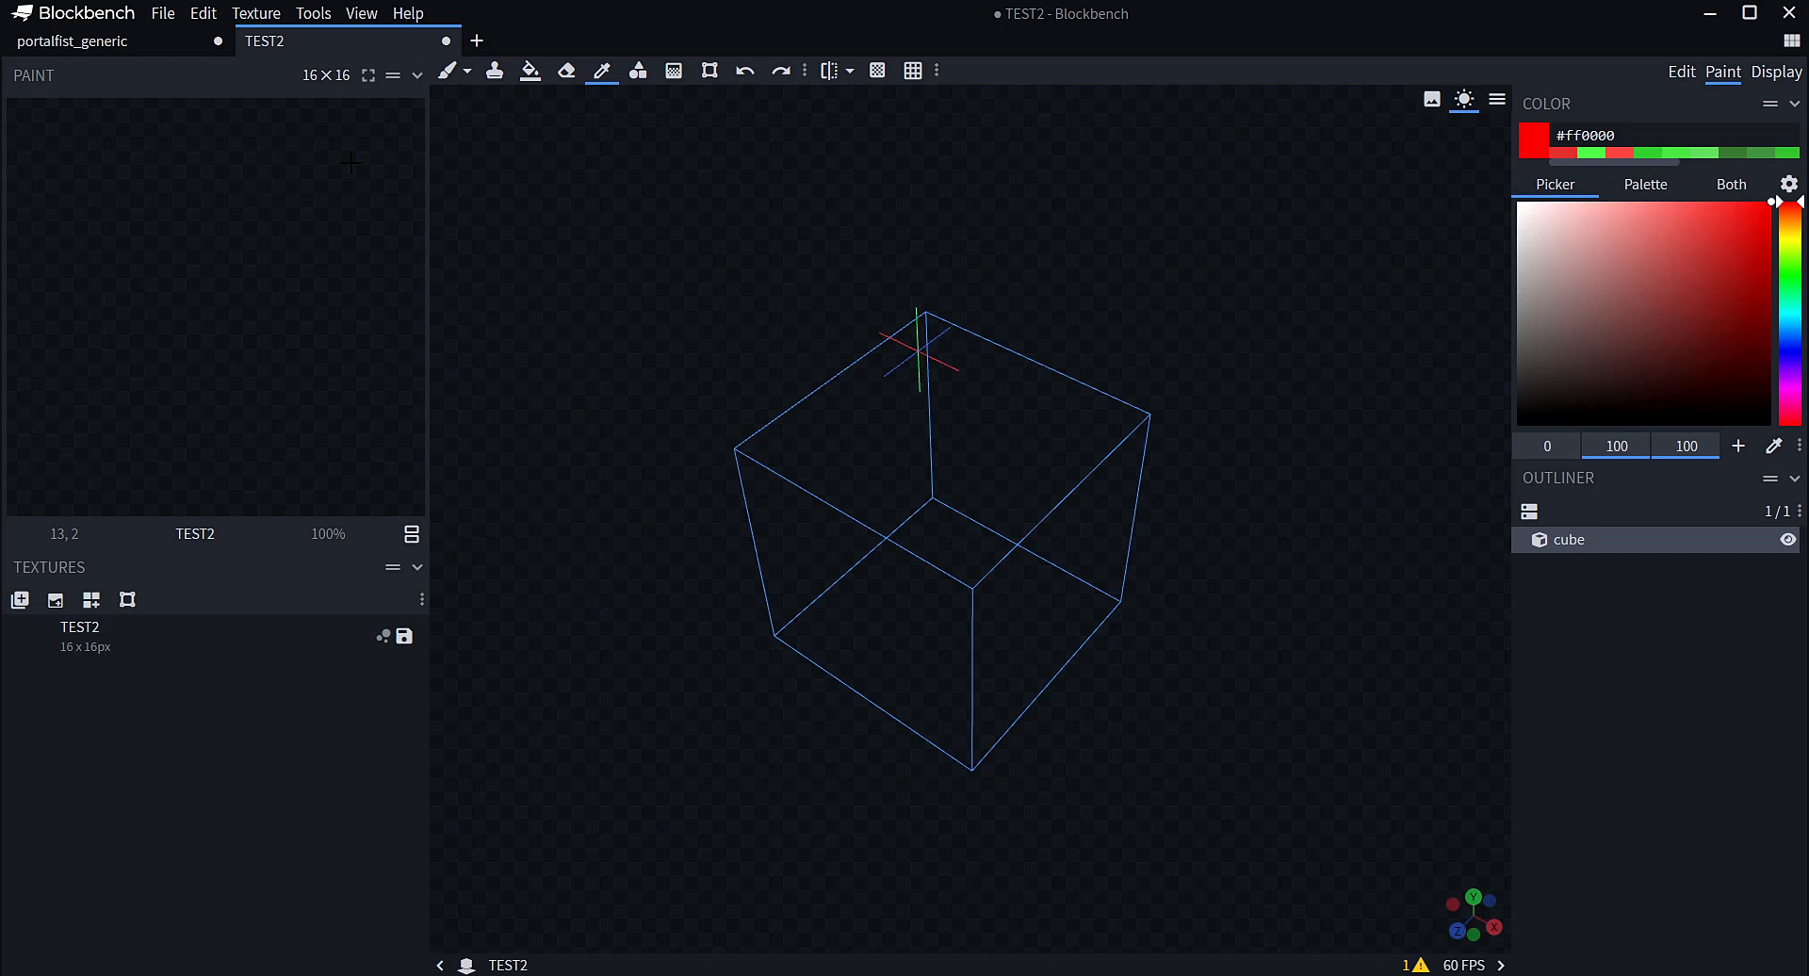
# Brush the 5 by 5 pixel UV square at 3, 0 solid red #ff0000 and erase the stray pixels beside it
pyautogui.click(446, 71)
pyautogui.moveTo(255, 163)
pyautogui.mouseDown()
pyautogui.moveTo(176, 216)
pyautogui.moveTo(201, 166)
pyautogui.mouseUp()
pyautogui.moveTo(928, 325)
pyautogui.mouseDown()
pyautogui.moveTo(758, 451)
pyautogui.moveTo(904, 499)
pyautogui.moveTo(989, 443)
pyautogui.moveTo(1090, 423)
pyautogui.moveTo(942, 377)
pyautogui.moveTo(895, 452)
pyautogui.moveTo(965, 449)
pyautogui.mouseUp()
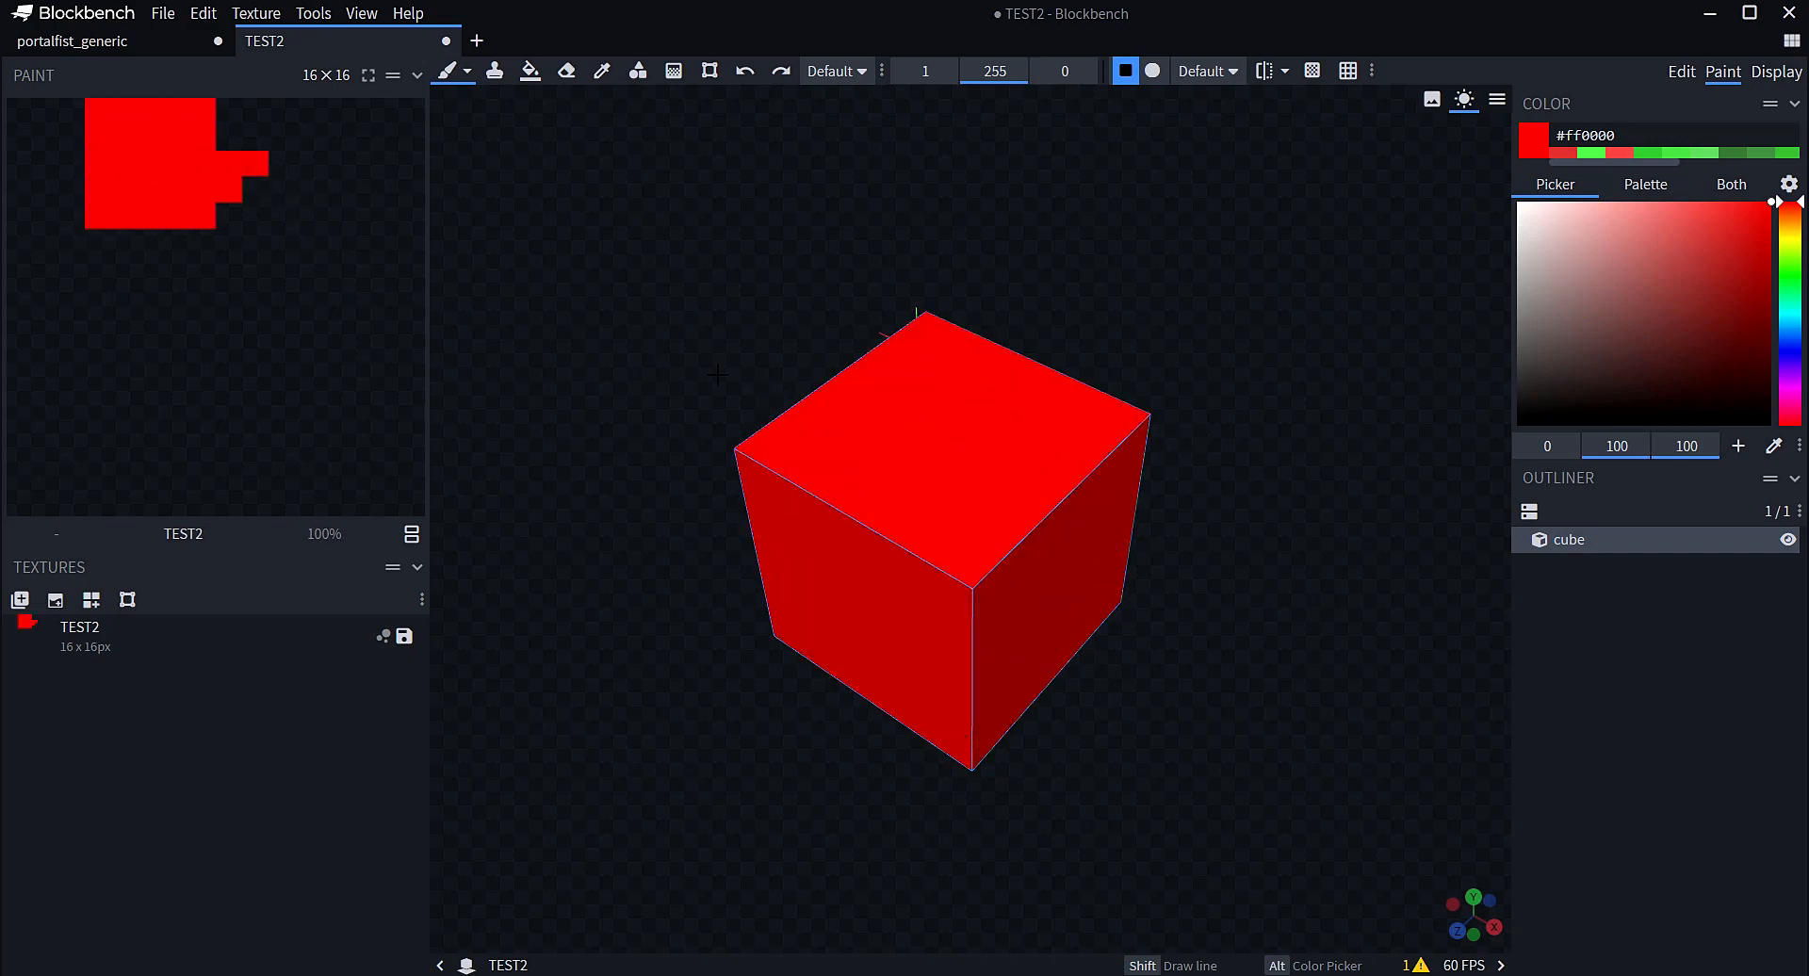
pyautogui.click(565, 70)
pyautogui.moveTo(226, 162)
pyautogui.mouseDown()
pyautogui.moveTo(254, 162)
pyautogui.moveTo(229, 189)
pyautogui.mouseUp()
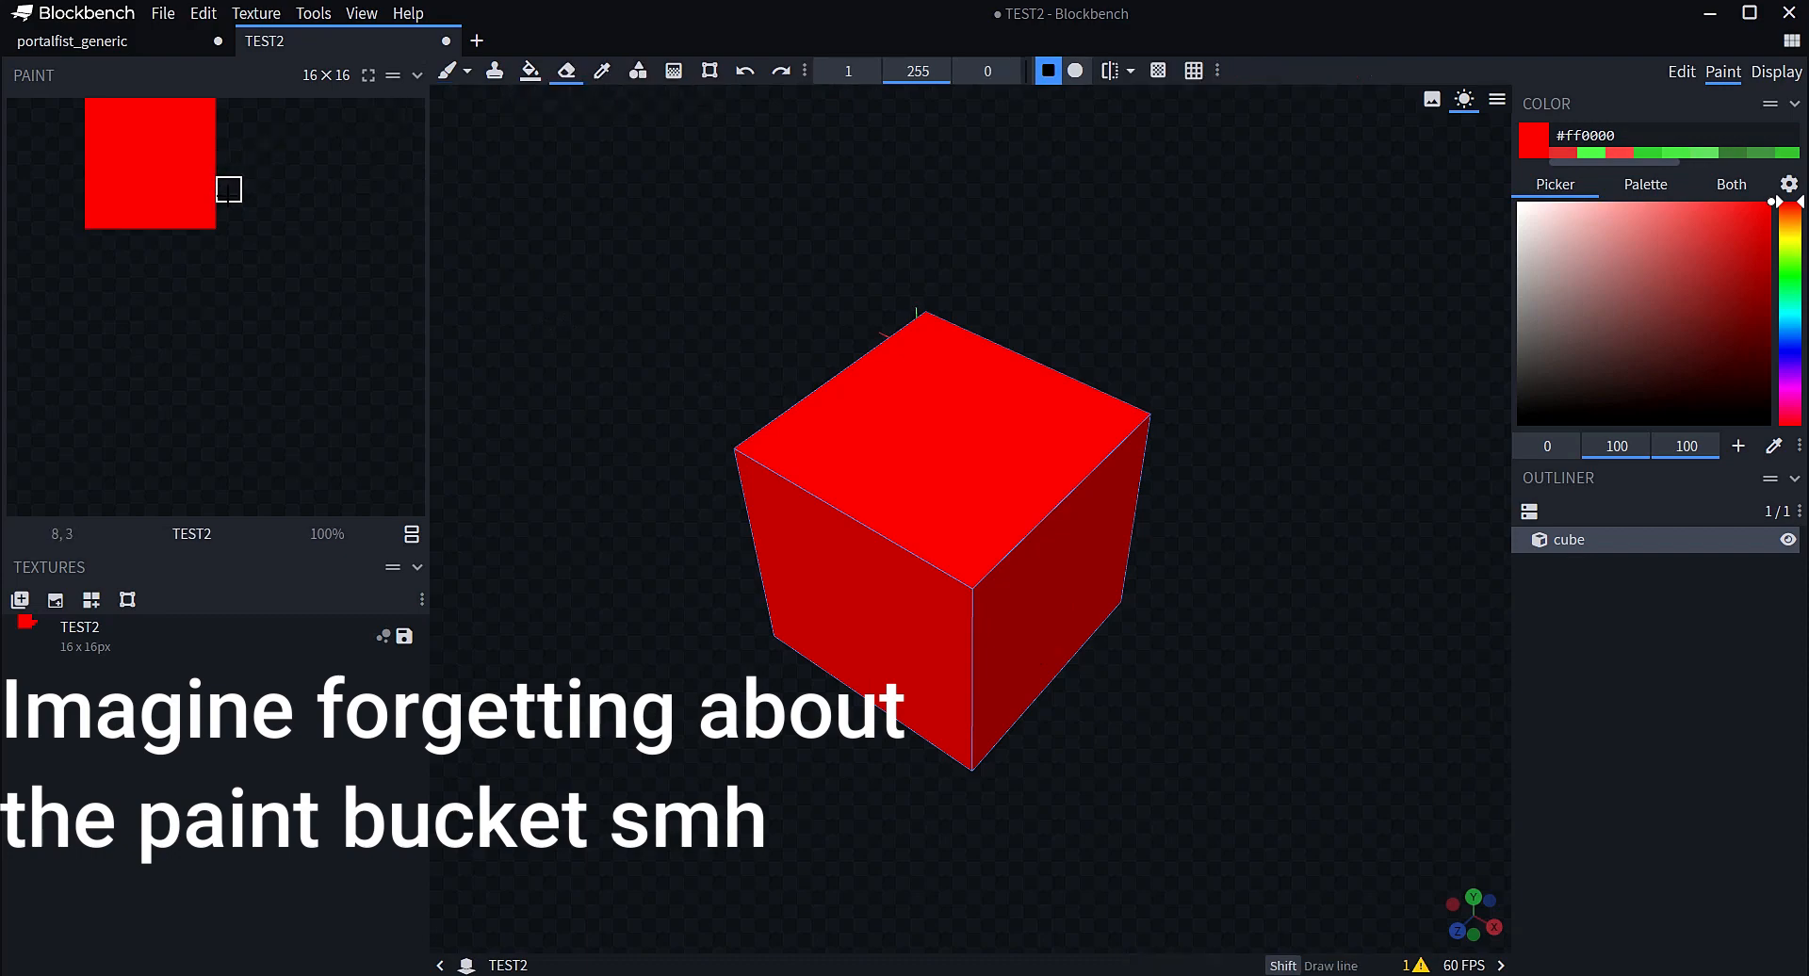
# Choose the duller red #bc3939 and paint the lower-right corner pixel of the red texture square with it
pyautogui.click(447, 70)
pyautogui.click(1694, 259)
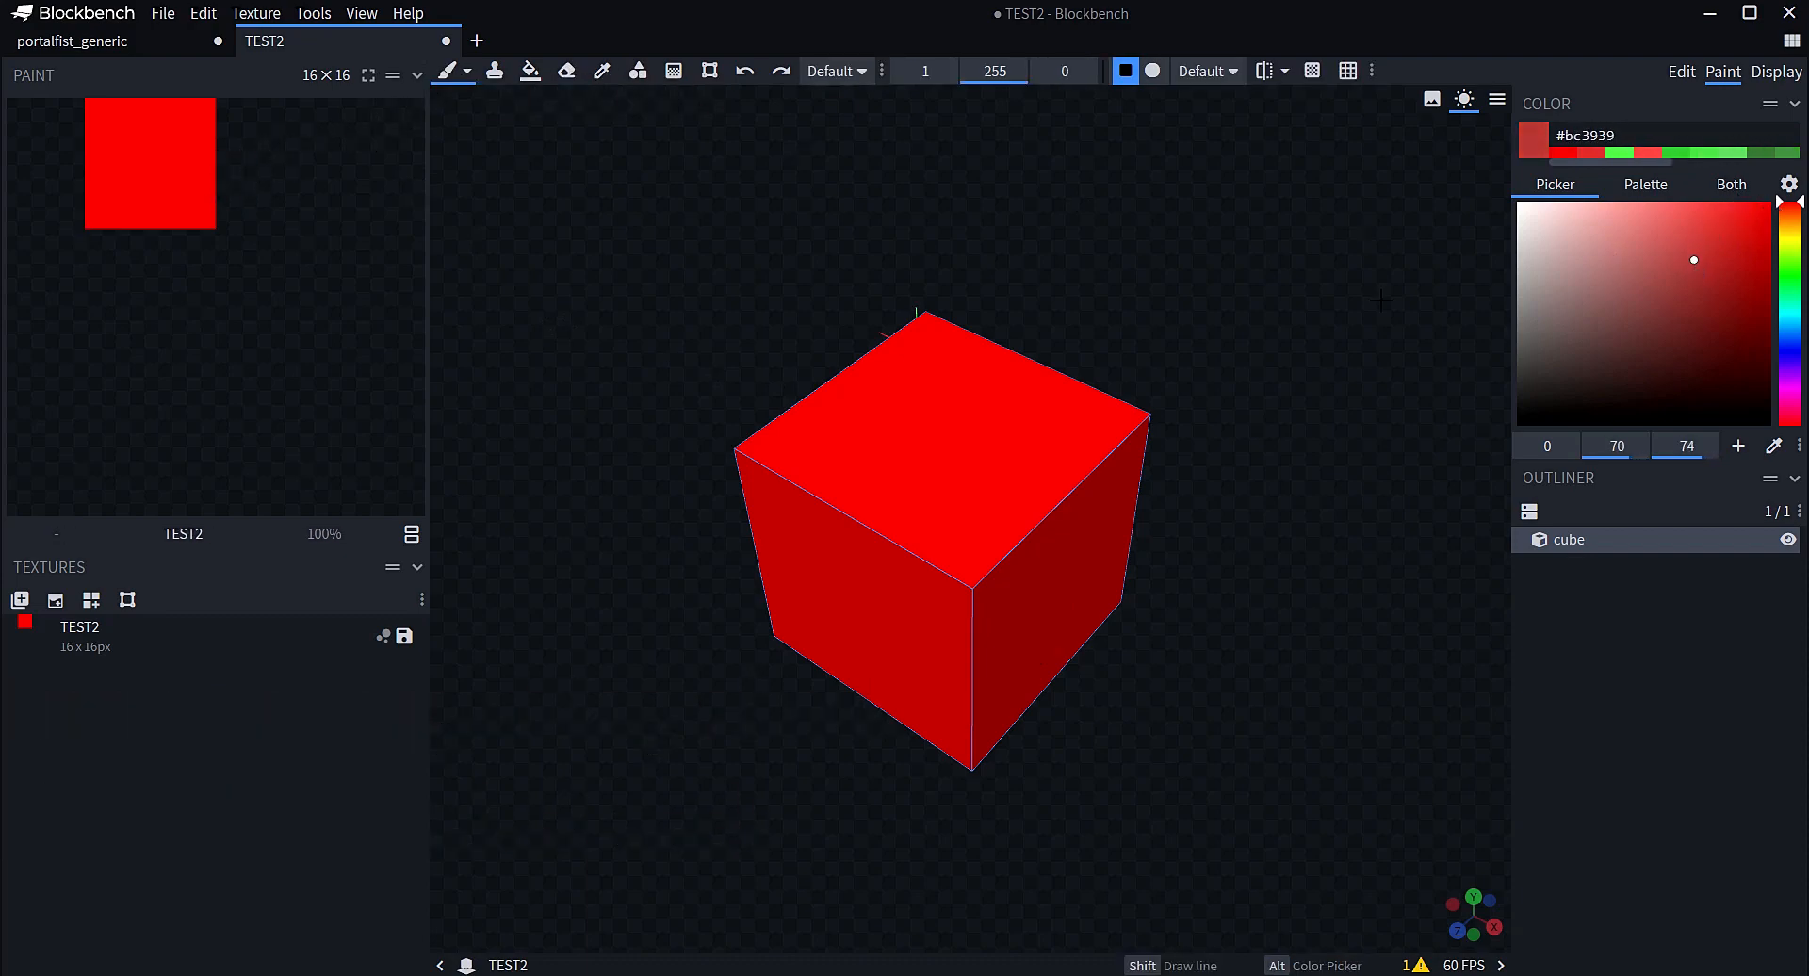
pyautogui.click(203, 215)
pyautogui.moveTo(669, 331); pyautogui.dragTo(883, 578)
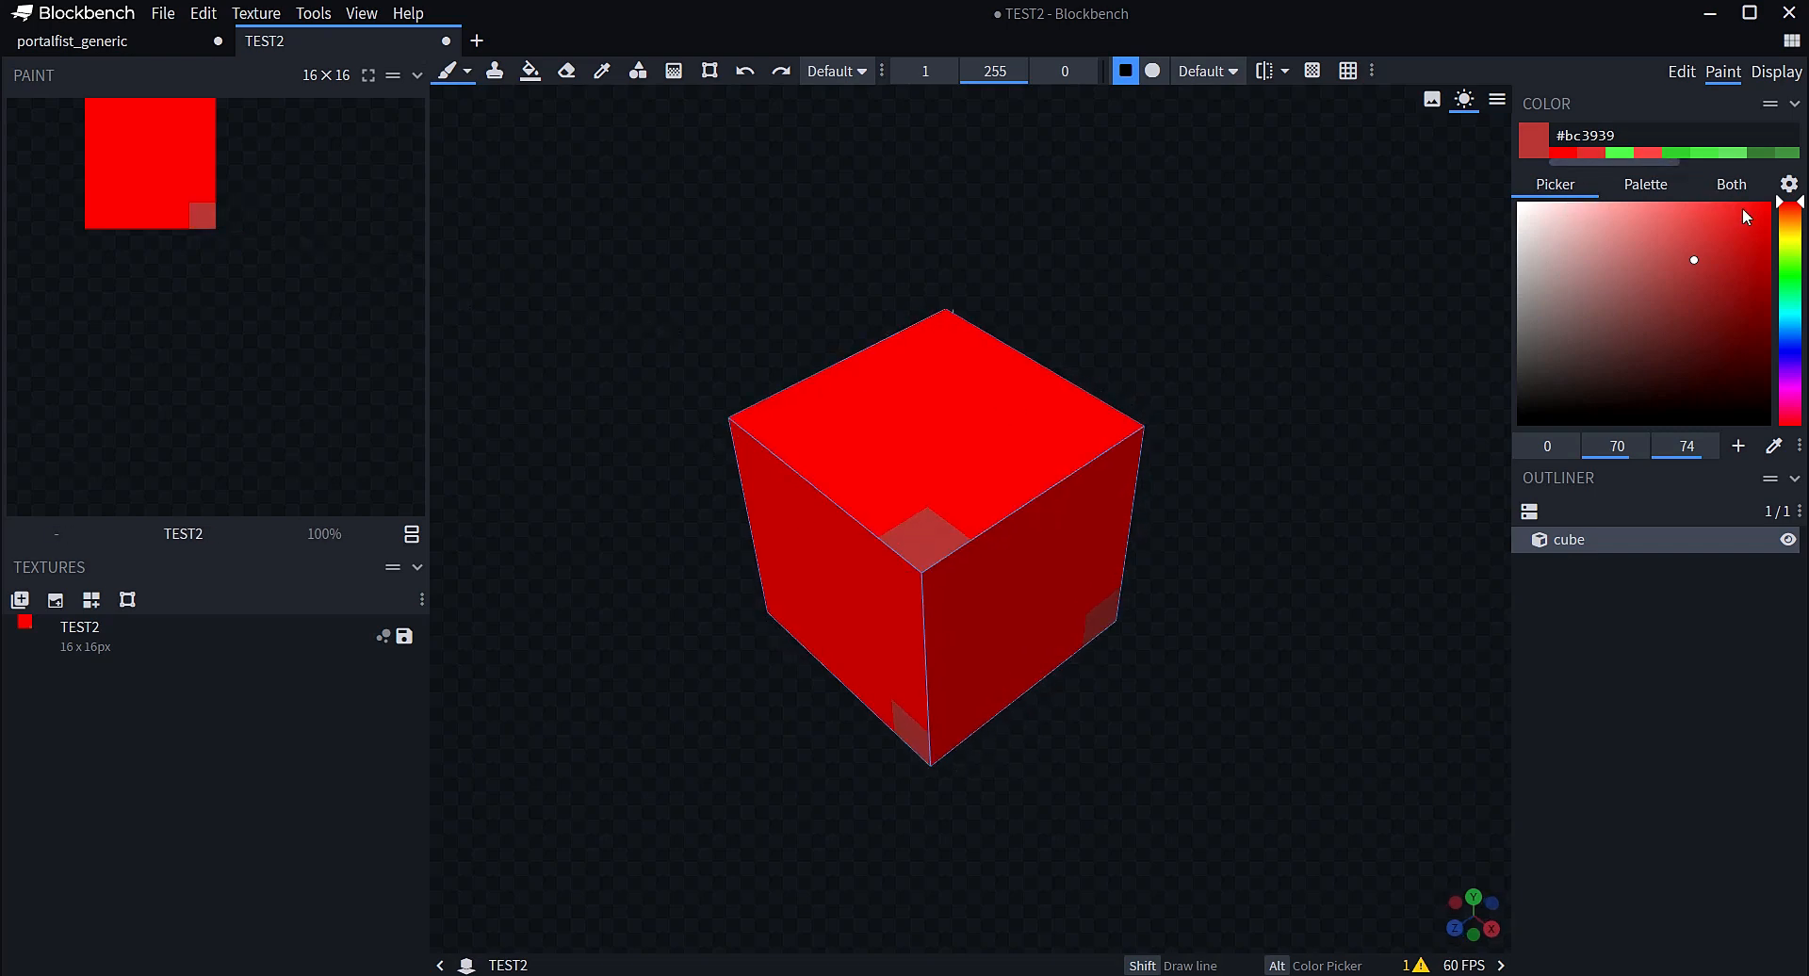
# Choose the light red #d28080 and paint the upper-right corner pixel of the red square on the cube's Up face
pyautogui.click(1614, 242)
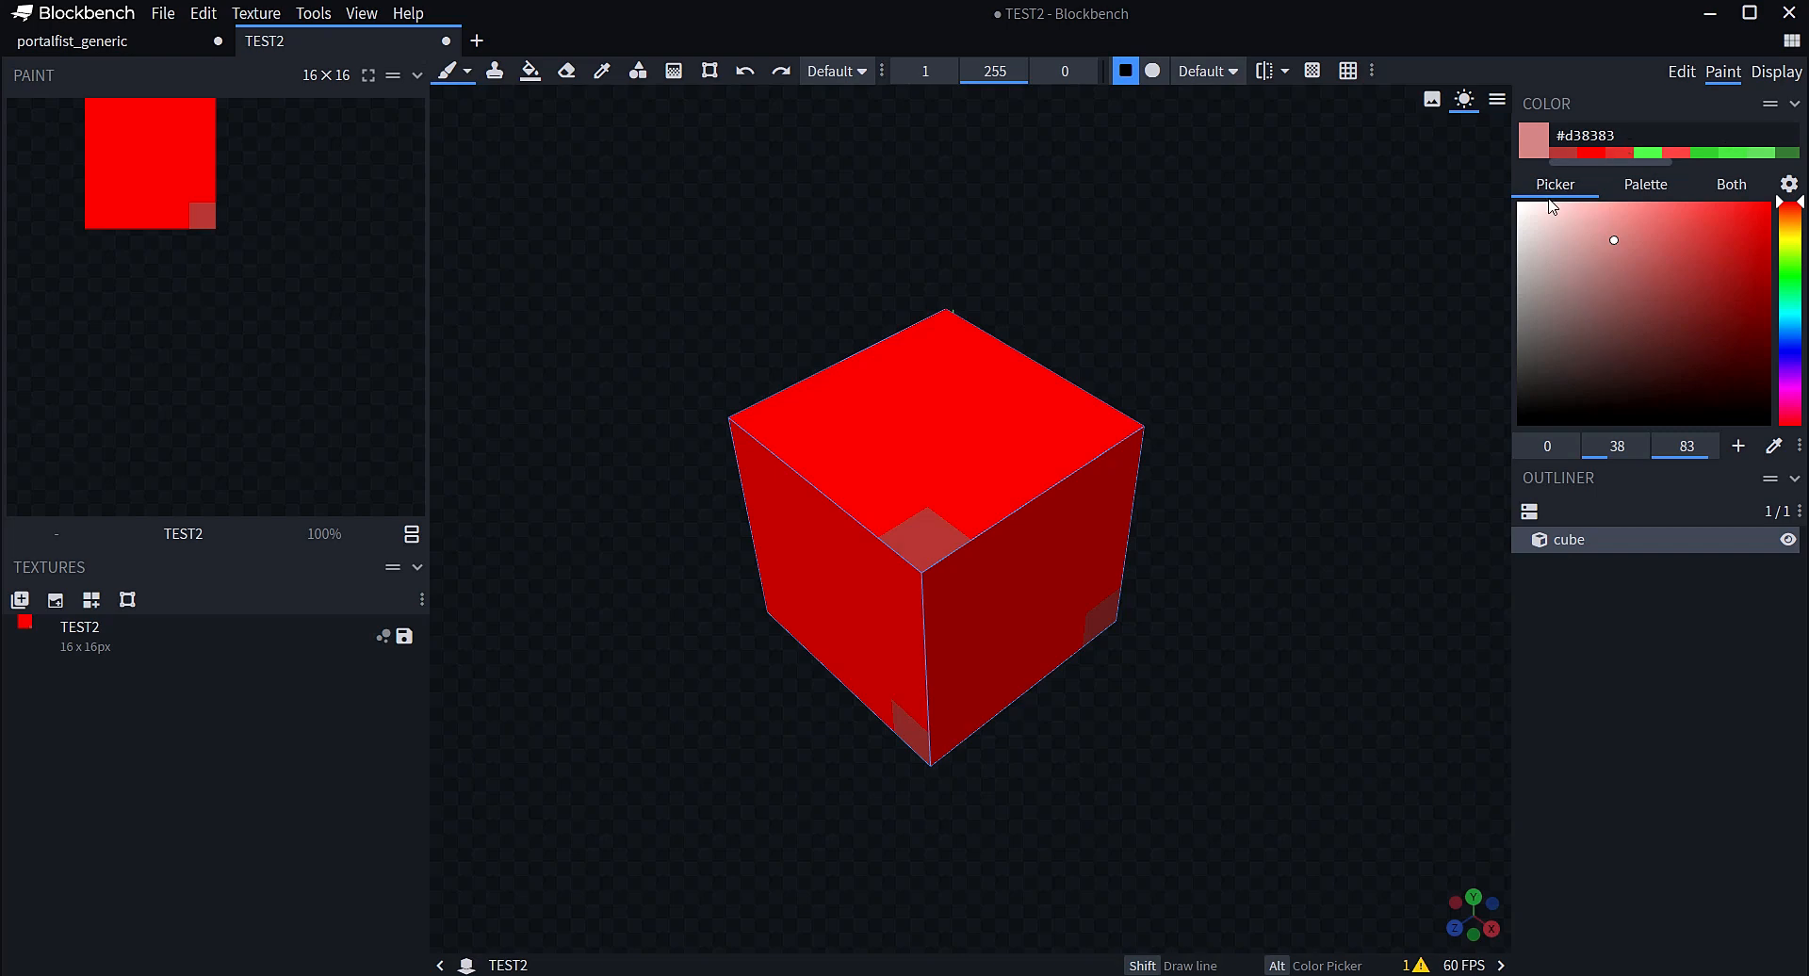
pyautogui.click(1651, 724)
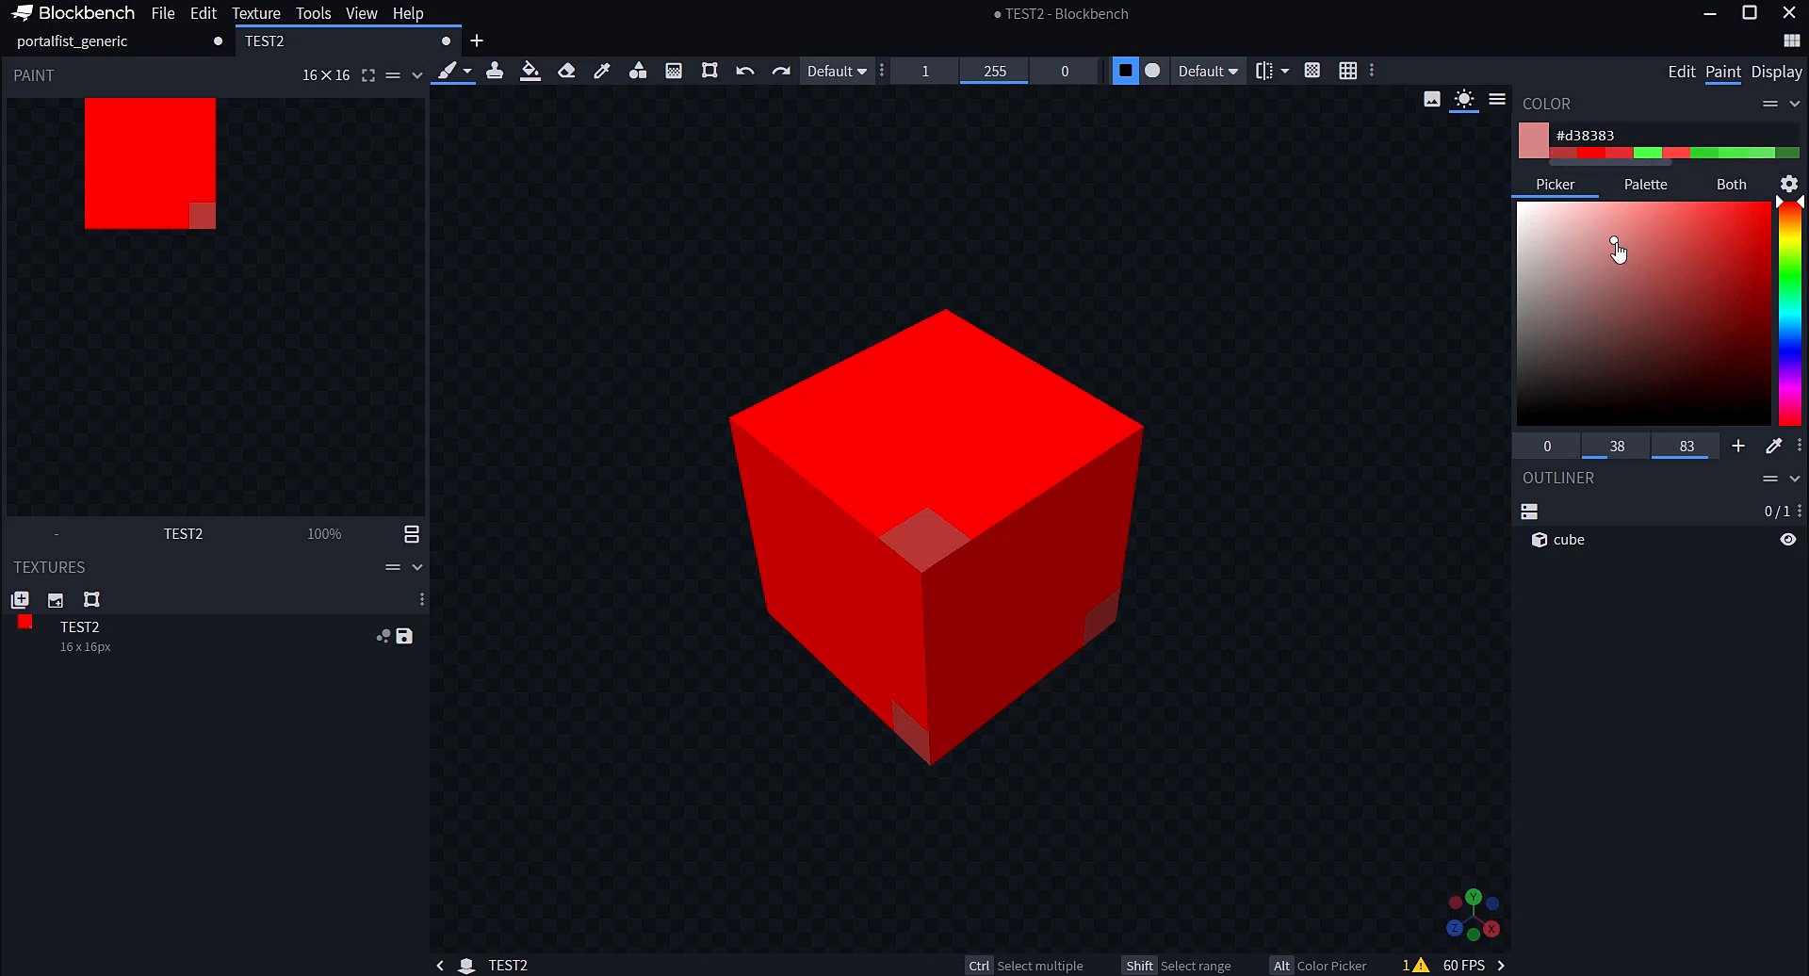
pyautogui.click(1615, 241)
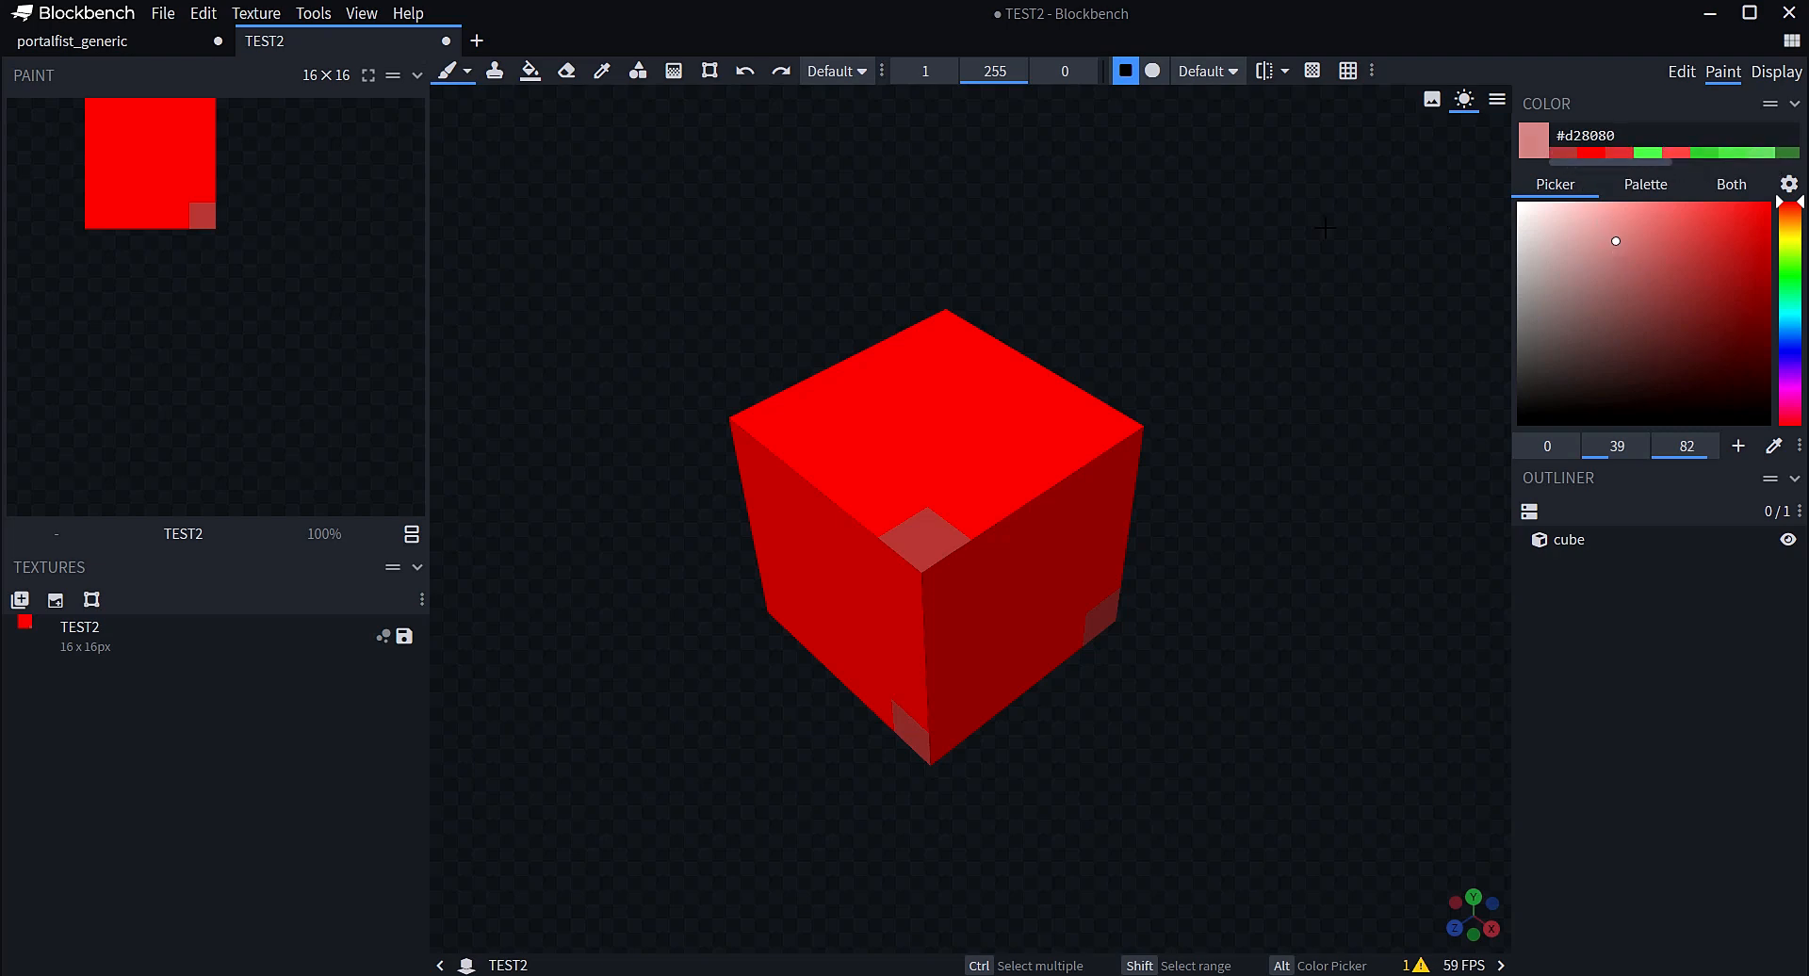
pyautogui.click(1109, 422)
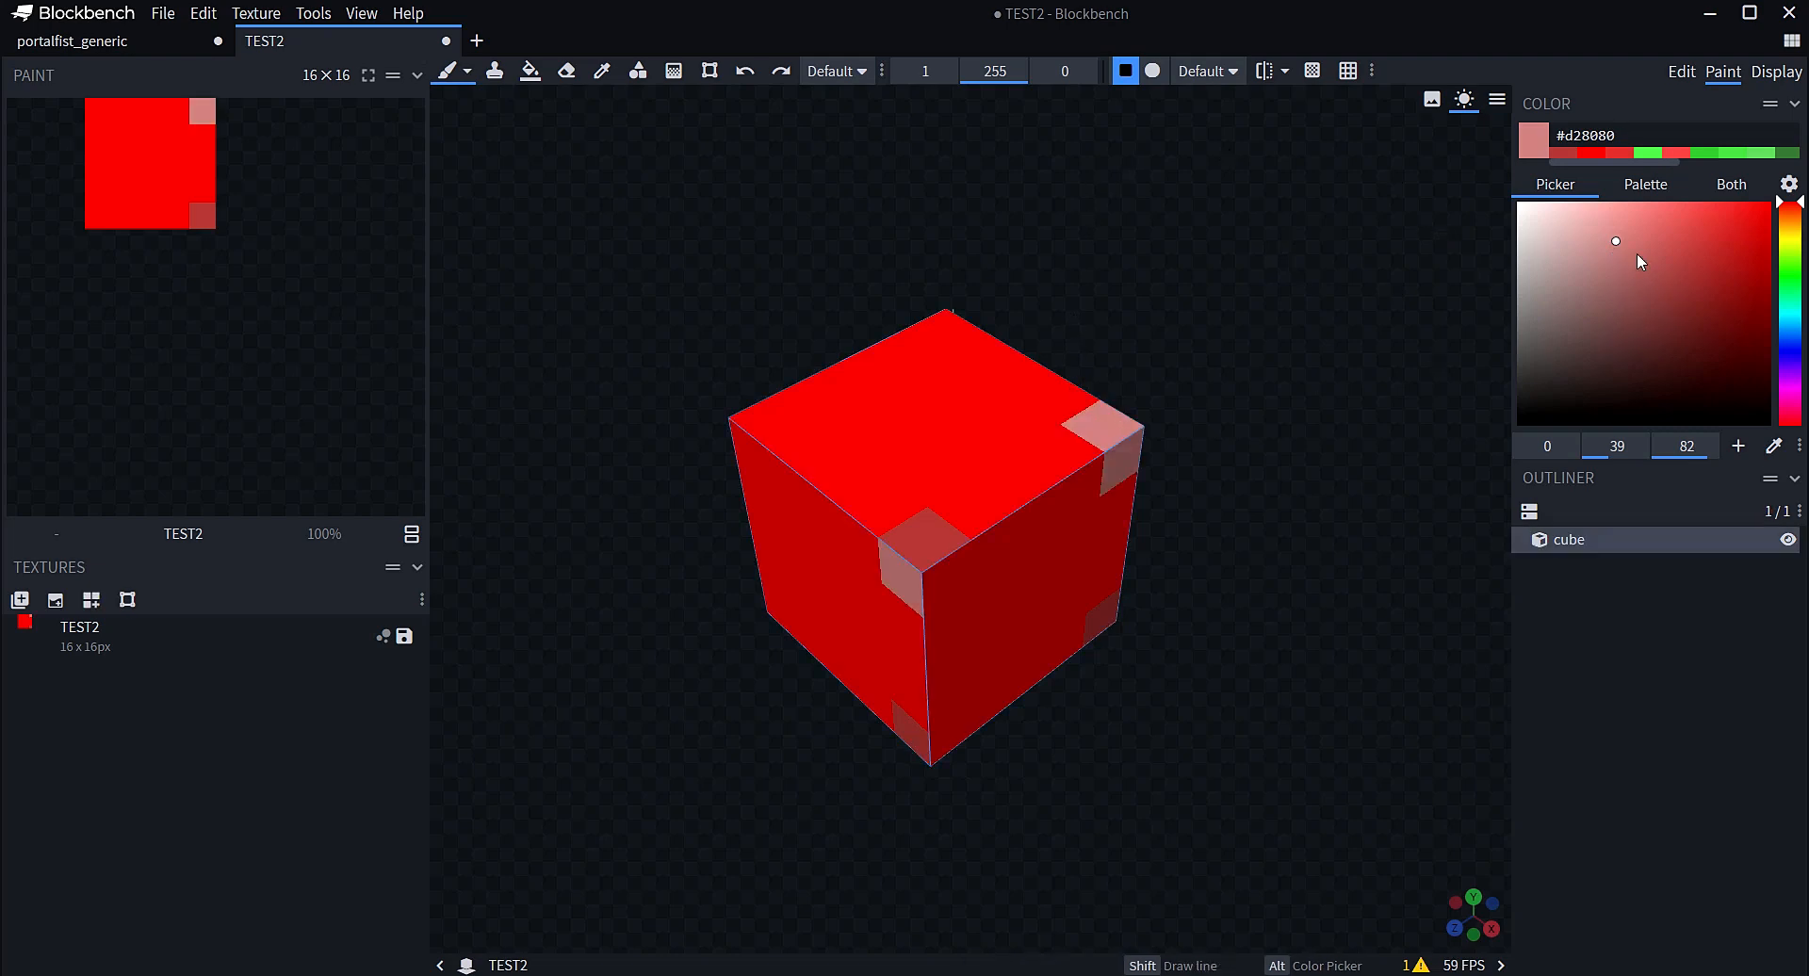
# Pick #733838, switch to the recently used colour #bc3939, and repaint the light red corner pixel on the Up face with it
pyautogui.click(1647, 324)
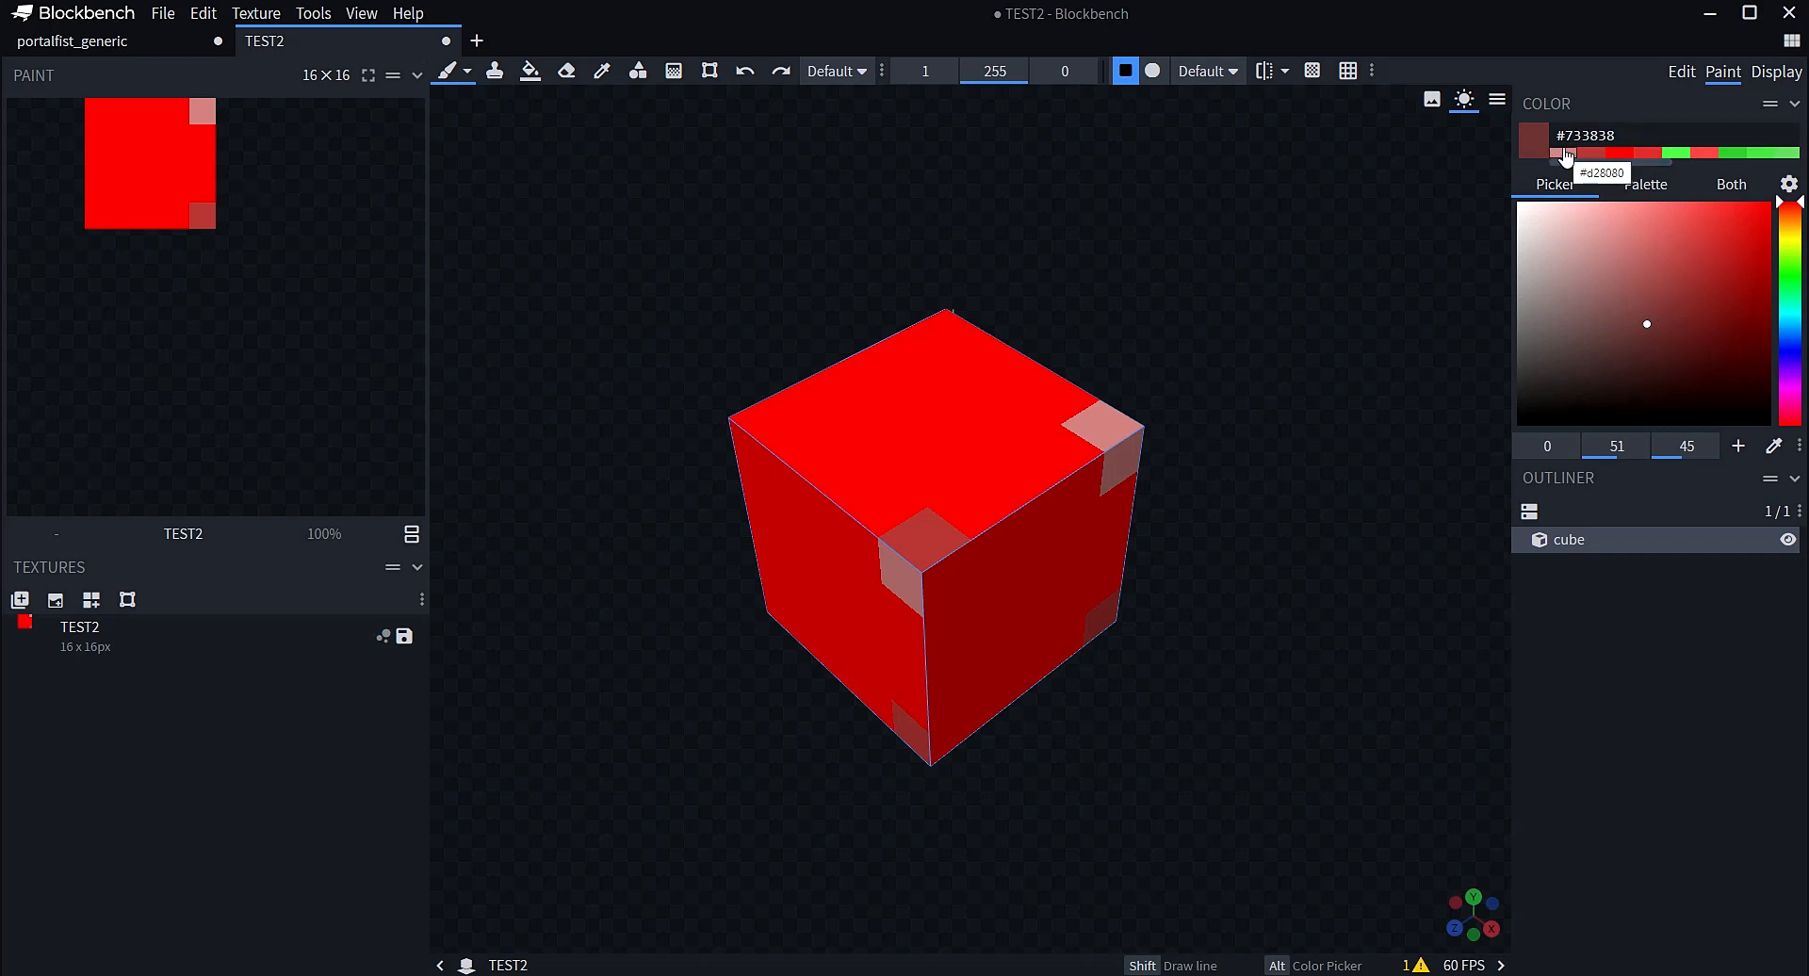
pyautogui.click(1592, 153)
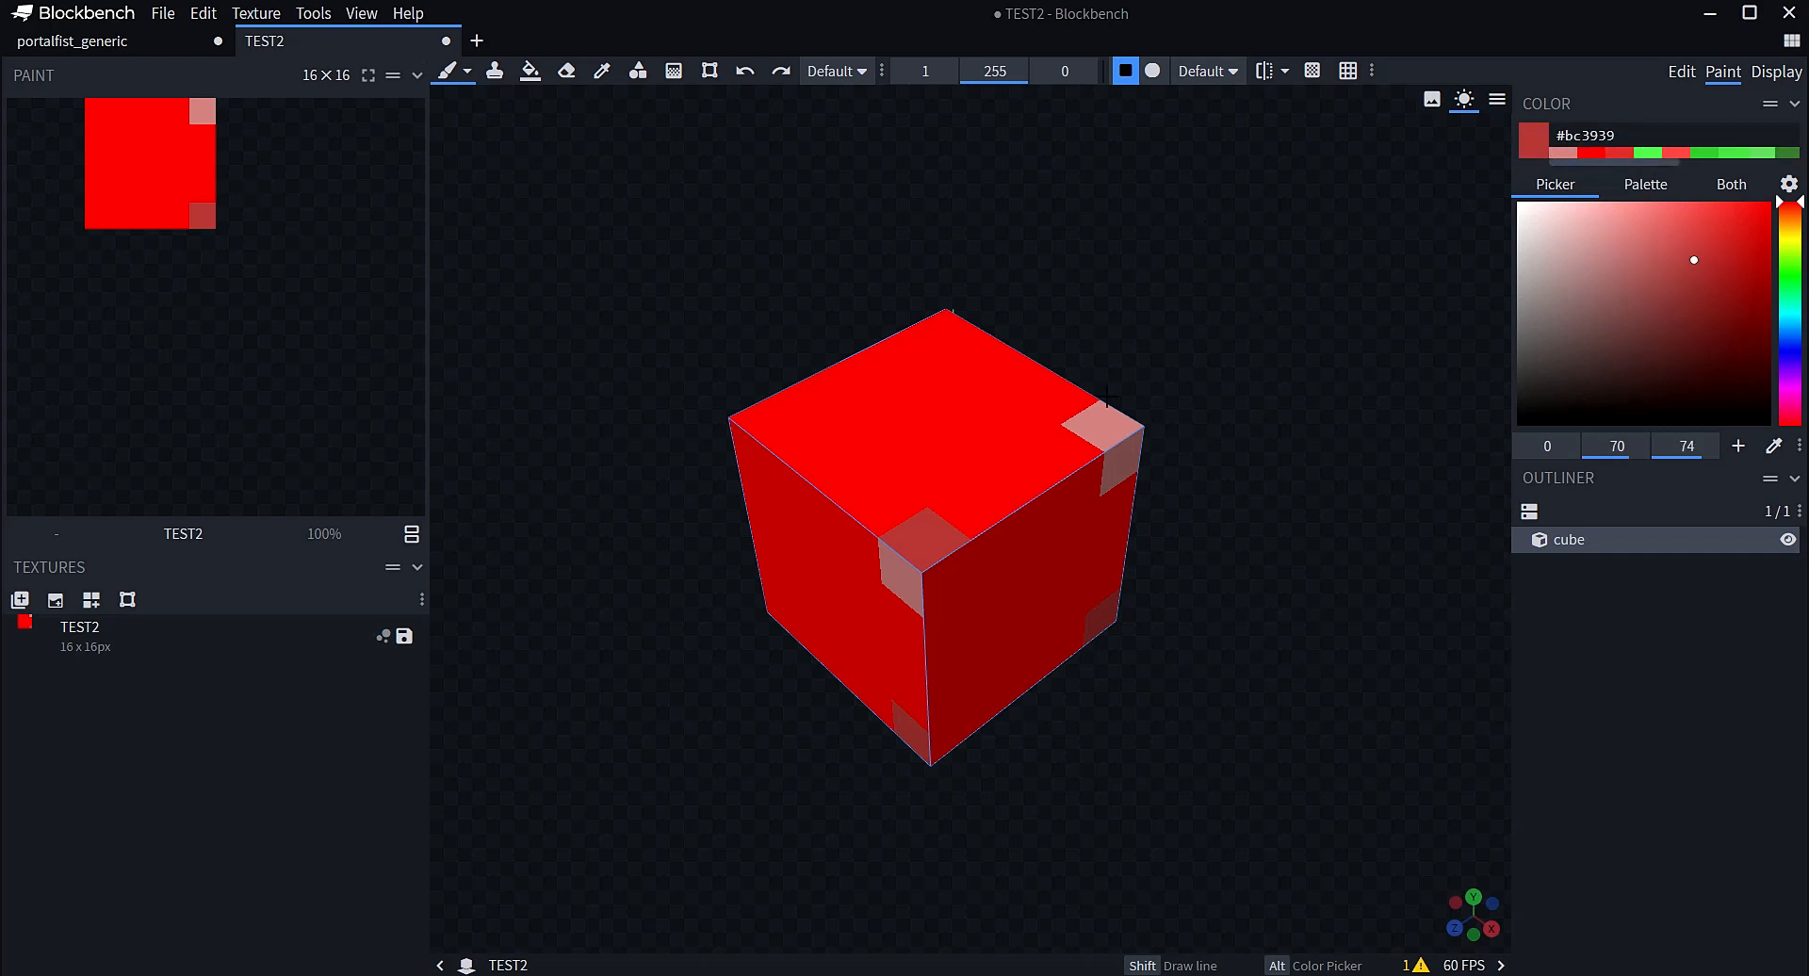
pyautogui.click(1070, 426)
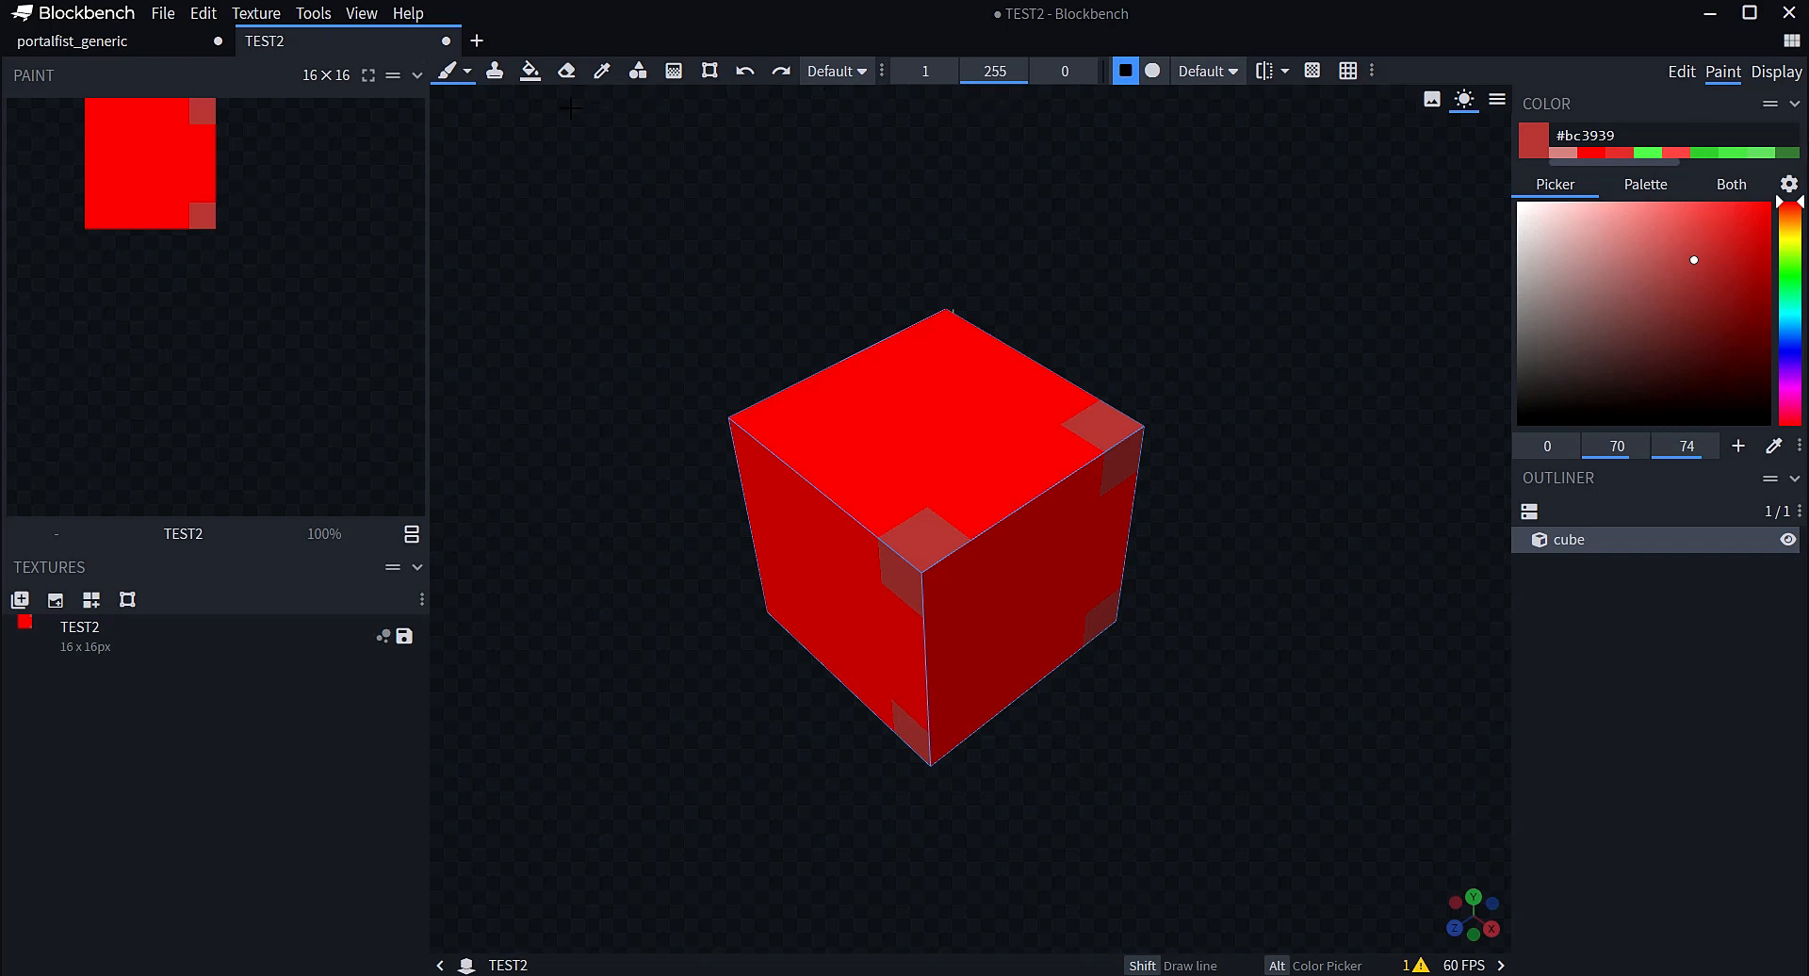
# Sample #ff0000 and #bc3939 from the cube's Up face, resample #ff0000, and brush both duller corner pixels with it
pyautogui.click(602, 72)
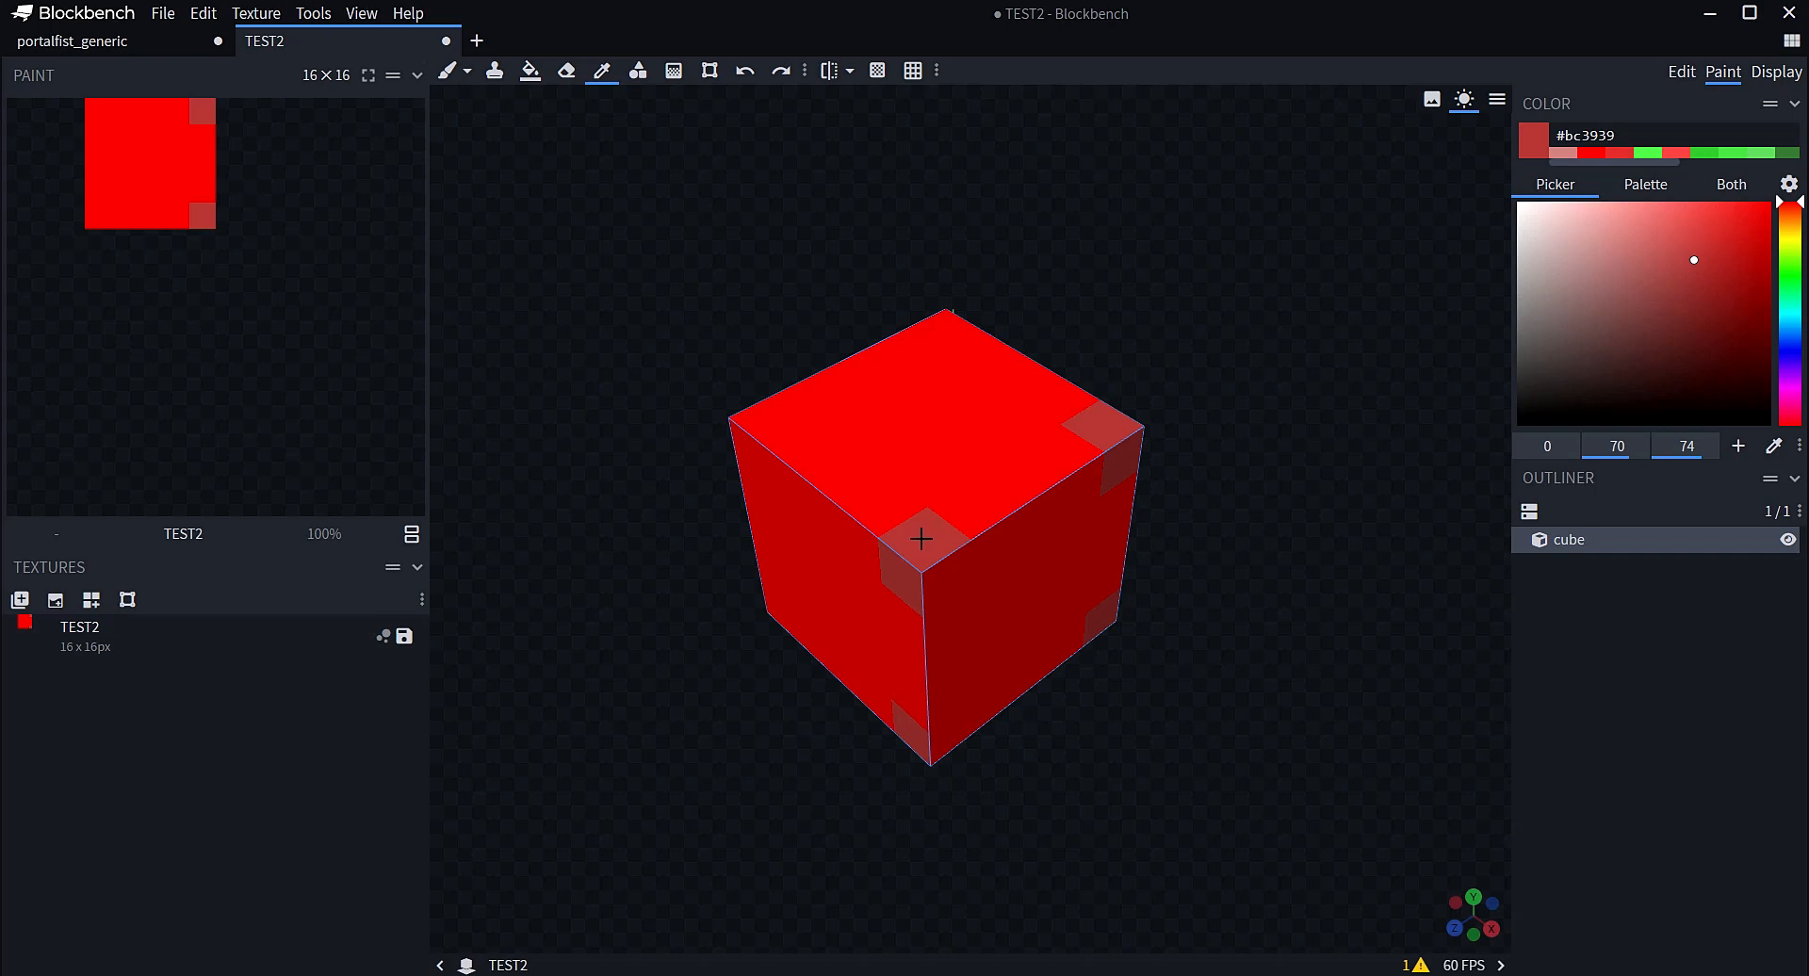
pyautogui.click(936, 378)
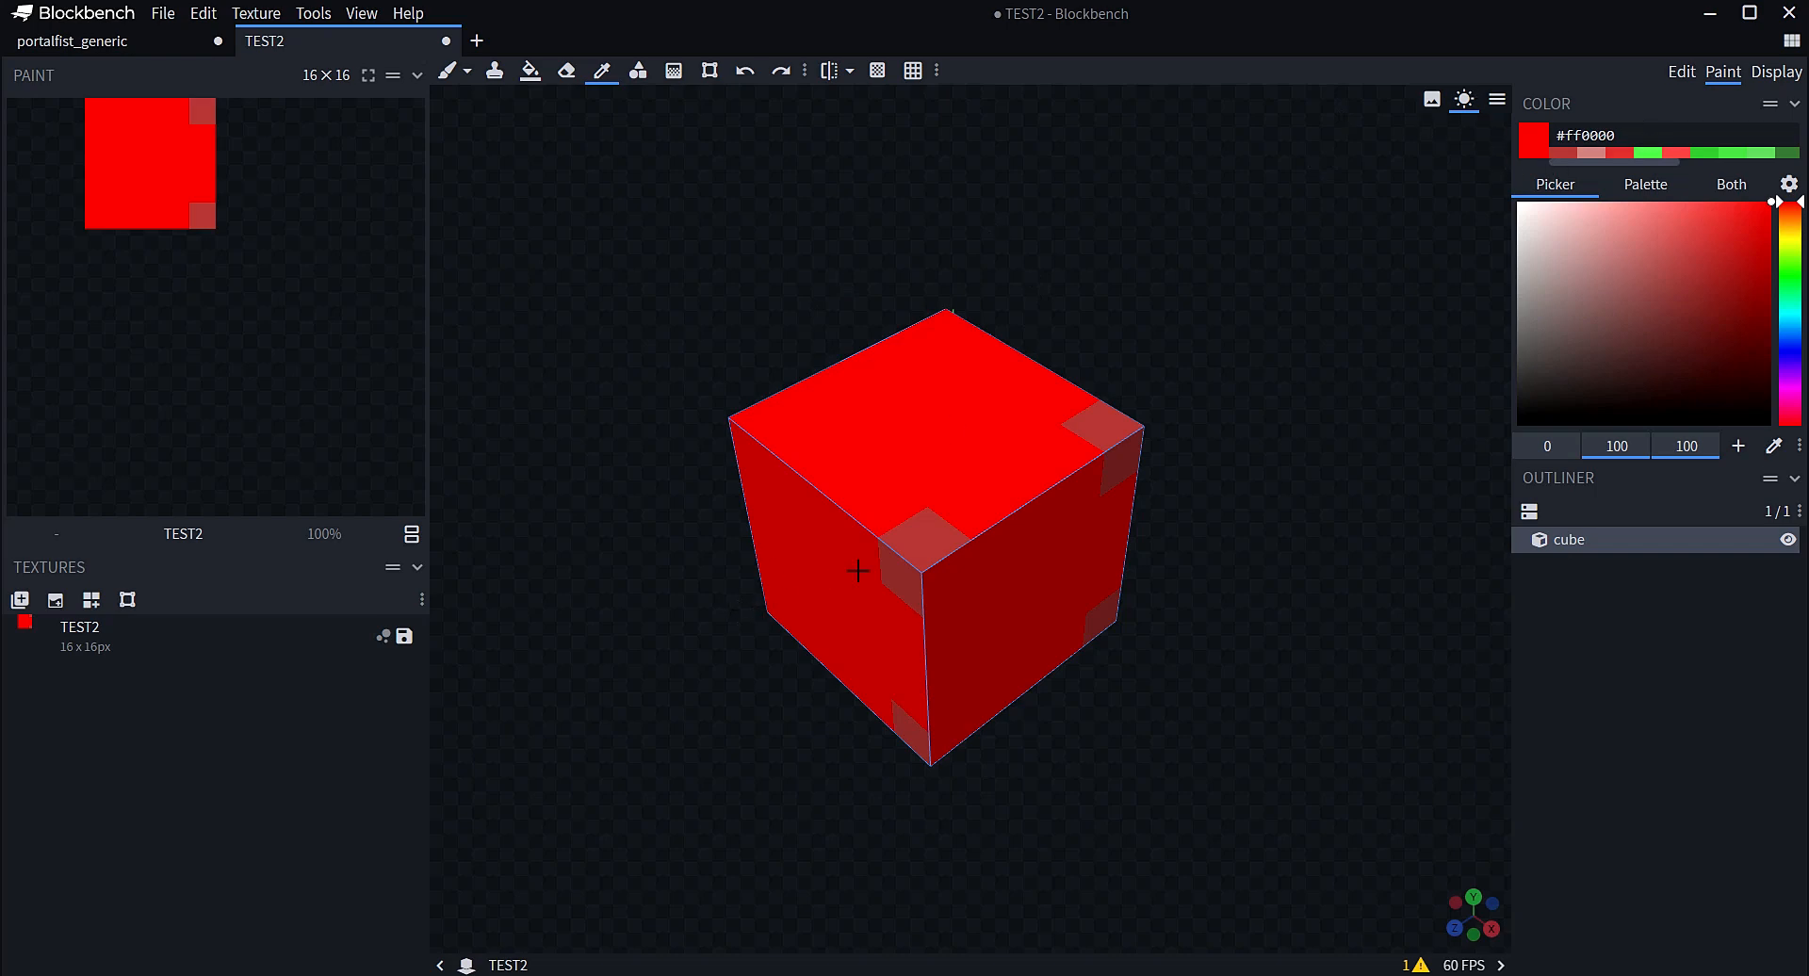
pyautogui.click(920, 542)
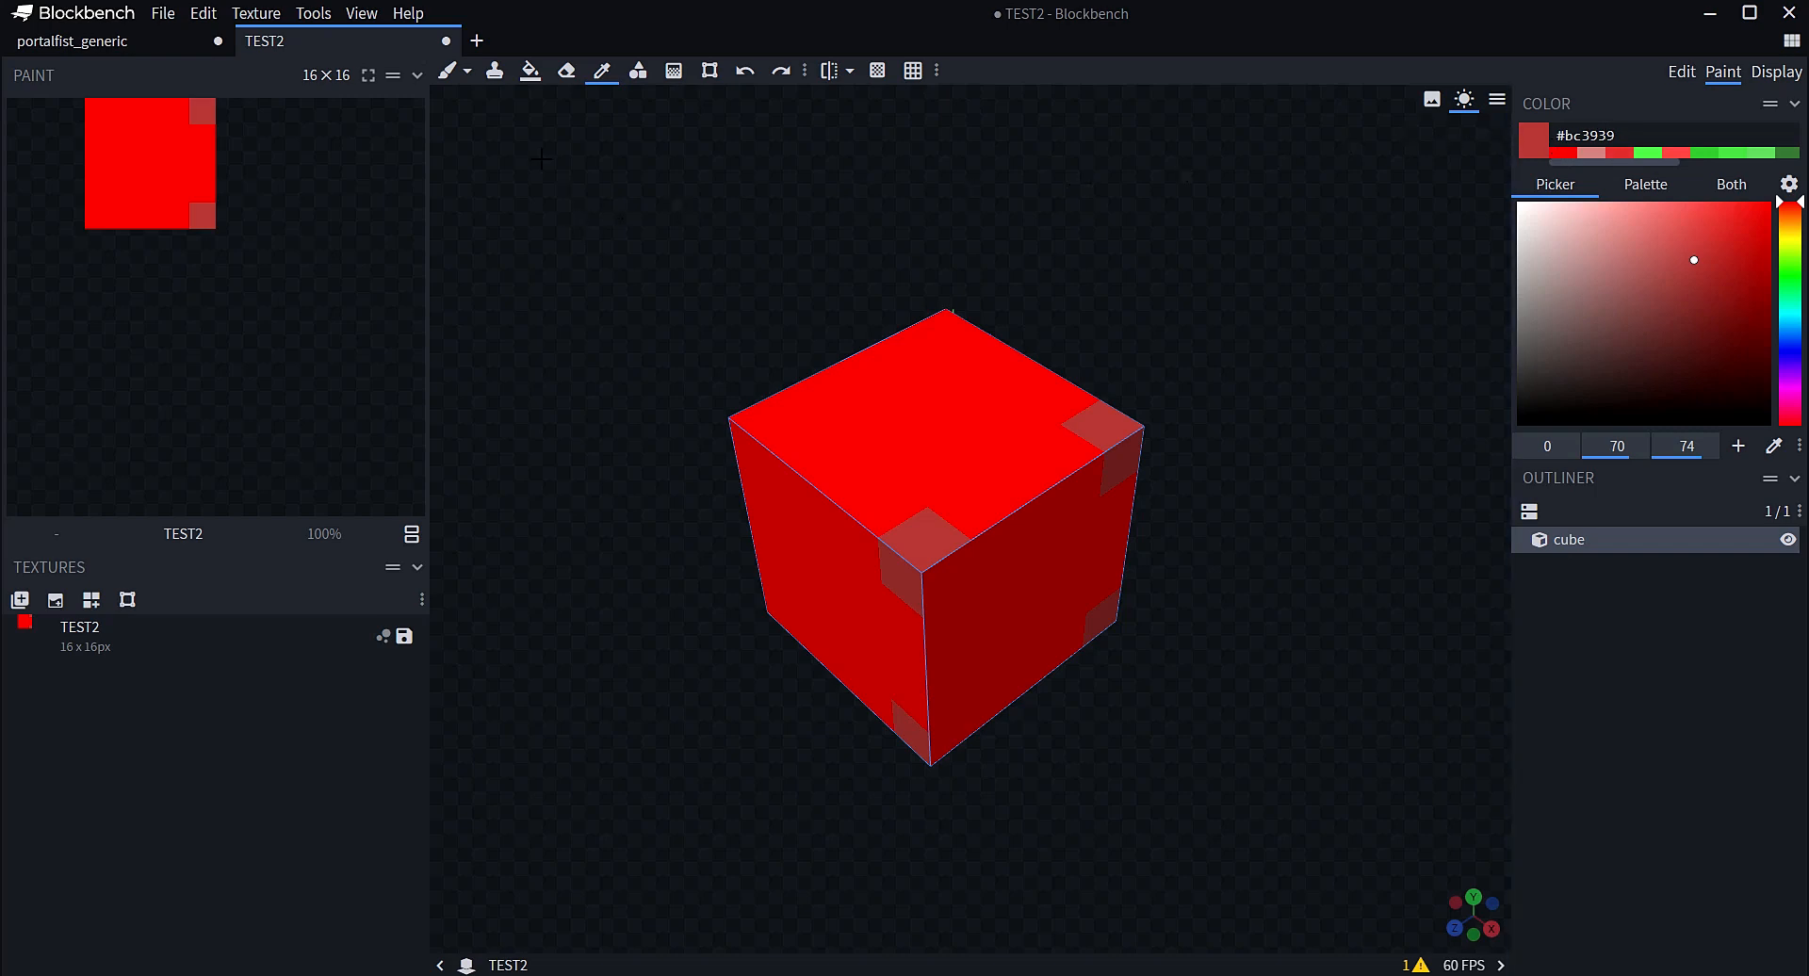
pyautogui.click(932, 392)
pyautogui.click(450, 73)
pyautogui.click(918, 536)
pyautogui.click(1112, 423)
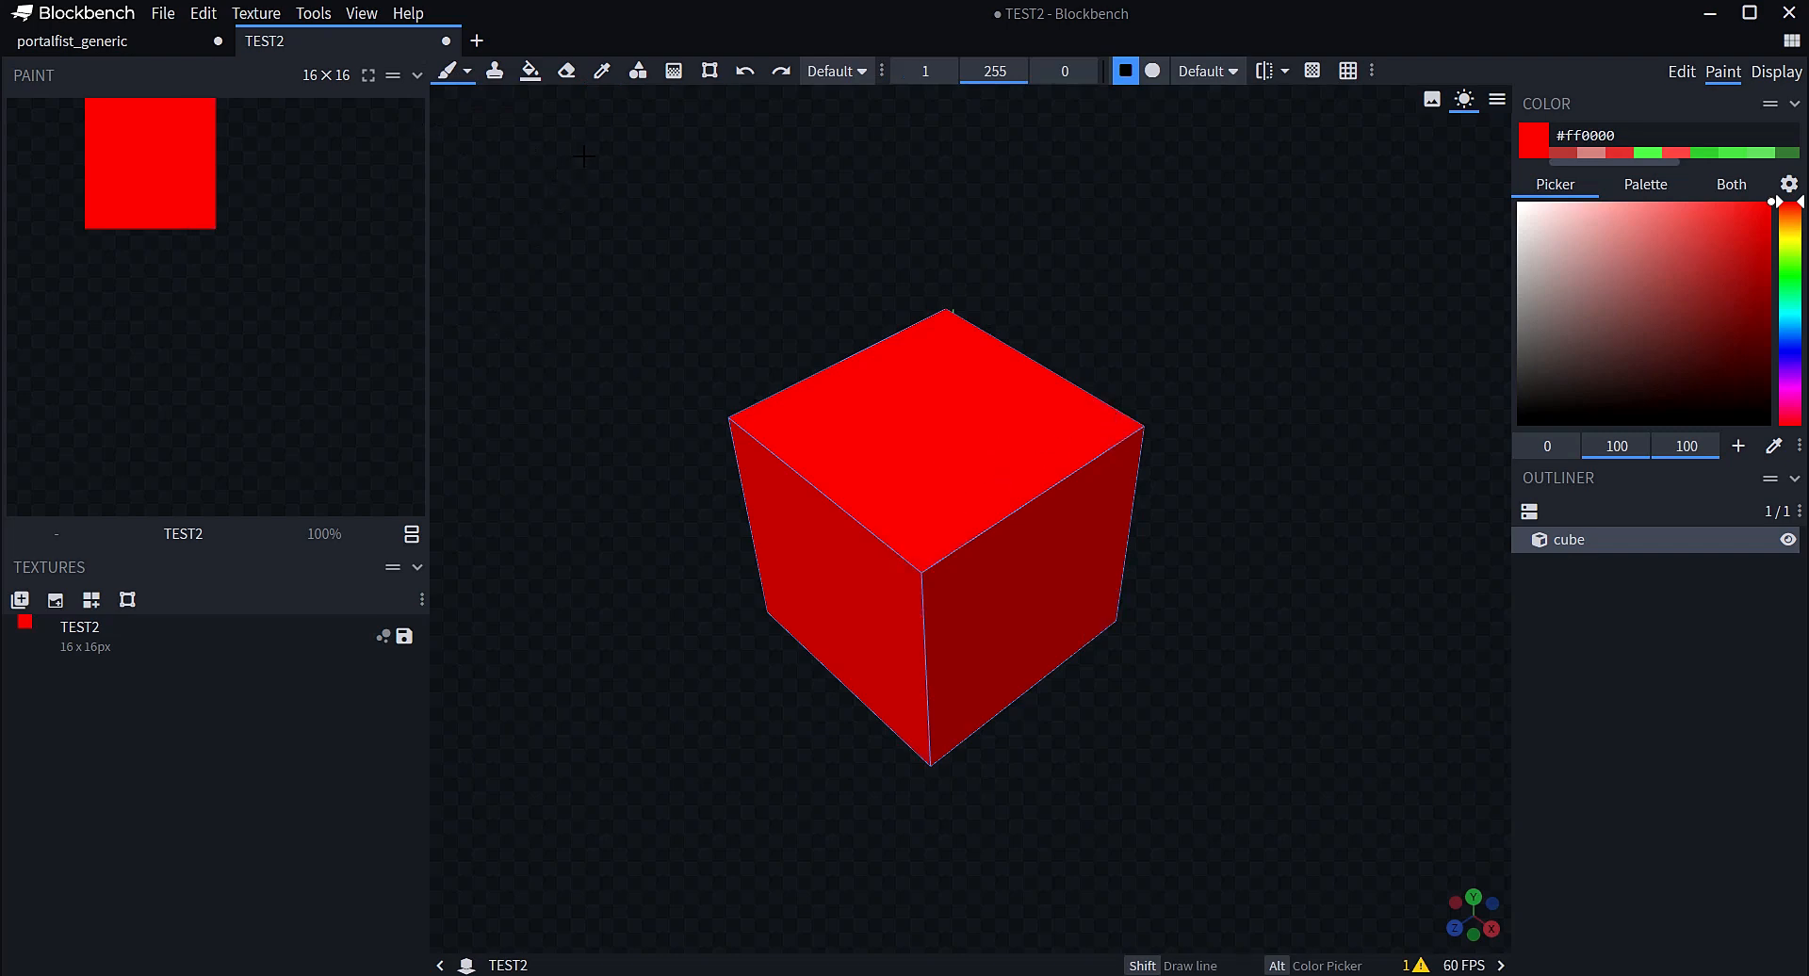
# Try drawing filled red ellipses on the texture with the Draw Shape tool, and undo them
pyautogui.click(637, 75)
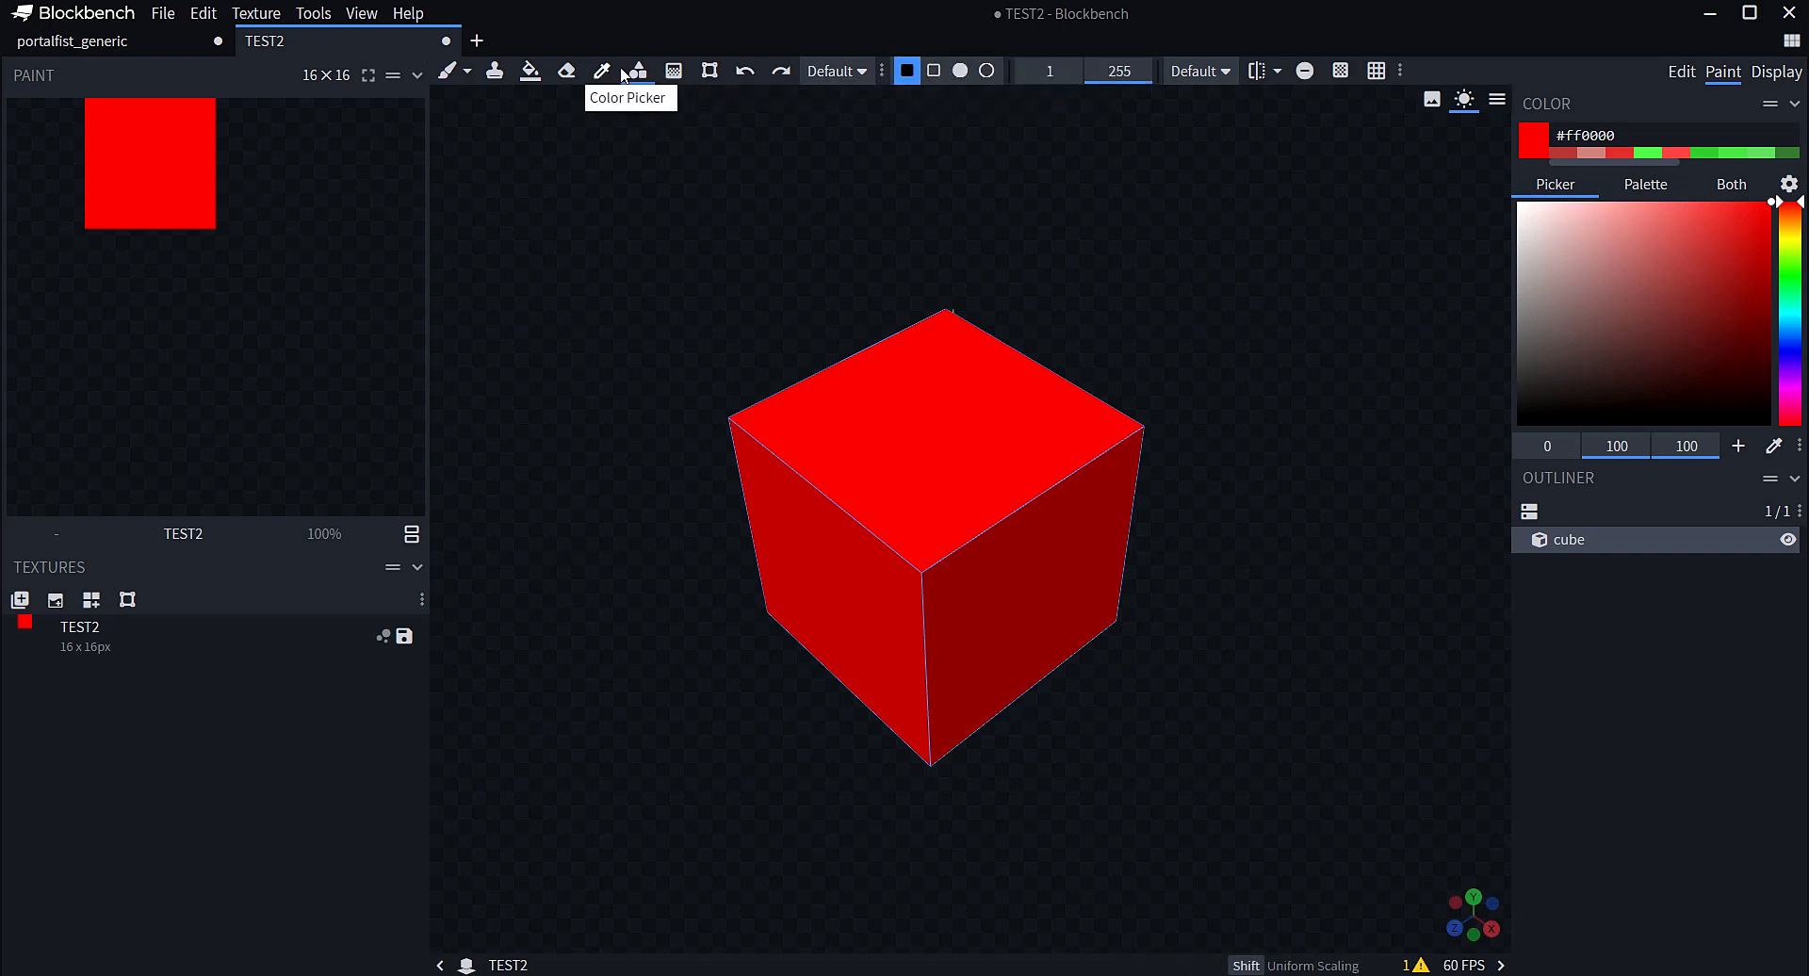
pyautogui.click(958, 71)
pyautogui.click(448, 74)
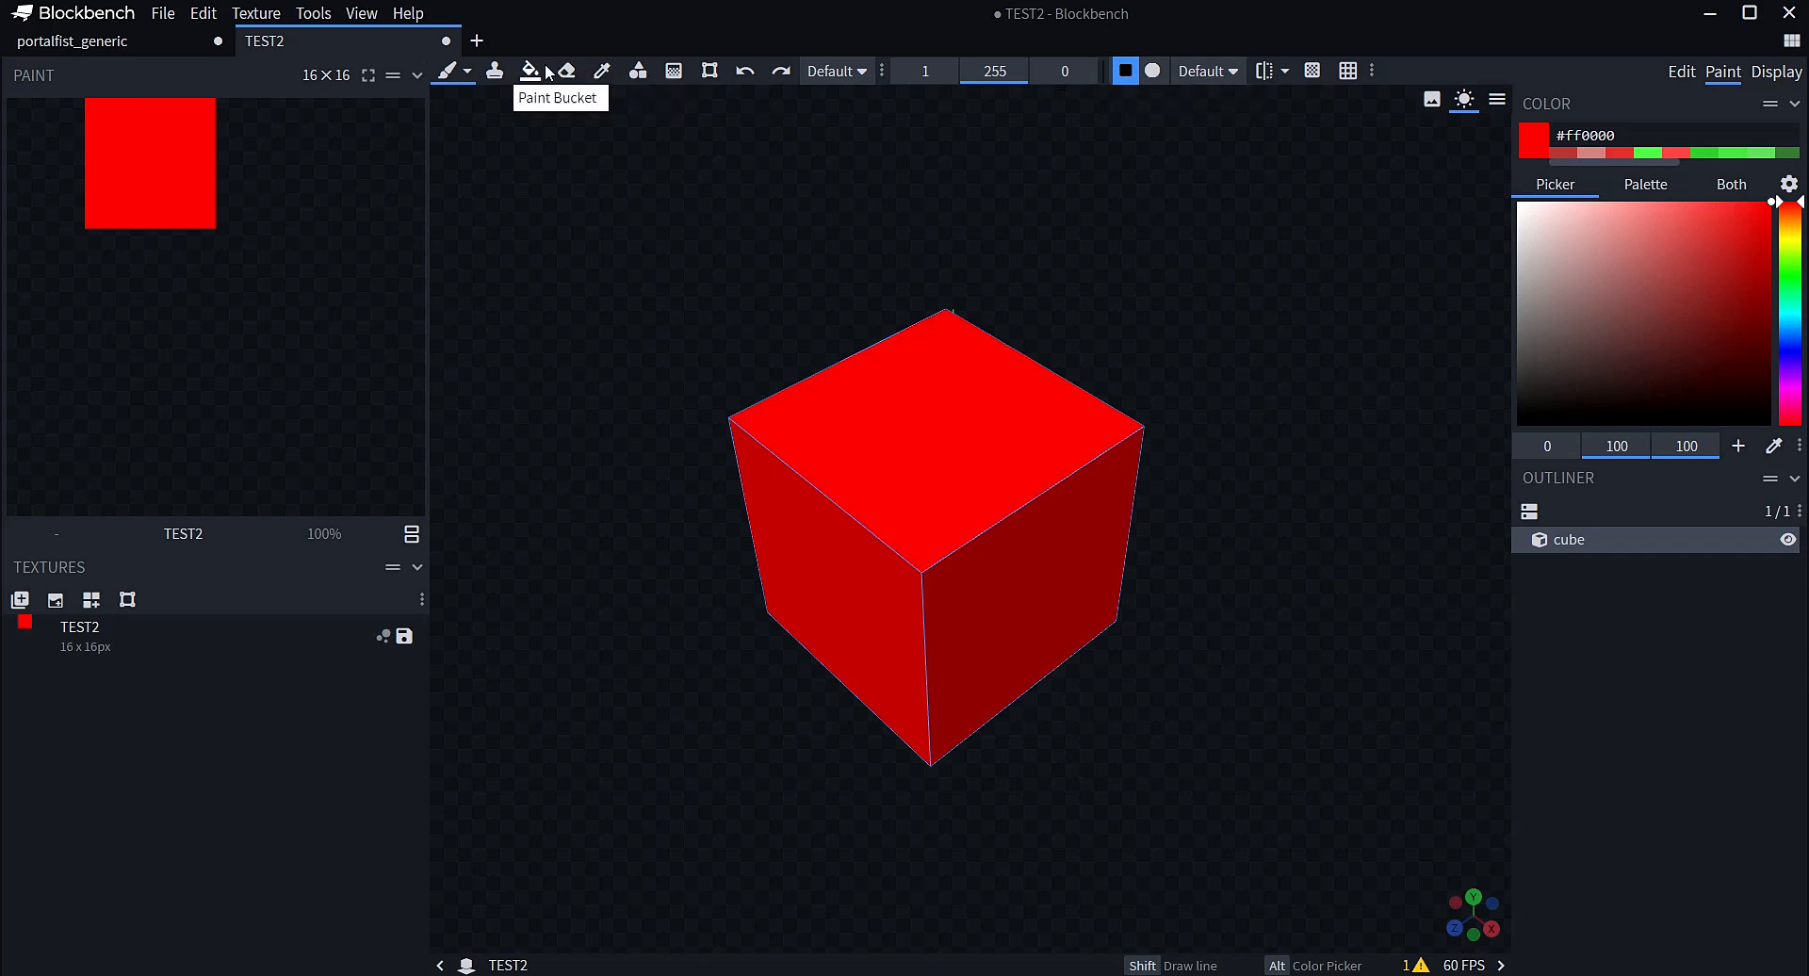
pyautogui.click(674, 72)
pyautogui.click(637, 71)
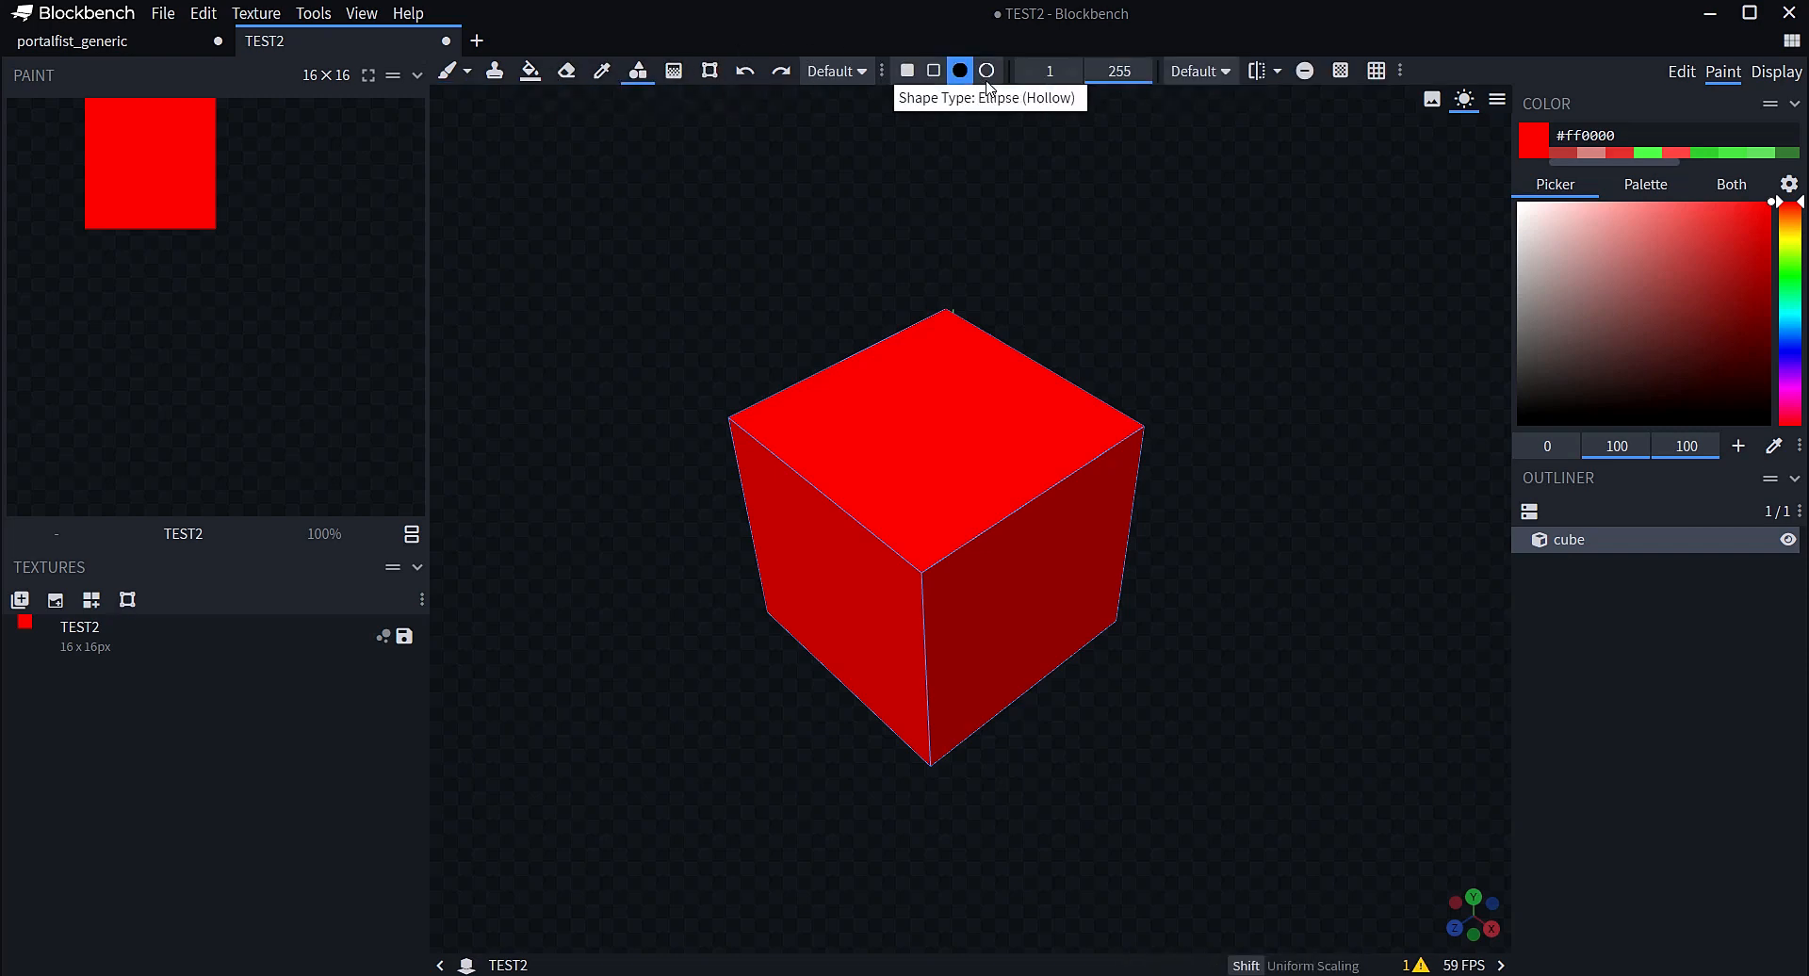
pyautogui.moveTo(268, 106); pyautogui.dragTo(201, 295)
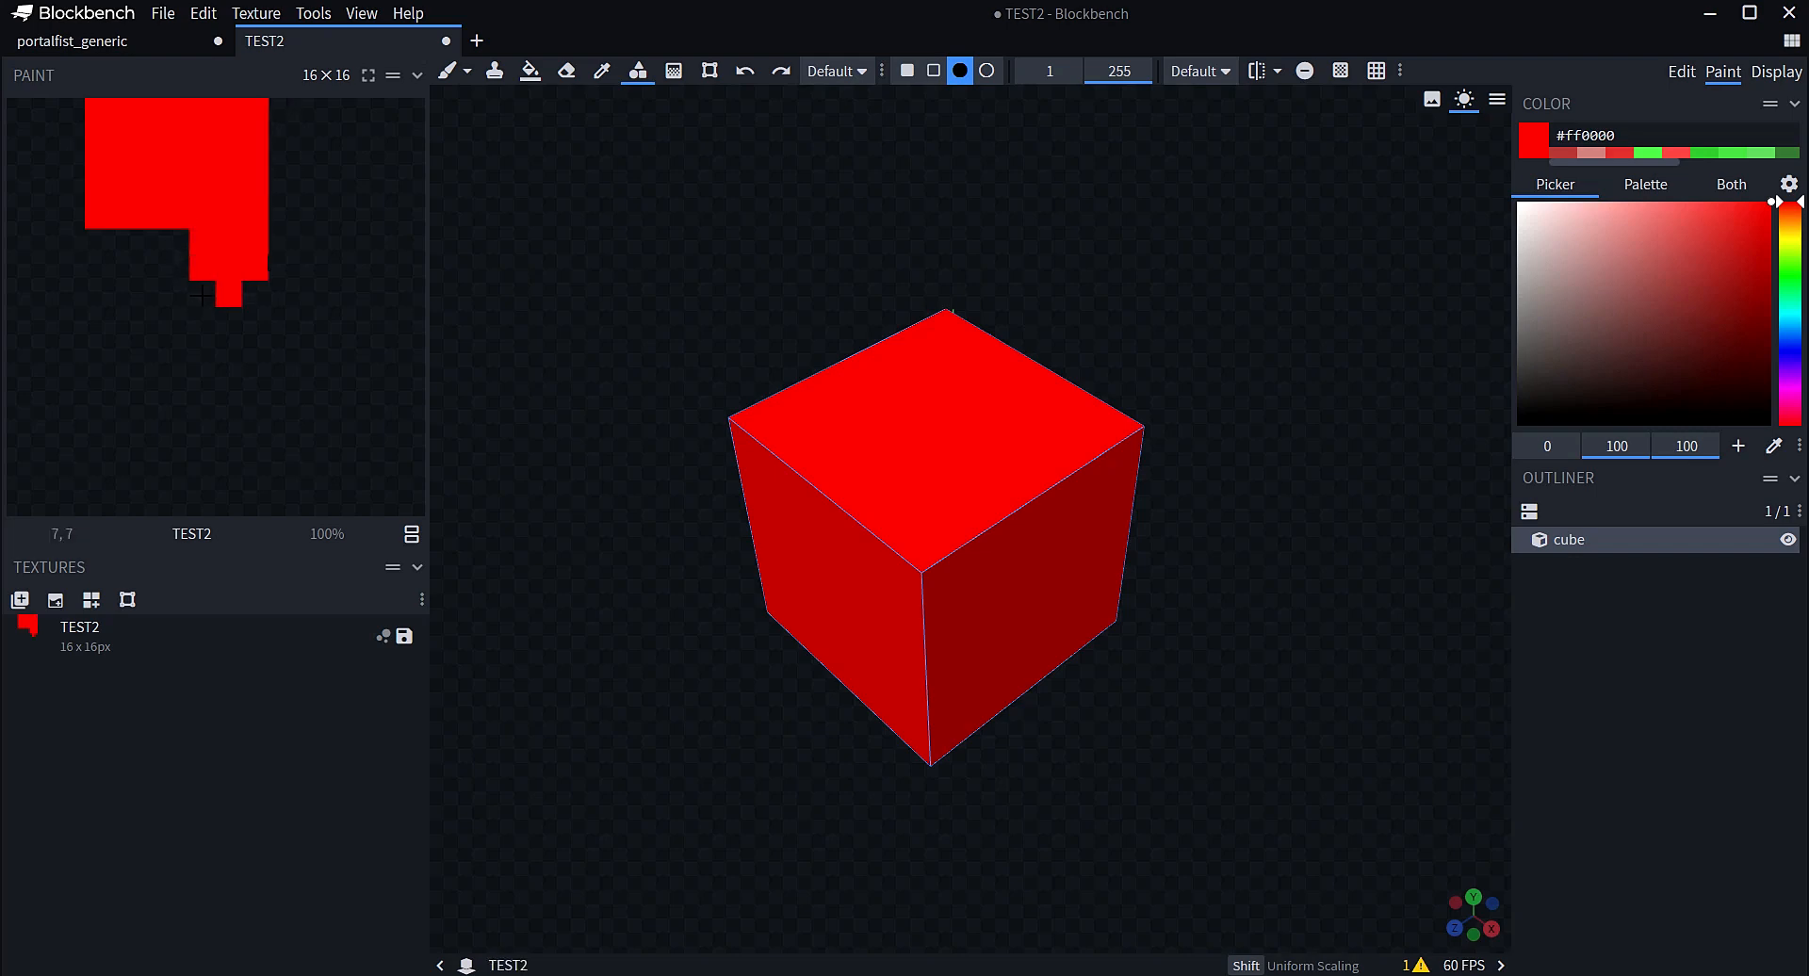
pyautogui.moveTo(272, 345)
pyautogui.mouseDown()
pyautogui.moveTo(320, 322)
pyautogui.moveTo(320, 376)
pyautogui.moveTo(344, 325)
pyautogui.moveTo(410, 387)
pyautogui.moveTo(226, 366)
pyautogui.mouseUp()
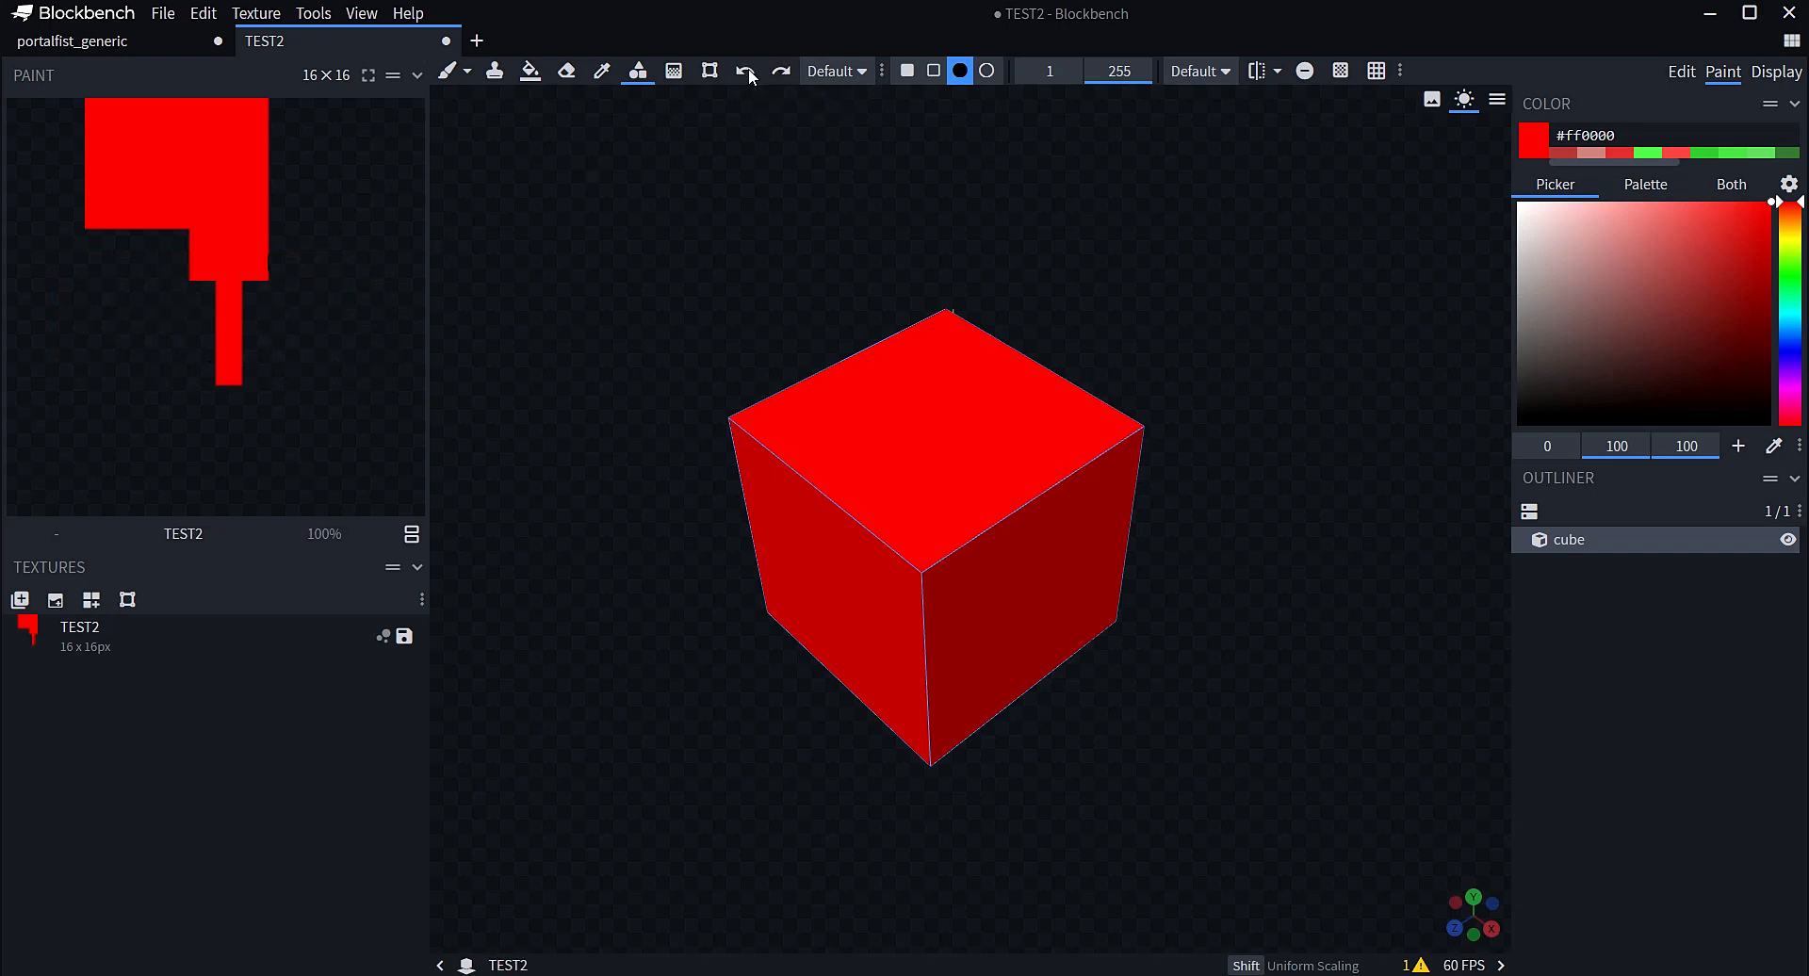
pyautogui.click(745, 71)
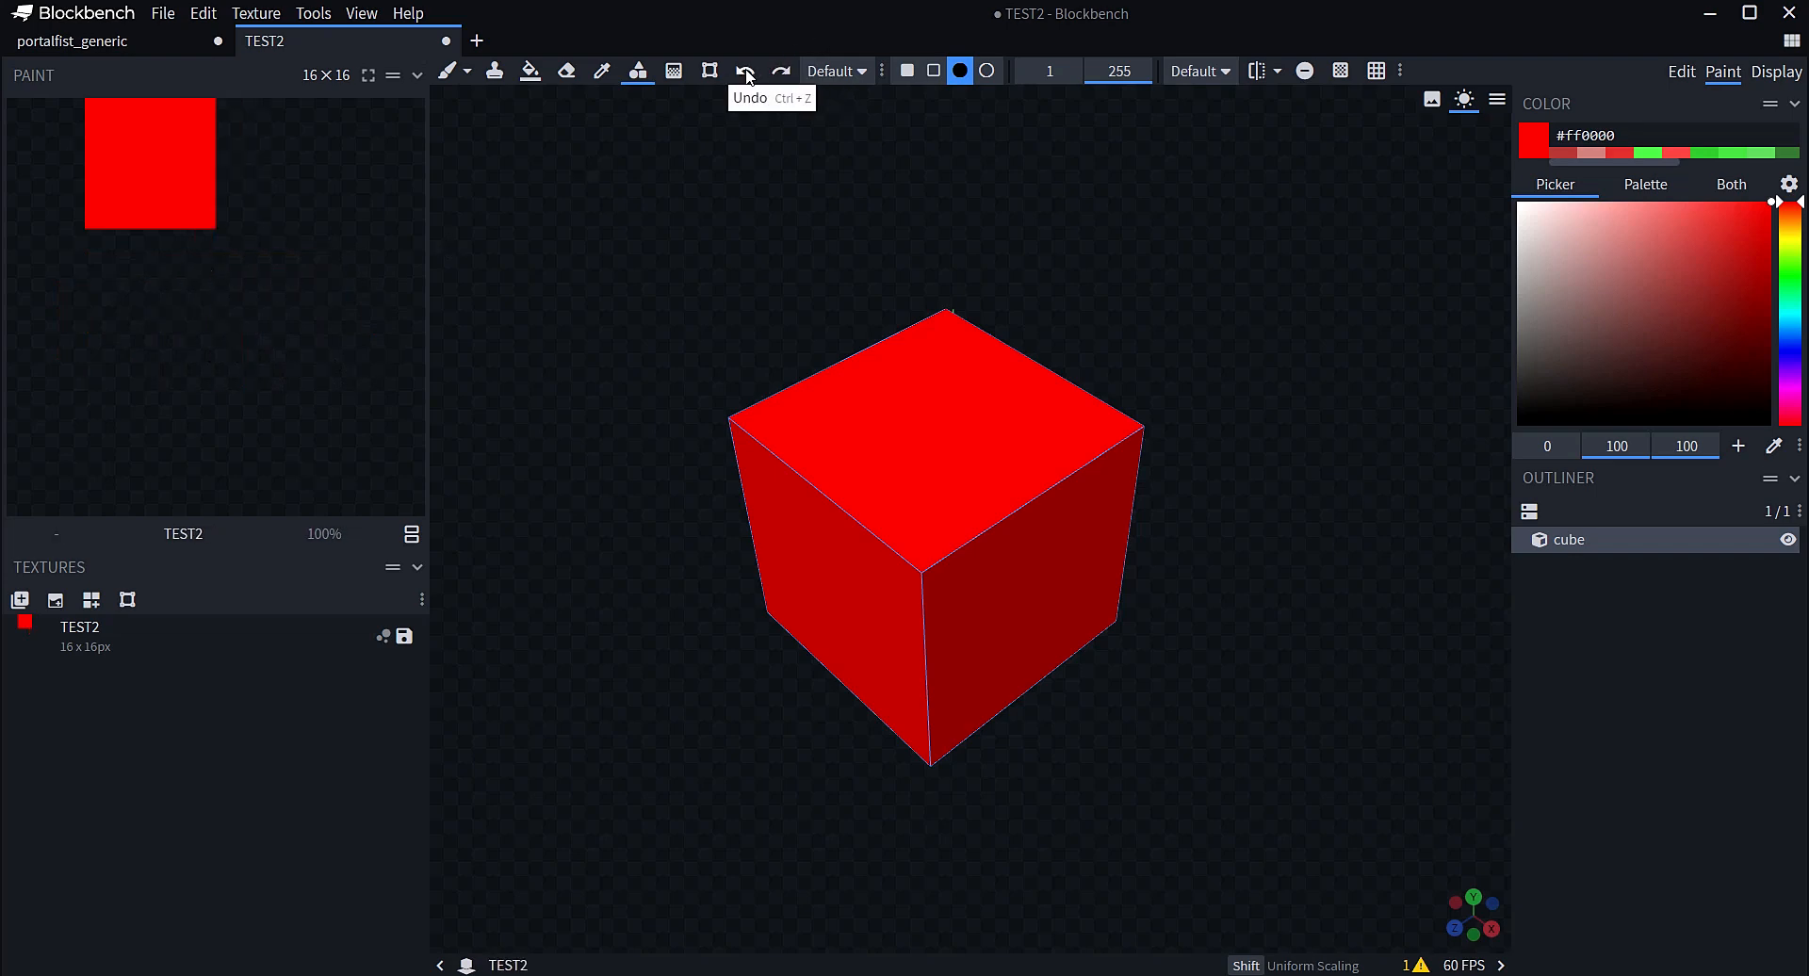
# Try a hollow rectangle and a filled rectangle below the red texture square, undoing each one
pyautogui.click(932, 72)
pyautogui.moveTo(169, 313)
pyautogui.mouseDown()
pyautogui.moveTo(219, 330)
pyautogui.moveTo(243, 400)
pyautogui.moveTo(337, 425)
pyautogui.moveTo(411, 500)
pyautogui.moveTo(334, 471)
pyautogui.moveTo(202, 372)
pyautogui.moveTo(229, 368)
pyautogui.moveTo(362, 480)
pyautogui.moveTo(281, 321)
pyautogui.moveTo(256, 374)
pyautogui.moveTo(333, 243)
pyautogui.moveTo(334, 268)
pyautogui.moveTo(203, 294)
pyautogui.moveTo(8, 271)
pyautogui.moveTo(146, 372)
pyautogui.moveTo(386, 452)
pyautogui.mouseUp()
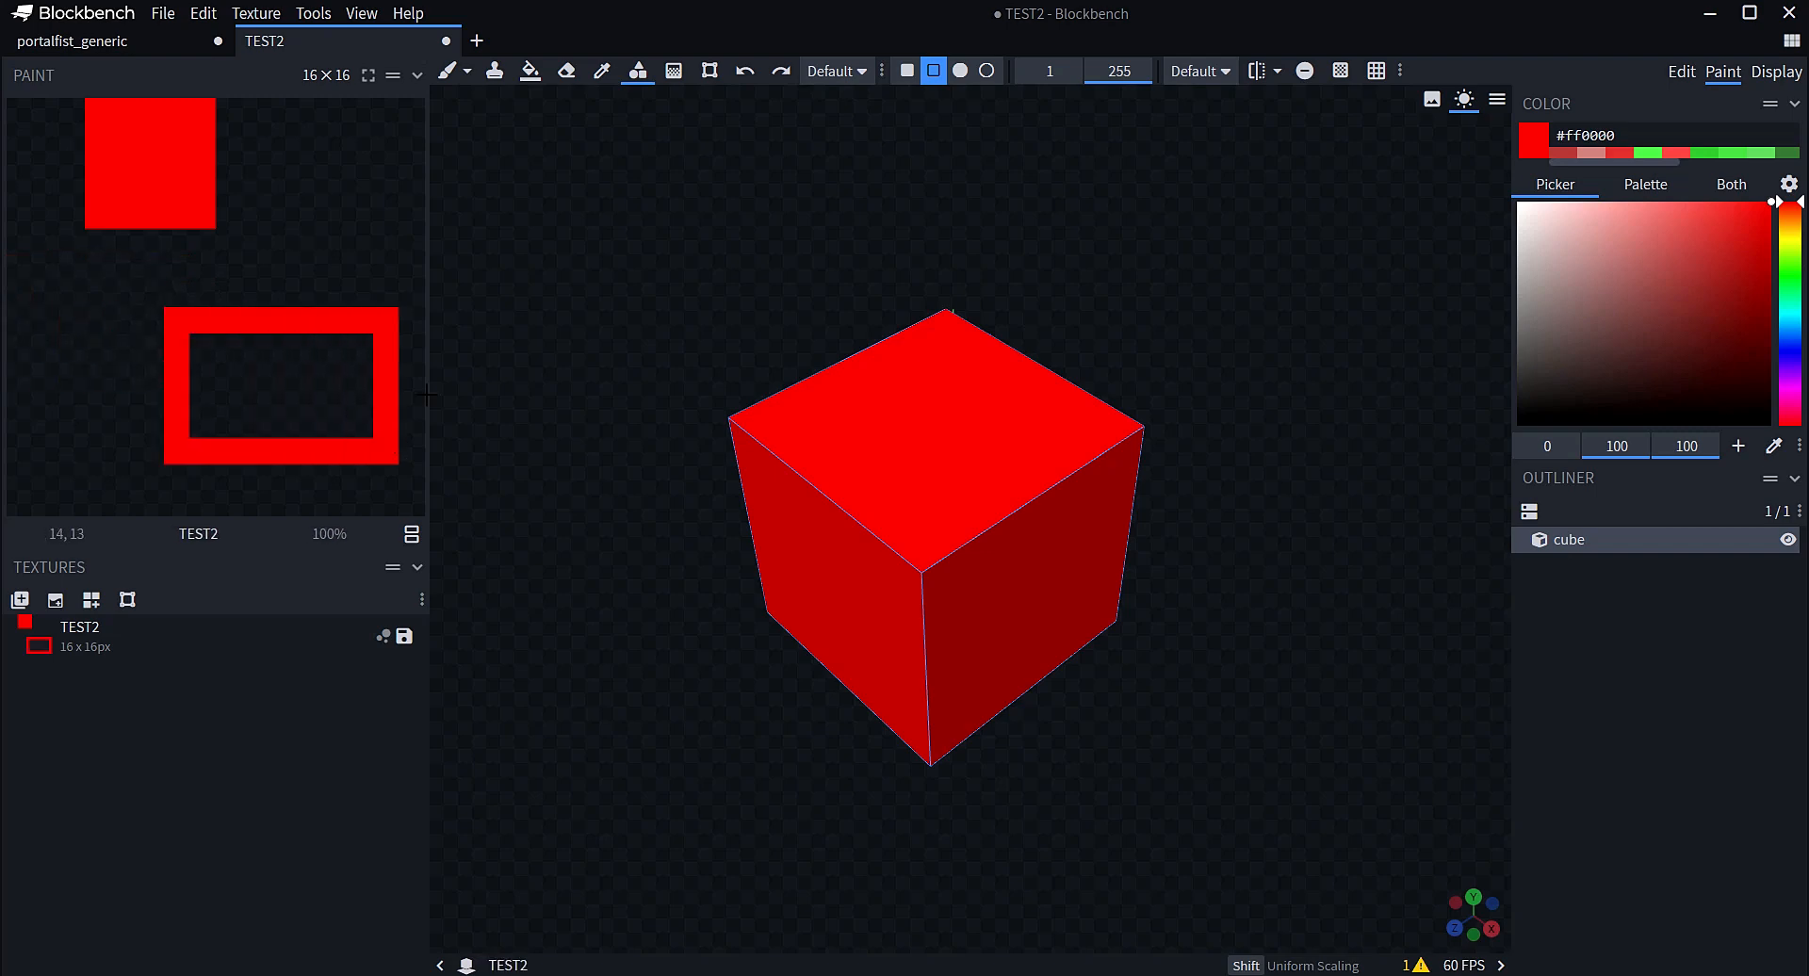
pyautogui.click(744, 71)
pyautogui.click(906, 70)
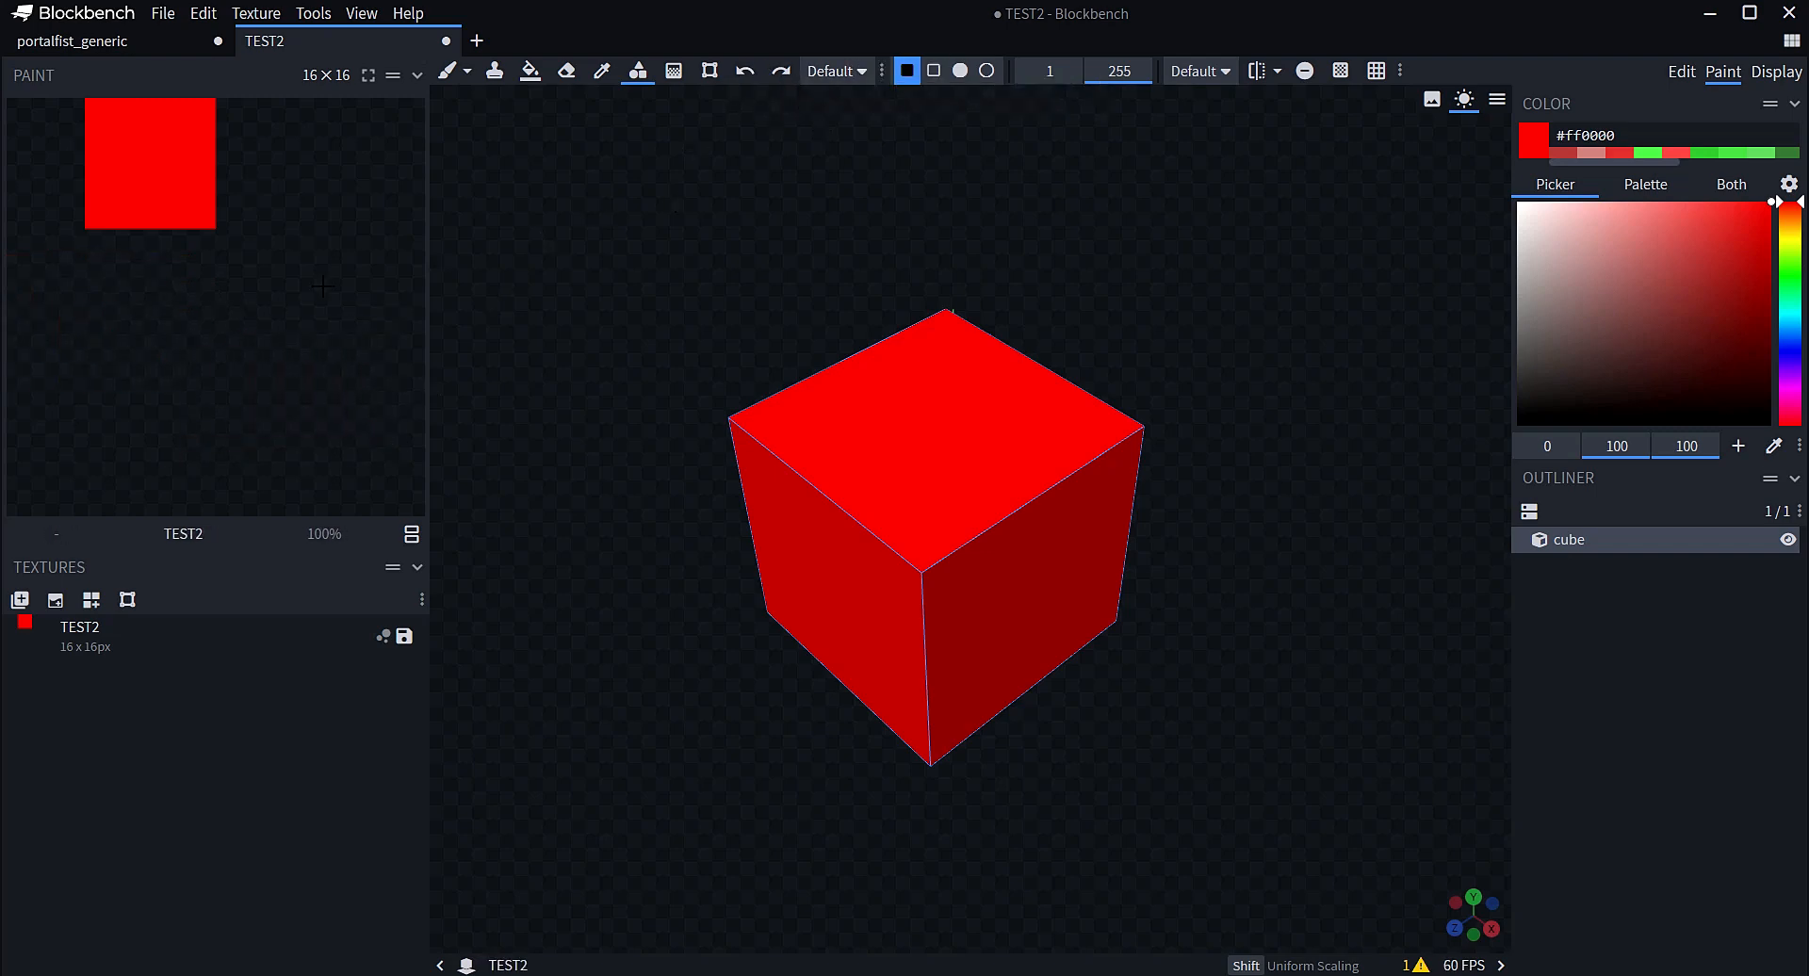
pyautogui.moveTo(93, 261)
pyautogui.mouseDown()
pyautogui.moveTo(386, 457)
pyautogui.moveTo(283, 403)
pyautogui.mouseUp()
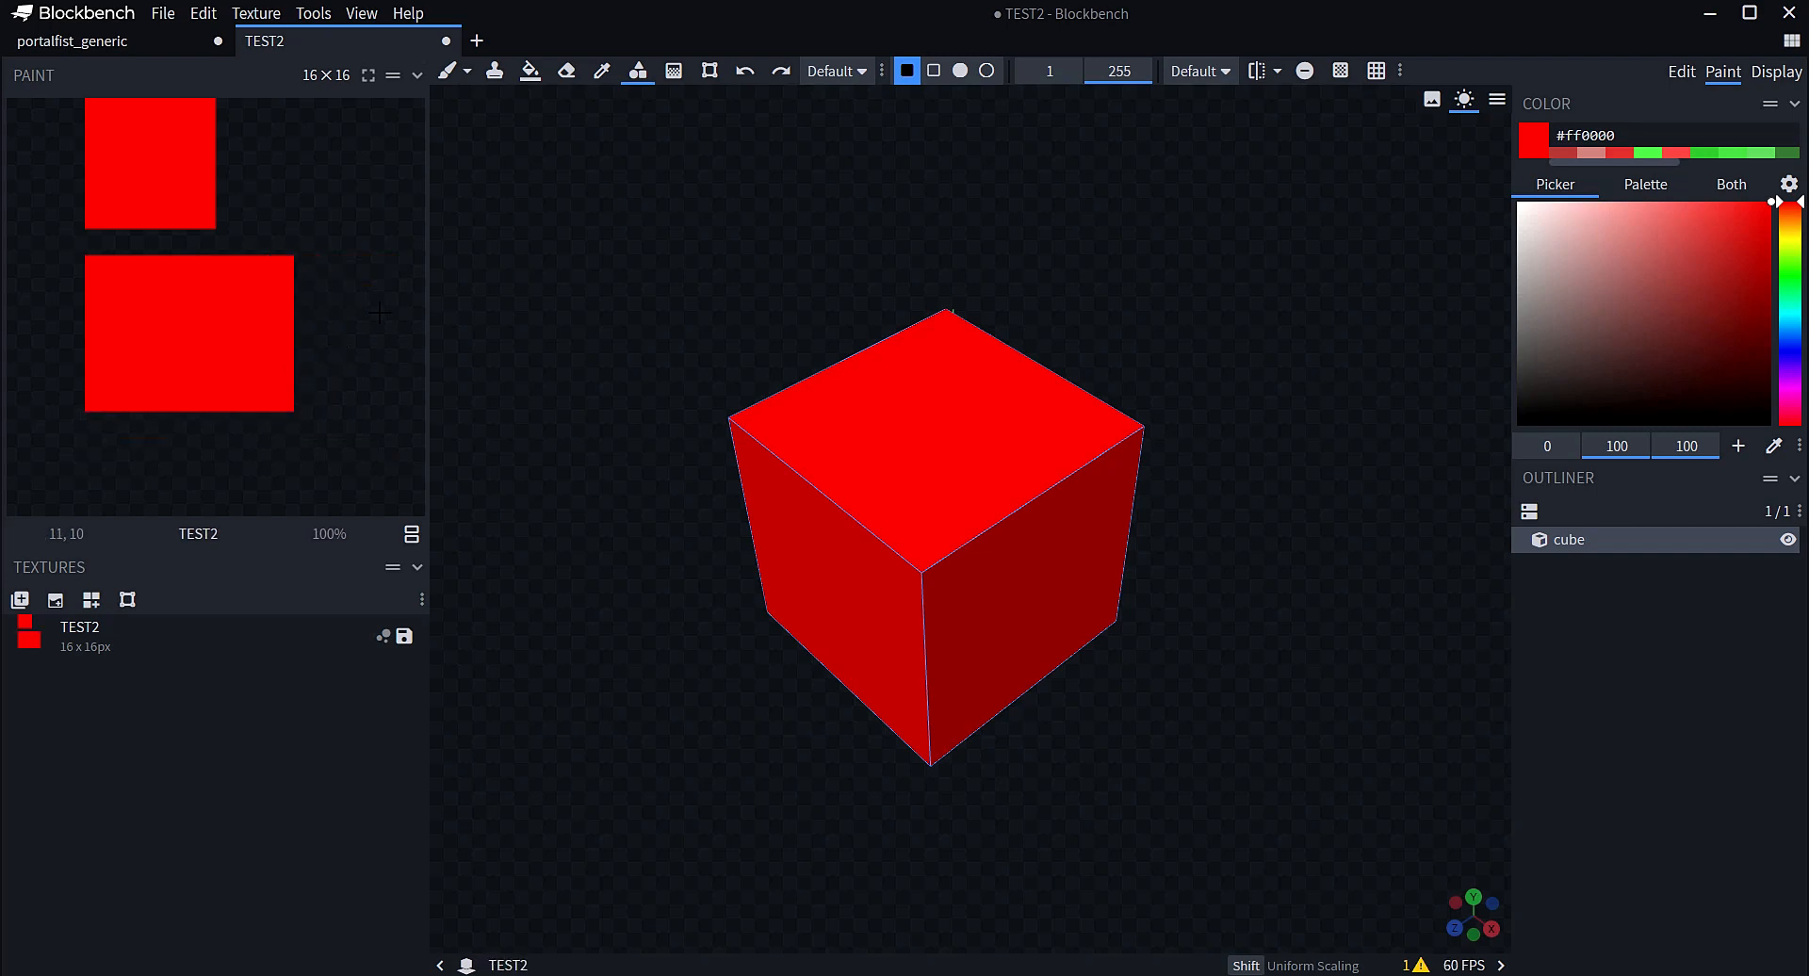
pyautogui.click(746, 70)
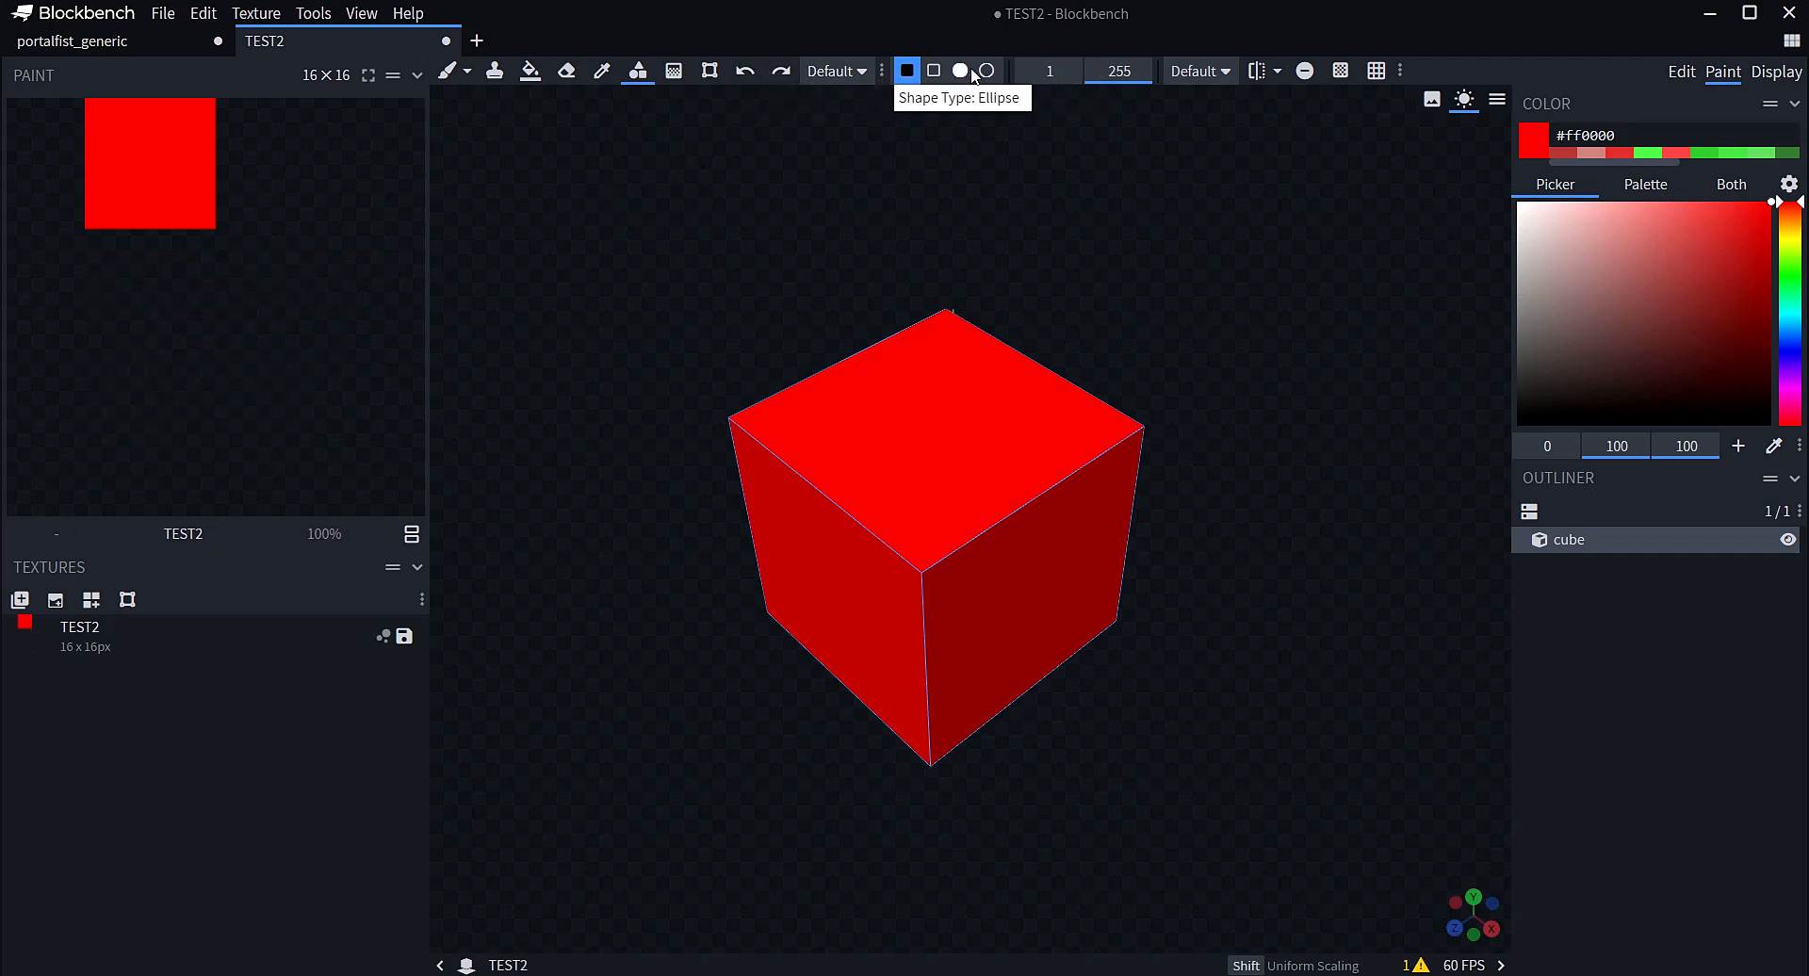
# Try a large filled ellipse and a hollow ellipse of about 11 x 9 pixels on the texture, undoing each one
pyautogui.click(961, 71)
pyautogui.moveTo(98, 320); pyautogui.dragTo(338, 468)
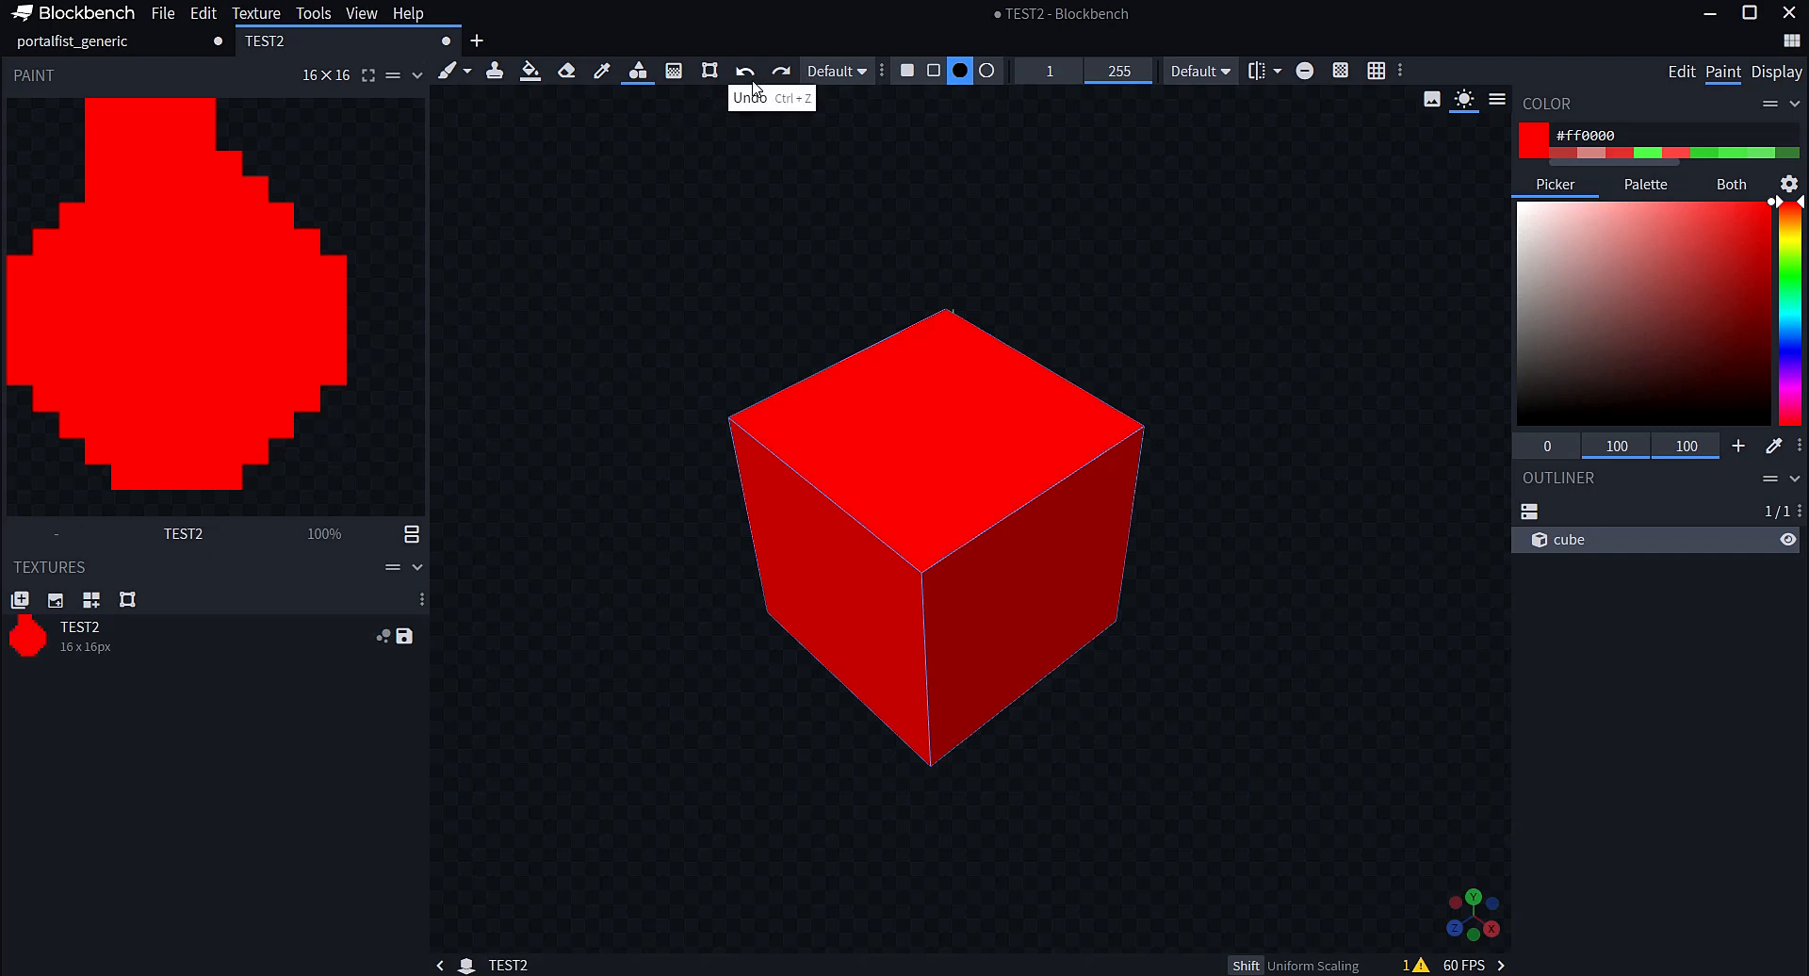
pyautogui.click(745, 71)
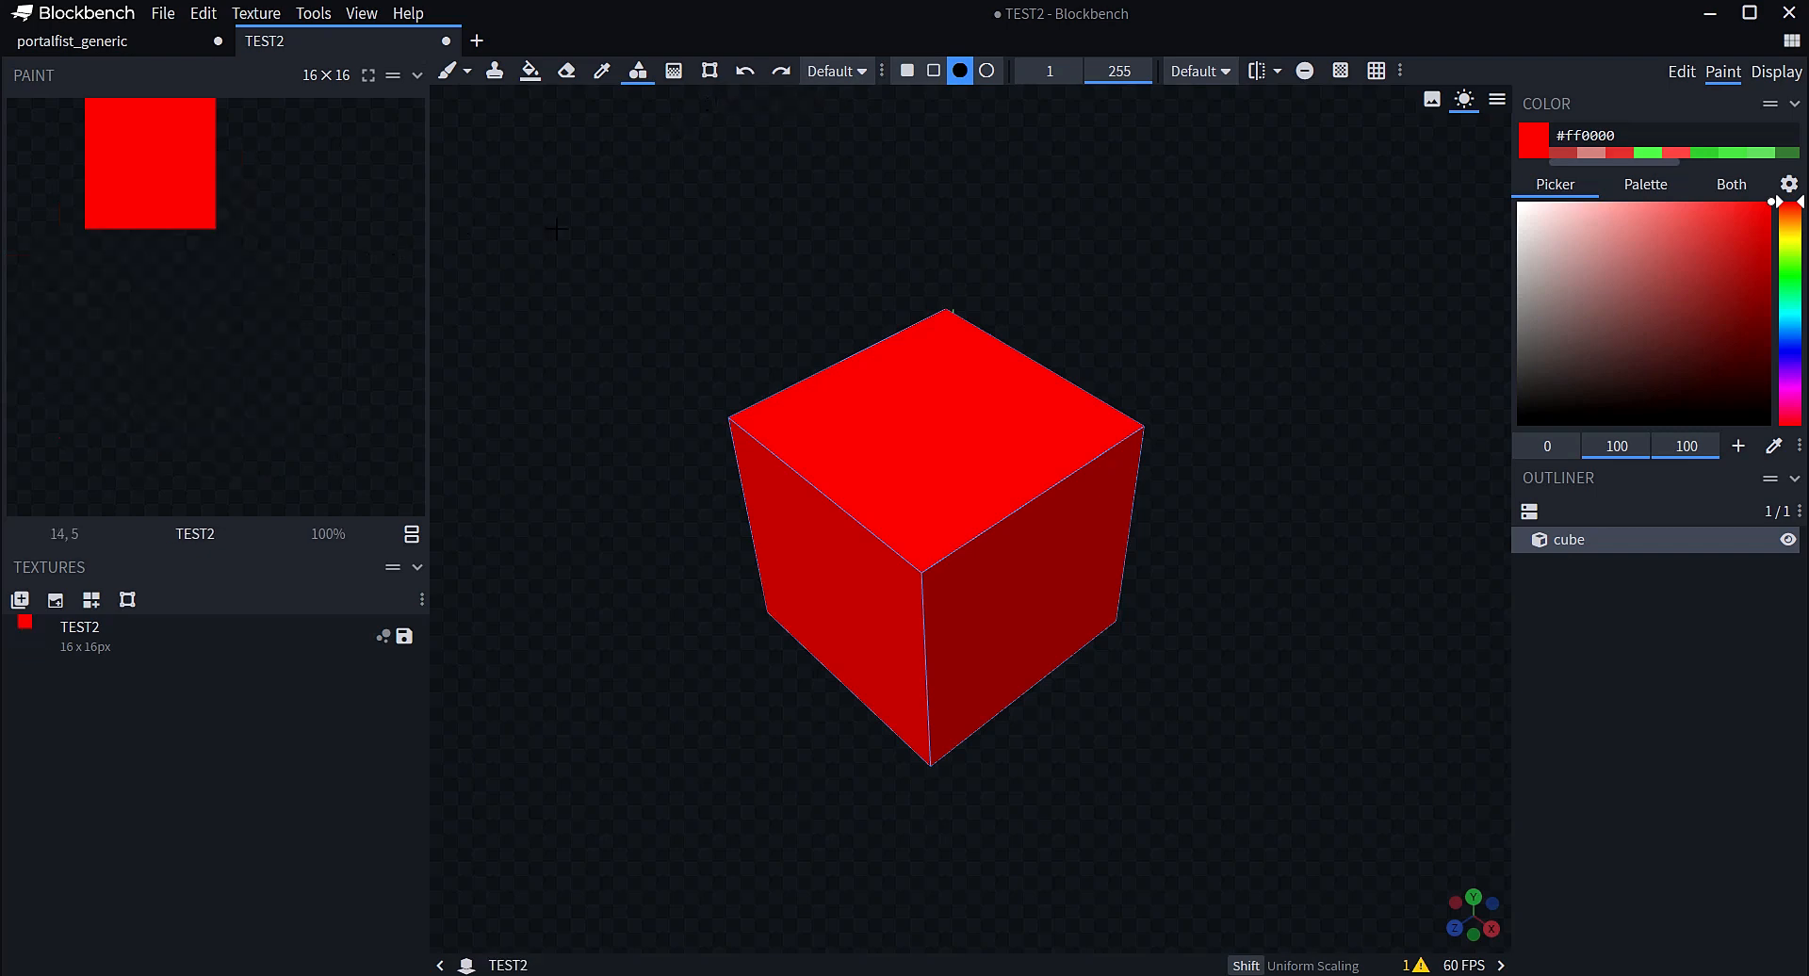
pyautogui.click(986, 71)
pyautogui.moveTo(207, 351); pyautogui.dragTo(322, 456)
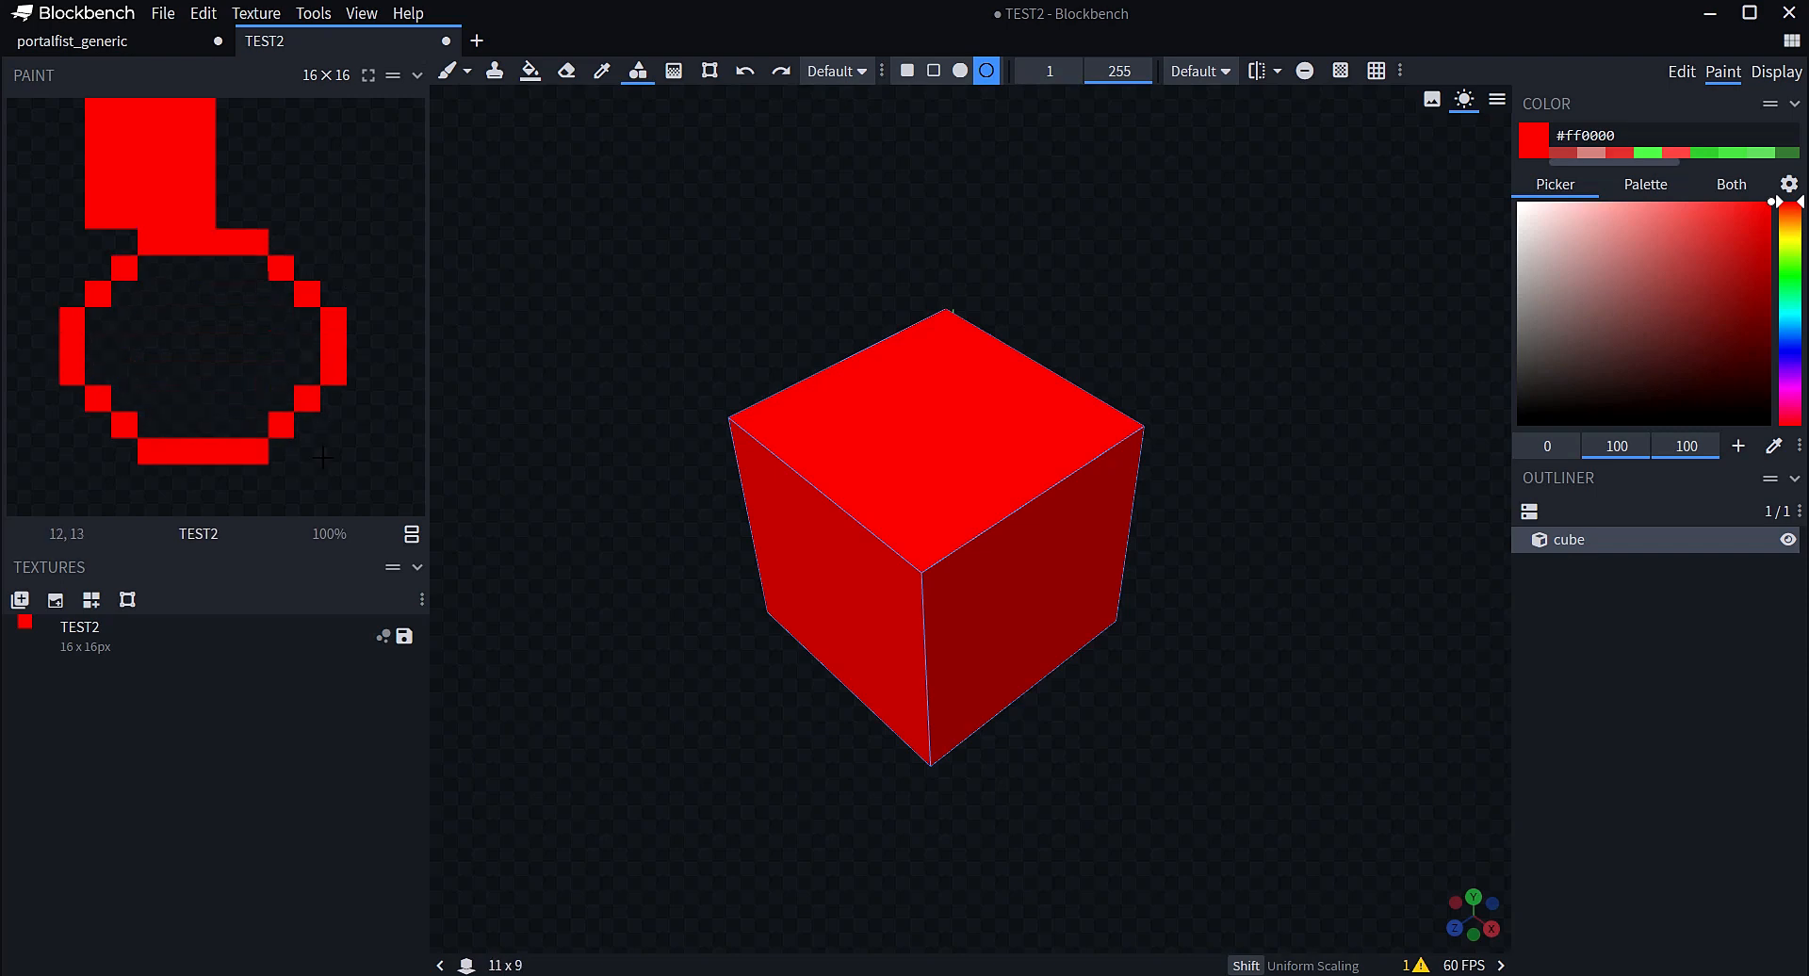
pyautogui.click(745, 72)
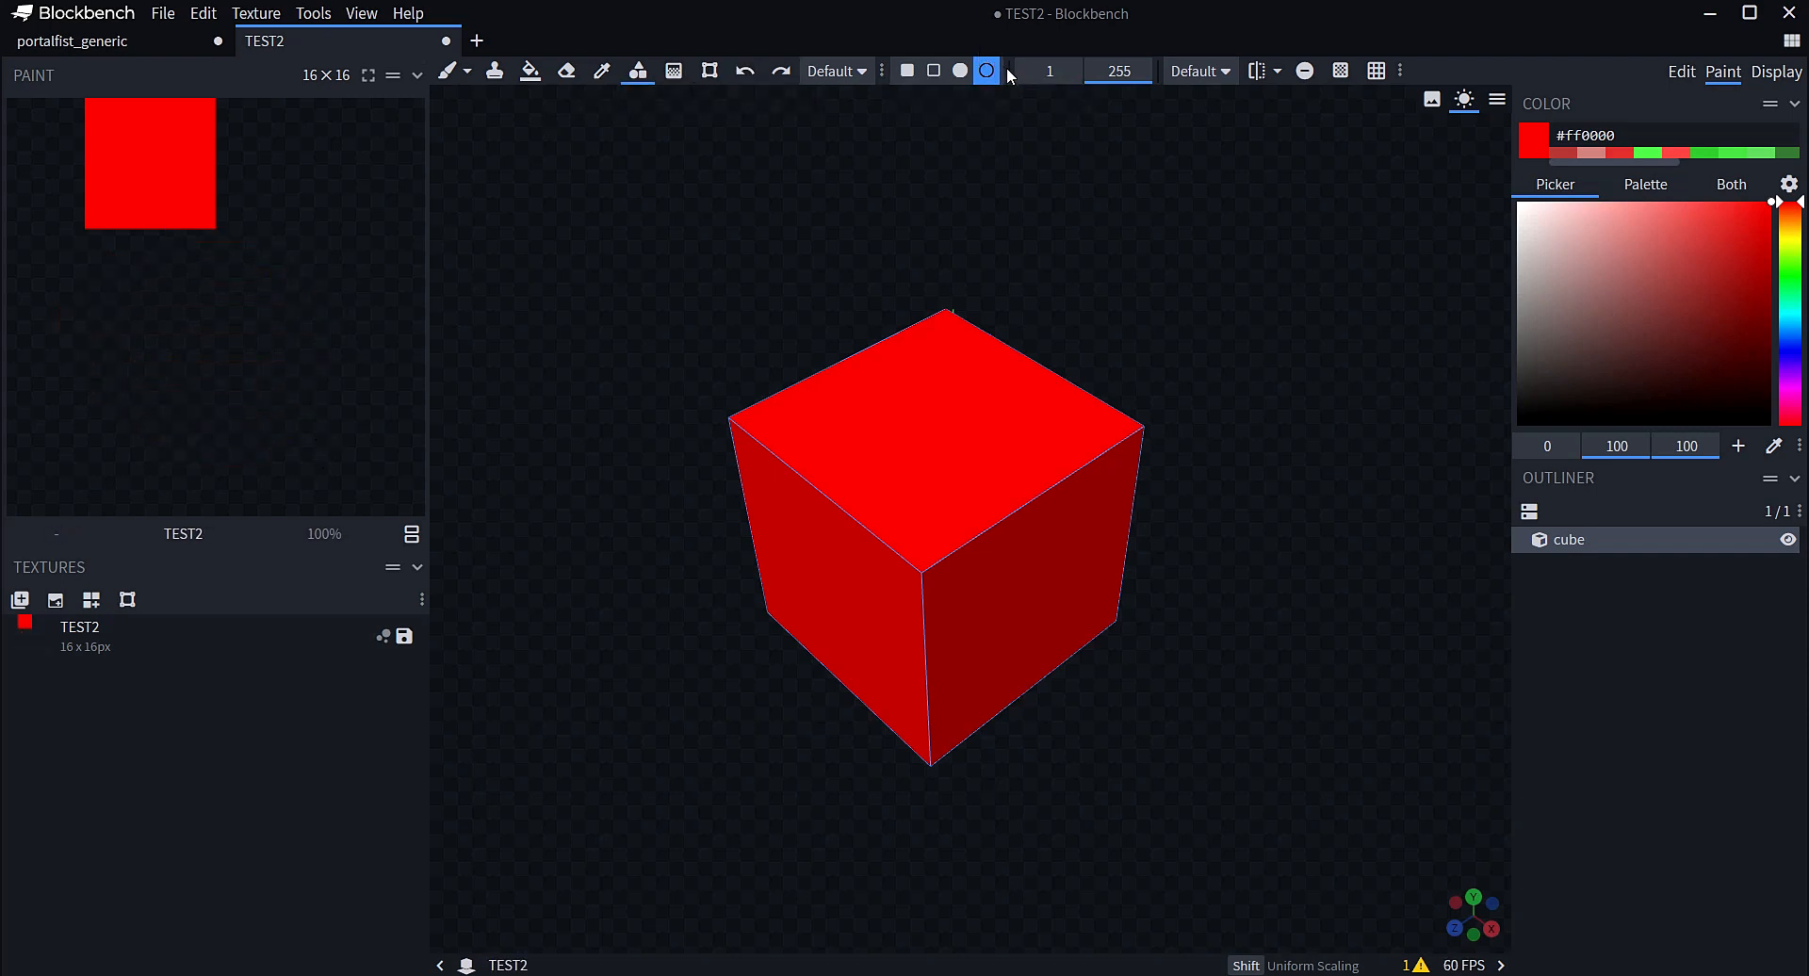
# Set the Draw Shape type back to the filled rectangle
pyautogui.scroll(3, 972, 75)
pyautogui.scroll(-1, 972, 76)
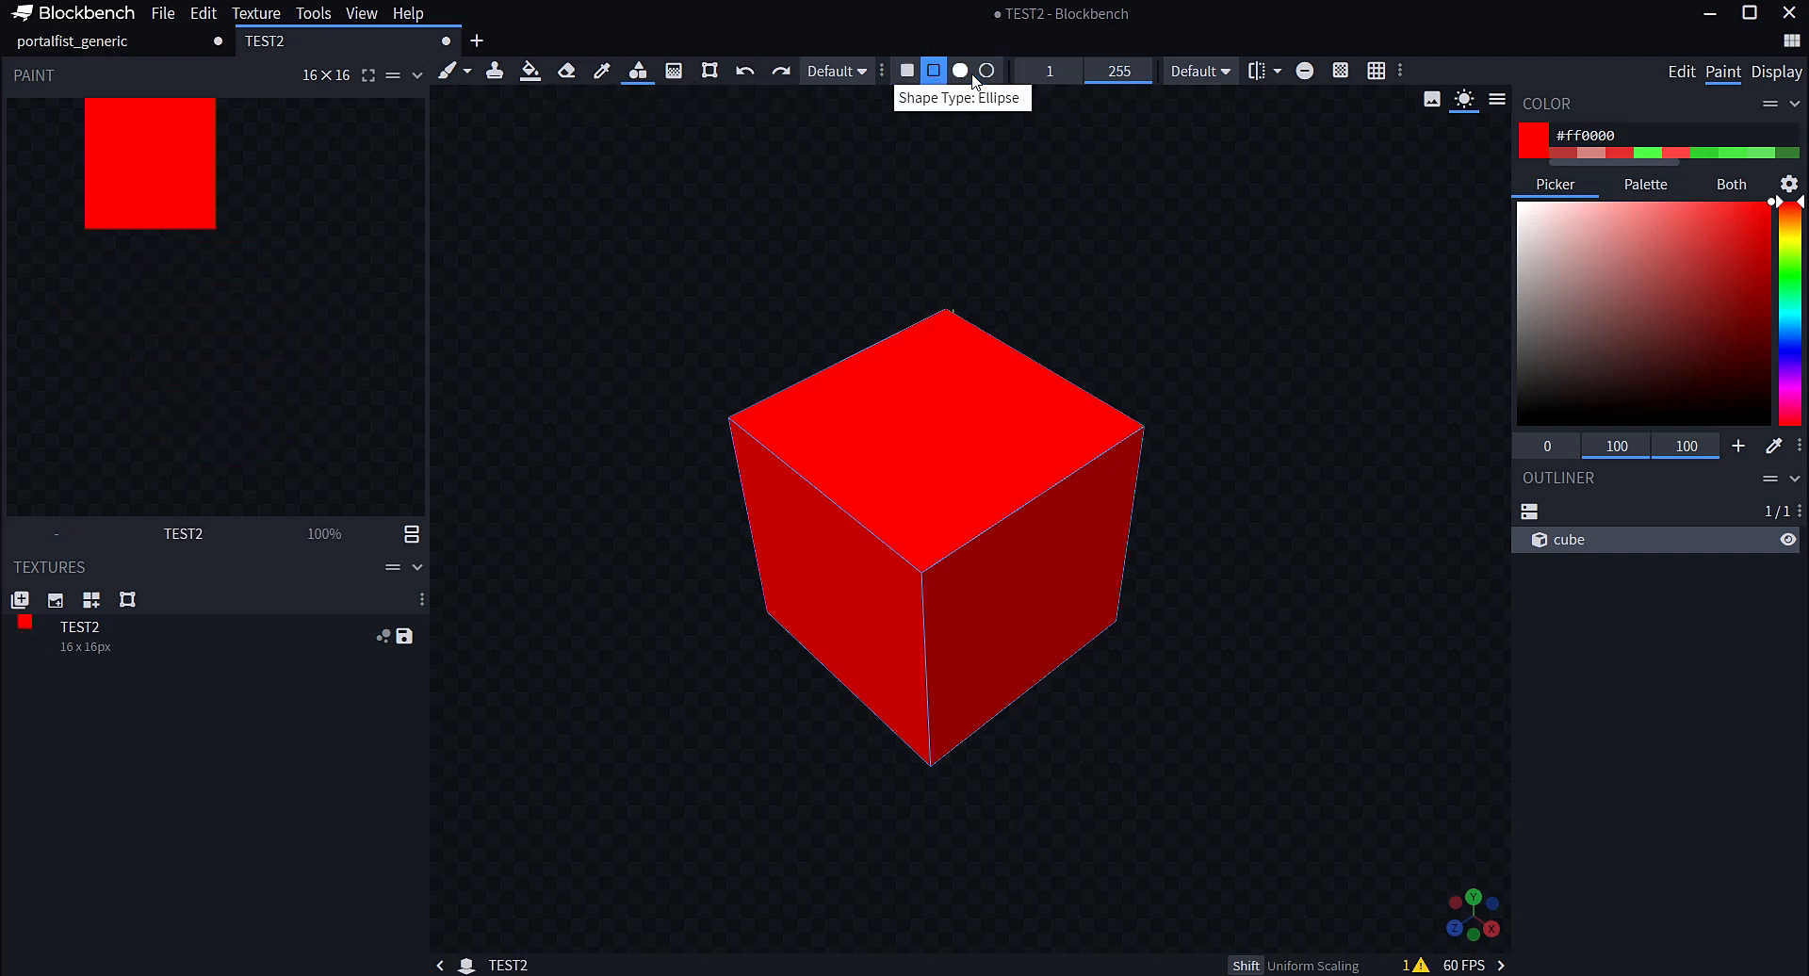
pyautogui.scroll(-3, 972, 80)
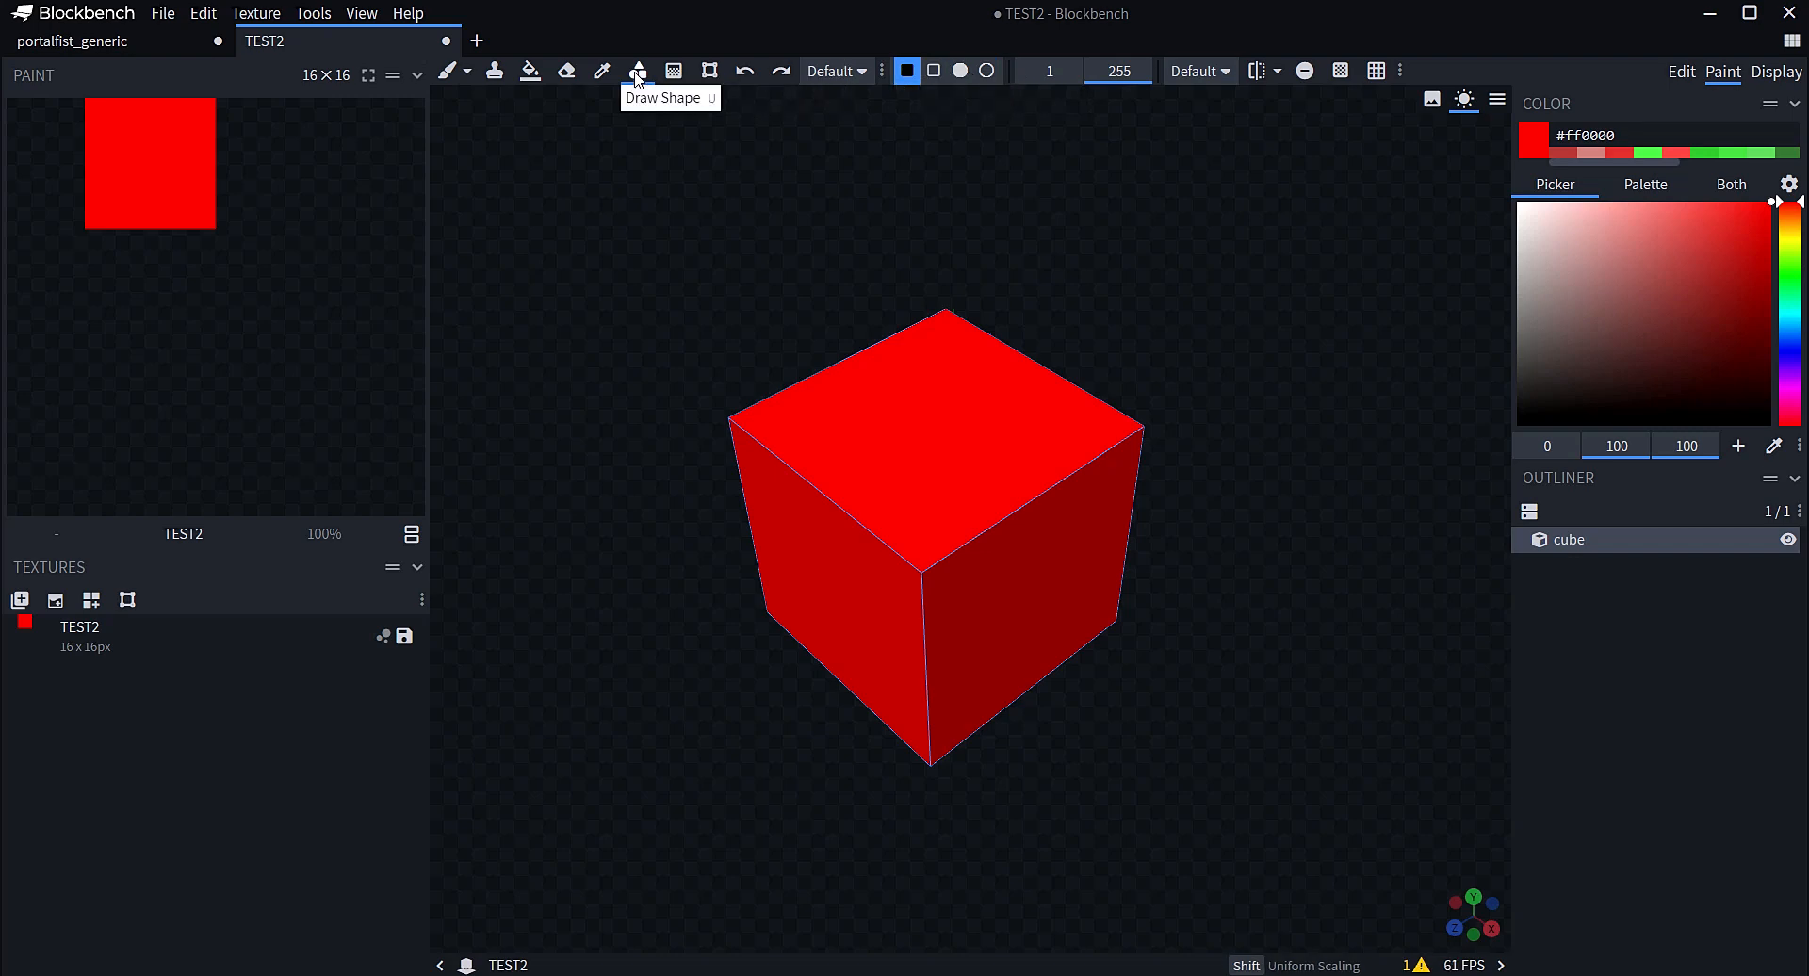
# Try vertical red gradients down the texture with the Gradient tool, and undo them
pyautogui.click(678, 72)
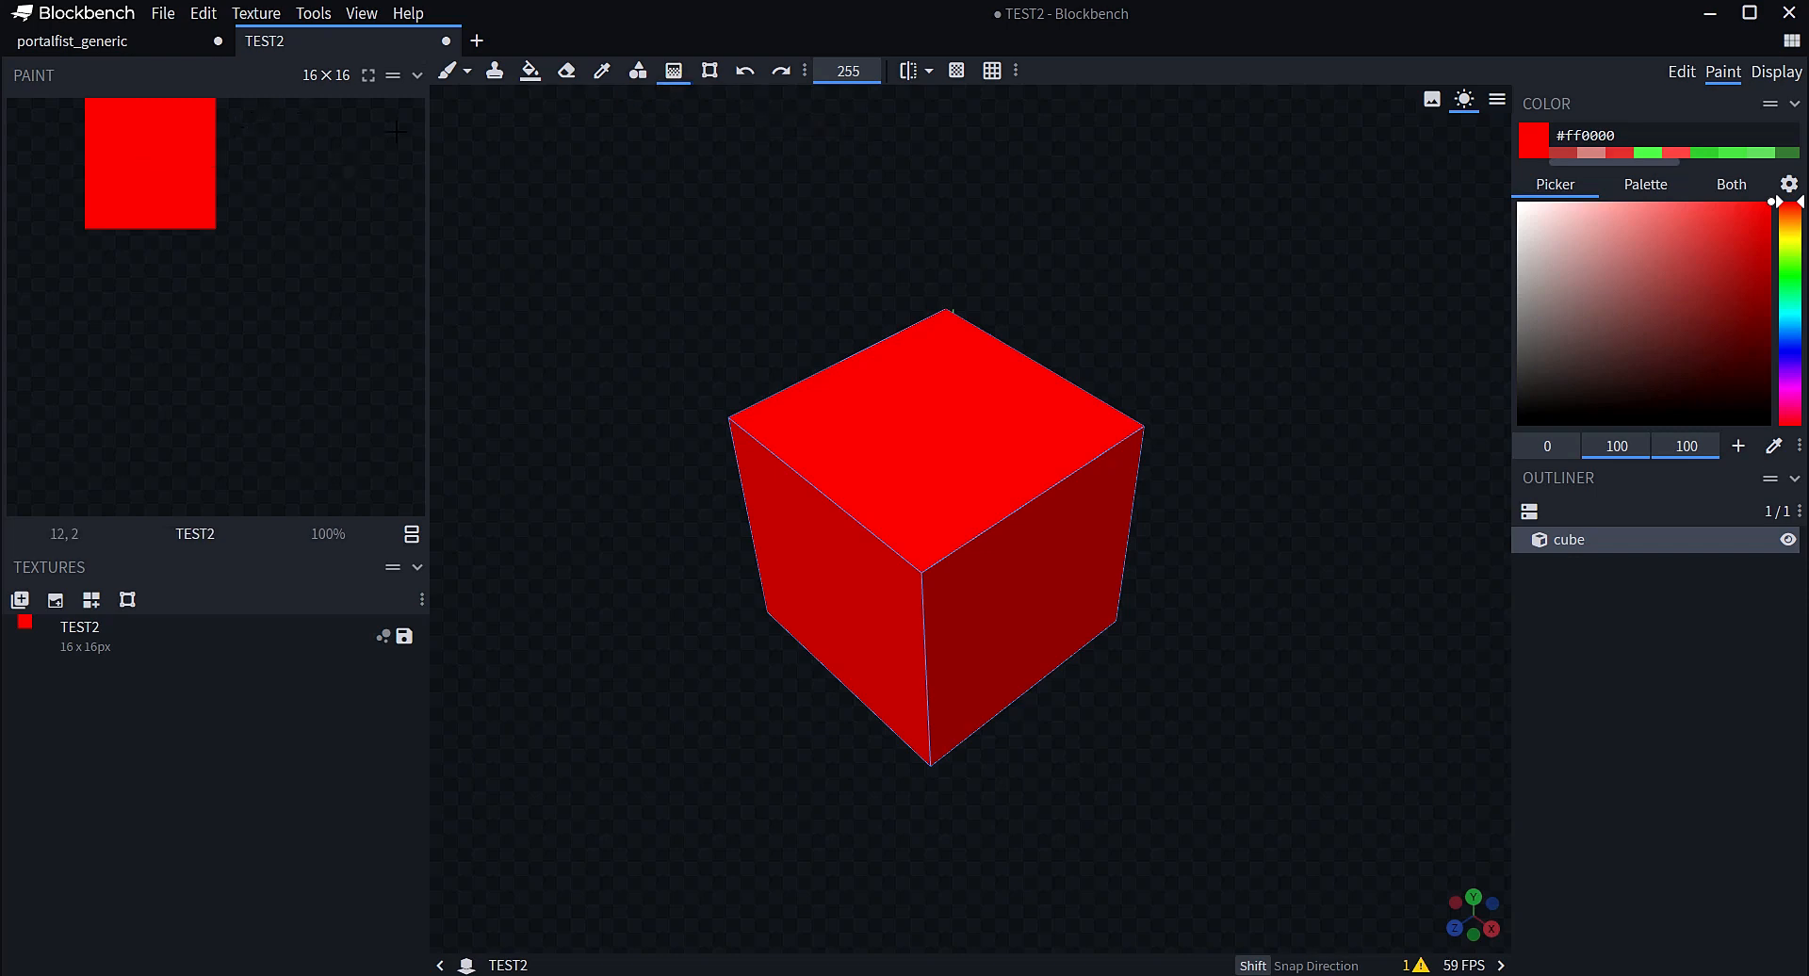
pyautogui.click(673, 70)
pyautogui.moveTo(188, 137); pyautogui.dragTo(180, 396)
pyautogui.moveTo(174, 502); pyautogui.dragTo(171, 542)
pyautogui.moveTo(189, 394); pyautogui.dragTo(194, 547)
pyautogui.moveTo(187, 610); pyautogui.dragTo(188, 611)
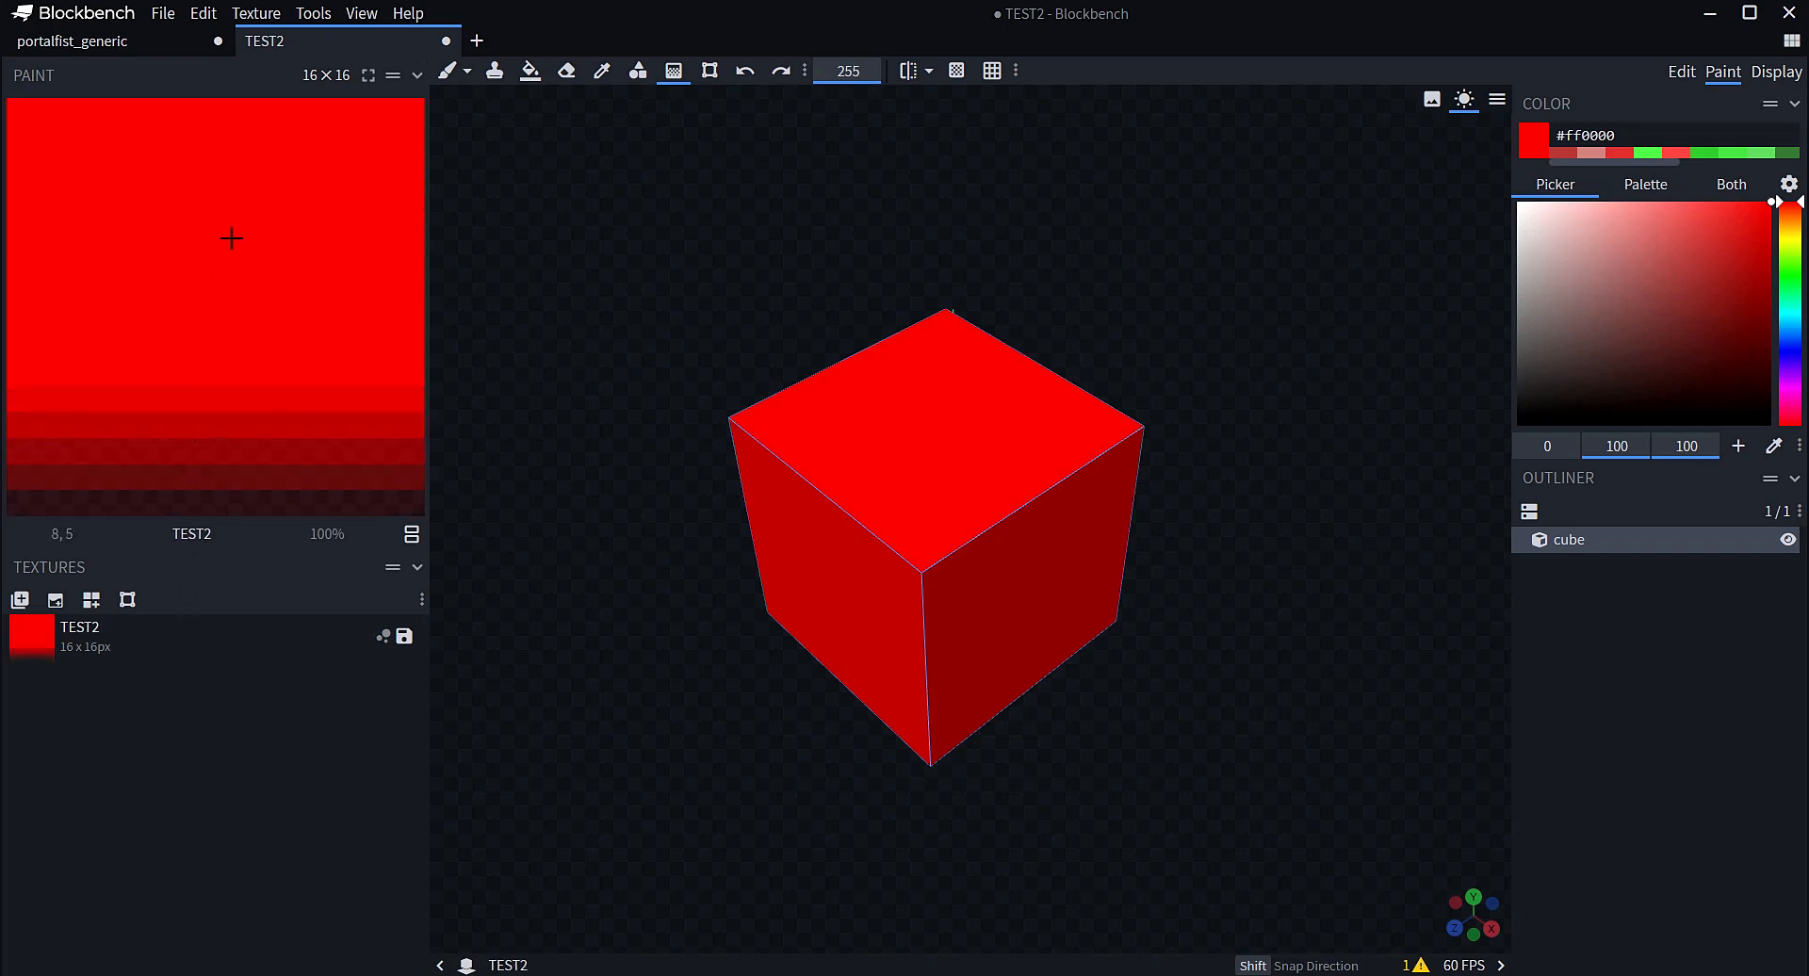
pyautogui.click(744, 71)
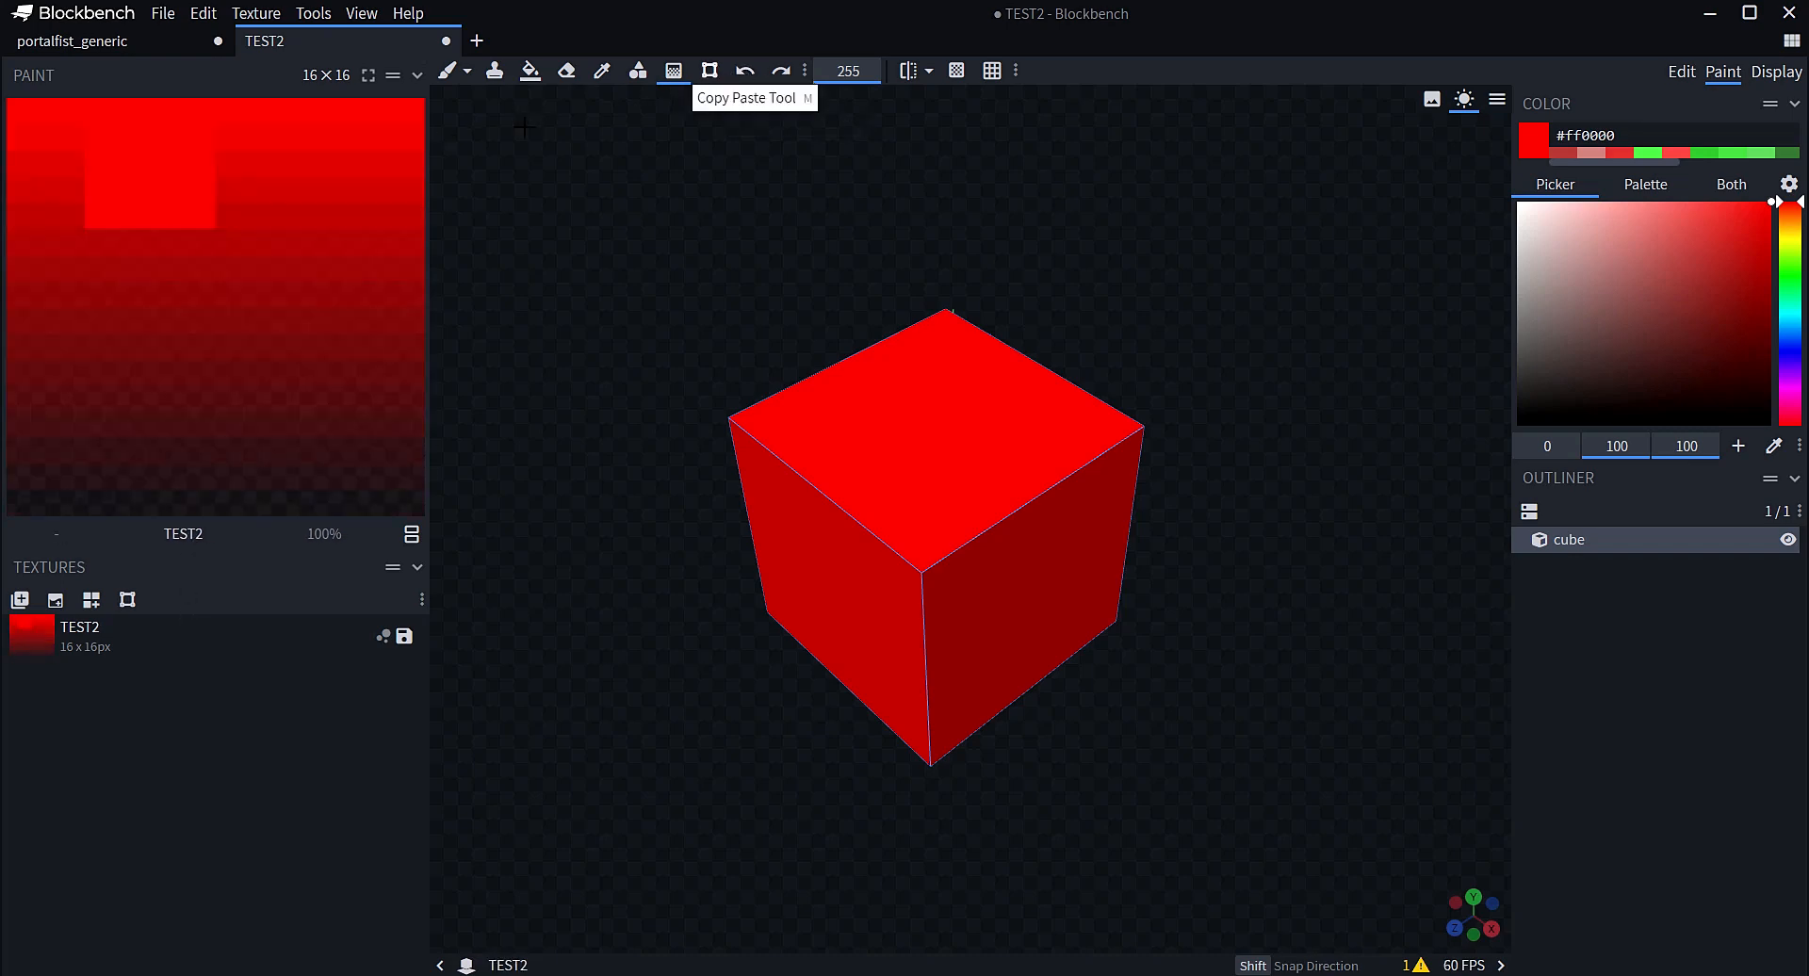
pyautogui.click(745, 71)
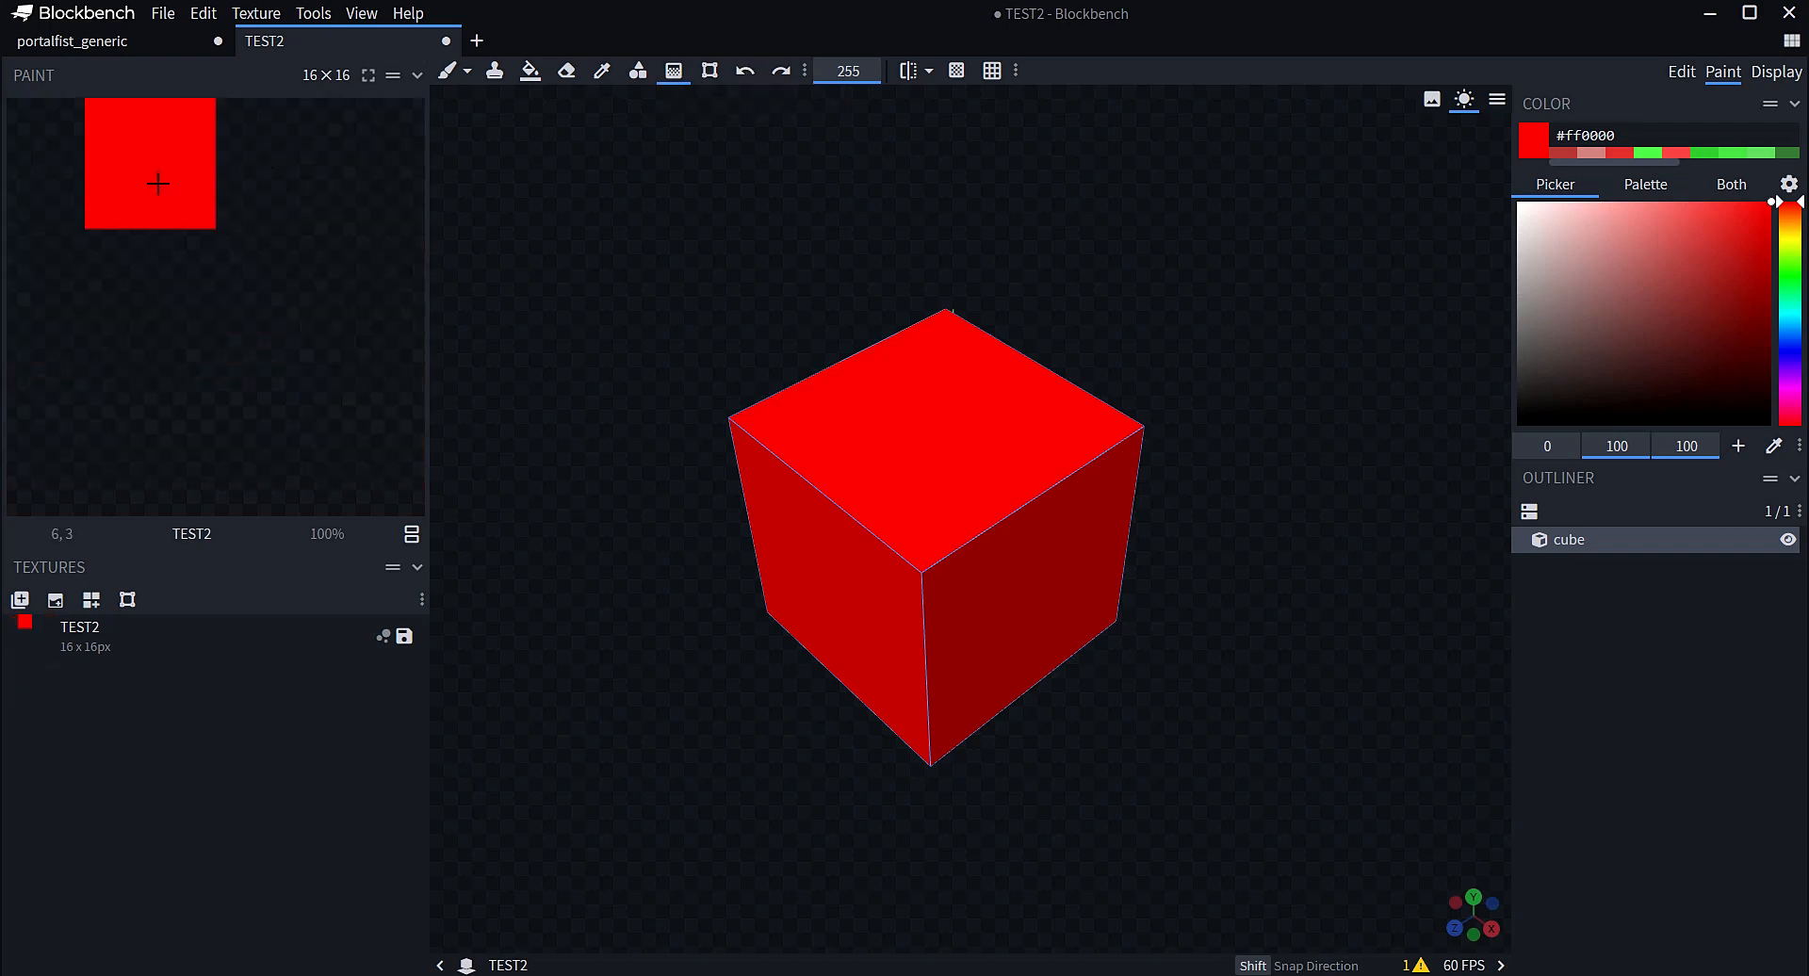
# Try slanted red gradients across the texture in different directions, and undo them
pyautogui.moveTo(267, 125)
pyautogui.mouseDown()
pyautogui.moveTo(330, 345)
pyautogui.moveTo(358, 306)
pyautogui.mouseUp()
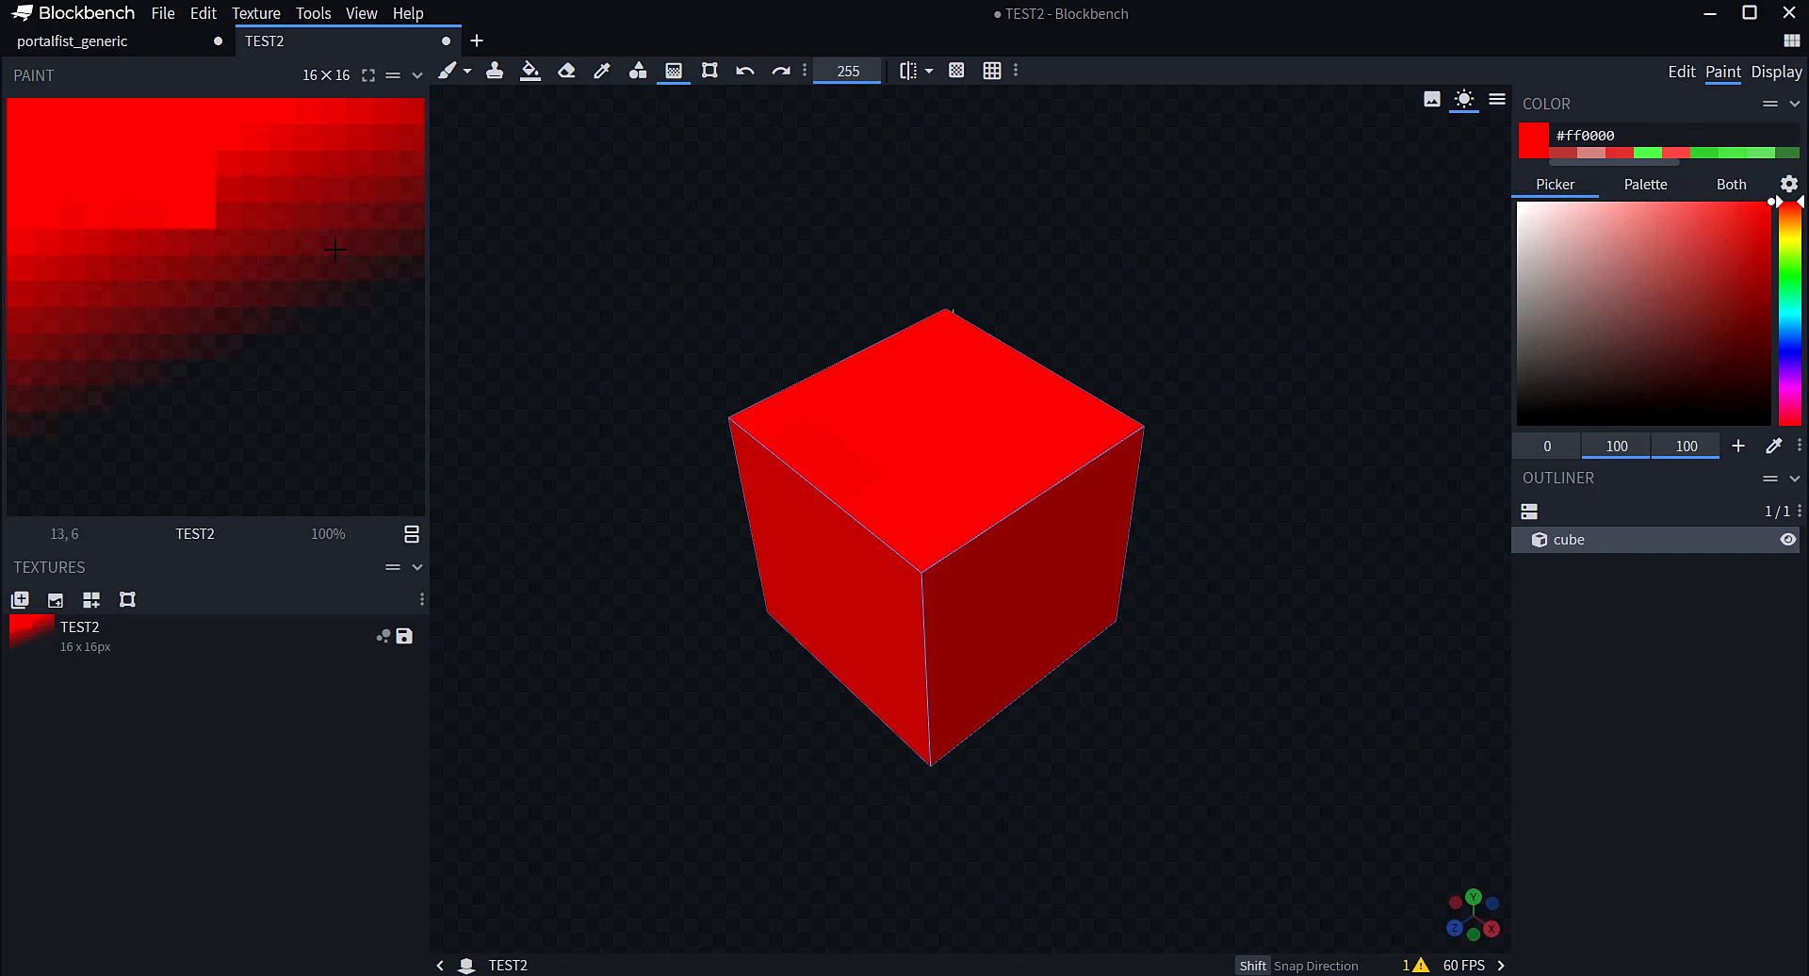
pyautogui.click(745, 71)
pyautogui.moveTo(321, 185)
pyautogui.mouseDown()
pyautogui.moveTo(283, 141)
pyautogui.moveTo(245, 174)
pyautogui.moveTo(196, 171)
pyautogui.moveTo(254, 310)
pyautogui.moveTo(349, 395)
pyautogui.moveTo(408, 412)
pyautogui.mouseUp()
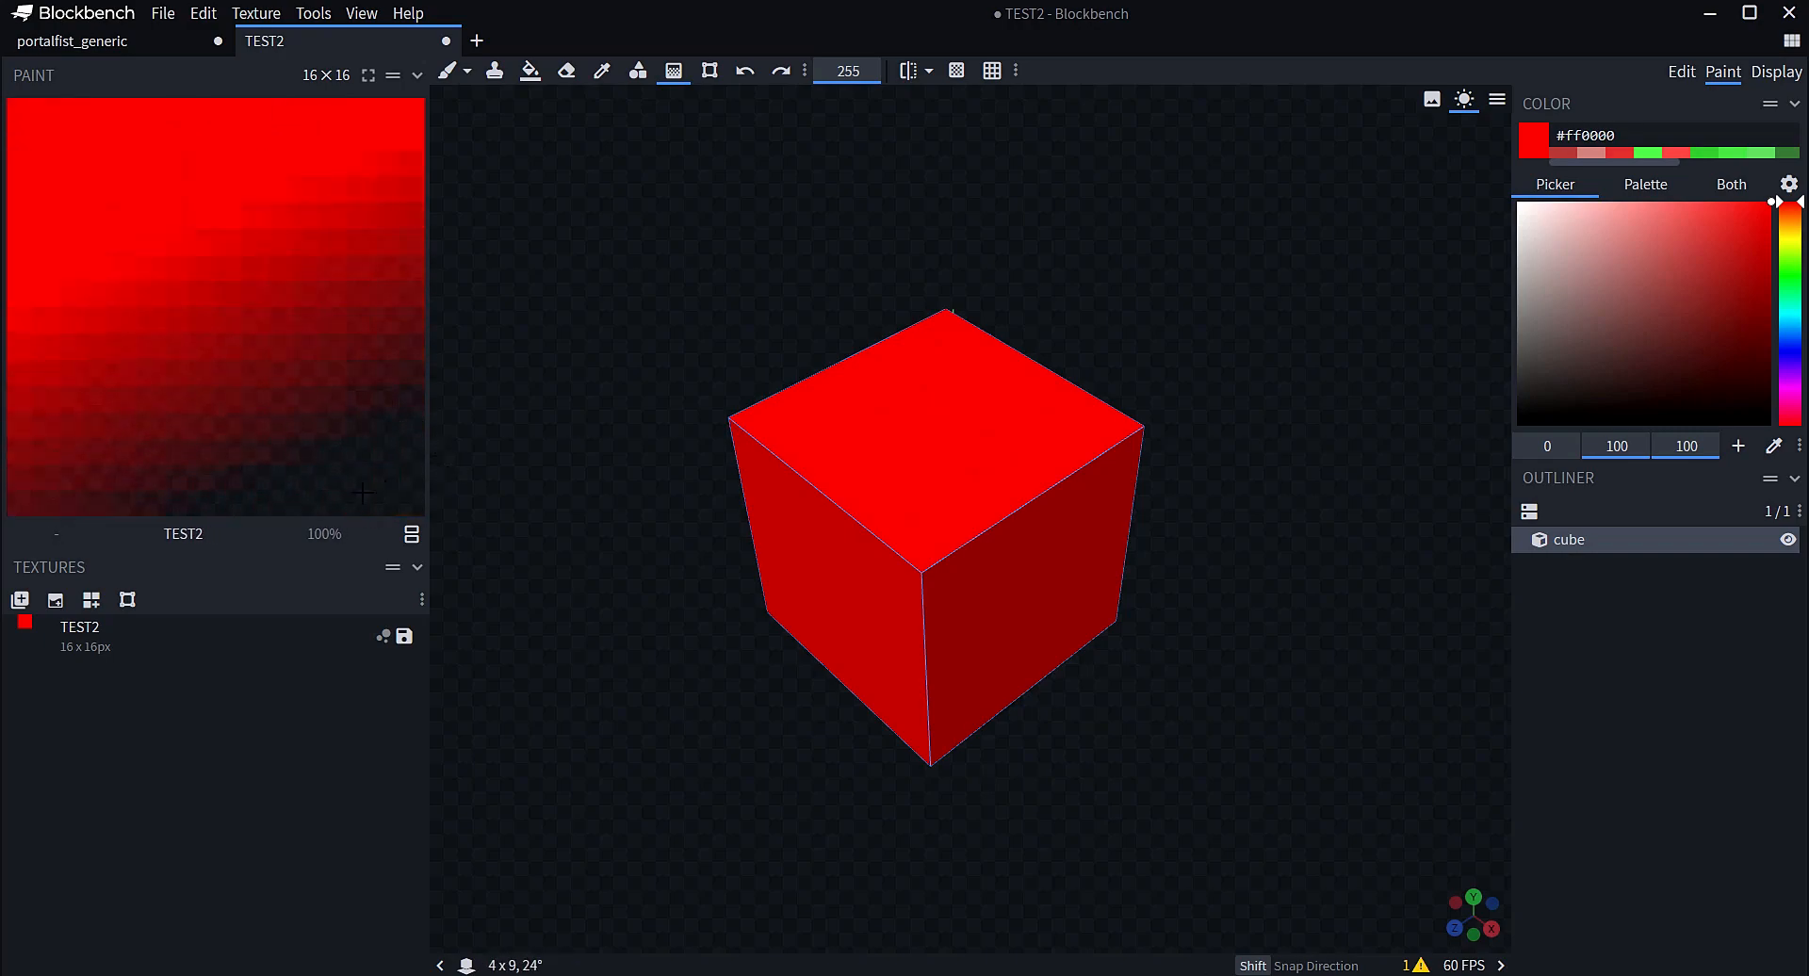
pyautogui.moveTo(362, 493); pyautogui.dragTo(336, 297)
pyautogui.click(744, 73)
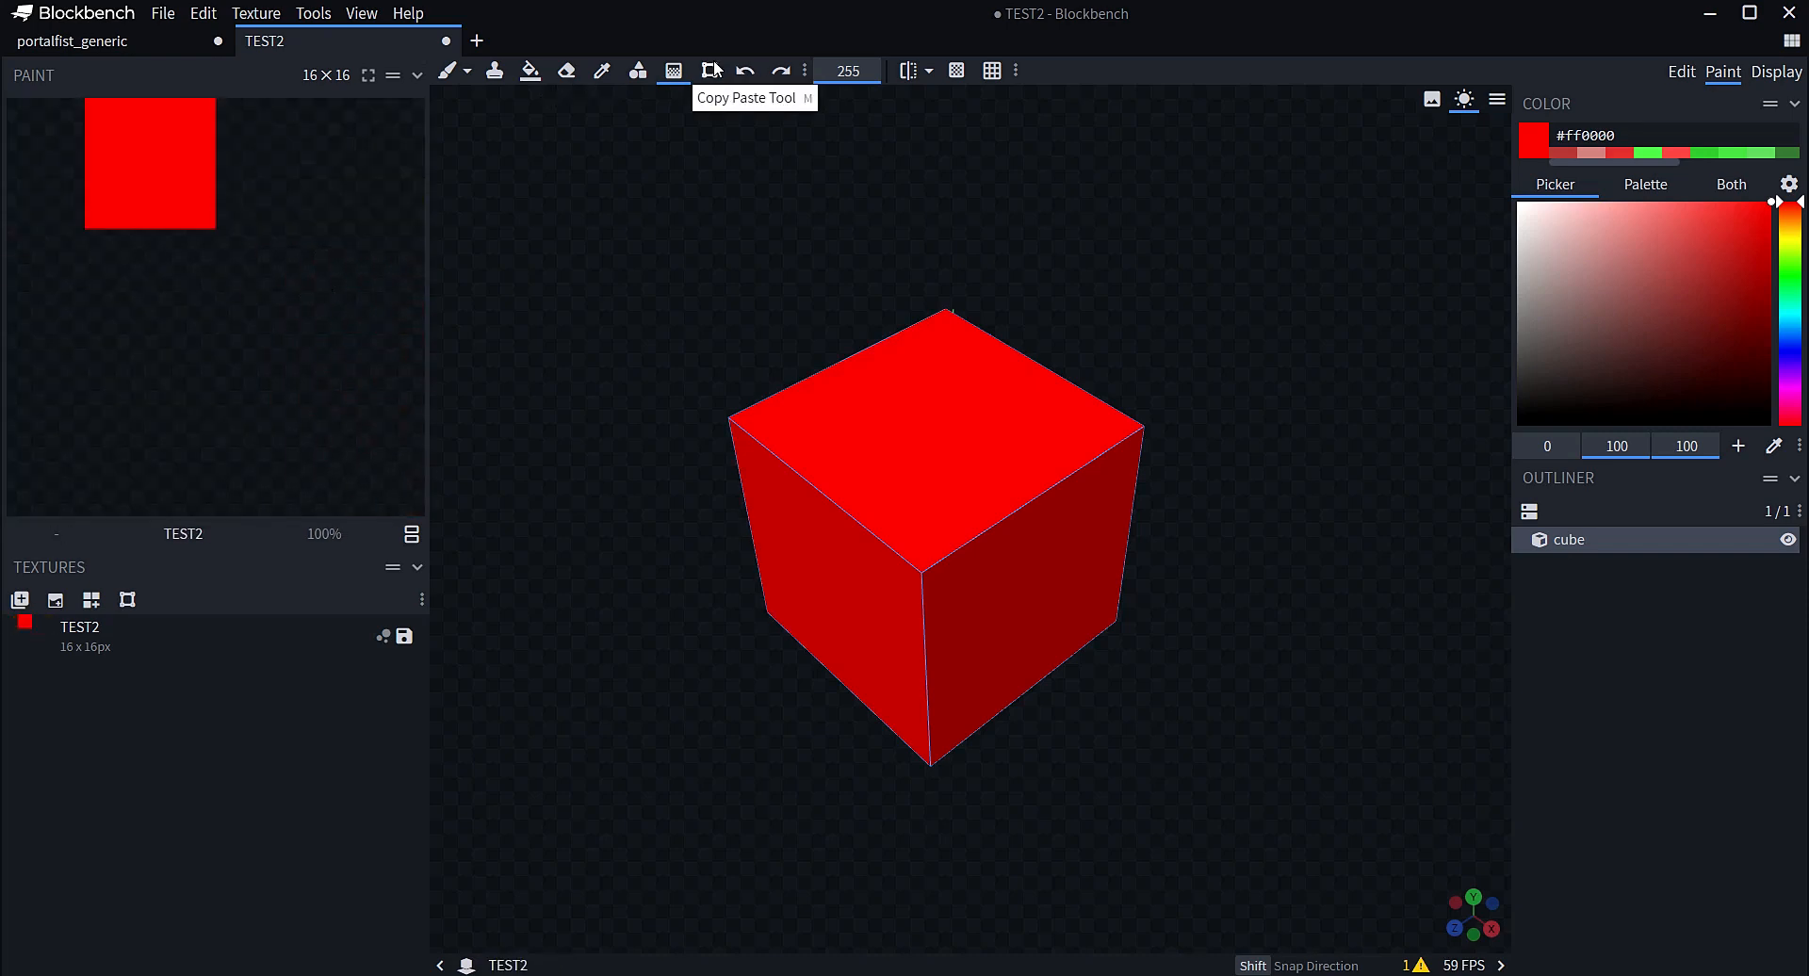
# Choose the recently used colour #bc3939 and brush the upper-right corner pixel of the texture square on the Up face
pyautogui.click(713, 69)
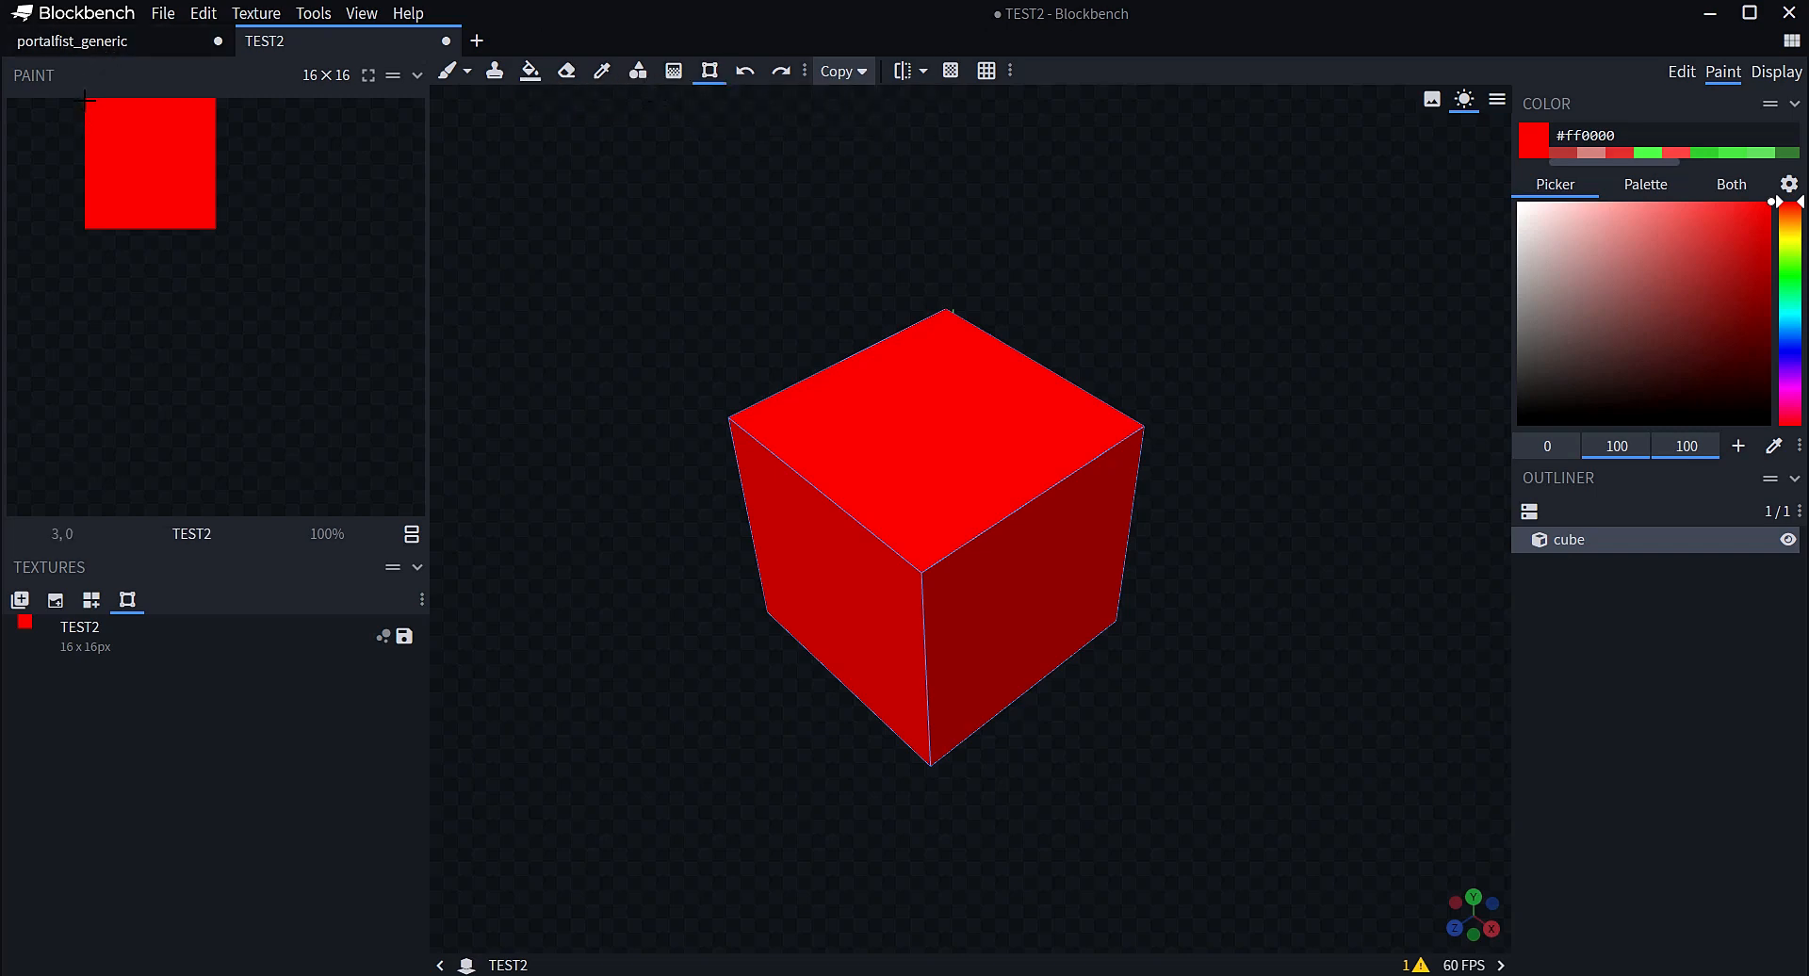
pyautogui.click(1557, 136)
pyautogui.click(1568, 156)
pyautogui.click(448, 71)
pyautogui.click(1102, 426)
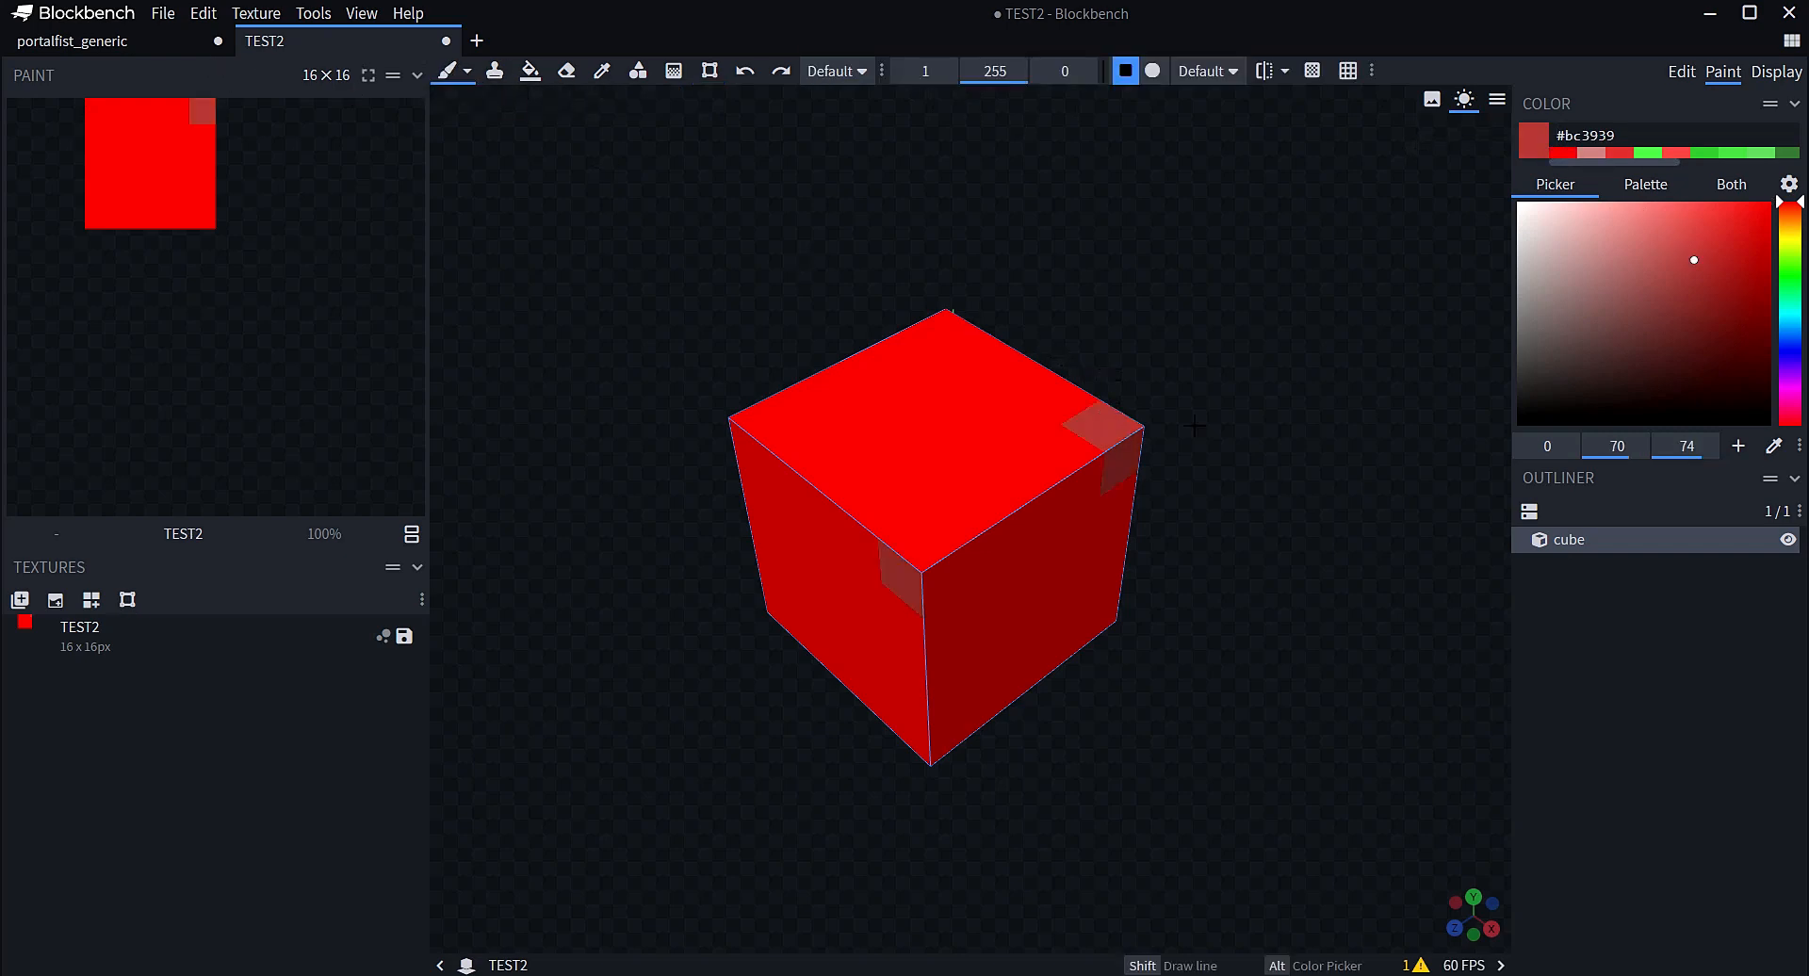
# Brush two L-shaped pixel bands around the dark corner pixel on the Up face, the inner in #fb3939 and the outer in a lighter red
pyautogui.moveTo(1715, 234); pyautogui.dragTo(1712, 205)
pyautogui.moveTo(1057, 401); pyautogui.dragTo(1047, 461)
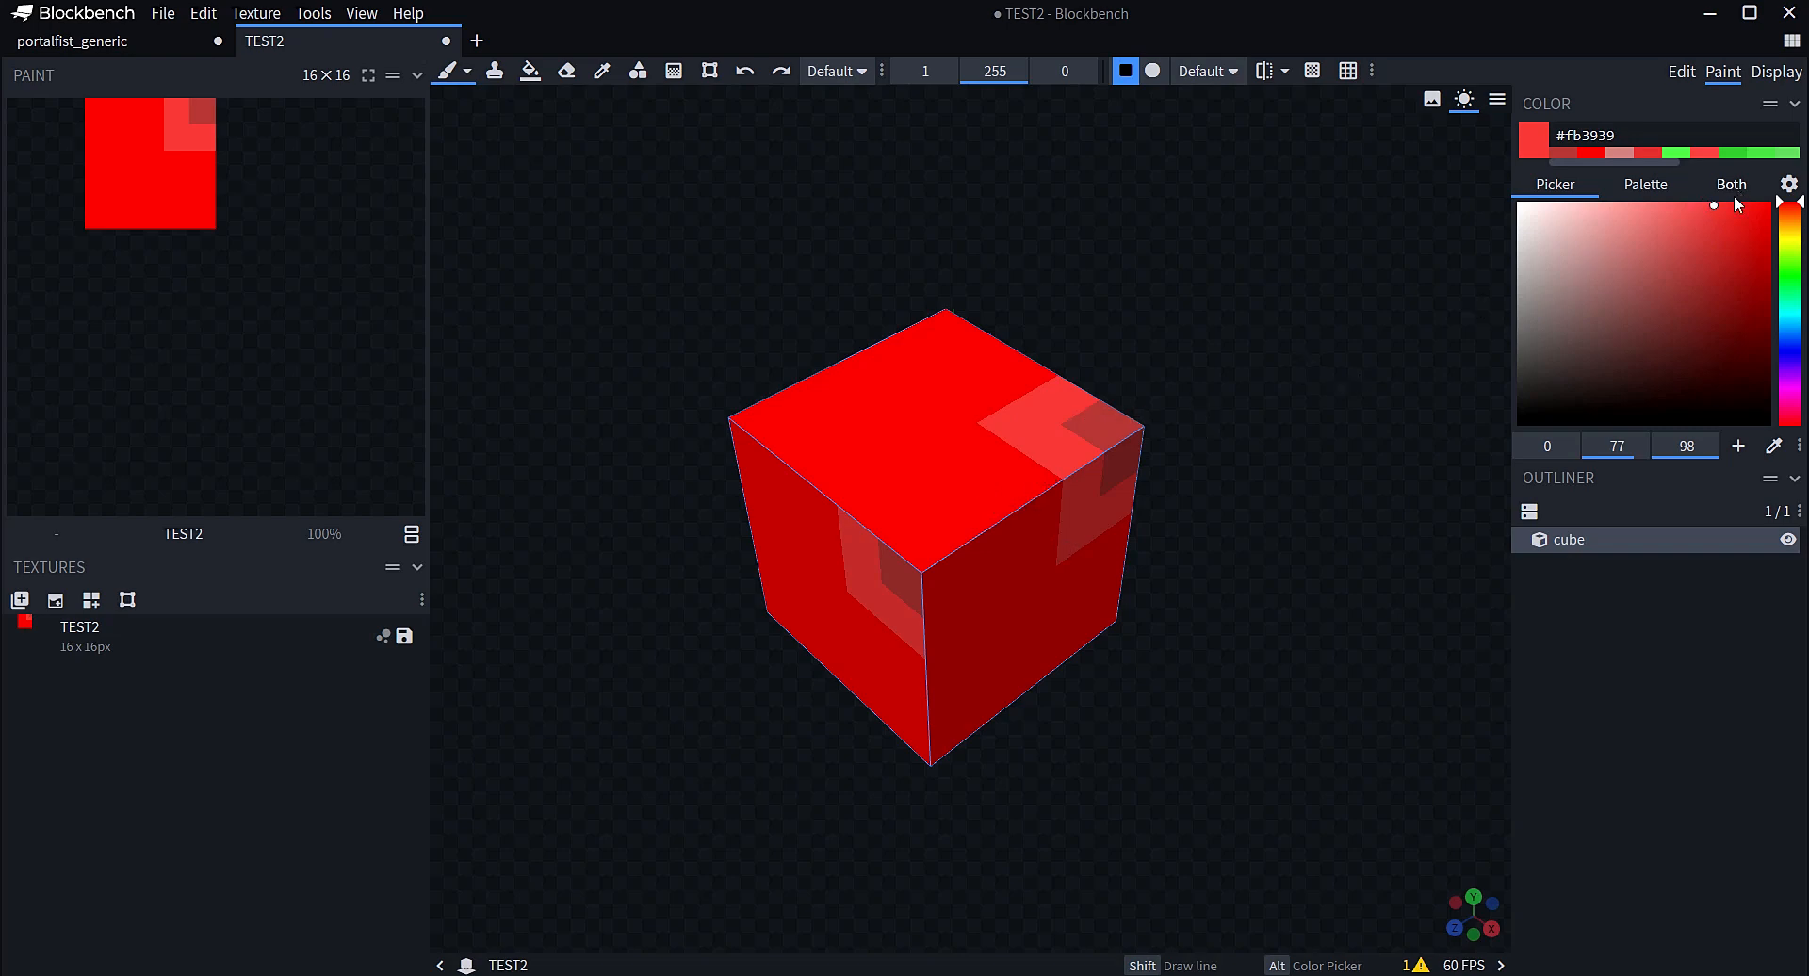
pyautogui.moveTo(1713, 214); pyautogui.dragTo(1689, 202)
pyautogui.moveTo(1027, 383)
pyautogui.mouseDown()
pyautogui.moveTo(977, 404)
pyautogui.moveTo(967, 439)
pyautogui.moveTo(1051, 500)
pyautogui.mouseUp()
# Brush the two outermost L-shaped bands on the Up face, using #ff6969 and then #ff7a7a along the far edges
pyautogui.moveTo(1689, 203); pyautogui.dragTo(1668, 203)
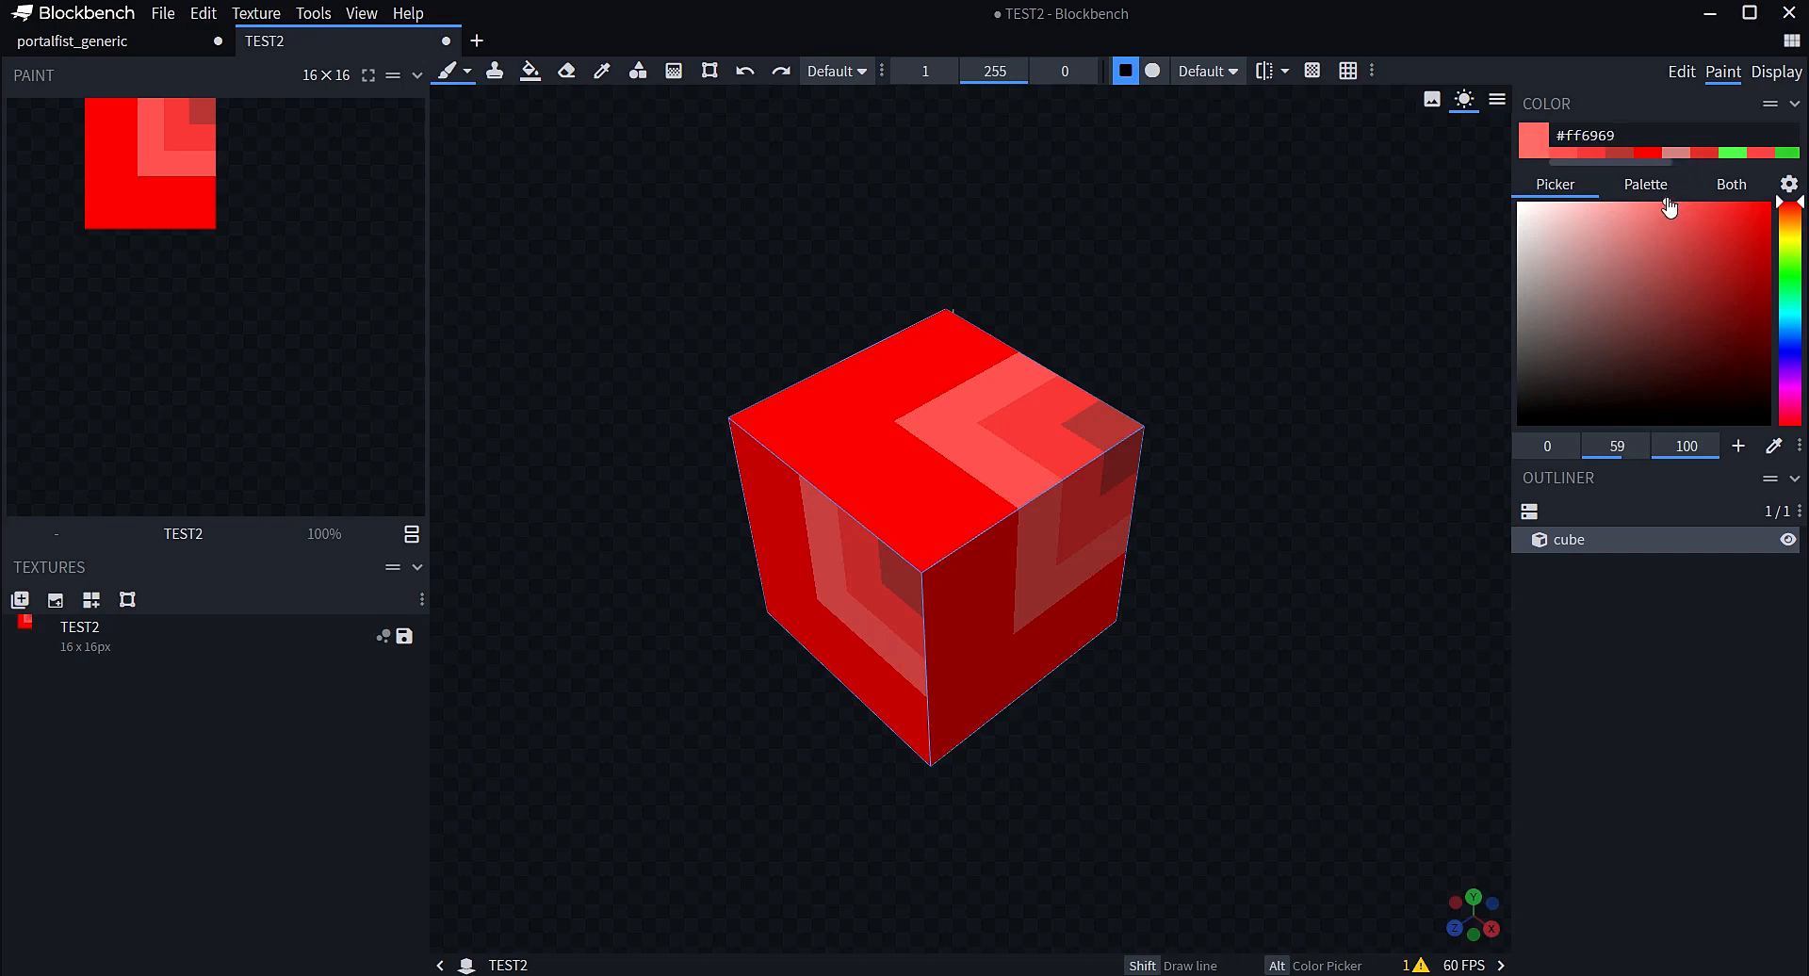
pyautogui.moveTo(999, 350)
pyautogui.mouseDown()
pyautogui.moveTo(904, 391)
pyautogui.moveTo(896, 465)
pyautogui.moveTo(980, 501)
pyautogui.mouseUp()
pyautogui.moveTo(1665, 202); pyautogui.dragTo(1654, 201)
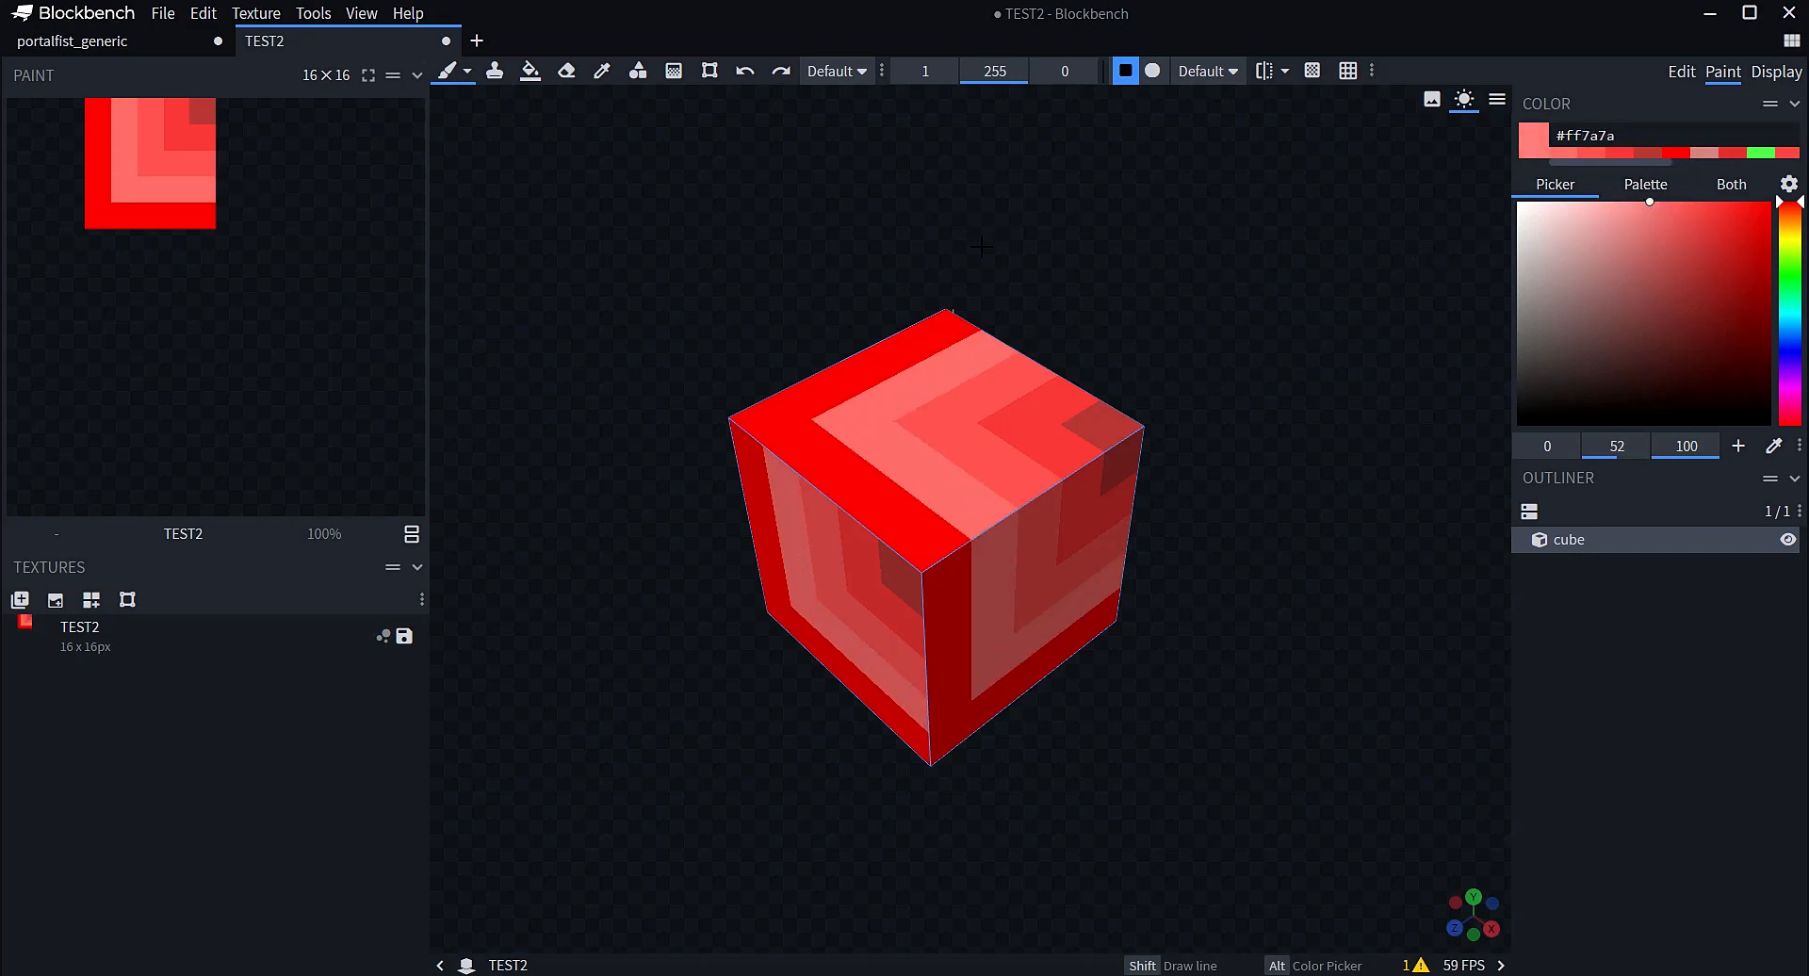
pyautogui.moveTo(942, 322)
pyautogui.mouseDown()
pyautogui.moveTo(739, 426)
pyautogui.moveTo(922, 525)
pyautogui.mouseUp()
# Switch to Edit mode, rotate the North face's UV so its dark corner meets the adjoining faces' dark corners, and deselect the cube
pyautogui.moveTo(1160, 653)
pyautogui.mouseDown()
pyautogui.moveTo(1052, 557)
pyautogui.moveTo(924, 630)
pyautogui.moveTo(1025, 572)
pyautogui.mouseUp()
pyautogui.click(1680, 70)
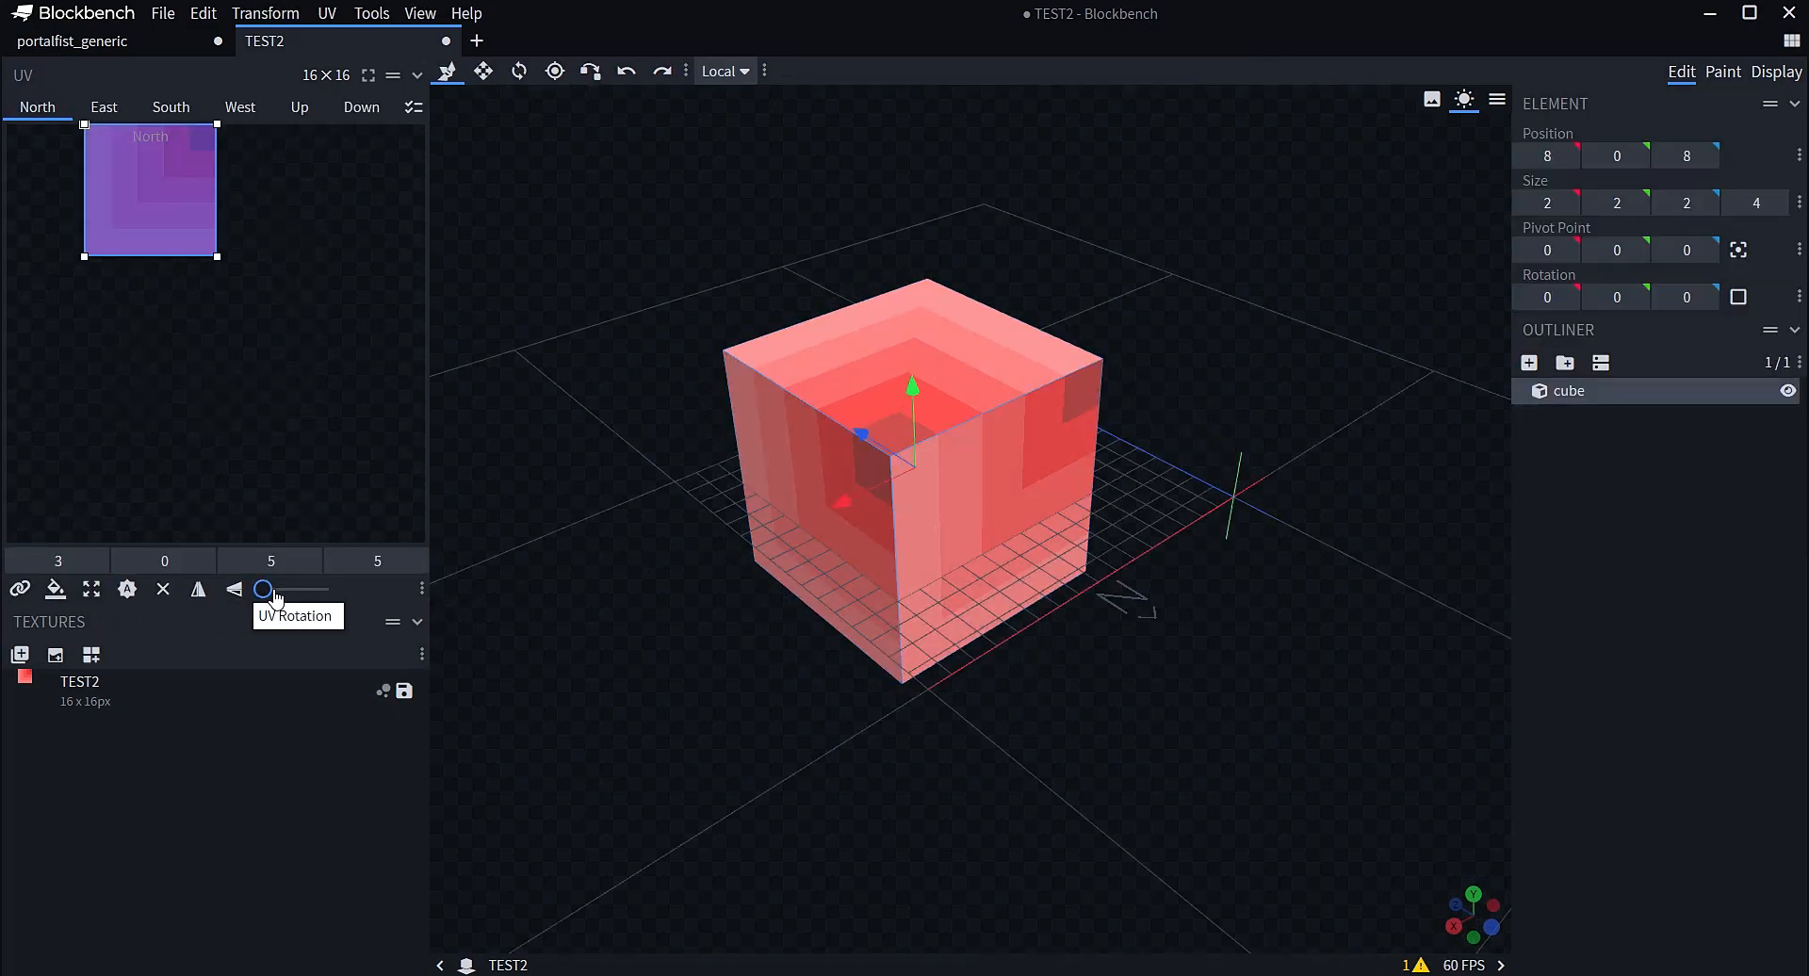
pyautogui.moveTo(264, 590); pyautogui.dragTo(318, 594)
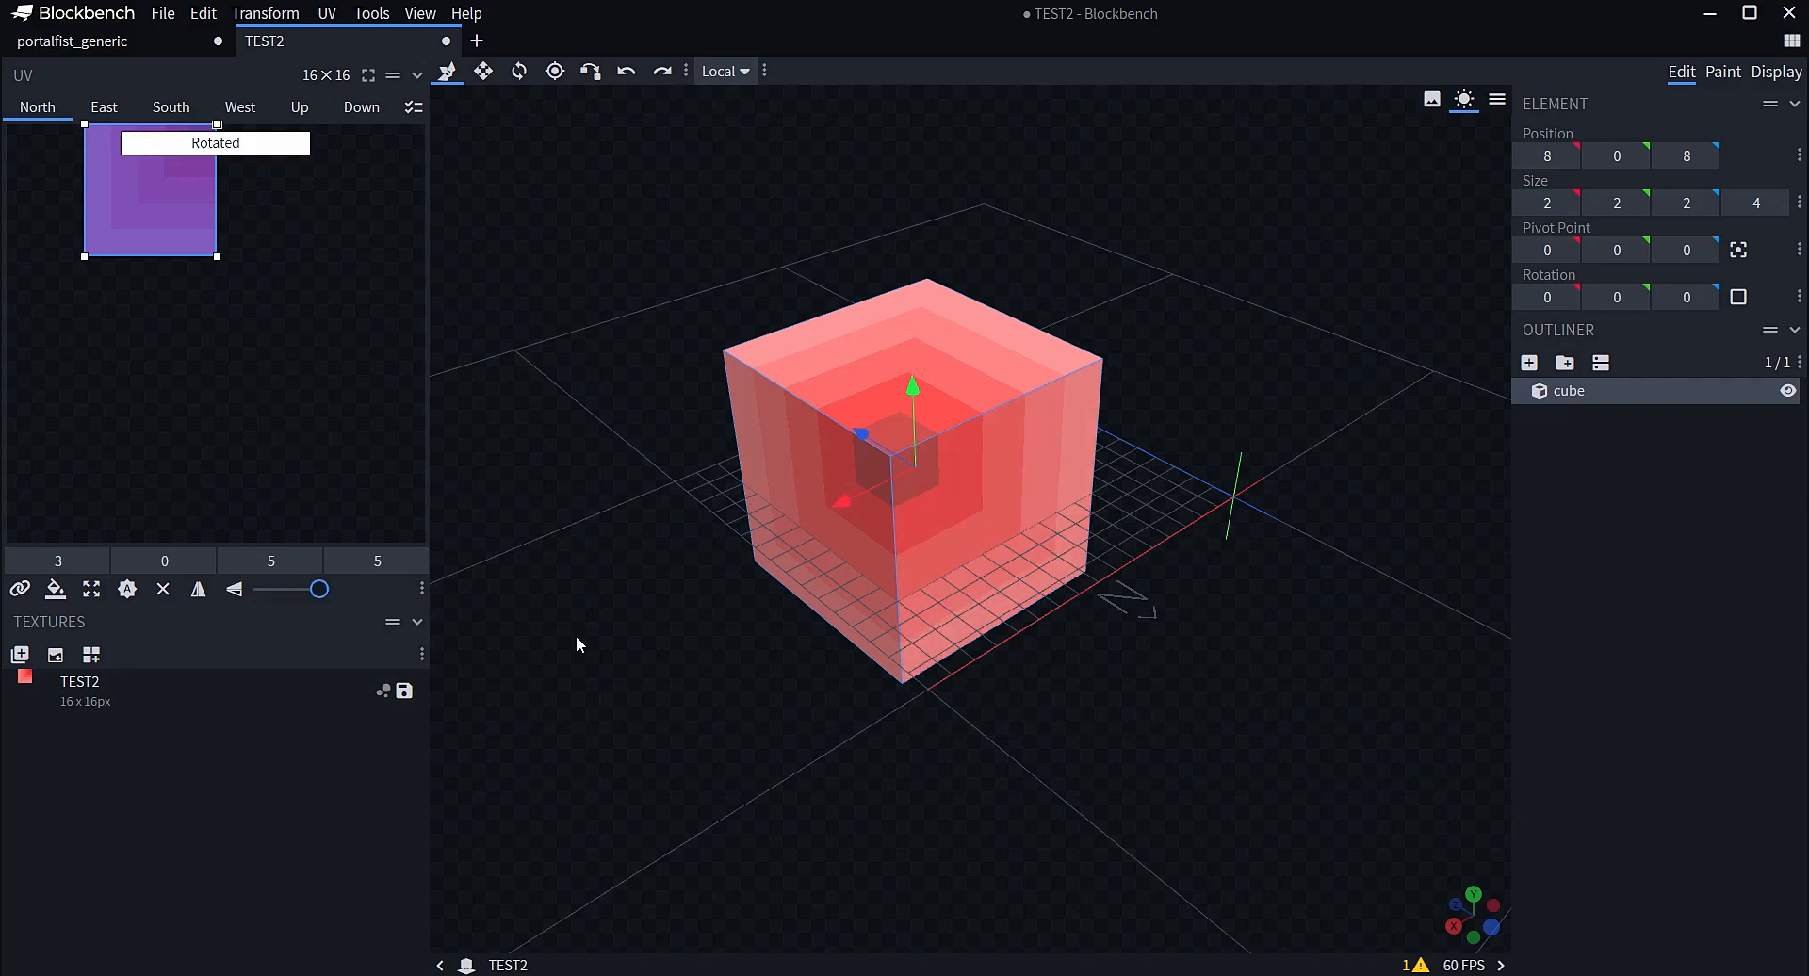
pyautogui.click(1485, 674)
pyautogui.moveTo(1484, 674); pyautogui.dragTo(1297, 635)
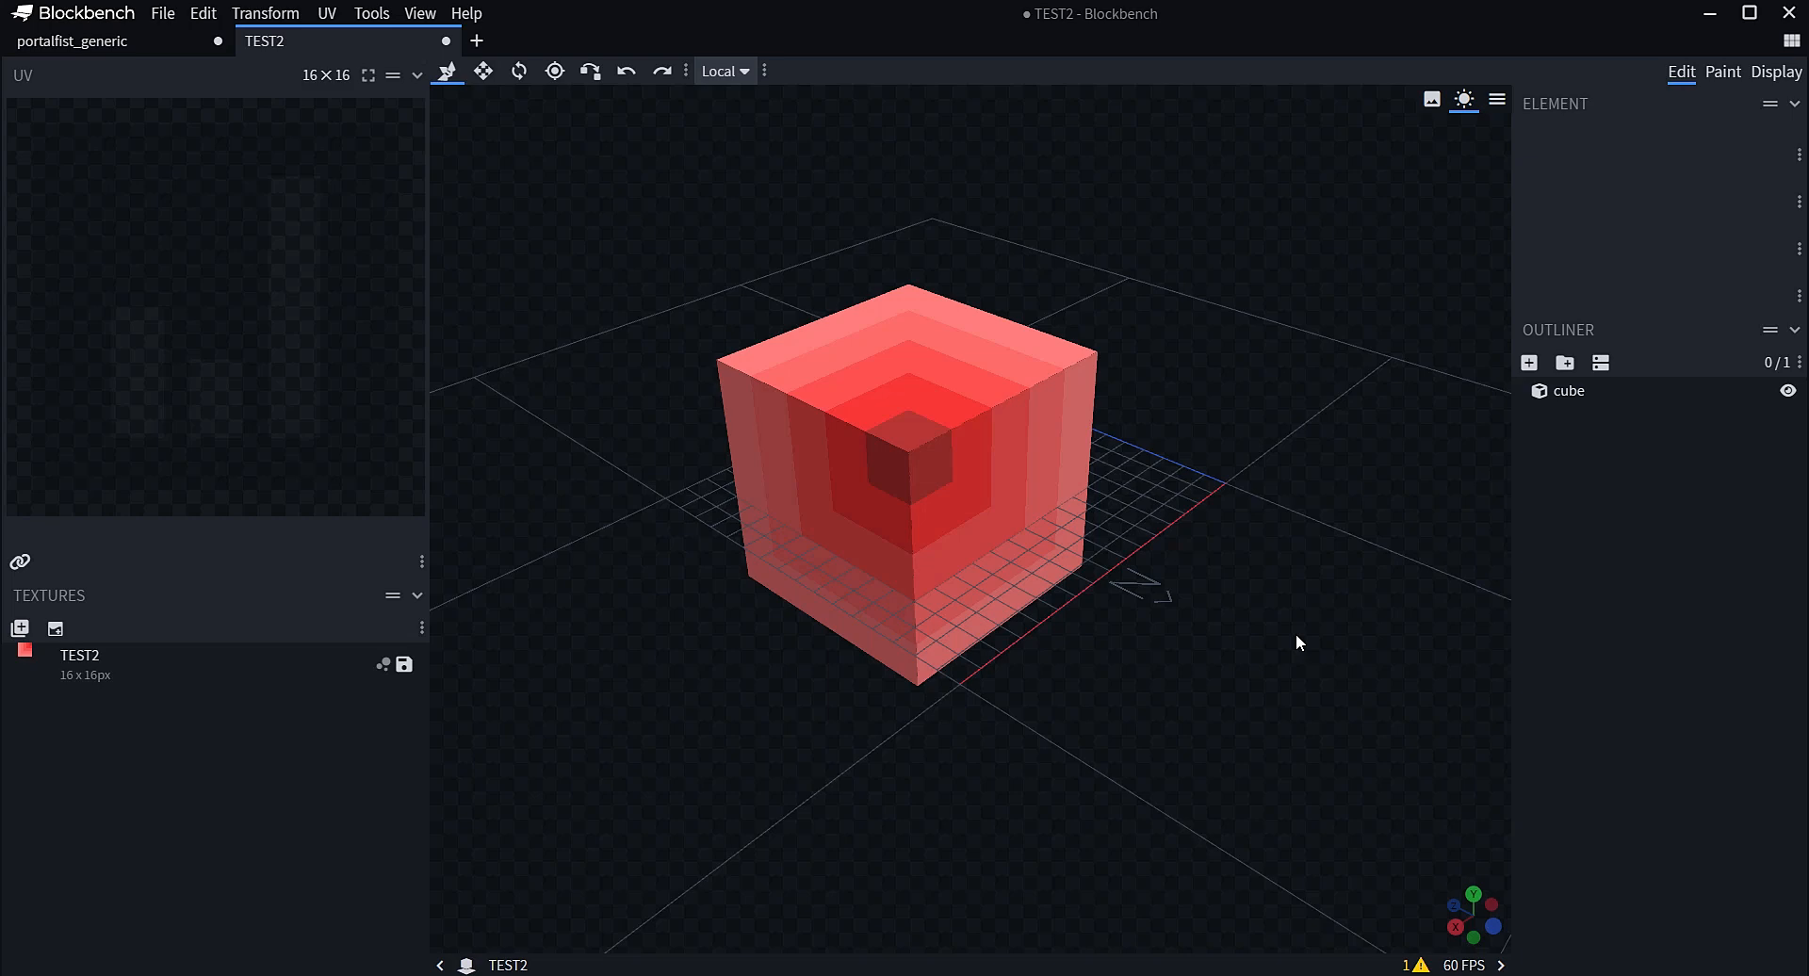
pyautogui.moveTo(1296, 641); pyautogui.dragTo(1300, 638)
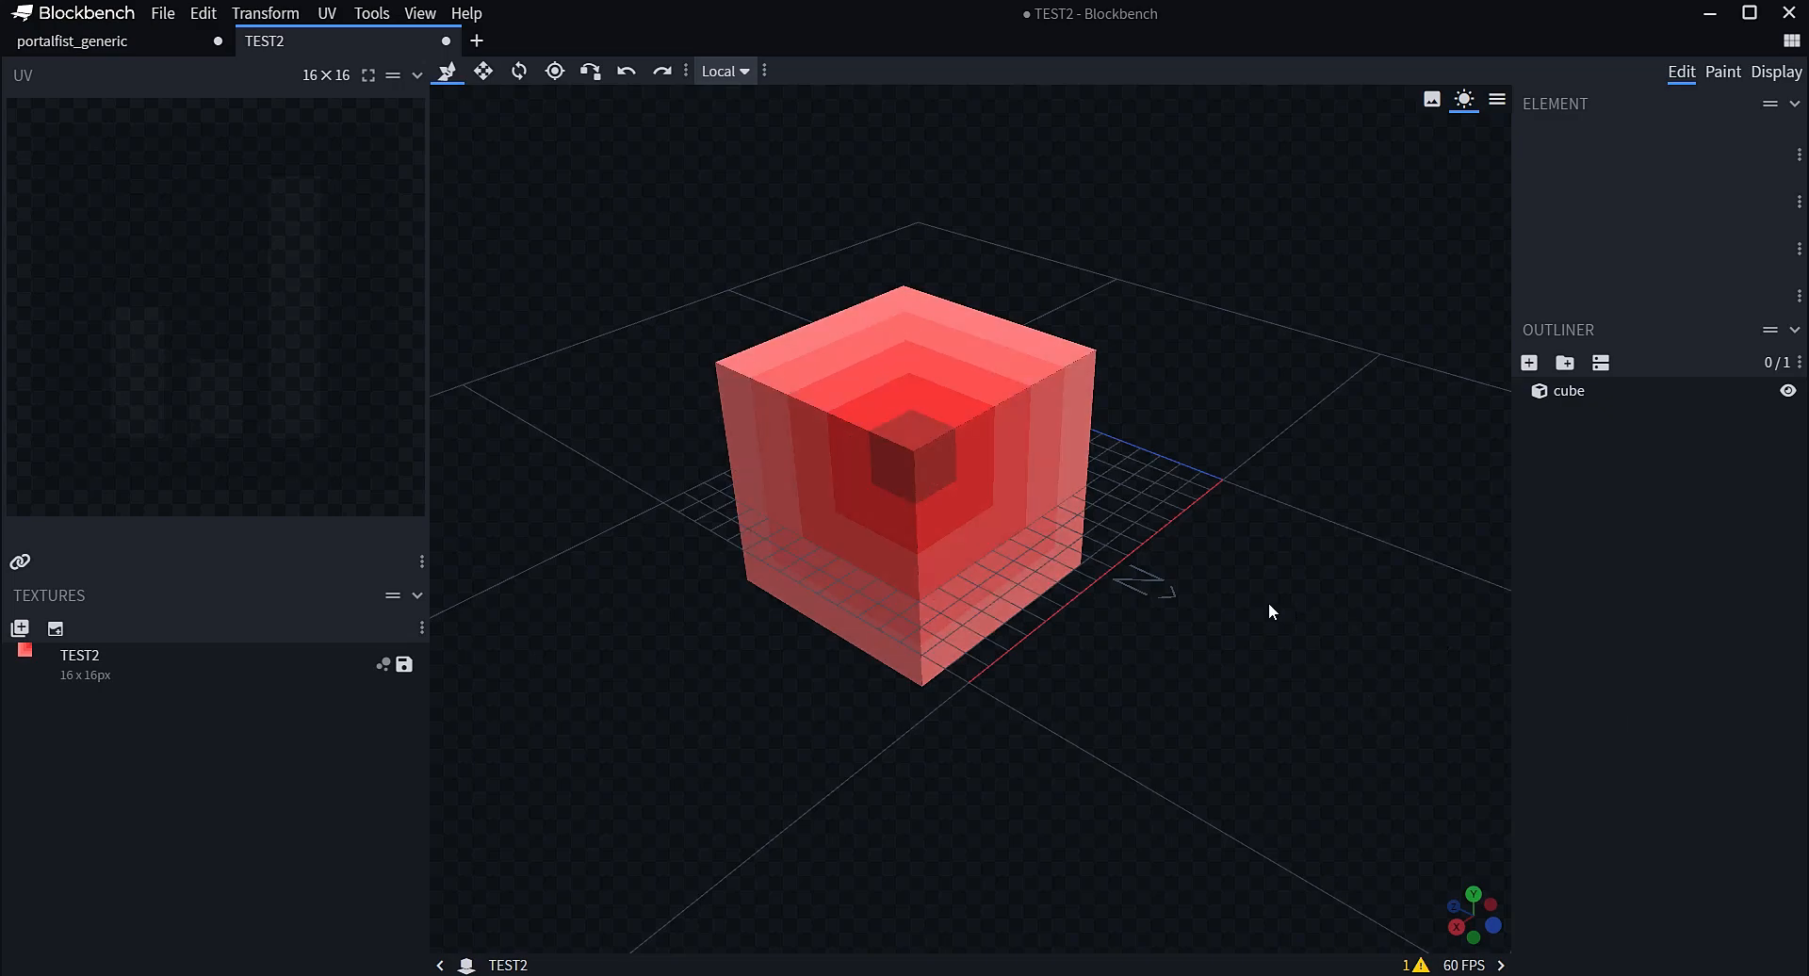
pyautogui.moveTo(1268, 602)
pyautogui.mouseDown()
pyautogui.moveTo(1292, 612)
pyautogui.moveTo(1178, 616)
pyautogui.moveTo(1068, 572)
pyautogui.moveTo(1130, 555)
pyautogui.moveTo(1284, 596)
pyautogui.moveTo(1265, 610)
pyautogui.mouseUp()
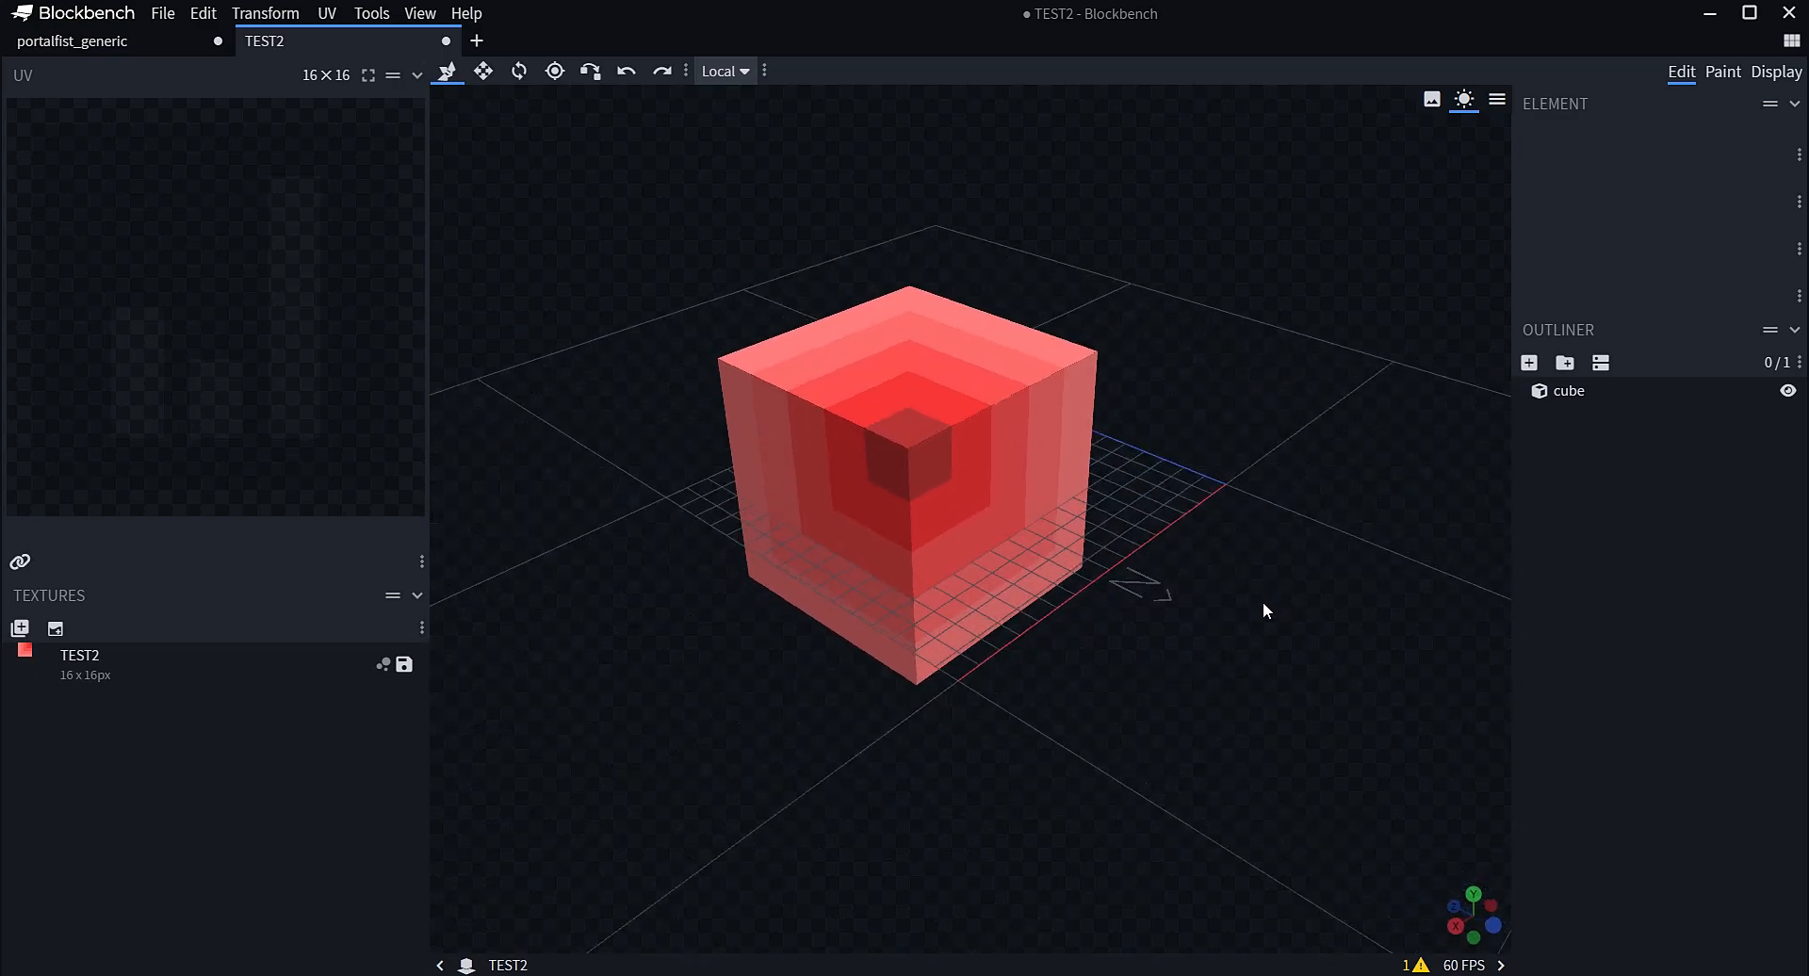
pyautogui.moveTo(1395, 325)
pyautogui.mouseDown()
pyautogui.moveTo(1187, 362)
pyautogui.moveTo(1370, 322)
pyautogui.mouseUp()
# In Paint mode, copy the shaded square to the lower part of the texture with the Copy Paste Tool, and undo it
pyautogui.click(1720, 73)
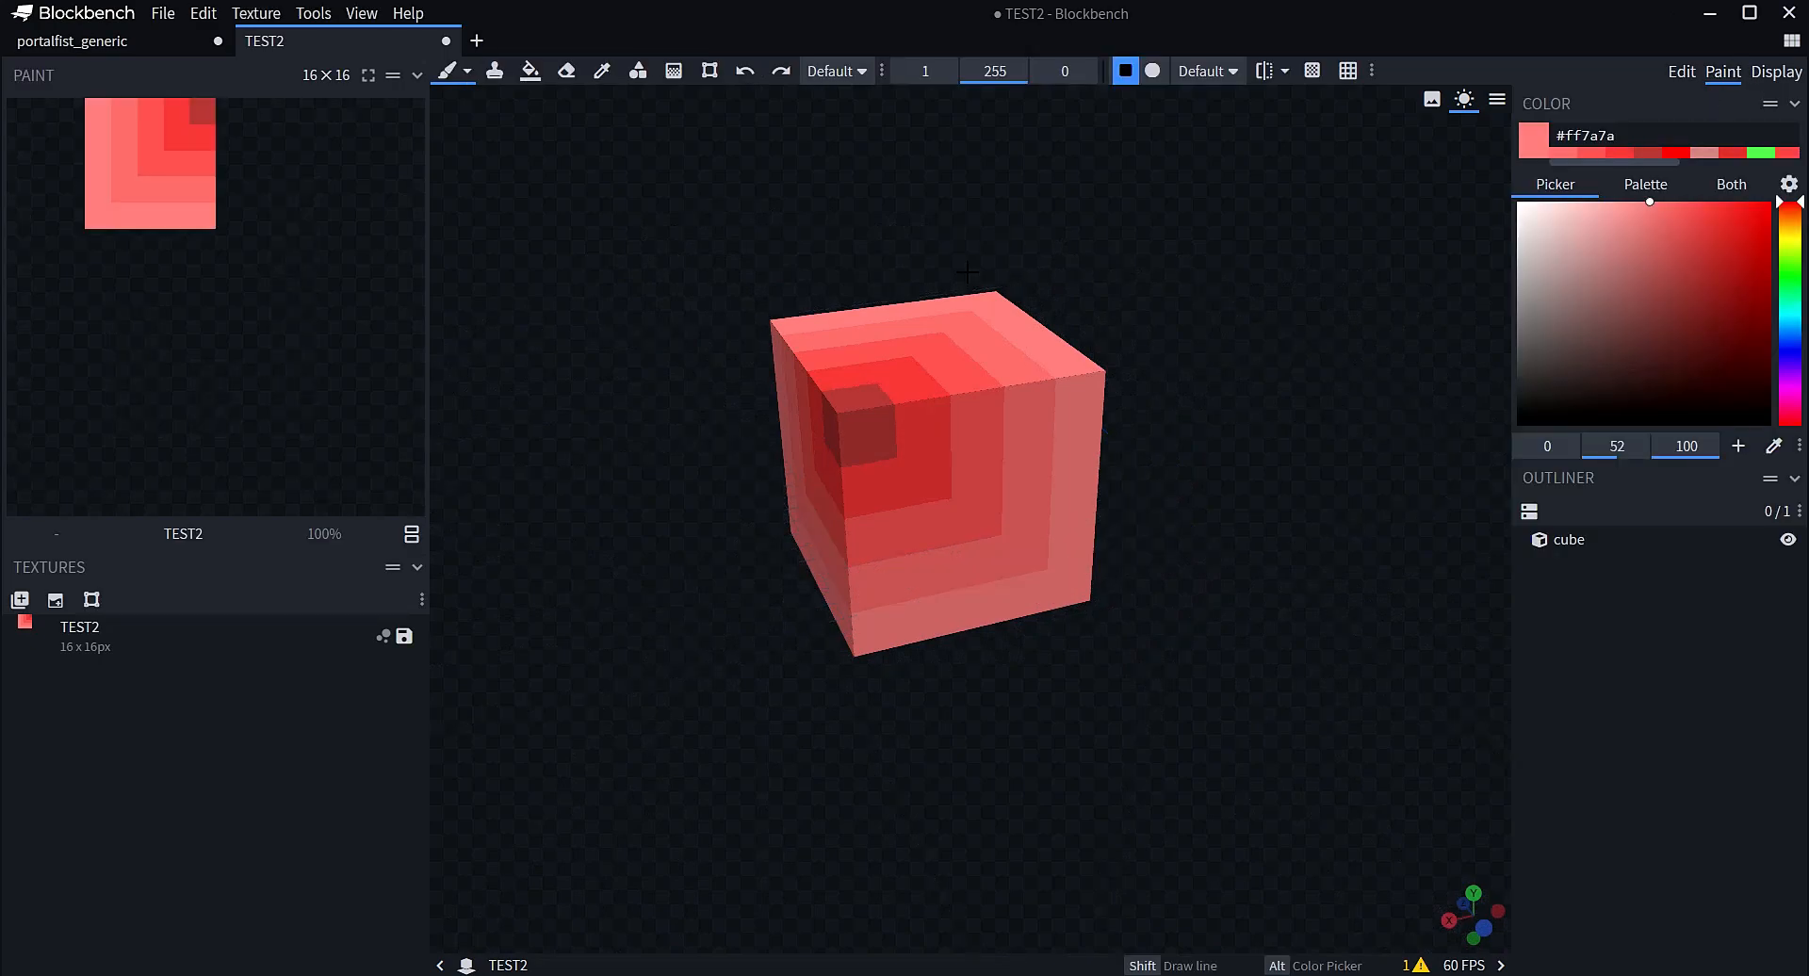
pyautogui.moveTo(1177, 378)
pyautogui.mouseDown()
pyautogui.moveTo(997, 202)
pyautogui.moveTo(1151, 421)
pyautogui.moveTo(1221, 366)
pyautogui.mouseUp()
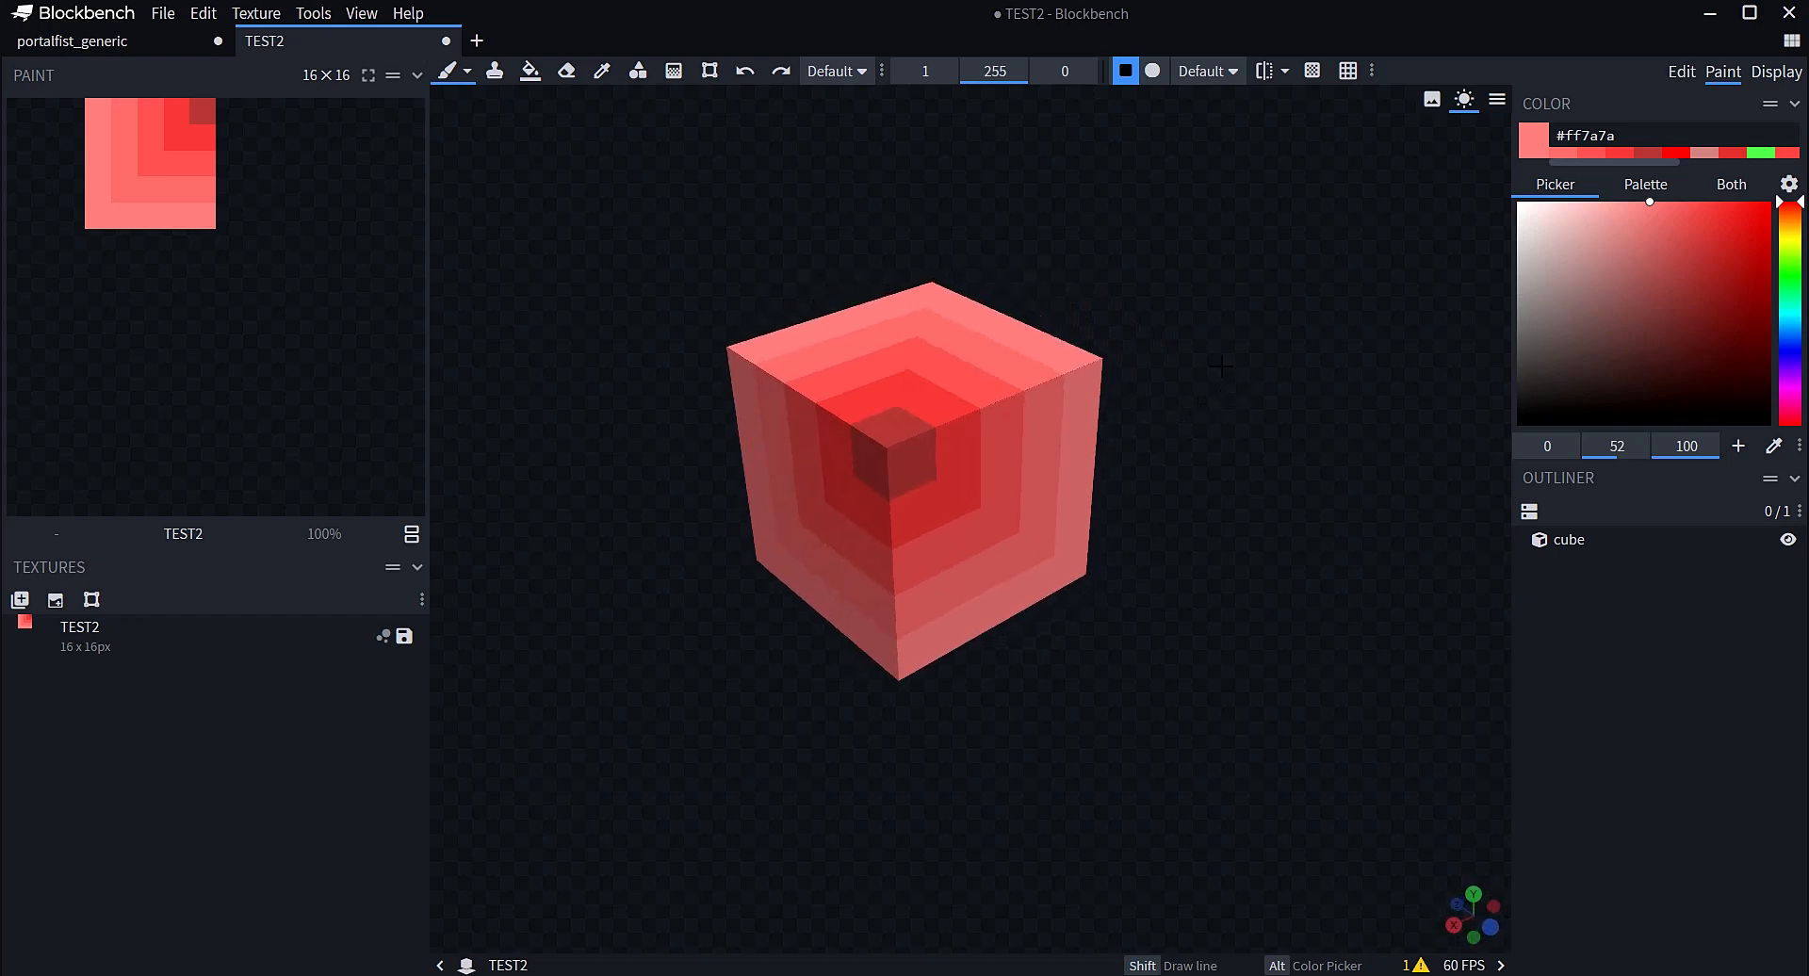
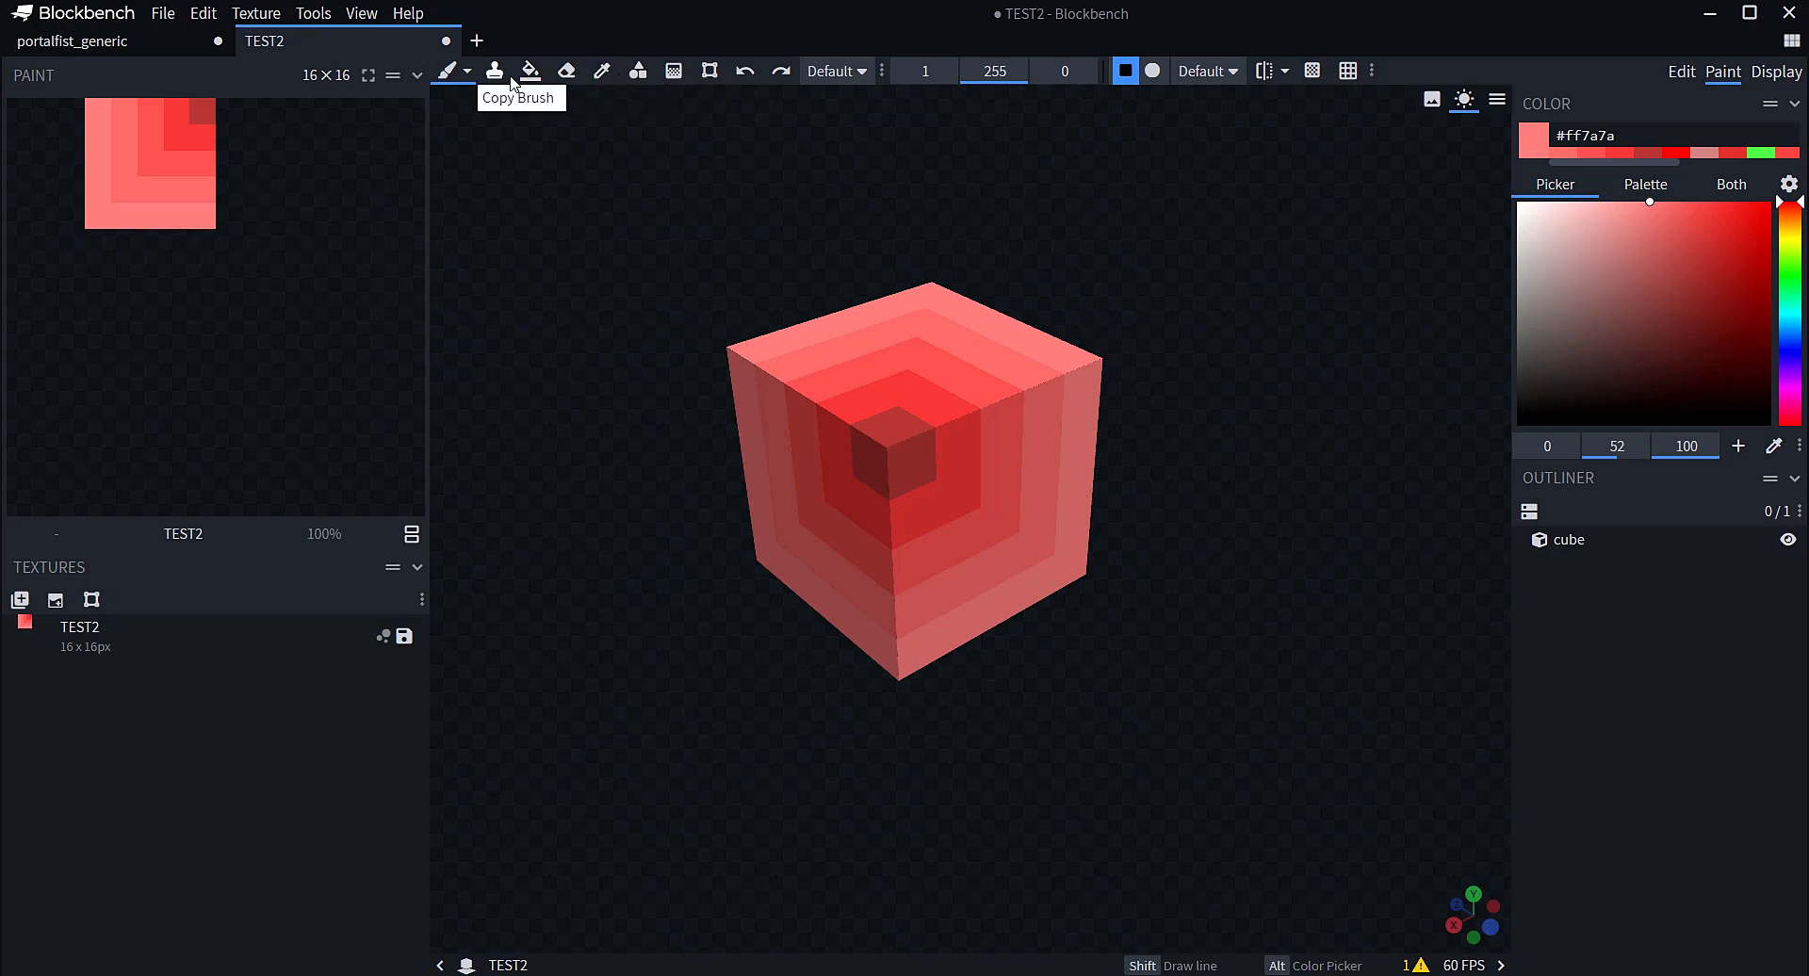
pyautogui.click(707, 72)
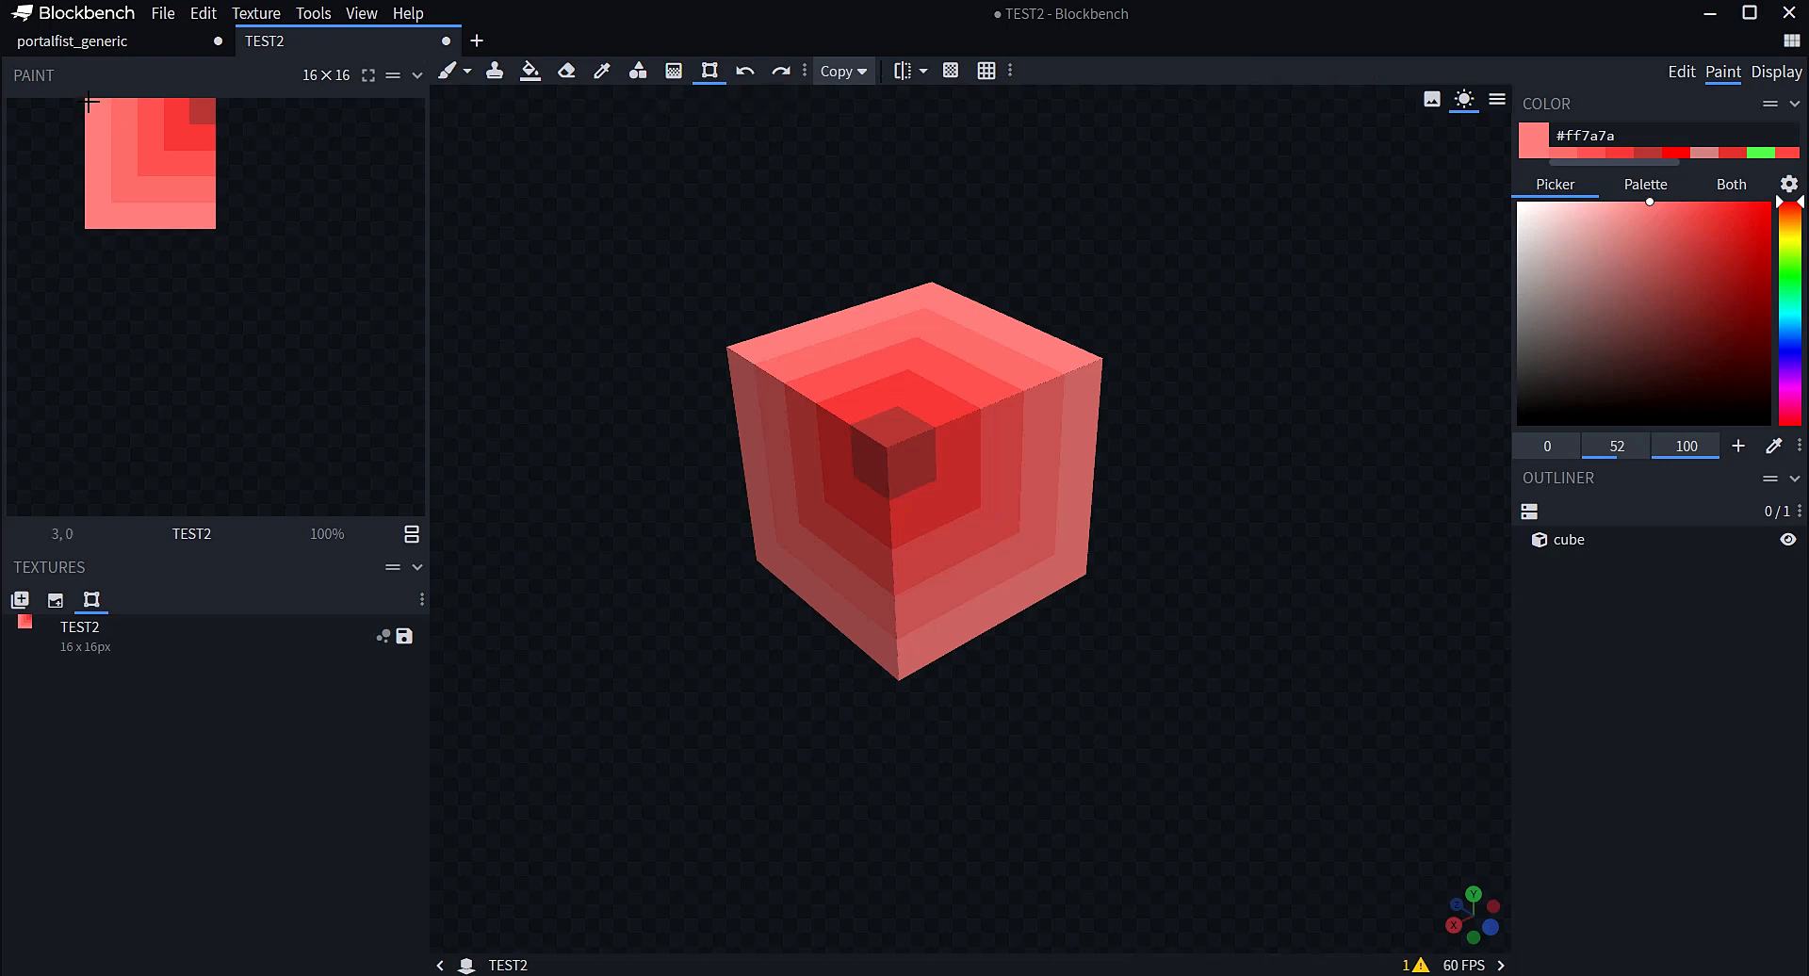
pyautogui.moveTo(89, 101); pyautogui.dragTo(216, 228)
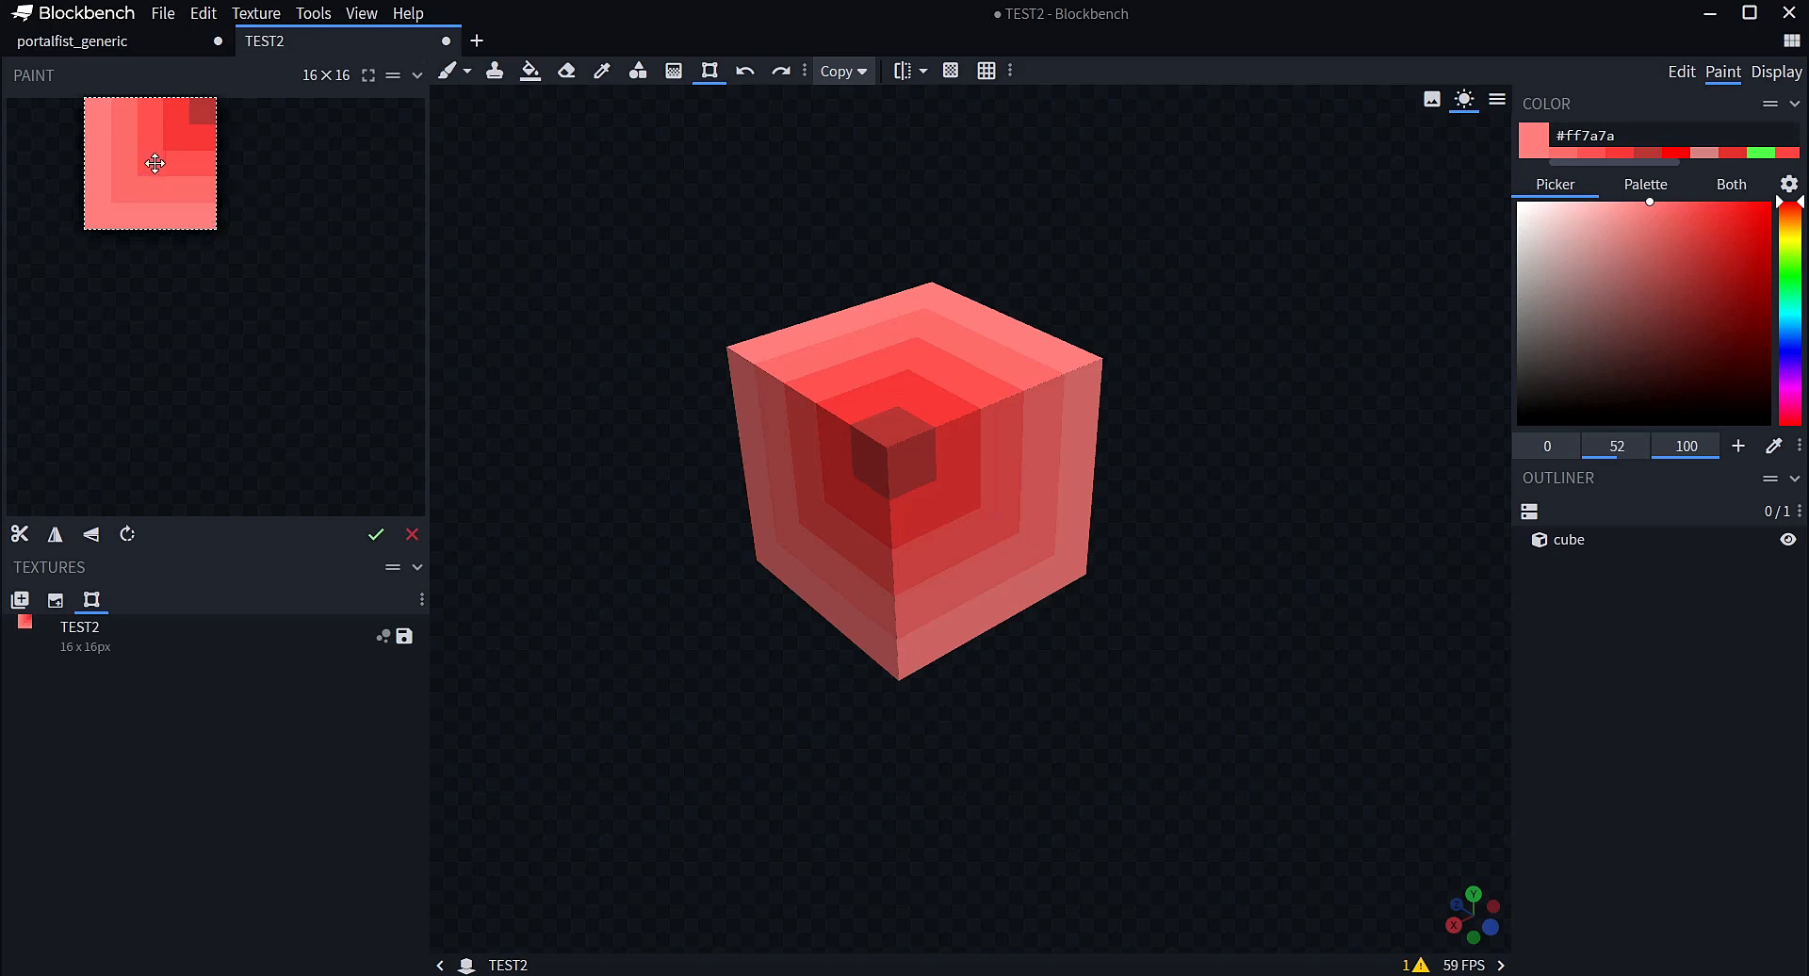
pyautogui.moveTo(155, 164); pyautogui.dragTo(157, 373)
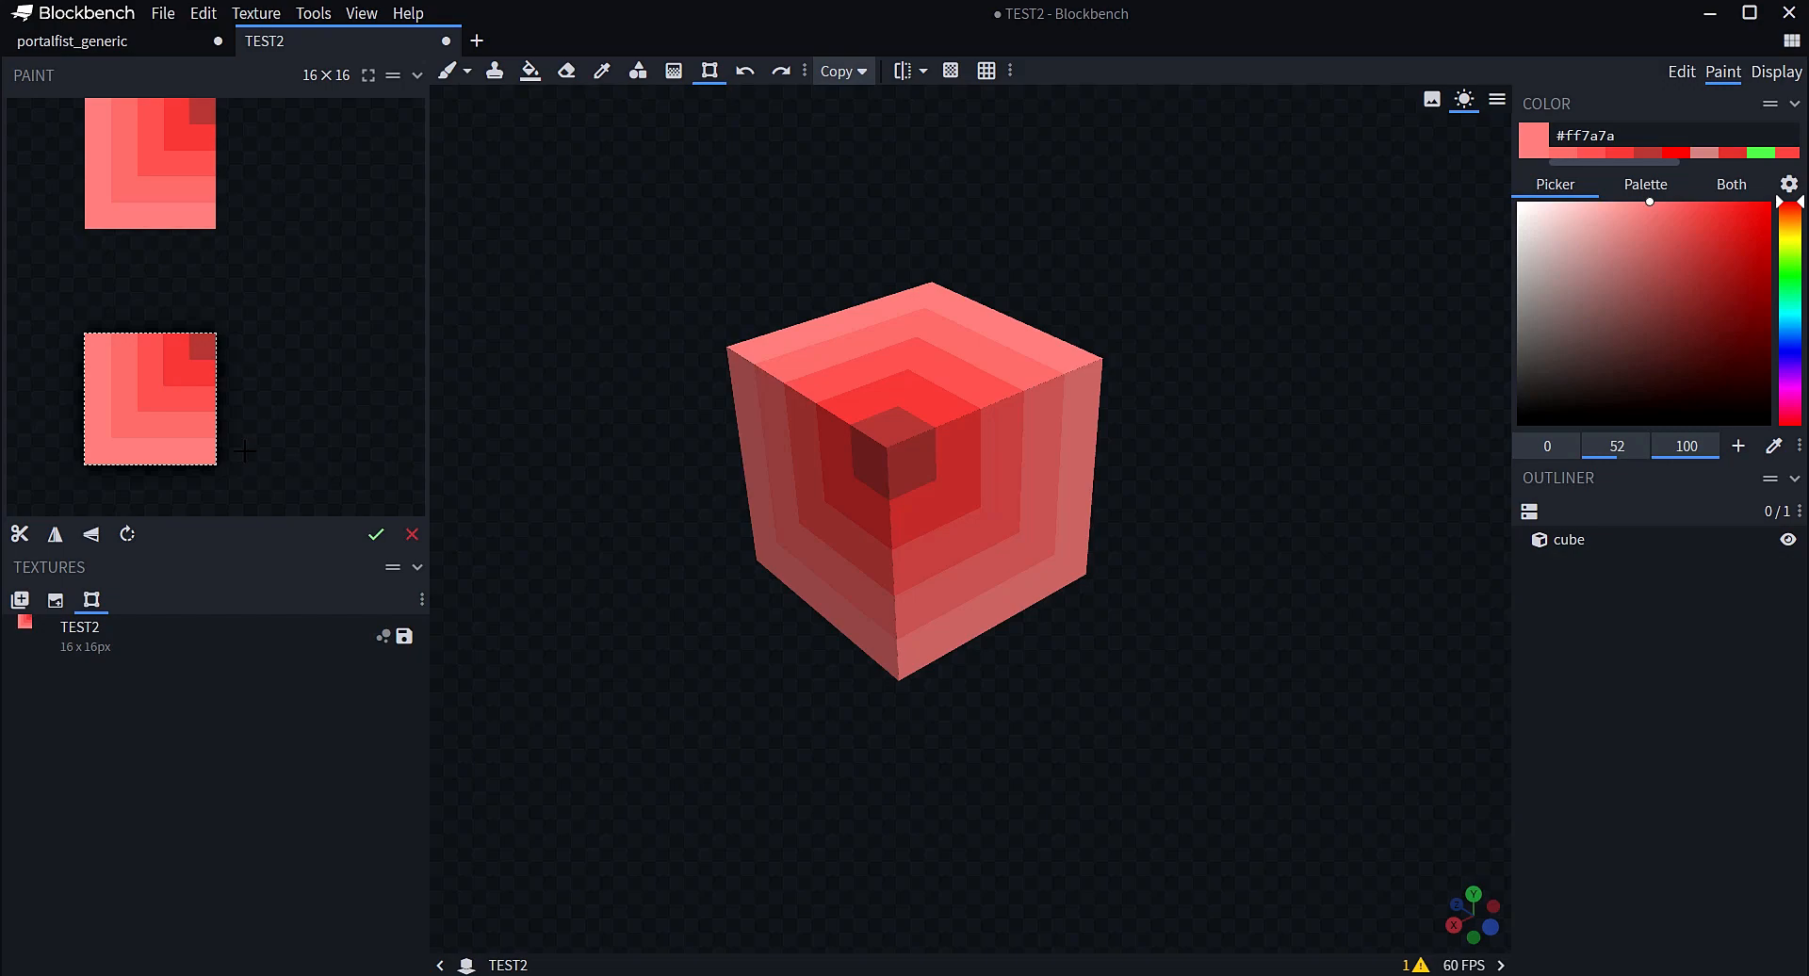
pyautogui.click(374, 534)
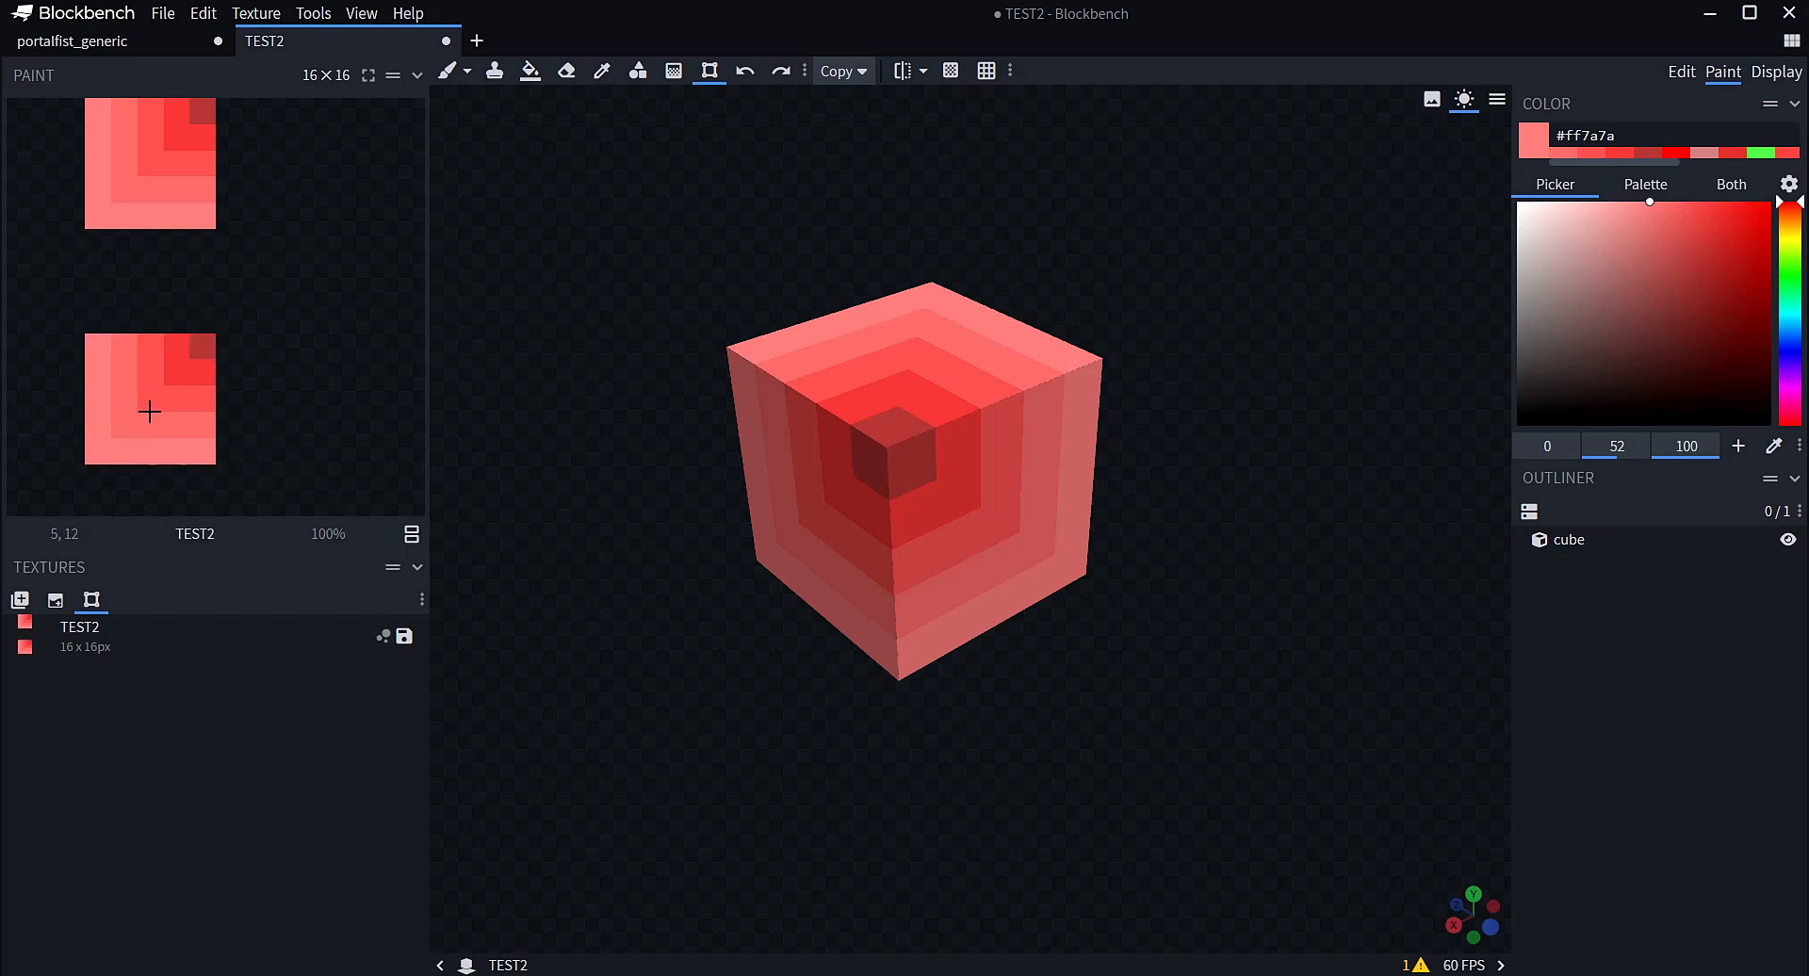
pyautogui.click(745, 71)
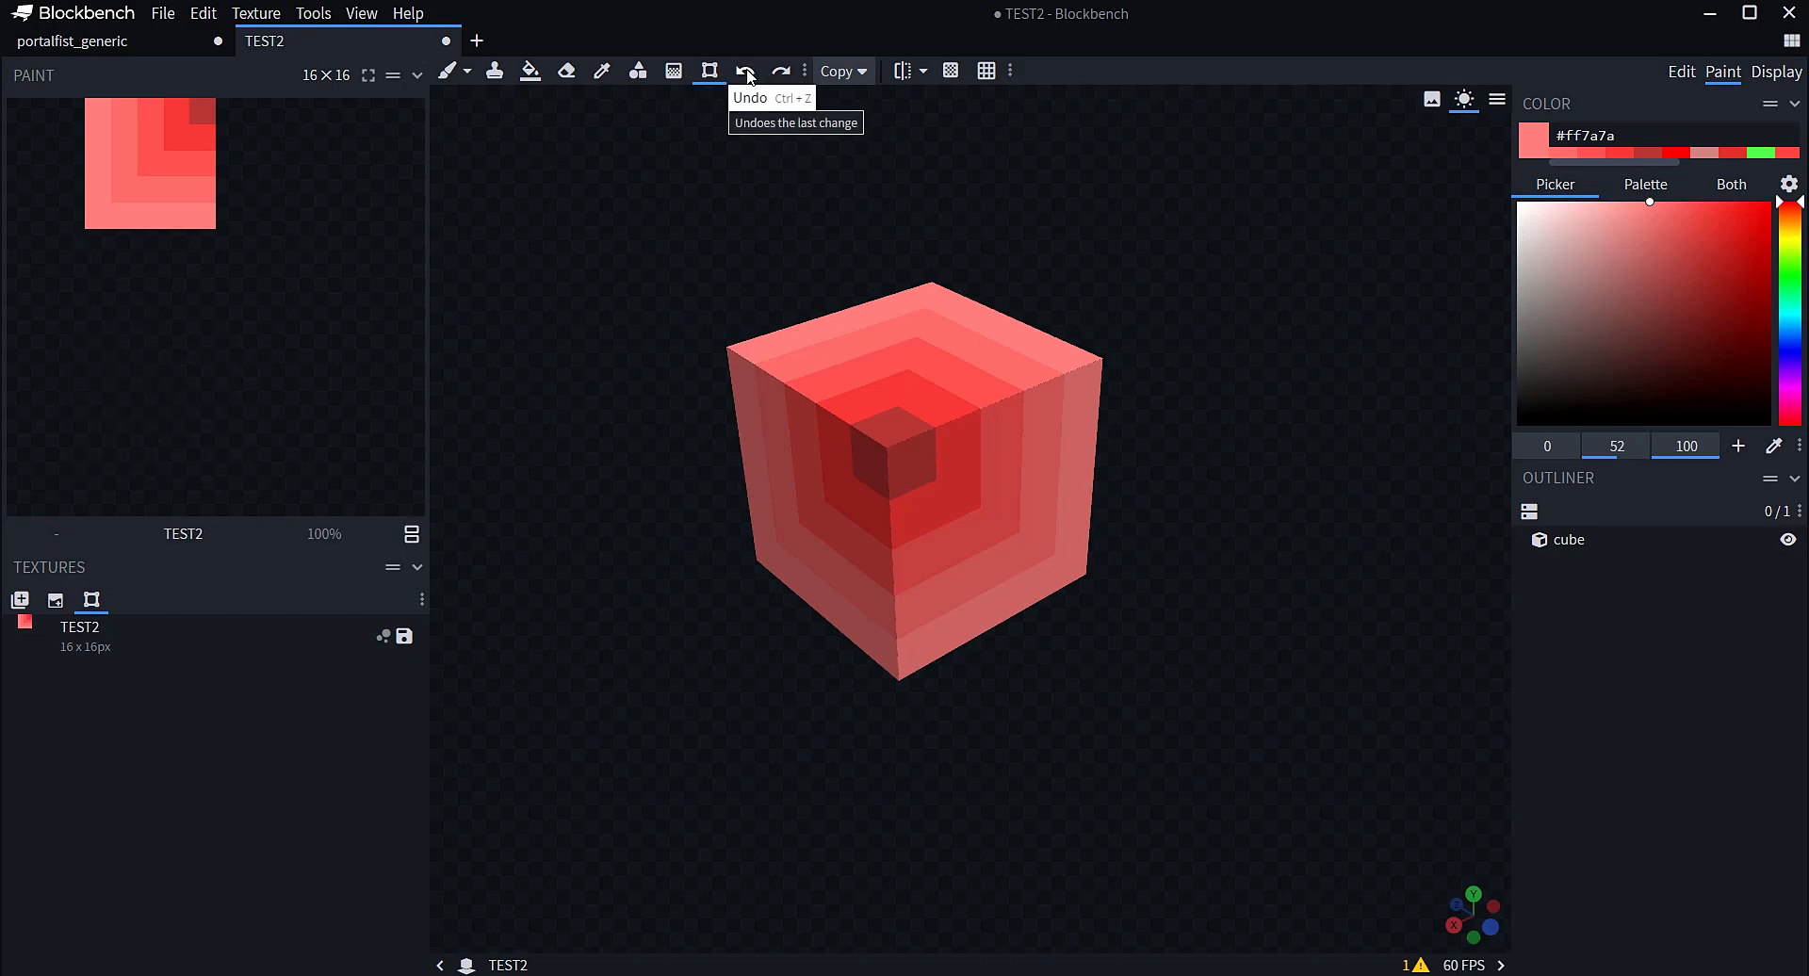
# Place a copy of the shaded square lower in the texture, try 90-degree rotations and both mirror directions on it, and cut it
pyautogui.moveTo(87, 100)
pyautogui.mouseDown()
pyautogui.moveTo(203, 240)
pyautogui.moveTo(206, 216)
pyautogui.moveTo(327, 286)
pyautogui.moveTo(242, 367)
pyautogui.mouseUp()
pyautogui.click(128, 533)
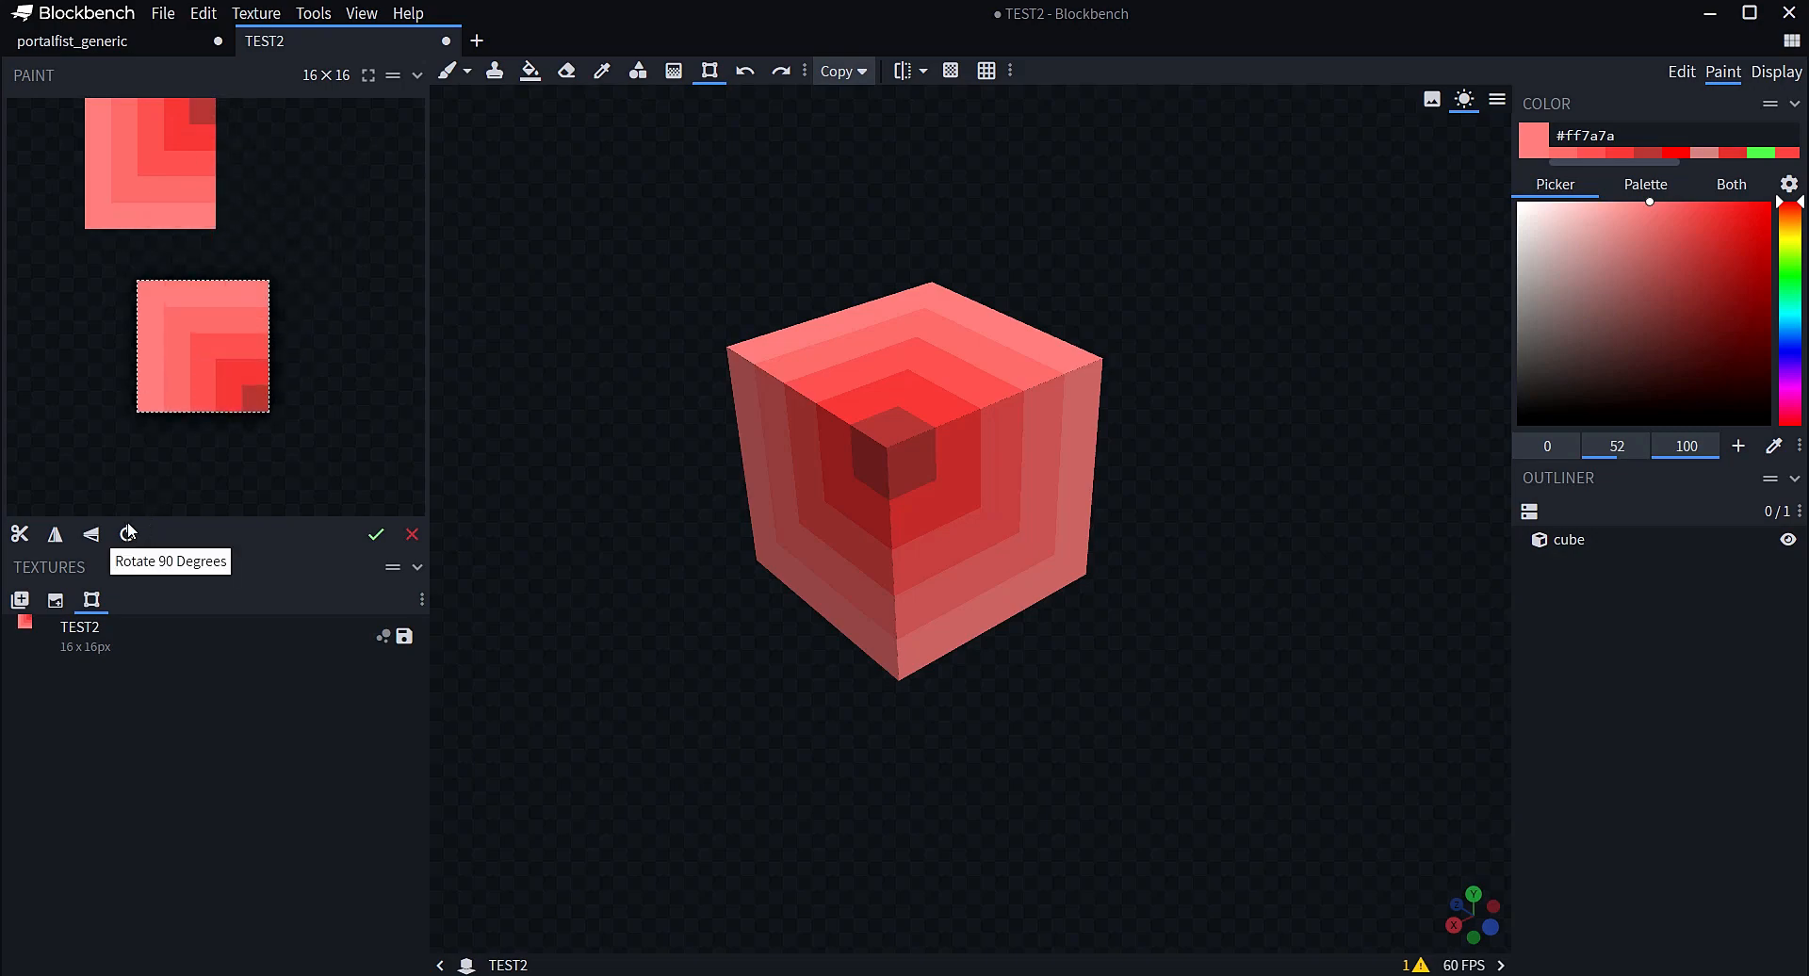
pyautogui.click(128, 533)
pyautogui.click(128, 533)
pyautogui.click(128, 534)
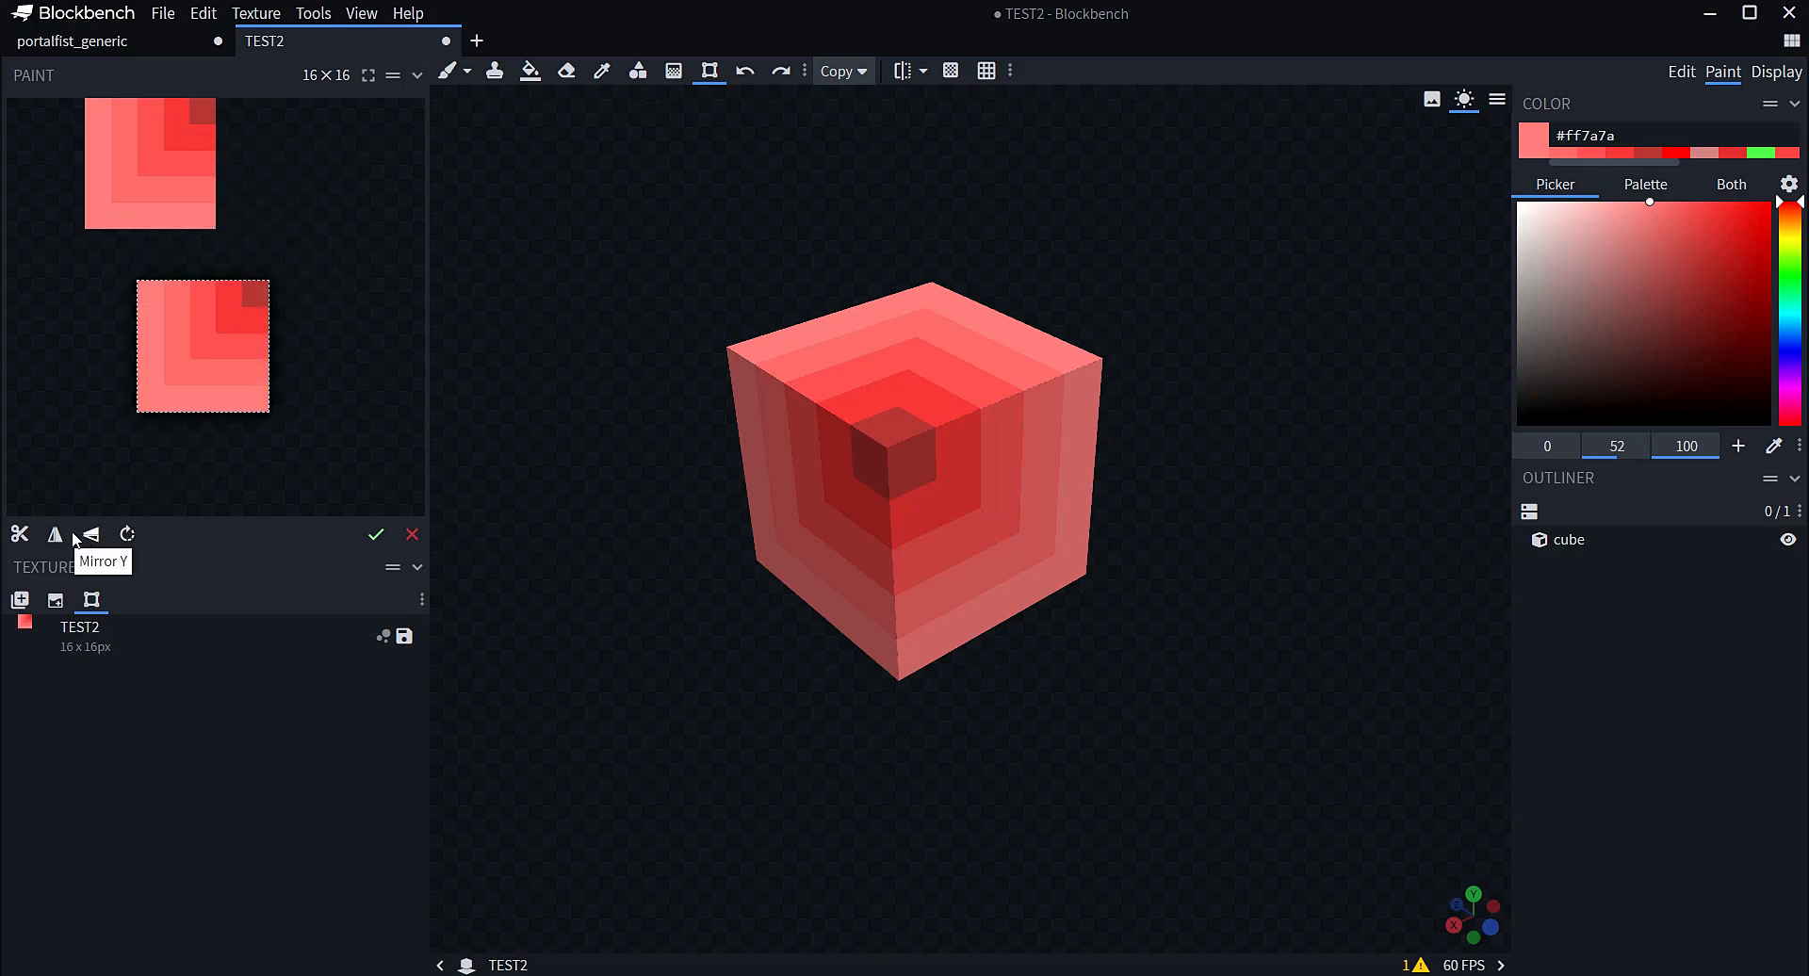
pyautogui.click(92, 534)
pyautogui.click(91, 534)
pyautogui.click(56, 537)
pyautogui.click(56, 537)
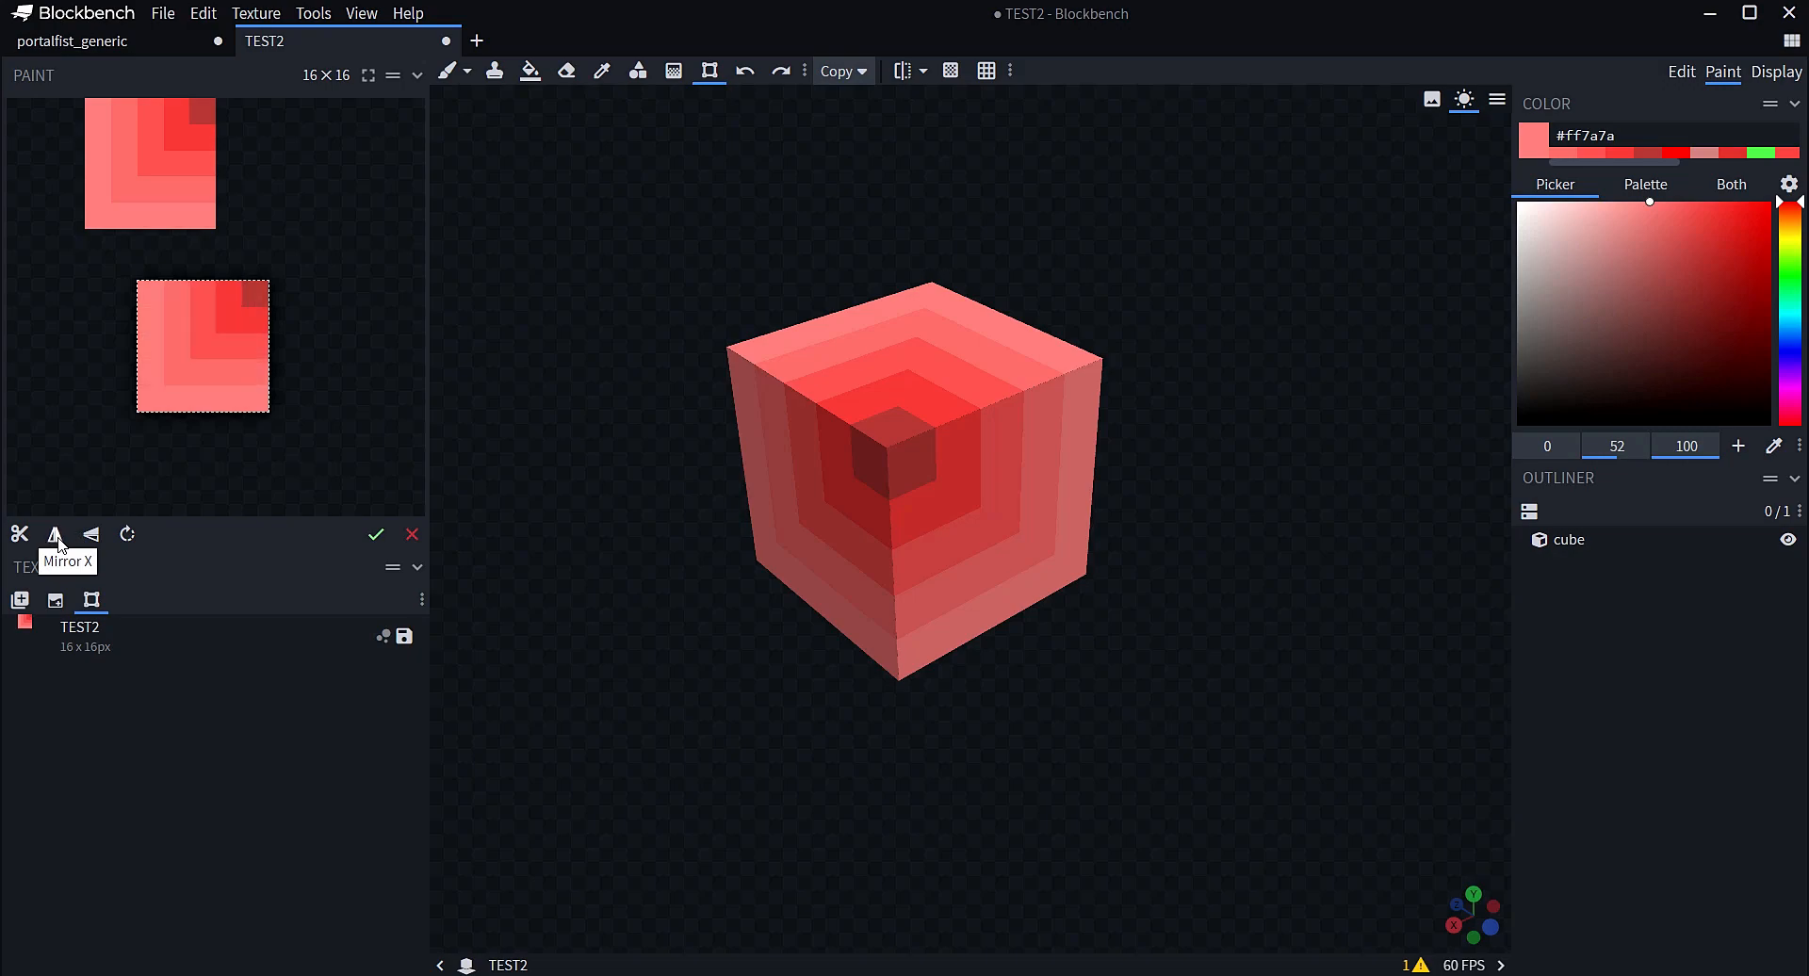
pyautogui.click(17, 535)
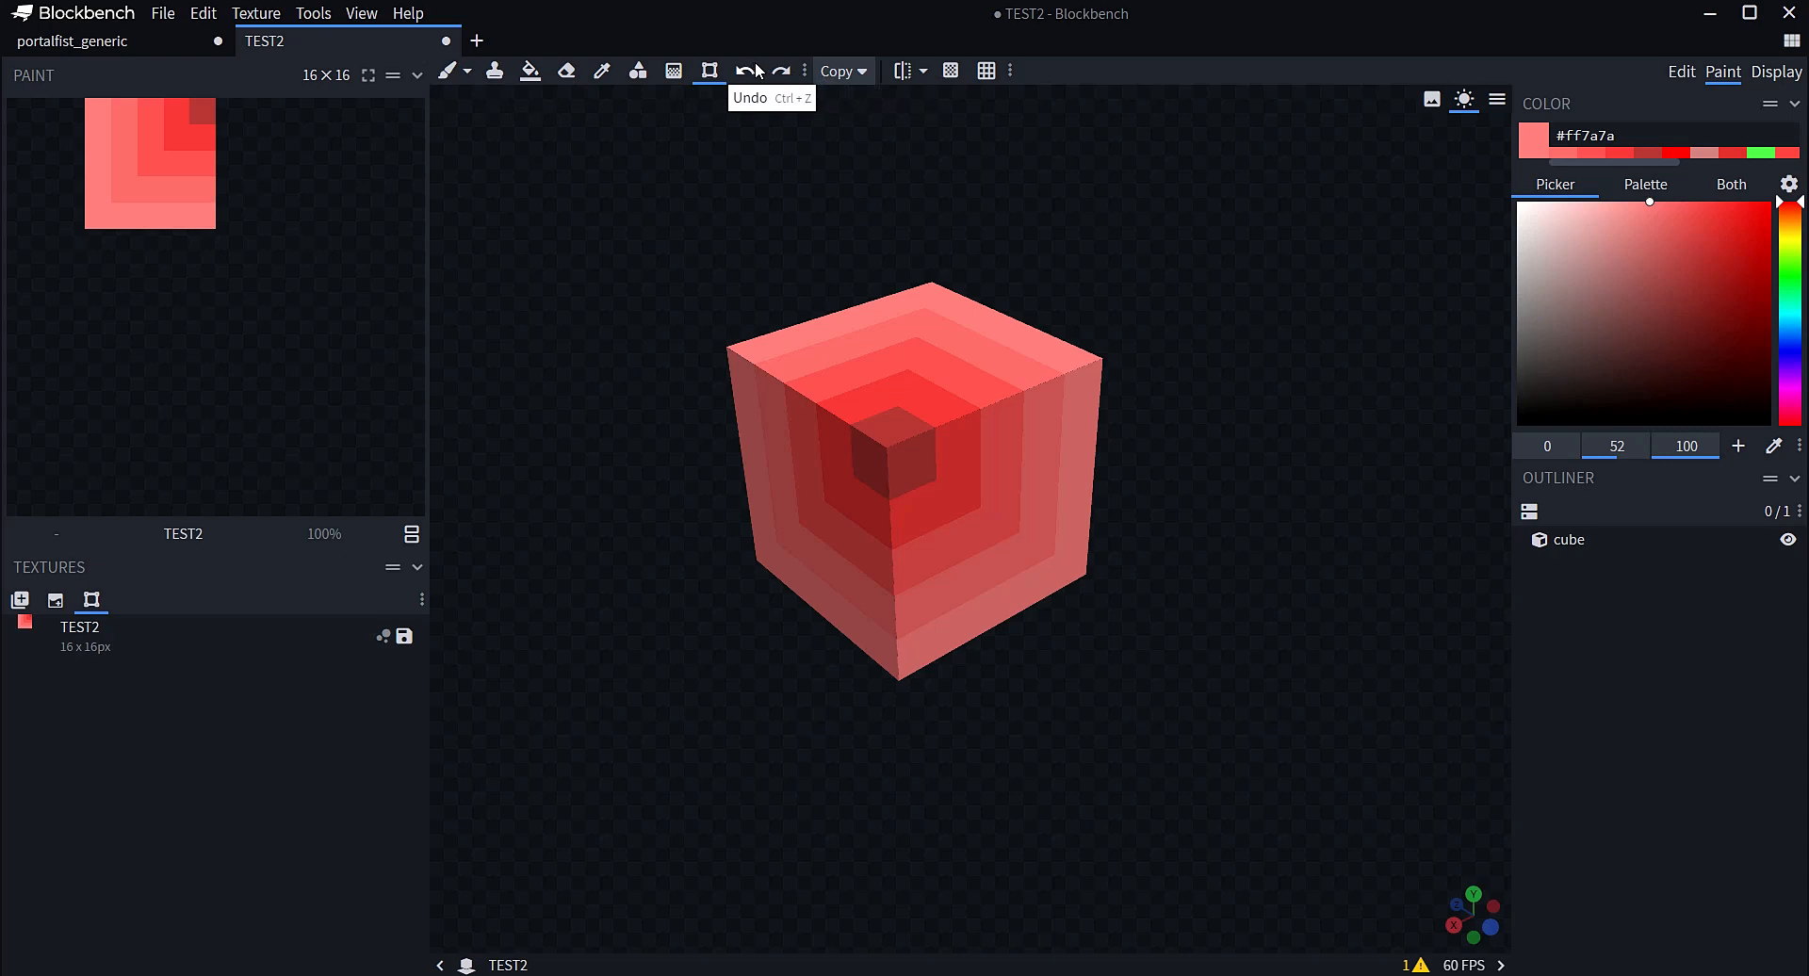
# Select the shaded square with the Copy Paste Tool in Move mode, place it back on its spot, and restore Copy mode
pyautogui.click(846, 73)
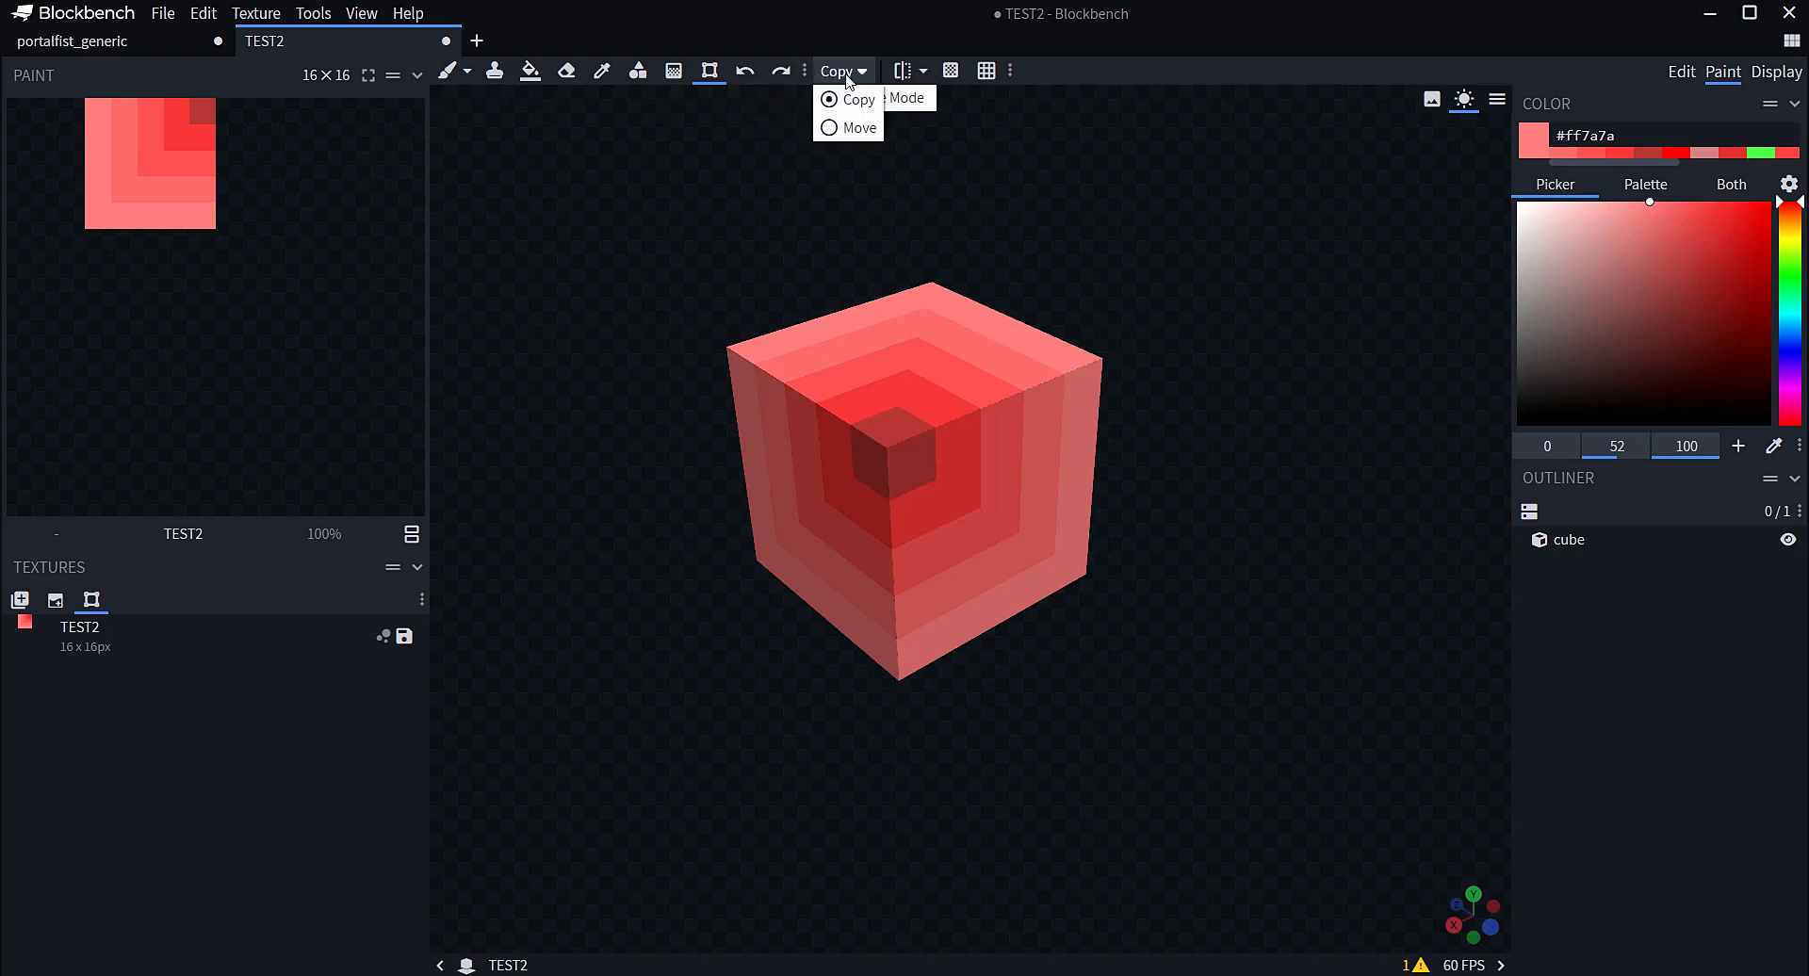
pyautogui.click(850, 128)
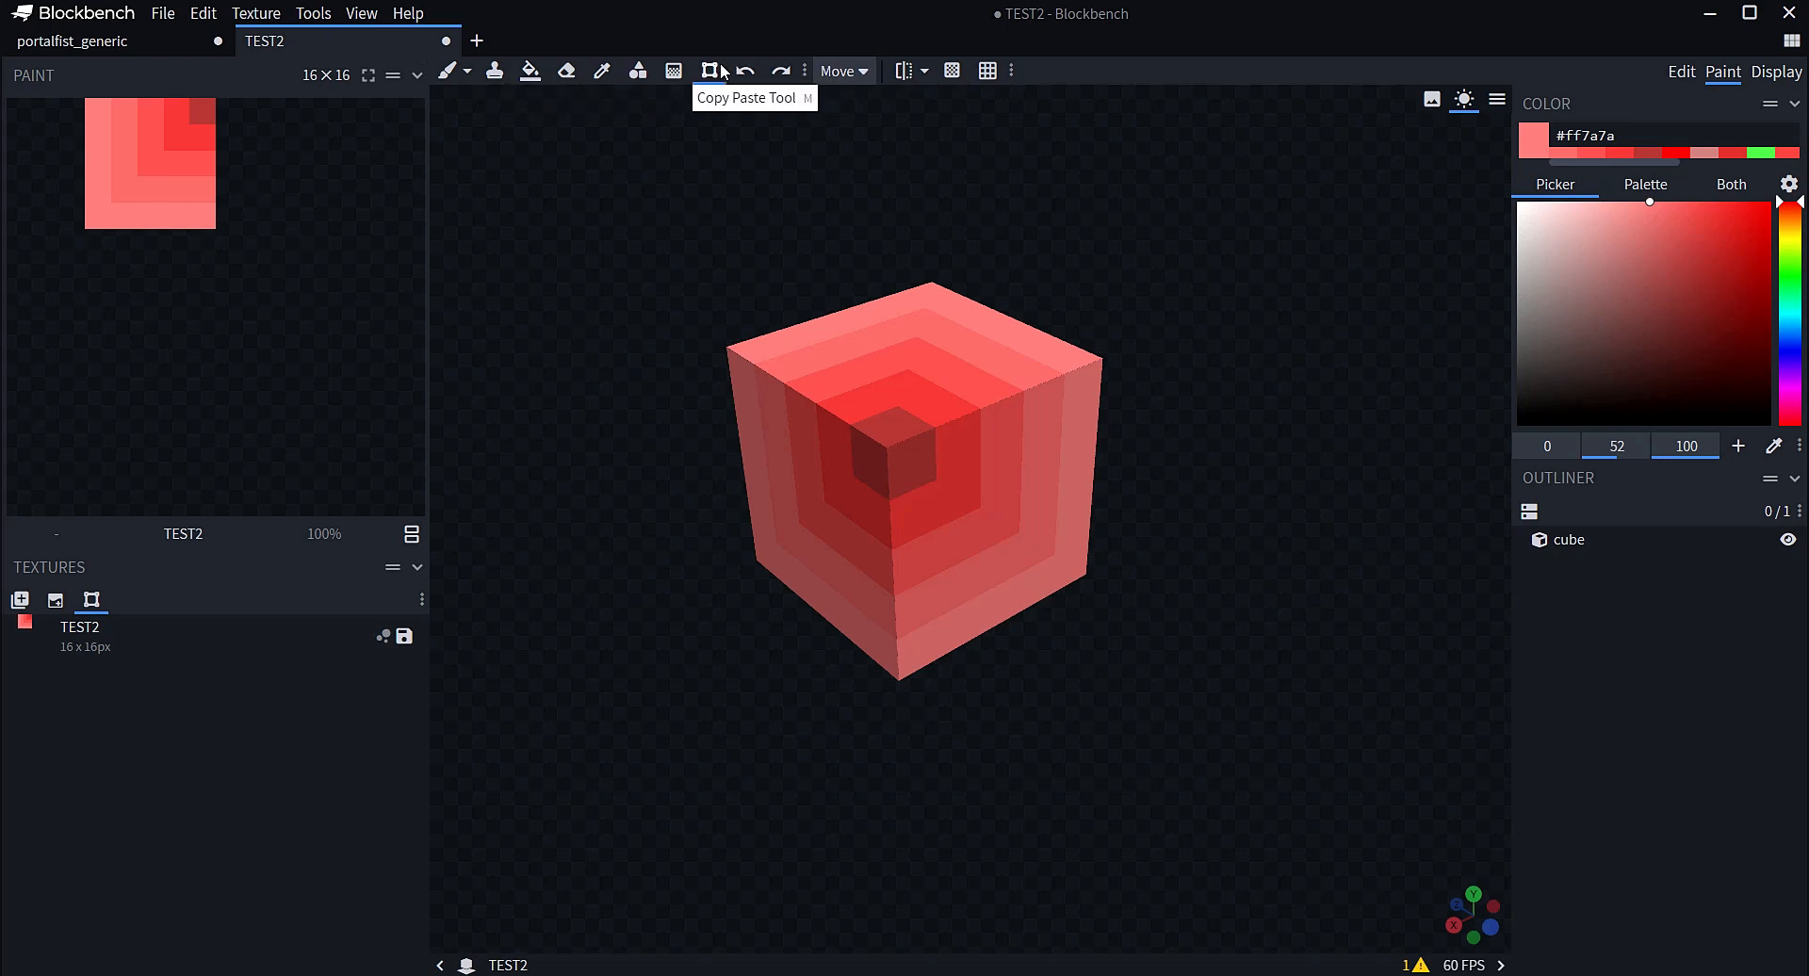
pyautogui.click(98, 111)
pyautogui.moveTo(98, 111); pyautogui.dragTo(155, 170)
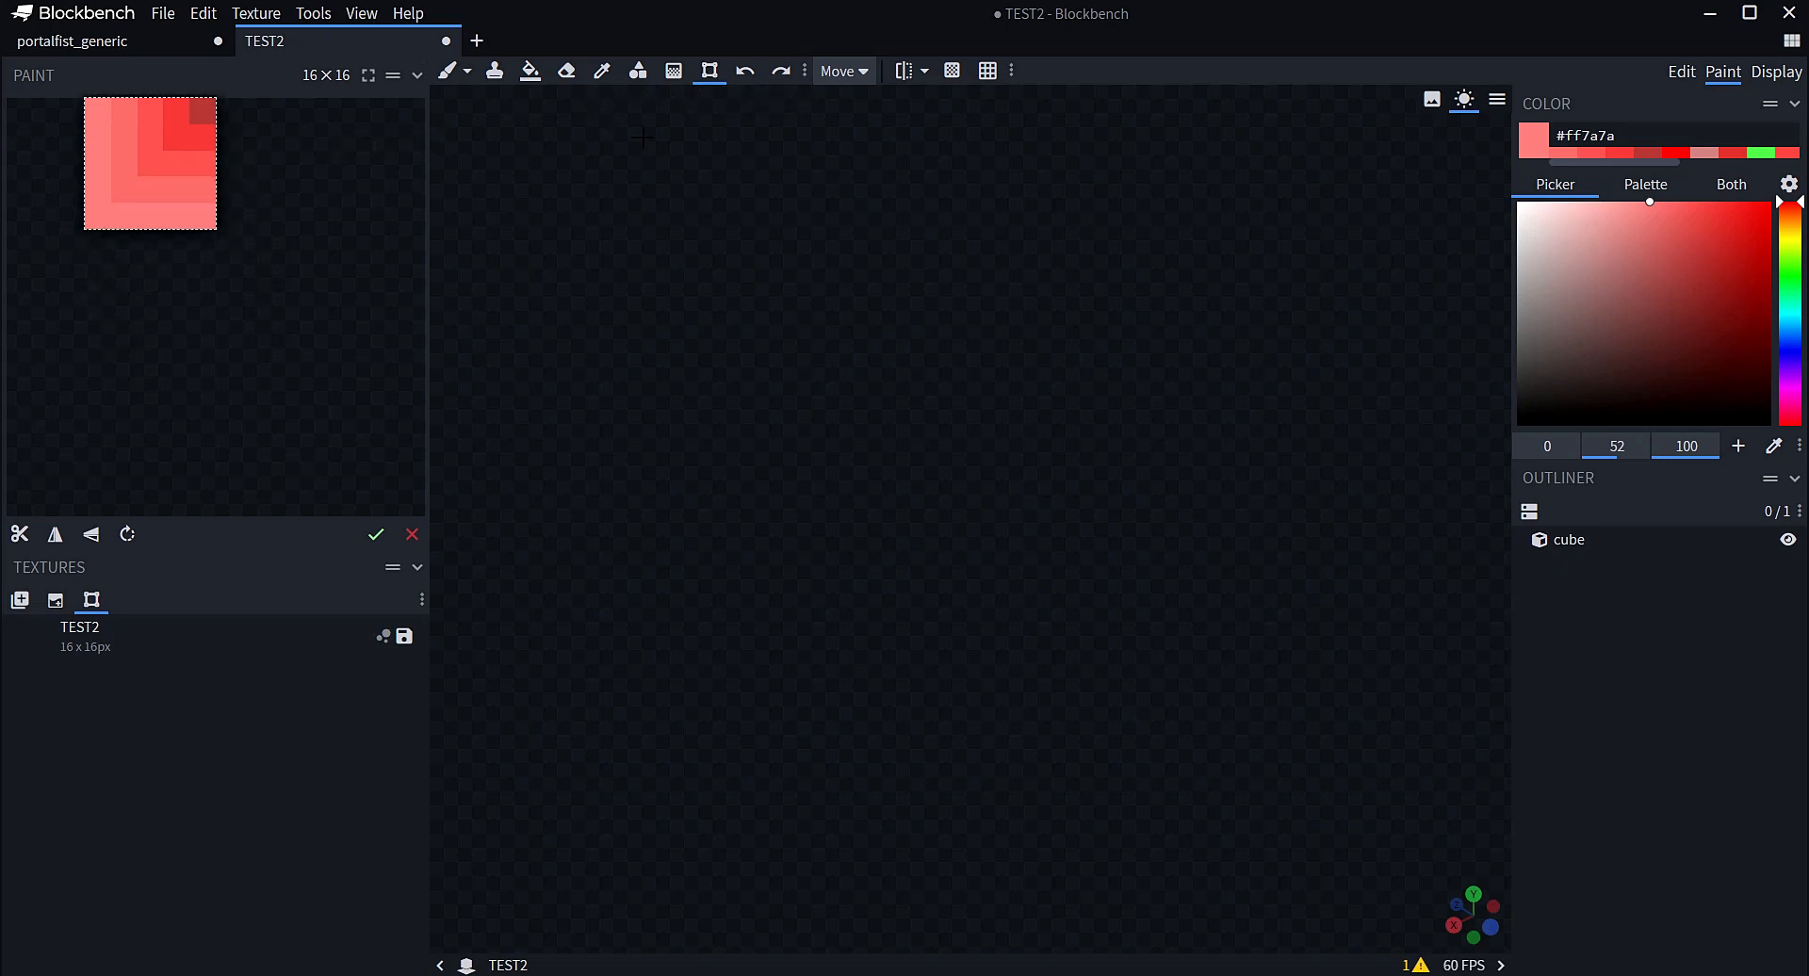
pyautogui.click(374, 535)
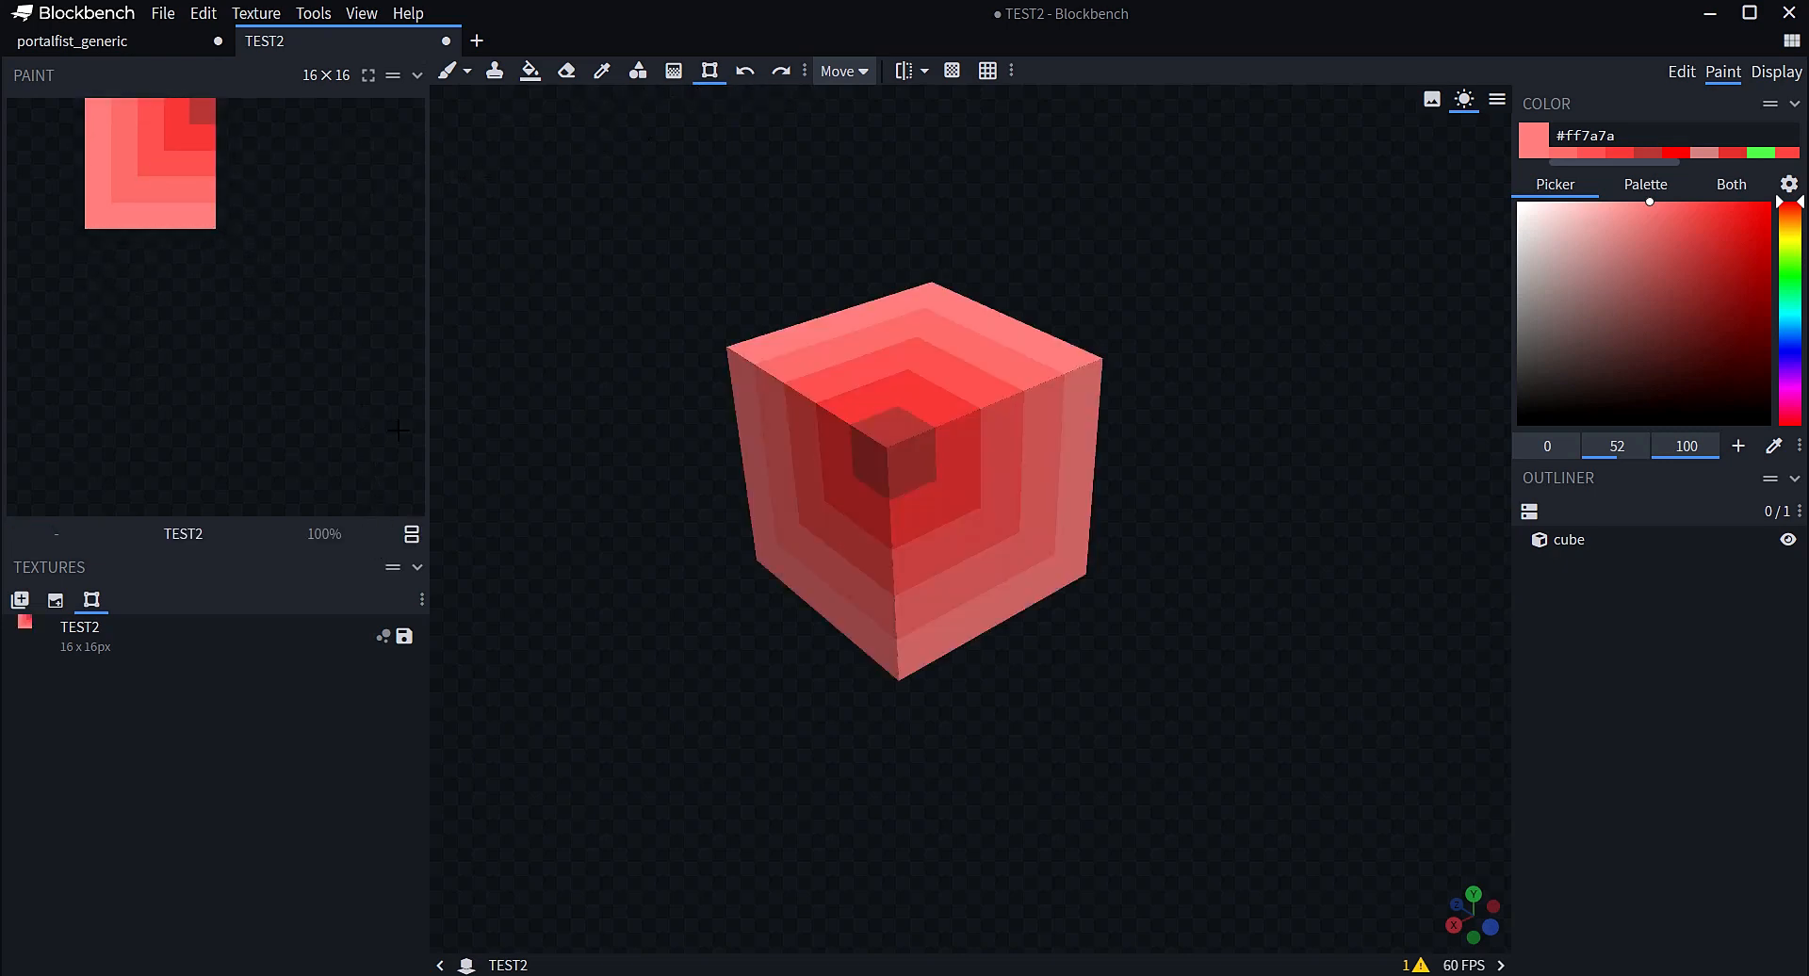
pyautogui.click(843, 71)
pyautogui.click(834, 118)
# Switch the painting grid on and off again while viewing the cube's front
pyautogui.click(986, 72)
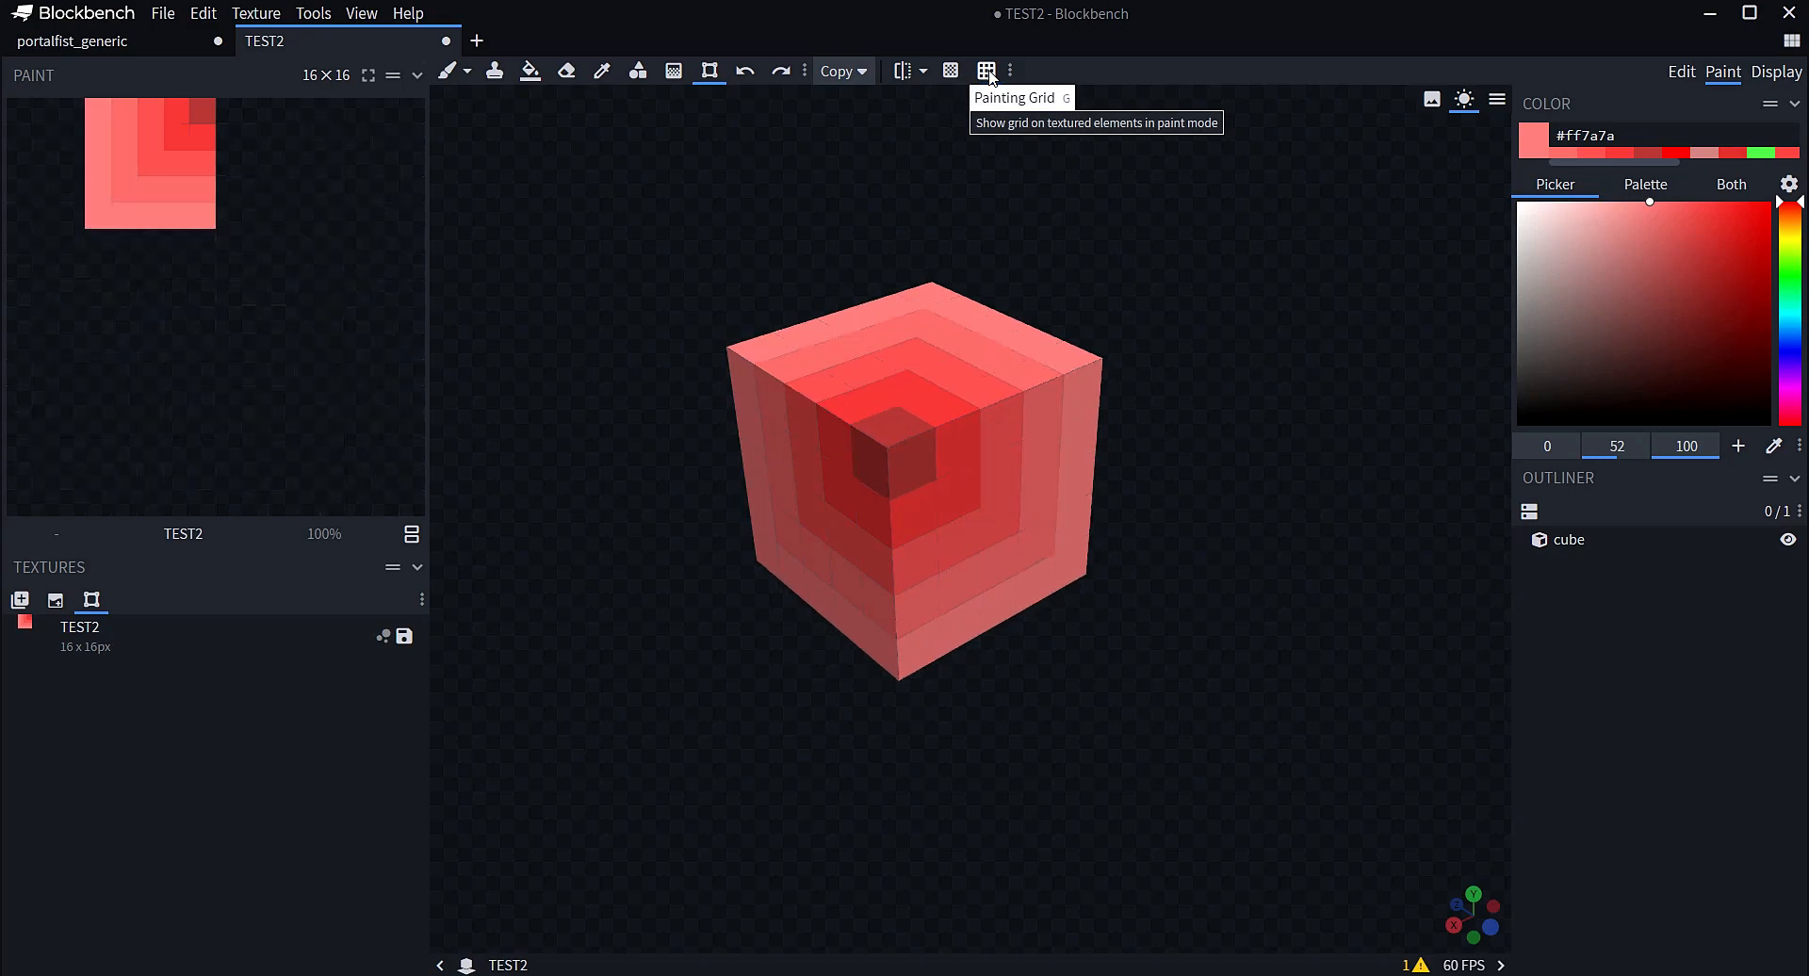
pyautogui.moveTo(1060, 212); pyautogui.dragTo(961, 183)
pyautogui.click(989, 75)
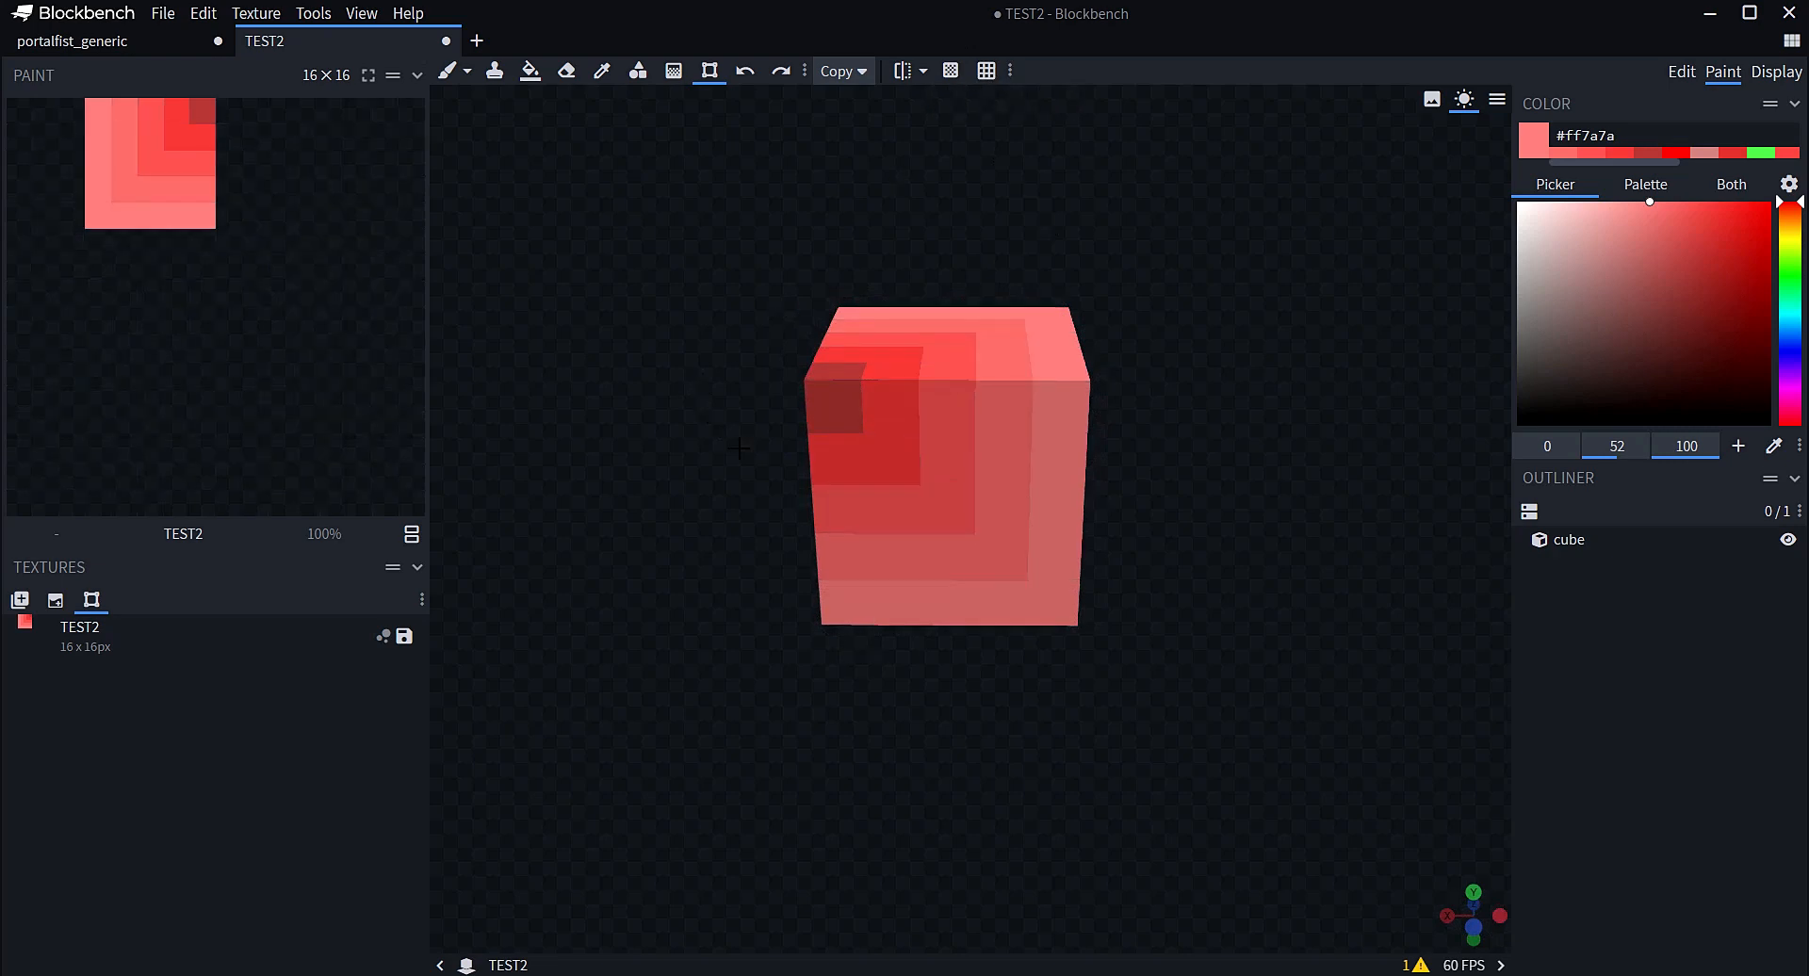
# Fill the cube's face texture with the recently used colour #ff0000, return to the brush, and deselect the cube
pyautogui.click(1677, 155)
pyautogui.click(523, 74)
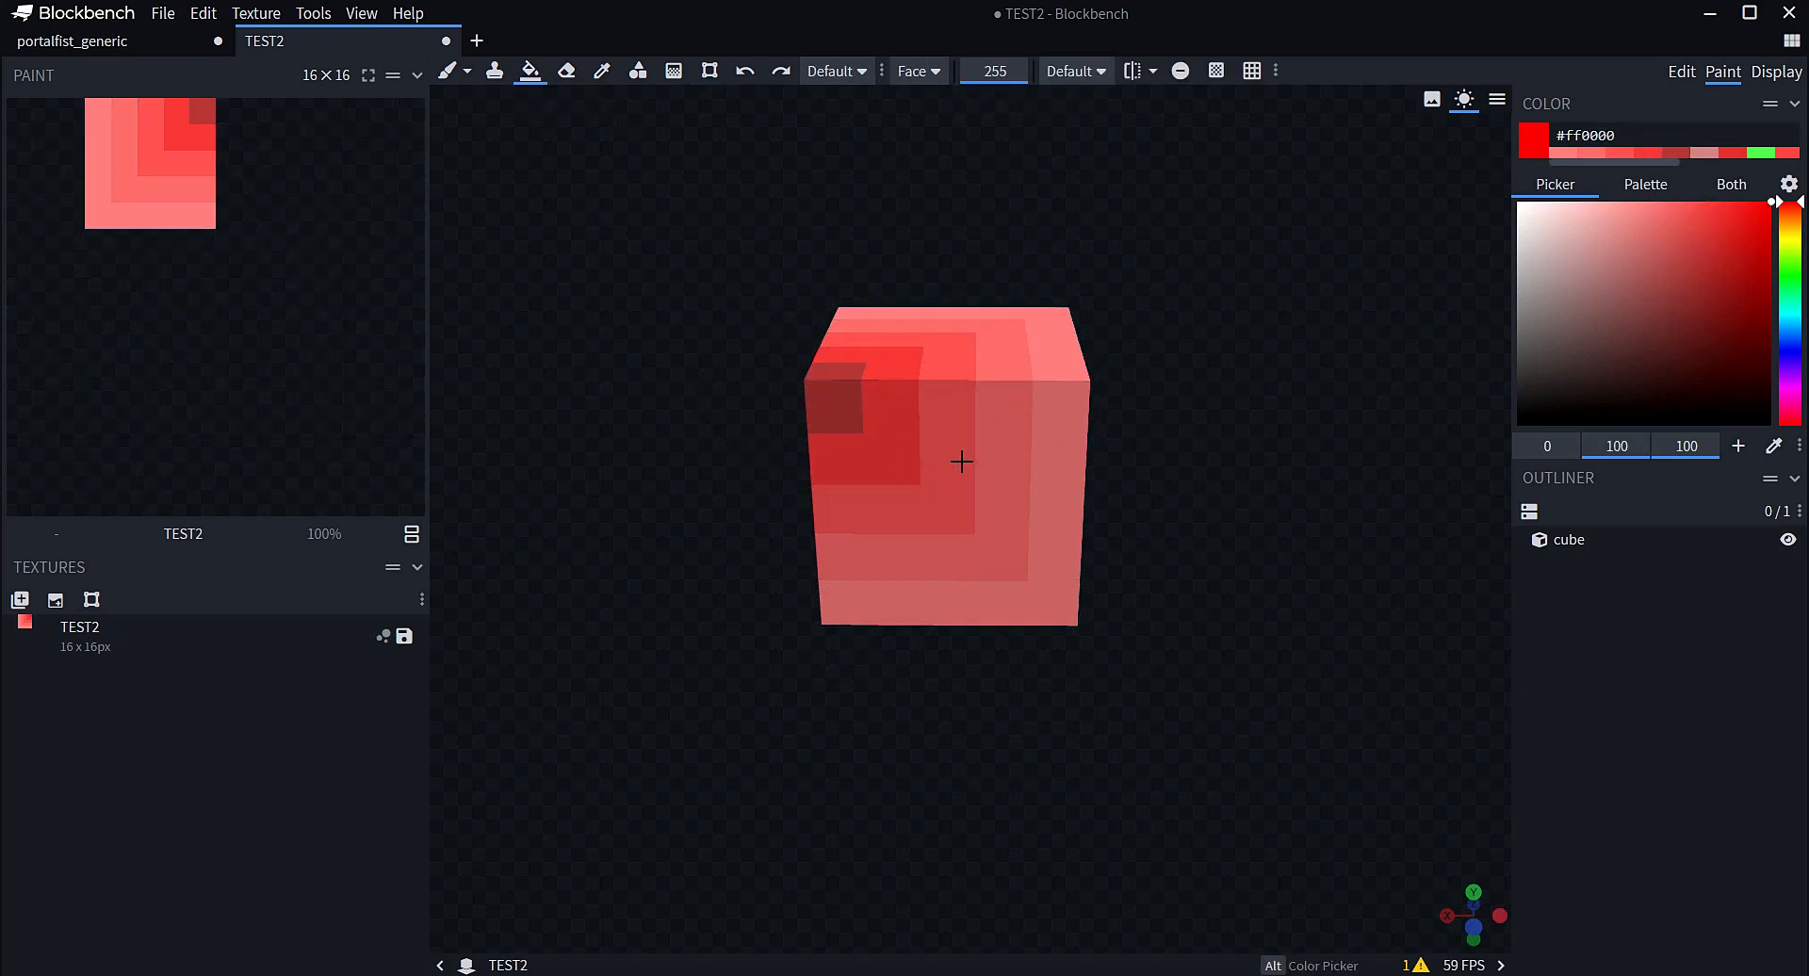
pyautogui.click(961, 461)
pyautogui.click(450, 73)
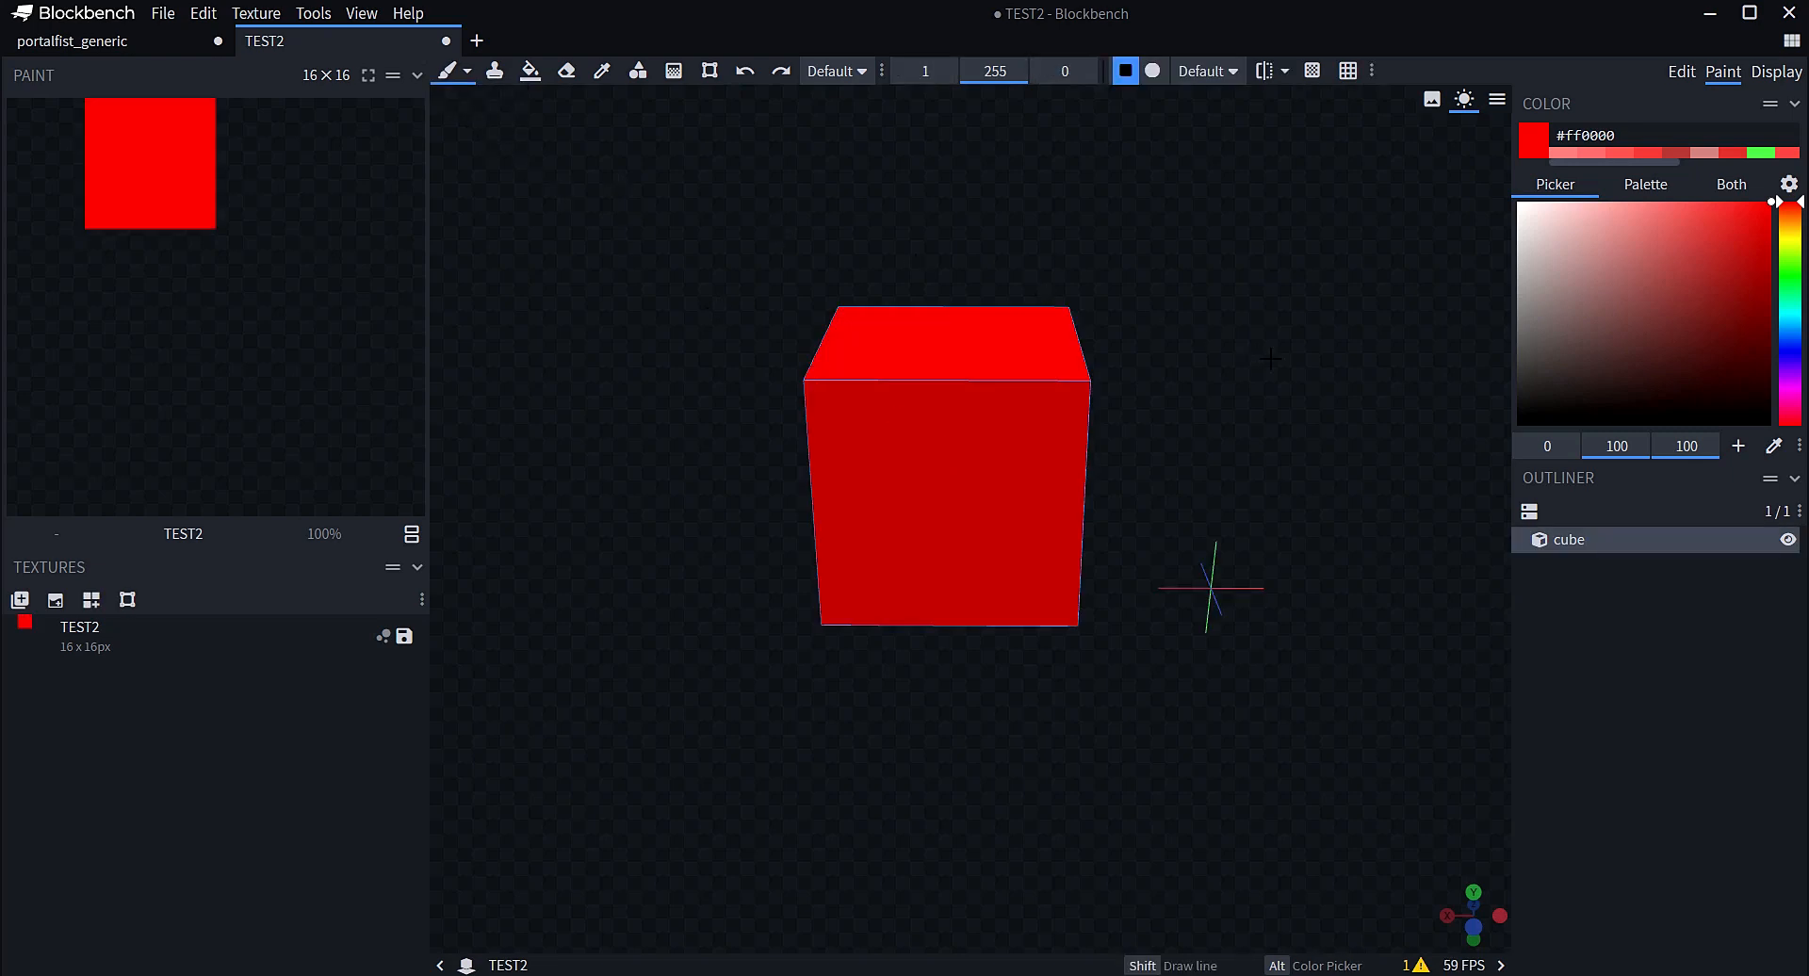
pyautogui.click(1668, 724)
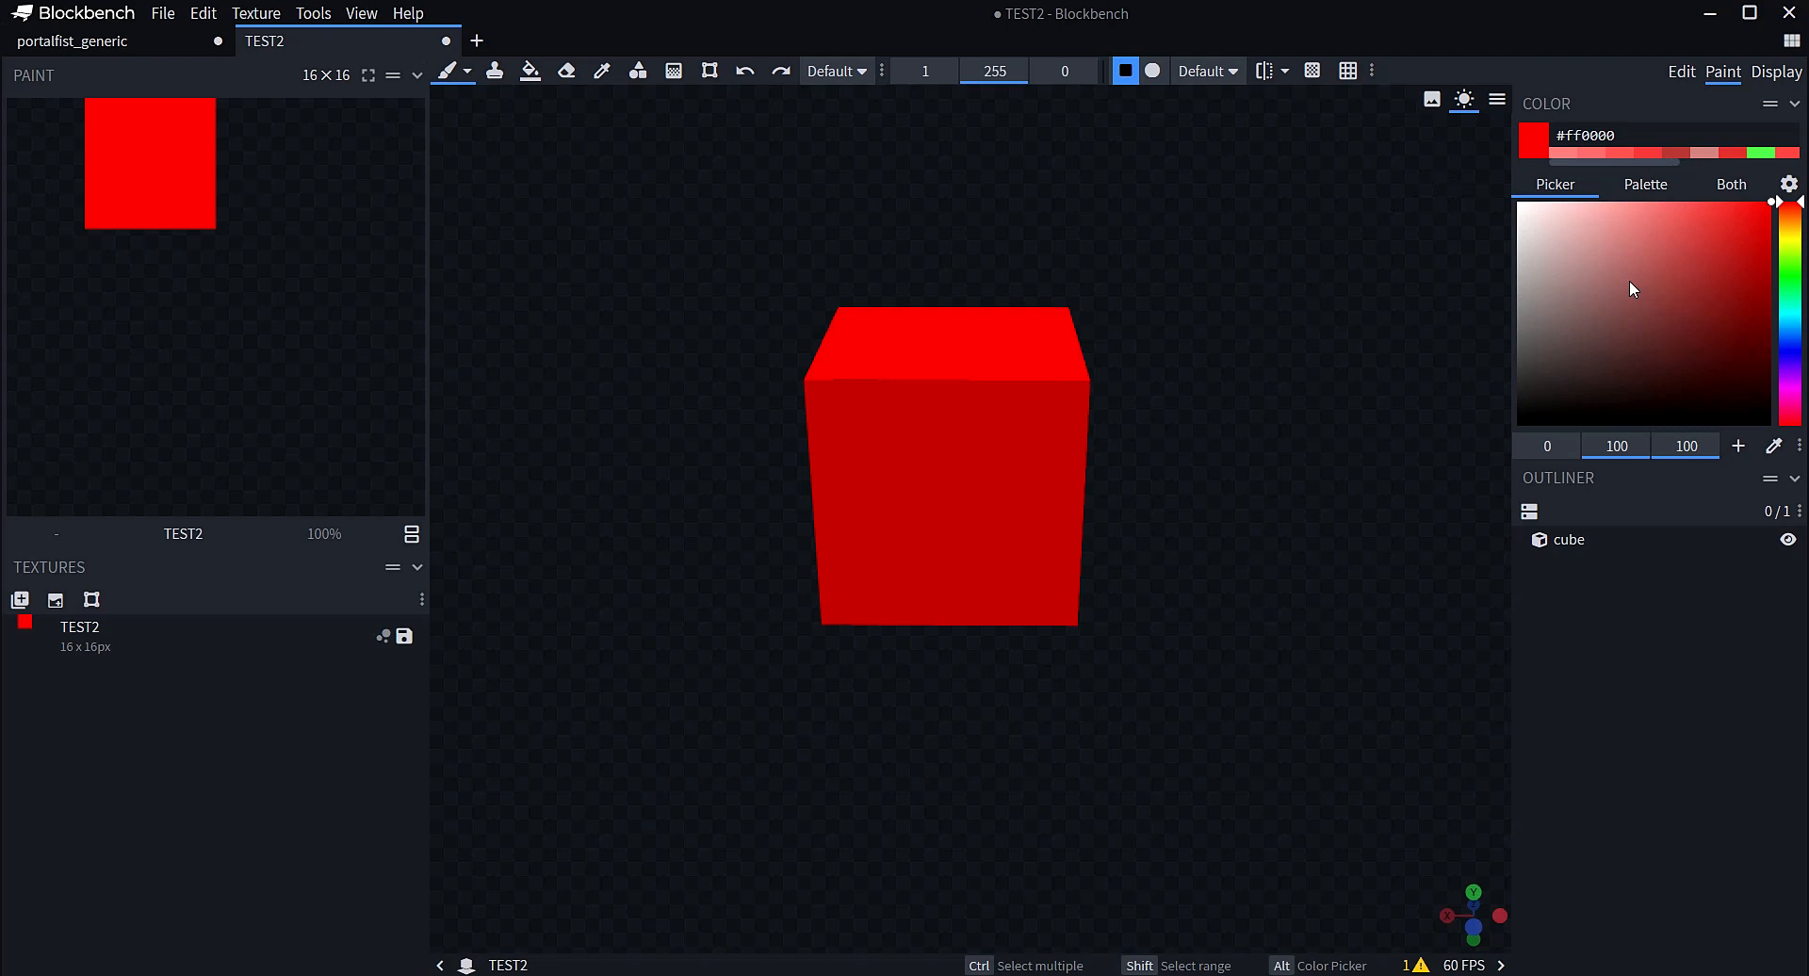
# Compare the cube in Edit and Paint modes, and turn on the painting grid in Paint mode
pyautogui.click(1681, 72)
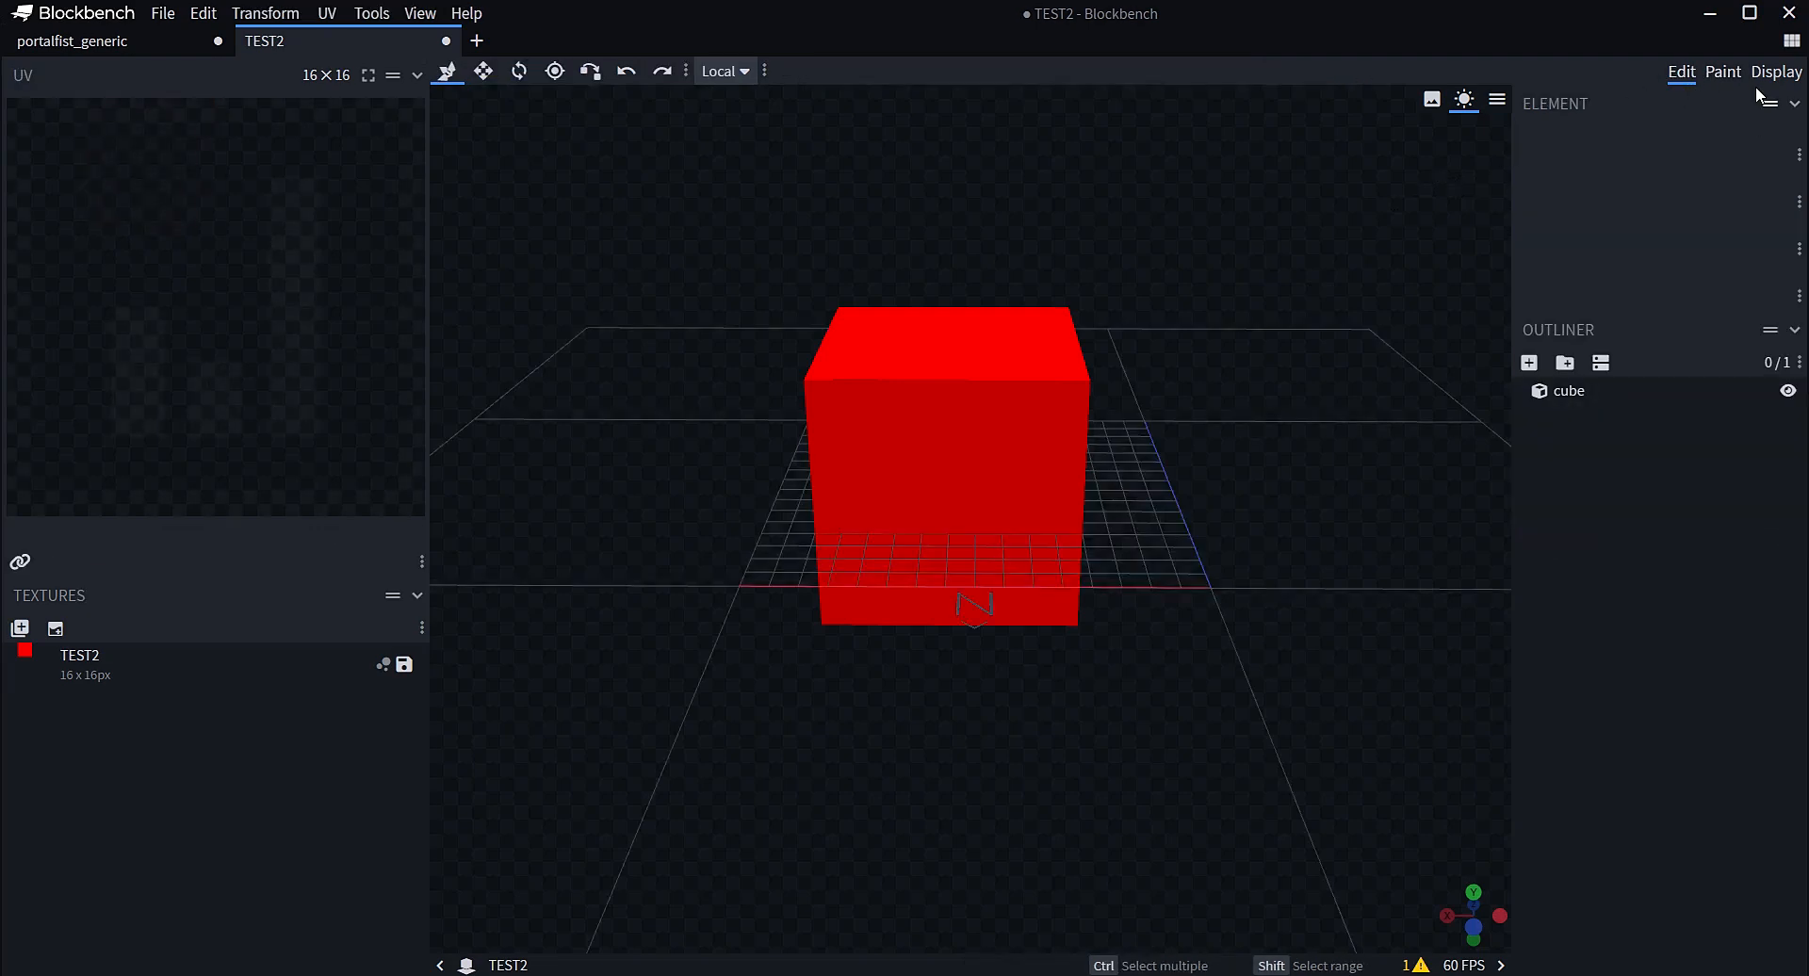
pyautogui.click(1723, 73)
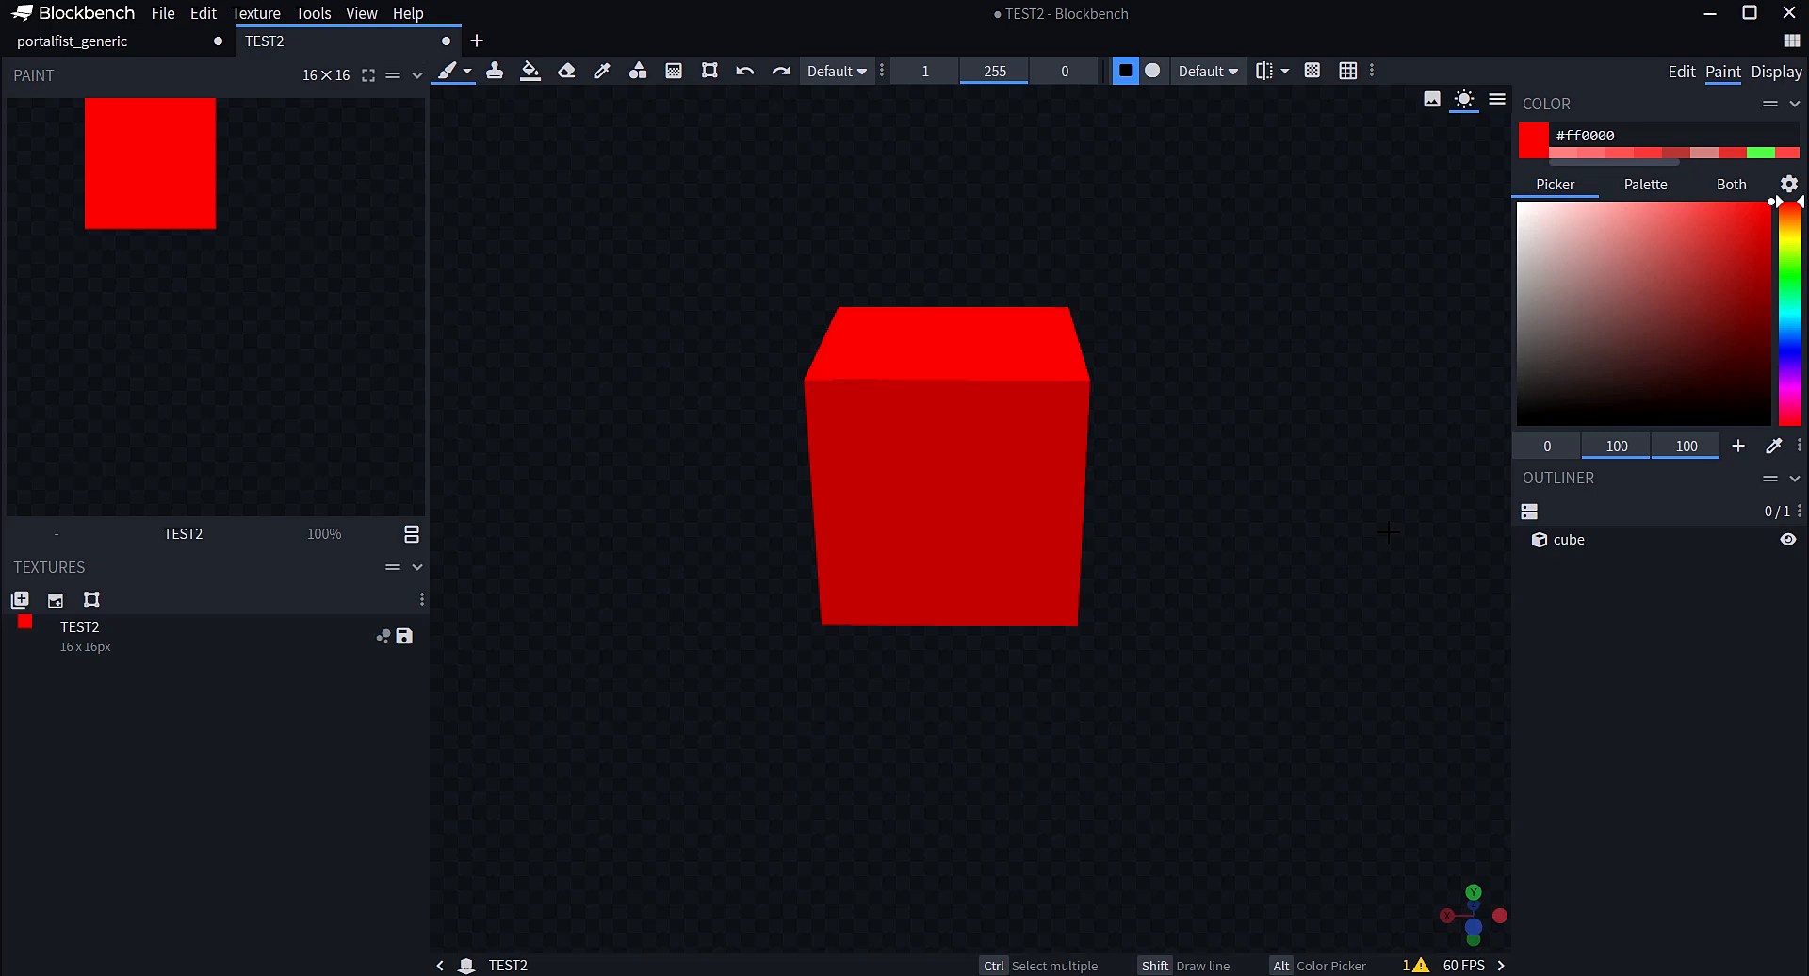
pyautogui.scroll(4, 1274, 538)
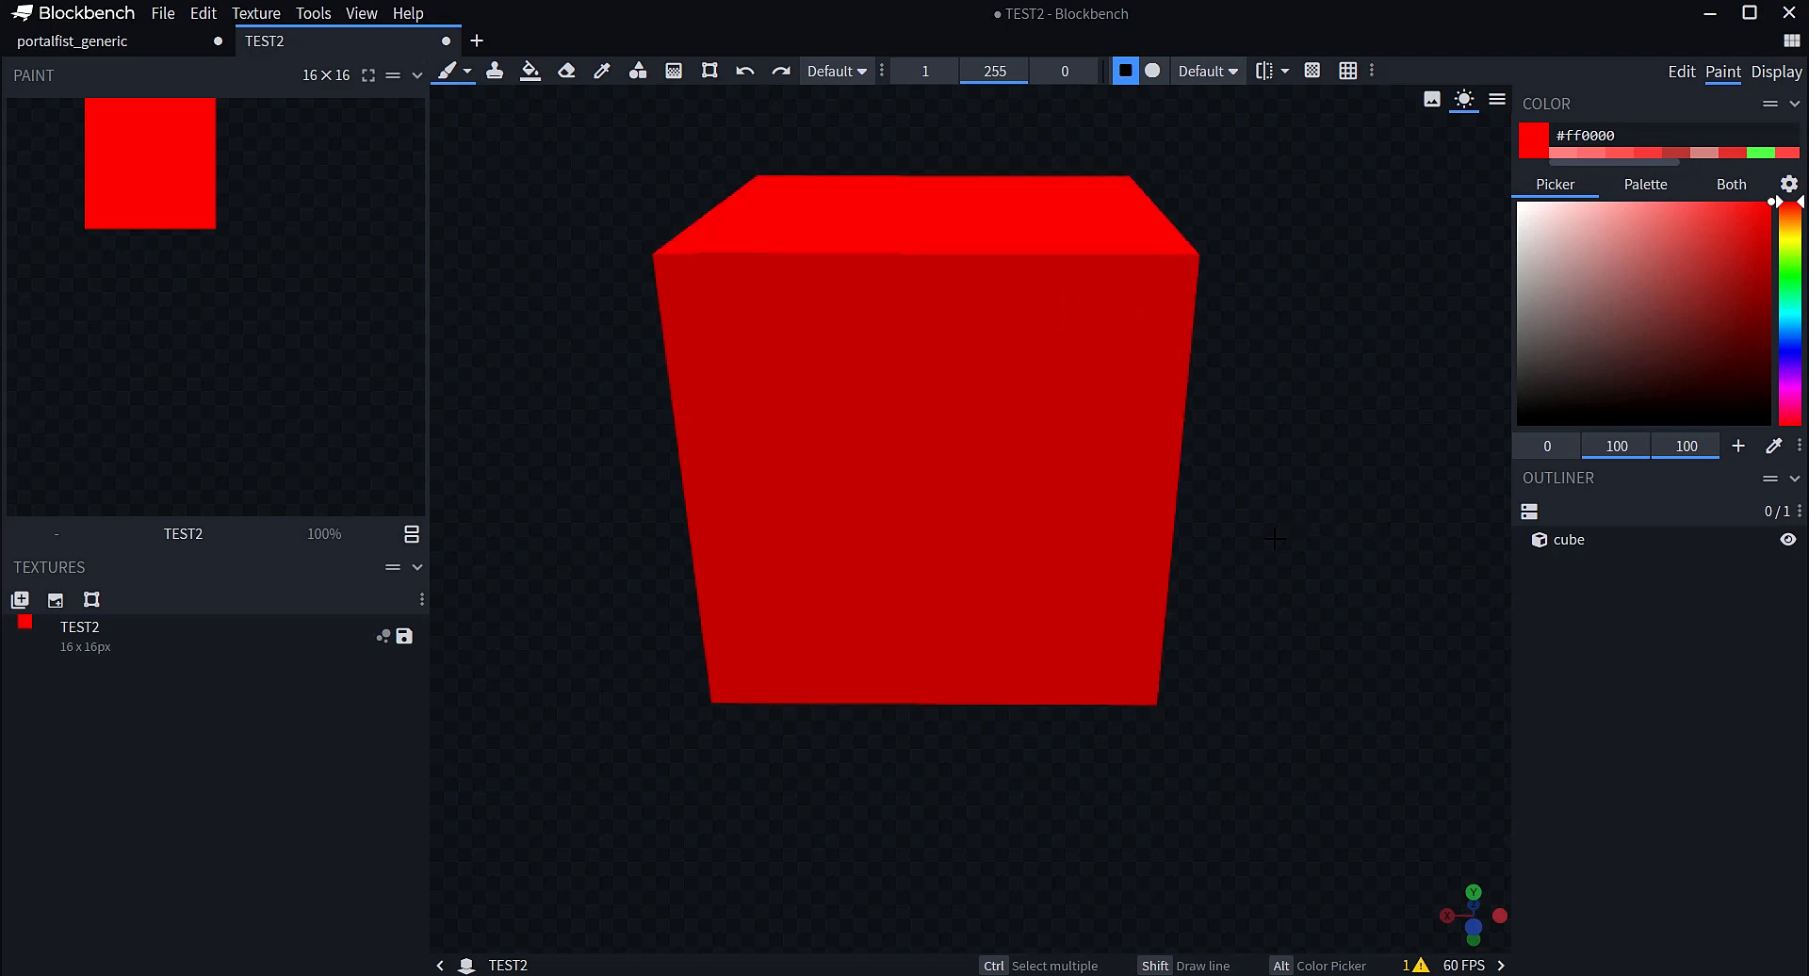
pyautogui.scroll(2, 1275, 538)
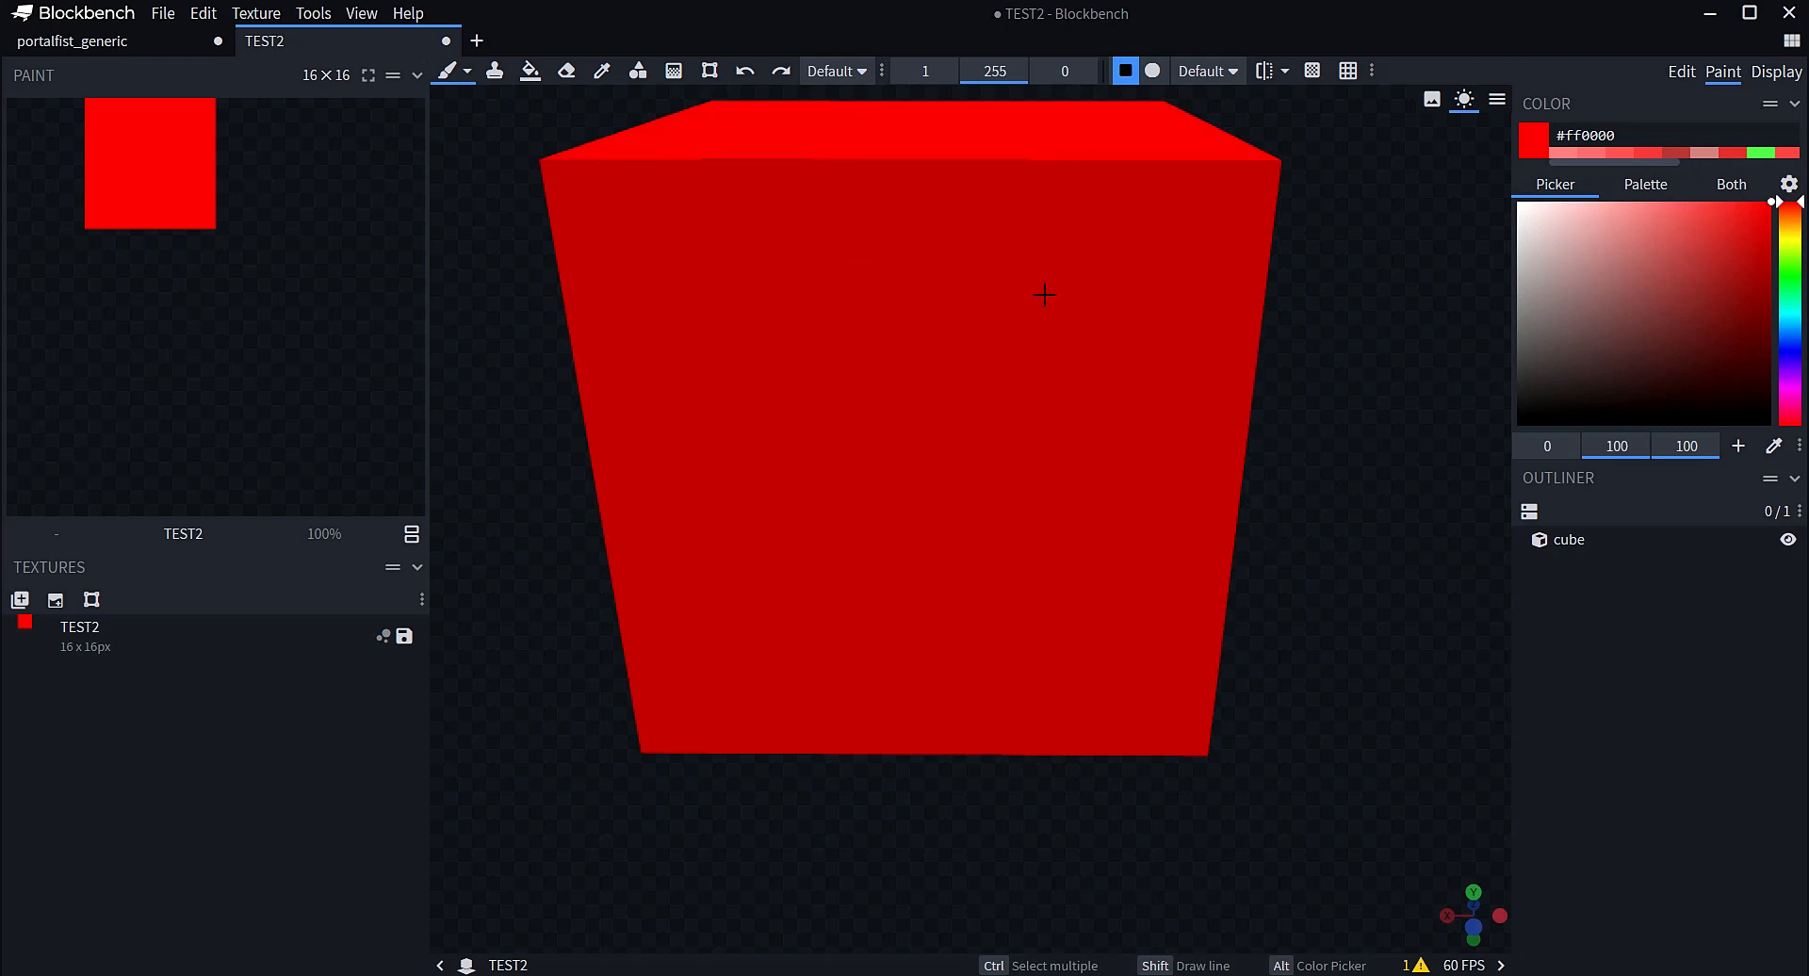
pyautogui.scroll(-4, 1044, 295)
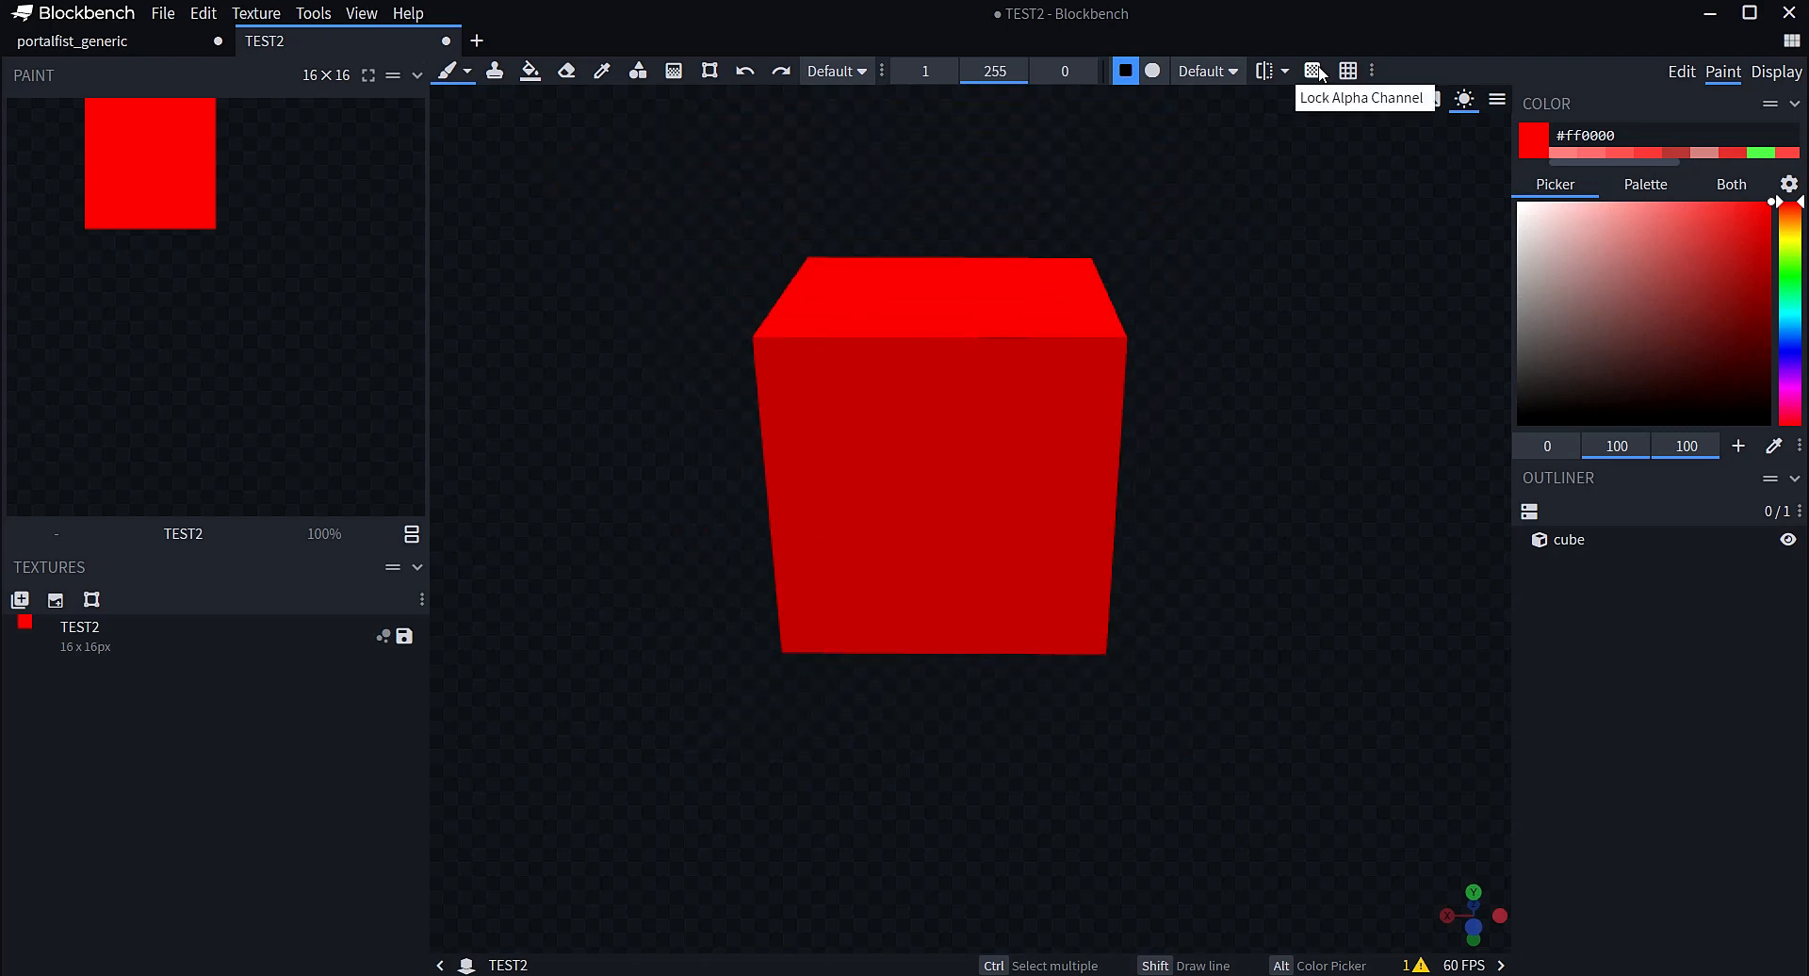
pyautogui.click(1348, 70)
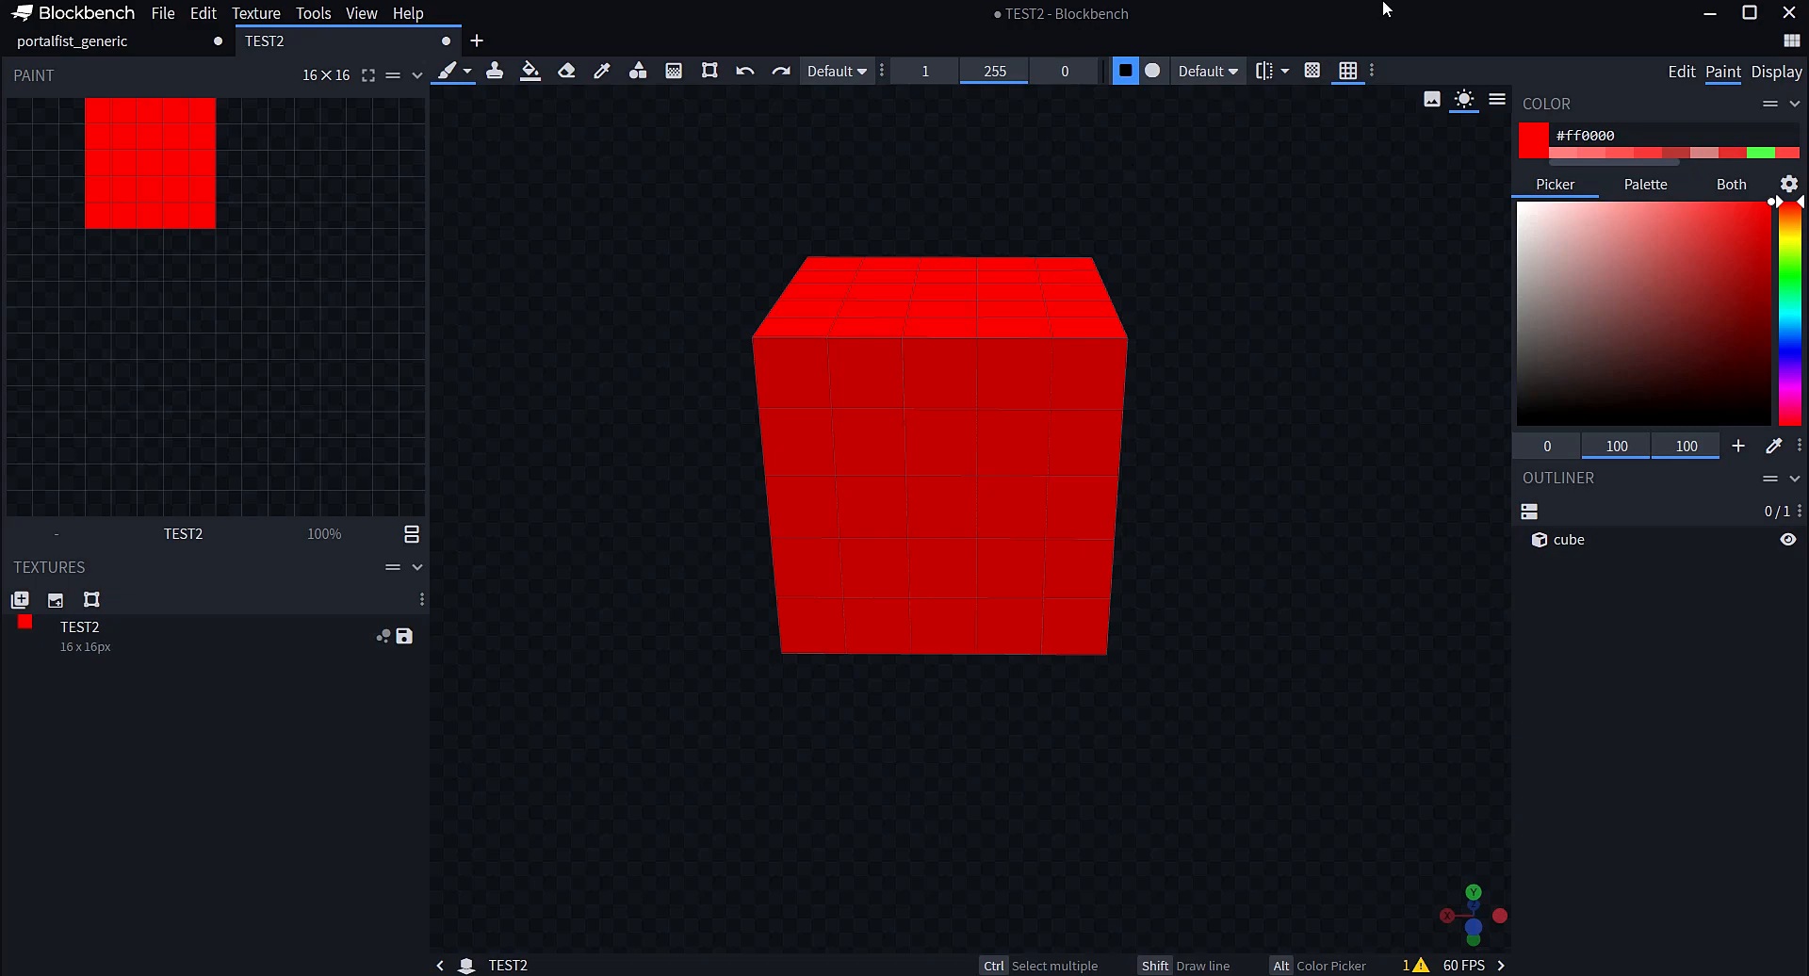
# Look at the customization options for the brush toolbar and close them without making changes
pyautogui.click(1373, 72)
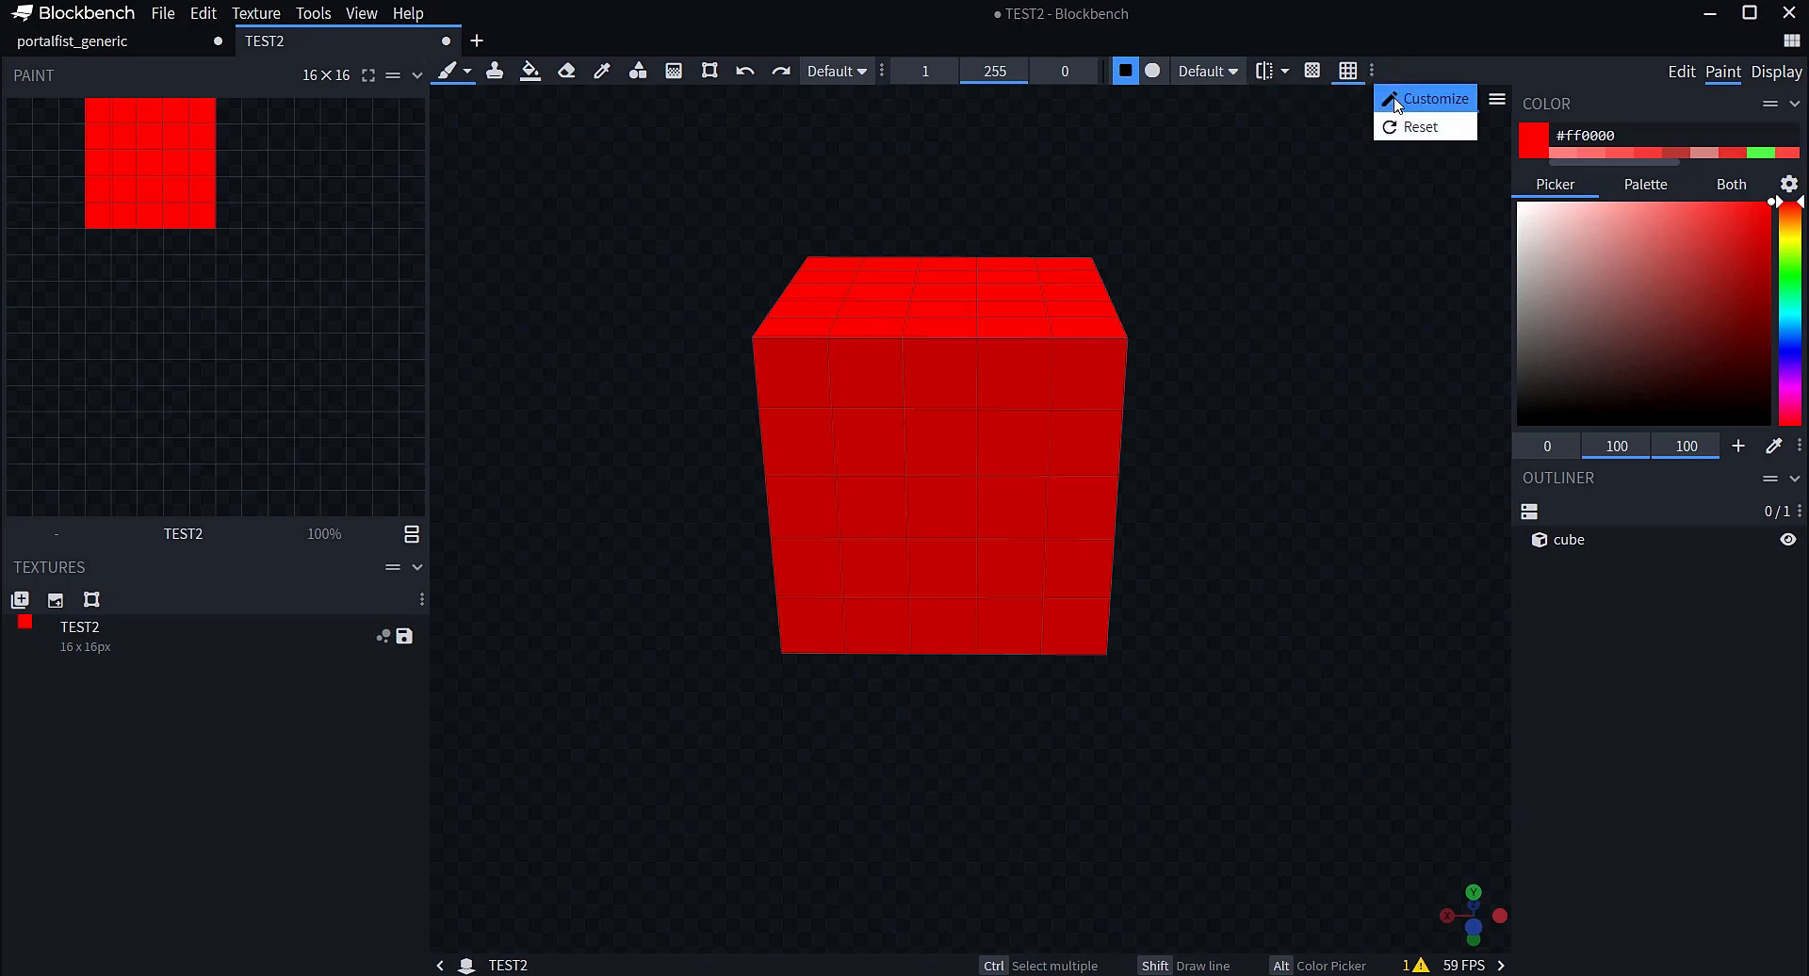
pyautogui.click(1417, 91)
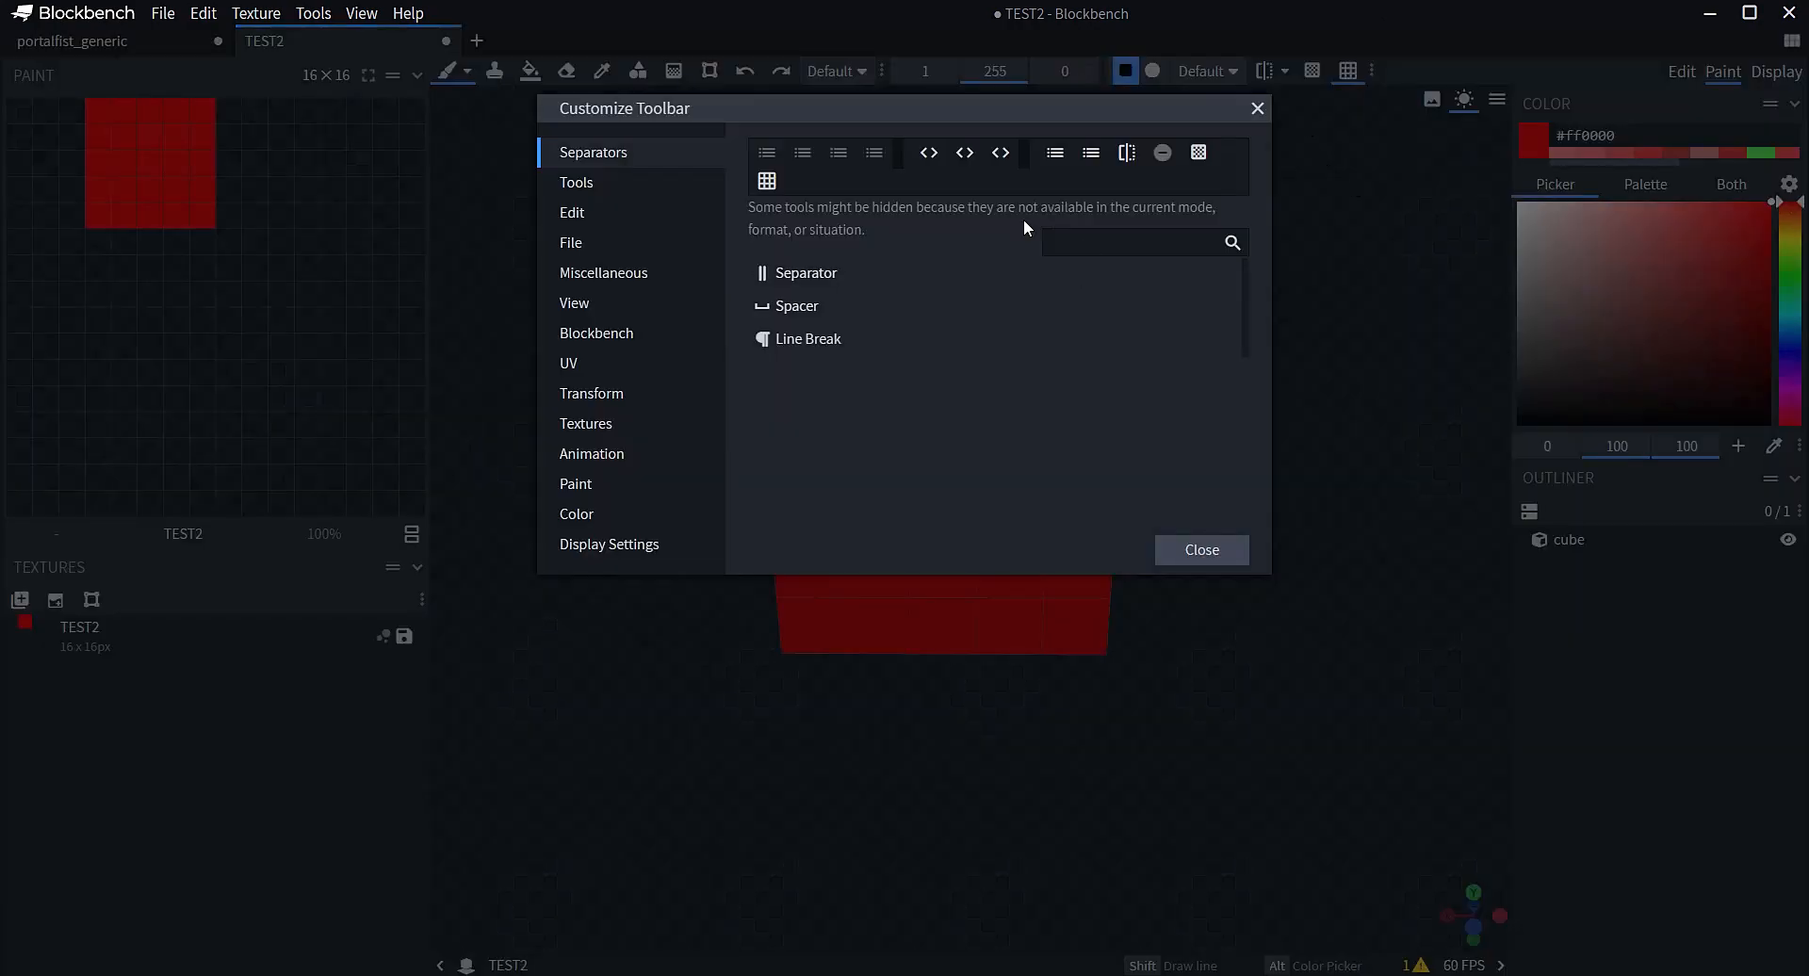
pyautogui.click(1257, 108)
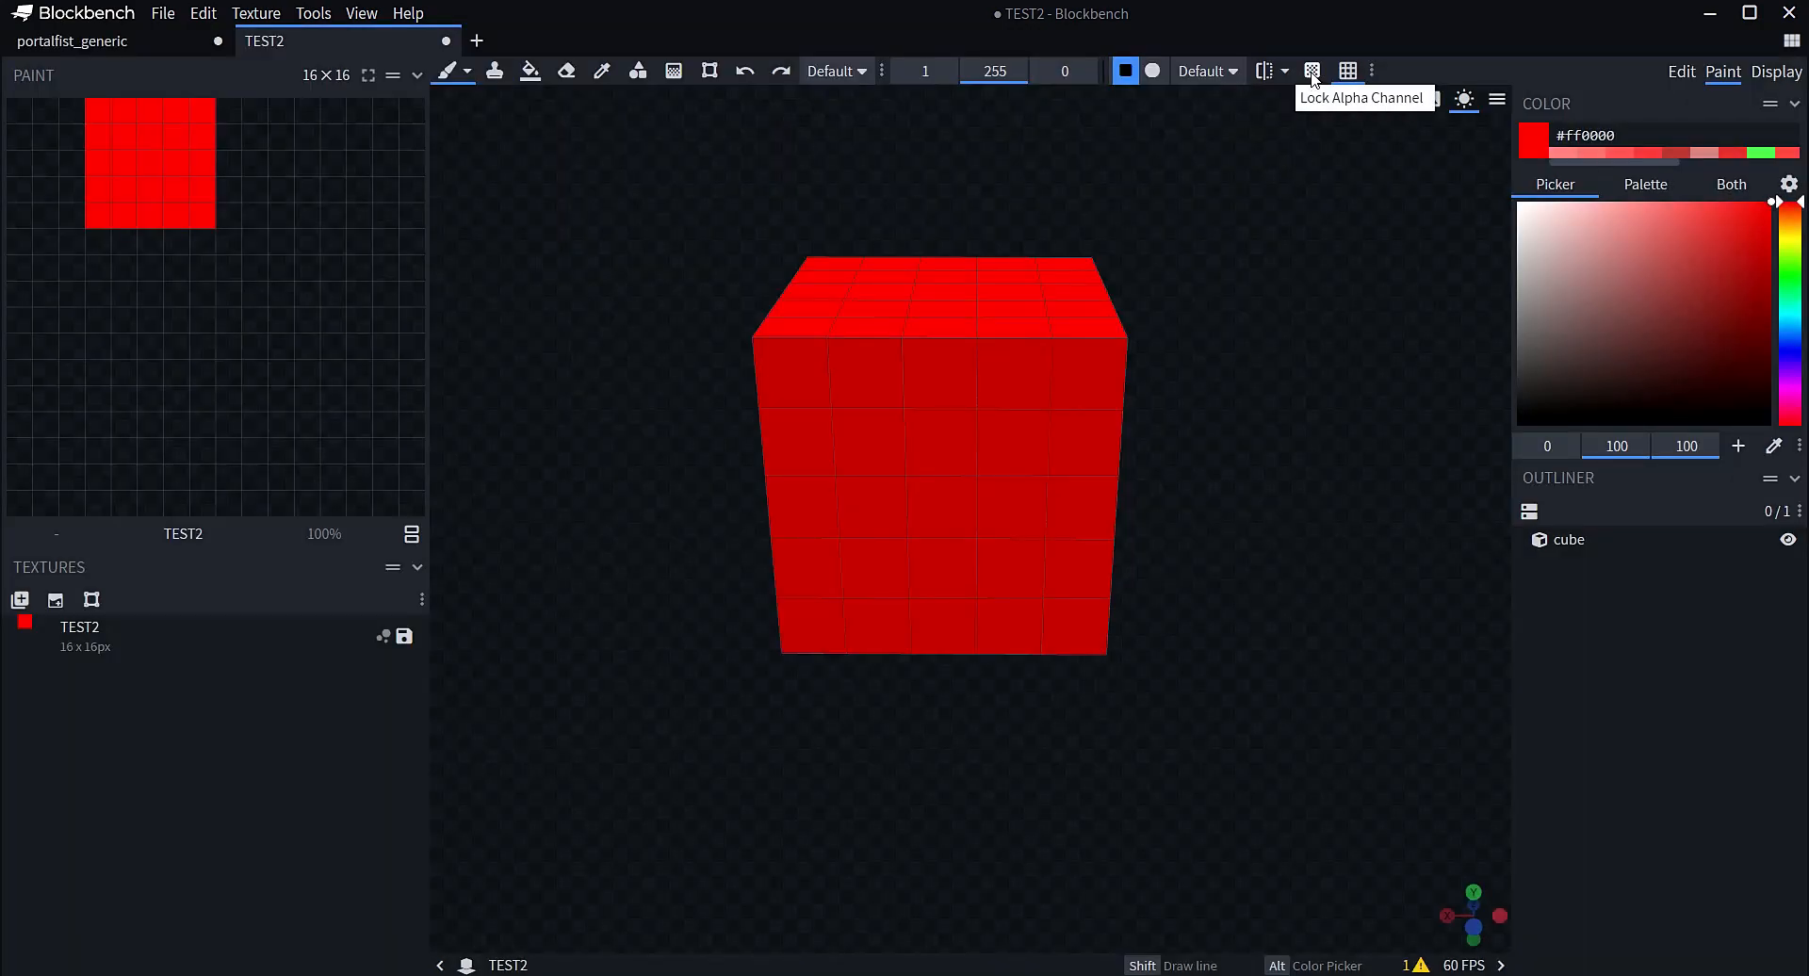
pyautogui.click(1373, 71)
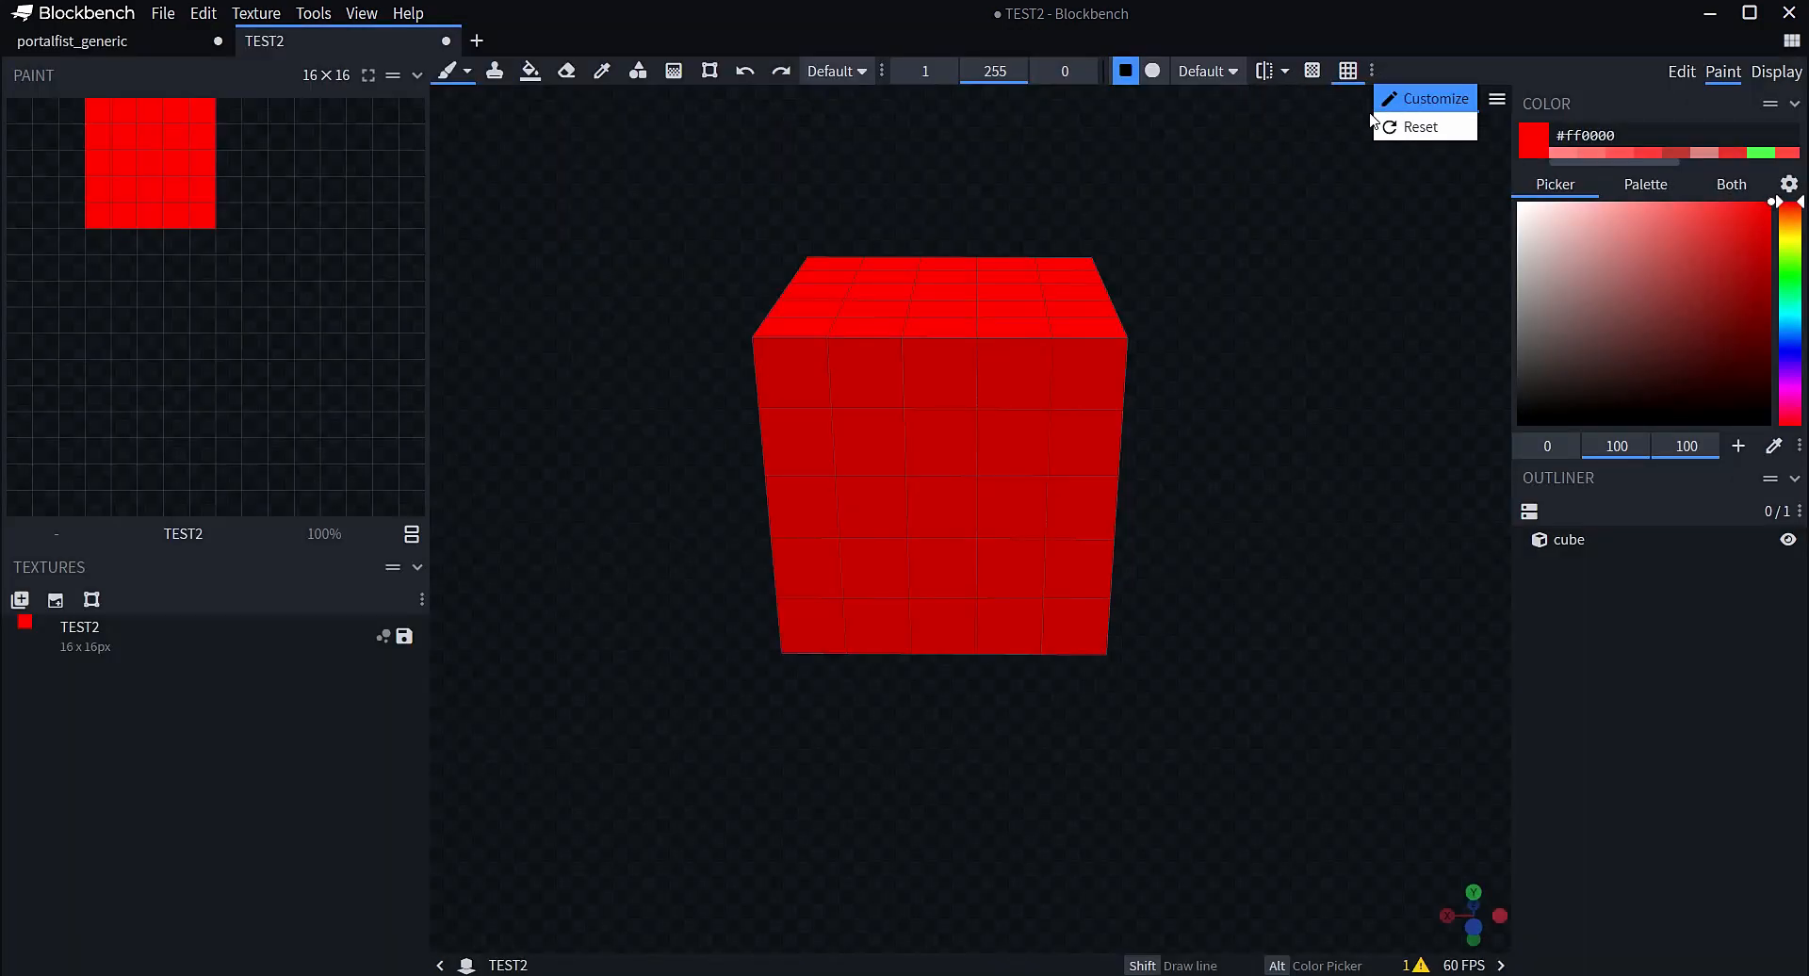
pyautogui.click(1422, 98)
pyautogui.click(1261, 92)
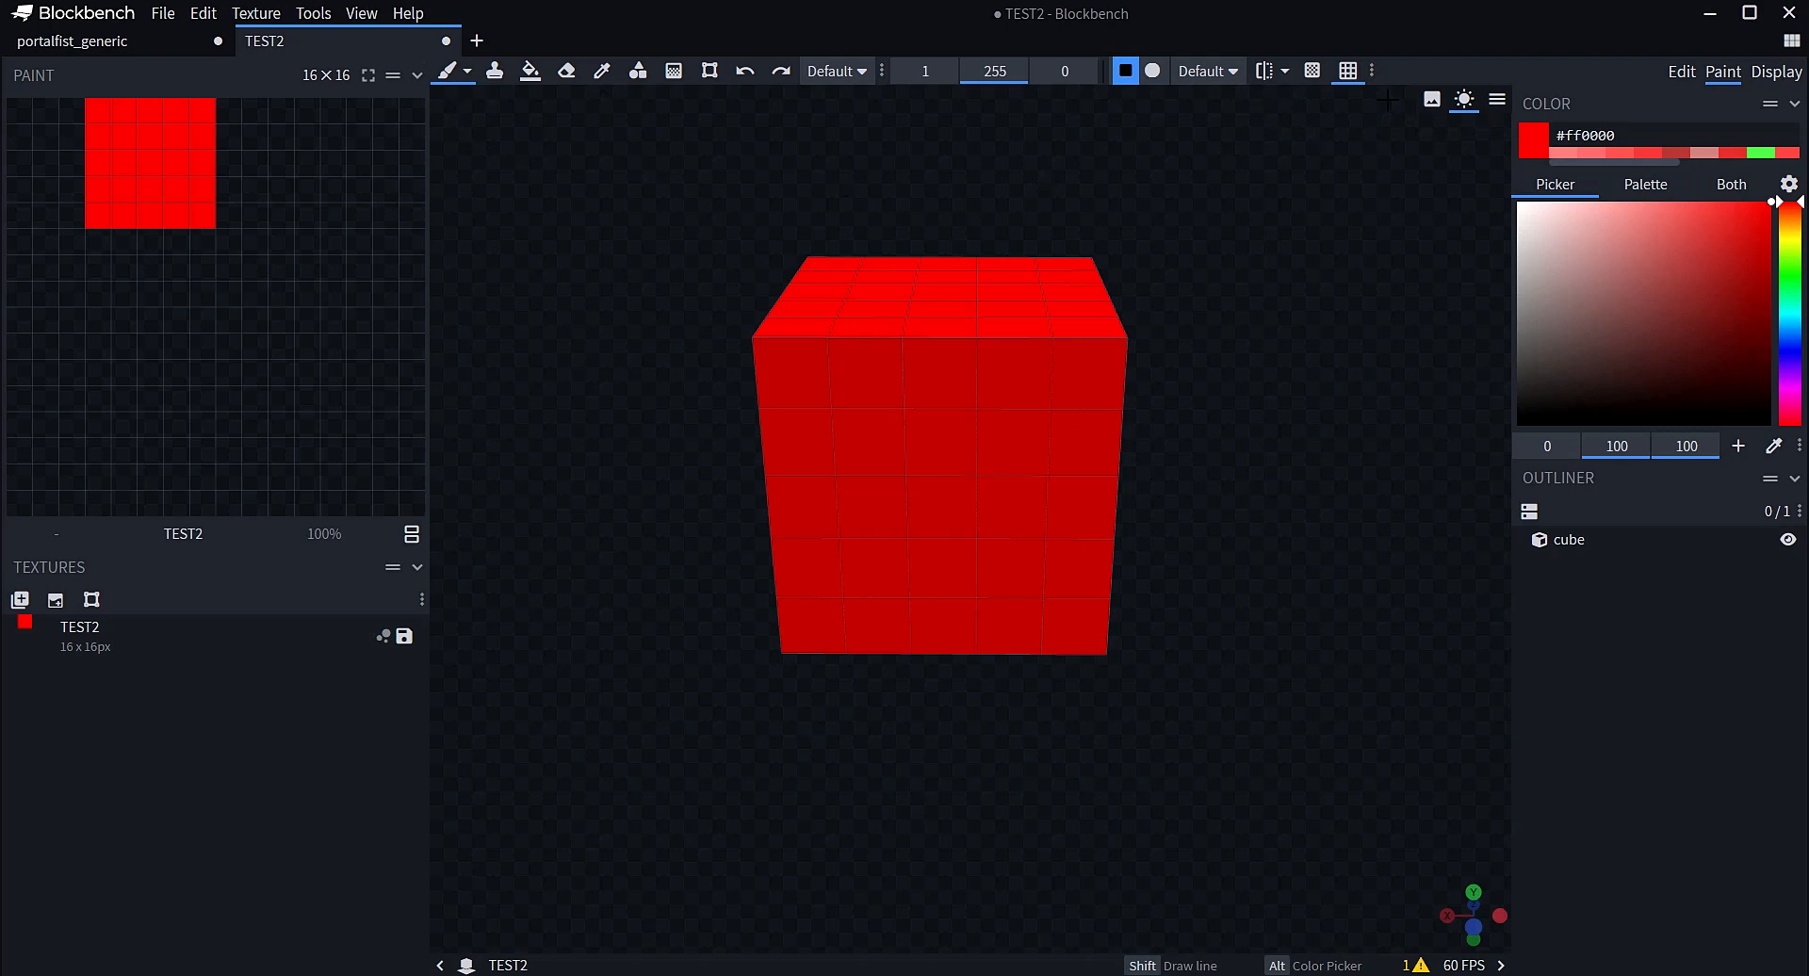
# Switch to Edit mode and back to Paint, and try several reds in the colour picker, ending on #c30404
pyautogui.click(1682, 71)
pyautogui.click(1722, 72)
pyautogui.click(1639, 242)
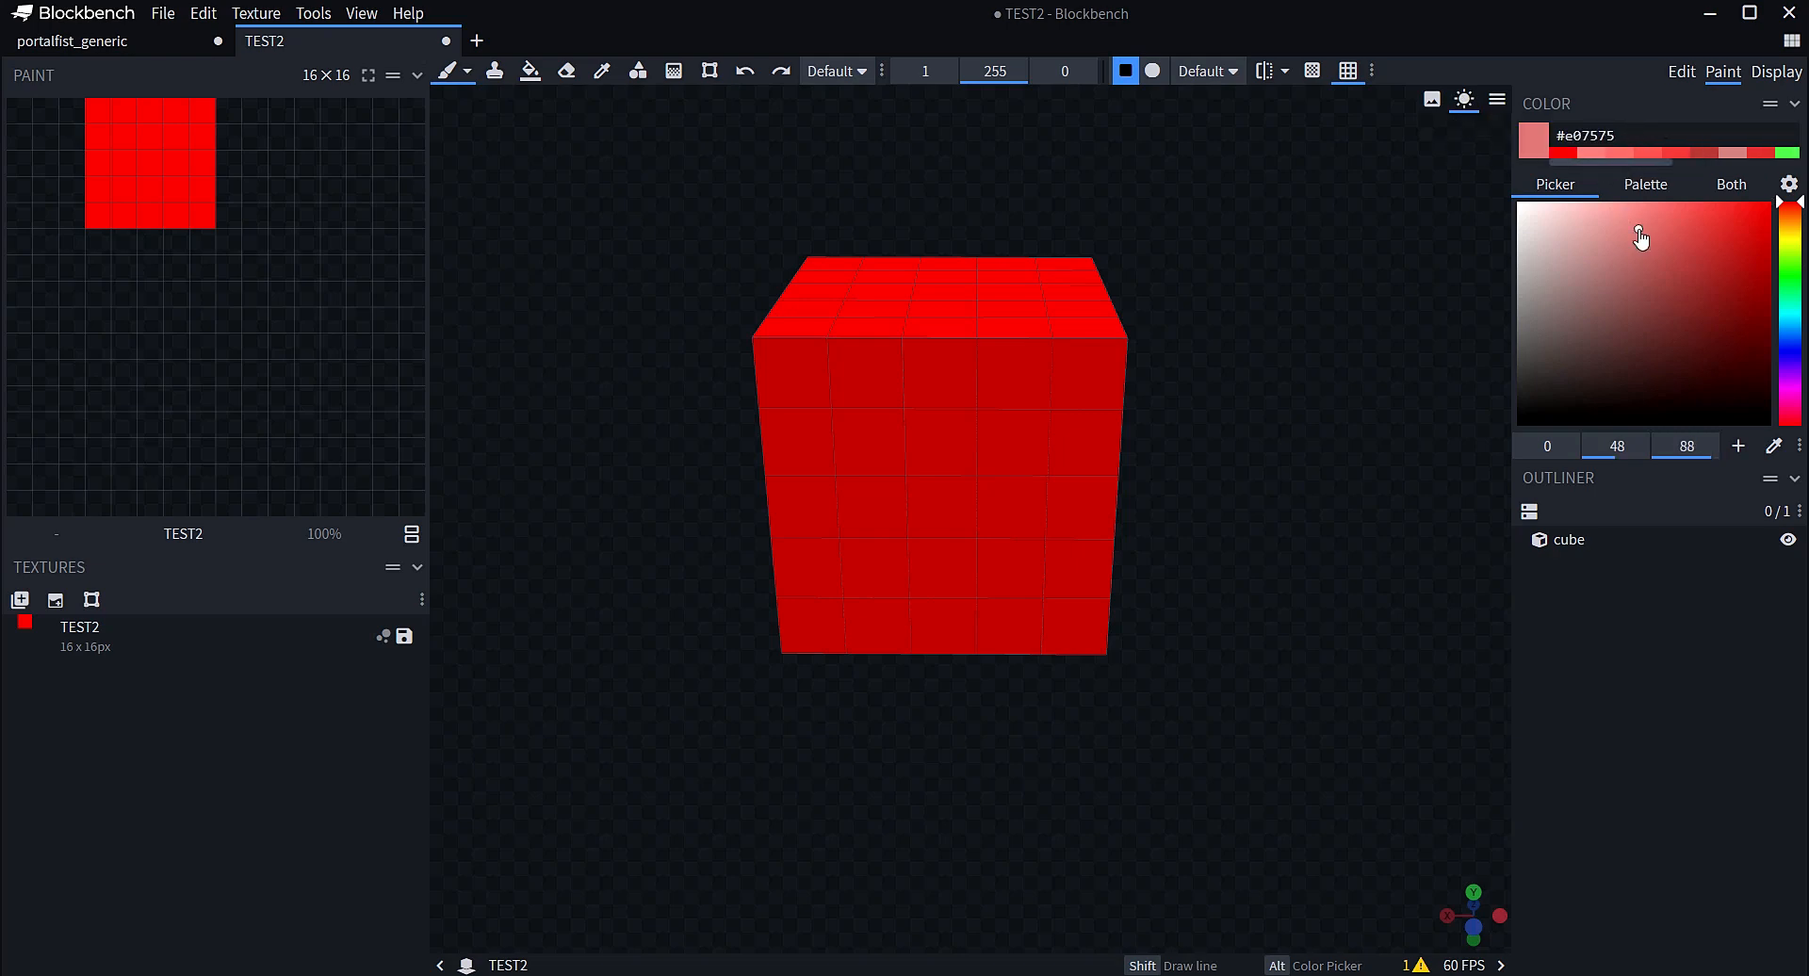
pyautogui.click(1648, 291)
pyautogui.click(1766, 254)
# Look at the colour picker's type and slider mode options, leaving the picker square
pyautogui.click(1787, 186)
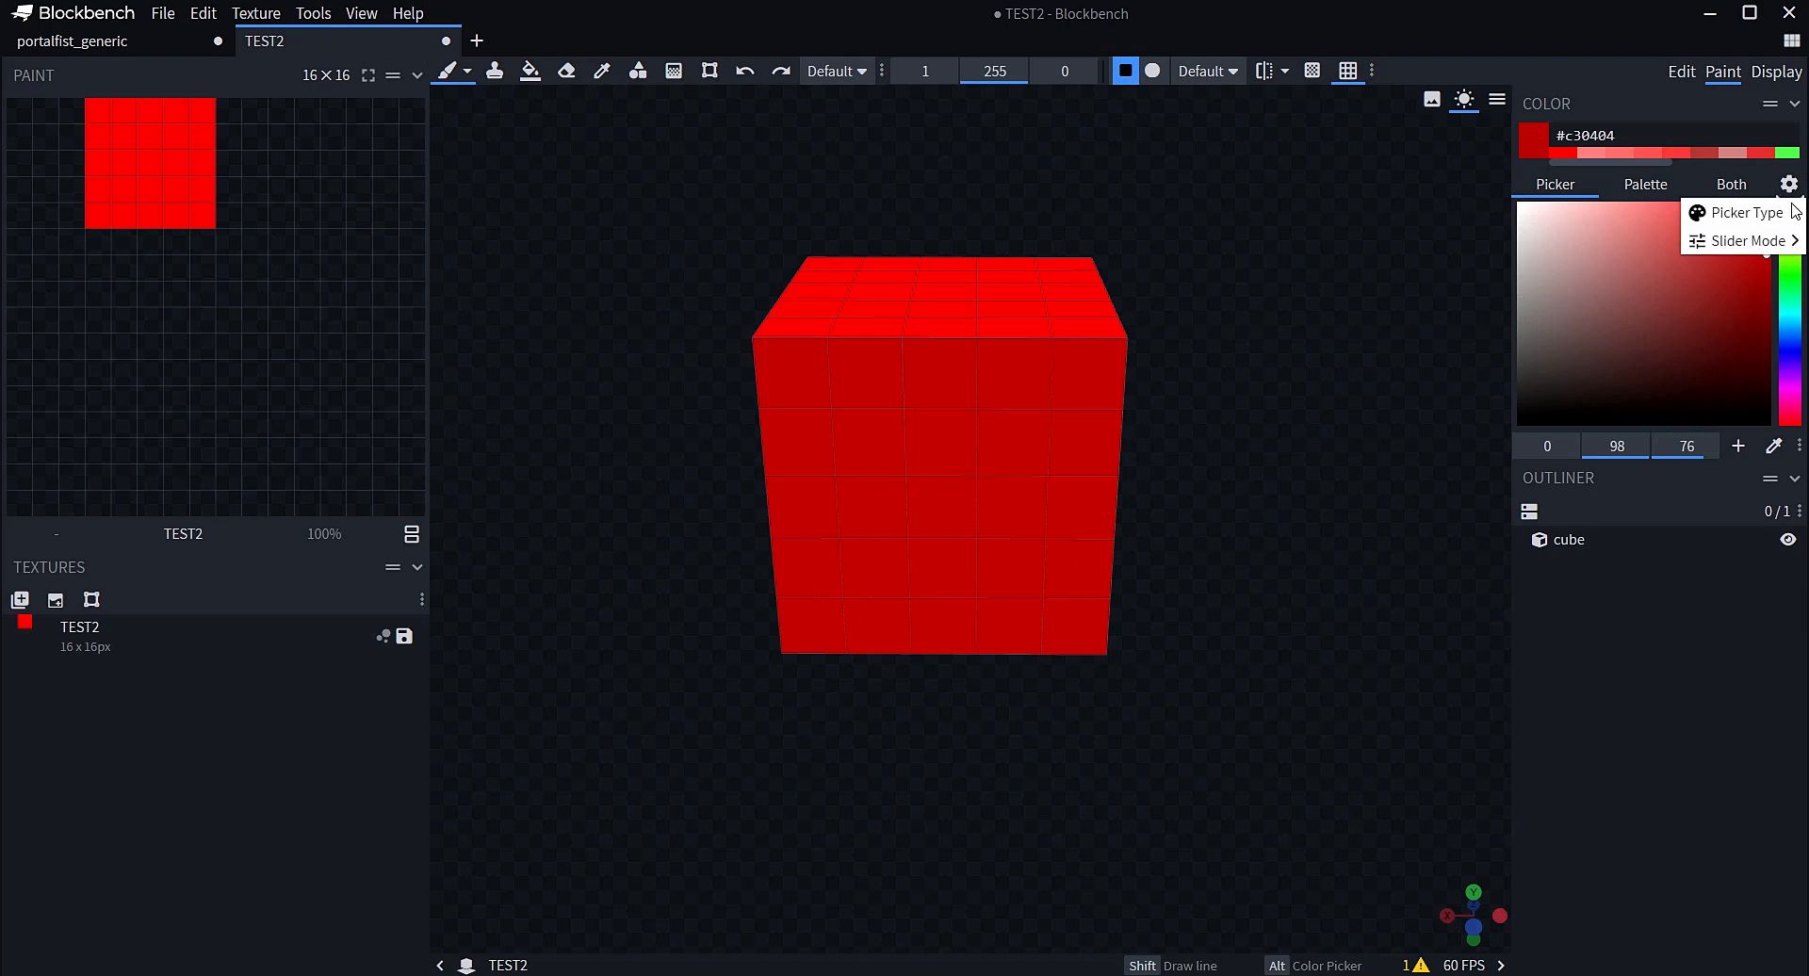
pyautogui.moveTo(1754, 246)
pyautogui.moveTo(1758, 213)
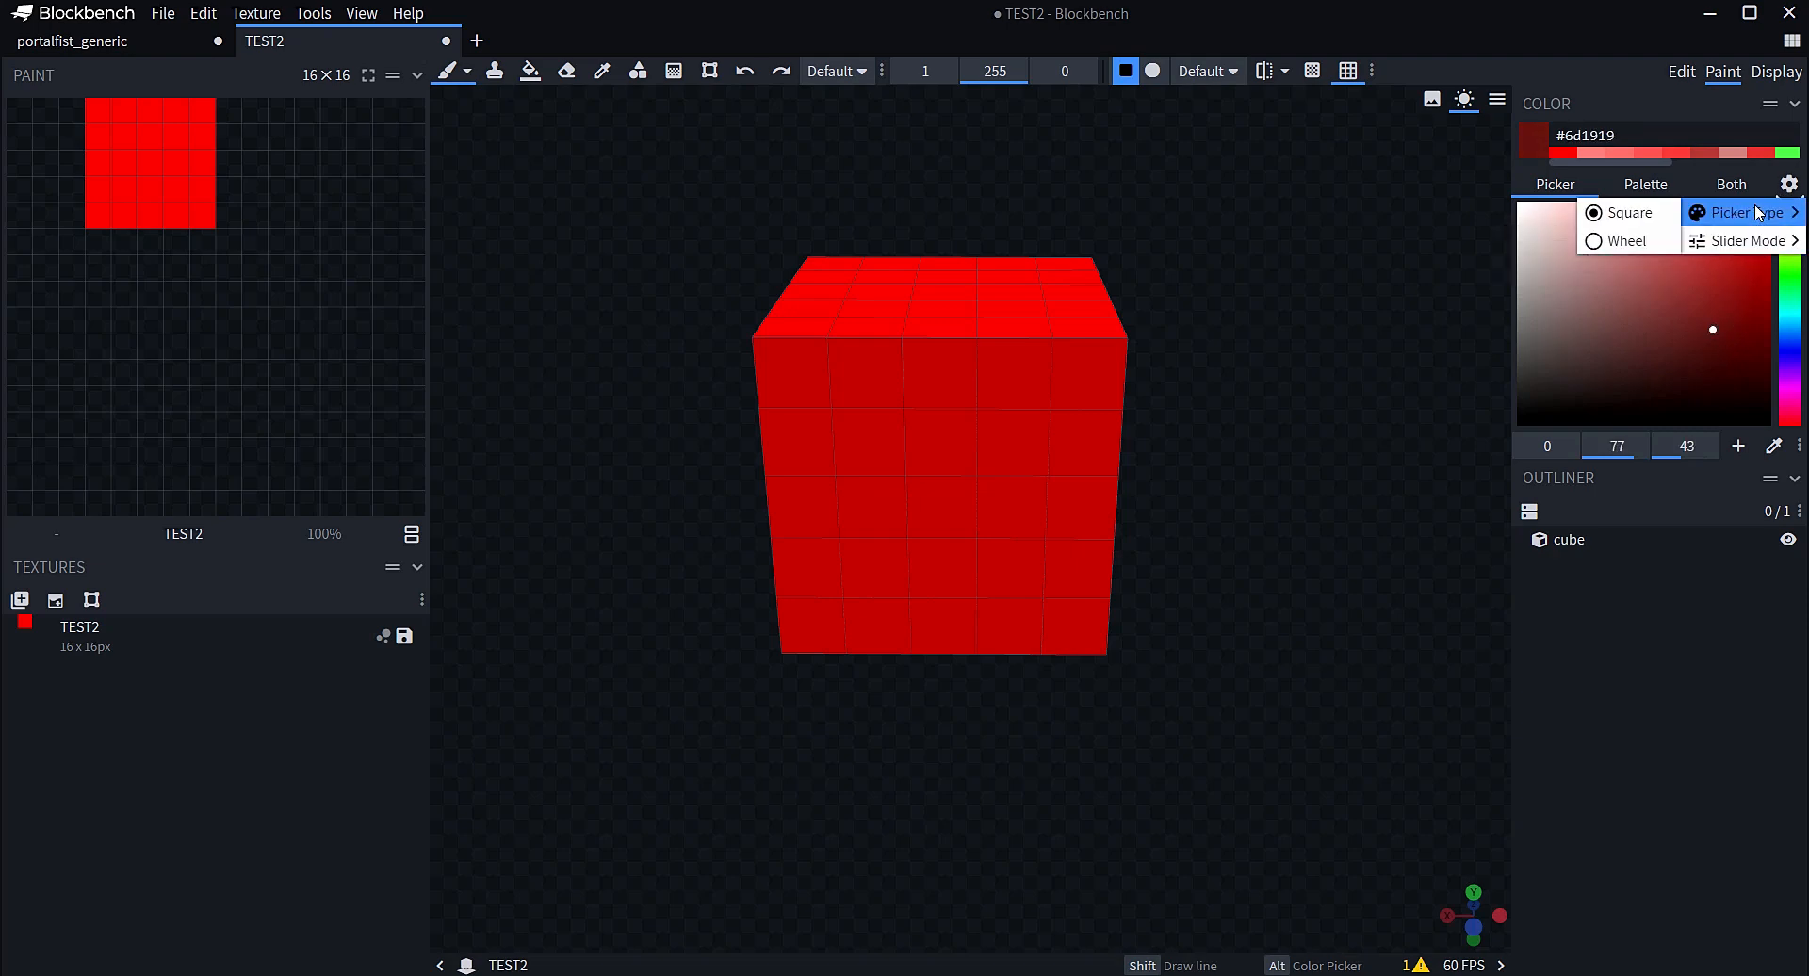
pyautogui.click(1676, 316)
pyautogui.click(1787, 182)
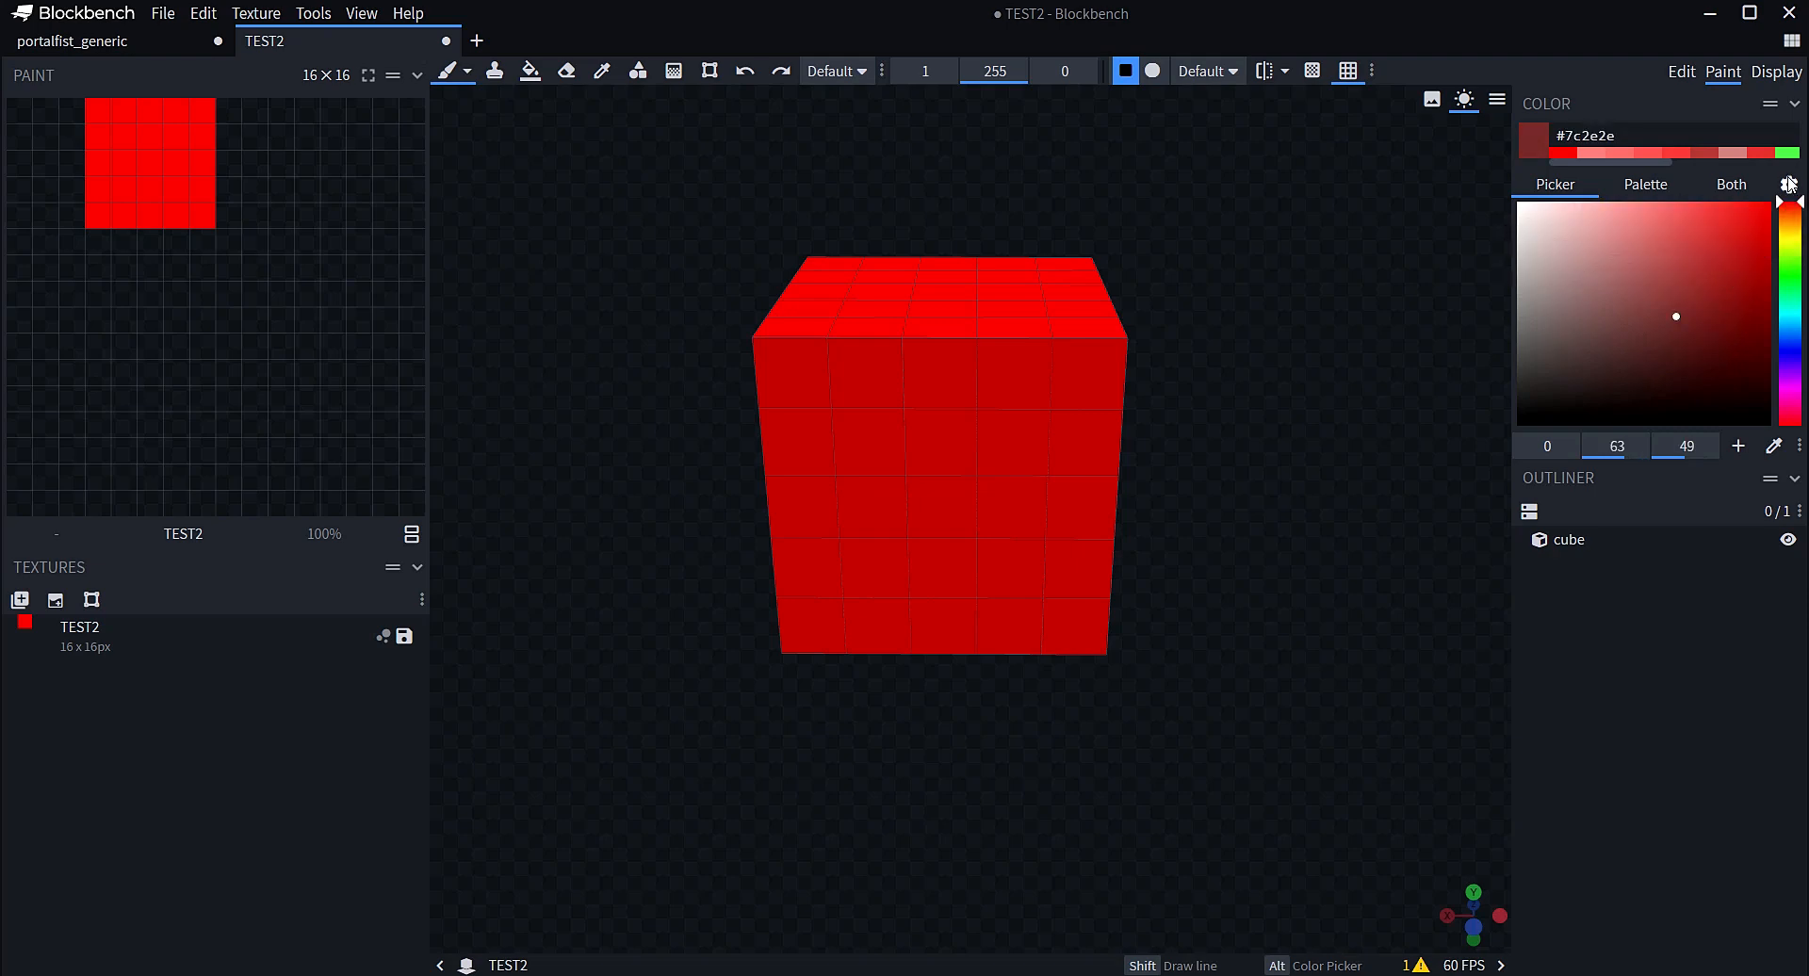
pyautogui.click(1787, 182)
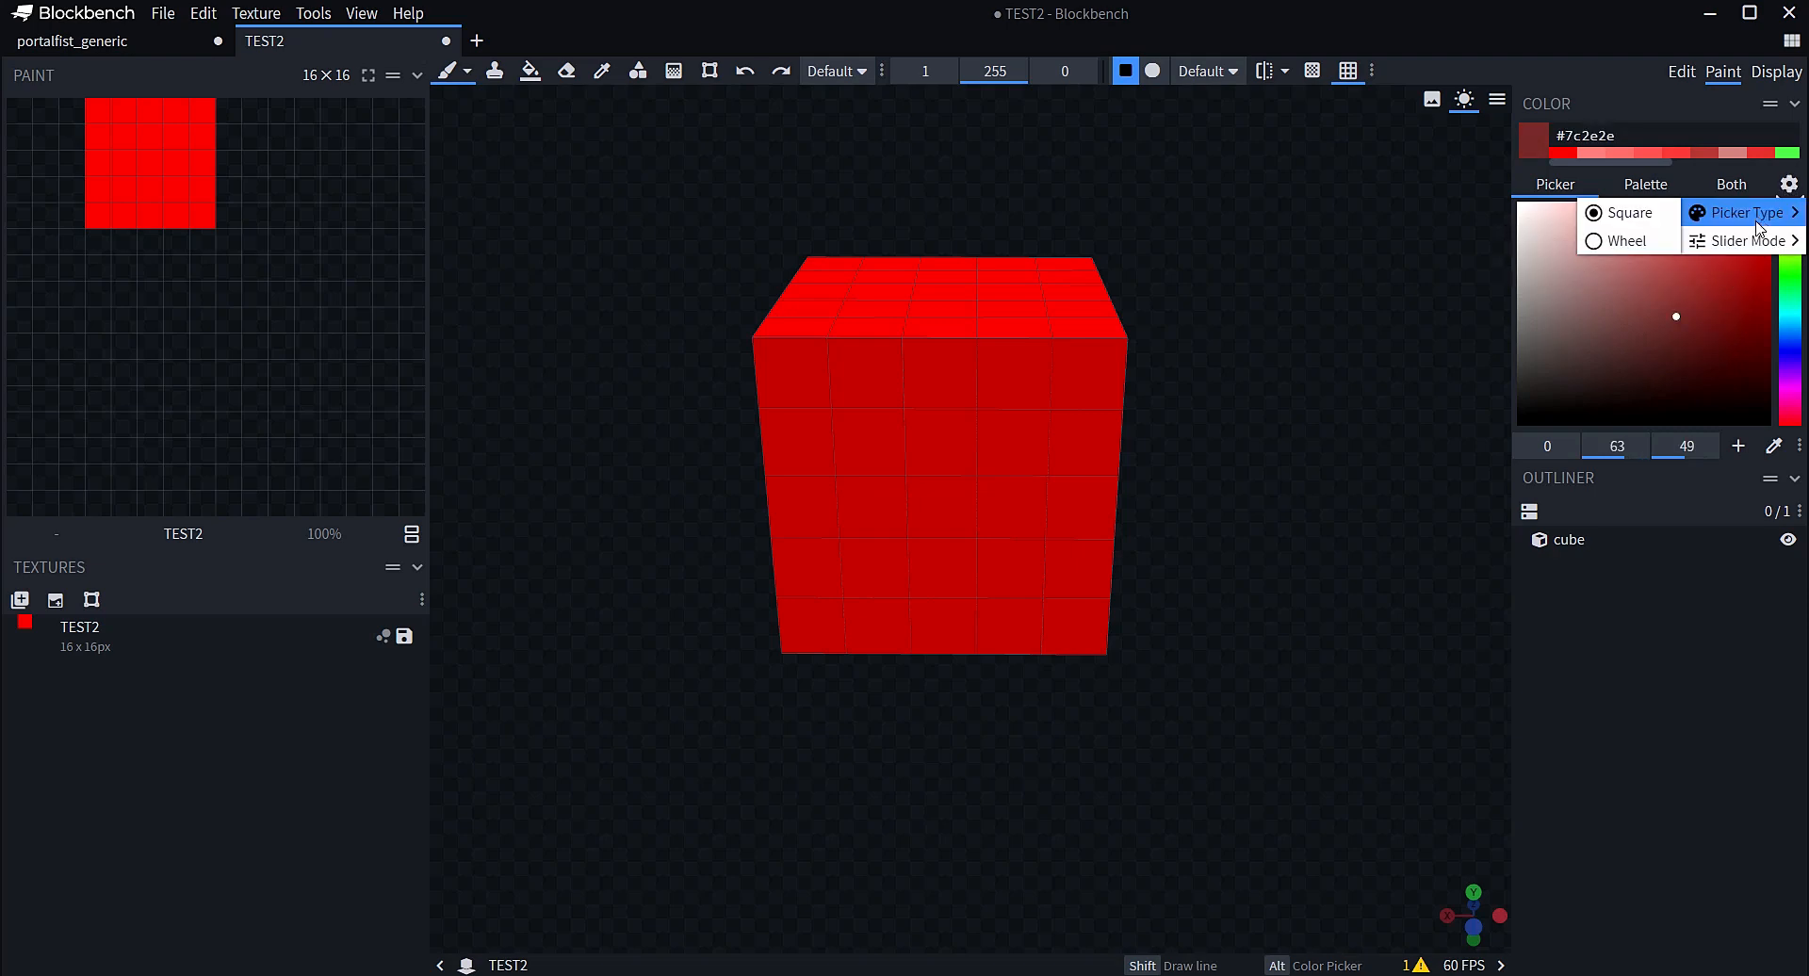
pyautogui.click(1797, 162)
# Try entering the hex colour codes #fffffff and #ffff00, and clear the code again
pyautogui.moveTo(1745, 162); pyautogui.dragTo(1530, 160)
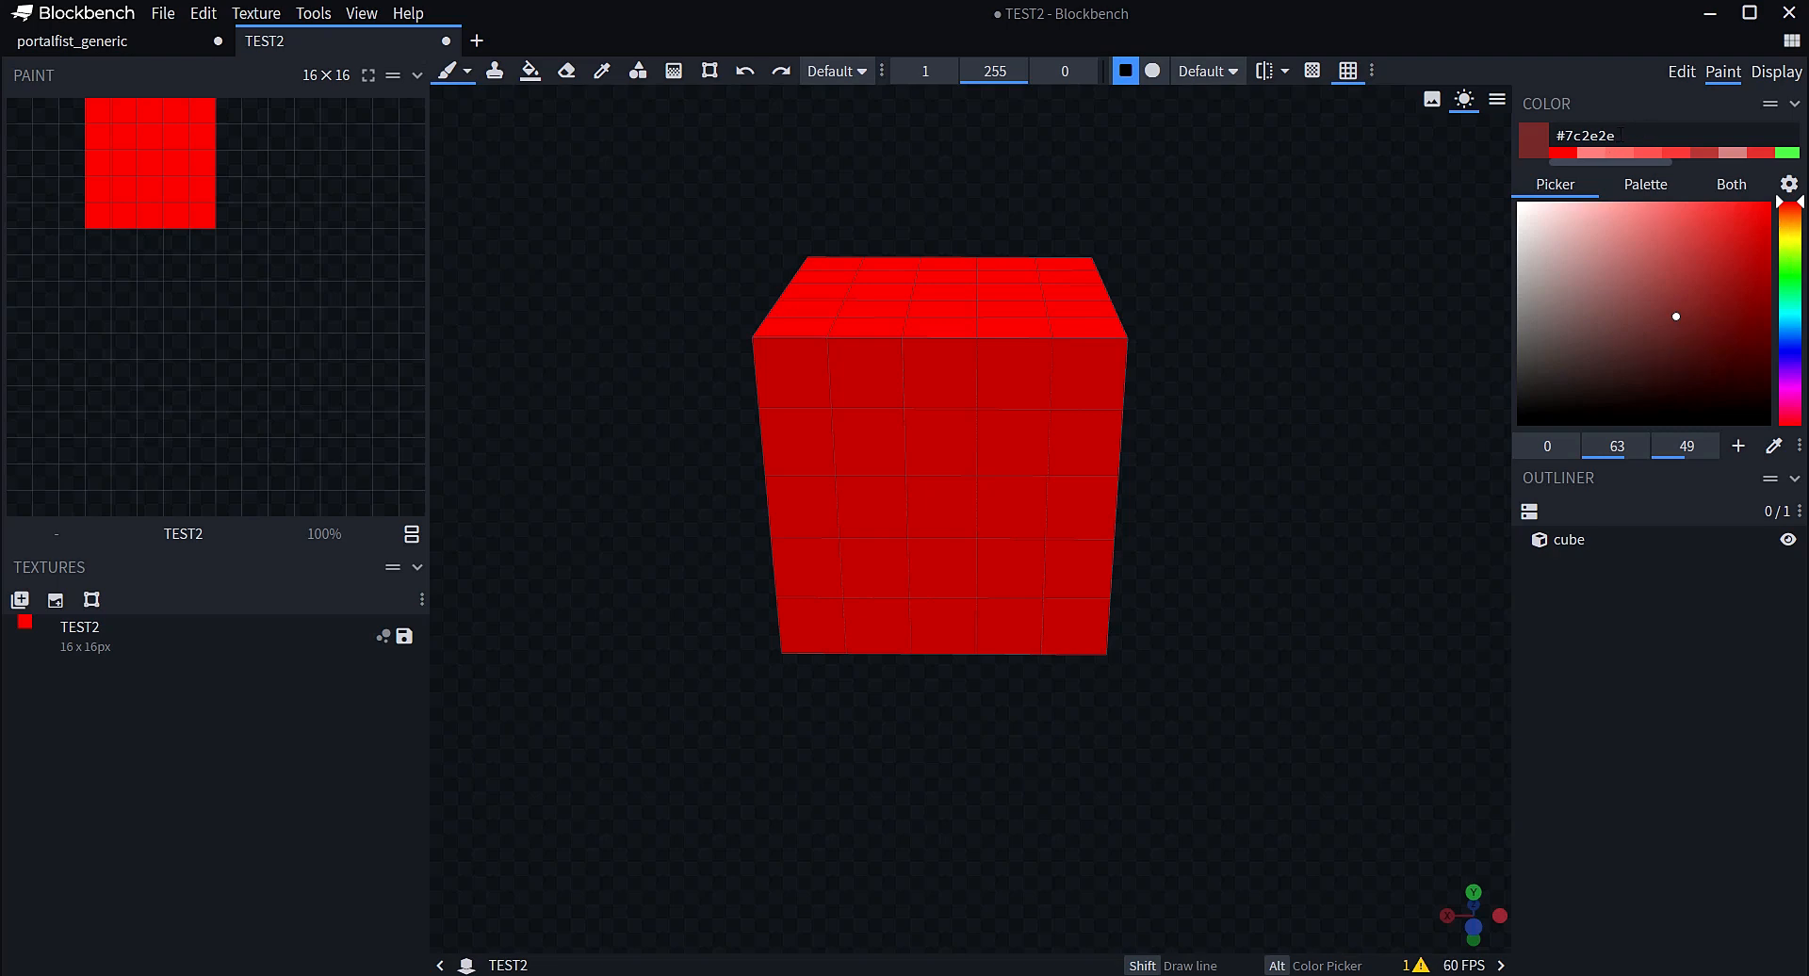
pyautogui.moveTo(1620, 134); pyautogui.dragTo(1566, 136)
pyautogui.write('fffffff')
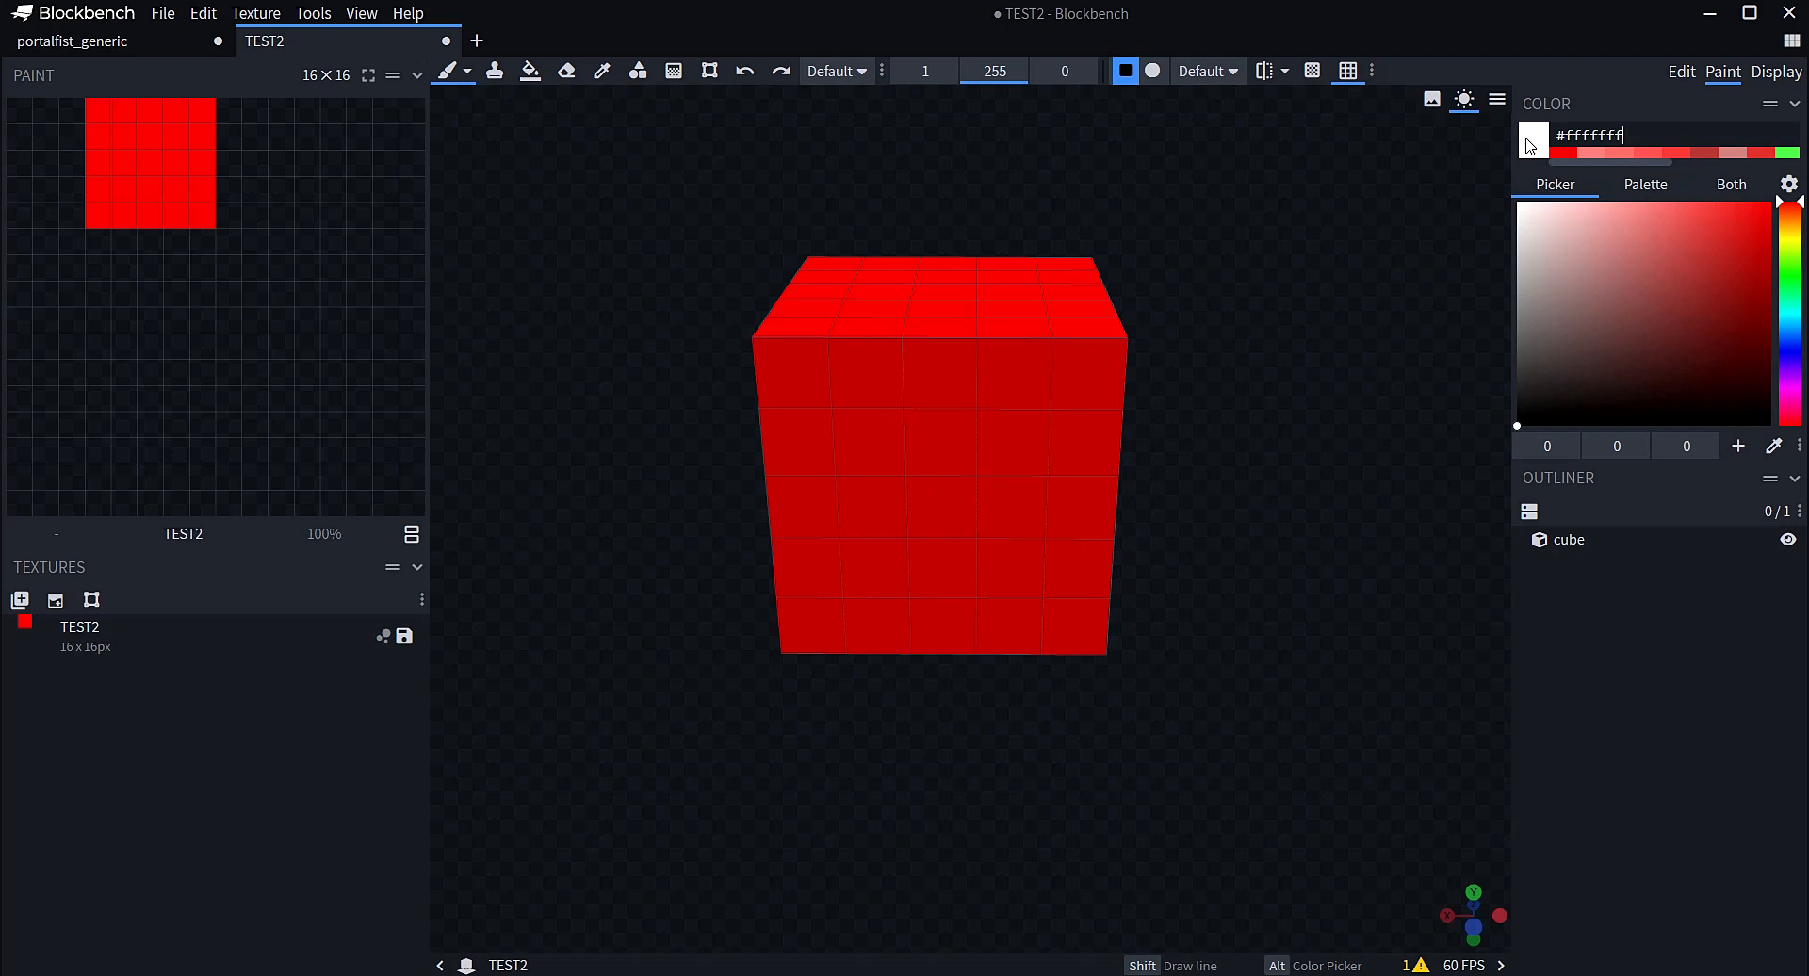
pyautogui.moveTo(1624, 136); pyautogui.dragTo(1596, 144)
pyautogui.write('0000')
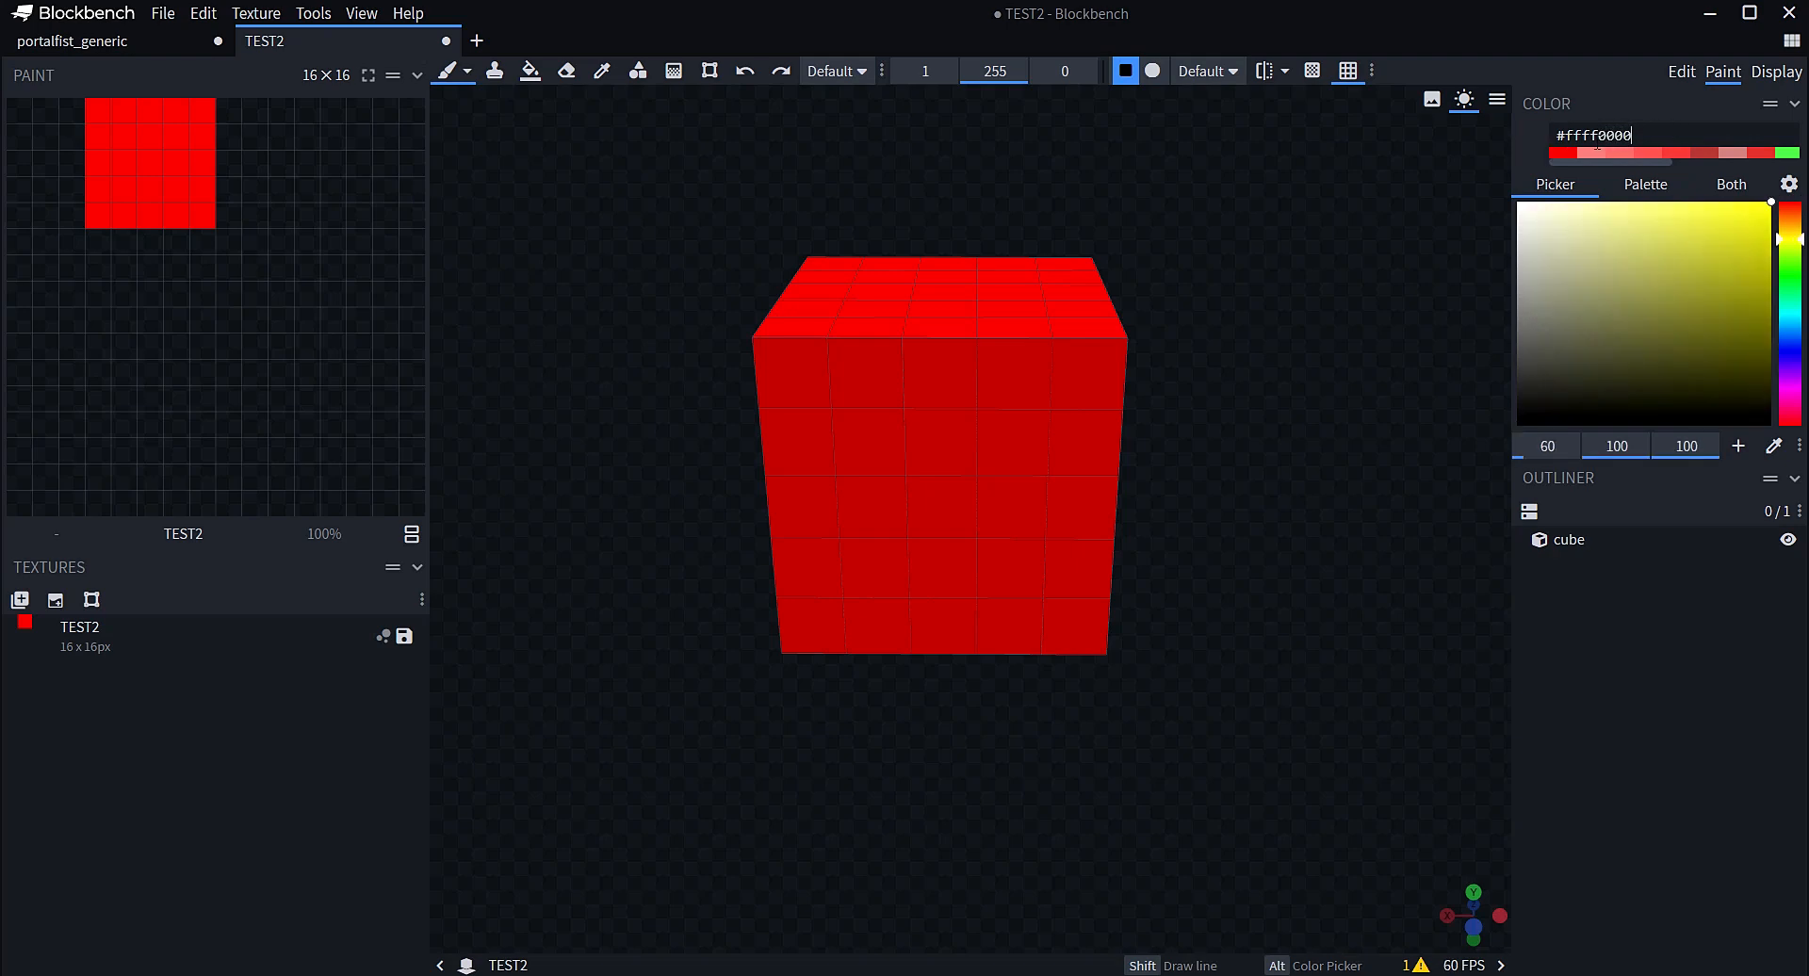
pyautogui.press('BackSpace')
pyautogui.press('BackSpace')
pyautogui.moveTo(1624, 135); pyautogui.dragTo(1563, 137)
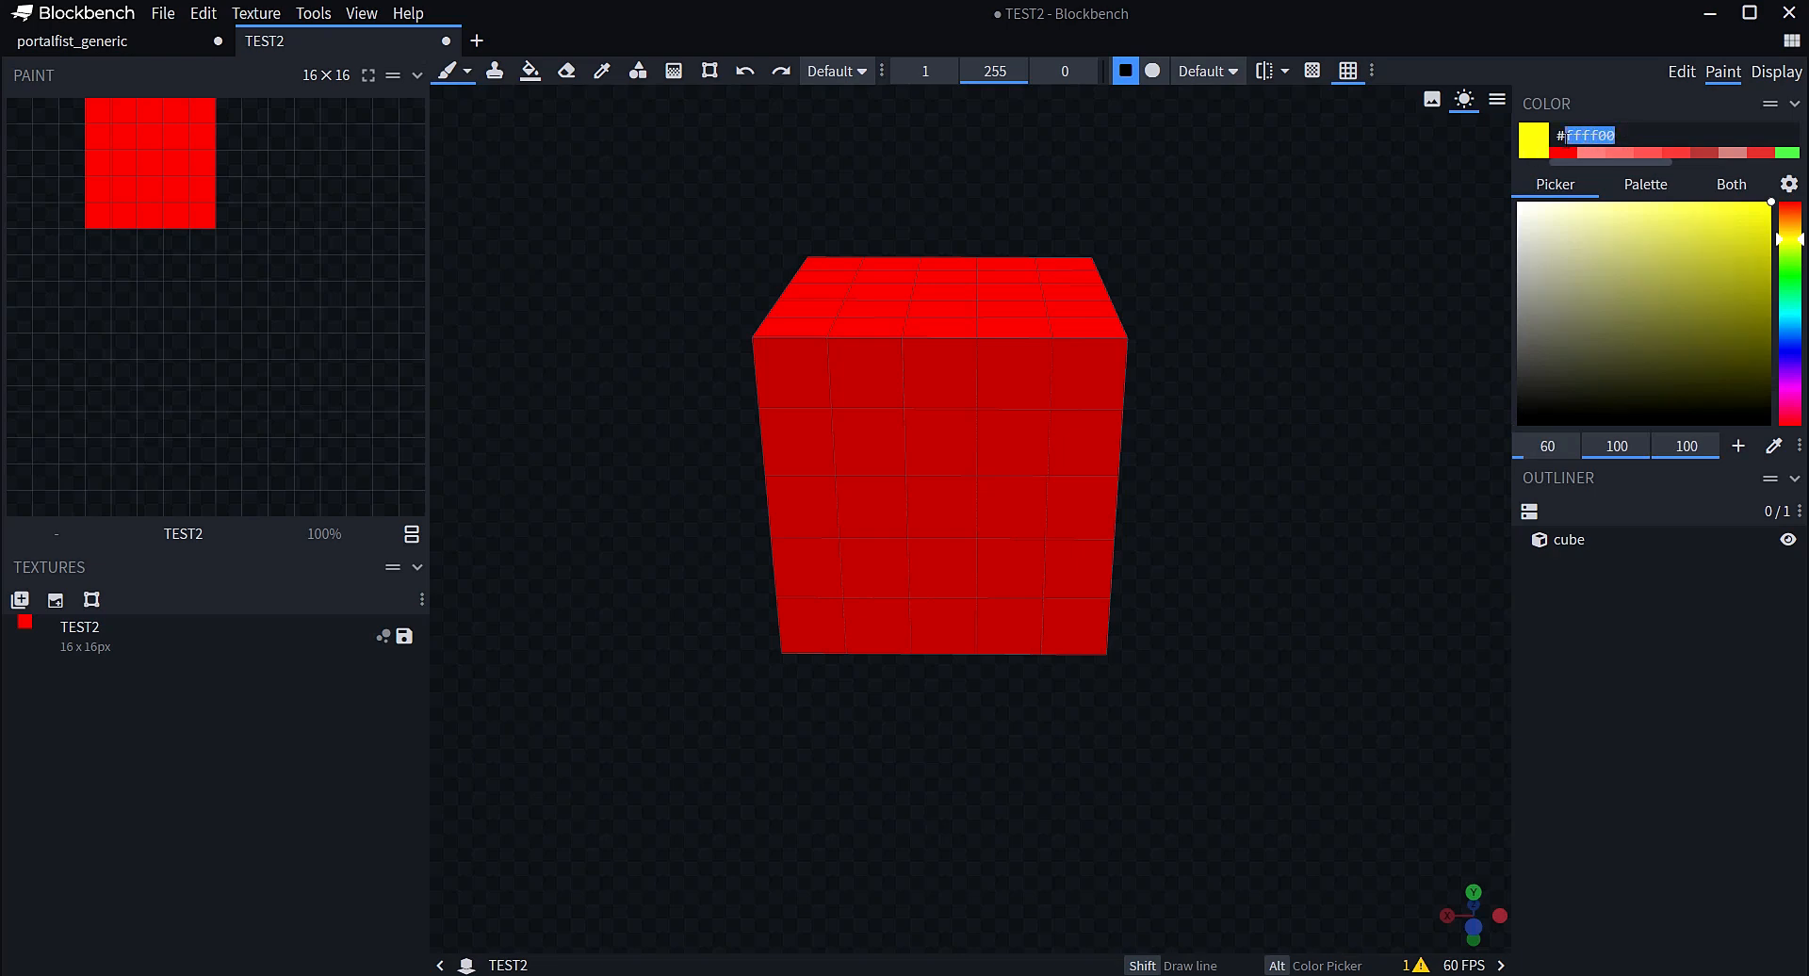
pyautogui.press('BackSpace')
pyautogui.press('BackSpace')
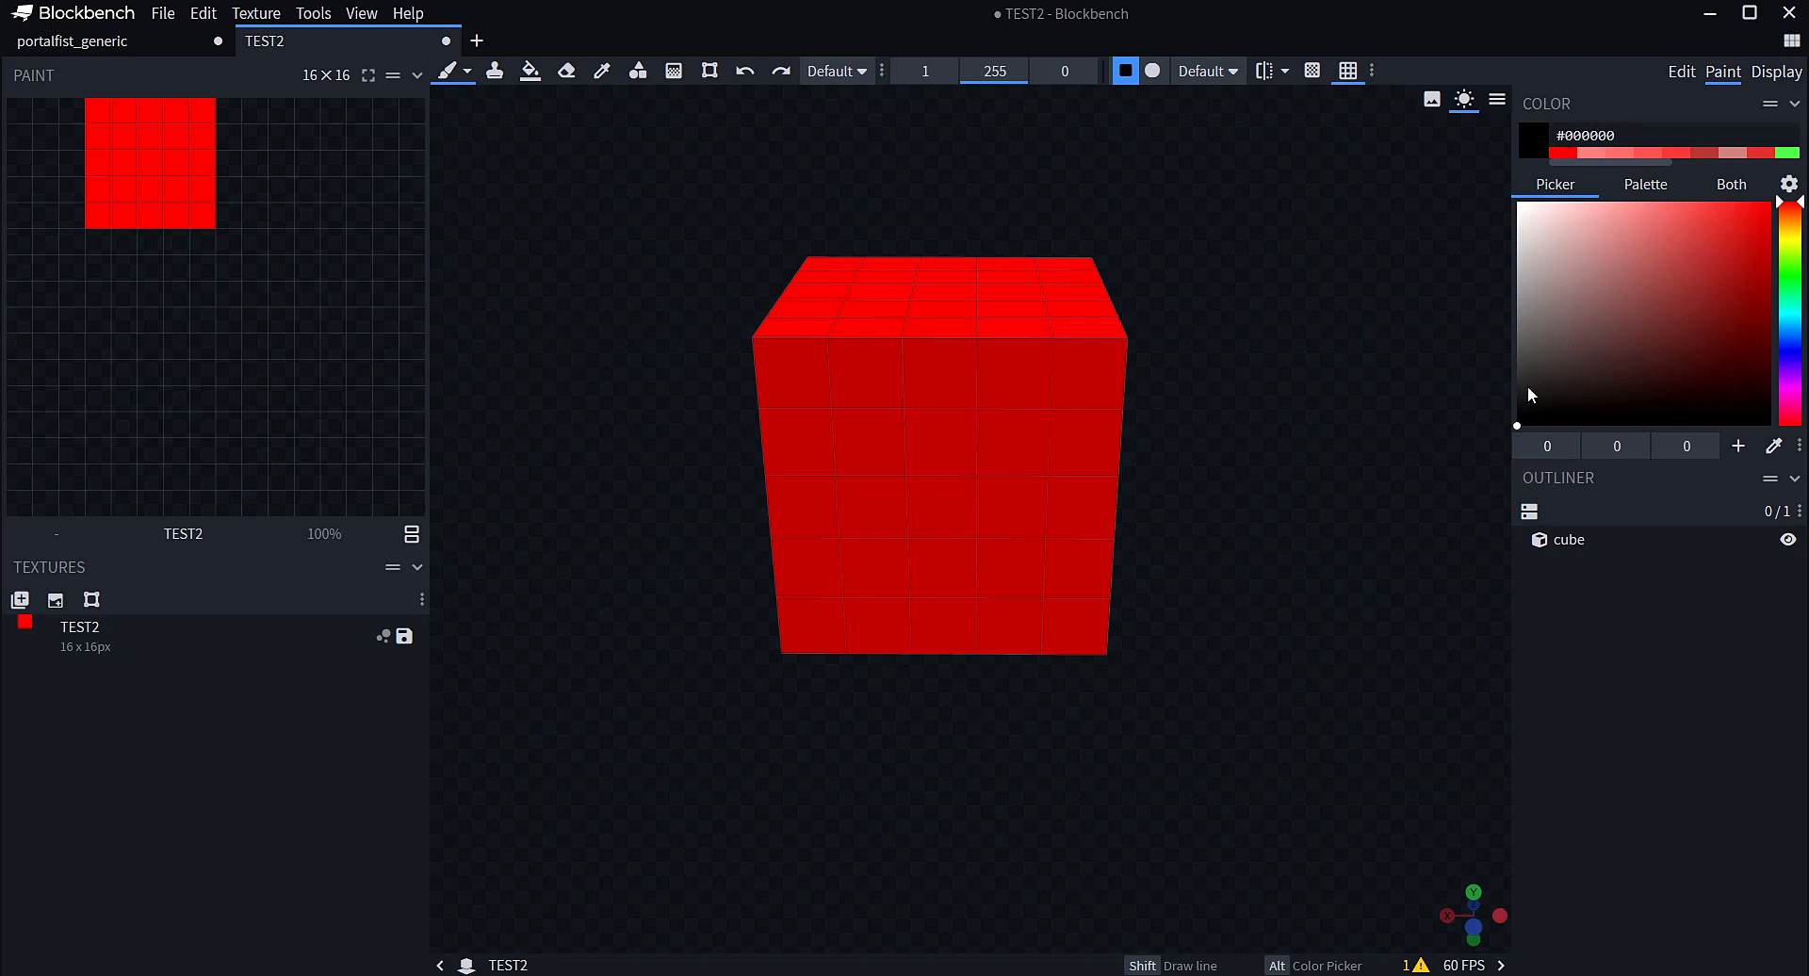
# Choose a yellow-green hue in the colour picker and sample several of its light and dark shades
pyautogui.click(1790, 250)
pyautogui.click(1733, 240)
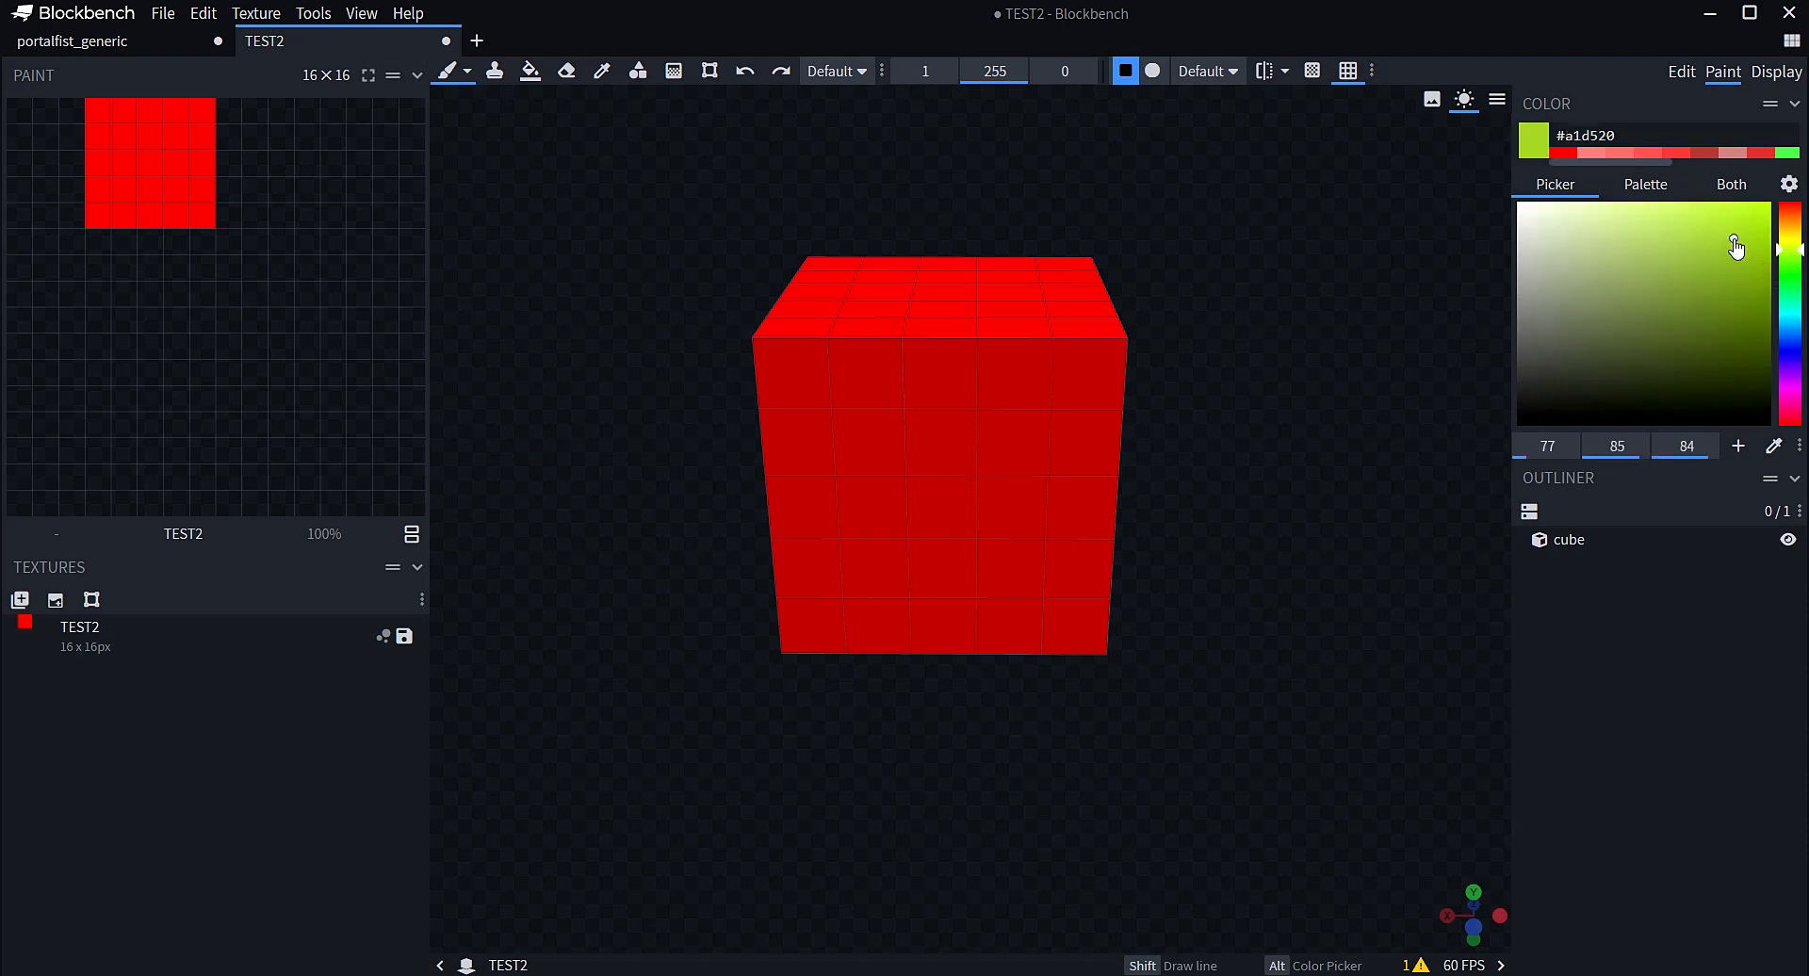
pyautogui.click(1588, 272)
pyautogui.click(1533, 282)
pyautogui.click(1604, 272)
pyautogui.click(1607, 307)
pyautogui.click(1665, 275)
pyautogui.click(1729, 318)
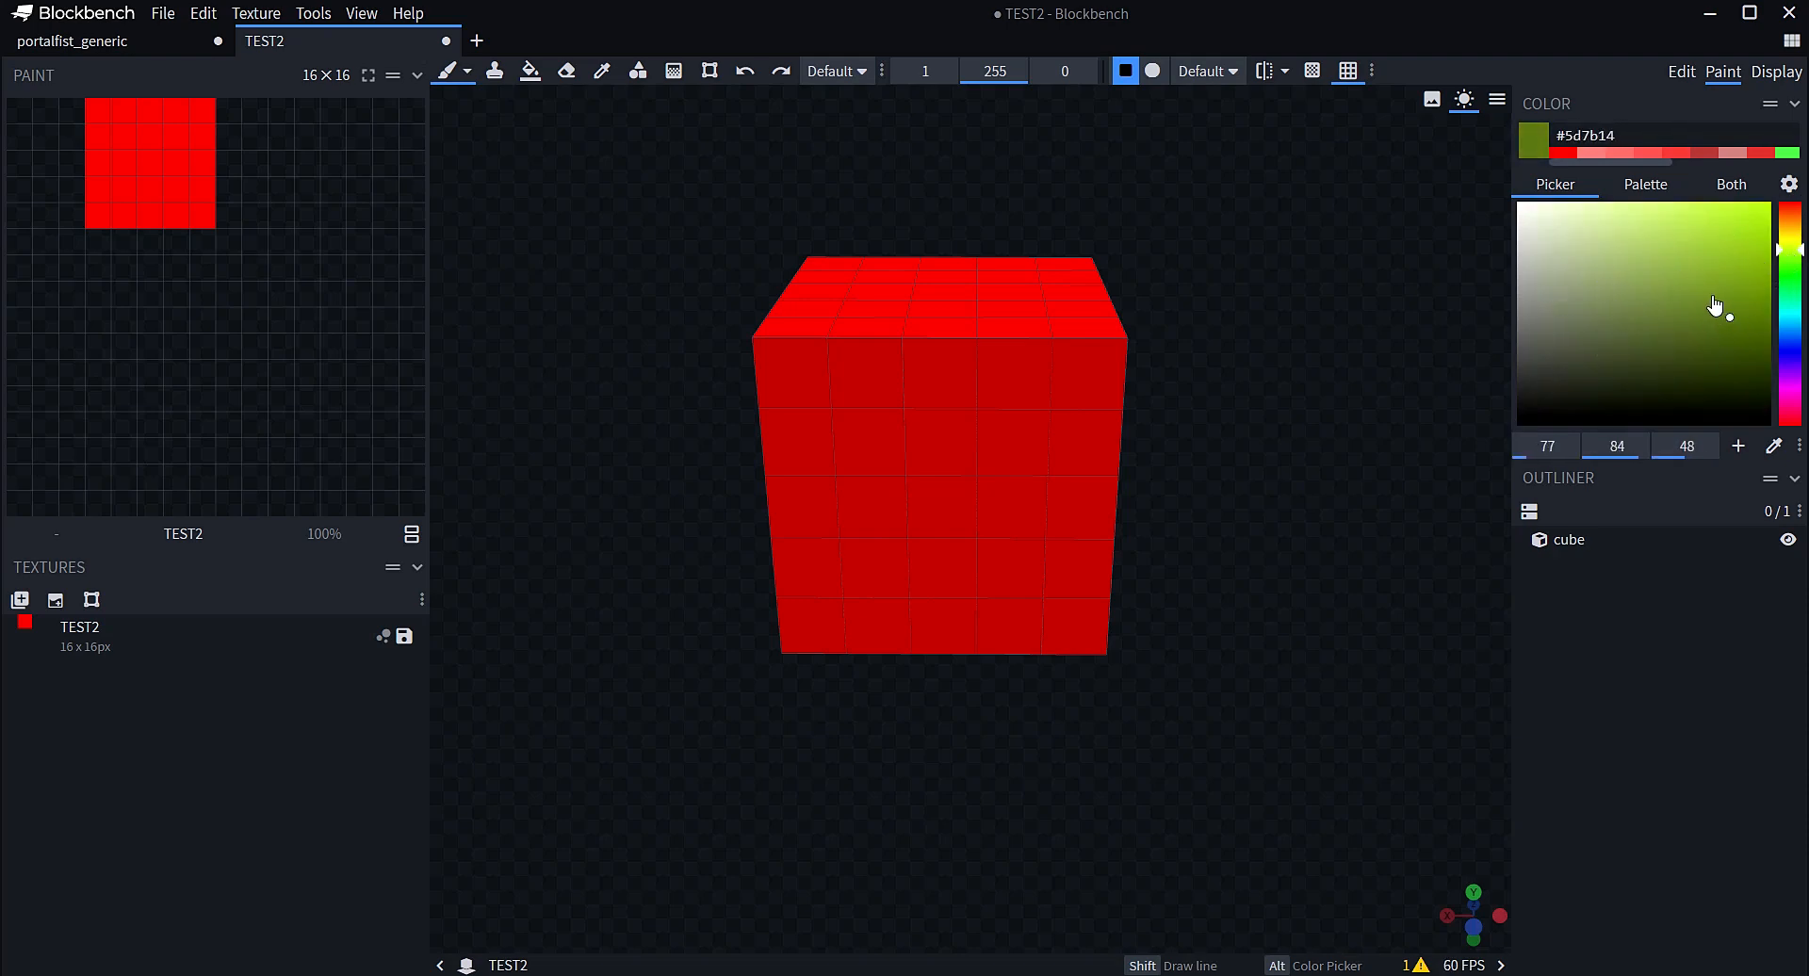
pyautogui.click(1658, 284)
pyautogui.click(1683, 266)
pyautogui.click(1658, 332)
pyautogui.click(1678, 264)
# Sample shades of a green hue and an orange hue in the colour picker
pyautogui.click(1789, 274)
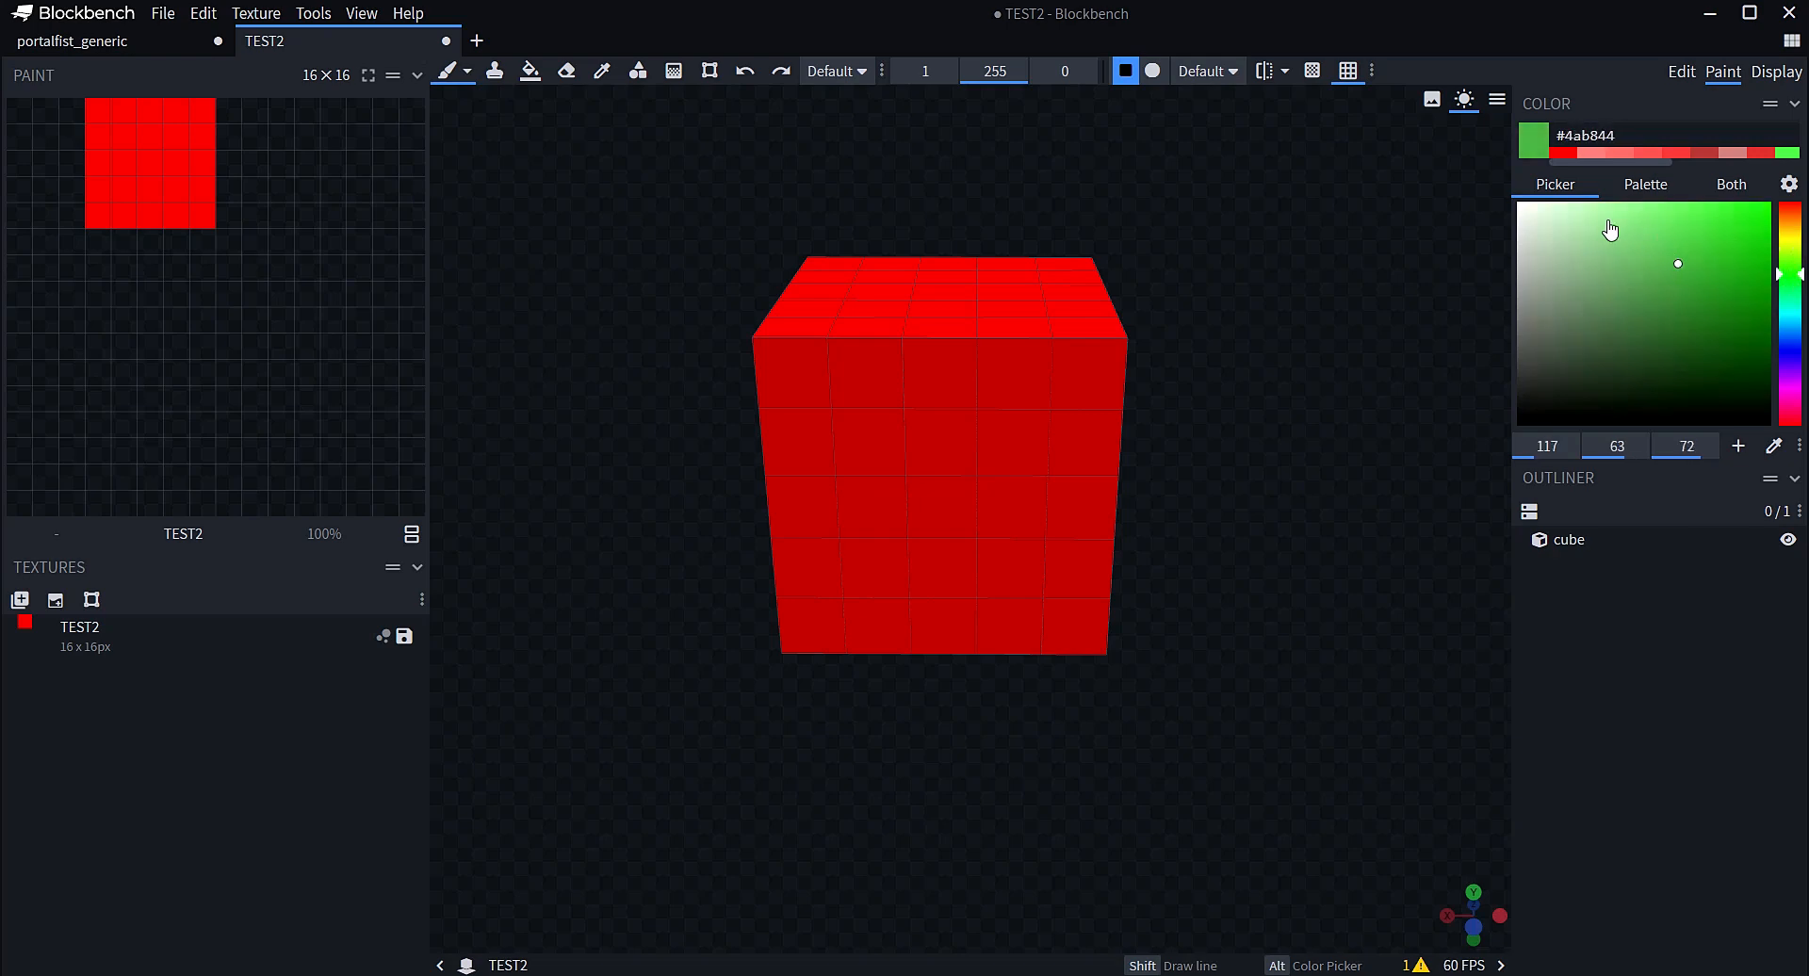
pyautogui.click(1701, 284)
pyautogui.click(1695, 283)
pyautogui.click(1790, 226)
pyautogui.click(1686, 256)
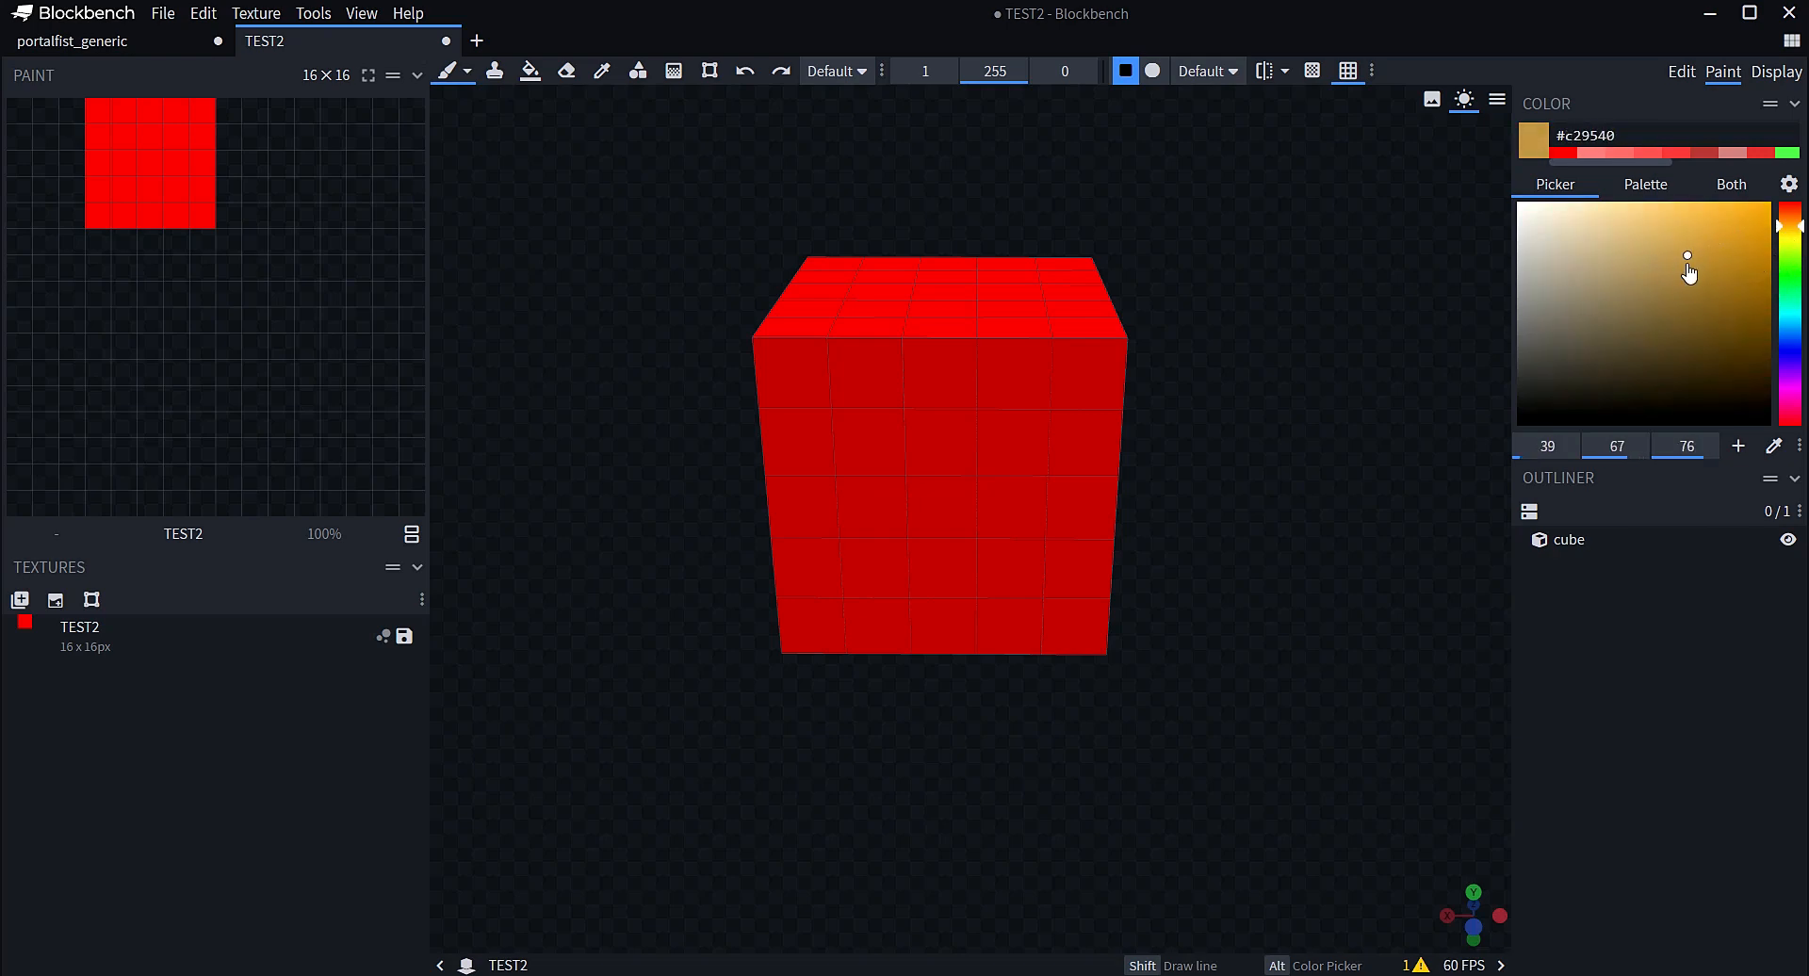
pyautogui.moveTo(1687, 265); pyautogui.dragTo(1684, 266)
# Choose a pink hue in the colour picker and settle on the pinkish grey #9b8895
pyautogui.moveTo(1794, 409); pyautogui.dragTo(1792, 399)
pyautogui.moveTo(1744, 262)
pyautogui.mouseDown()
pyautogui.moveTo(1715, 200)
pyautogui.moveTo(1713, 239)
pyautogui.moveTo(1611, 349)
pyautogui.mouseUp()
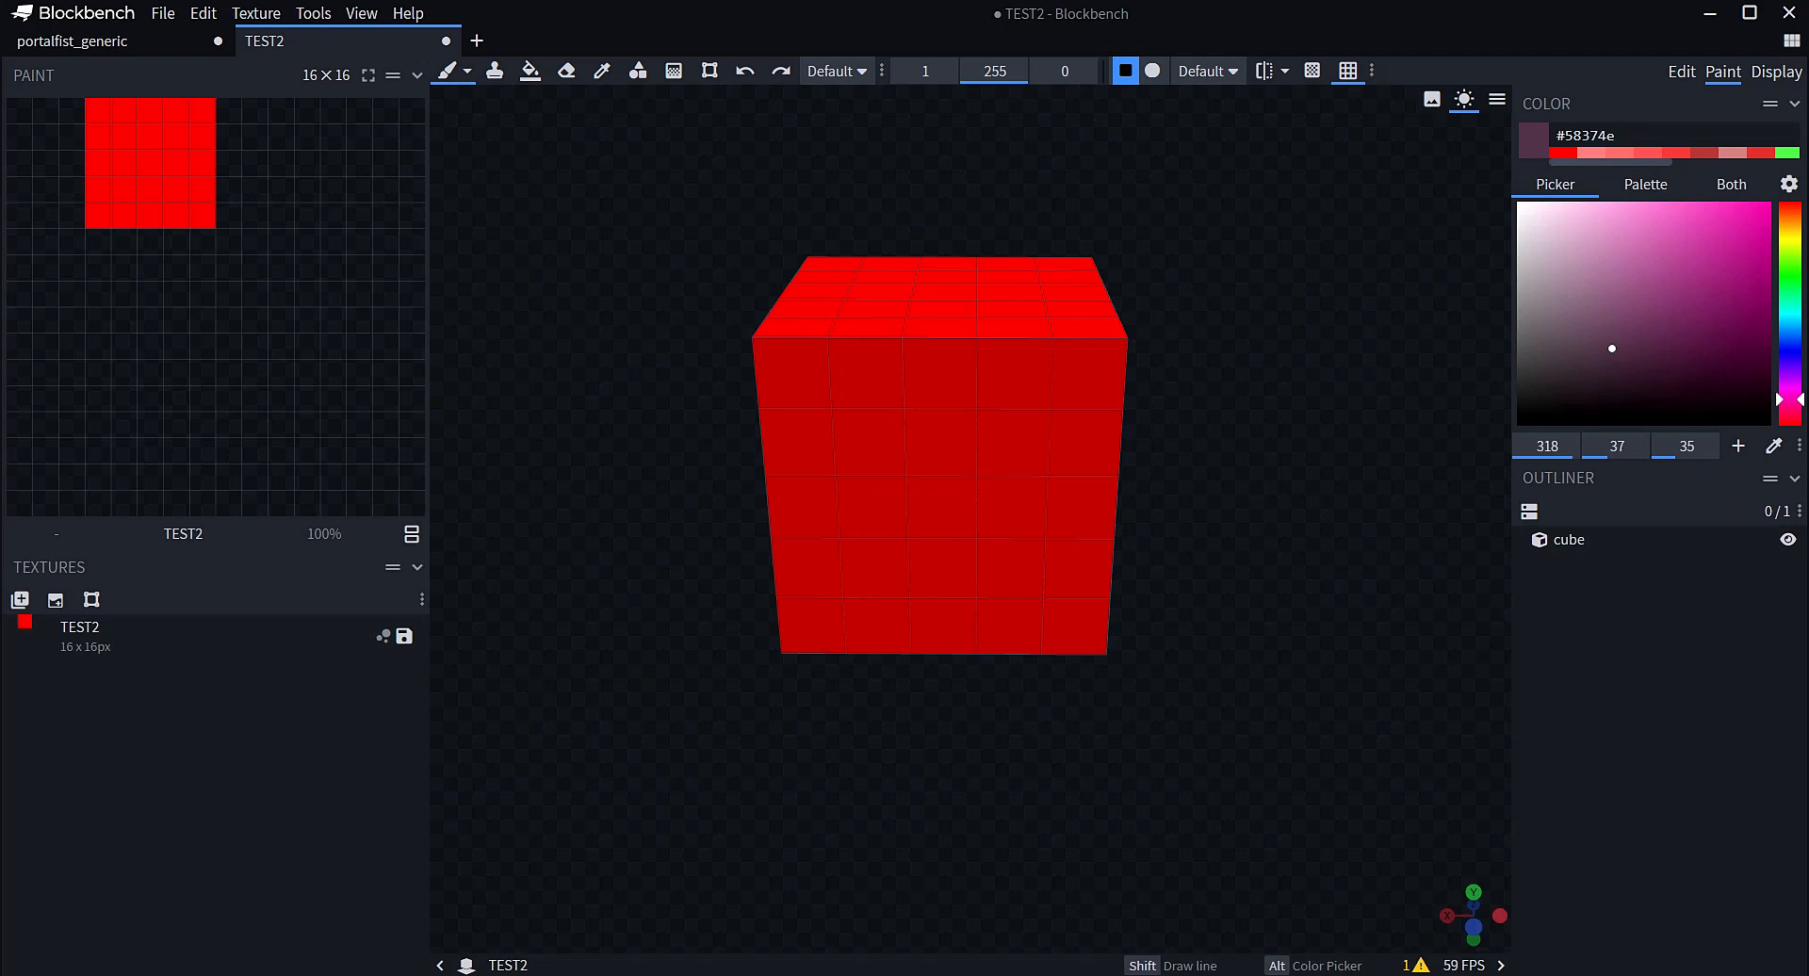
pyautogui.moveTo(93, 975)
pyautogui.click(1559, 303)
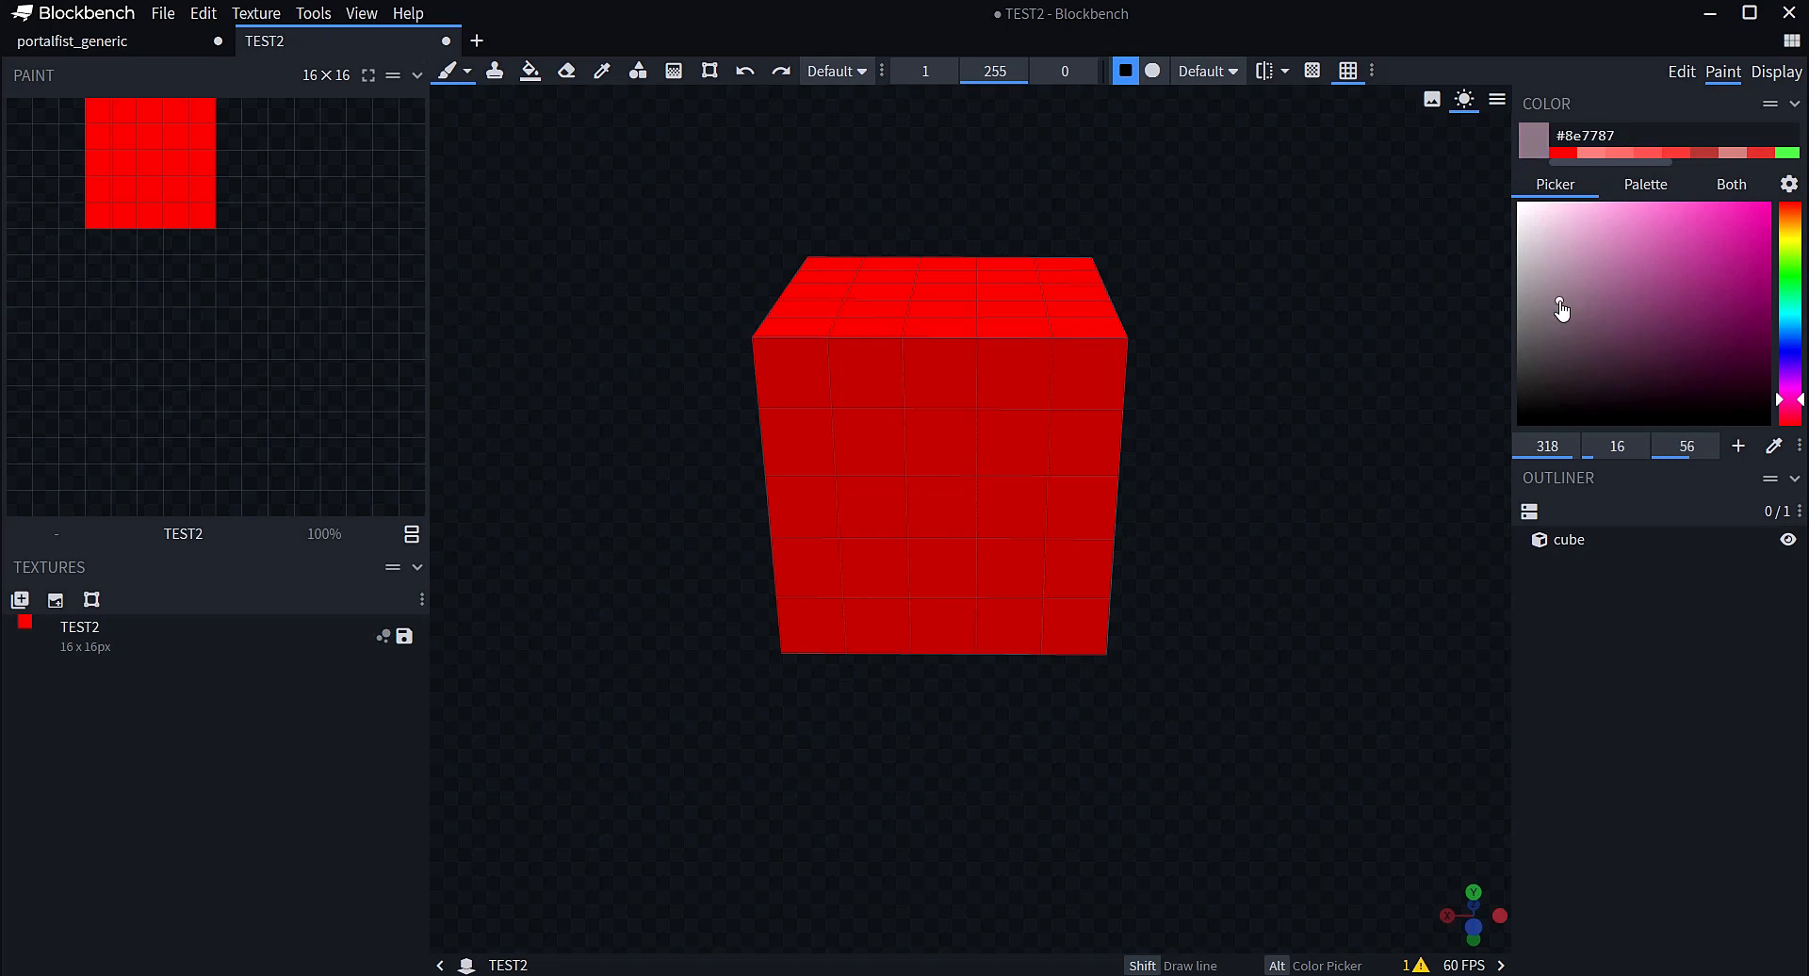
pyautogui.moveTo(1550, 308)
pyautogui.mouseDown()
pyautogui.moveTo(1538, 331)
pyautogui.moveTo(1548, 291)
pyautogui.mouseUp()
# Paint a one-pixel pinkish grey border around the edge of the cube's front face
pyautogui.moveTo(1074, 364); pyautogui.dragTo(782, 403)
pyautogui.moveTo(816, 392); pyautogui.dragTo(1073, 392, button='right')
pyautogui.moveTo(1073, 392)
pyautogui.mouseDown()
pyautogui.moveTo(1060, 584)
pyautogui.moveTo(848, 603)
pyautogui.moveTo(791, 372)
pyautogui.mouseUp()
pyautogui.moveTo(1159, 480)
pyautogui.mouseDown(button='right')
pyautogui.moveTo(1186, 471)
pyautogui.moveTo(957, 517)
pyautogui.moveTo(1179, 432)
pyautogui.moveTo(1322, 500)
pyautogui.mouseUp(button='right')
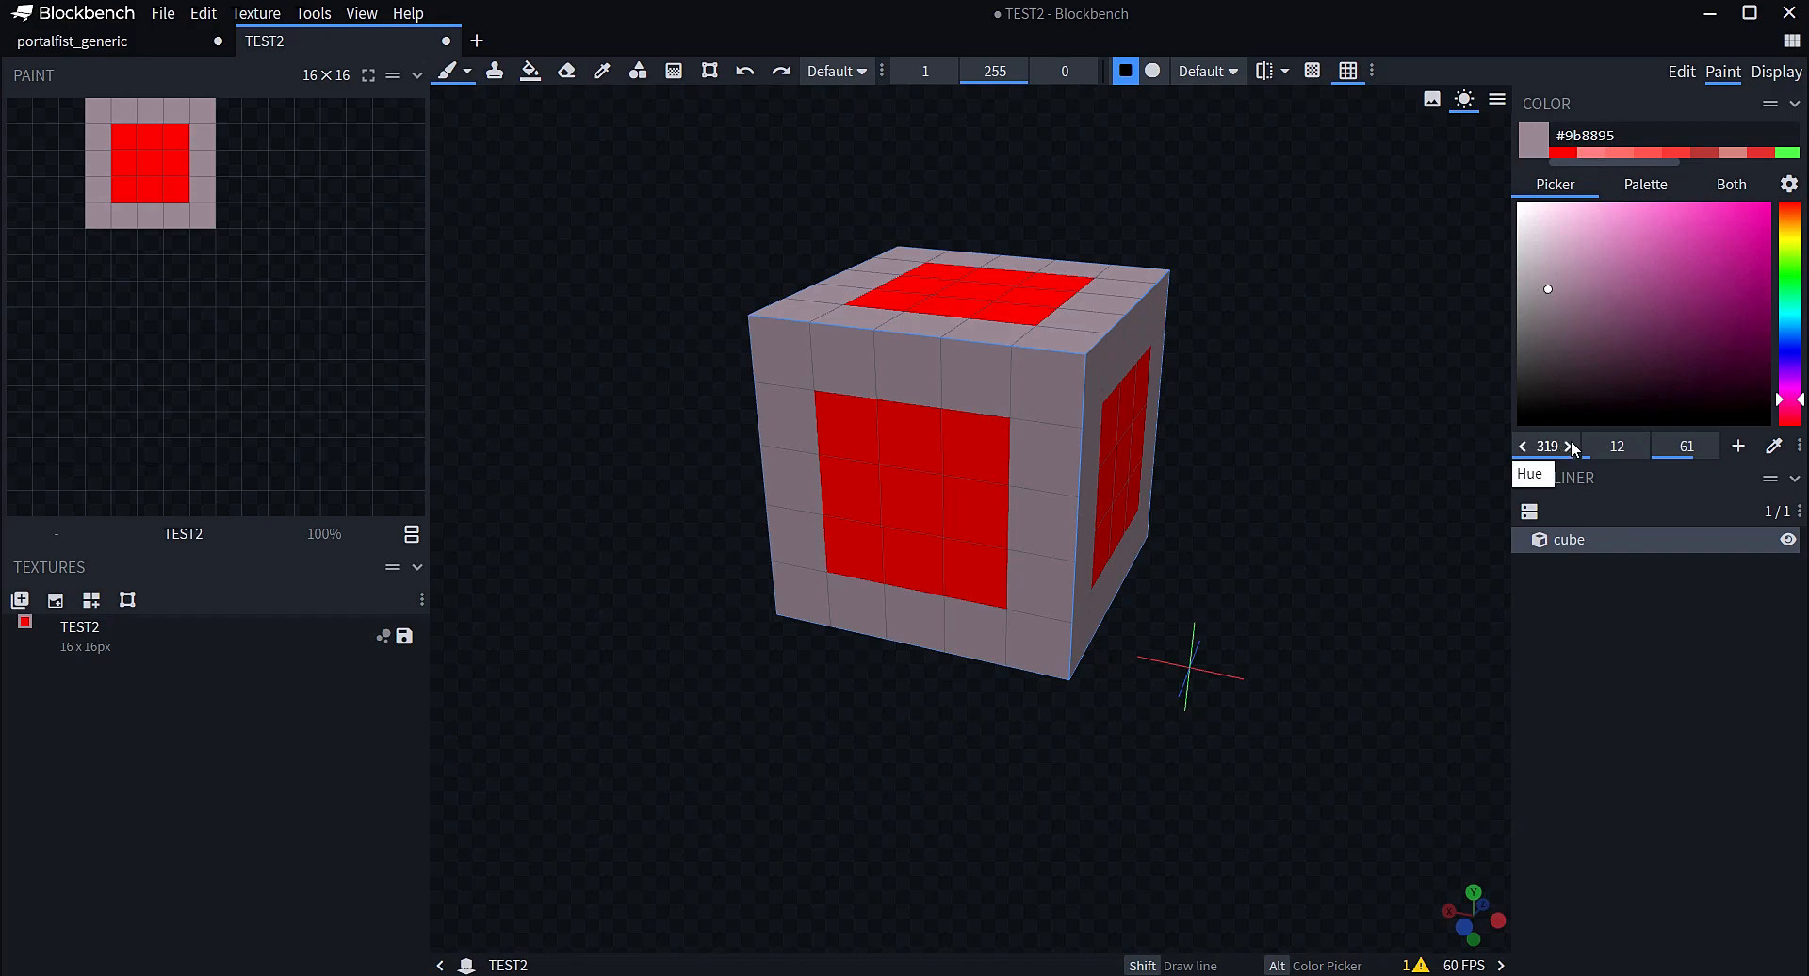
# Raise the paint colour's value step by step, and lower it to 67
pyautogui.click(1708, 448)
pyautogui.click(1709, 448)
pyautogui.click(1710, 448)
pyautogui.click(1710, 447)
pyautogui.click(1710, 448)
pyautogui.click(1709, 448)
pyautogui.click(1709, 447)
pyautogui.click(1710, 448)
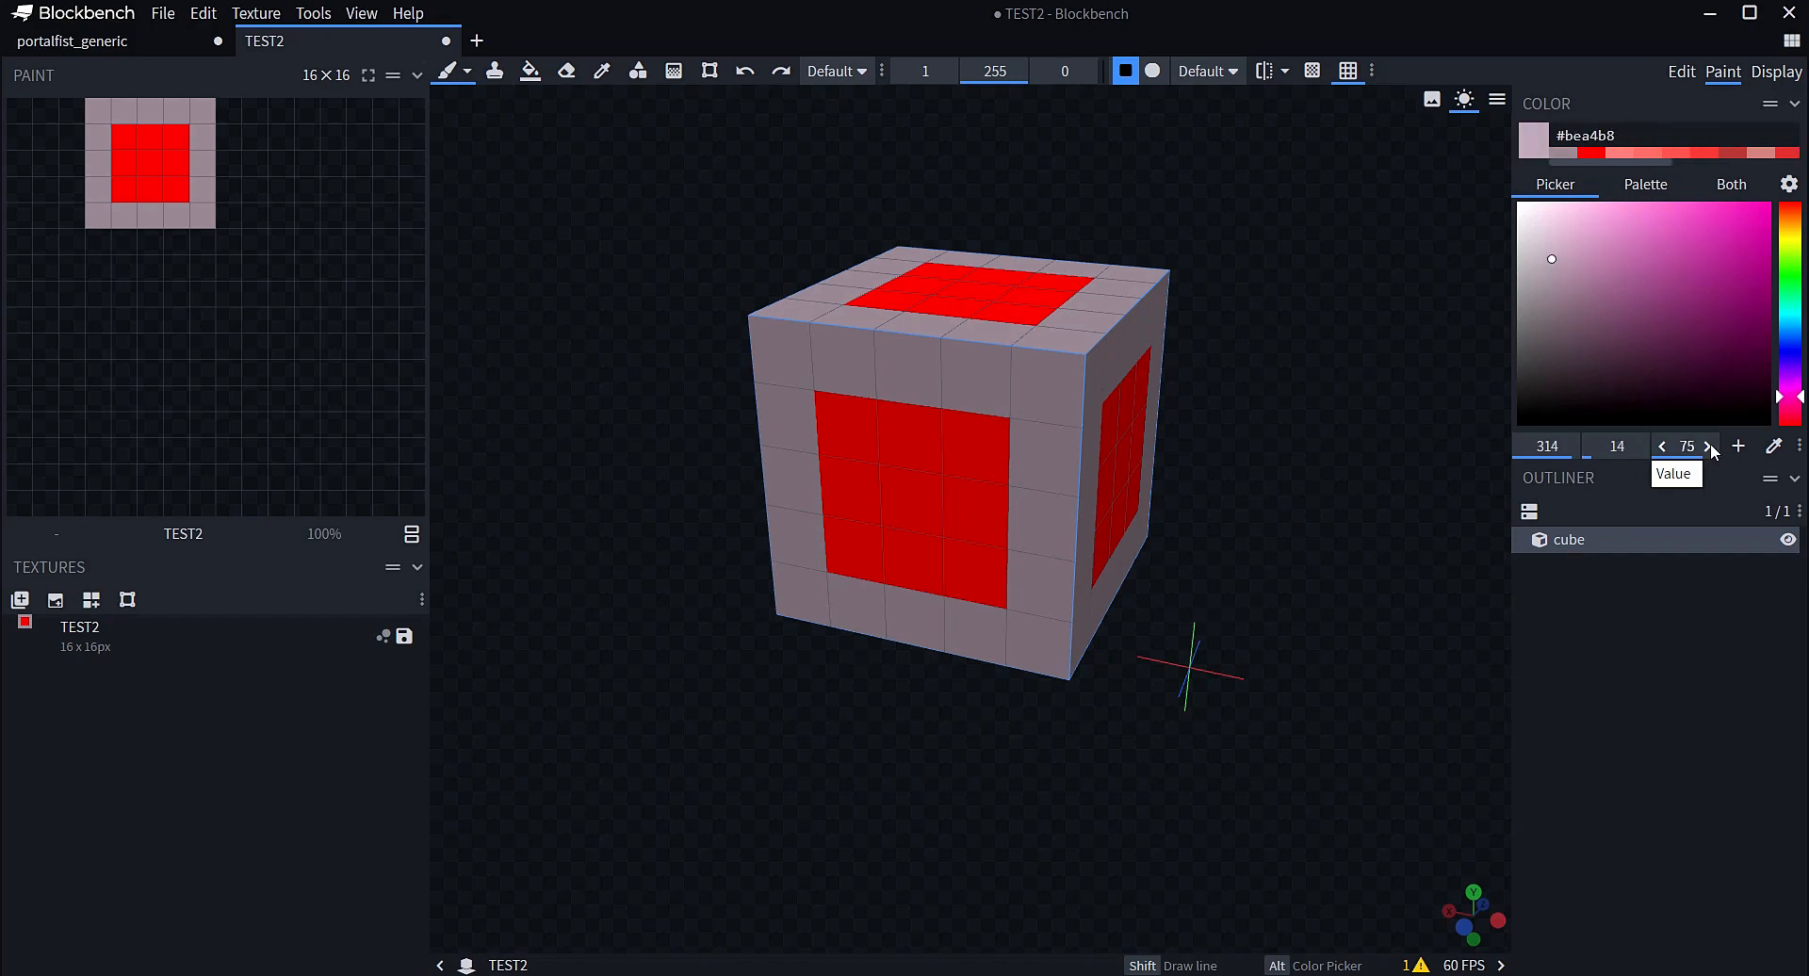
pyautogui.click(1710, 447)
pyautogui.click(1663, 447)
pyautogui.click(1662, 447)
pyautogui.click(1662, 447)
pyautogui.click(1662, 448)
pyautogui.click(1663, 447)
pyautogui.click(1663, 448)
pyautogui.click(1663, 447)
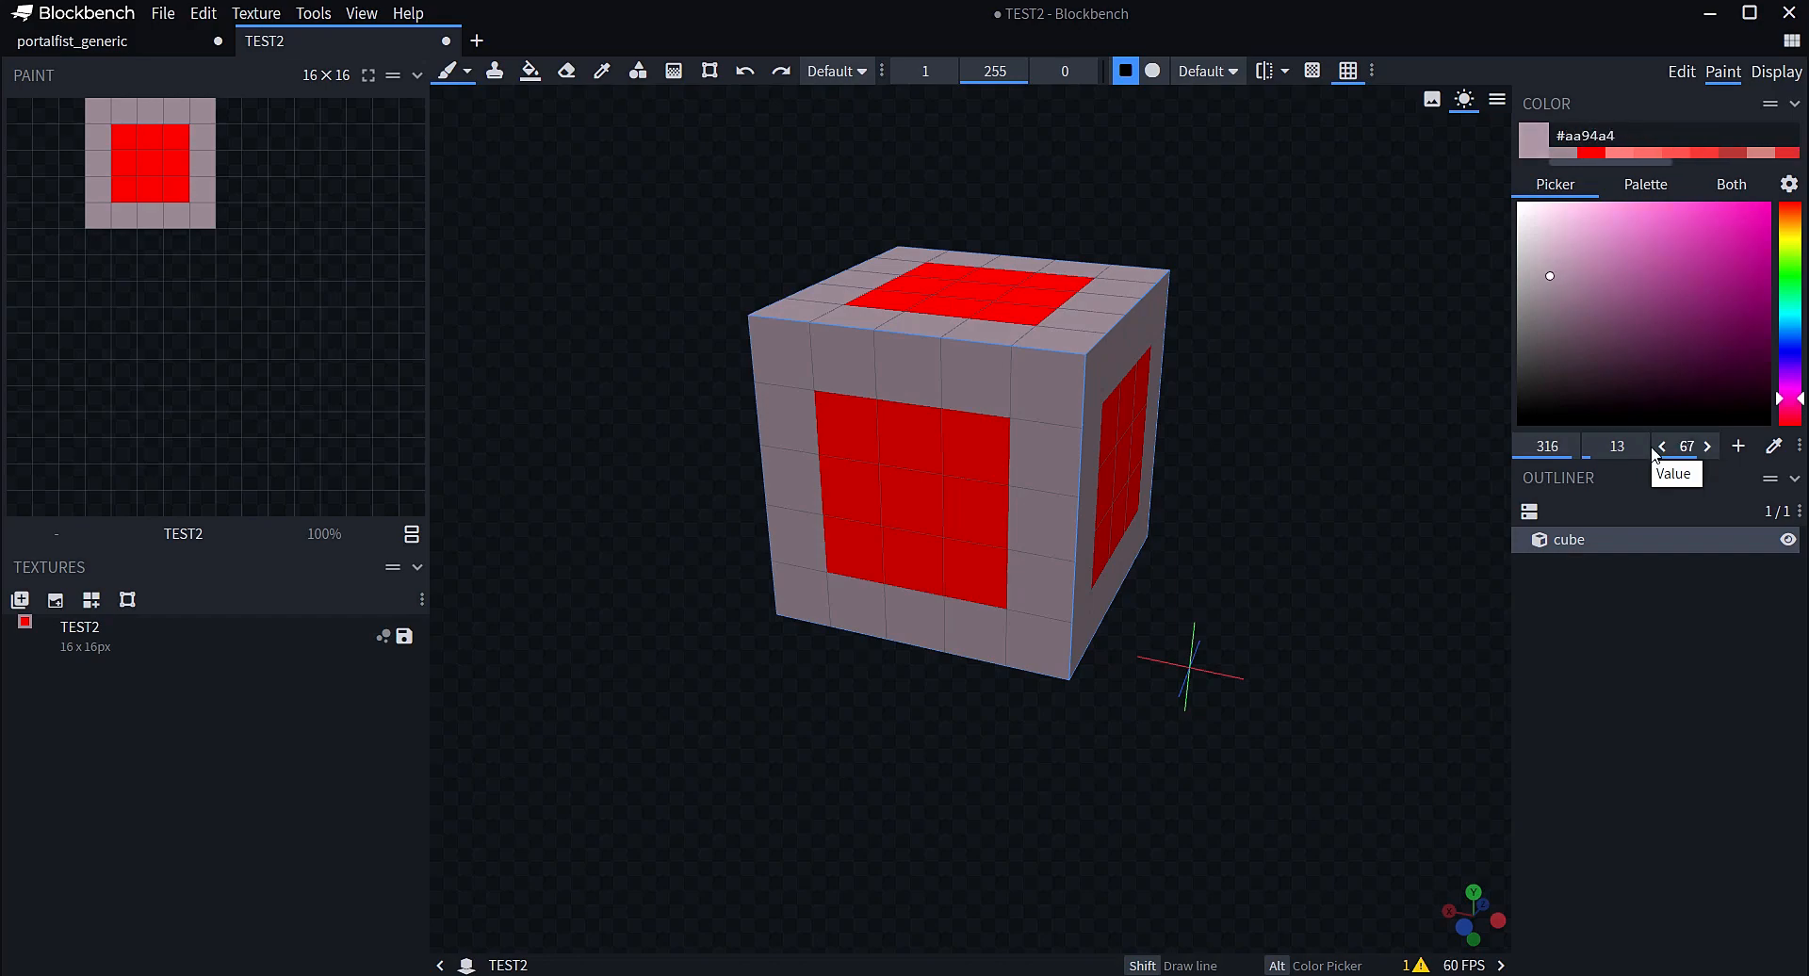
# Raise the paint colour's hue step by step to 333
pyautogui.click(1574, 448)
pyautogui.click(1574, 447)
pyautogui.click(1574, 448)
pyautogui.click(1574, 448)
pyautogui.click(1574, 447)
pyautogui.click(1574, 448)
pyautogui.click(1574, 448)
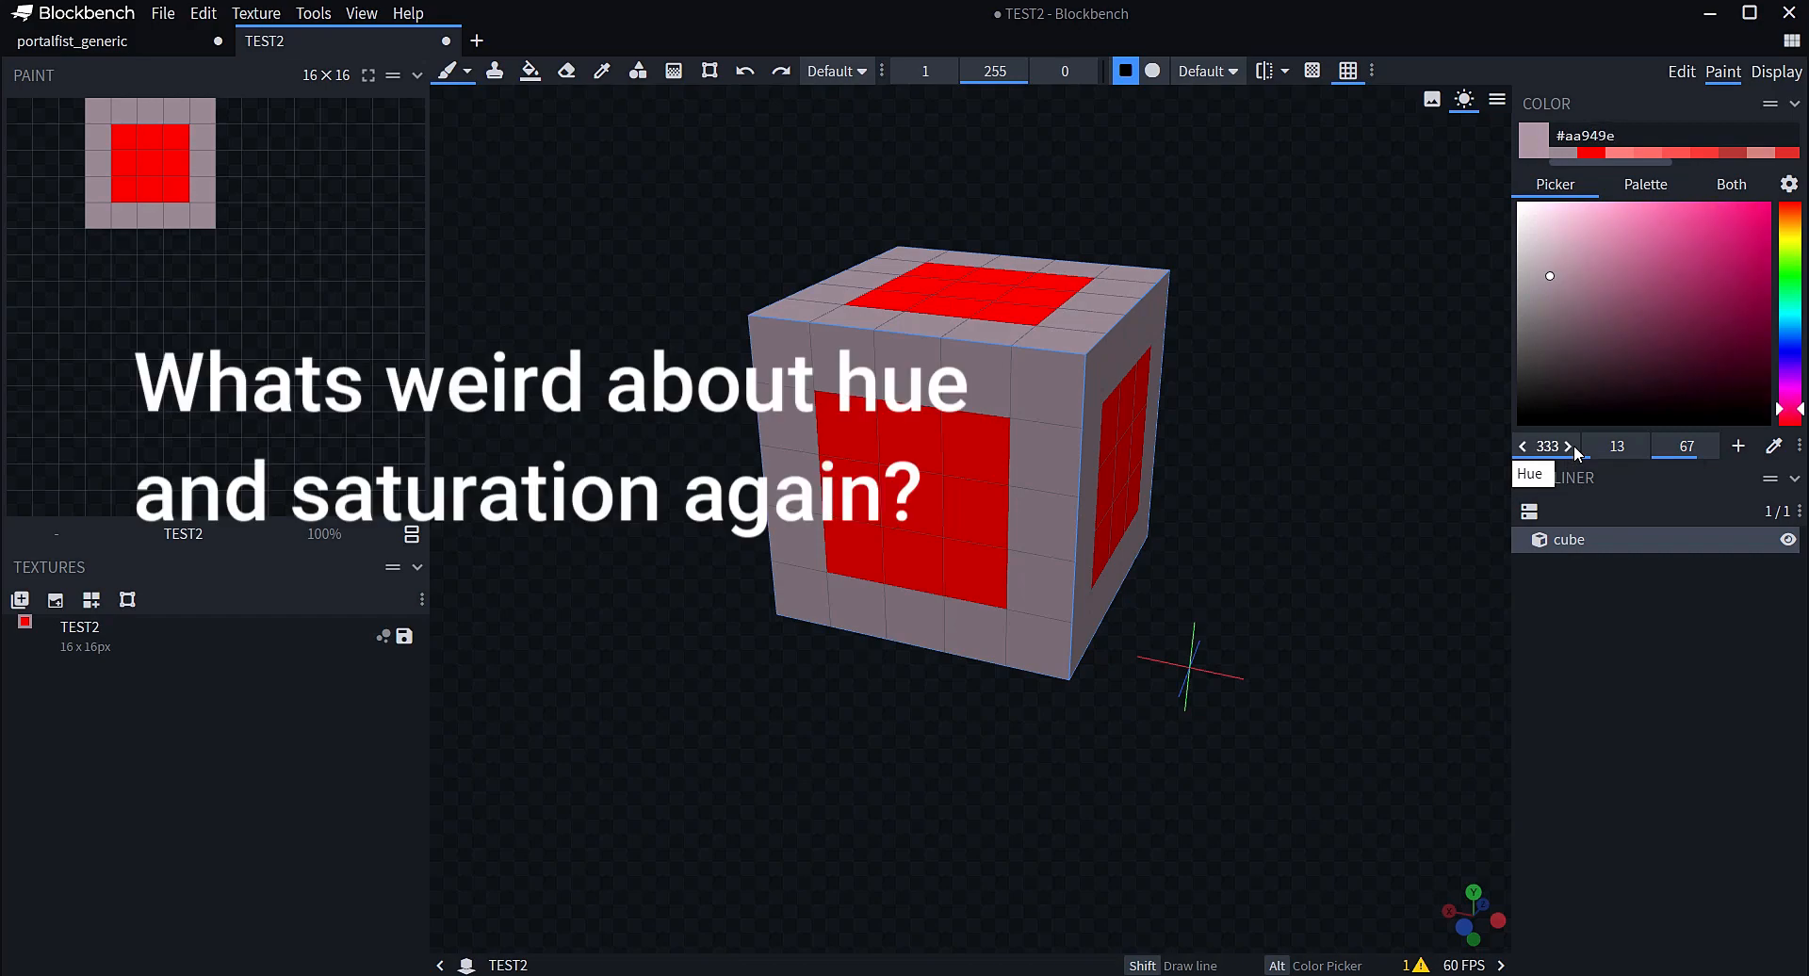
# Raise and lower the paint colour's saturation, settling on 24
pyautogui.click(1637, 446)
pyautogui.click(1638, 447)
pyautogui.click(1637, 447)
pyautogui.click(1637, 446)
pyautogui.click(1638, 448)
pyautogui.click(1638, 447)
pyautogui.click(1638, 448)
pyautogui.click(1638, 448)
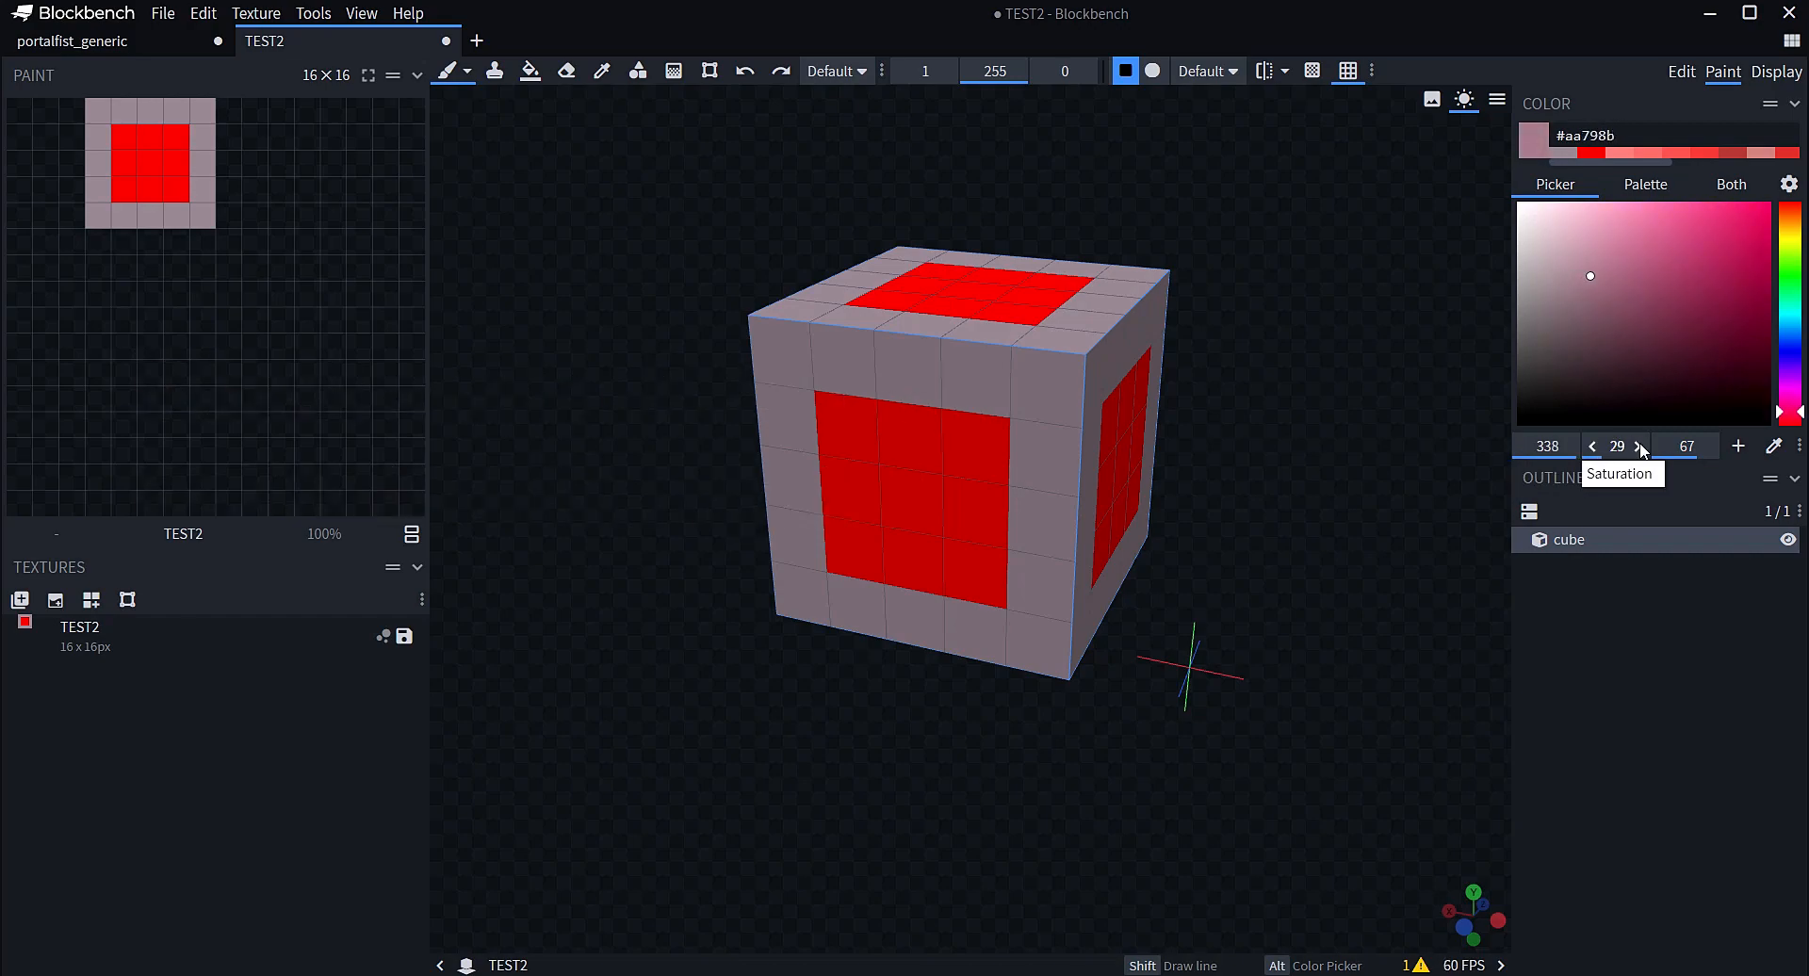
pyautogui.moveTo(1620, 447); pyautogui.dragTo(1594, 448)
pyautogui.click(1640, 447)
pyautogui.click(1640, 446)
pyautogui.click(1640, 446)
pyautogui.click(1640, 447)
pyautogui.click(1640, 447)
pyautogui.click(1640, 447)
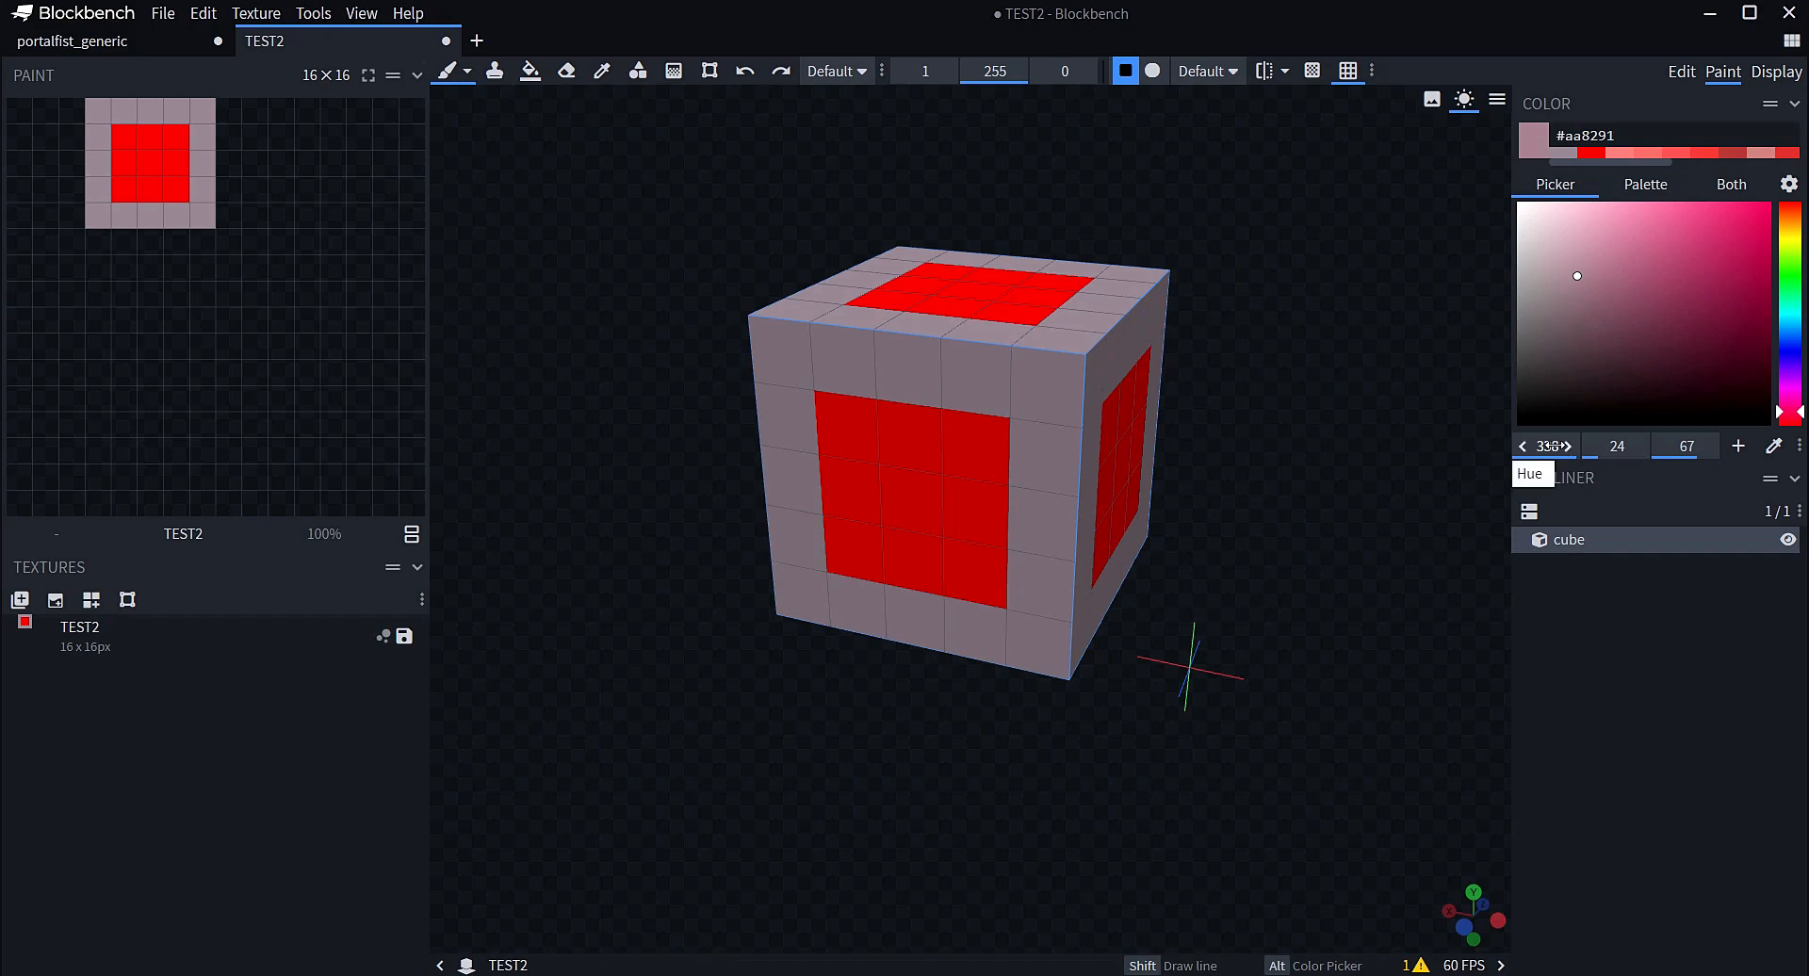
# Set the paint colour's hue to 342 and add the resulting colour to the palette
pyautogui.click(1572, 448)
pyautogui.click(1572, 448)
pyautogui.click(1572, 447)
pyautogui.click(1572, 447)
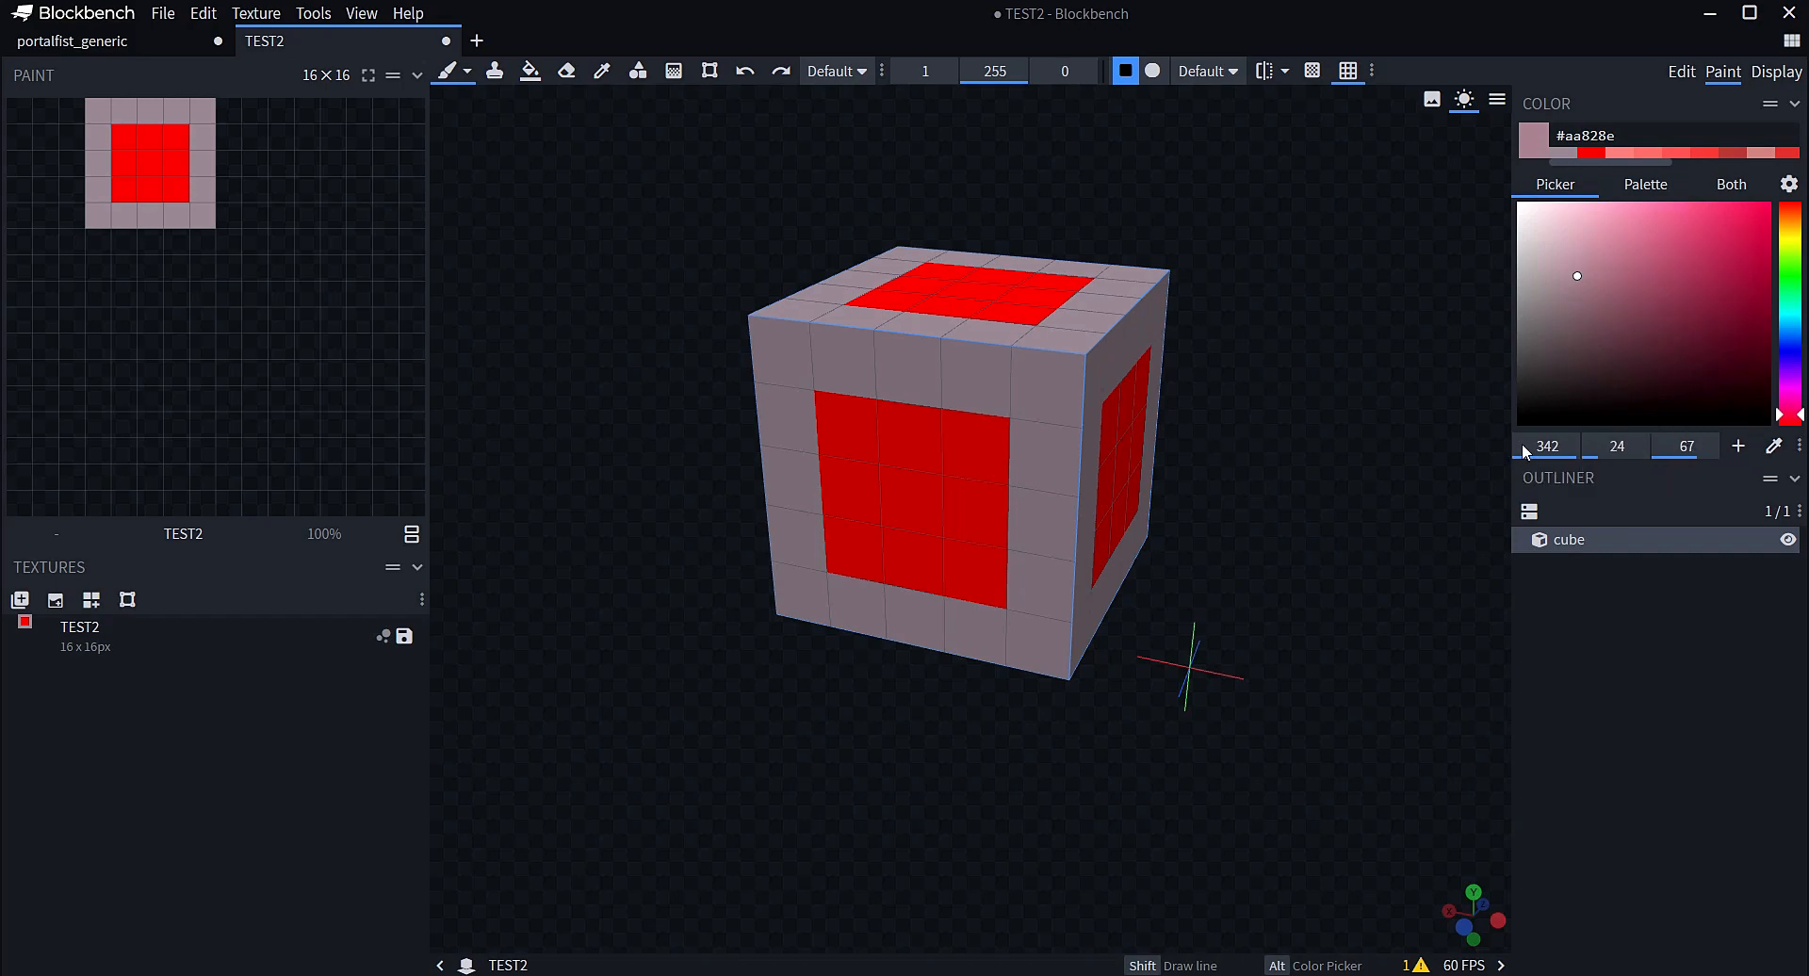
pyautogui.click(1740, 447)
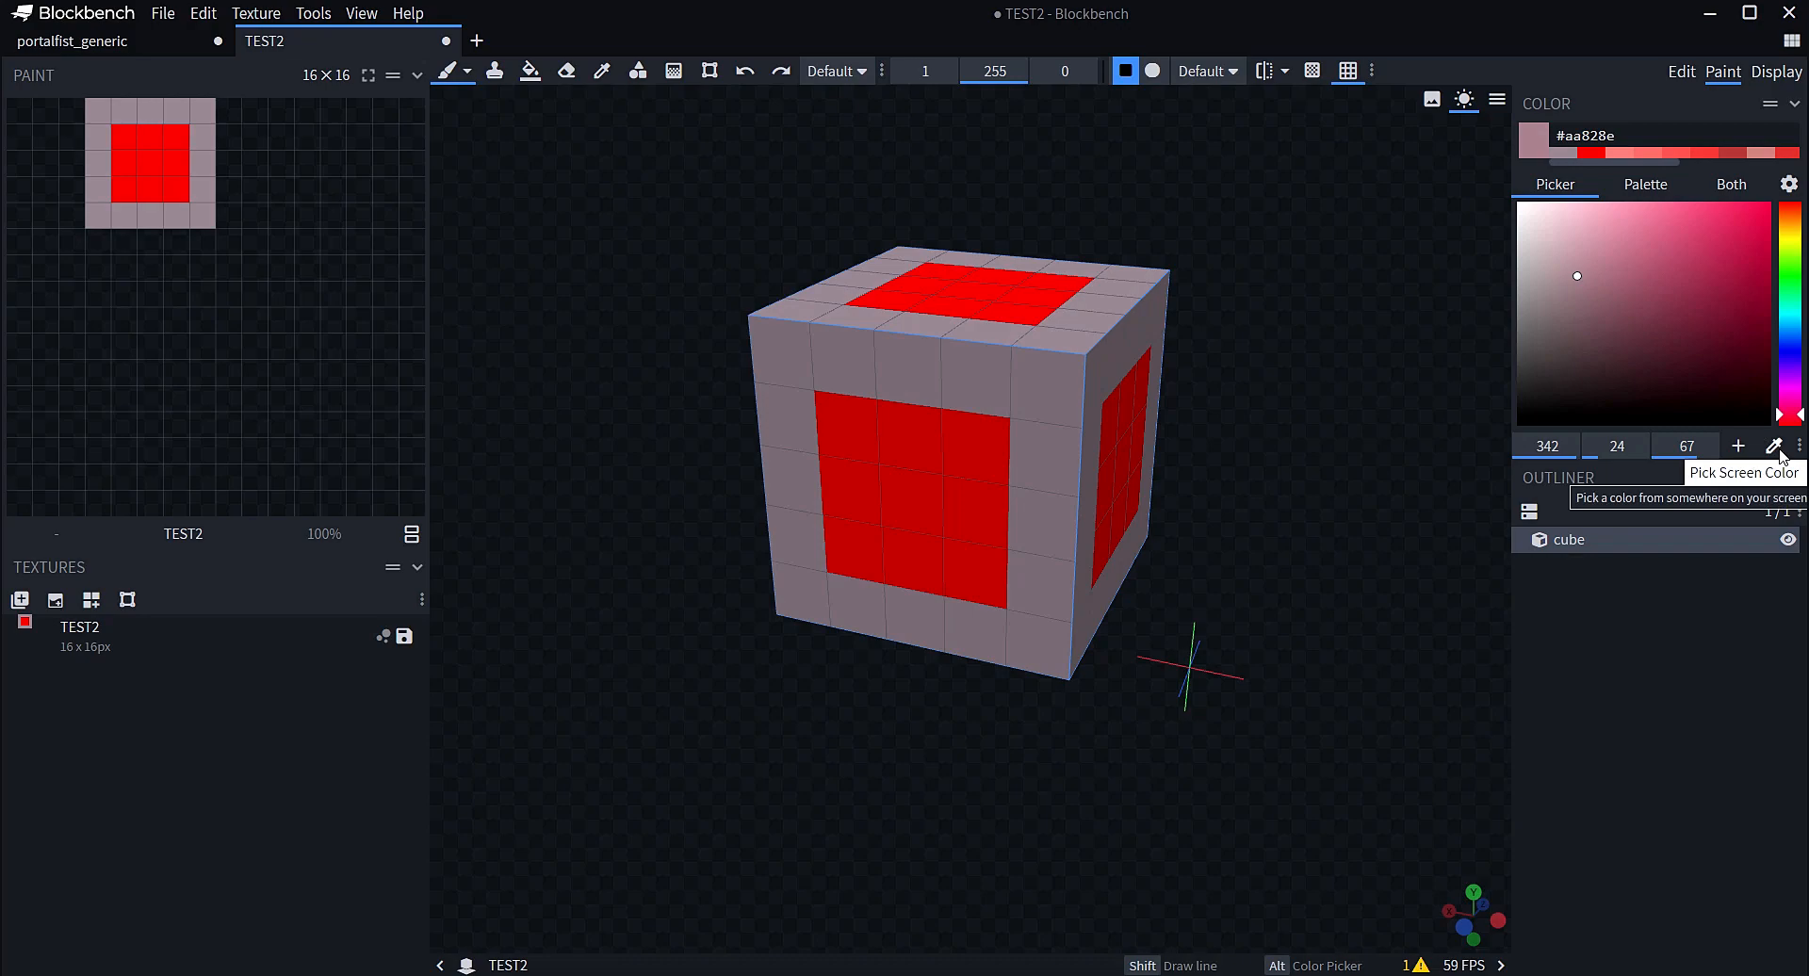
# Pick a new paint colour from the screen by sampling the red area on the cube's front face
pyautogui.click(1772, 445)
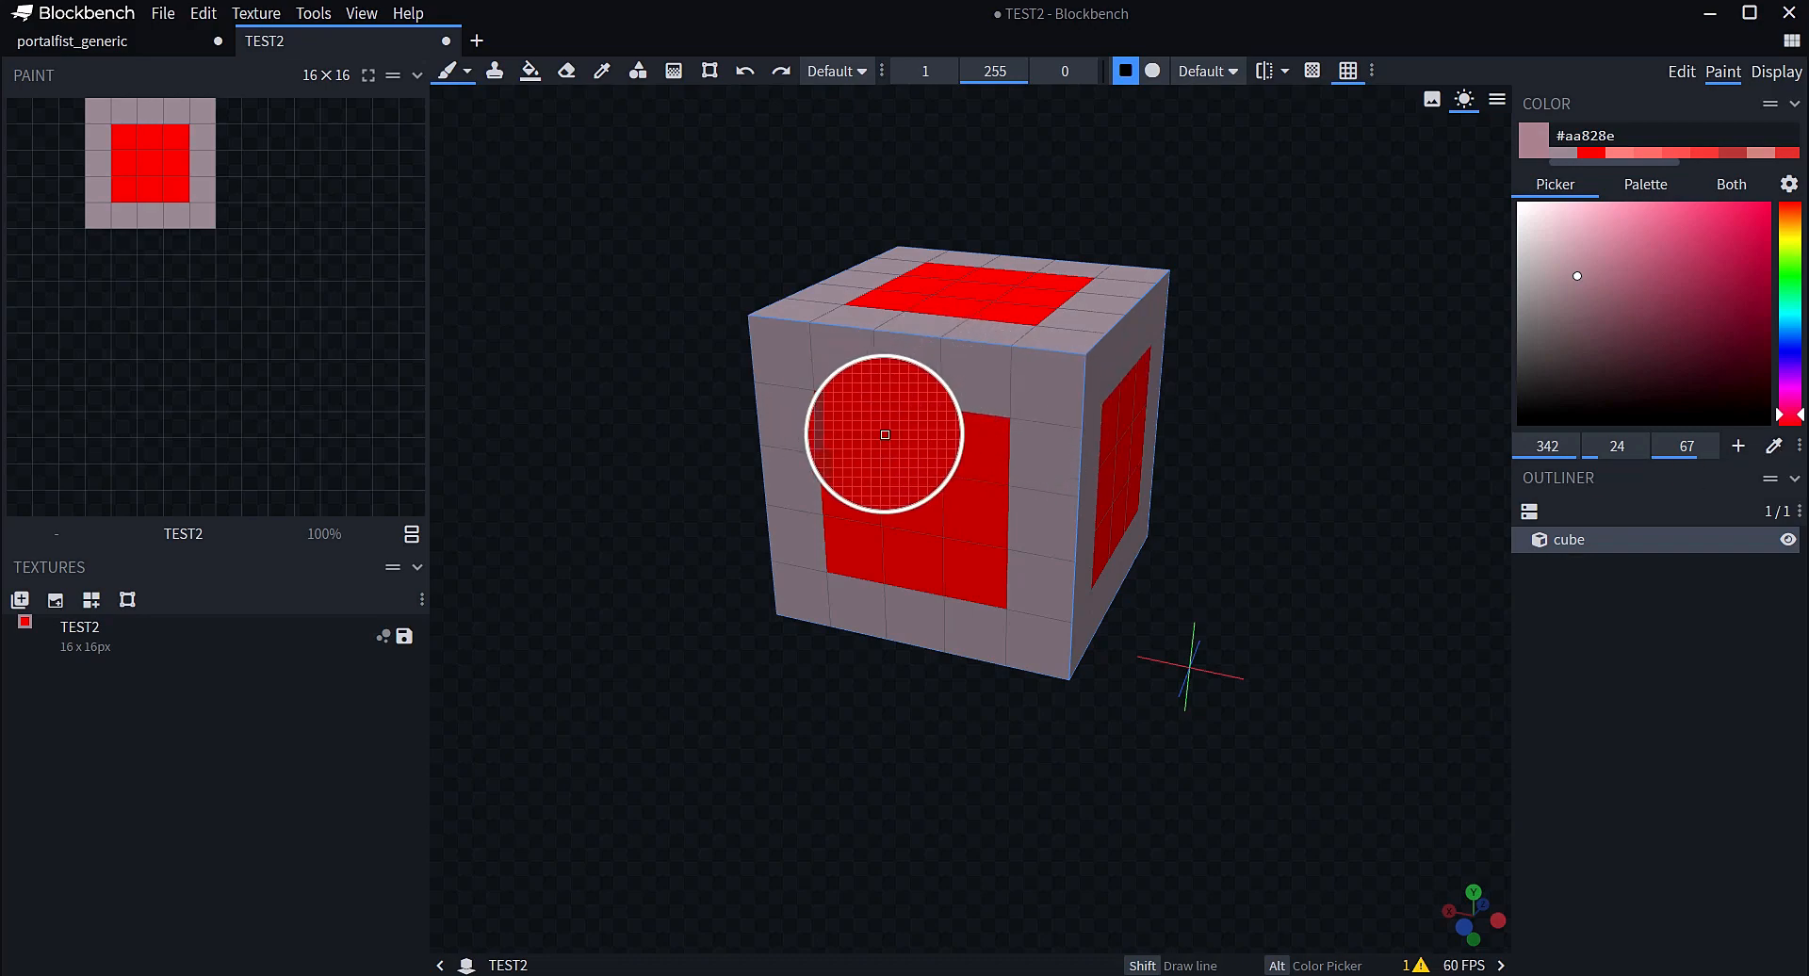
pyautogui.click(878, 435)
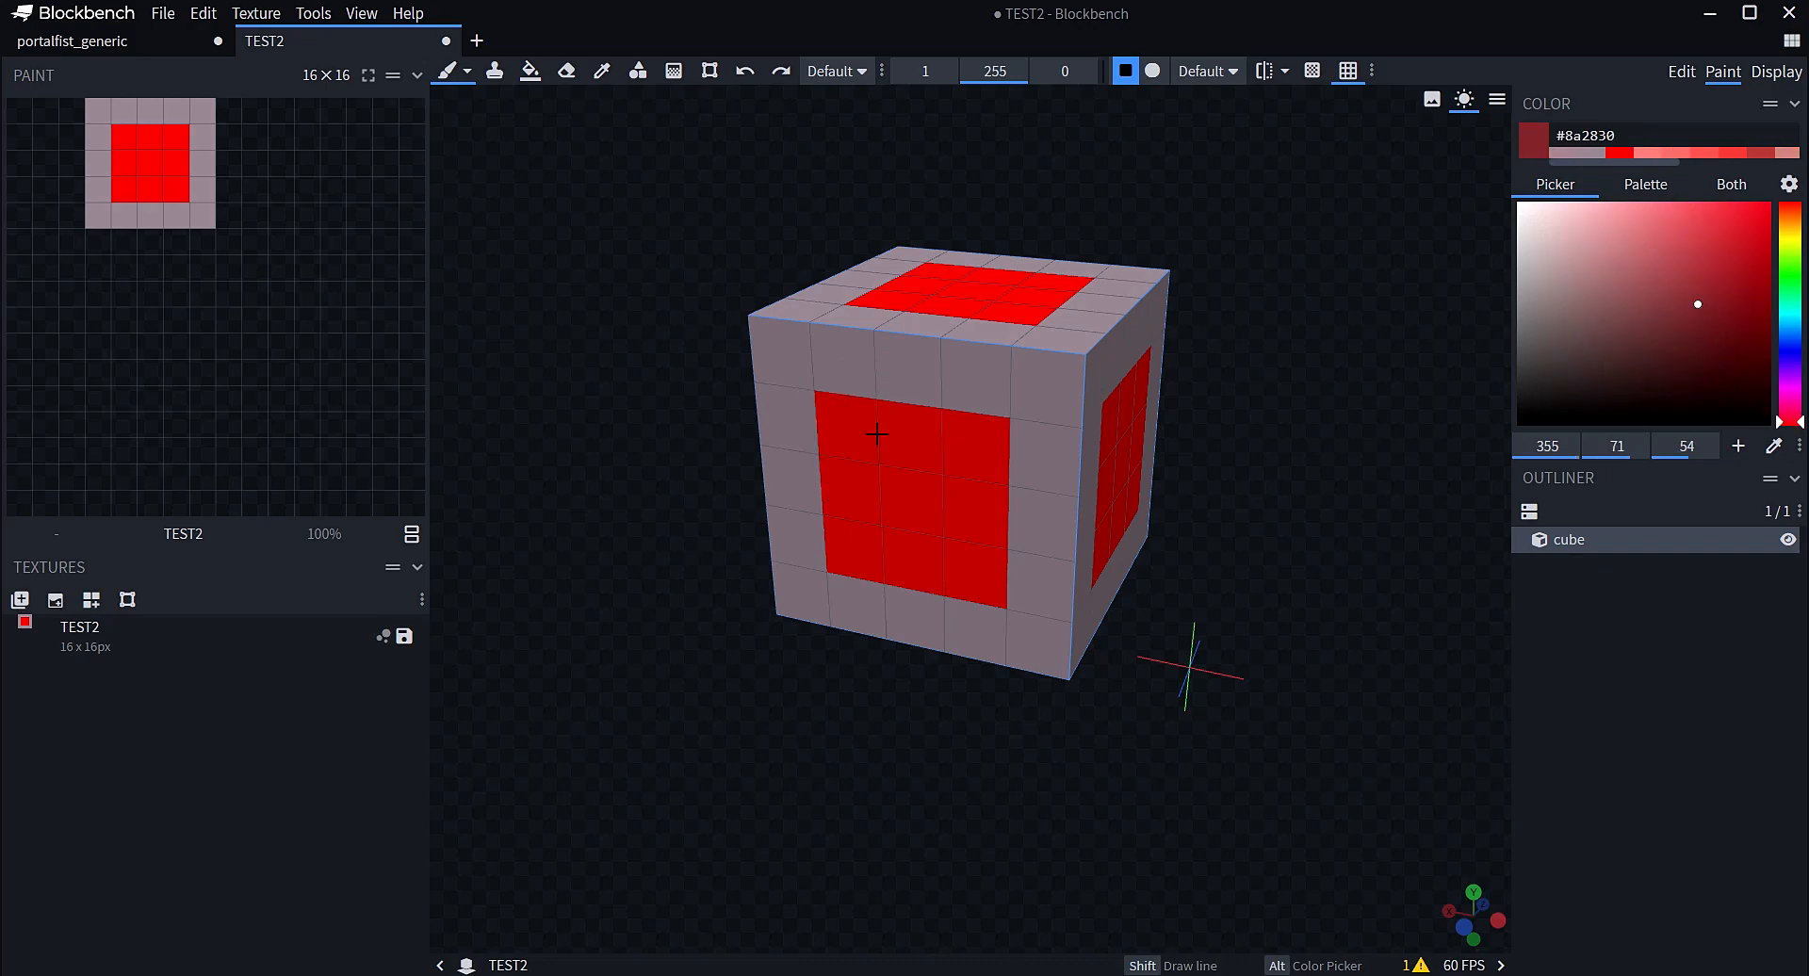
pyautogui.scroll(5, 876, 434)
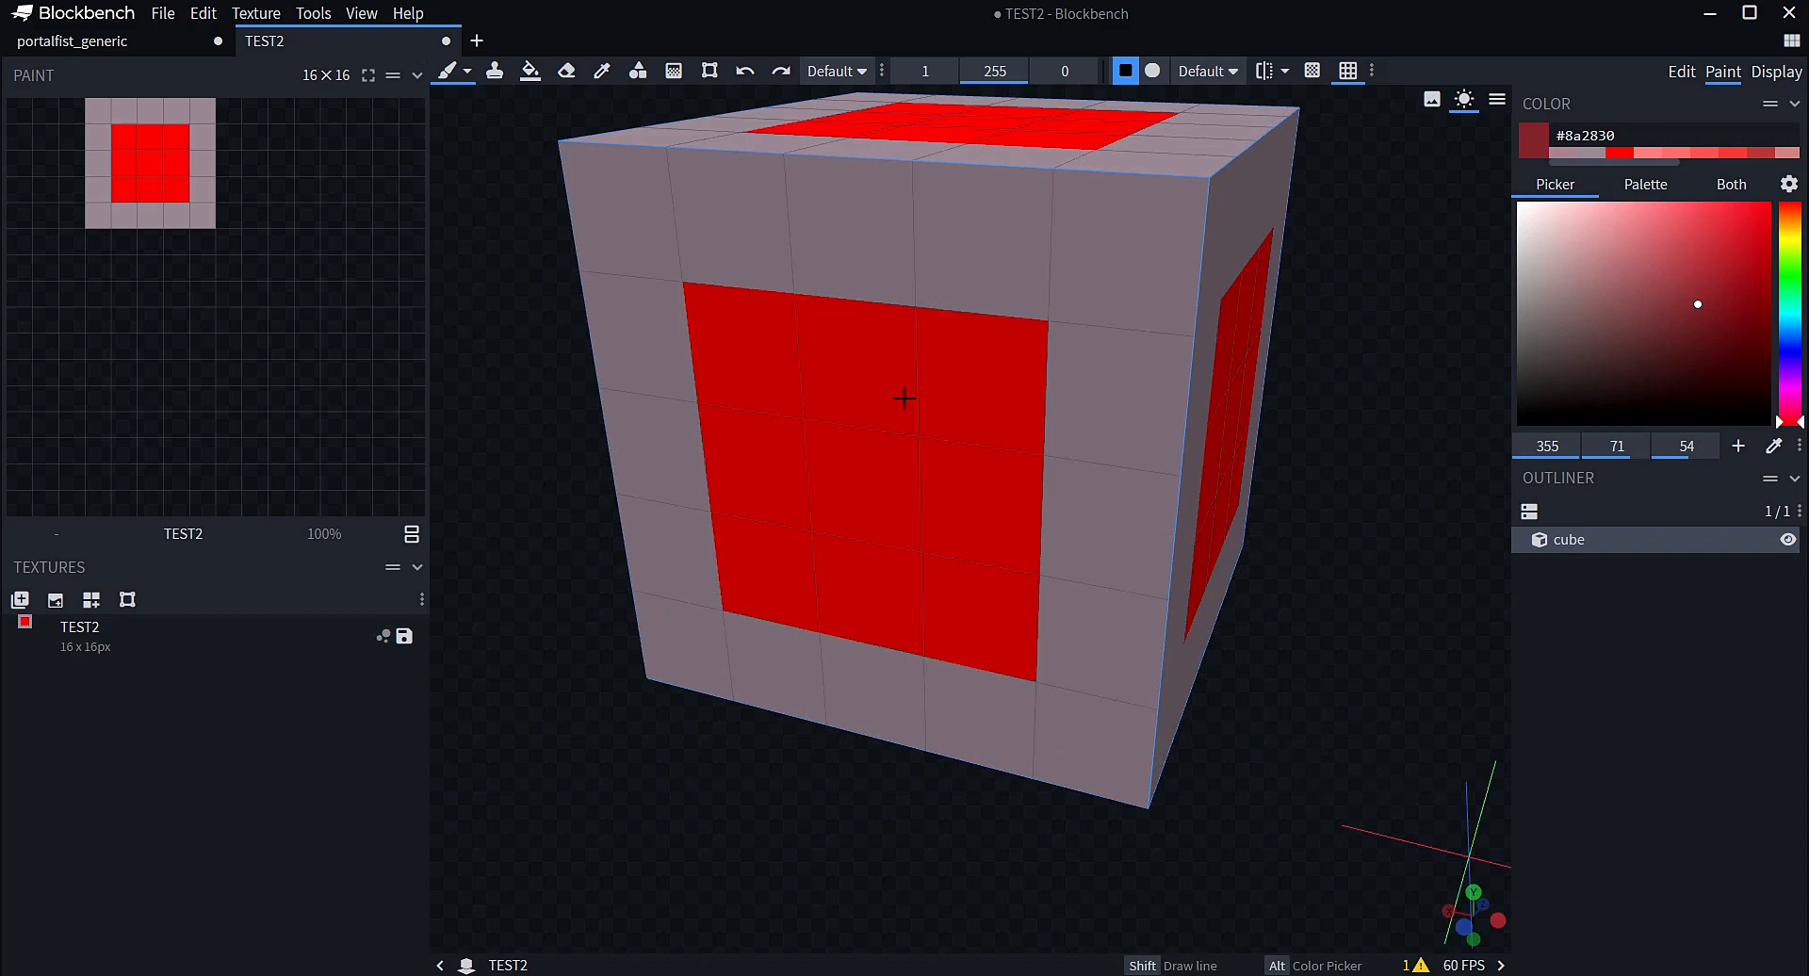
pyautogui.scroll(-3, 903, 399)
# Deselect and reselect the cube in the outliner, and hide and show it twice
pyautogui.click(1730, 618)
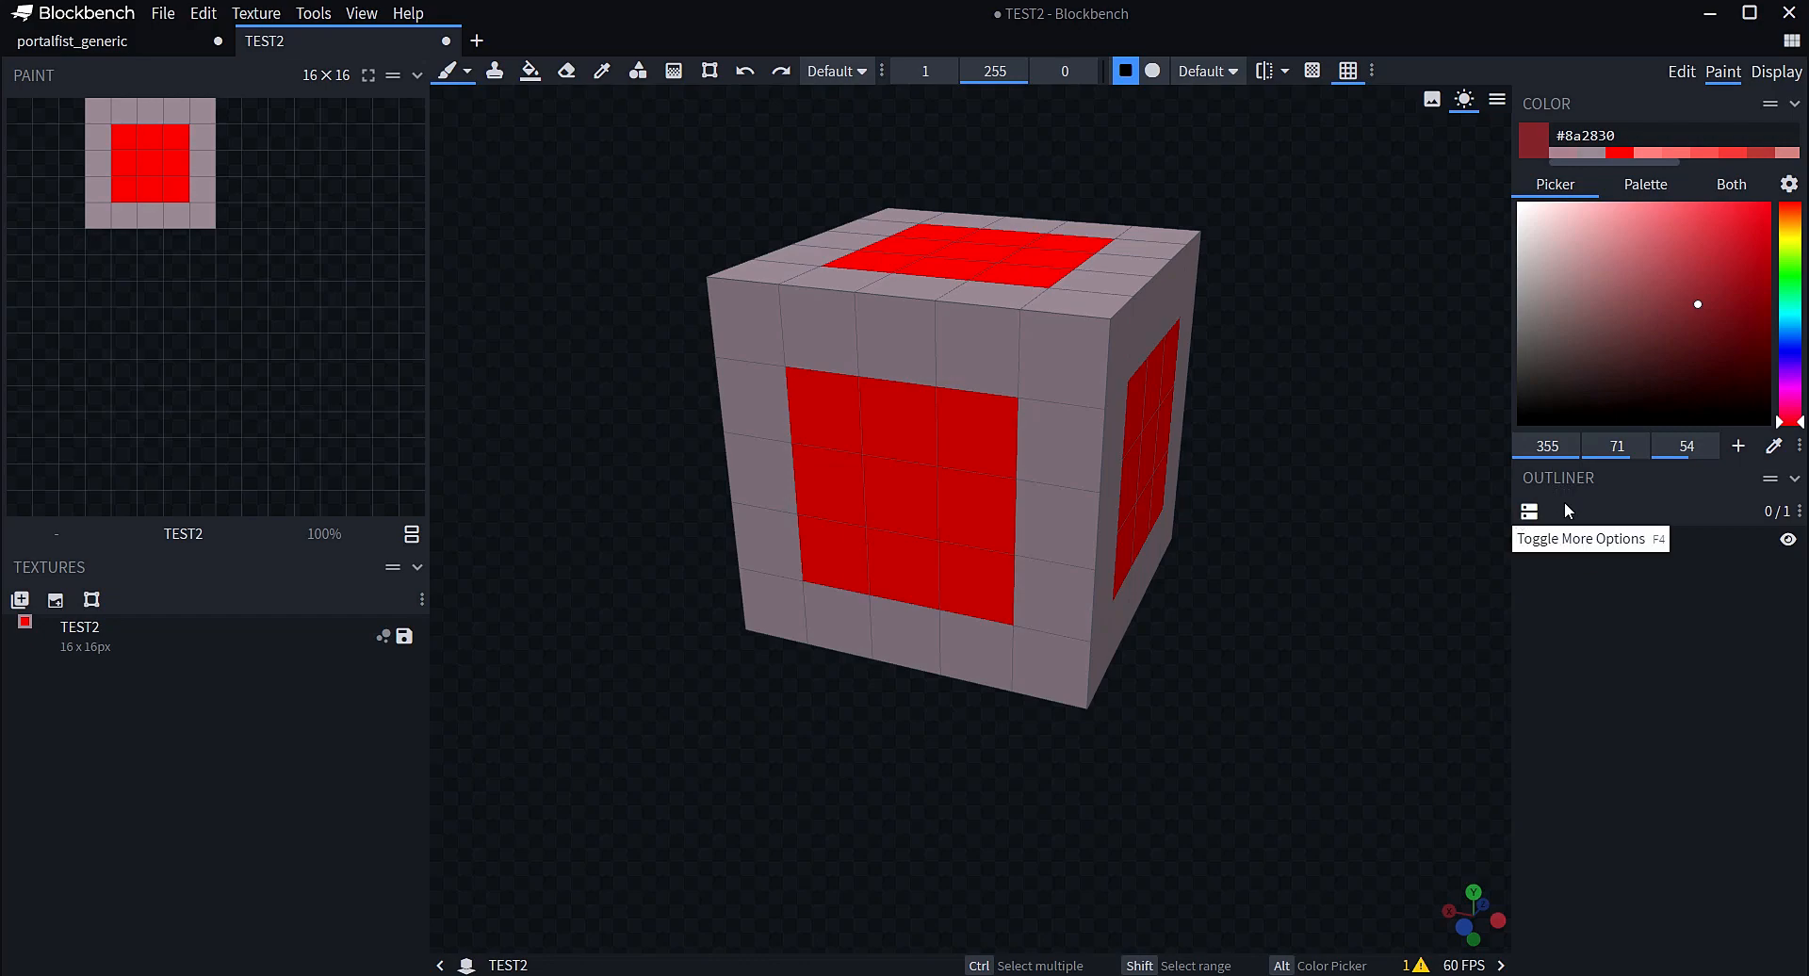
pyautogui.click(1590, 535)
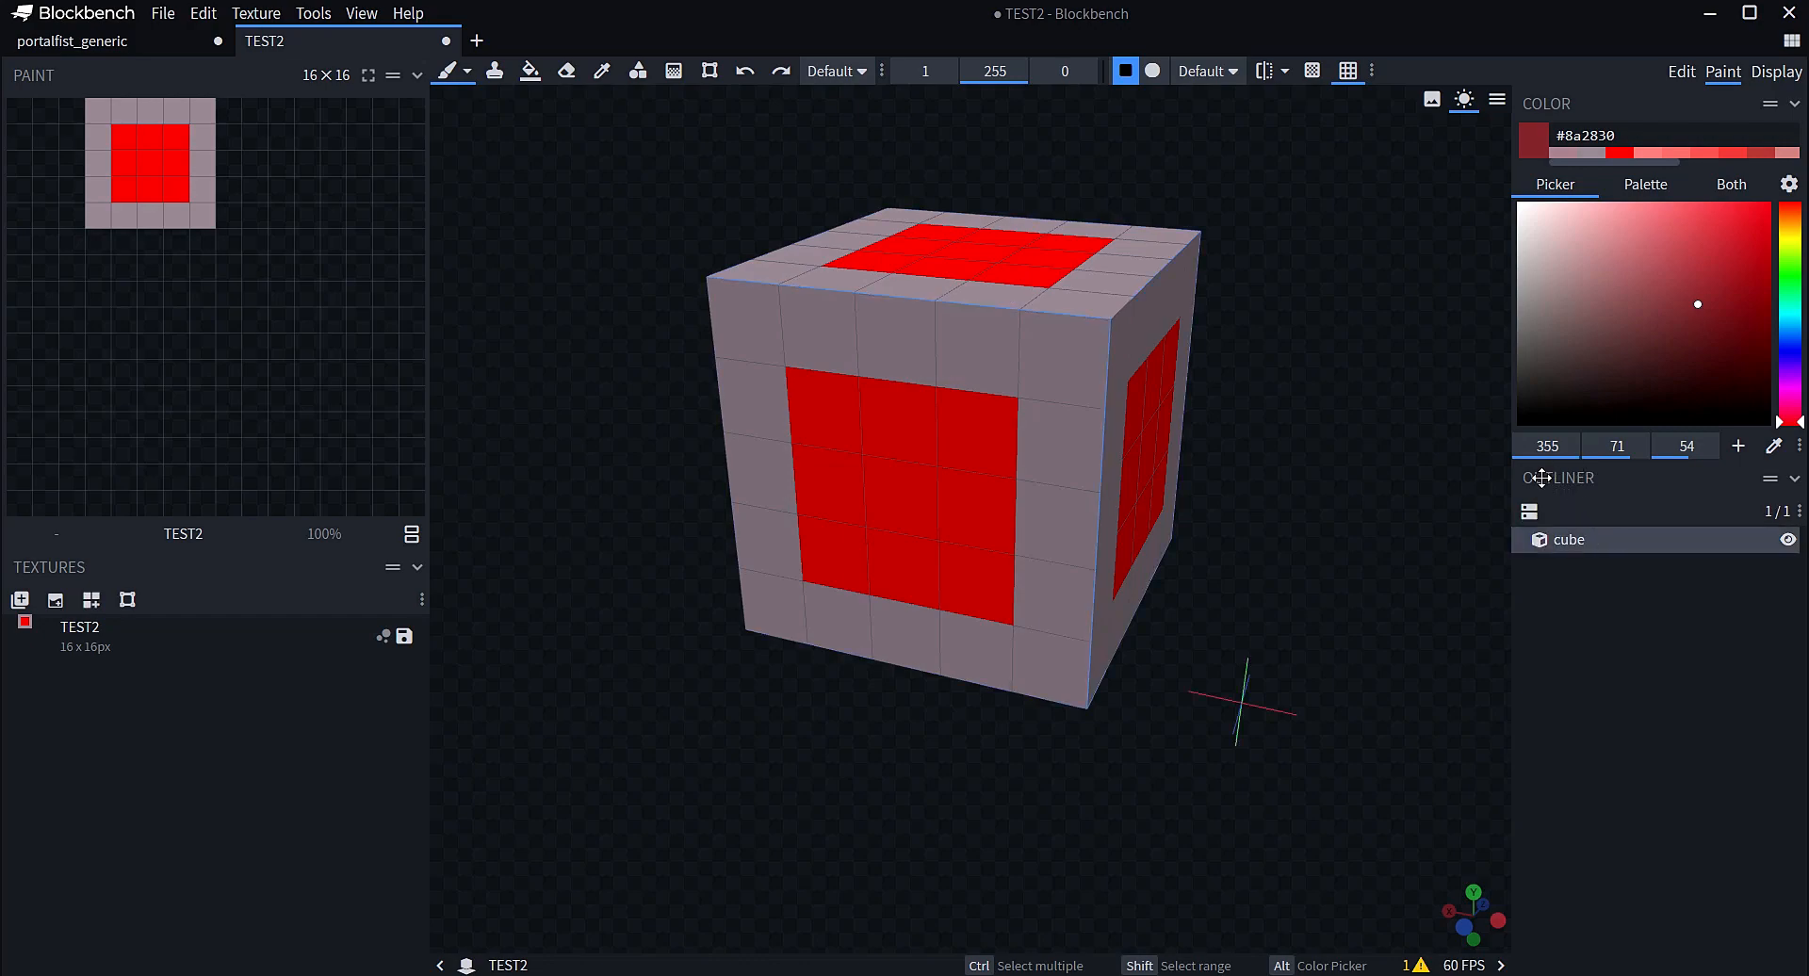
pyautogui.click(1787, 539)
pyautogui.click(1787, 540)
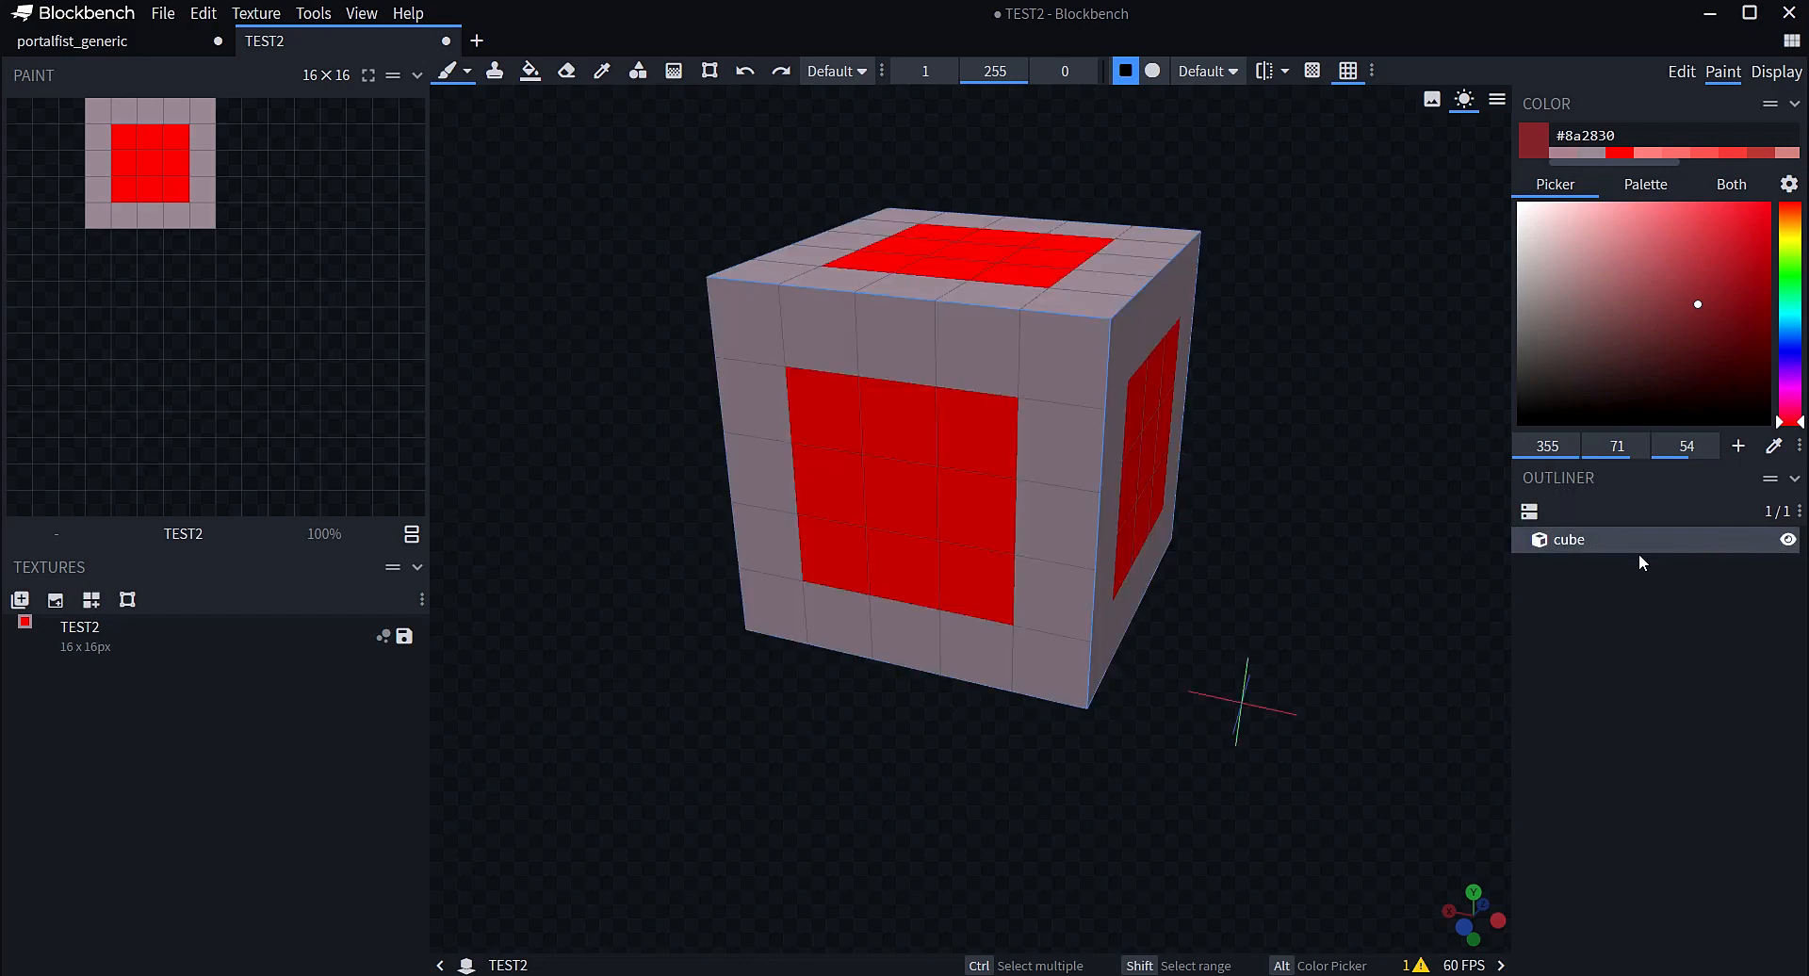
pyautogui.click(1788, 540)
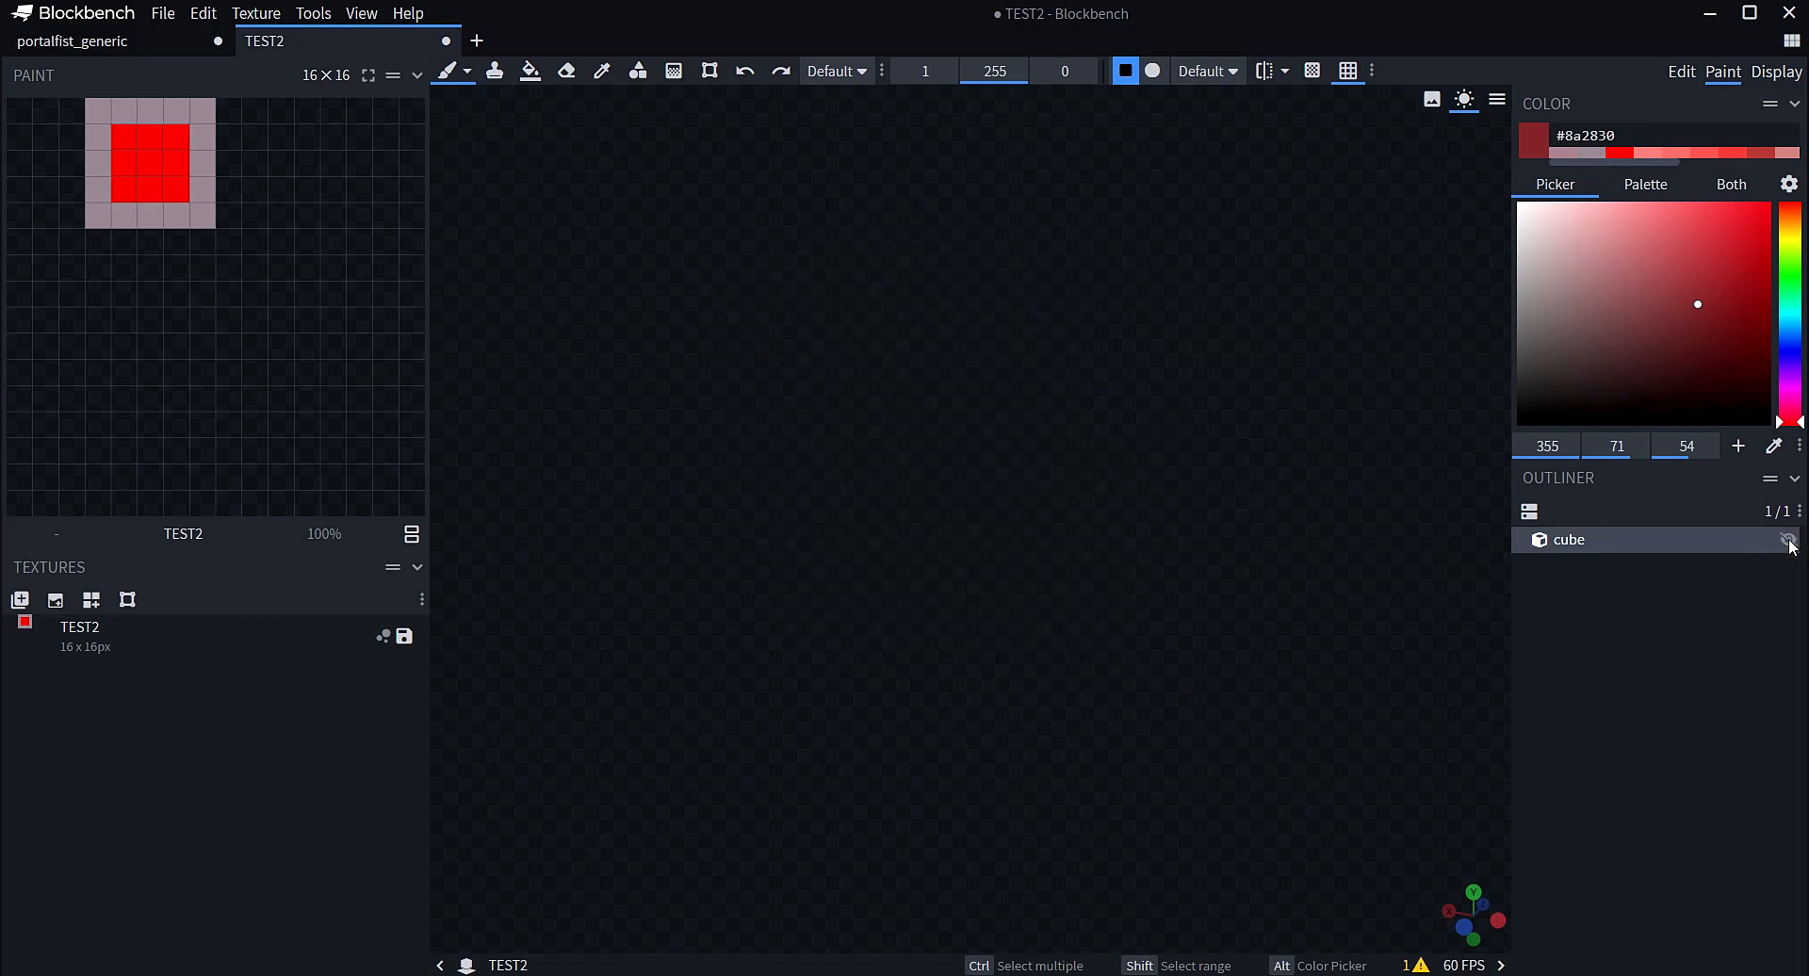
pyautogui.click(1788, 540)
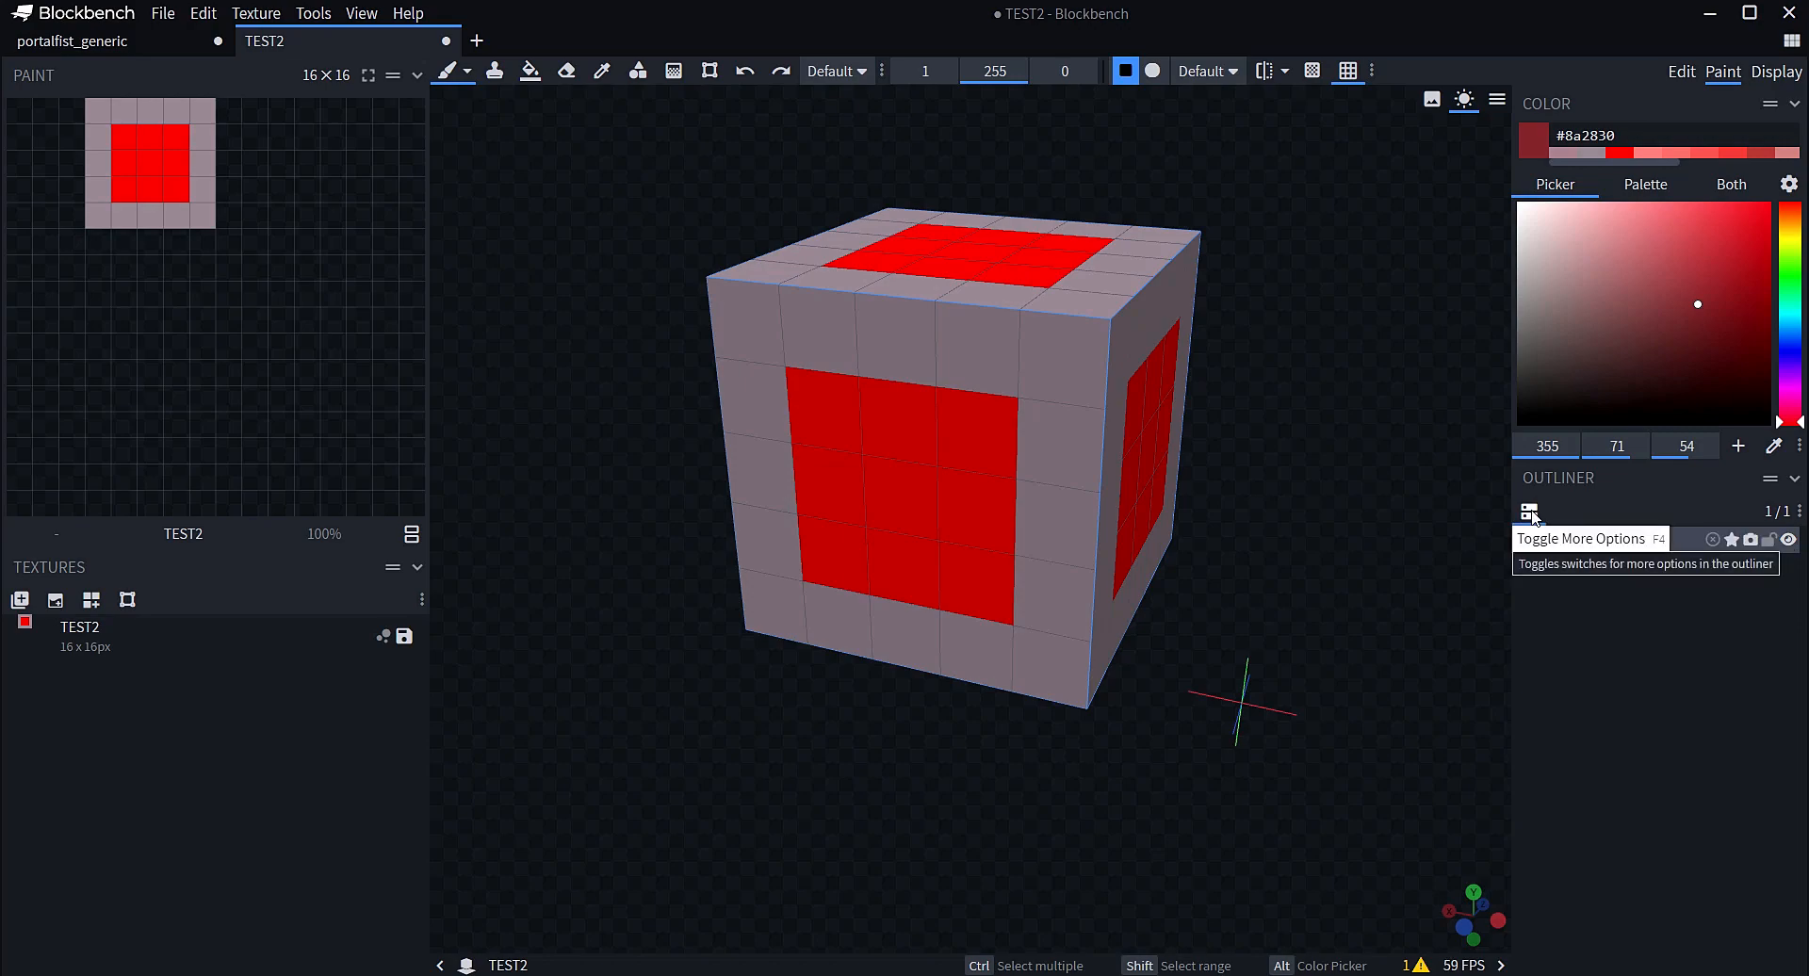
# Show the outliner's additional option switches, lock the cube, and hide and show it once
pyautogui.click(1530, 513)
pyautogui.click(1769, 540)
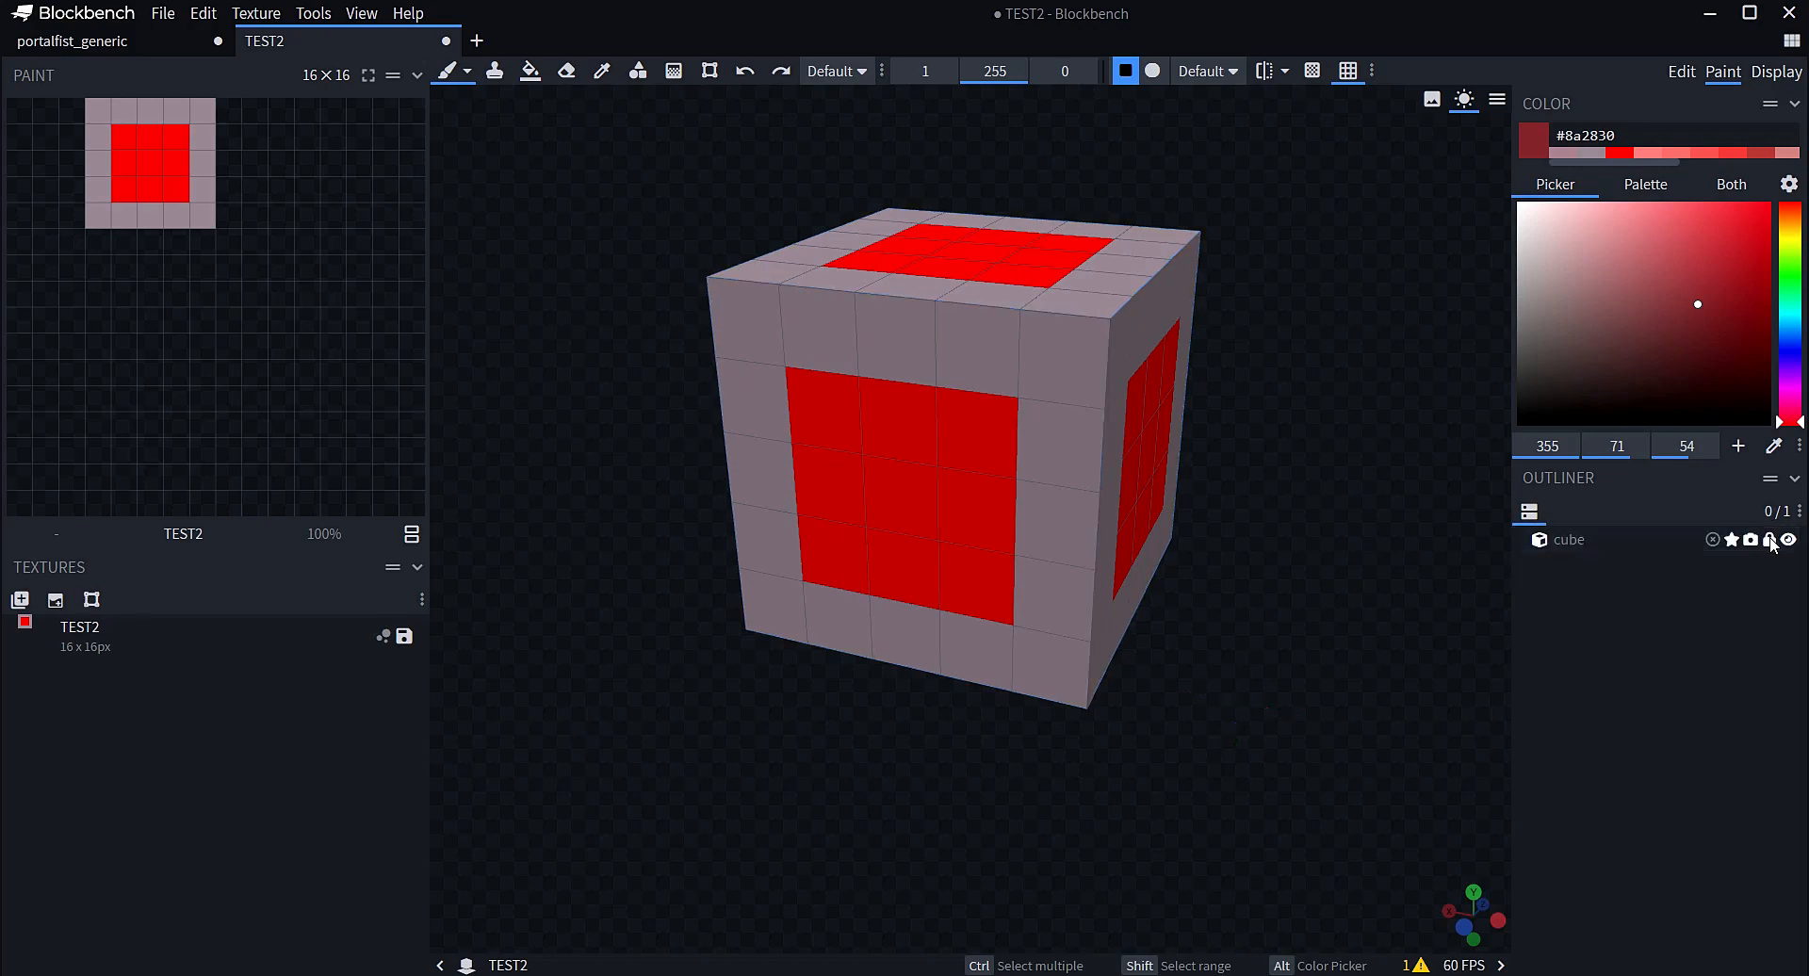
pyautogui.click(1787, 540)
pyautogui.click(1788, 539)
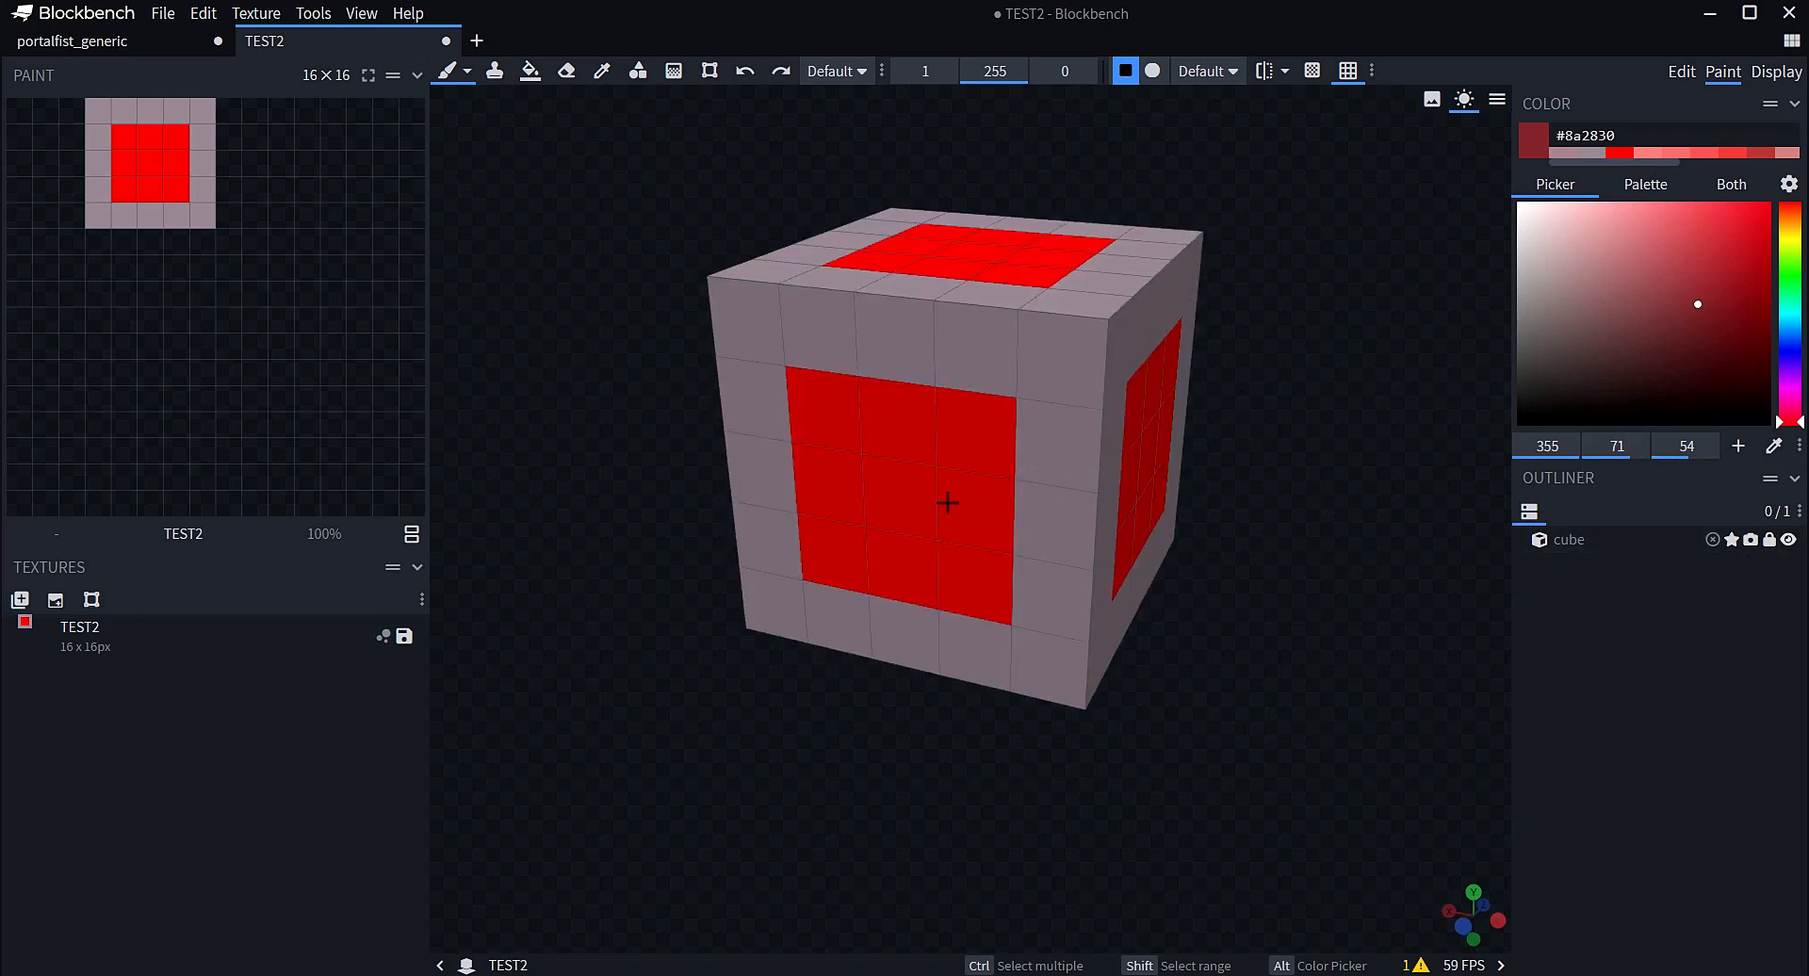
pyautogui.moveTo(945, 500); pyautogui.dragTo(971, 405, button='middle')
pyautogui.moveTo(466, 123); pyautogui.dragTo(825, 377, button='middle')
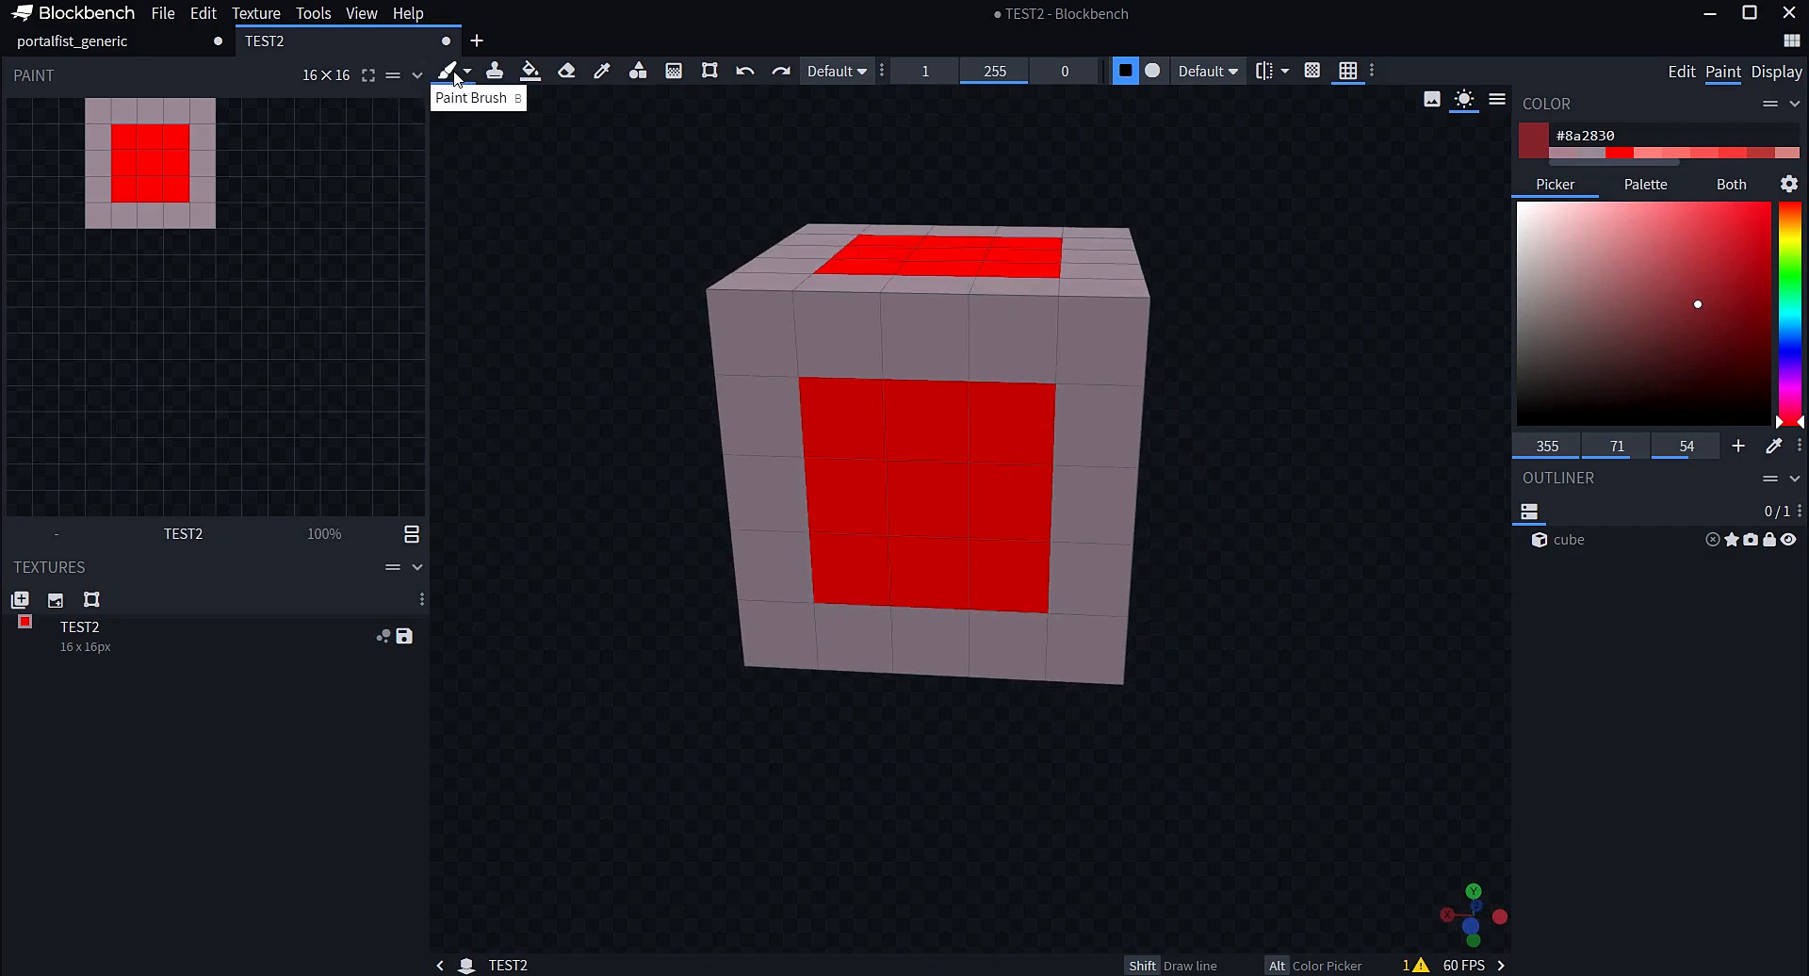
# Paint one dark red (#8a2830) pixel inside the texture's red area, and undo the stroke
pyautogui.moveTo(629, 279)
pyautogui.mouseDown(button='middle')
pyautogui.moveTo(876, 323)
pyautogui.moveTo(1078, 311)
pyautogui.mouseUp(button='middle')
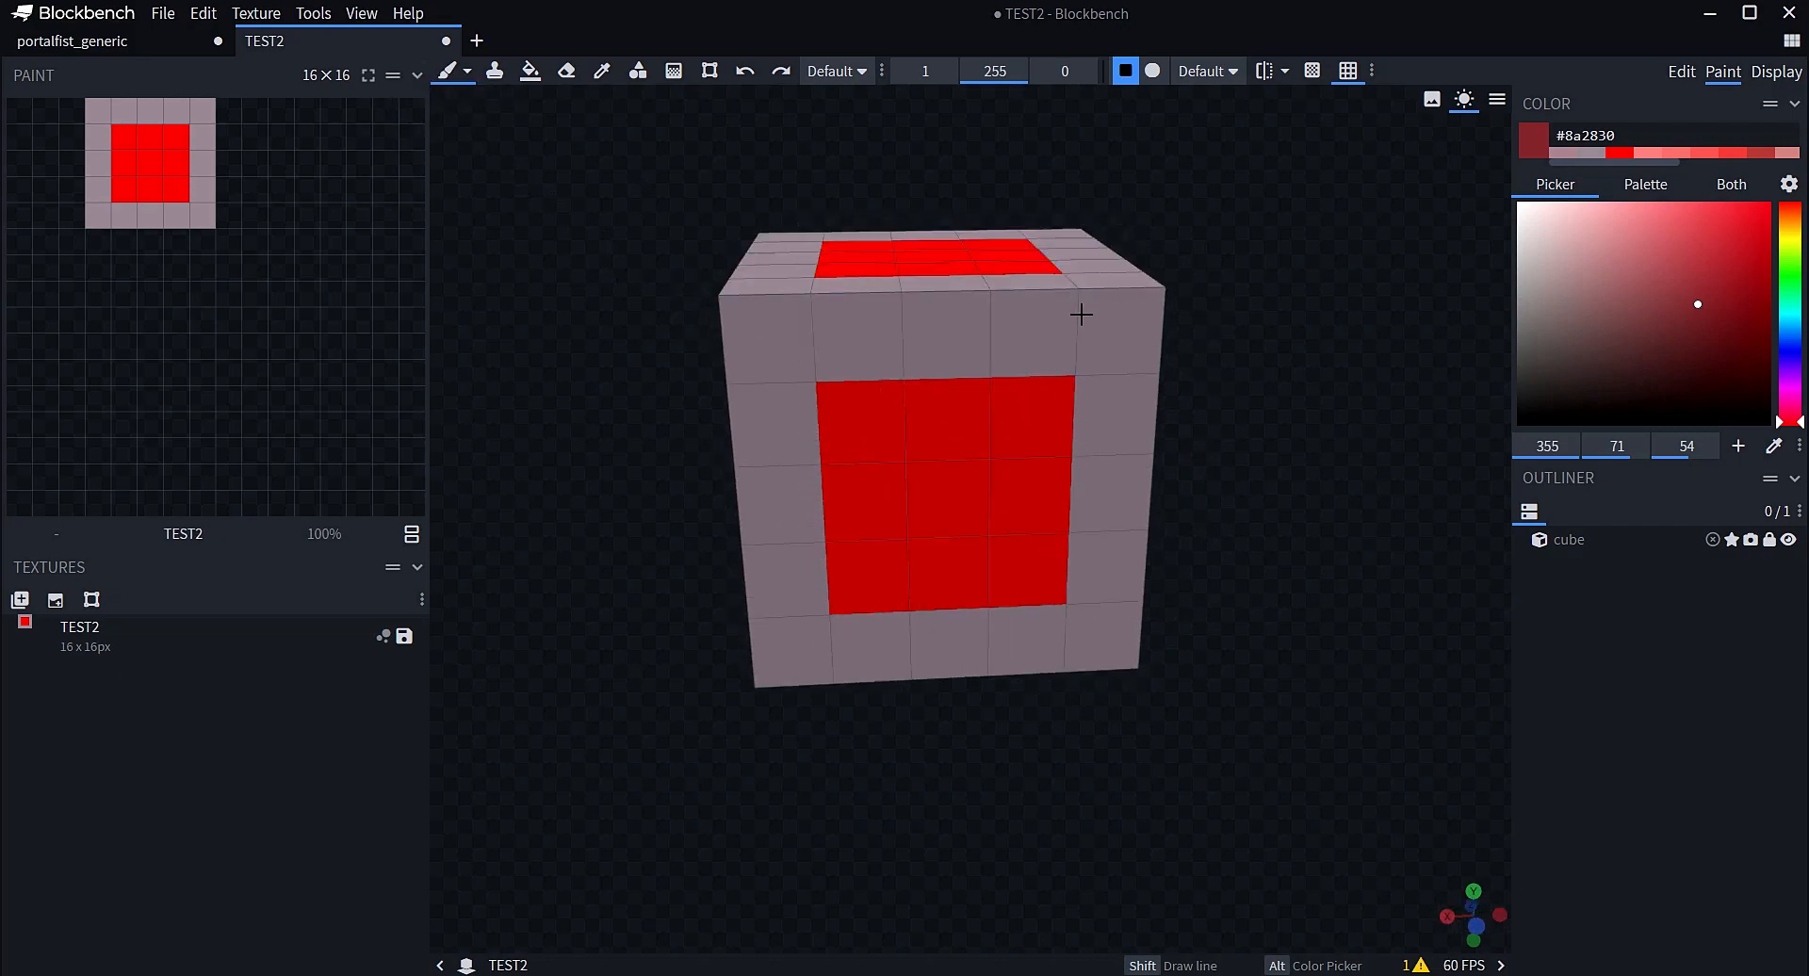
pyautogui.click(176, 163)
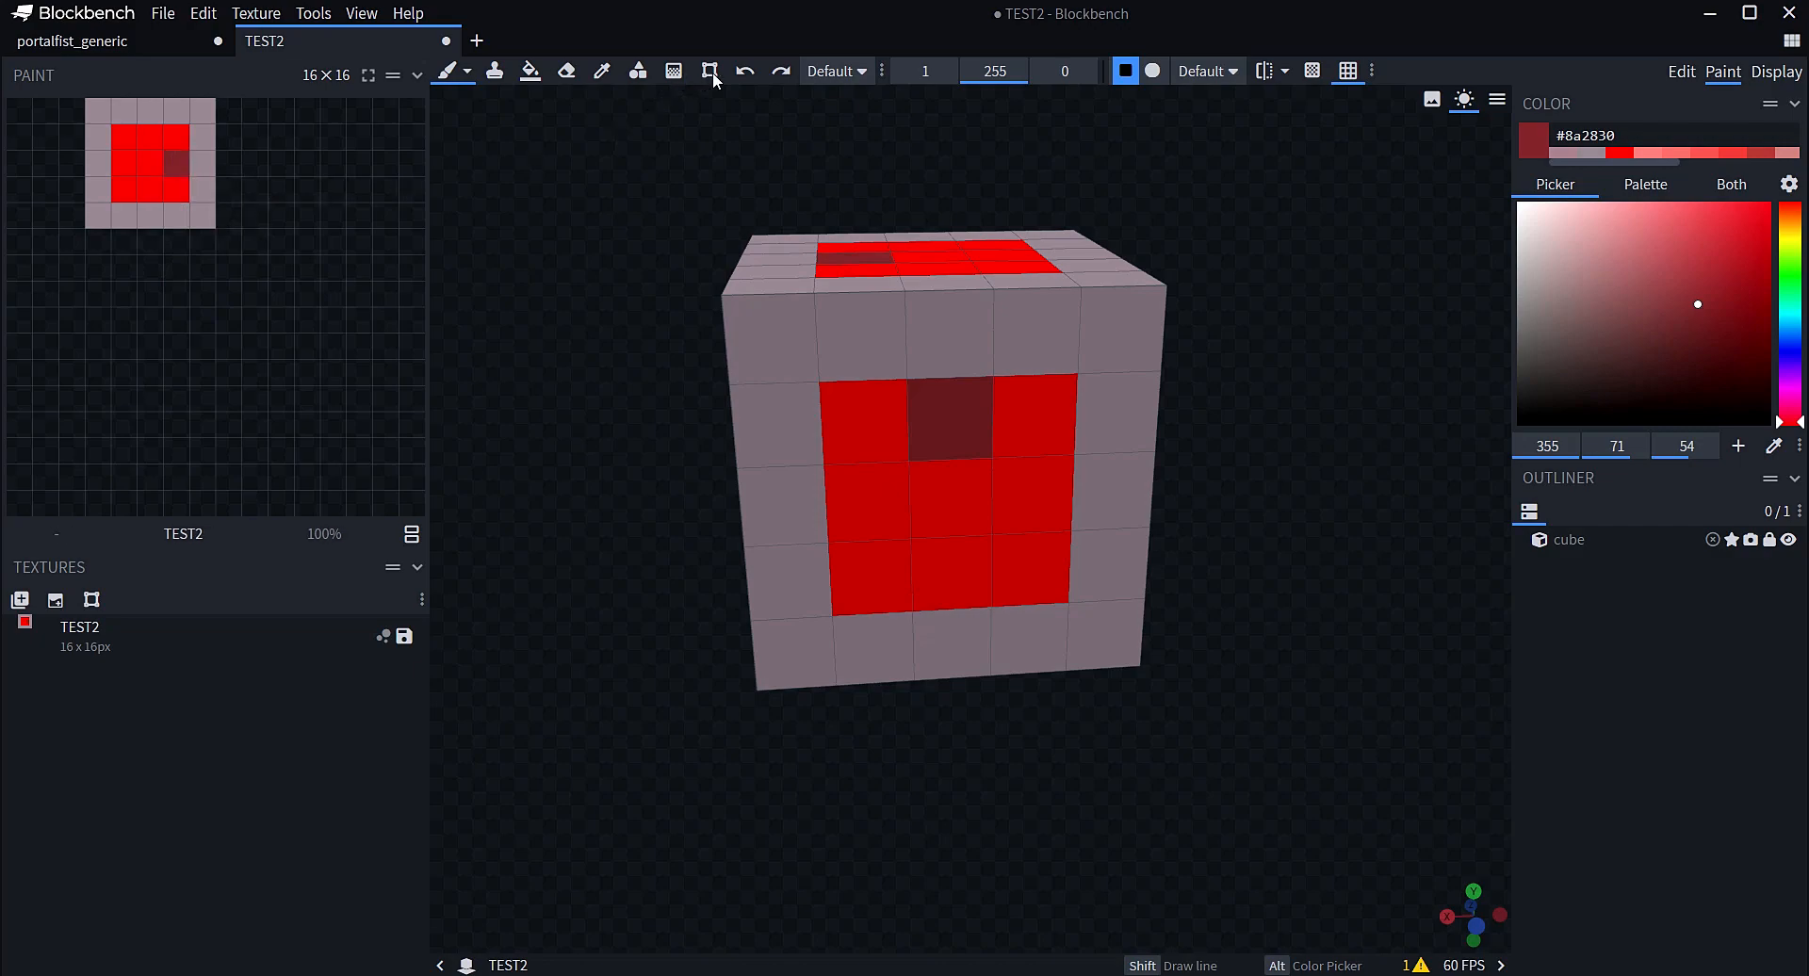
pyautogui.click(744, 70)
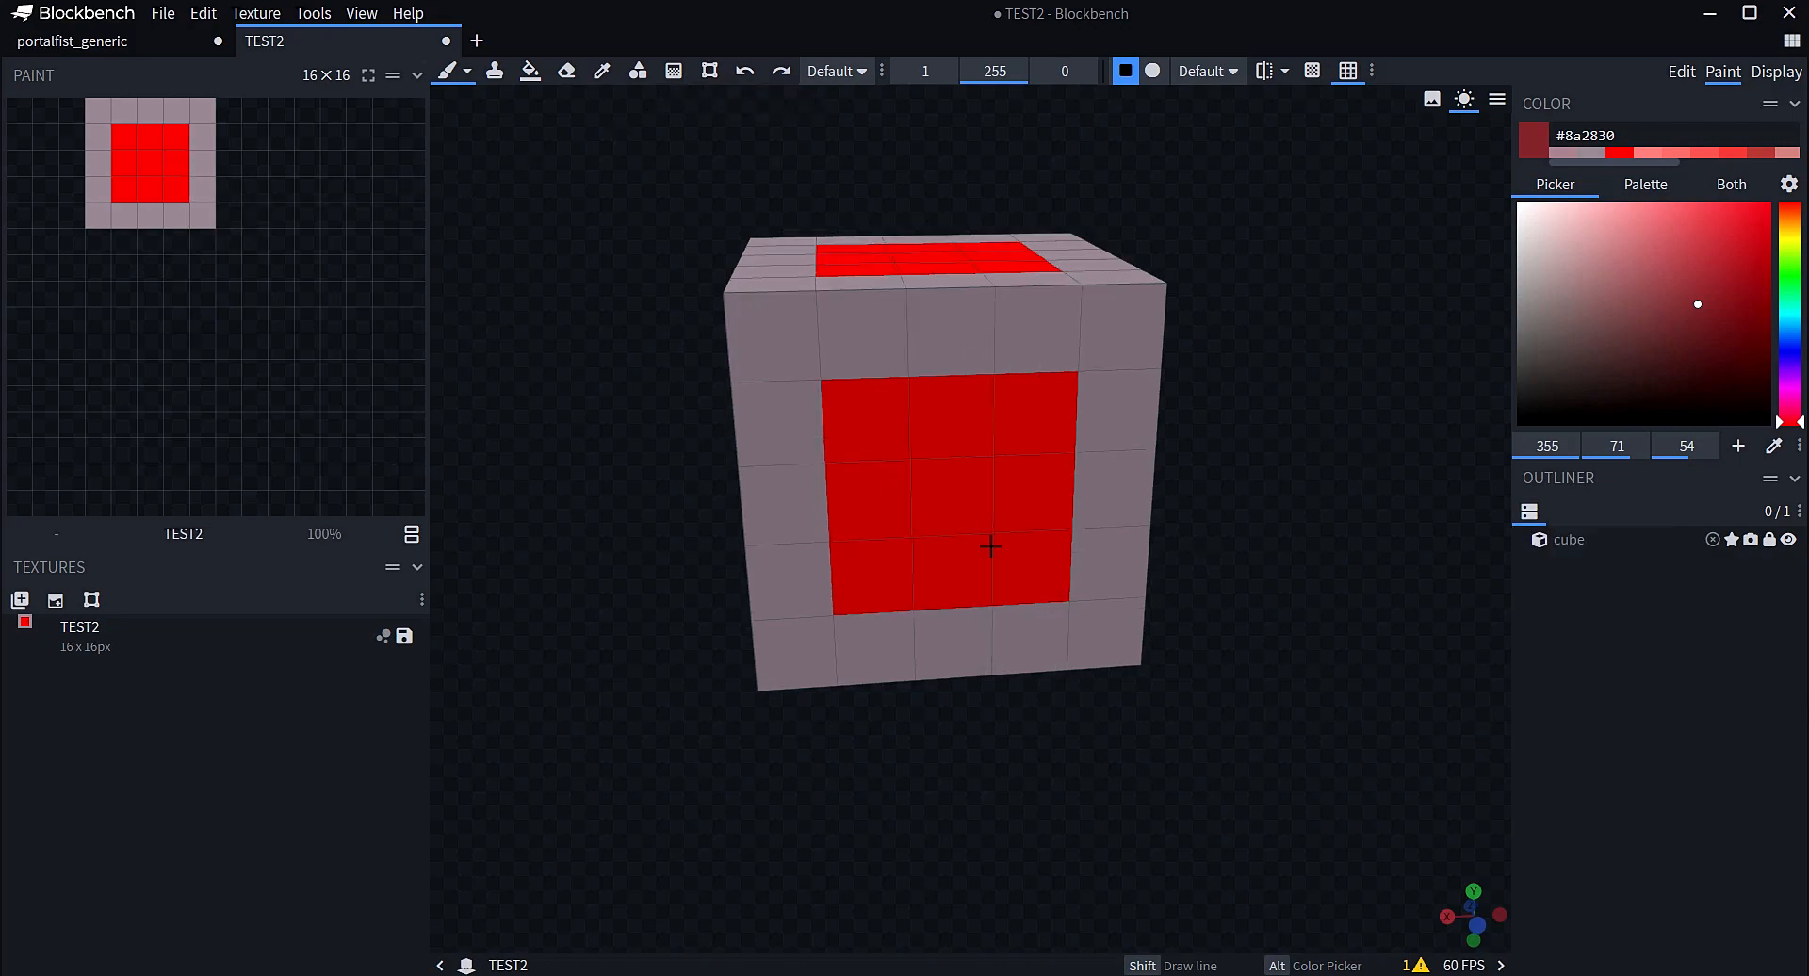
pyautogui.moveTo(940, 294)
pyautogui.mouseDown(button='middle')
pyautogui.moveTo(937, 317)
pyautogui.moveTo(942, 287)
pyautogui.mouseUp(button='middle')
pyautogui.moveTo(1307, 536); pyautogui.dragTo(1319, 483, button='middle')
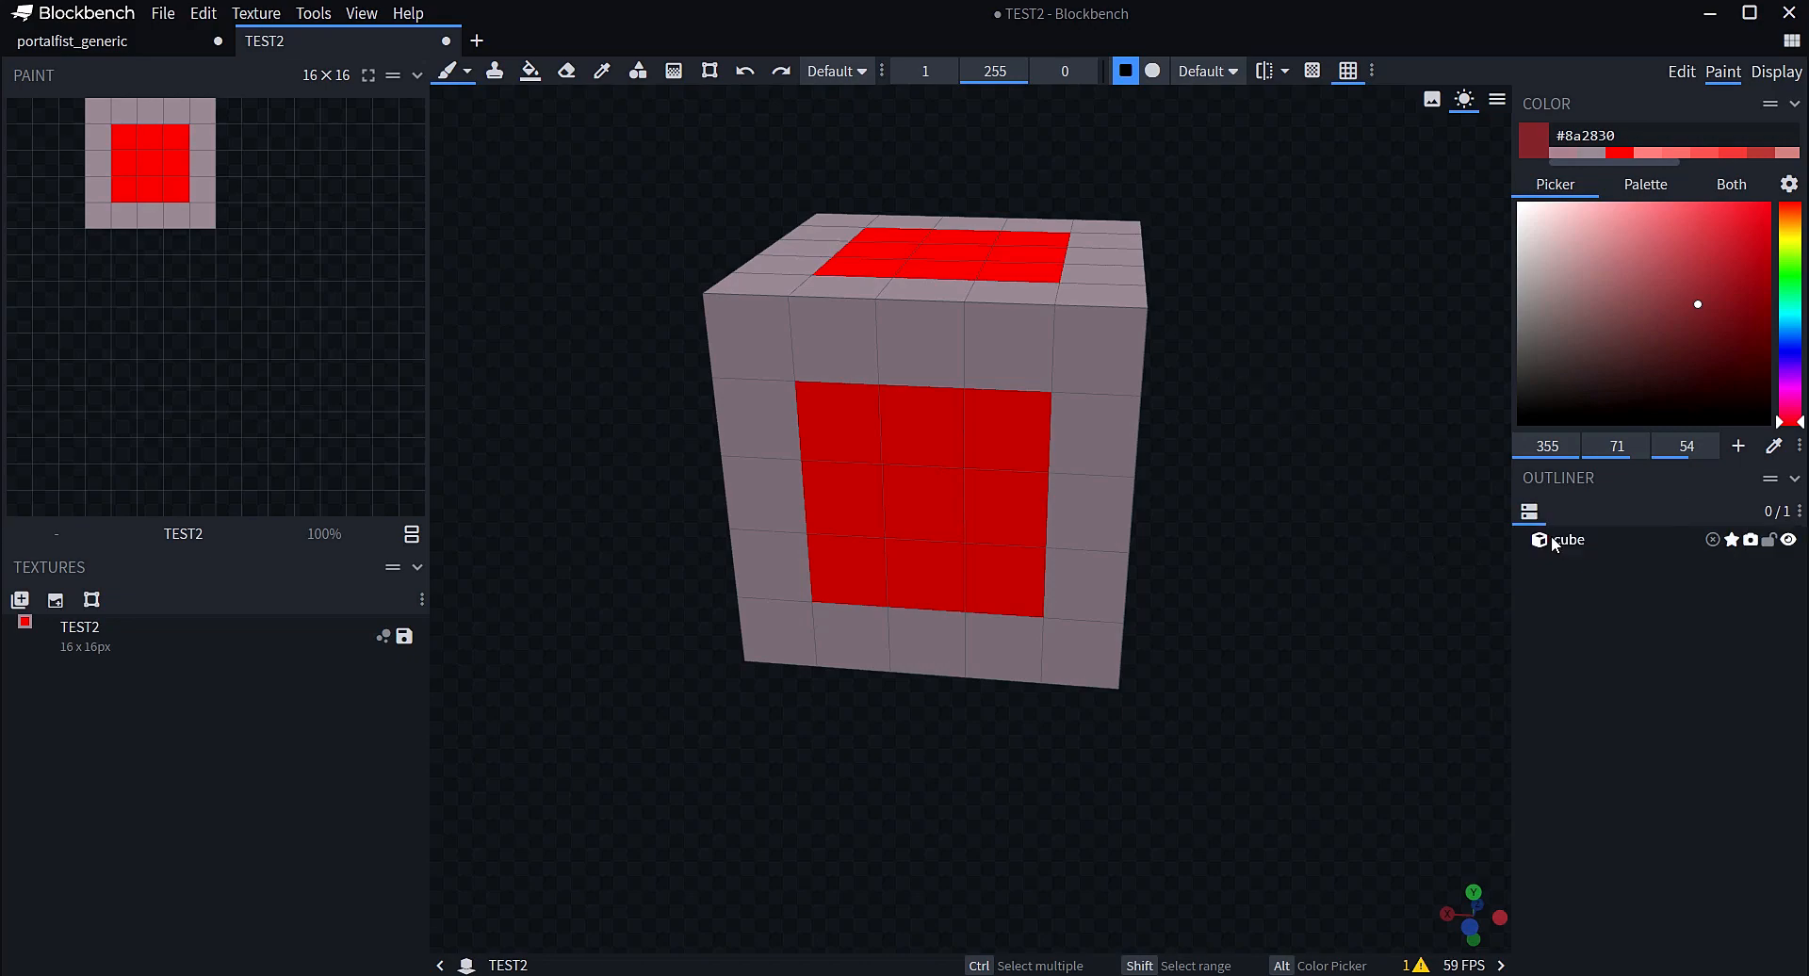
# Hide the outliner's additional option switches and select the TEST2 texture
pyautogui.click(1530, 517)
pyautogui.moveTo(1364, 586); pyautogui.dragTo(1272, 604)
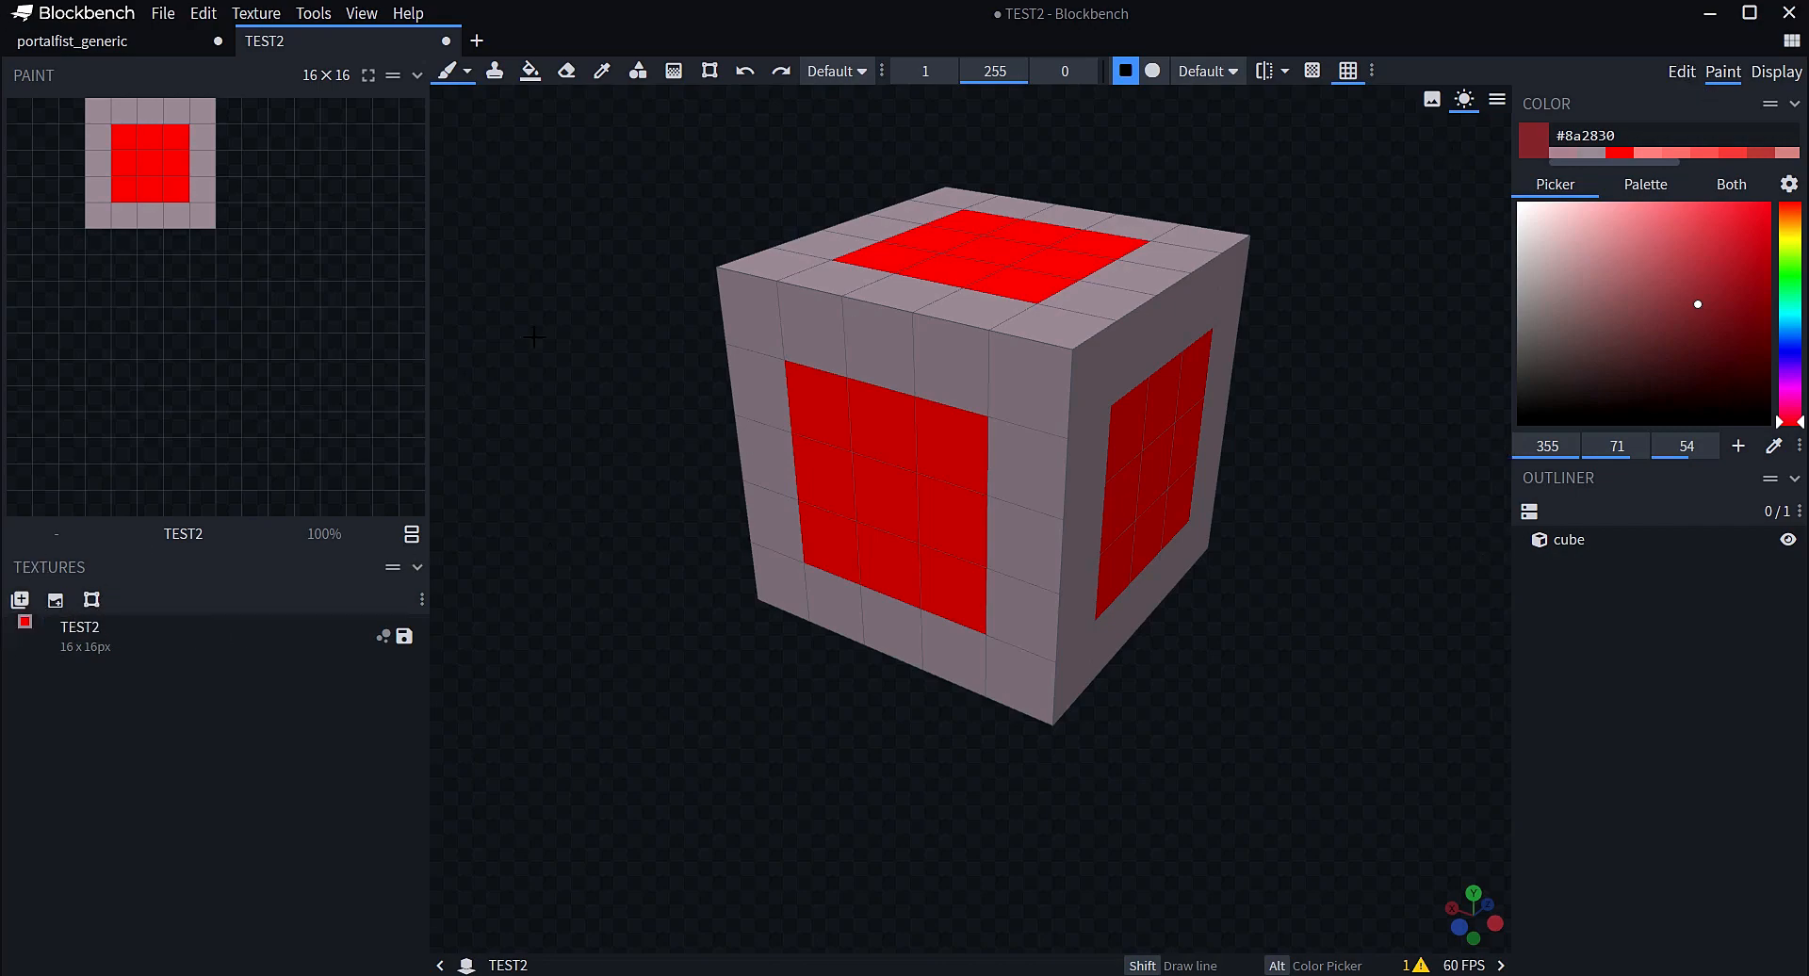
pyautogui.click(69, 635)
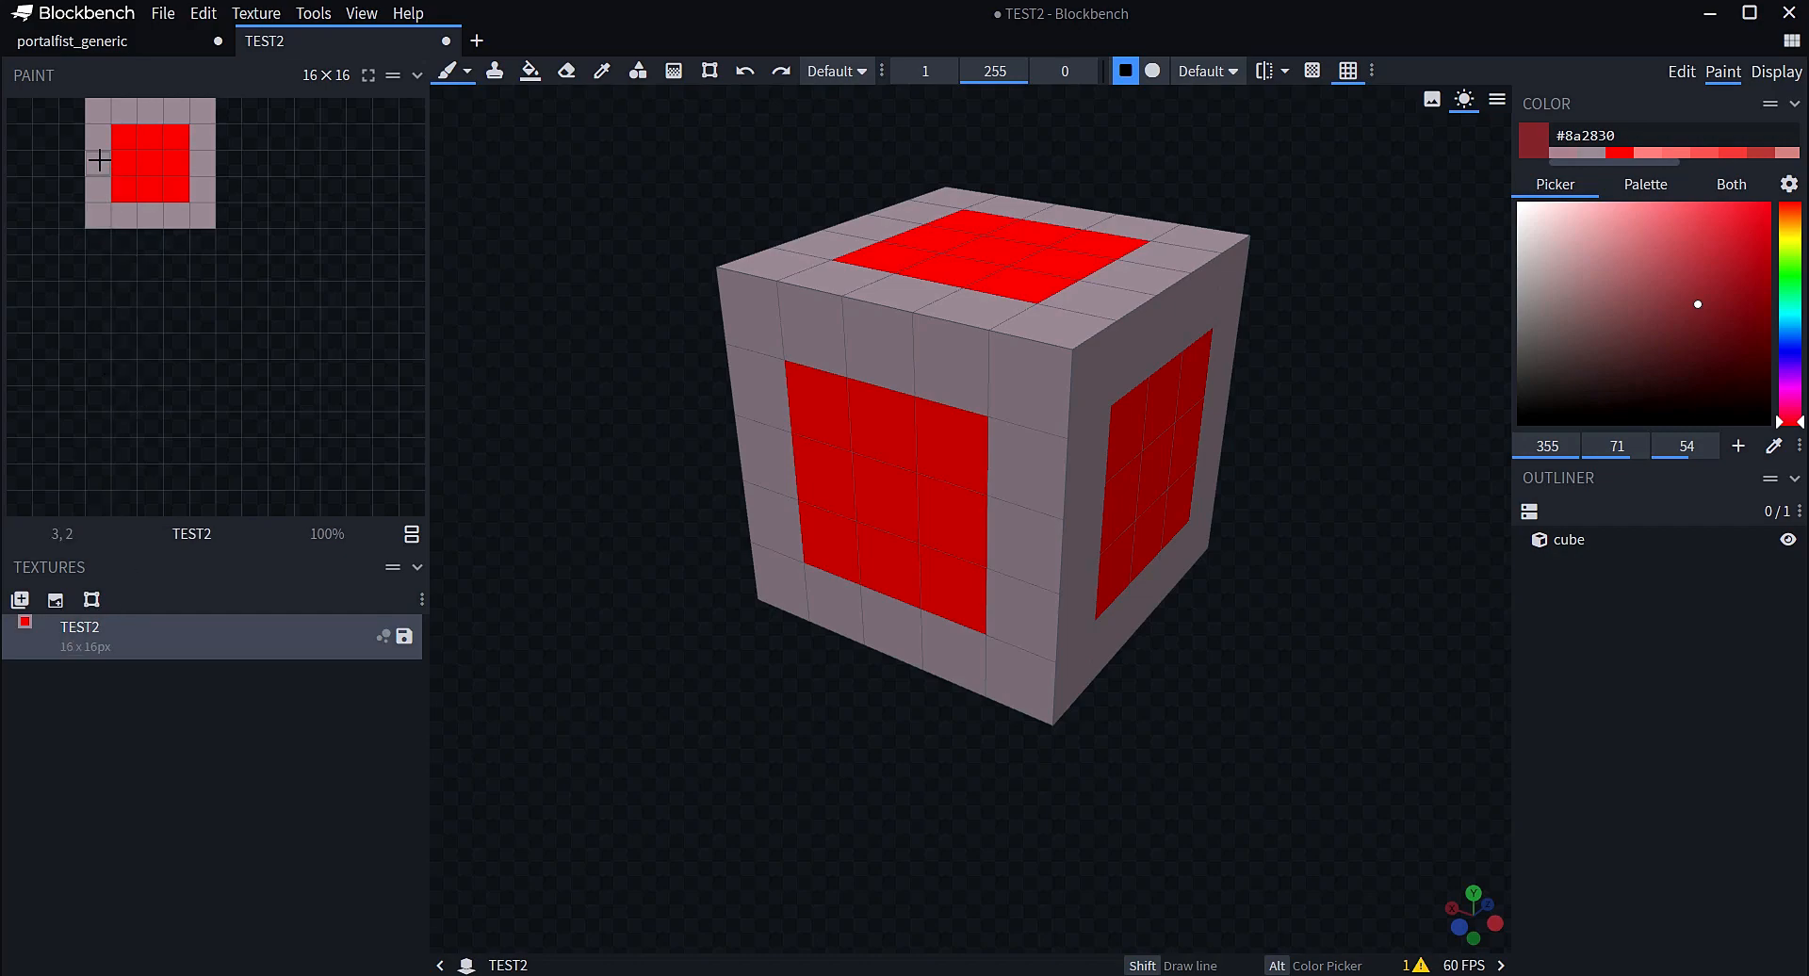
# Collapse and expand the Paint panel, and detach it over the viewport and dock it back above Textures
pyautogui.click(416, 76)
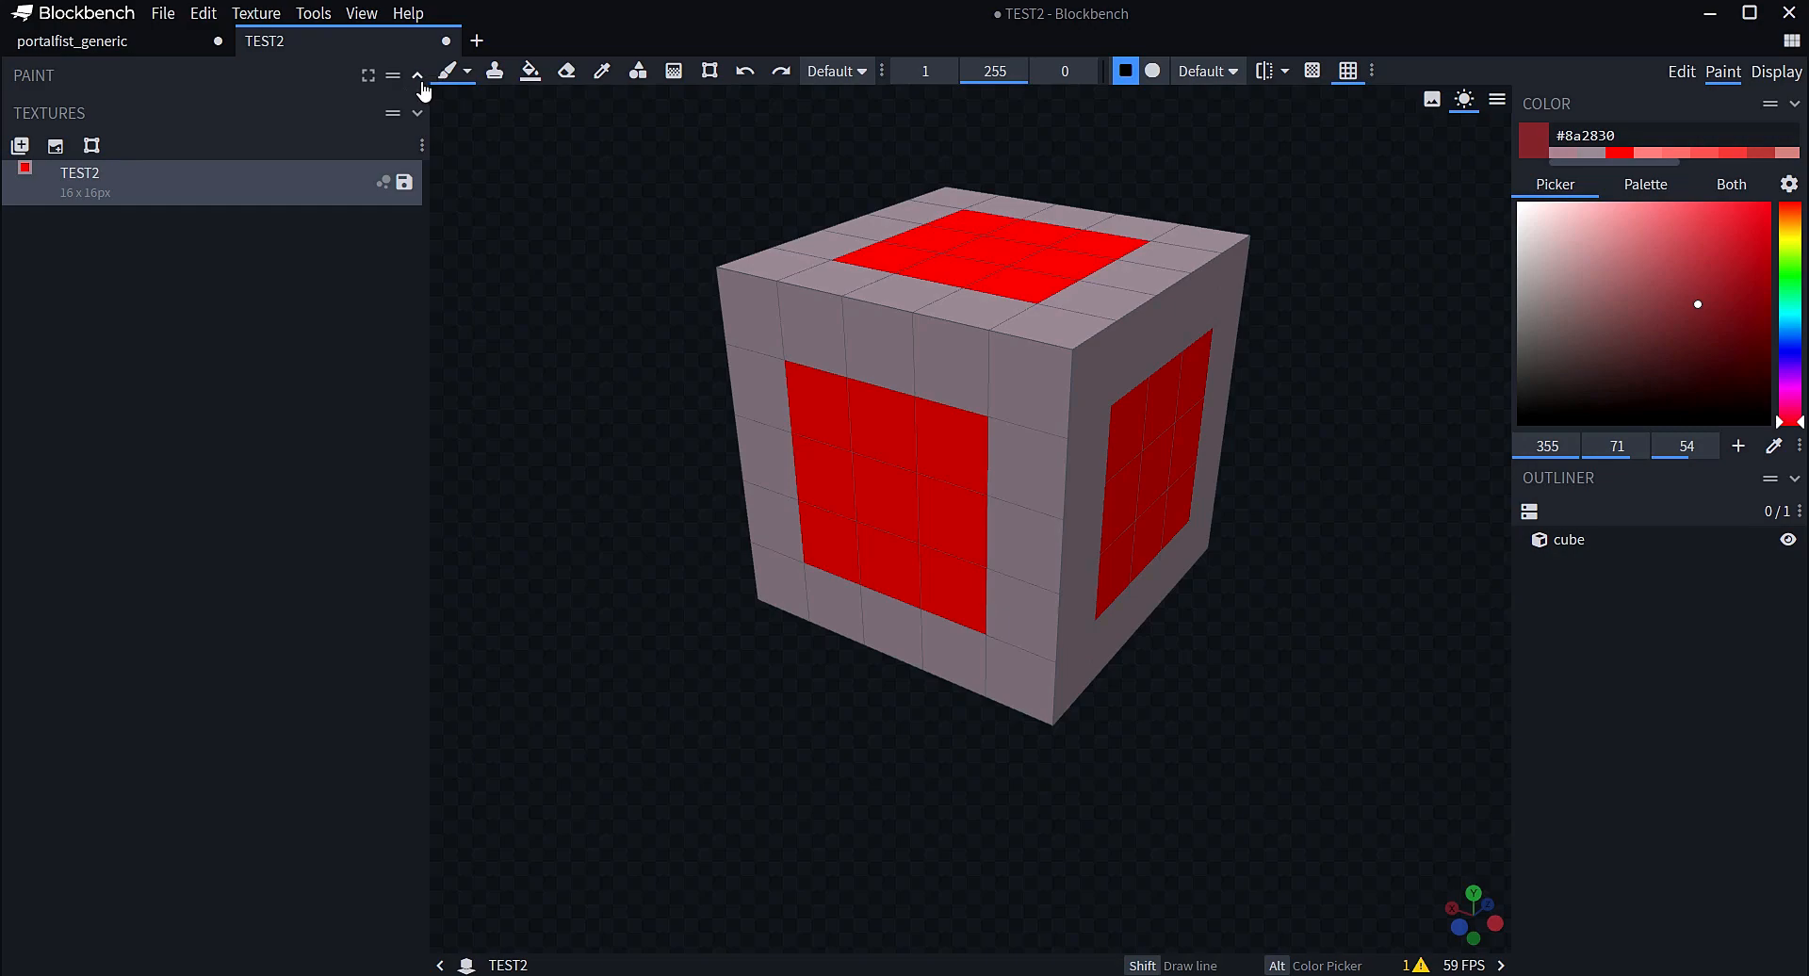
pyautogui.click(416, 76)
pyautogui.click(393, 75)
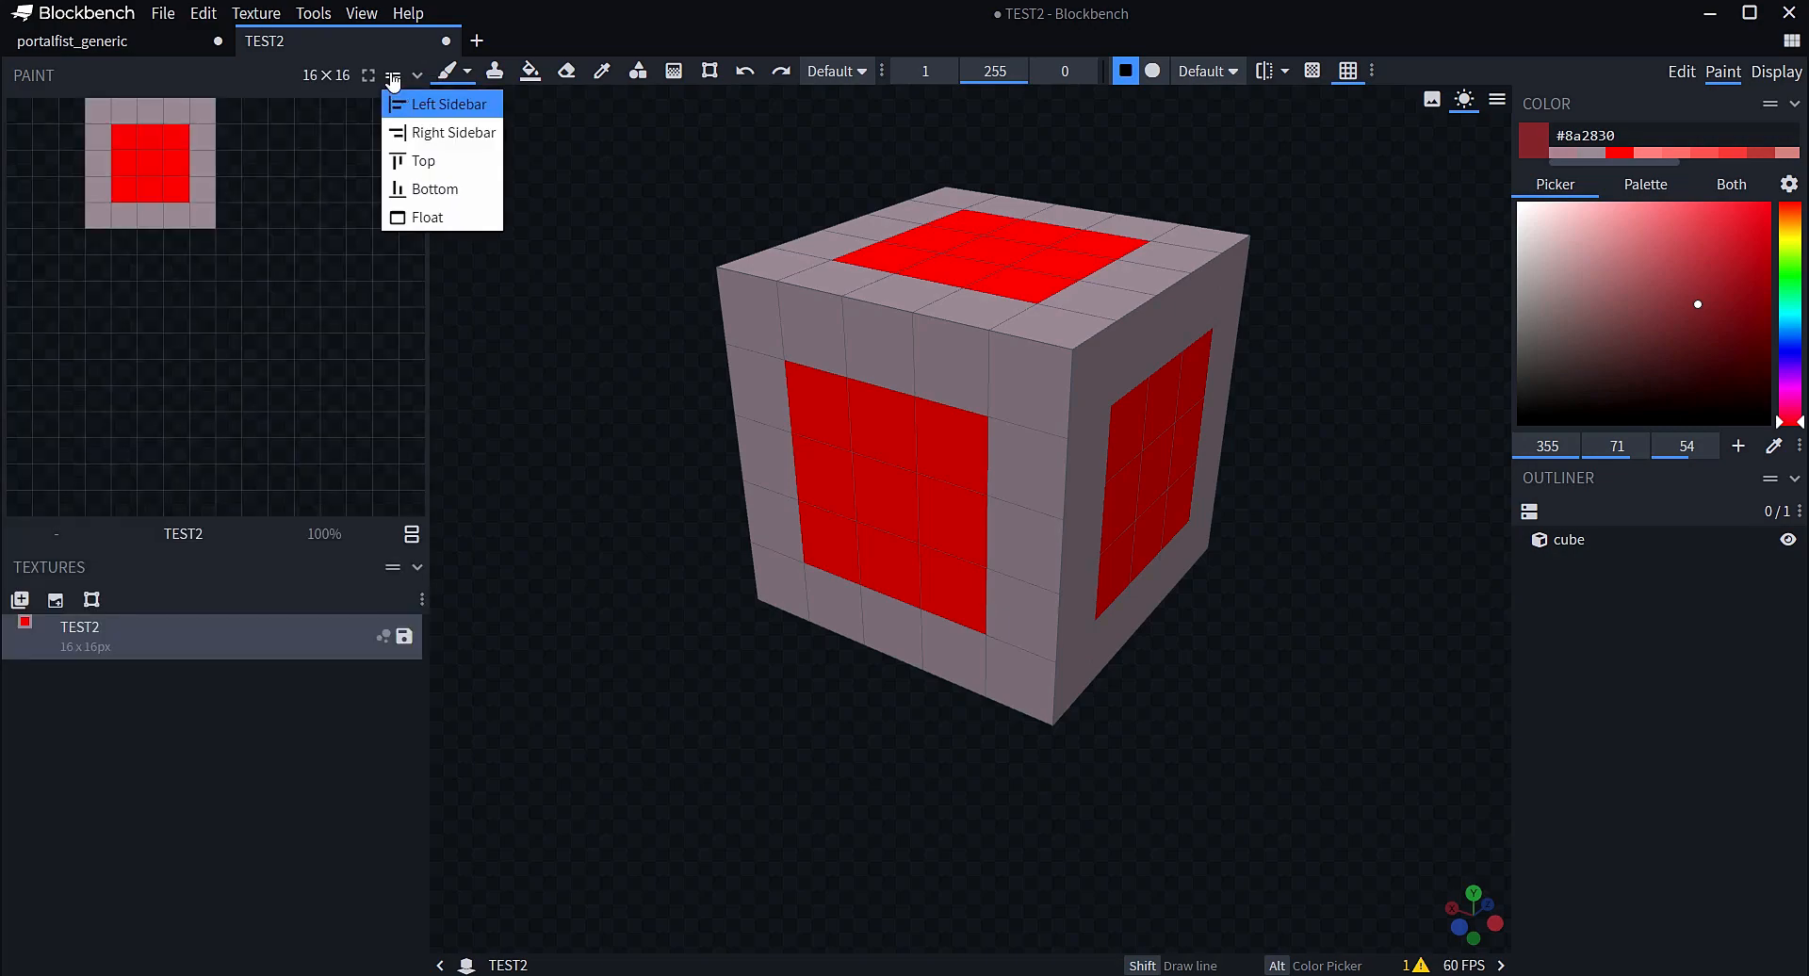
pyautogui.moveTo(365, 76); pyautogui.dragTo(363, 77)
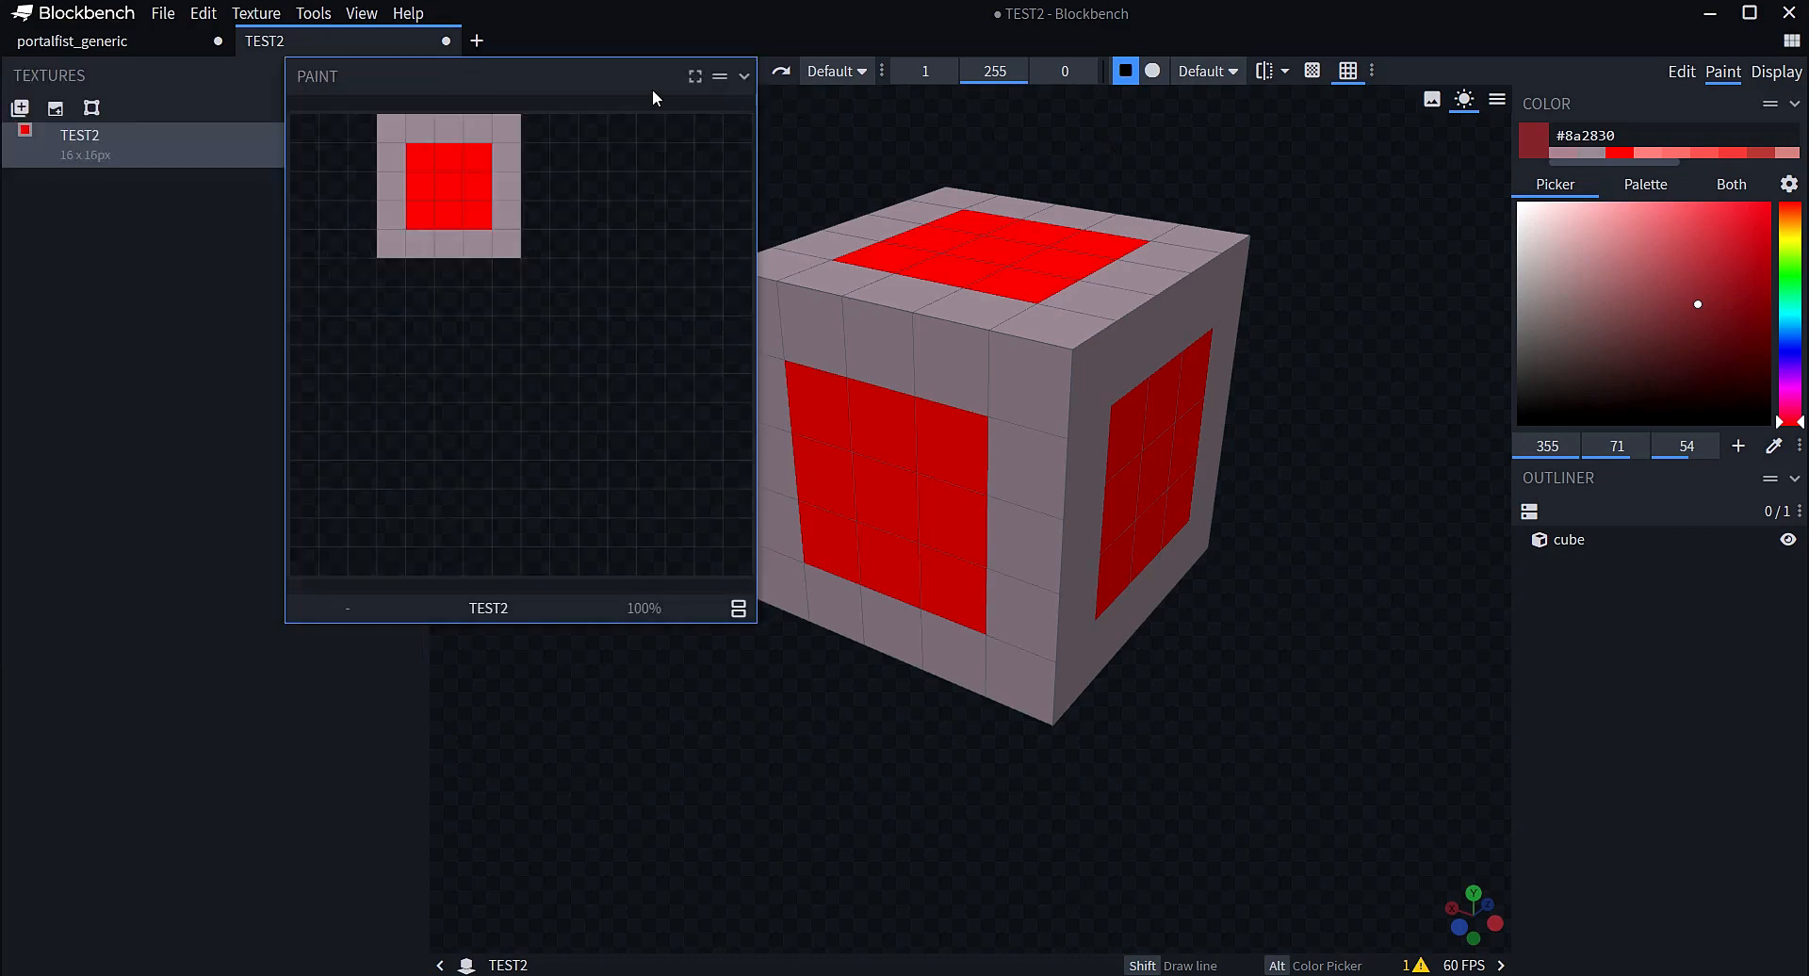
pyautogui.moveTo(565, 66)
pyautogui.mouseDown()
pyautogui.moveTo(763, 68)
pyautogui.moveTo(372, 89)
pyautogui.mouseUp()
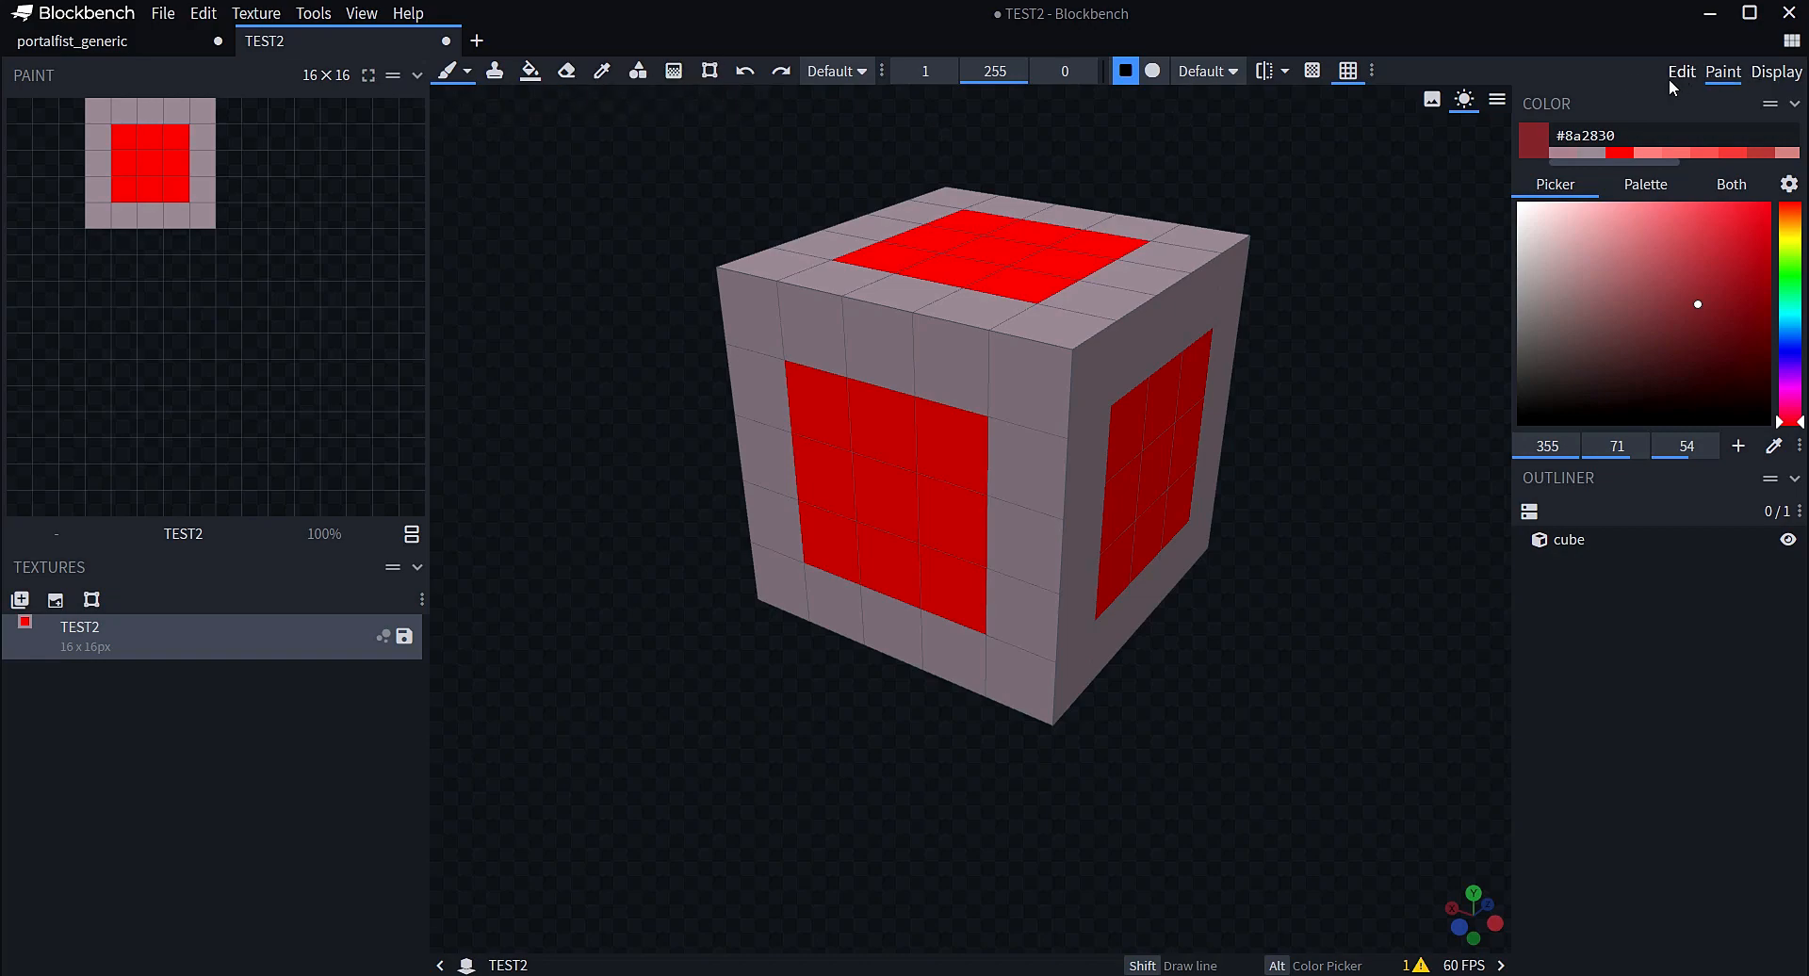
# Switch to Display mode and move the cube held by the player model to a Y translation of 8.25
pyautogui.scroll(-5, 1332, 288)
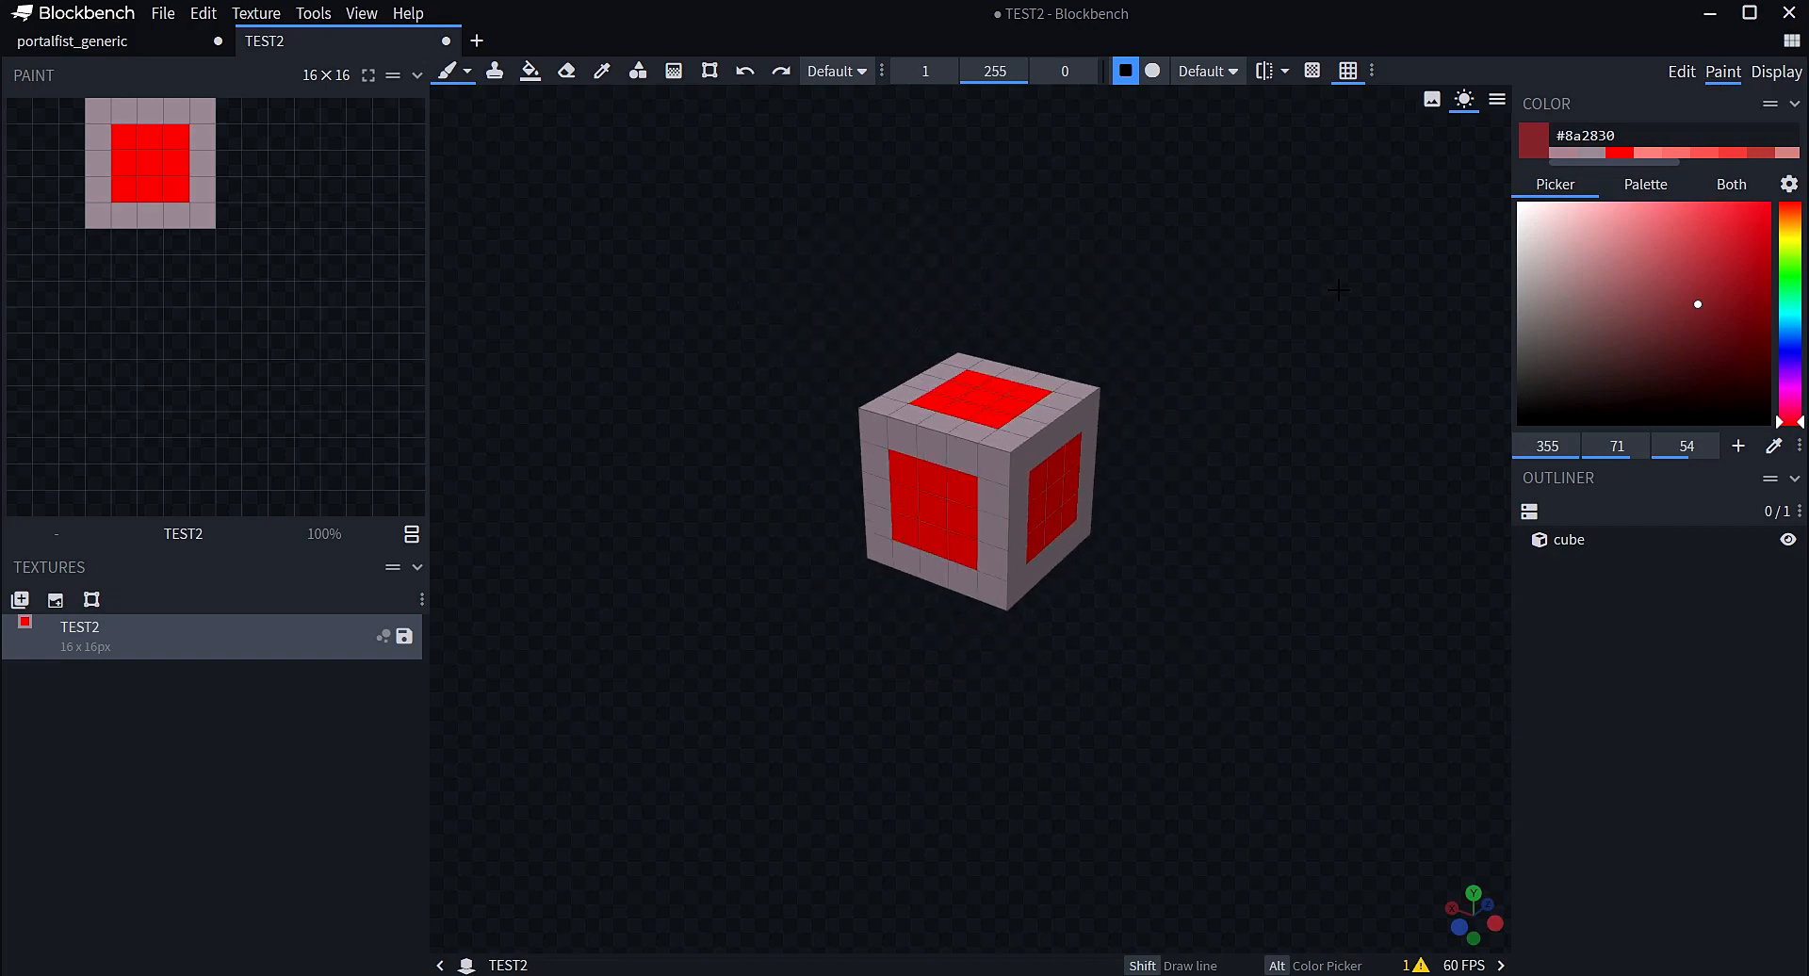
pyautogui.scroll(4, 1189, 516)
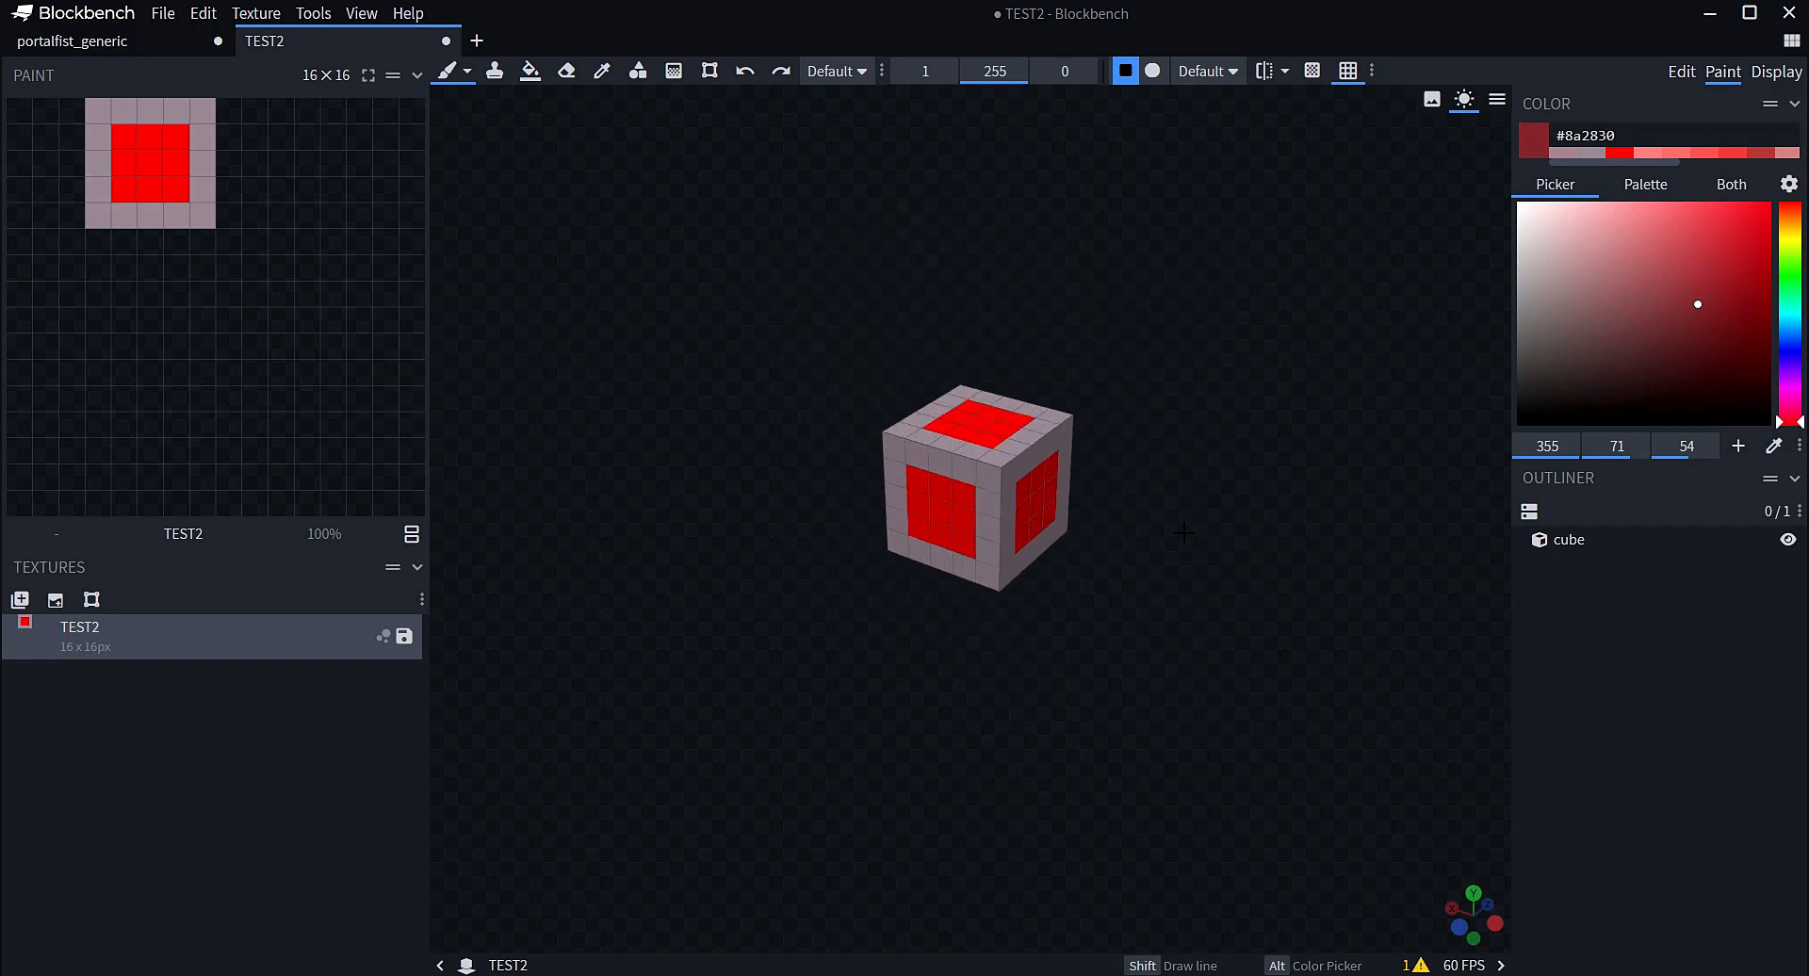
pyautogui.moveTo(1184, 528); pyautogui.dragTo(1145, 529)
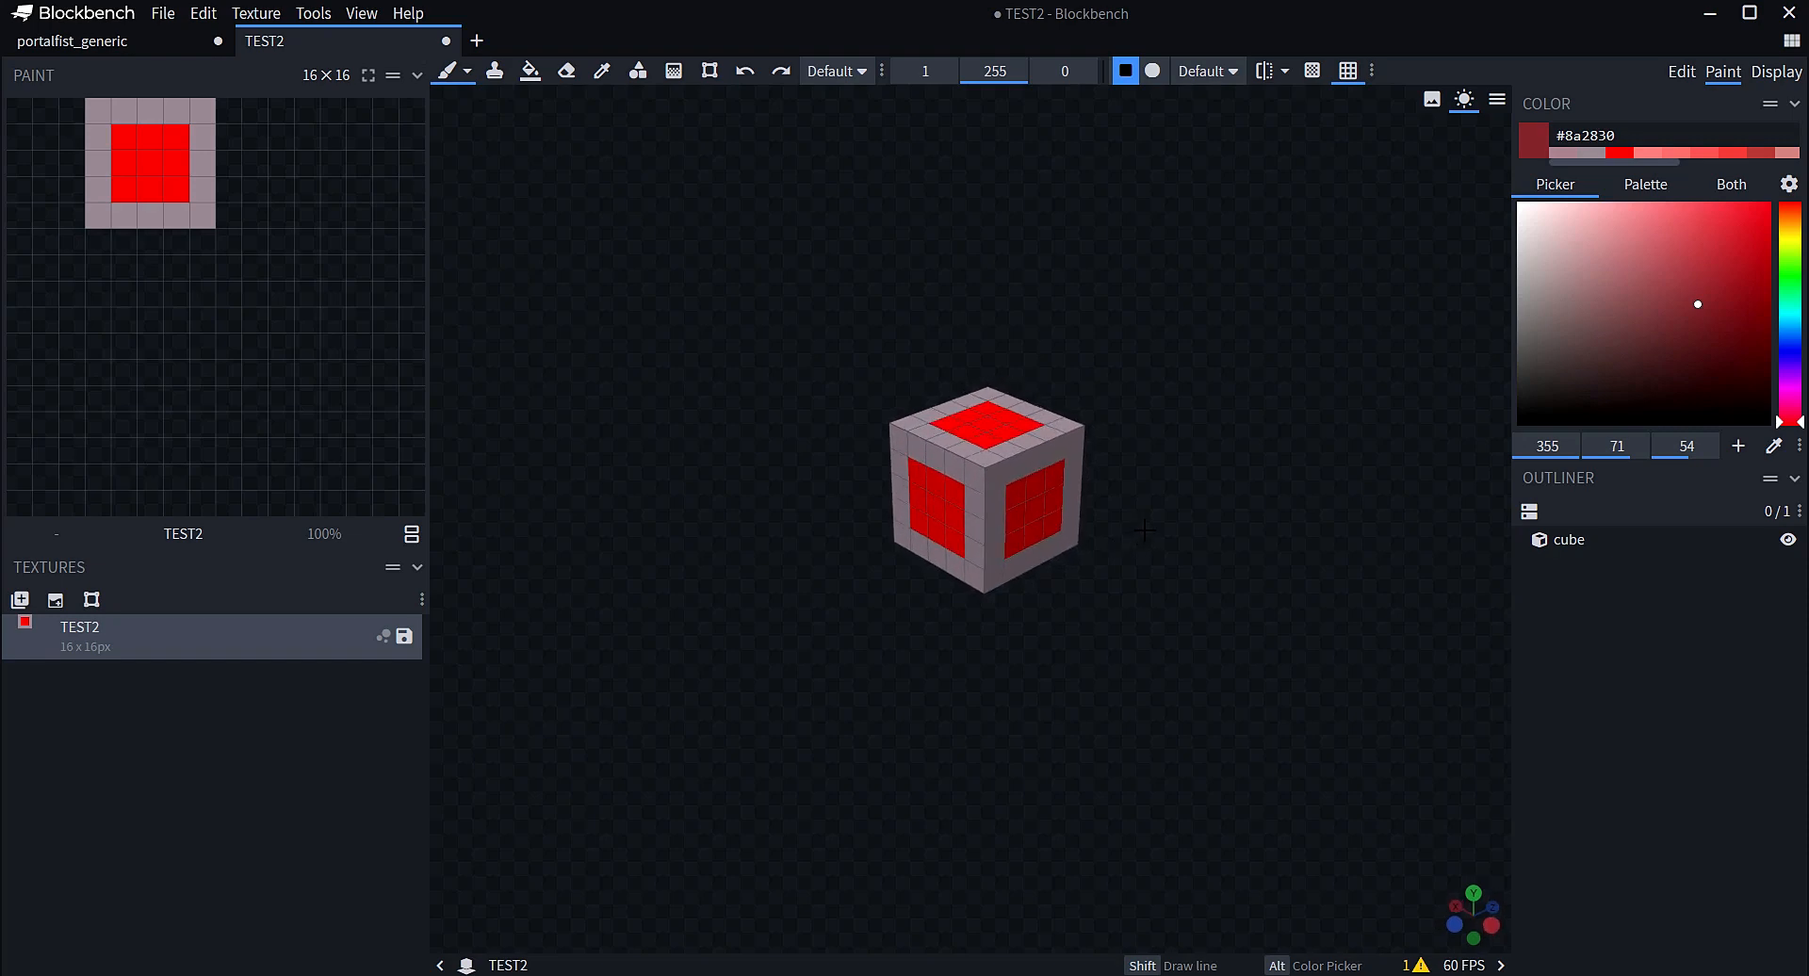
pyautogui.click(1774, 72)
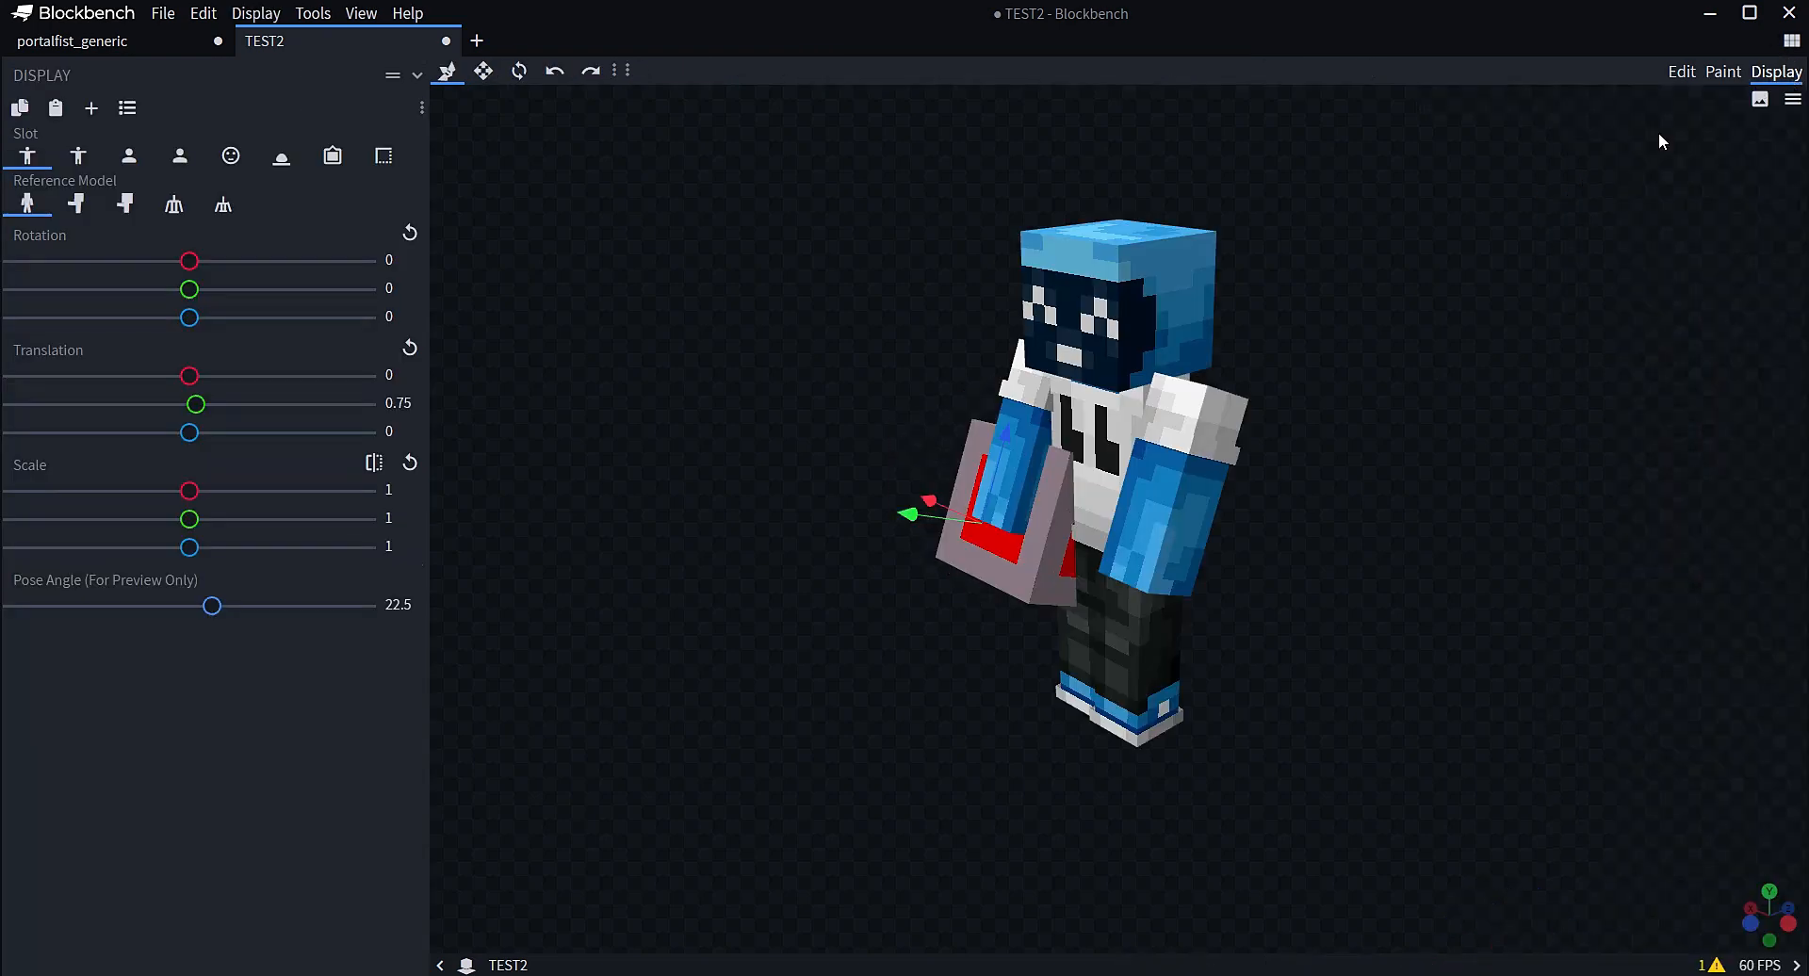
pyautogui.moveTo(903, 499); pyautogui.dragTo(1263, 521)
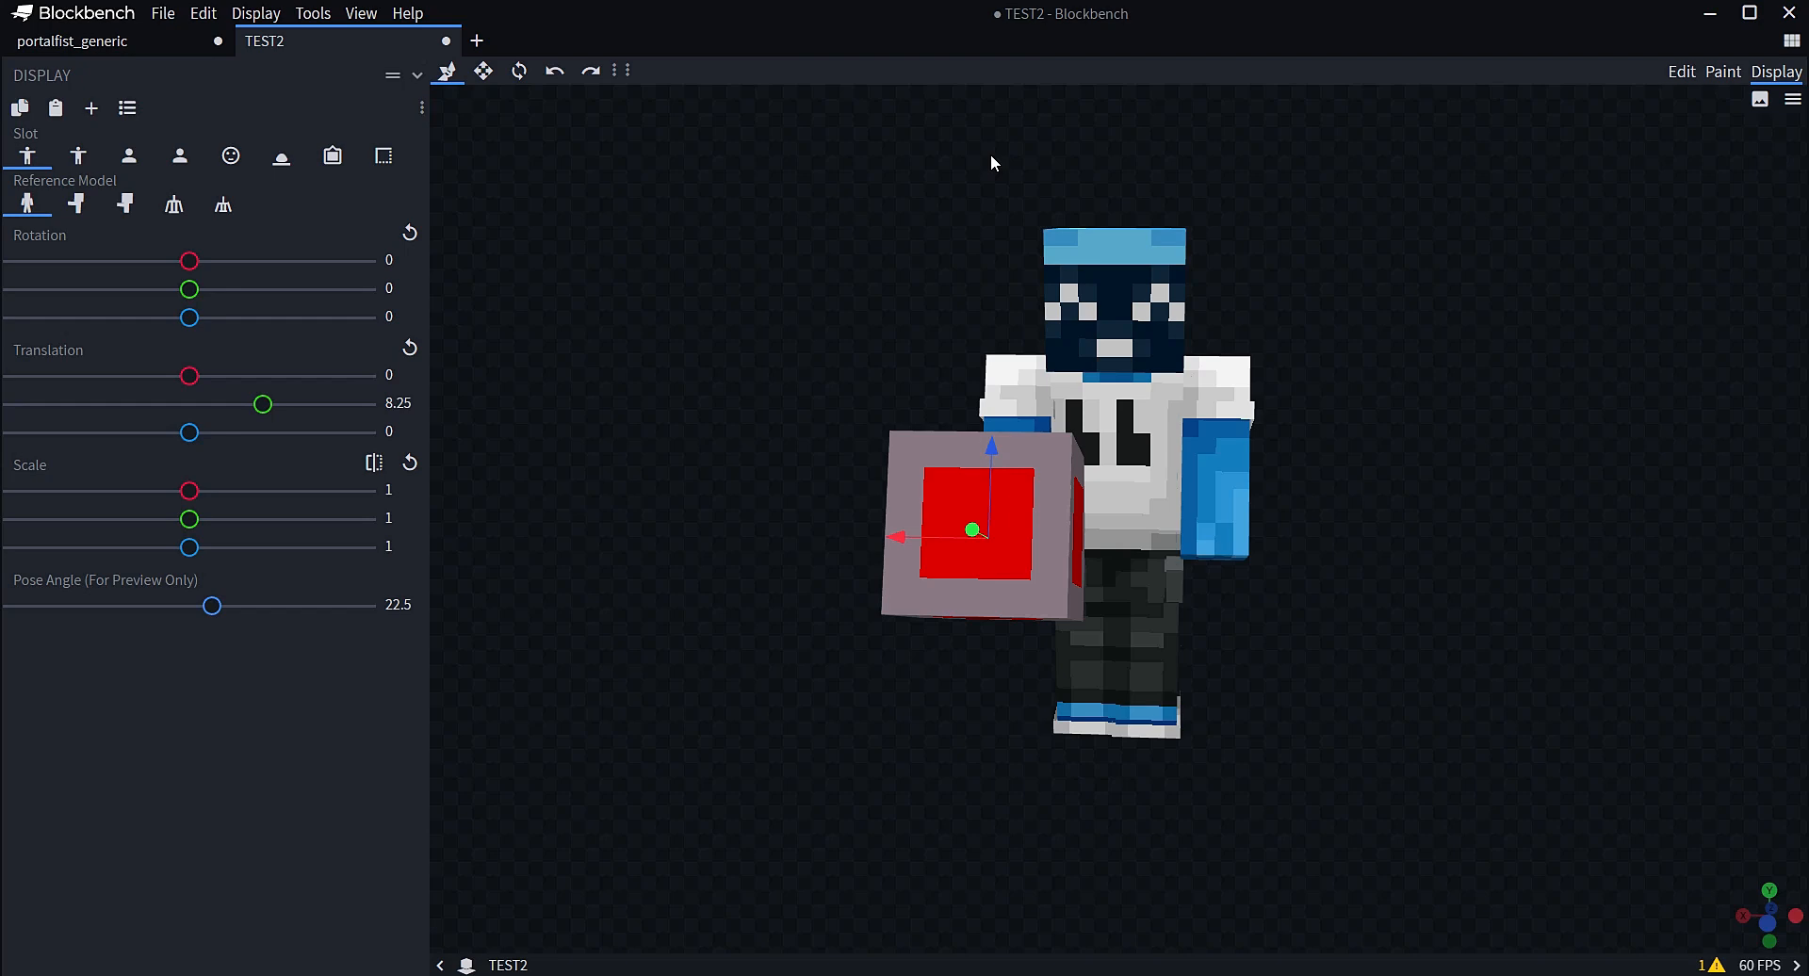
pyautogui.moveTo(952, 172); pyautogui.dragTo(1720, 83)
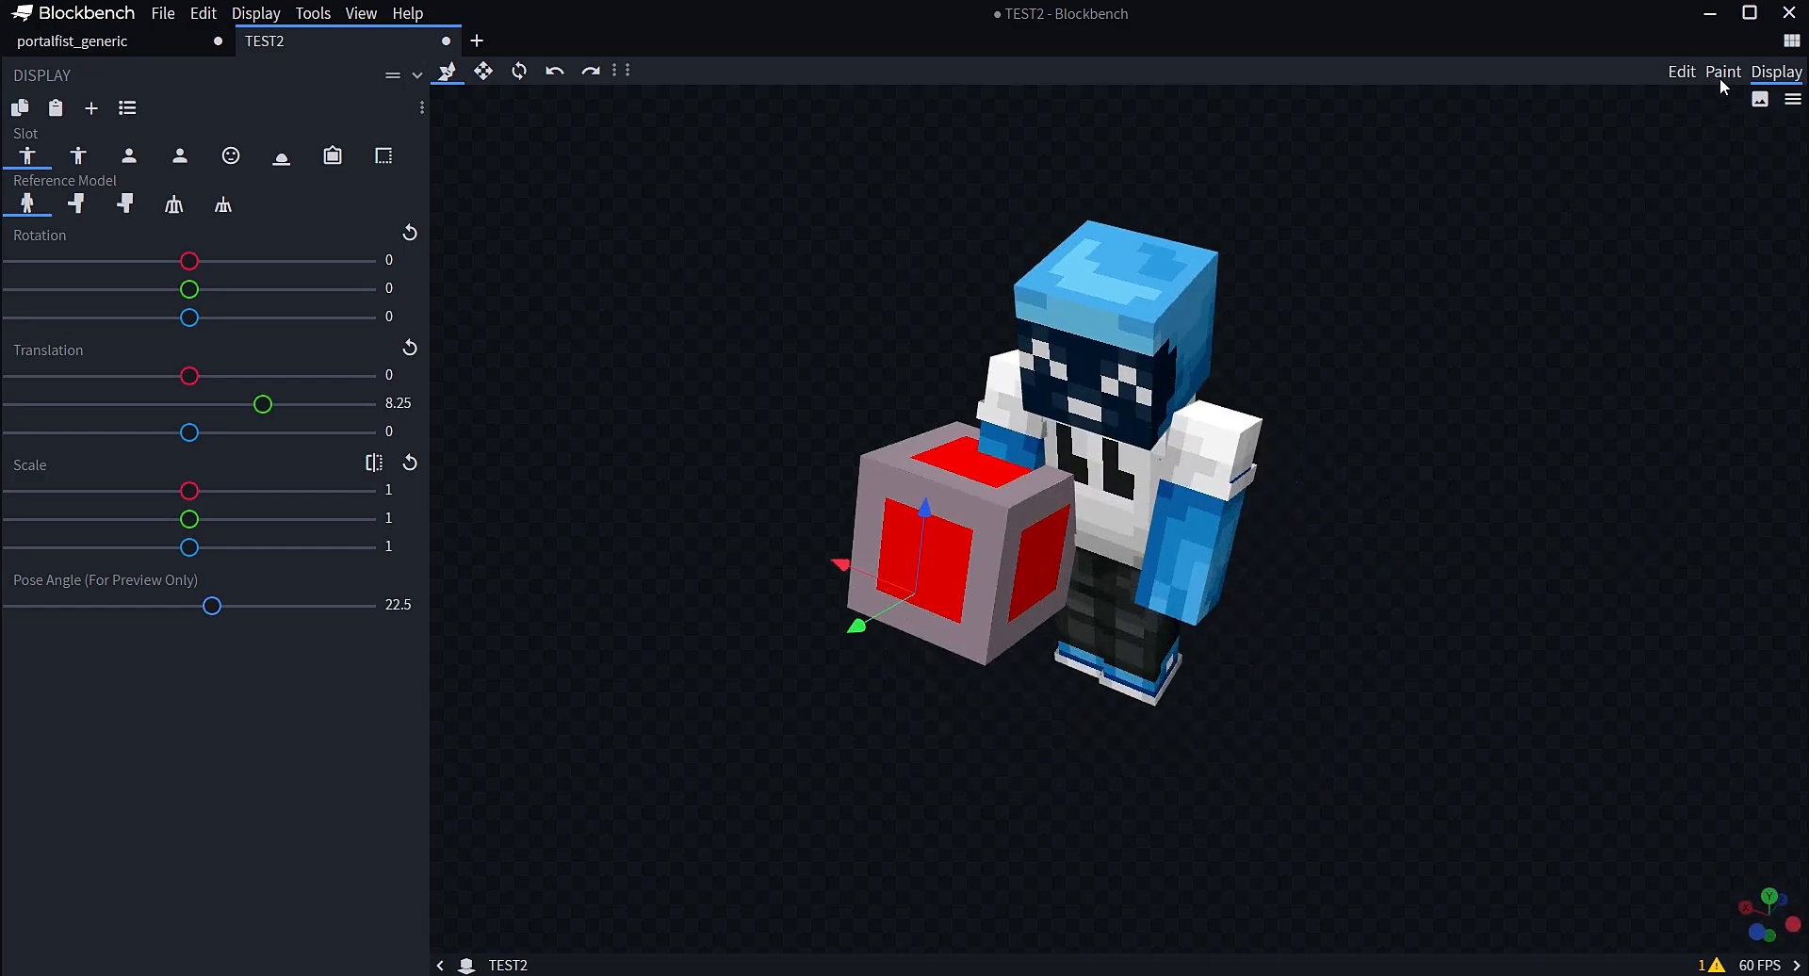
# Return to Paint mode and view the textured cube from a corner angle
pyautogui.click(1720, 79)
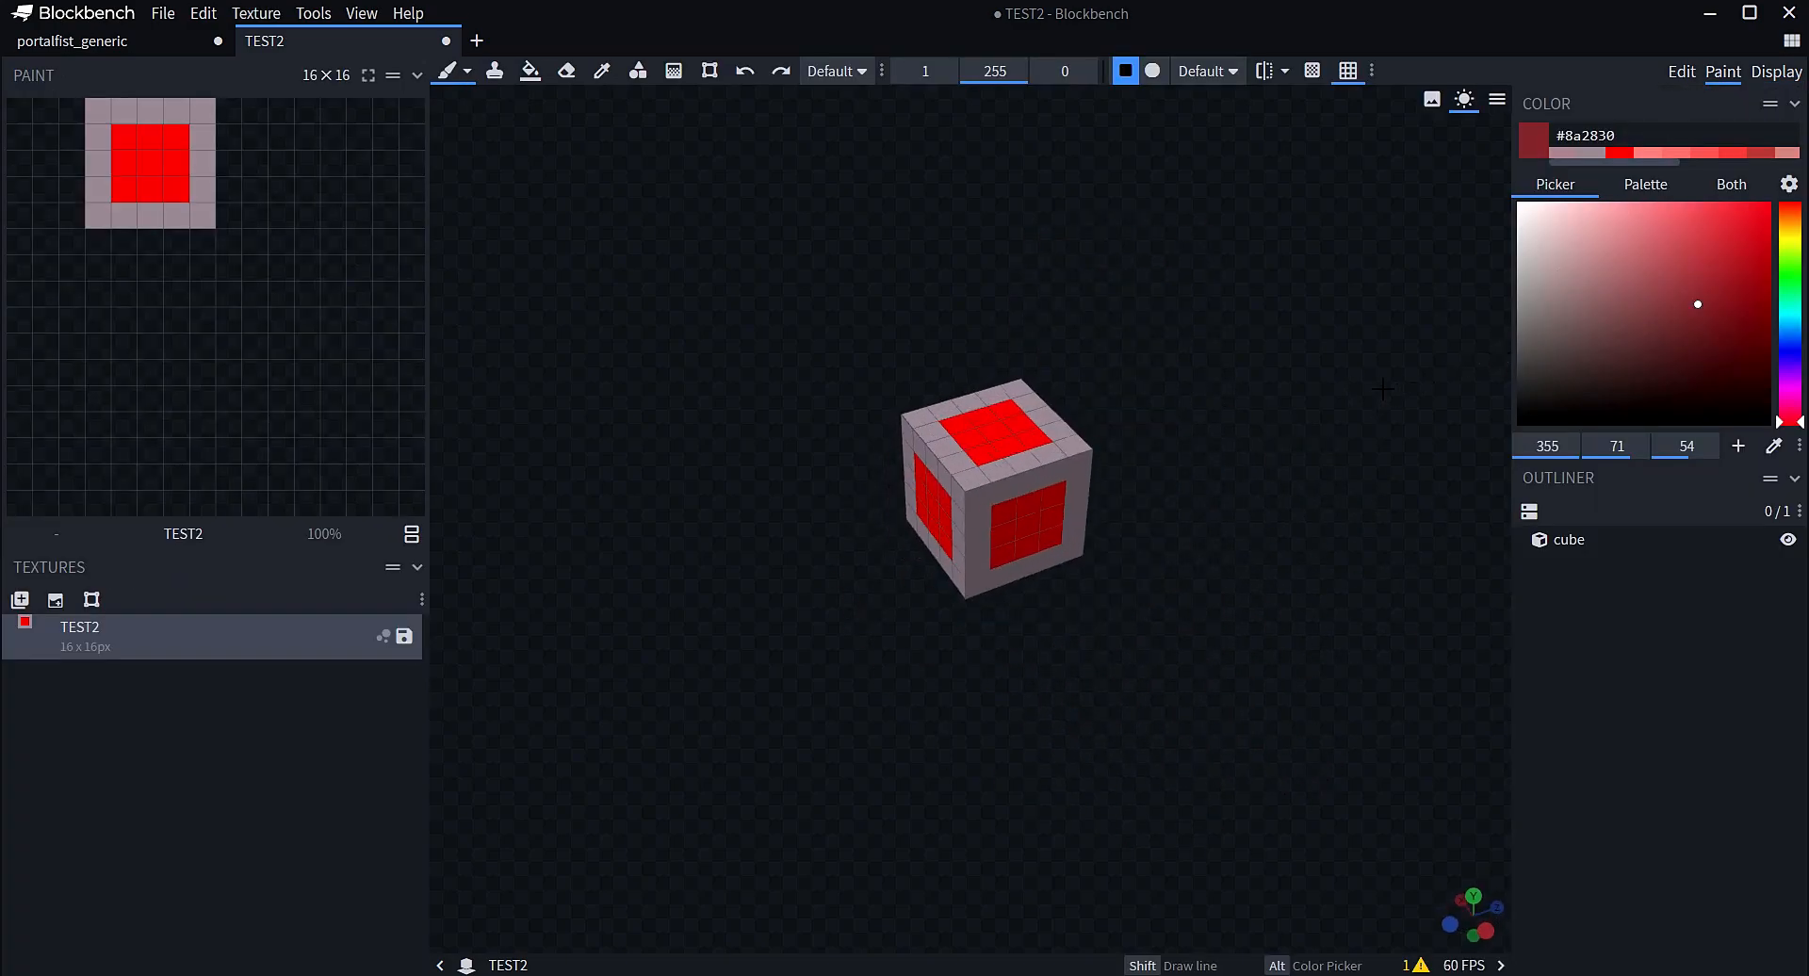
pyautogui.moveTo(1382, 388); pyautogui.dragTo(1414, 363)
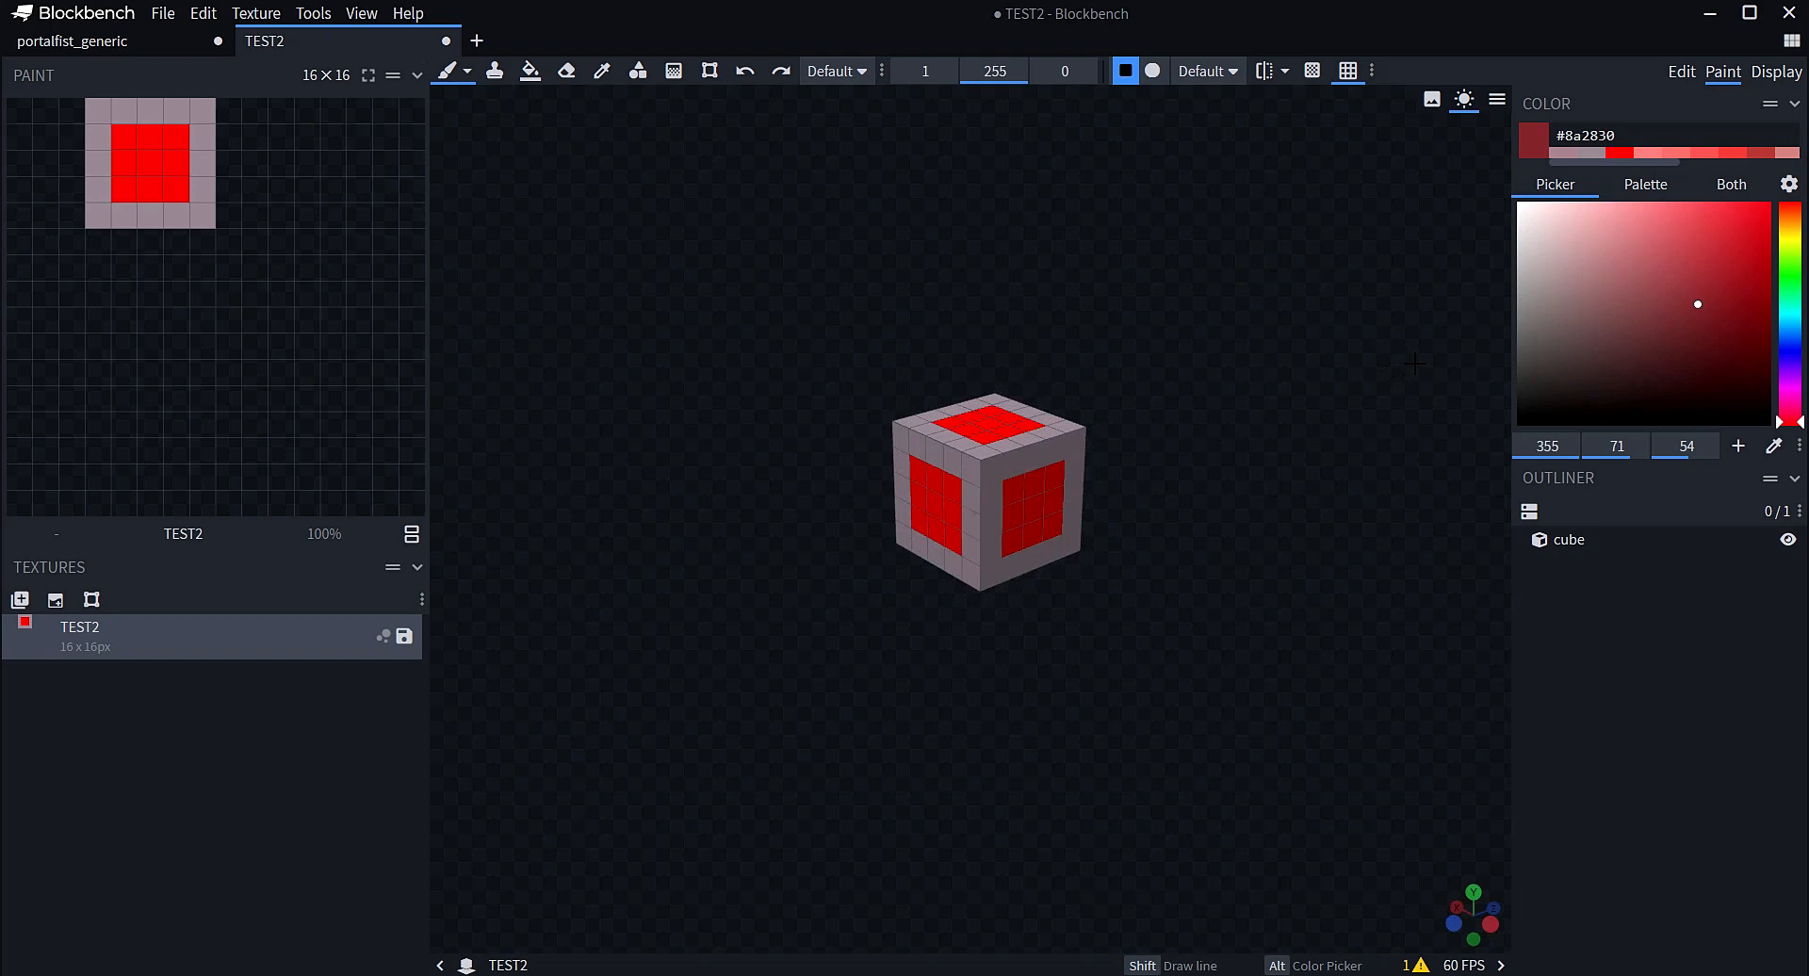